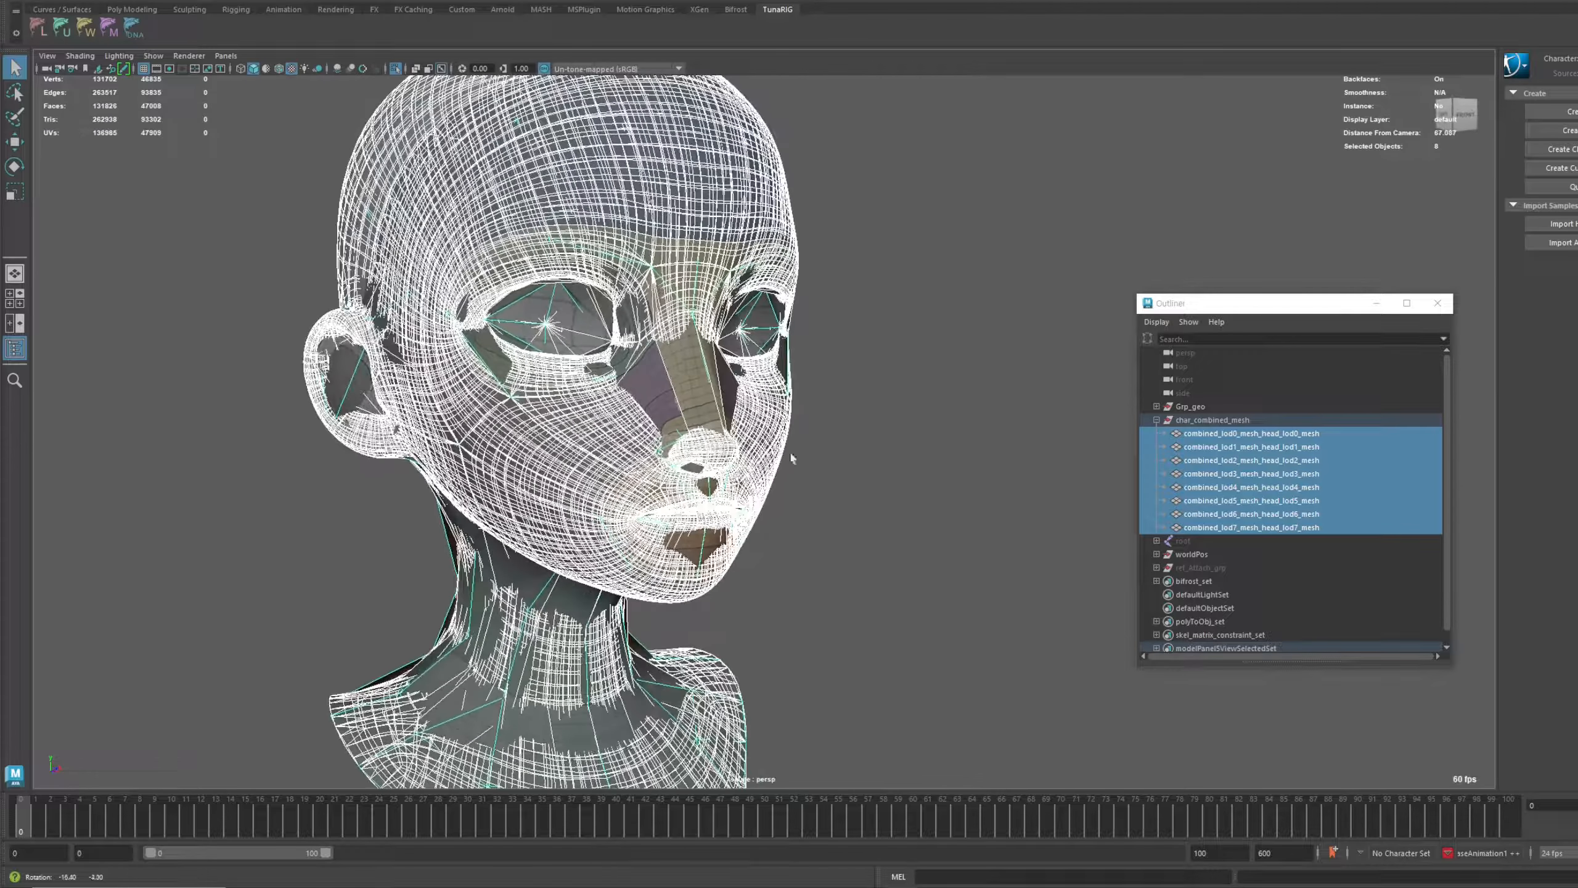
Exit the isolated view and hide the char_combined_mesh group
scroll(613, 415, "down", 5)
key("ctrl+1")
scroll(882, 466, "down", 1)
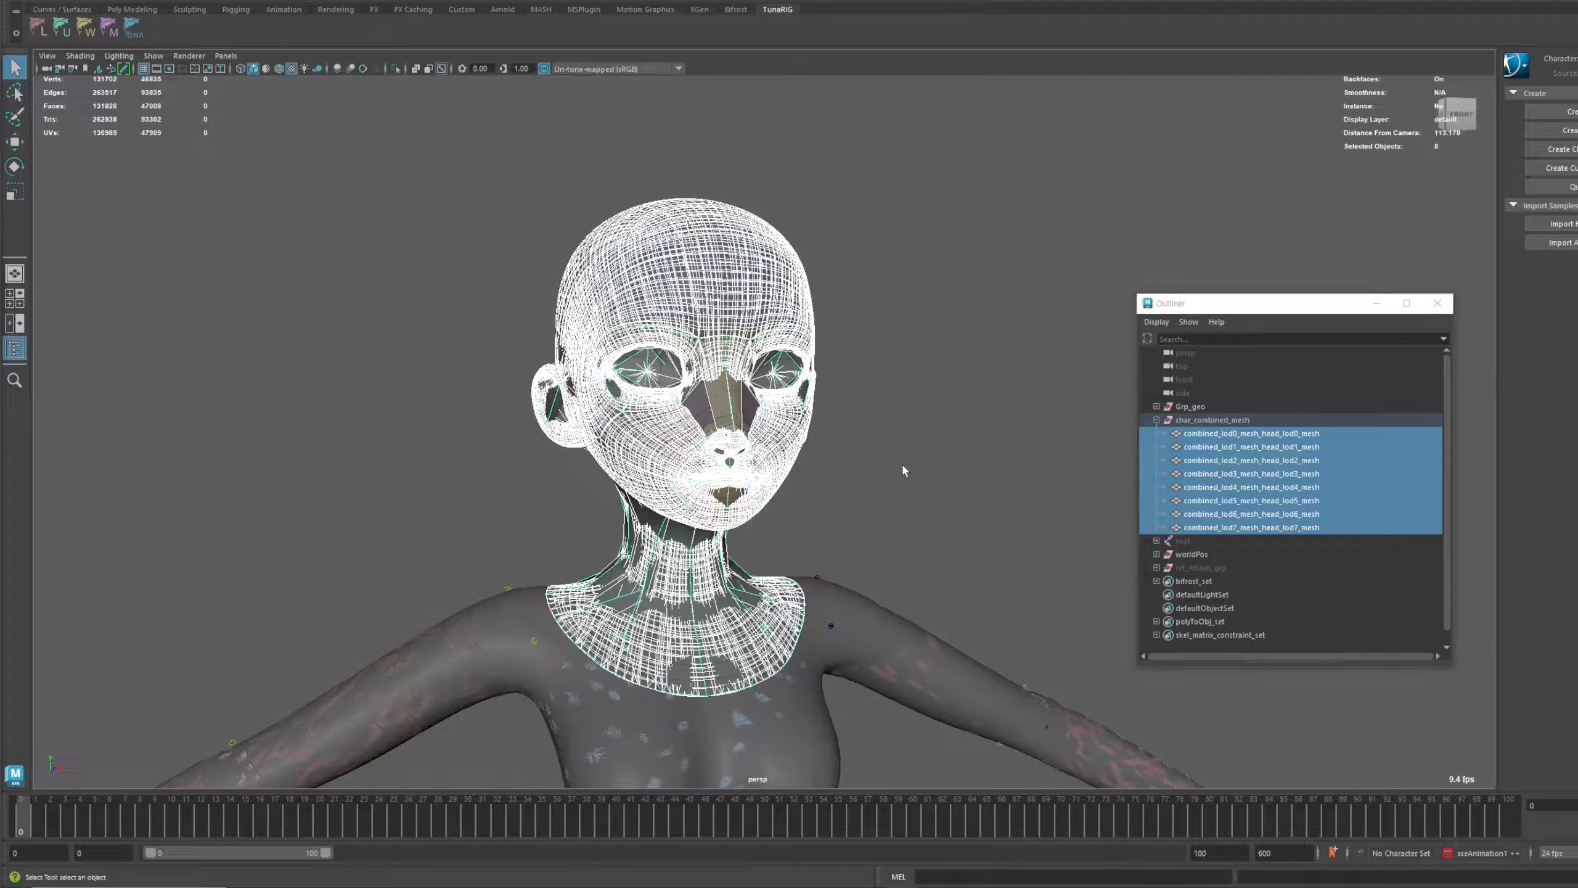
middle_click_drag(901, 461, 928, 421, "alt")
left_click(1157, 420)
left_click(1213, 420)
key("ctrl+h")
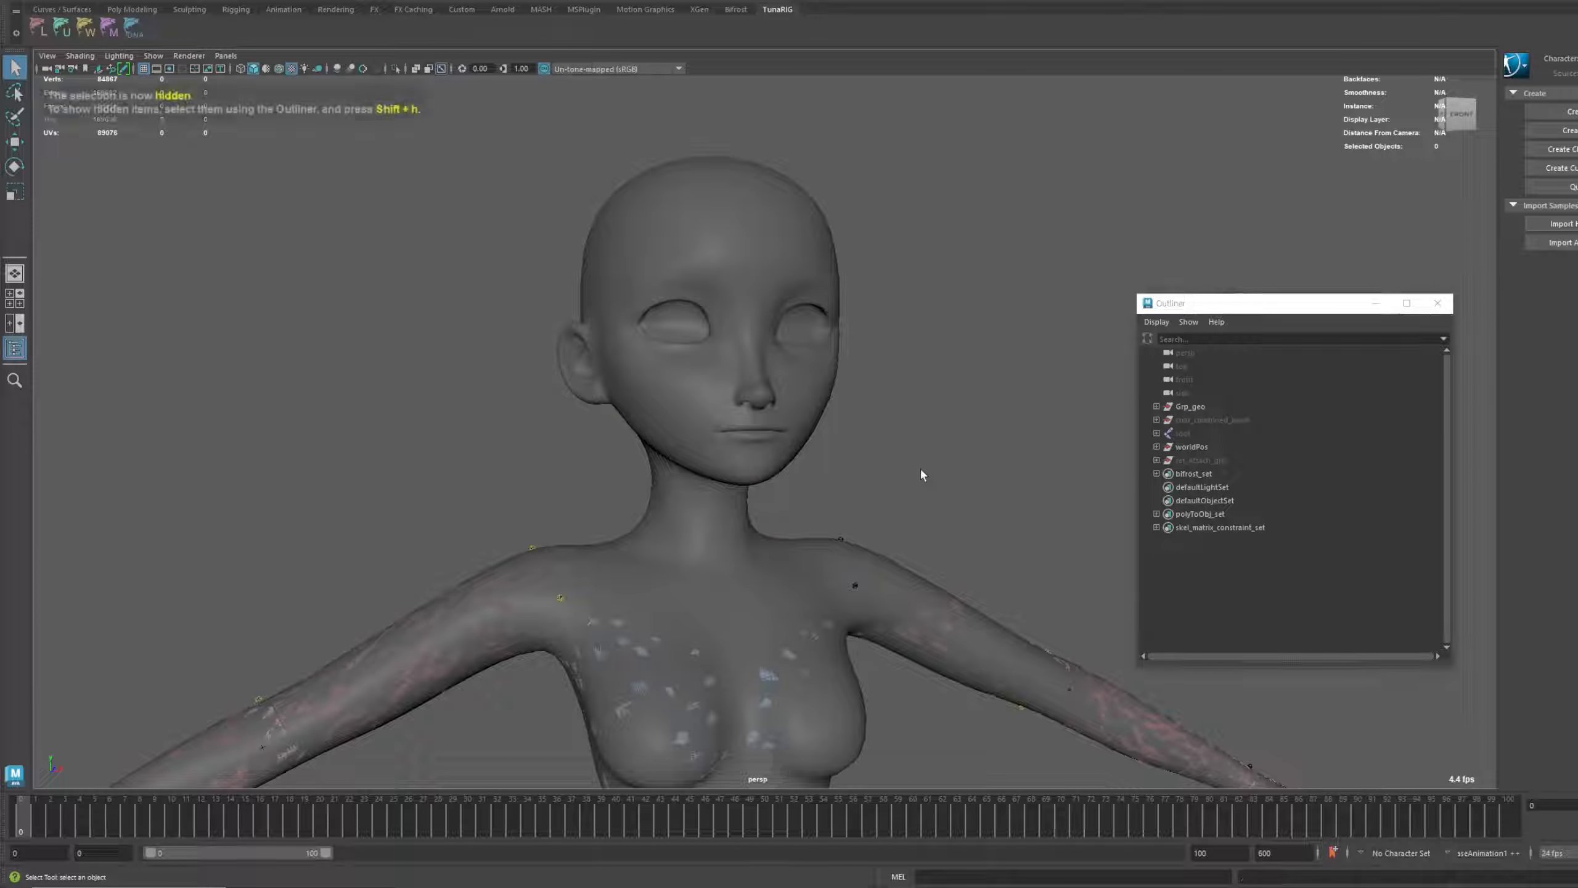
Open the MetahumanSet 1.2v tool from the TunaRIG shelf
scroll(918, 471, "down", 3)
middle_click_drag(918, 478, 956, 399, "alt")
left_click_drag(951, 392, 905, 368, "alt")
scroll(904, 361, "up", 2)
middle_click_drag(904, 362, 868, 429, "alt")
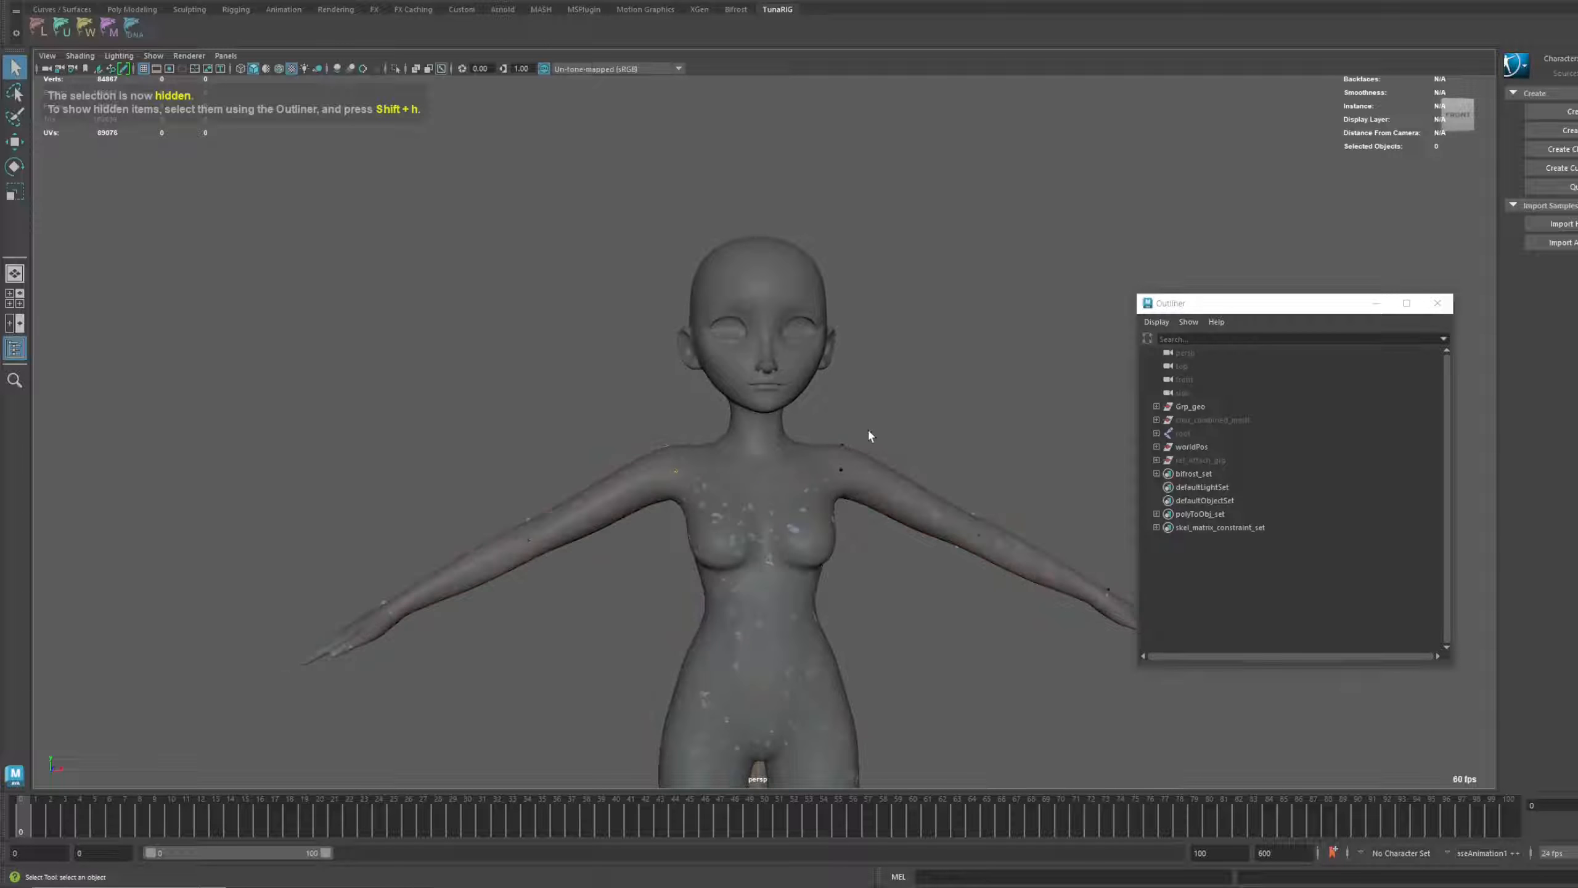
scroll(868, 429, "up", 1)
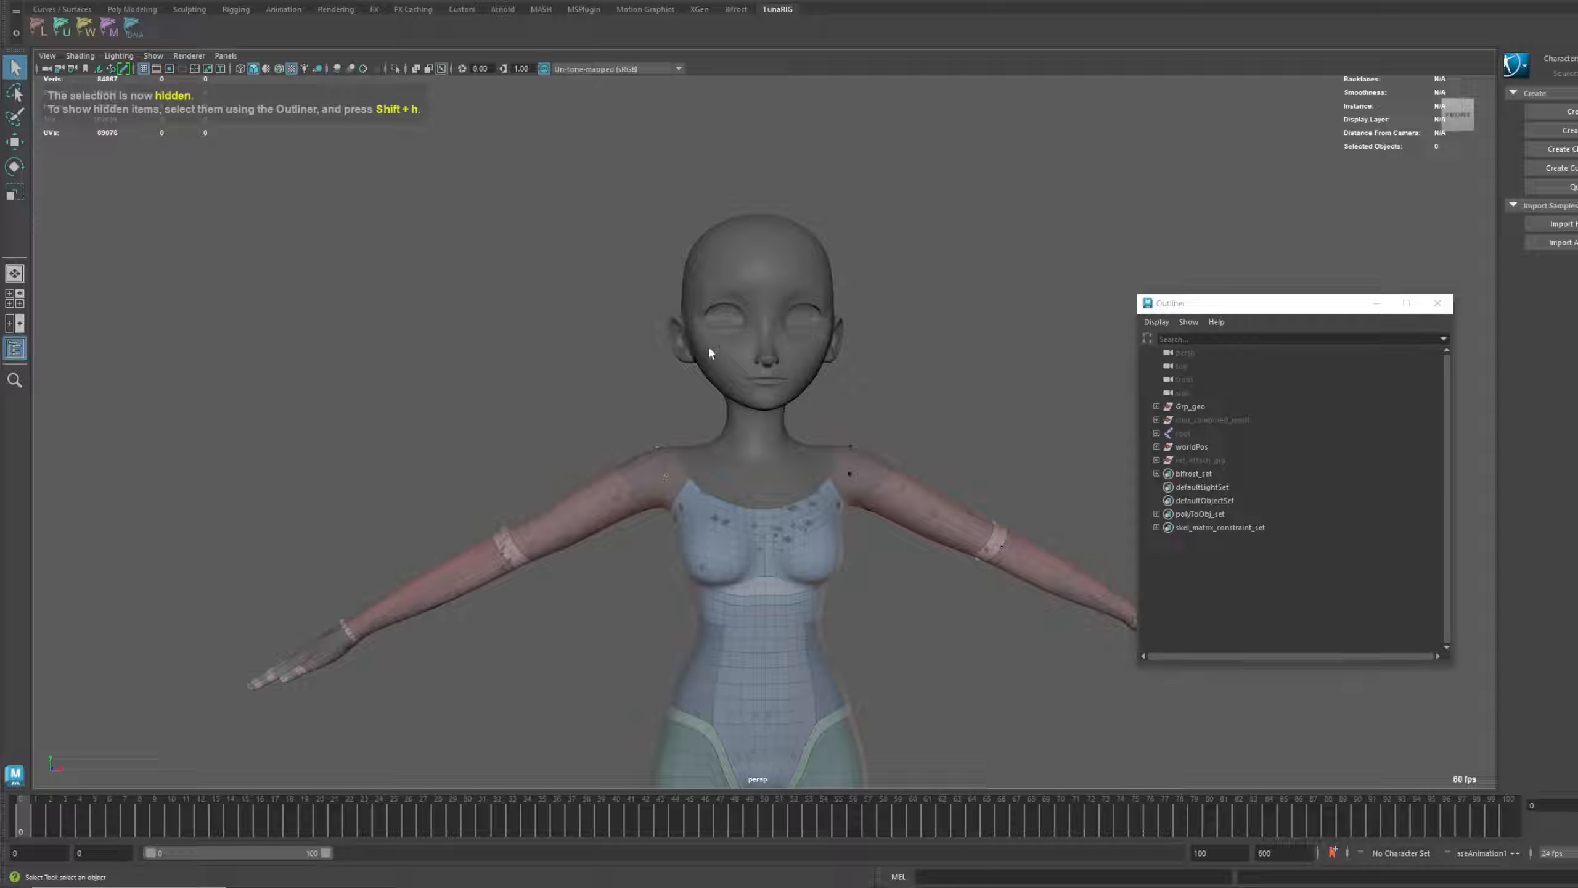
left_click(110, 27)
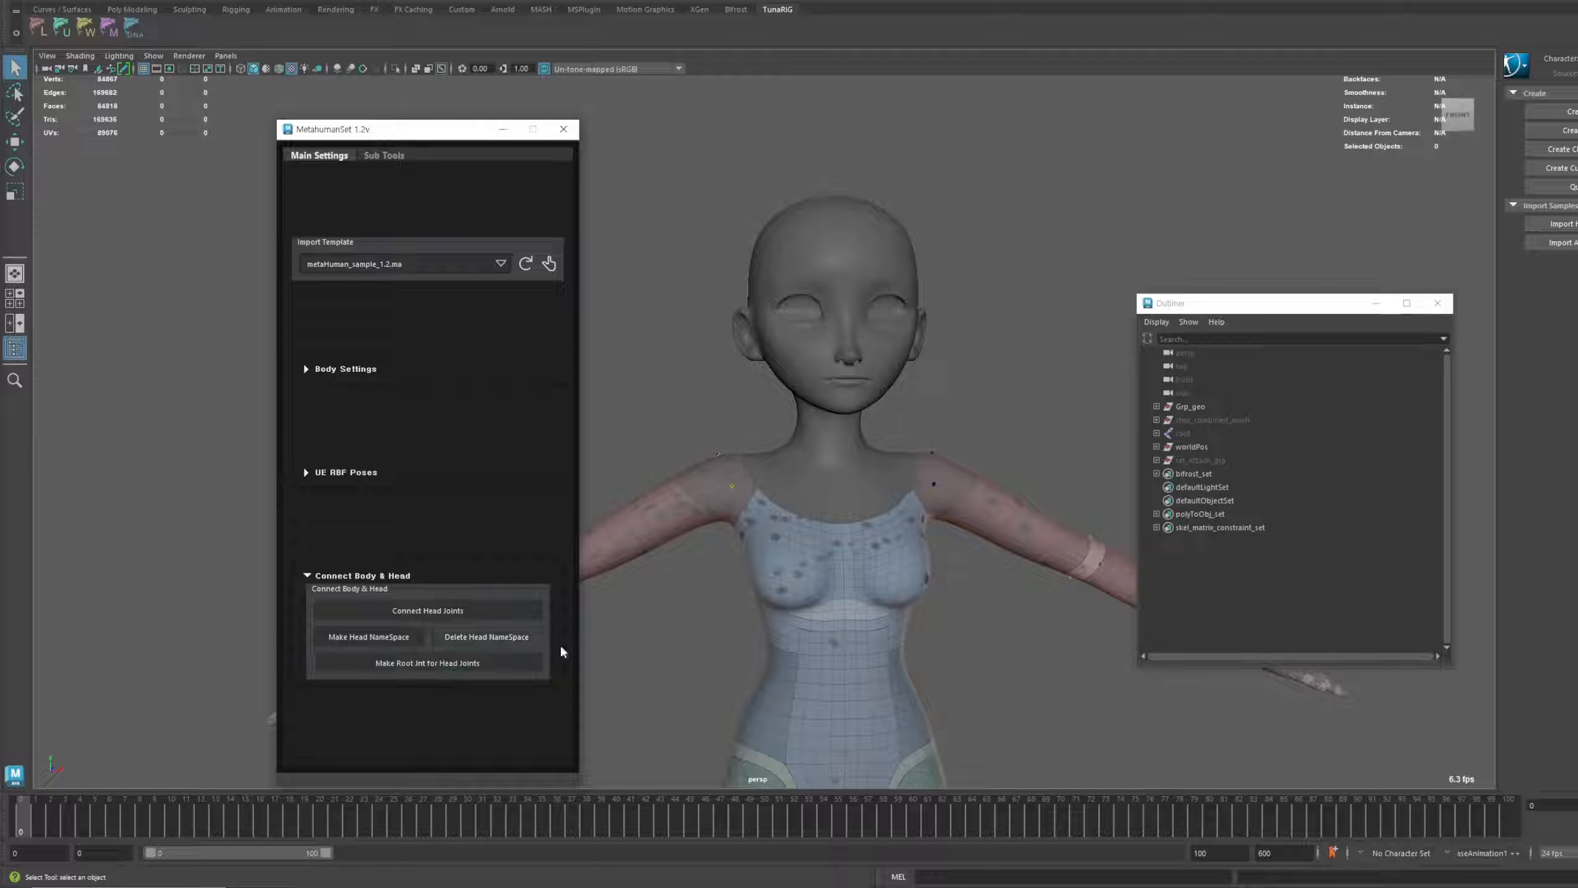
scroll(873, 514, "down", 1)
middle_click_drag(873, 515, 872, 447, "alt")
scroll(873, 468, "down", 2)
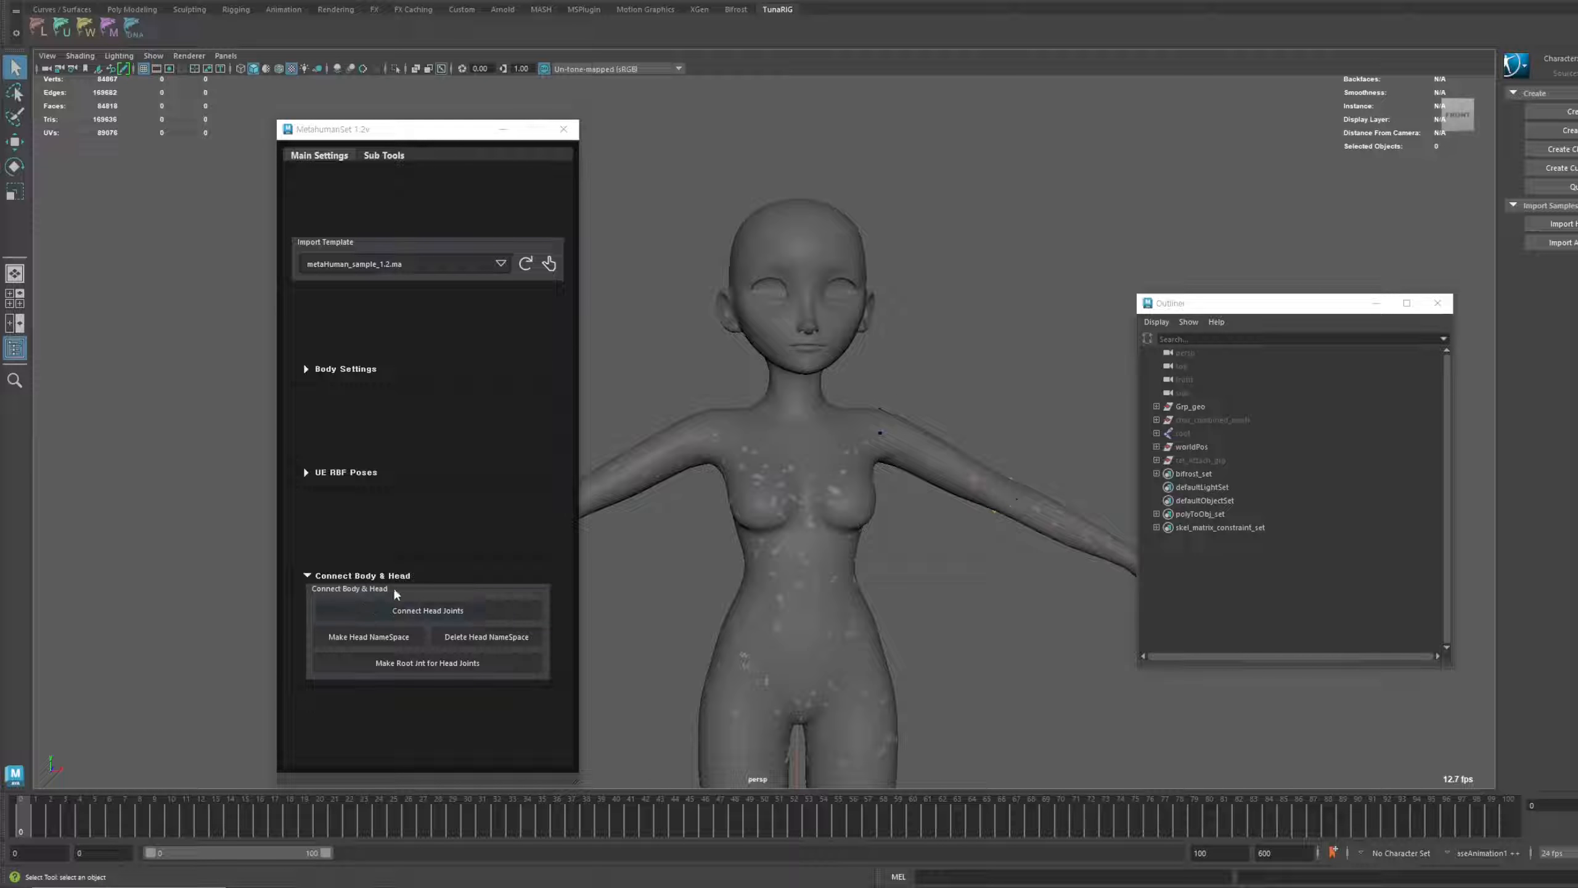
Import the facial rig scene tutoChar_facial.ma into the current body rig scene
middle_click_drag(755, 490, 765, 502, "alt")
left_click(35, 0)
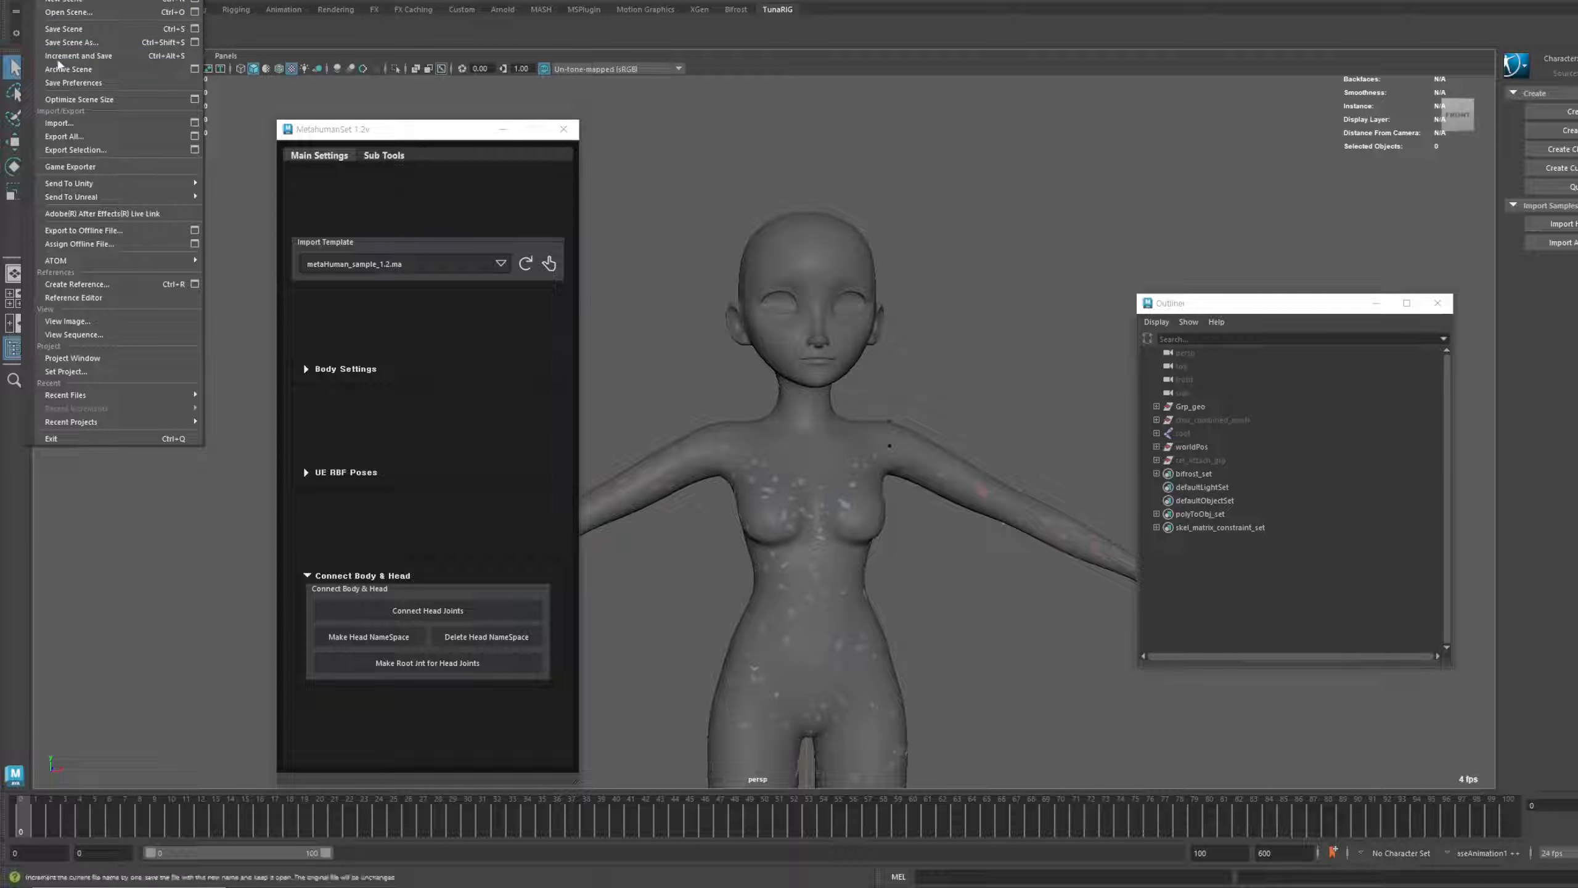
left_click(98, 125)
left_click(1313, 328)
left_click(1170, 688)
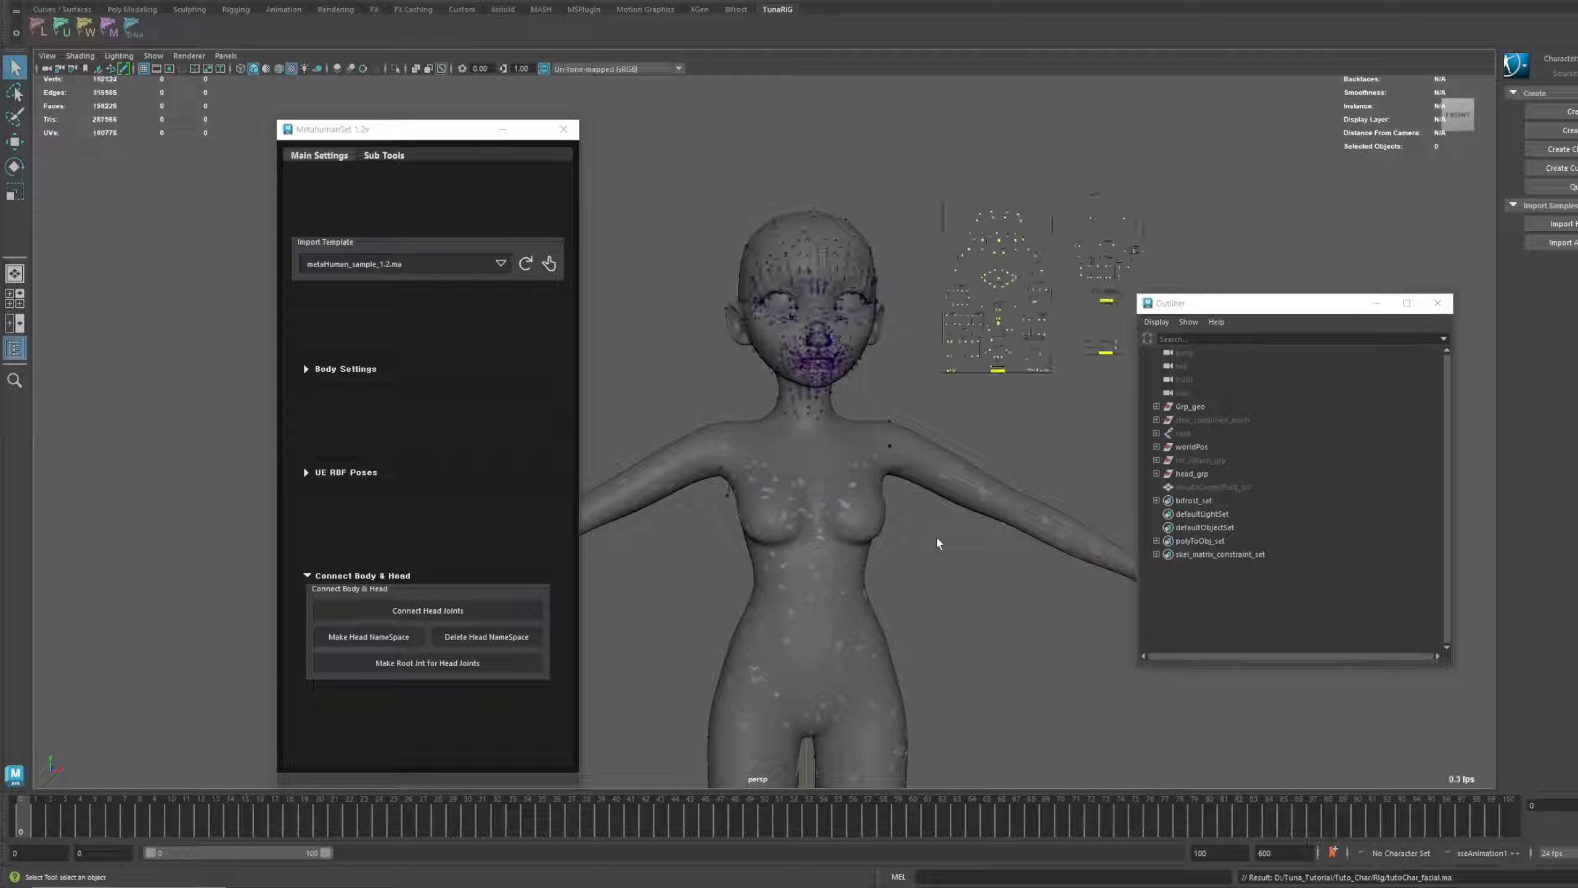
Connect the imported head joints to the body skeleton with Connect Head Joints
scroll(722, 309, "up", 2)
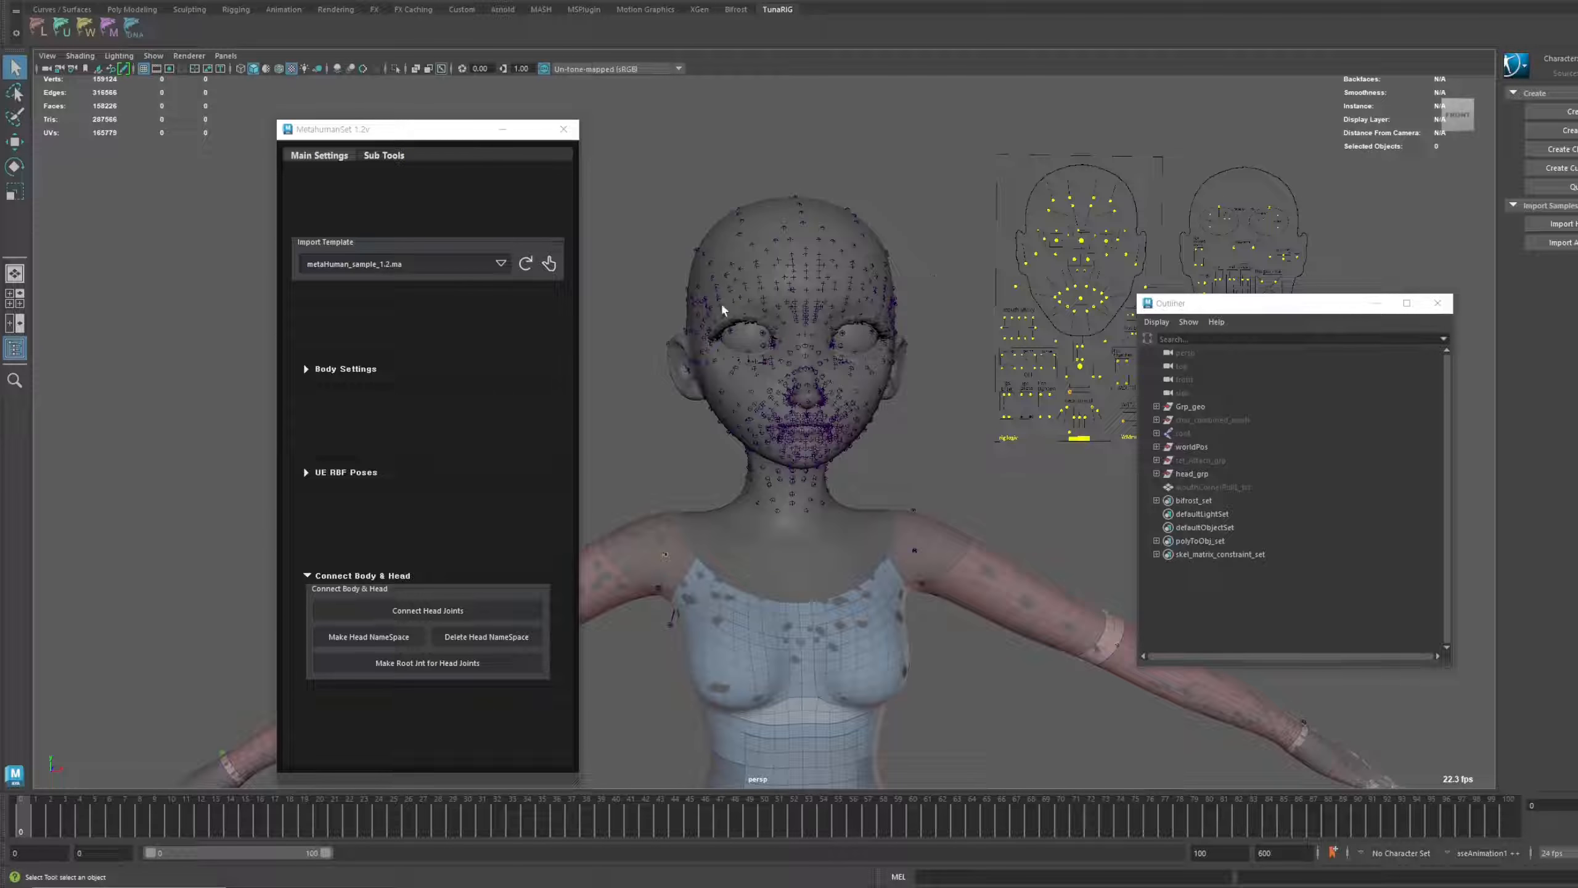
left_click_drag(980, 339, 965, 421, "alt")
middle_click_drag(870, 584, 937, 473, "alt")
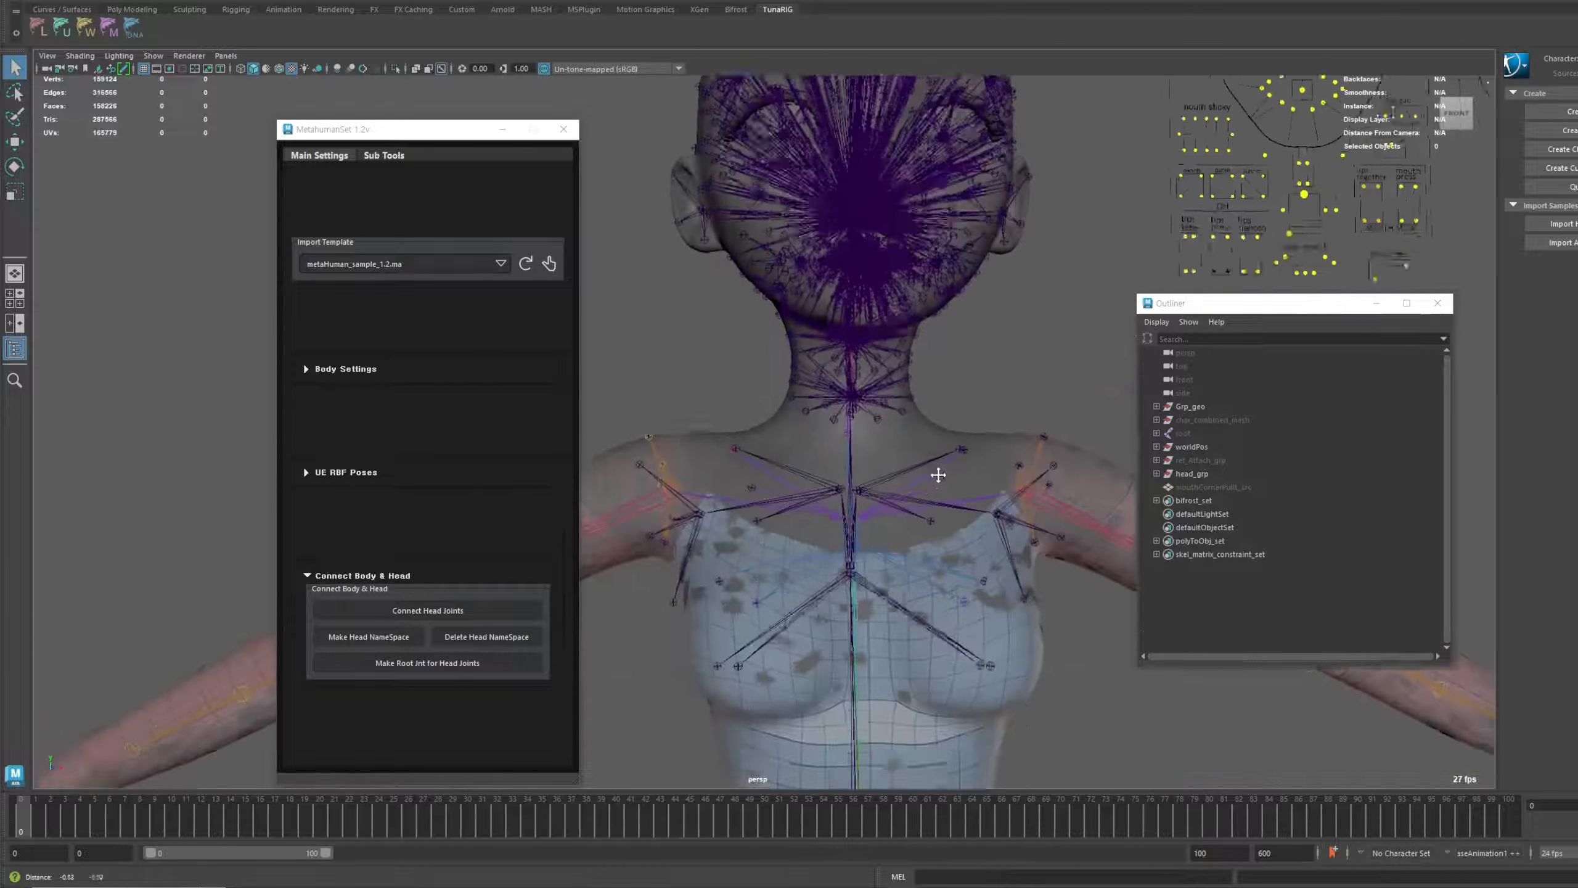
scroll(890, 457, "up", 4)
left_click_drag(891, 455, 844, 297, "alt")
left_click_drag(861, 400, 975, 458, "alt")
left_click(977, 412)
scroll(1041, 498, "down", 4)
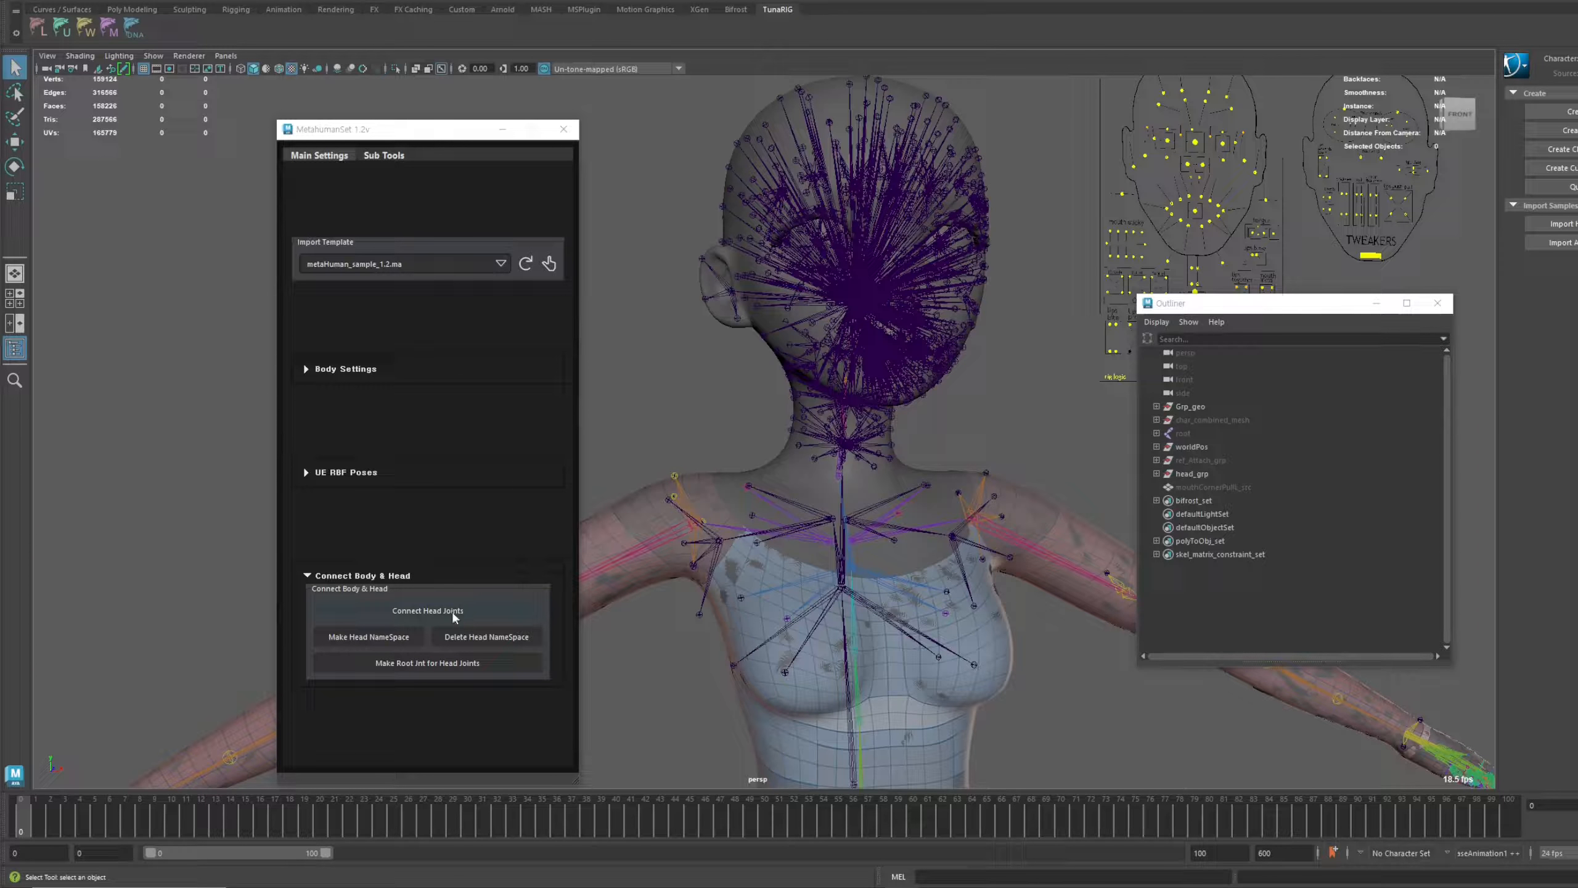
left_click(453, 610)
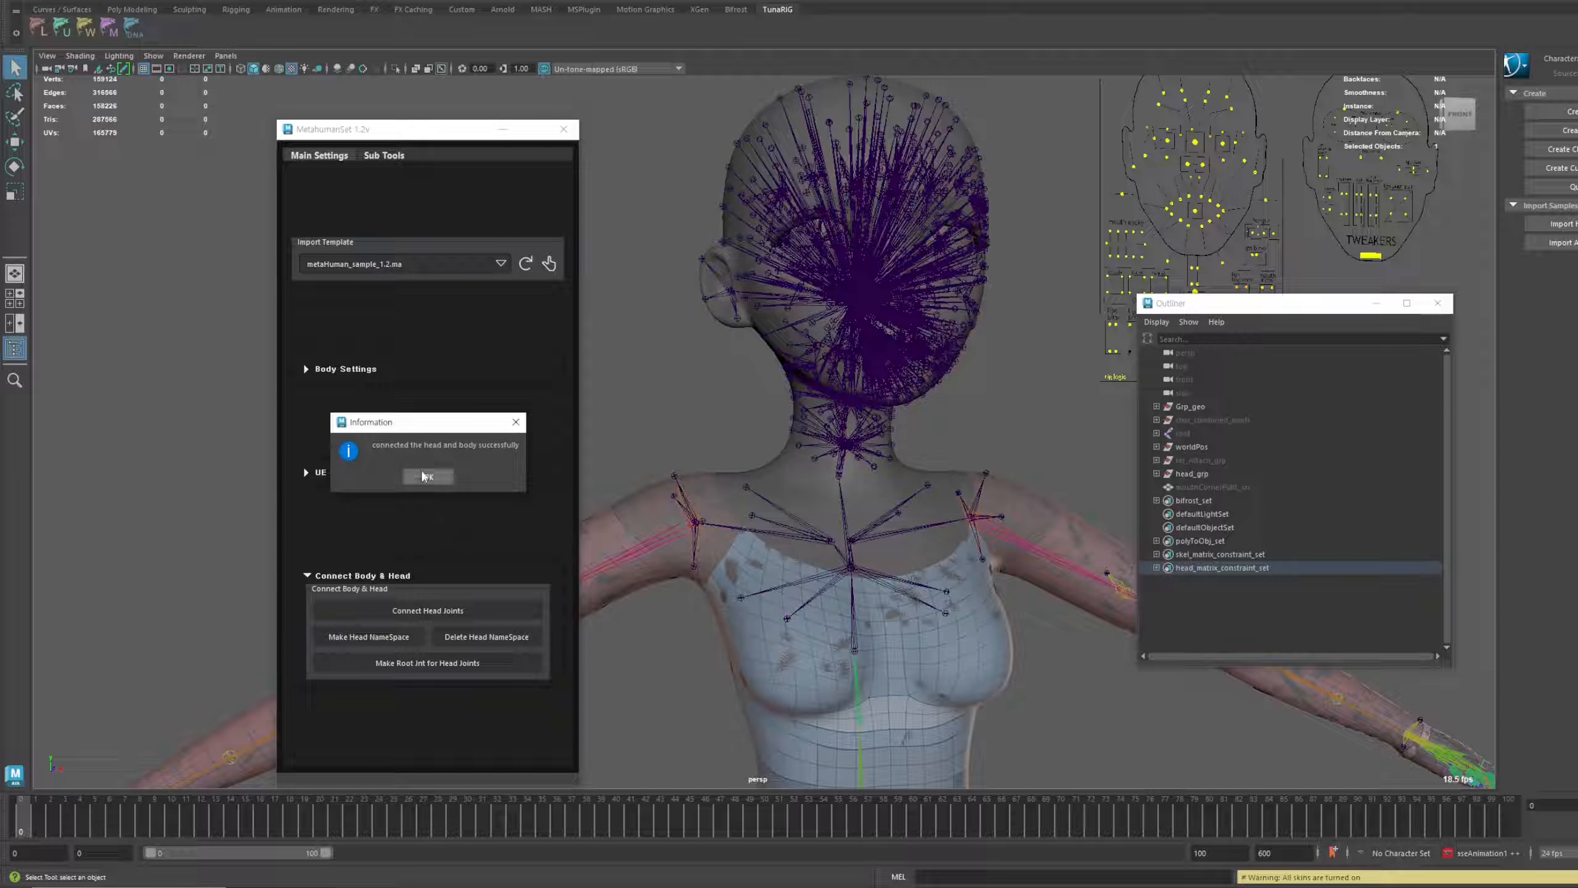
left_click_drag(459, 421, 650, 420)
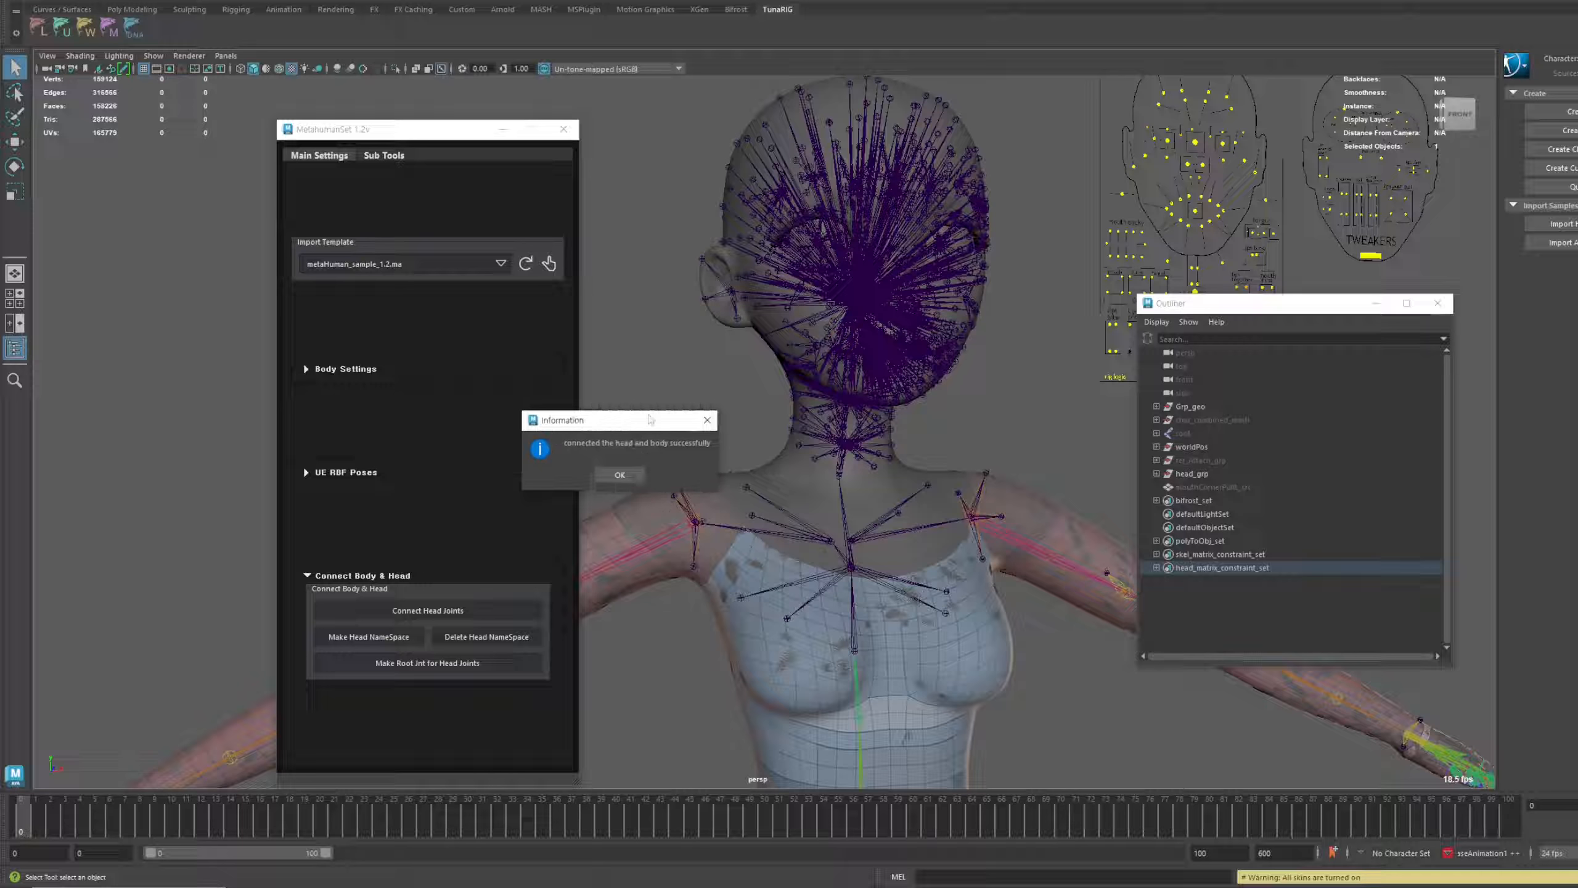
left_click(617, 477)
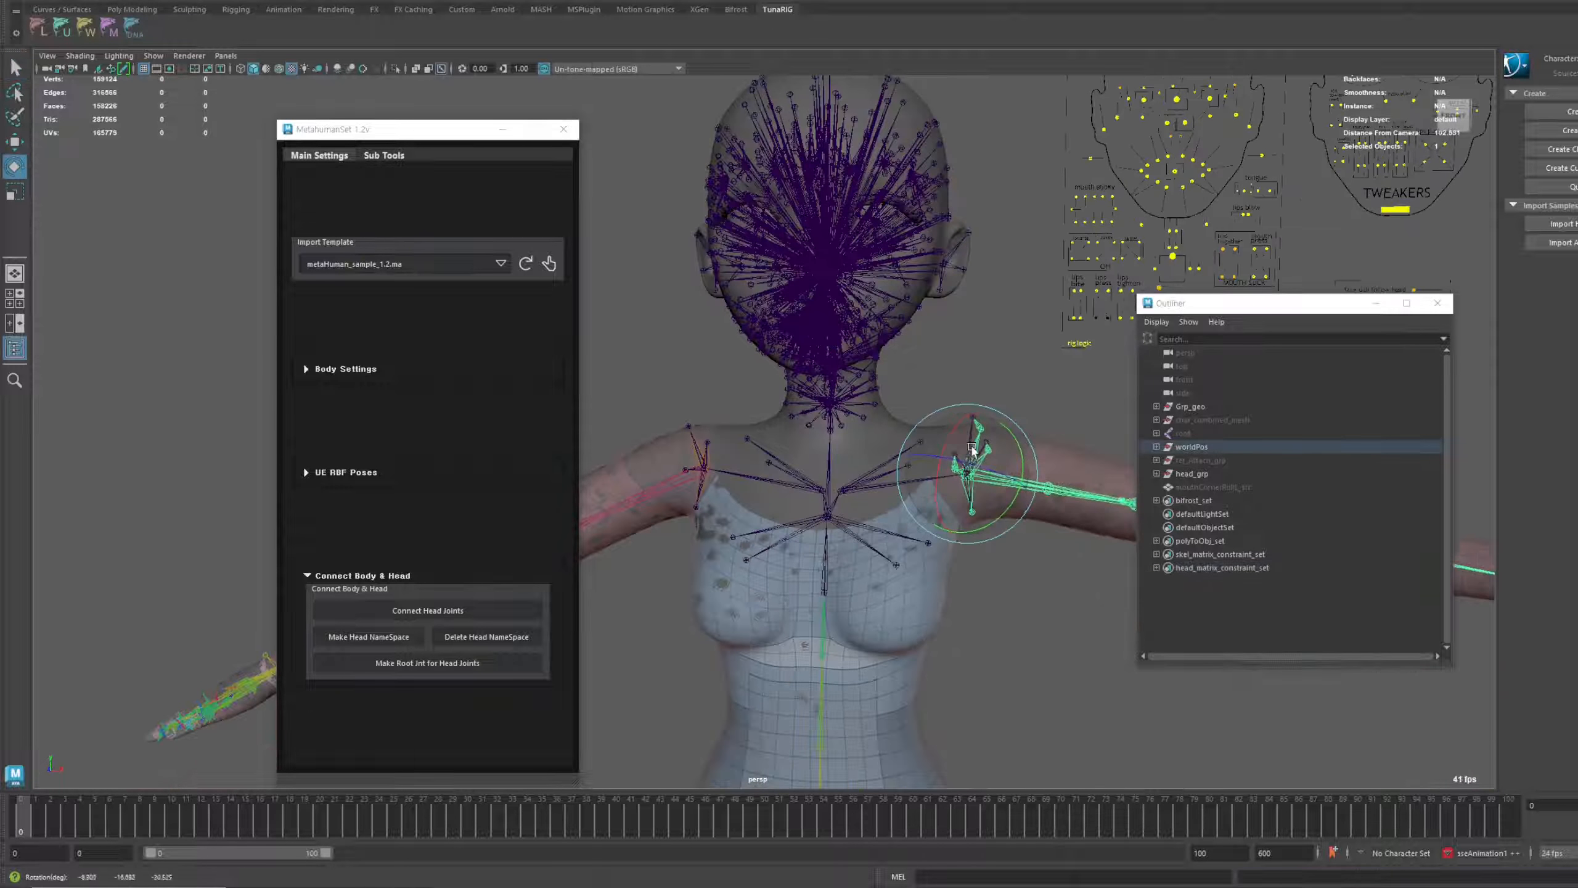
Test-rotate the upper arm joints on both sides of the body, undoing each rotation
left_click_drag(984, 456, 1011, 391)
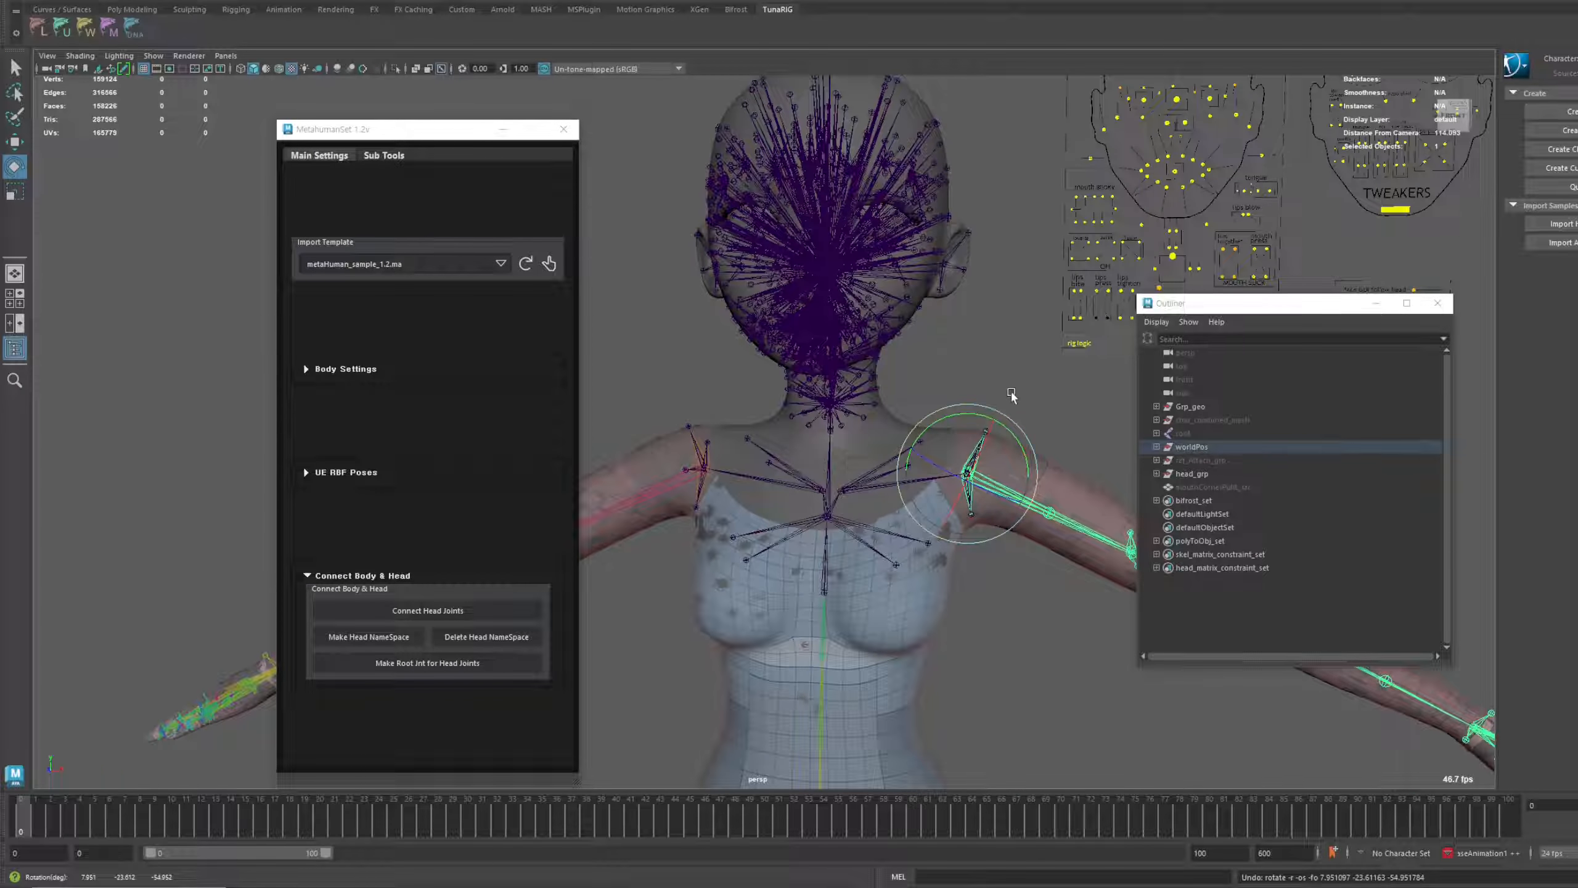
scroll(994, 408, "up", 2)
left_click(691, 386)
left_click(638, 500)
middle_click_drag(662, 536, 771, 548, "alt")
left_click_drag(772, 530, 858, 501)
key("ctrl+z")
left_click(800, 367)
scroll(969, 416, "down", 3)
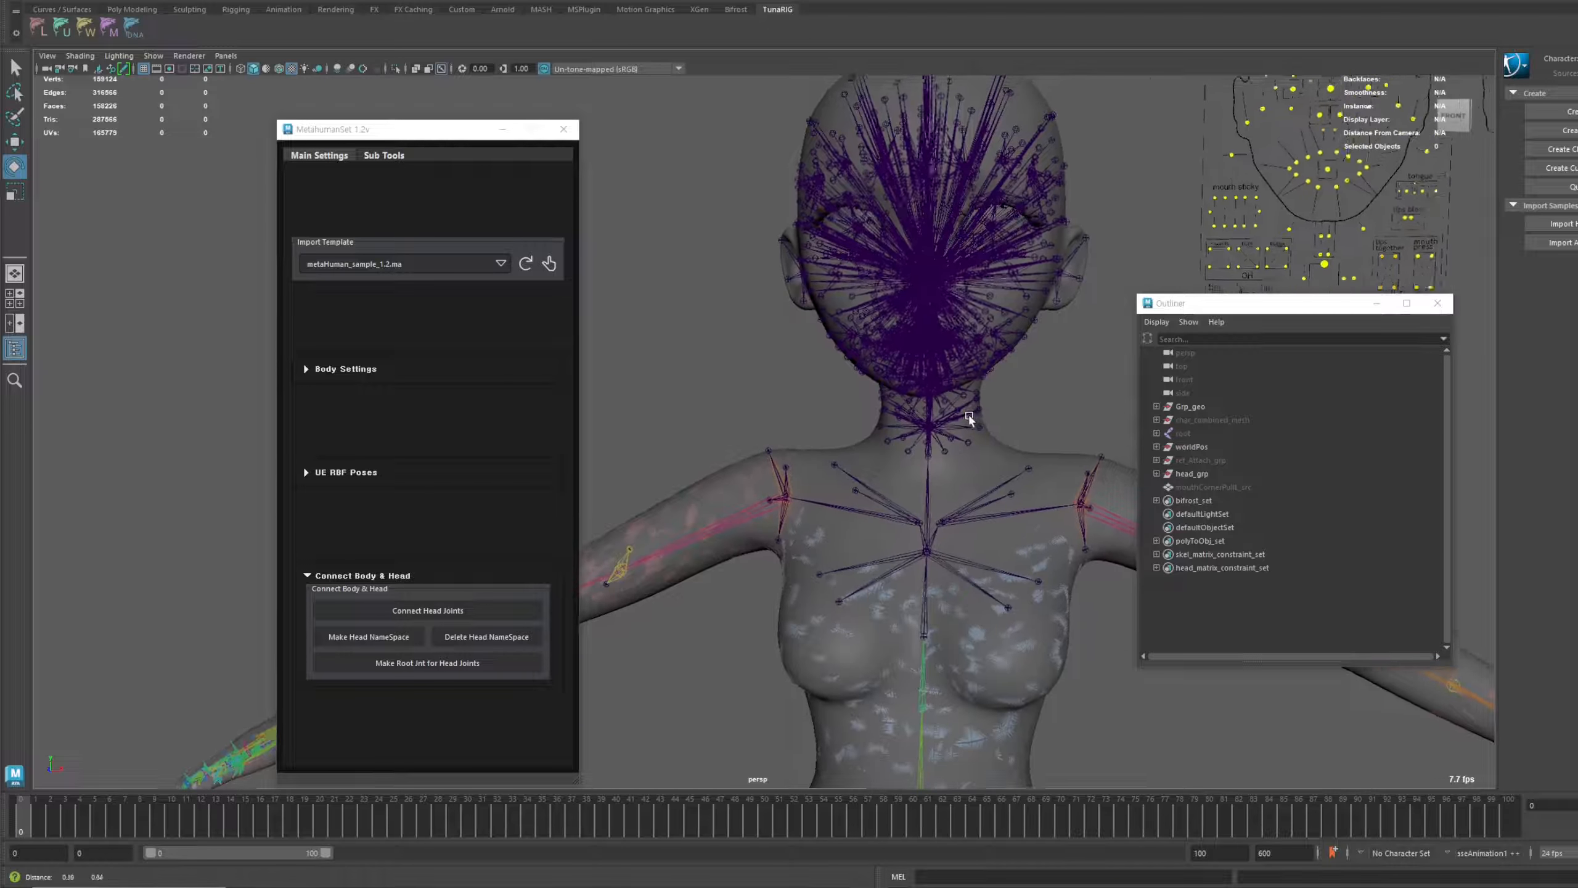
Select the head joint to check the facial joint hierarchy beneath it
left_click_drag(969, 416, 956, 446, "alt")
scroll(826, 437, "up", 2)
scroll(804, 429, "up", 2)
left_click(853, 361)
scroll(808, 427, "down", 3)
left_click(957, 446)
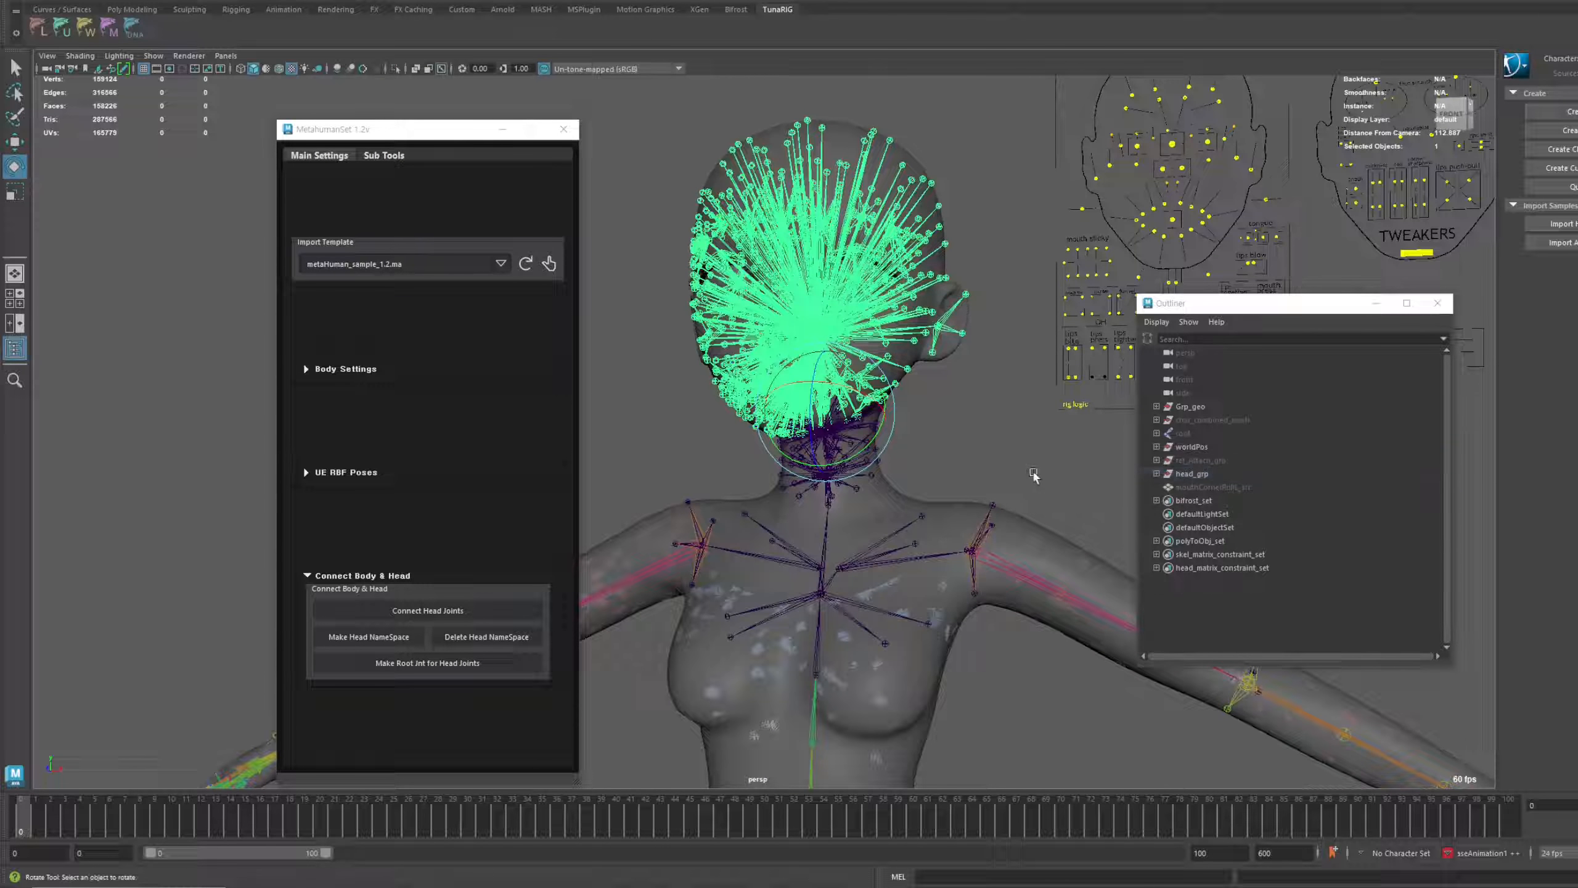
Hide the combined_lod0_mesh inside the Grp_geo group
left_click(1156, 406)
left_click(1218, 473)
scroll(952, 429, "down", 2)
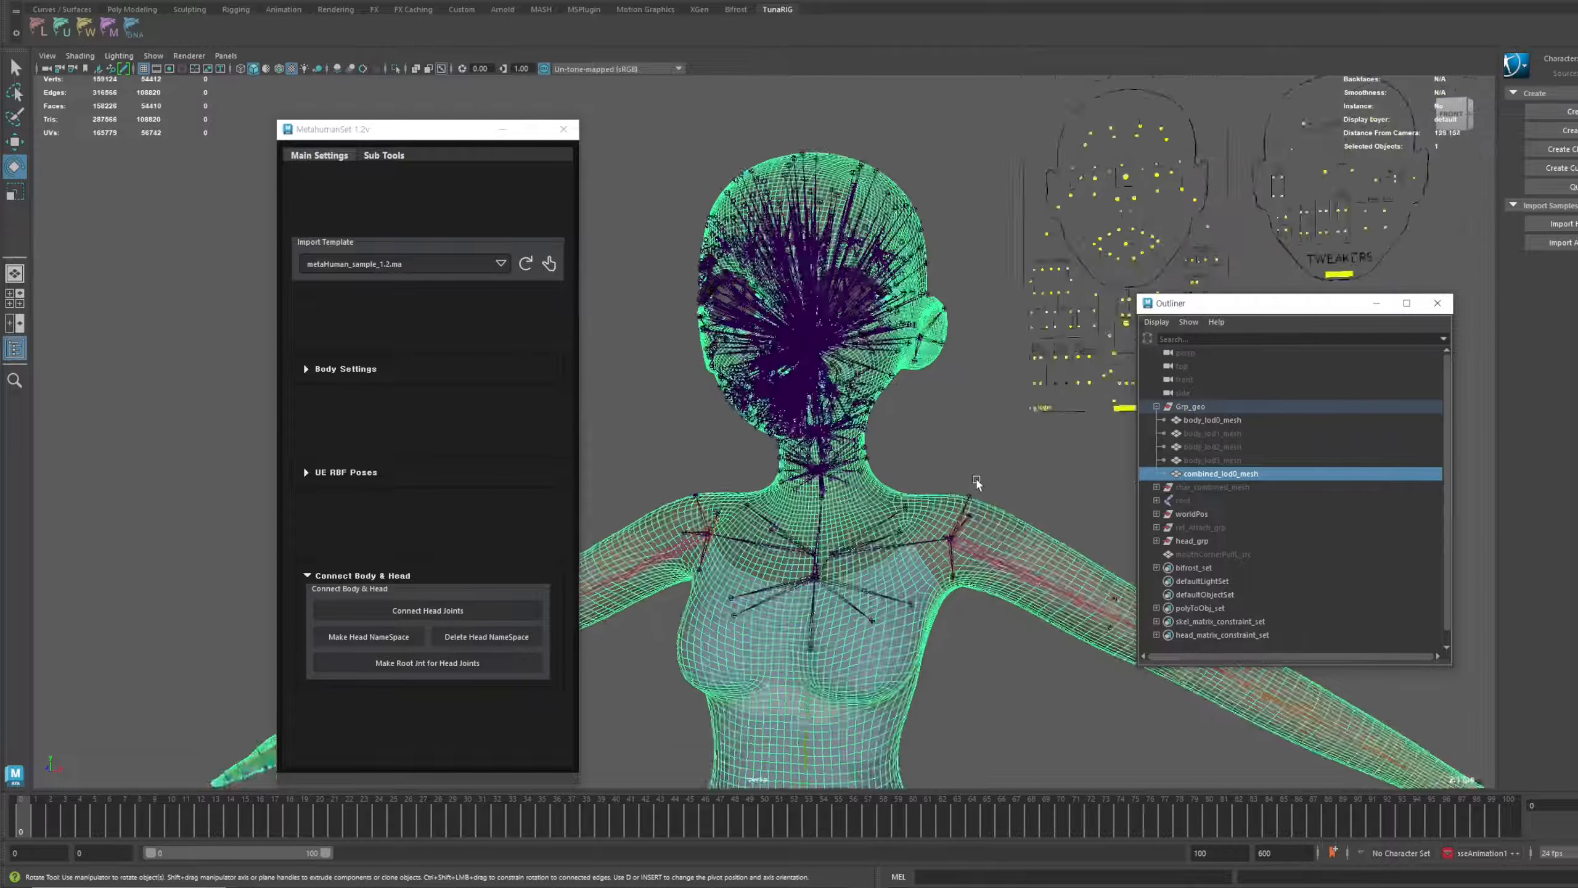
key("ctrl+h")
scroll(995, 429, "up", 2)
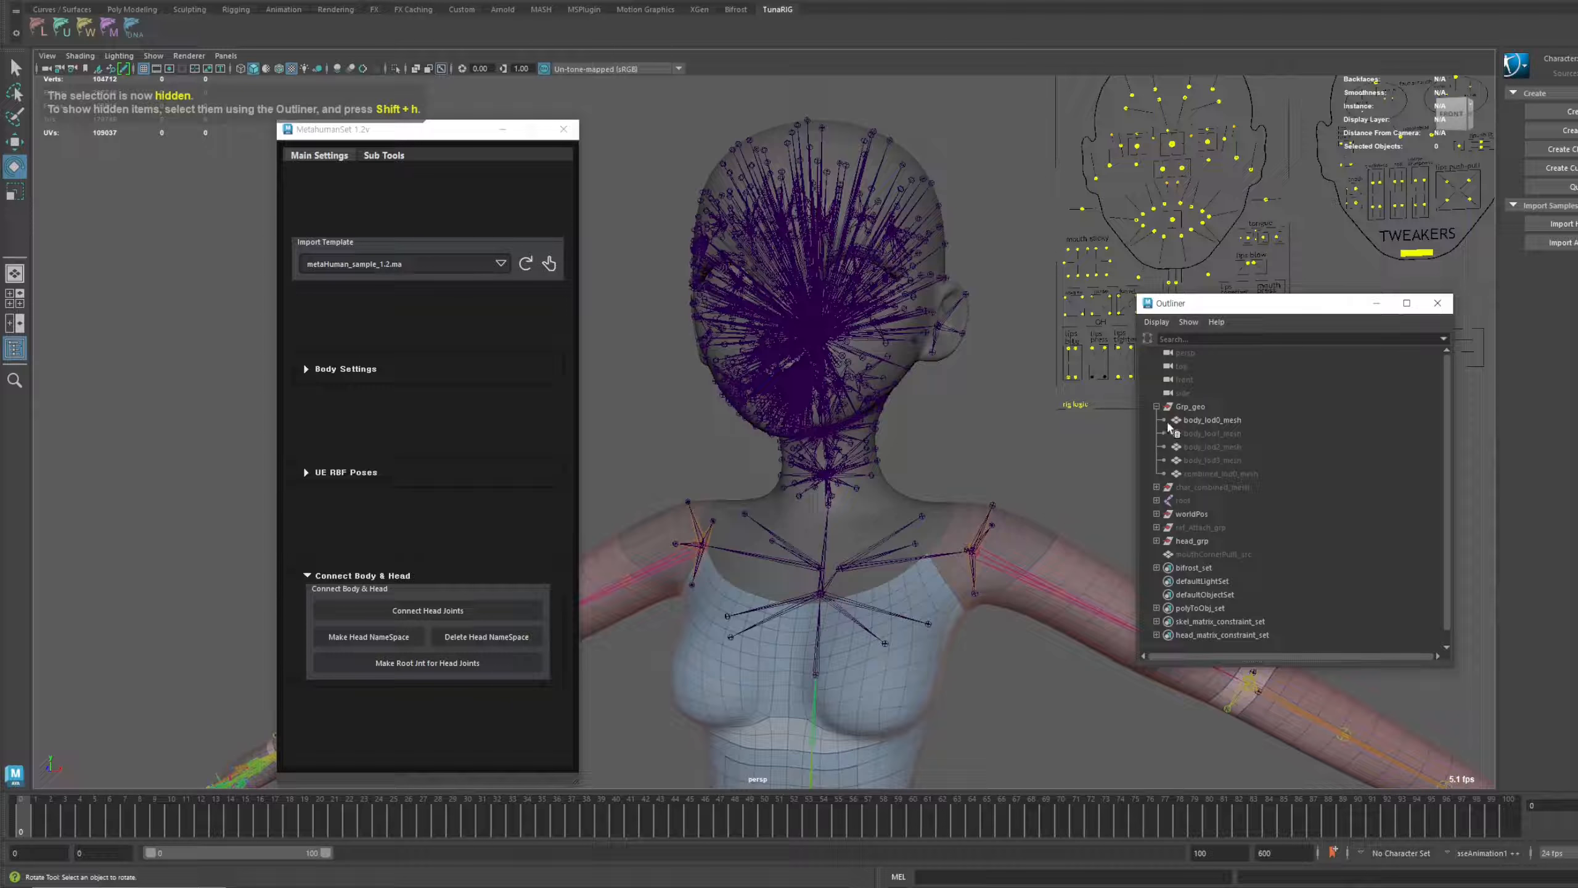
left_click(1157, 406)
Test-rotate the head joint from a side view and undo the rotation
scroll(989, 502, "up", 2)
left_click_drag(987, 499, 912, 457, "alt")
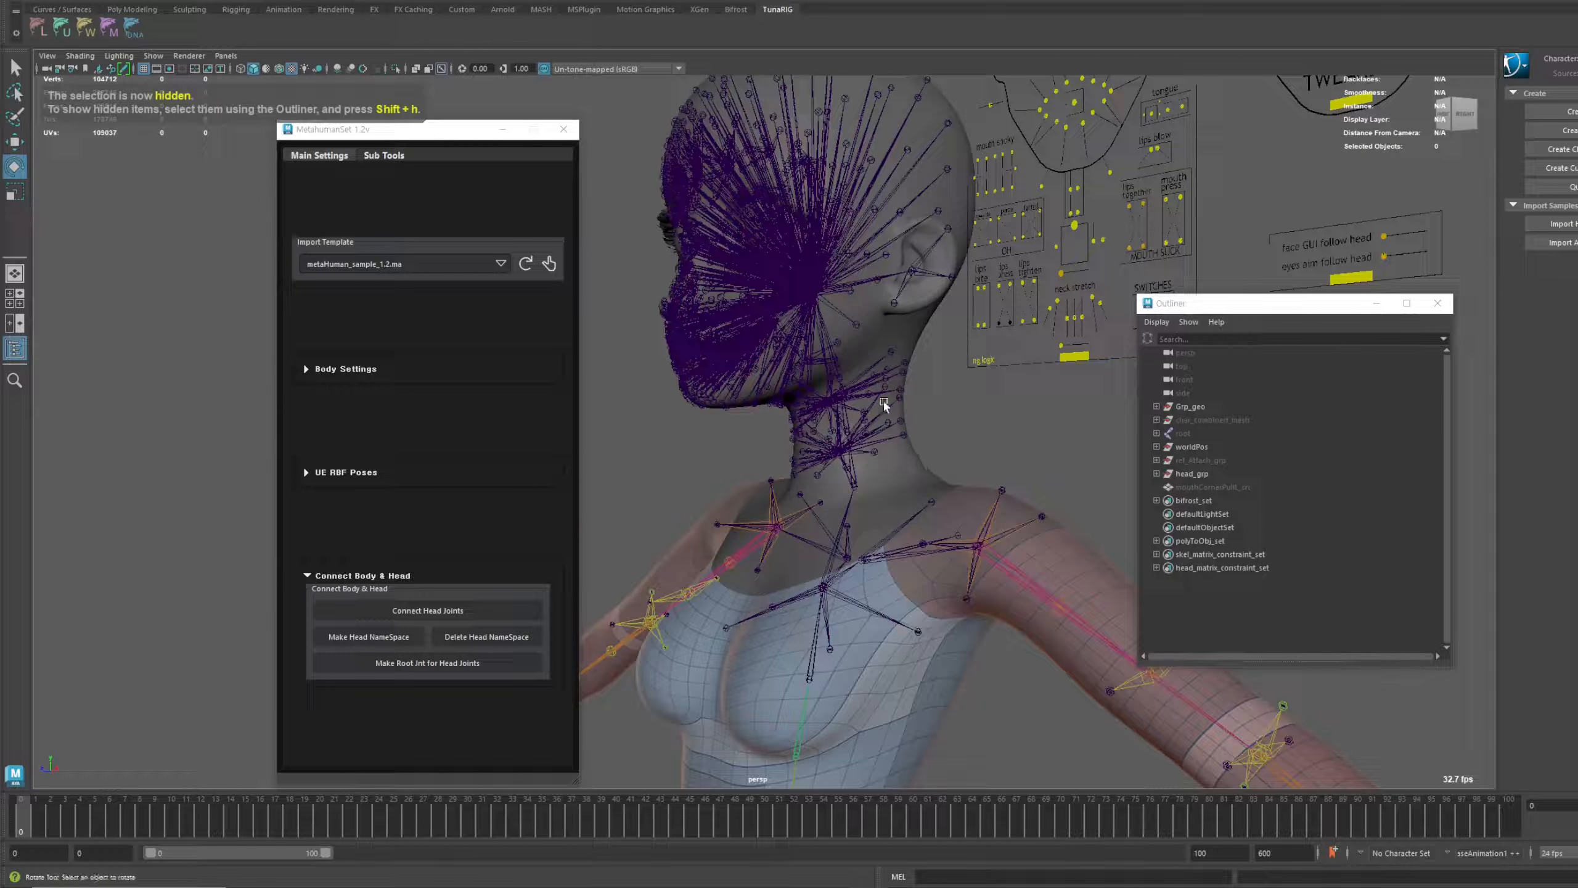
left_click(831, 342)
left_click_drag(833, 345, 838, 379, "alt")
key("ctrl+z")
left_click(1038, 431)
Turn off X-Ray Joints in the viewport and frame the face with its control board
left_click_drag(914, 439, 1008, 442, "alt")
scroll(1008, 442, "up", 1)
left_click(83, 57)
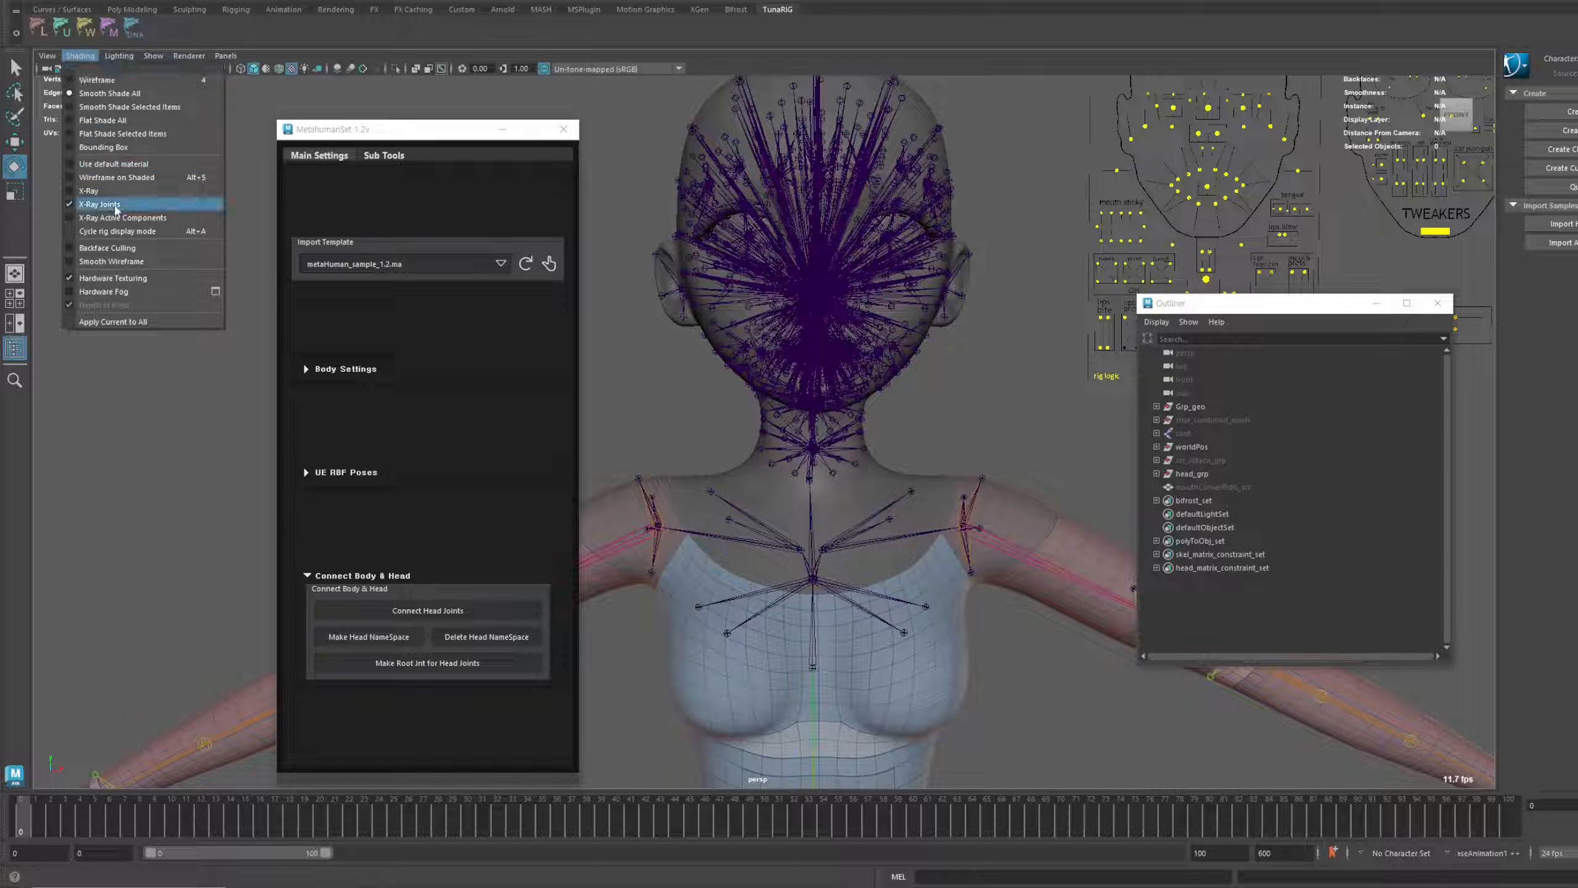
left_click(112, 207)
left_click_drag(752, 280, 842, 339, "alt")
middle_click_drag(994, 339, 940, 352, "alt")
left_click_drag(942, 355, 1050, 352, "alt")
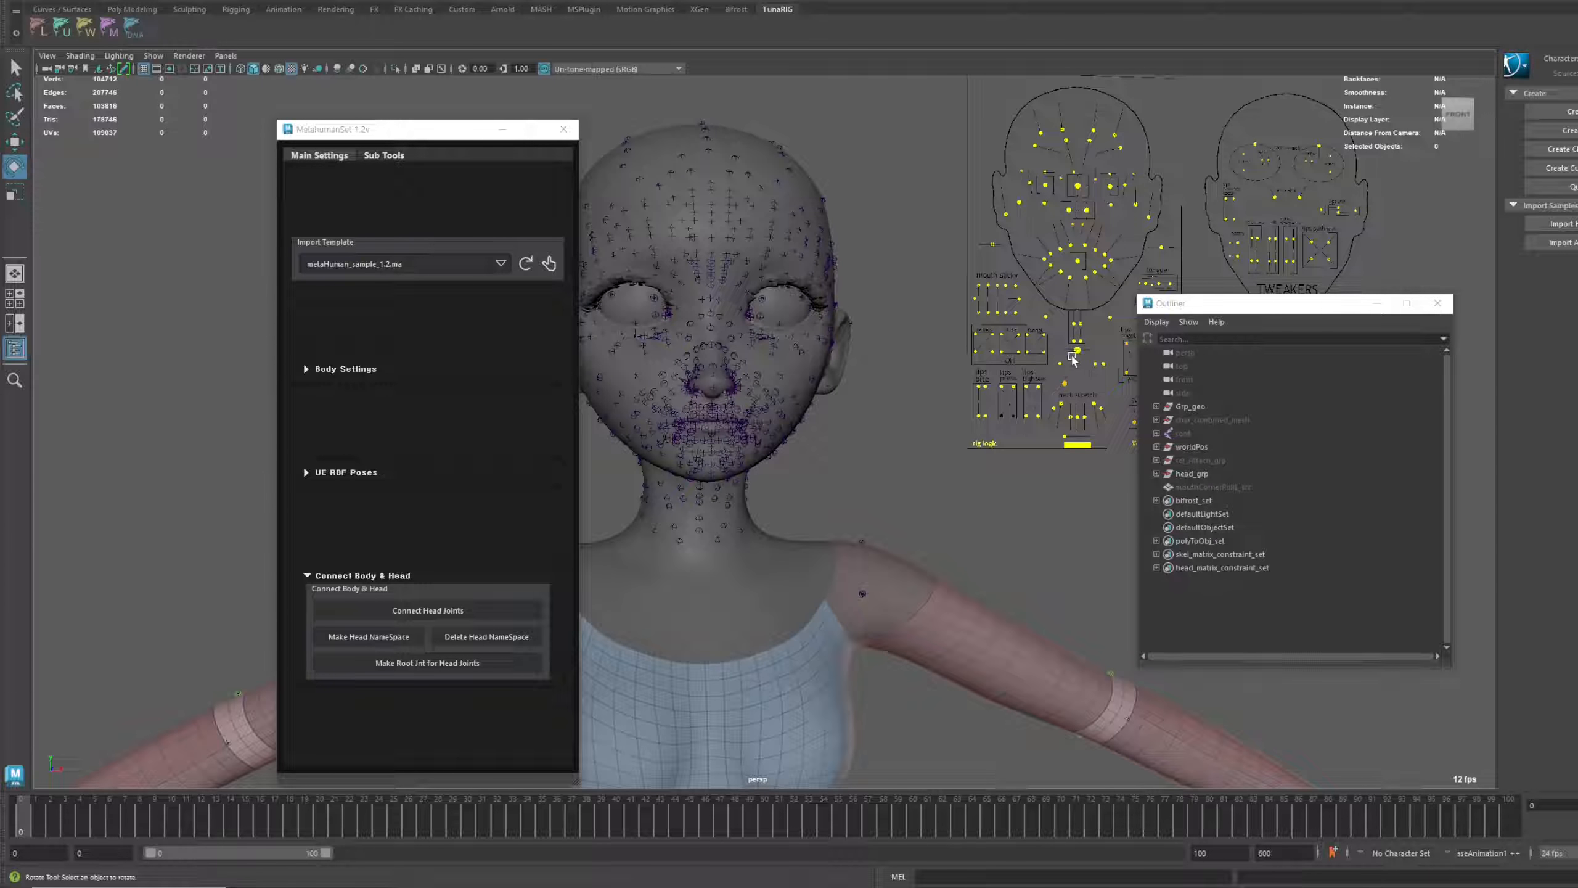
Clear the floating windows away from the face control board, test-move its jaw and eye controls, and undo each move
left_click_drag(482, 138, 360, 157)
left_click_drag(1181, 303, 1141, 418)
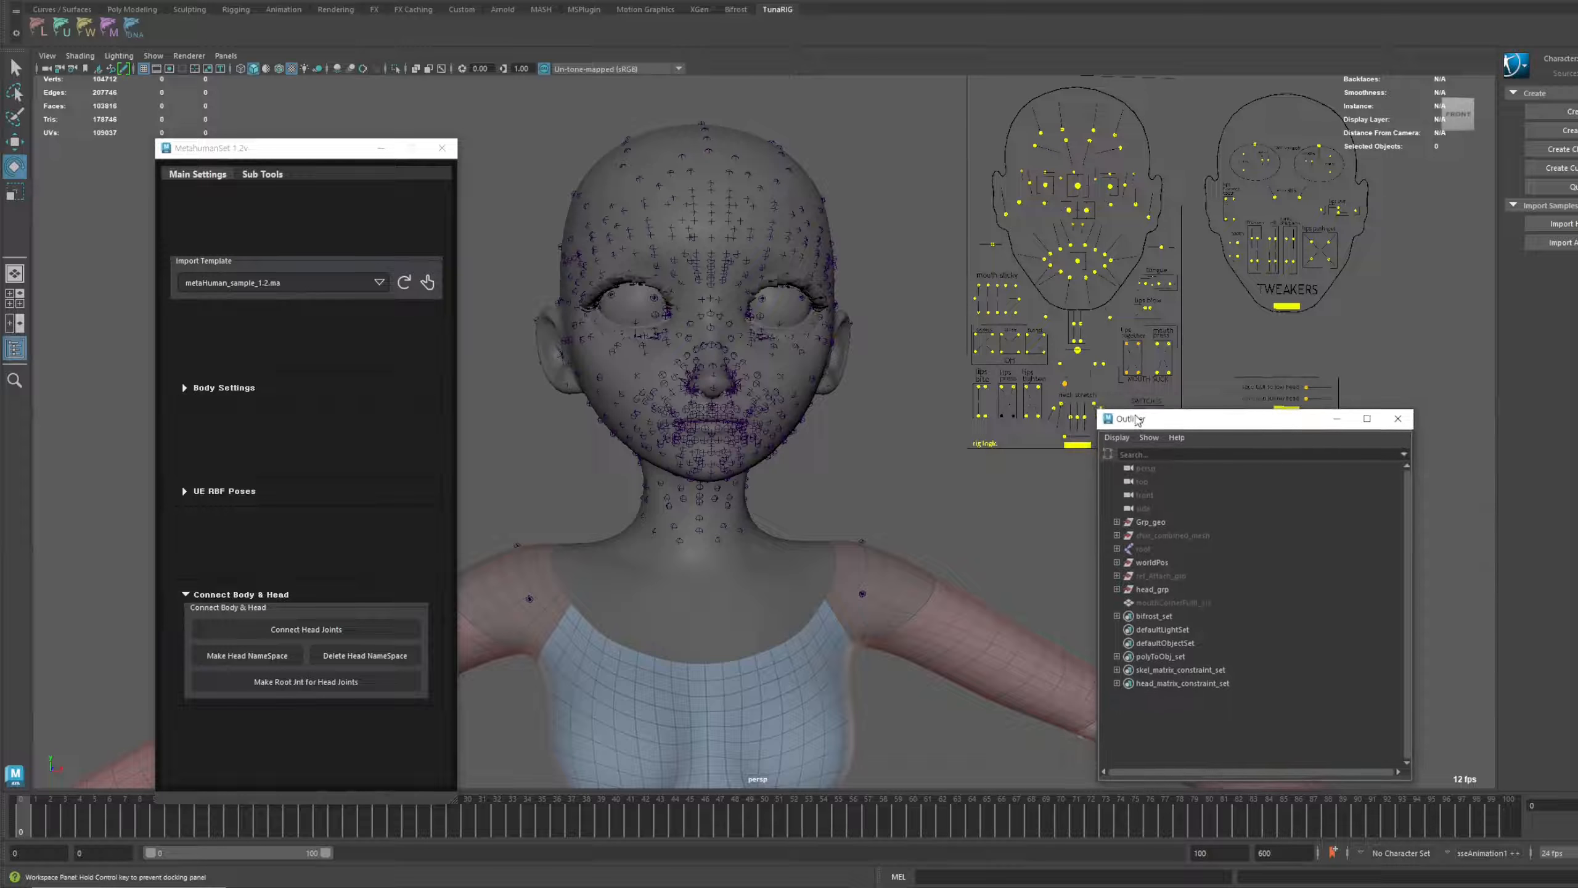
left_click(1083, 351)
key("w")
left_click_drag(1082, 351, 1081, 420)
key("ctrl+z")
left_click(1030, 183)
left_click_drag(1040, 245, 1052, 285)
left_click_drag(817, 373, 915, 363, "alt")
key("ctrl+z")
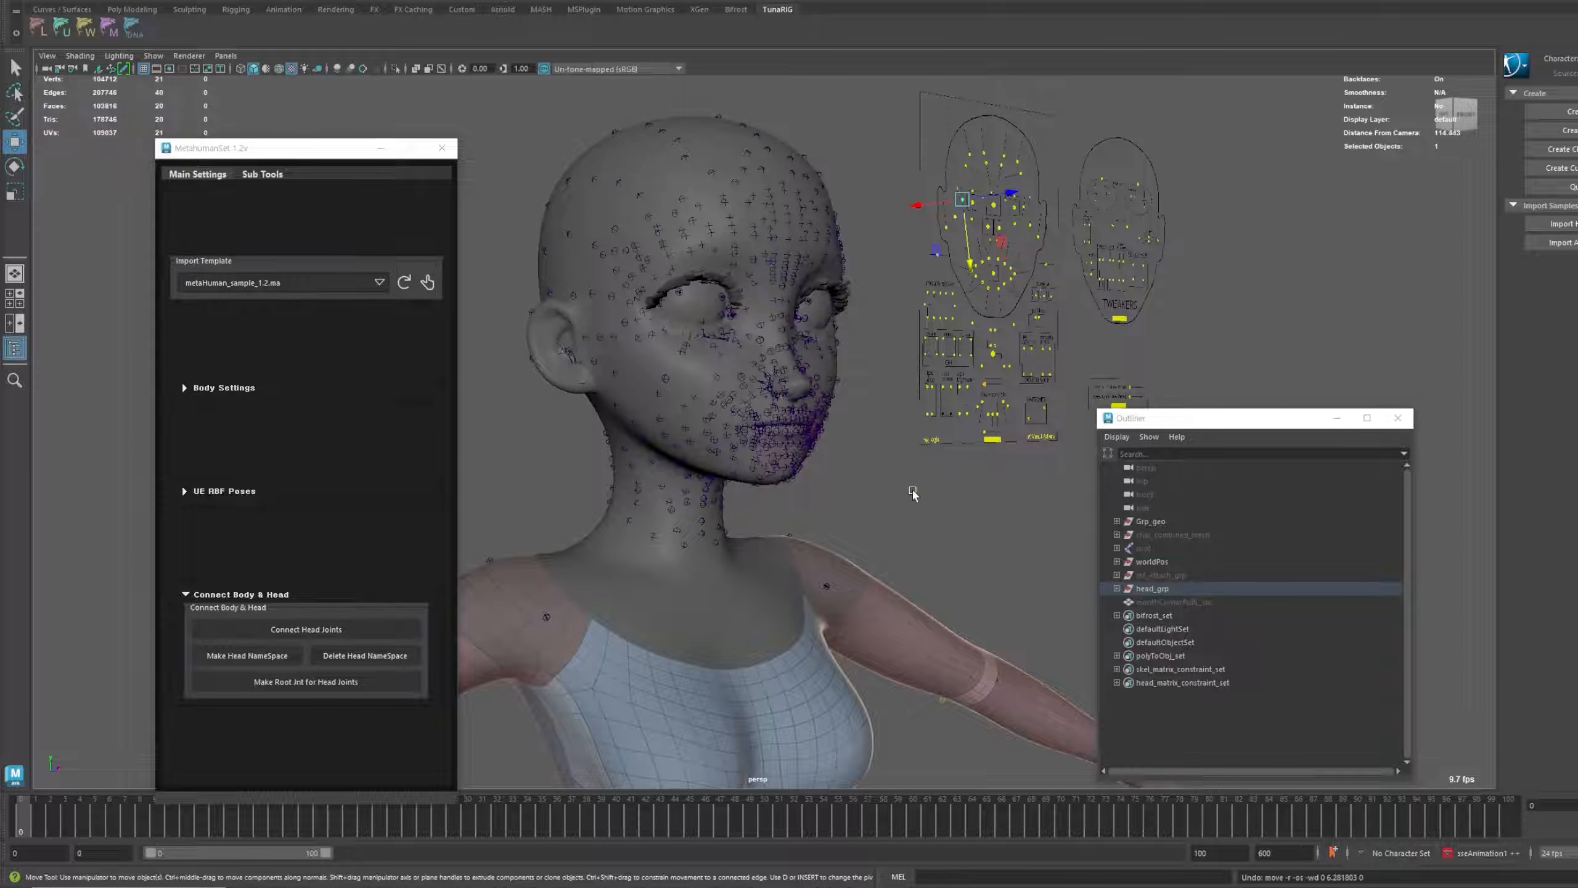
Unhide the mouthCornerPullL_src head mesh and isolate it to examine its mouth corner shape
left_click(909, 490)
scroll(899, 494, "down", 2)
left_click_drag(899, 494, 826, 491, "alt")
middle_click_drag(870, 492, 924, 455, "alt")
scroll(922, 451, "up", 2)
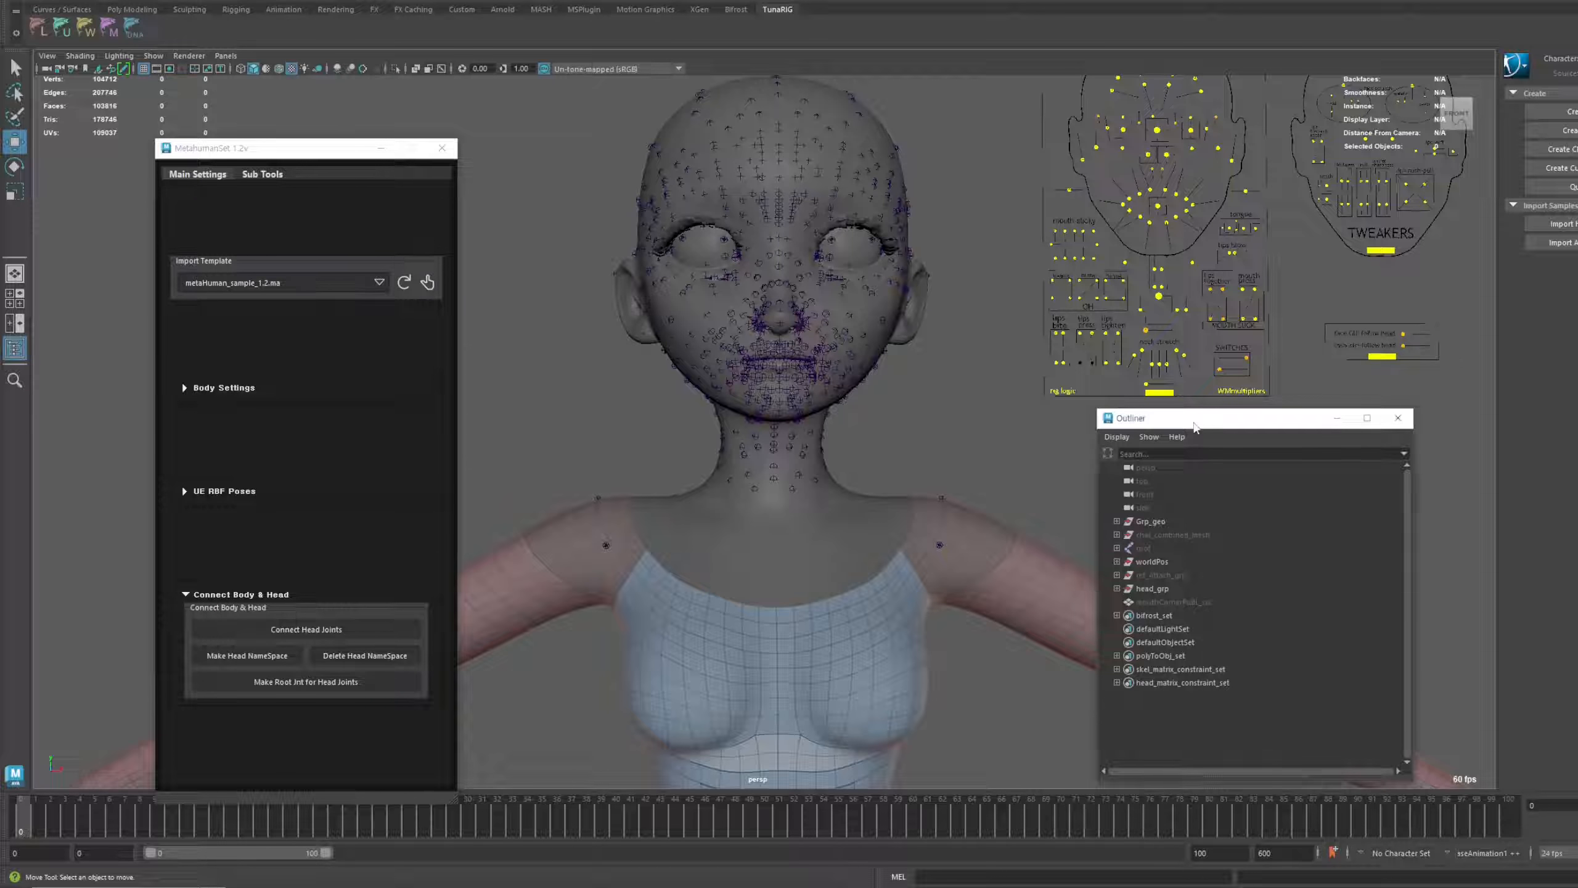
left_click_drag(1194, 426, 1184, 321)
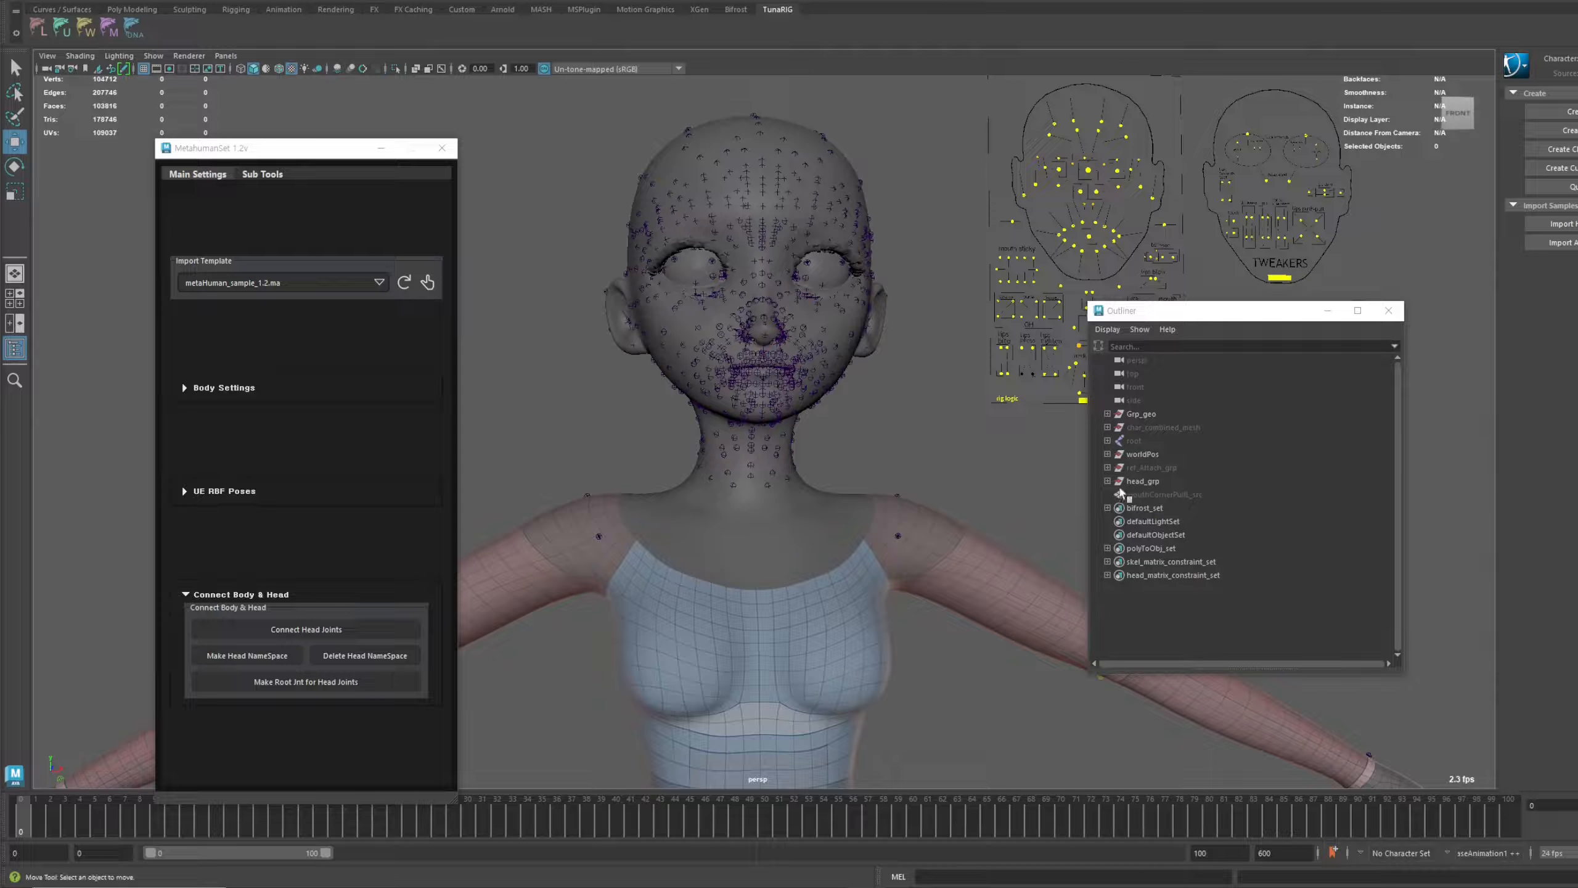
left_click(1137, 494)
key("shift+h")
scroll(781, 240, "up", 2)
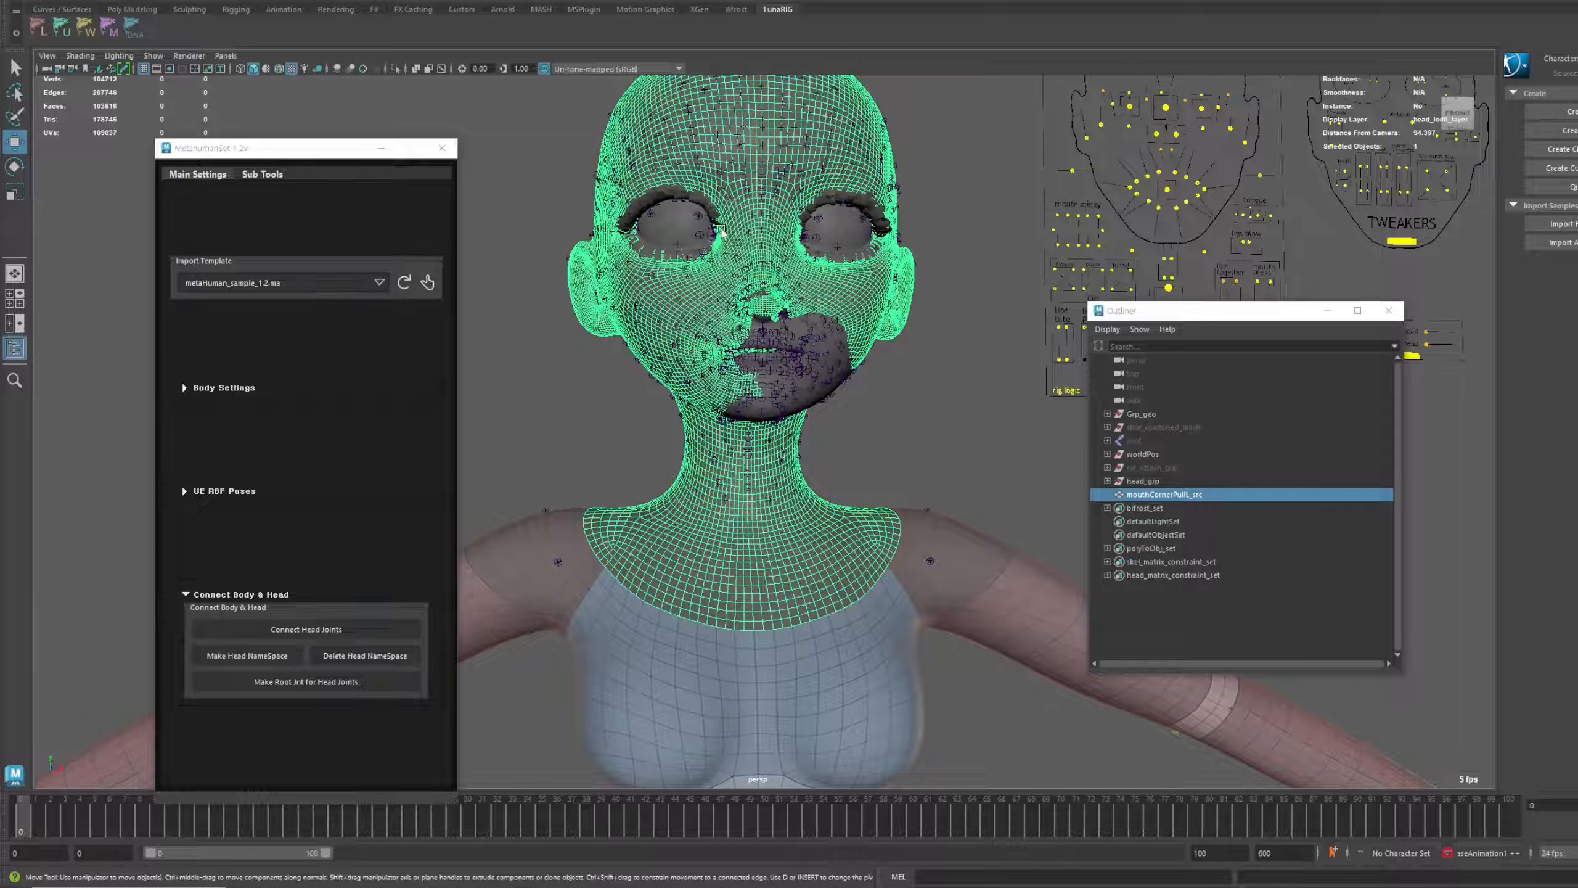
key("ctrl+1")
left_click(835, 452)
scroll(797, 452, "up", 2)
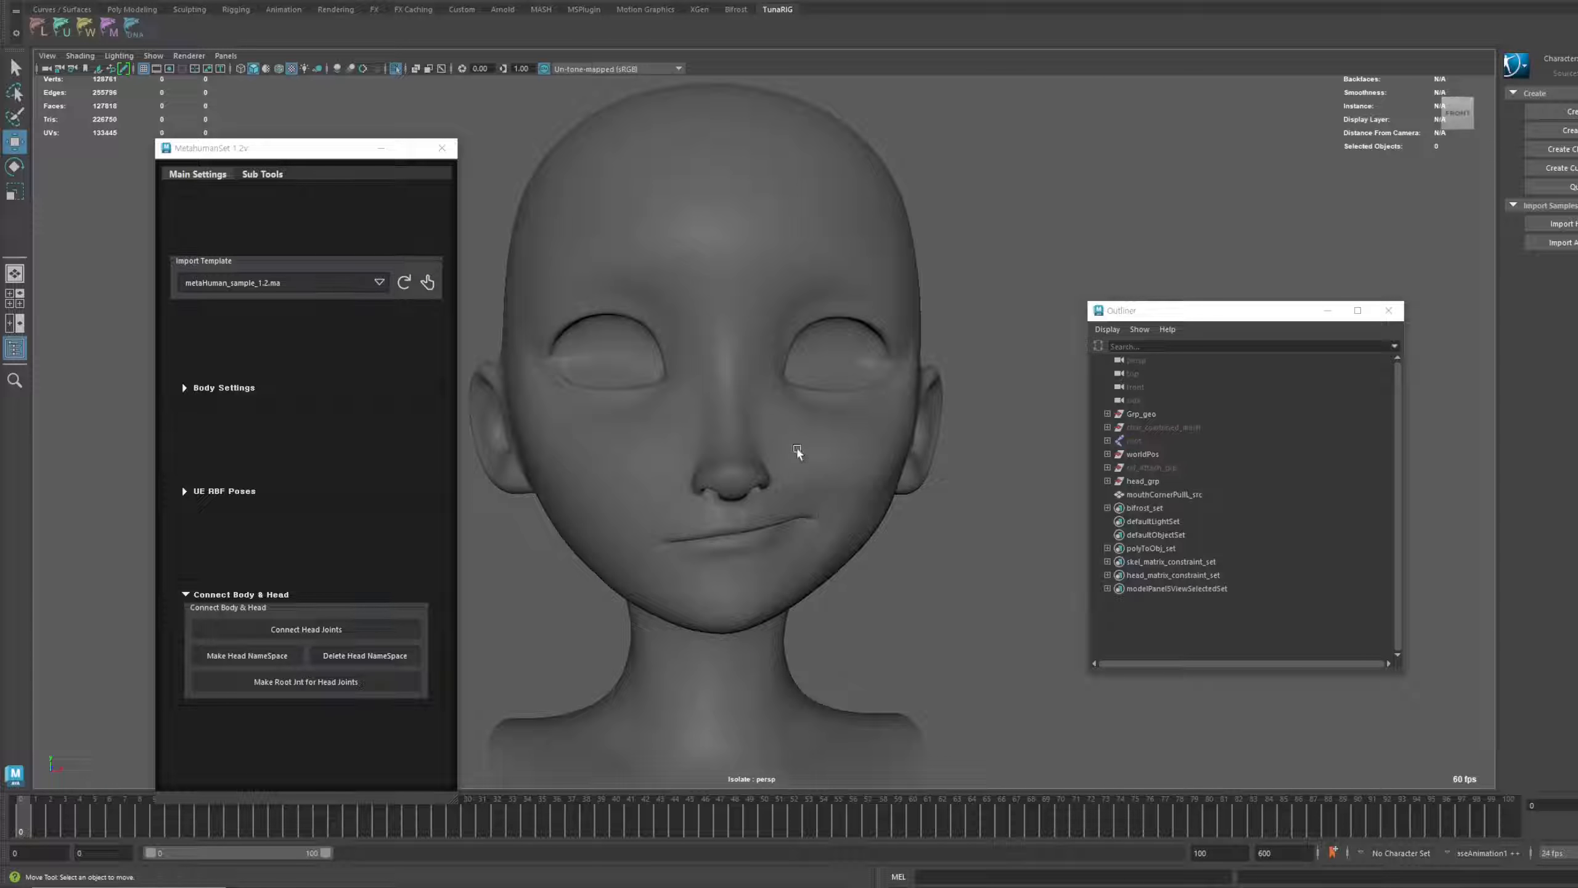
Exit the isolated view and hide the mouthCornerPullL_src mesh again
key("ctrl+1")
scroll(882, 535, "down", 3)
middle_click_drag(941, 543, 953, 494, "alt")
left_click(1129, 496)
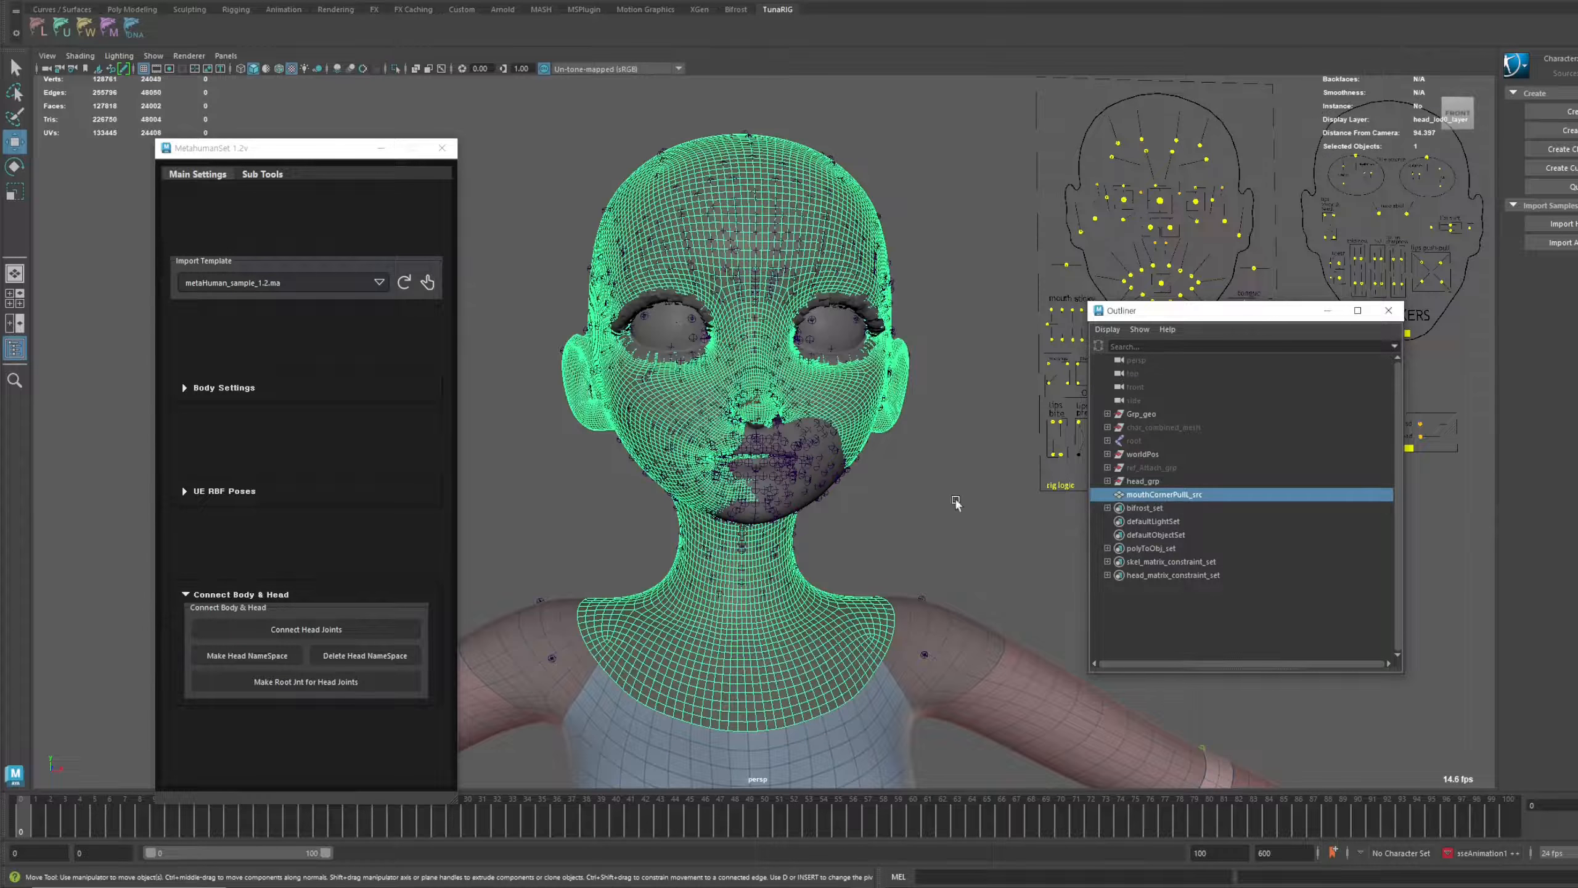
key("ctrl+h")
Open the Ultimated DNA Editor 1.2v and arrange it and the Outliner on either side of the head
mouse_move(906, 501)
left_mouse_down("alt")
mouse_move(958, 475)
mouse_move(901, 477)
left_mouse_up("alt")
middle_click_drag(900, 477, 988, 477, "alt")
left_click(135, 31)
left_click_drag(794, 227, 1200, 157)
left_click_drag(1109, 310, 277, 335)
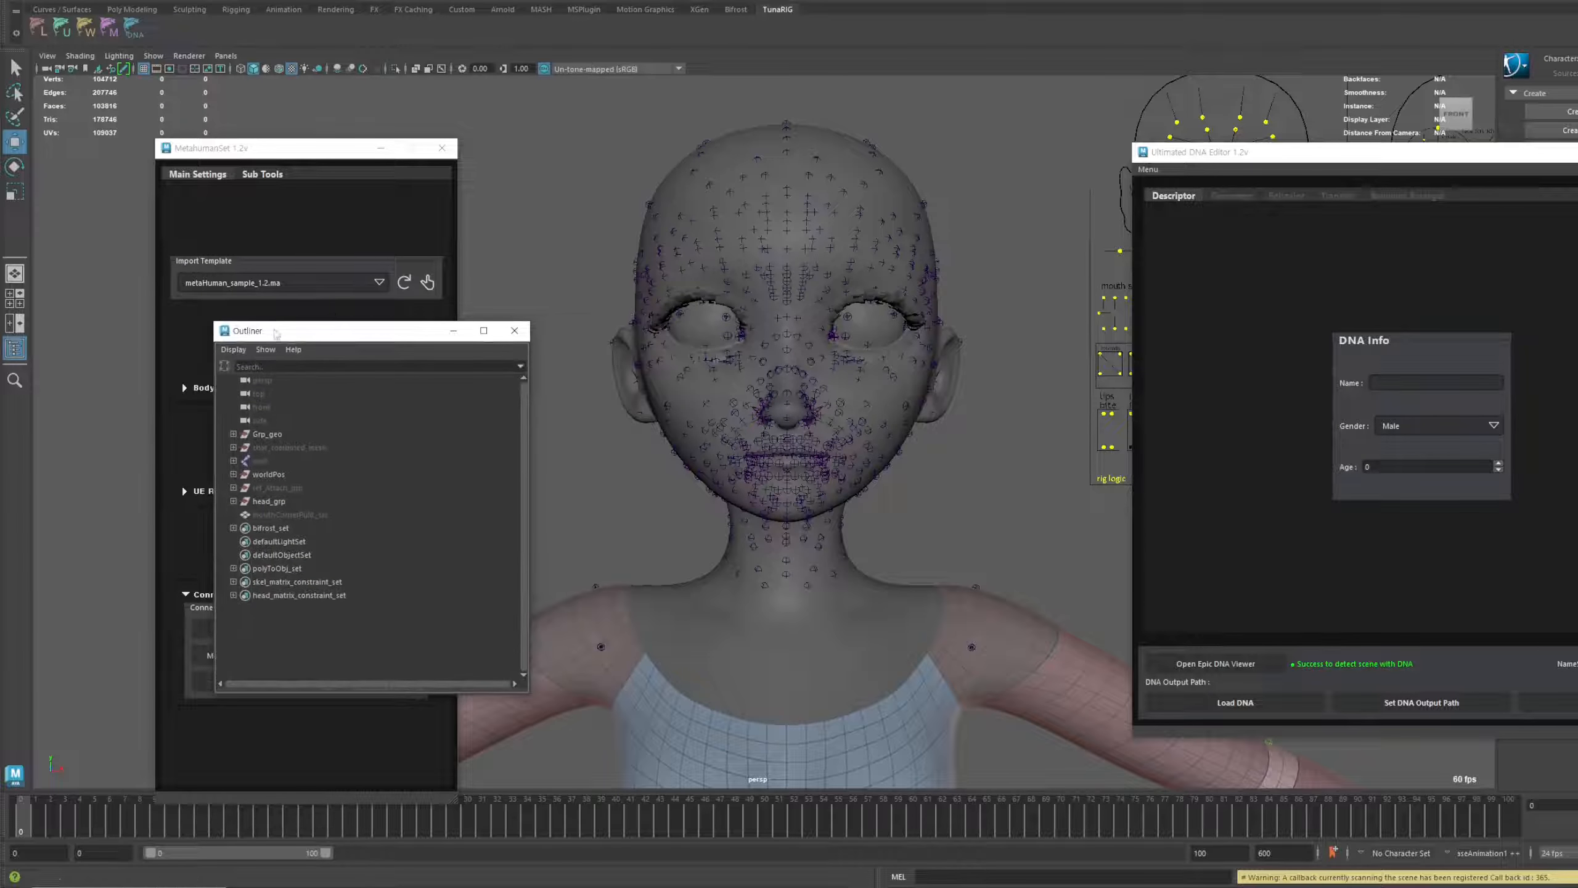
left_click_drag(1220, 167, 711, 167)
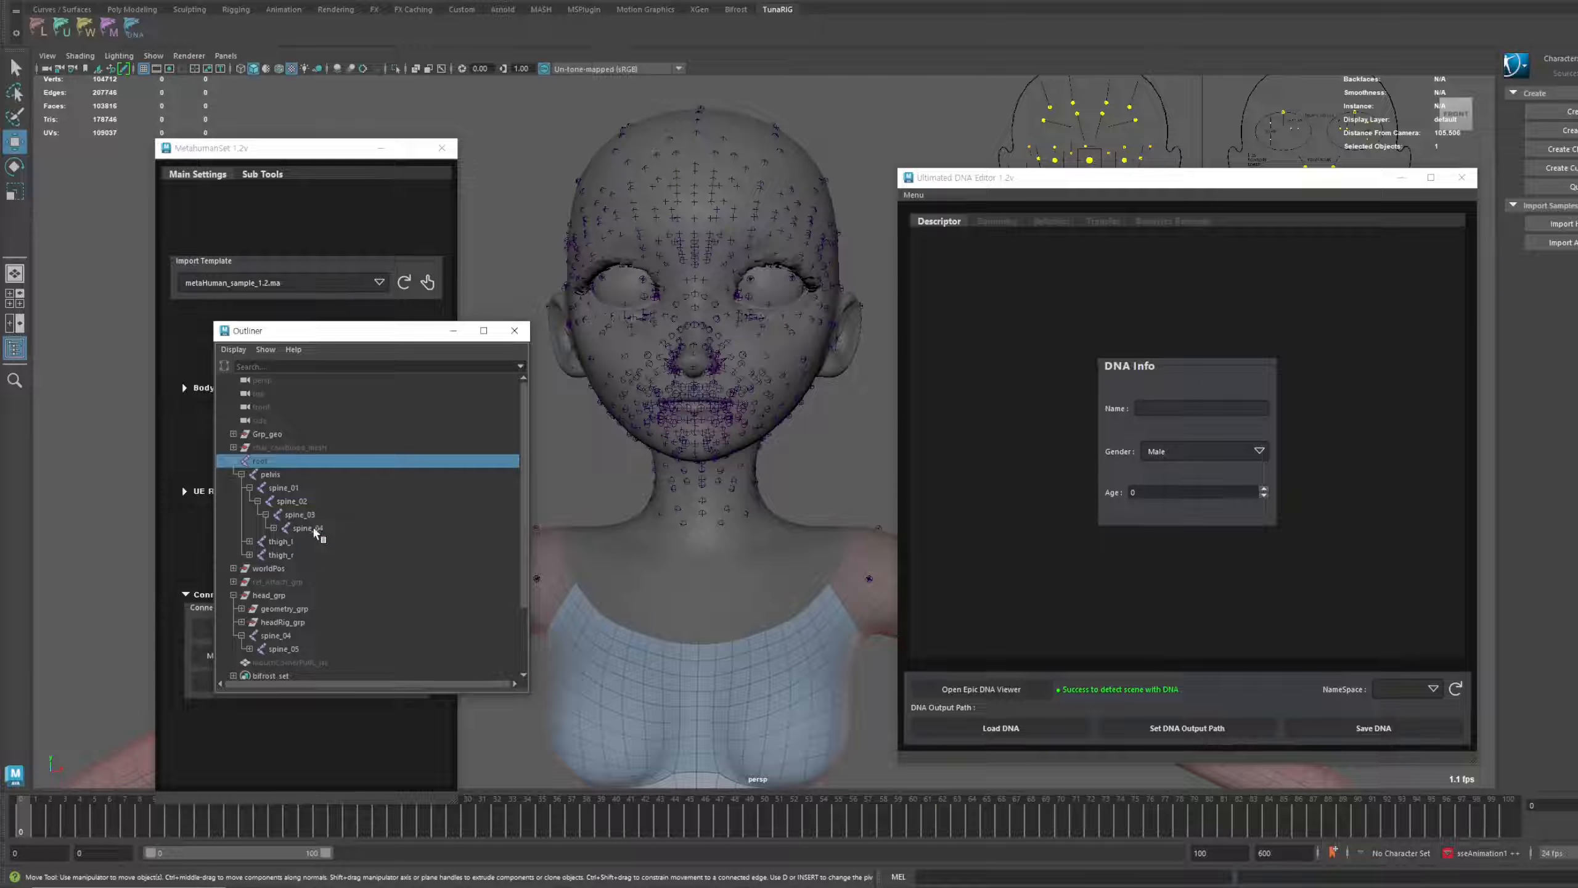
Compare the spine_04 joint in the body skeleton with the spine_04 joint under head_grp
left_click(307, 527)
left_click(276, 635)
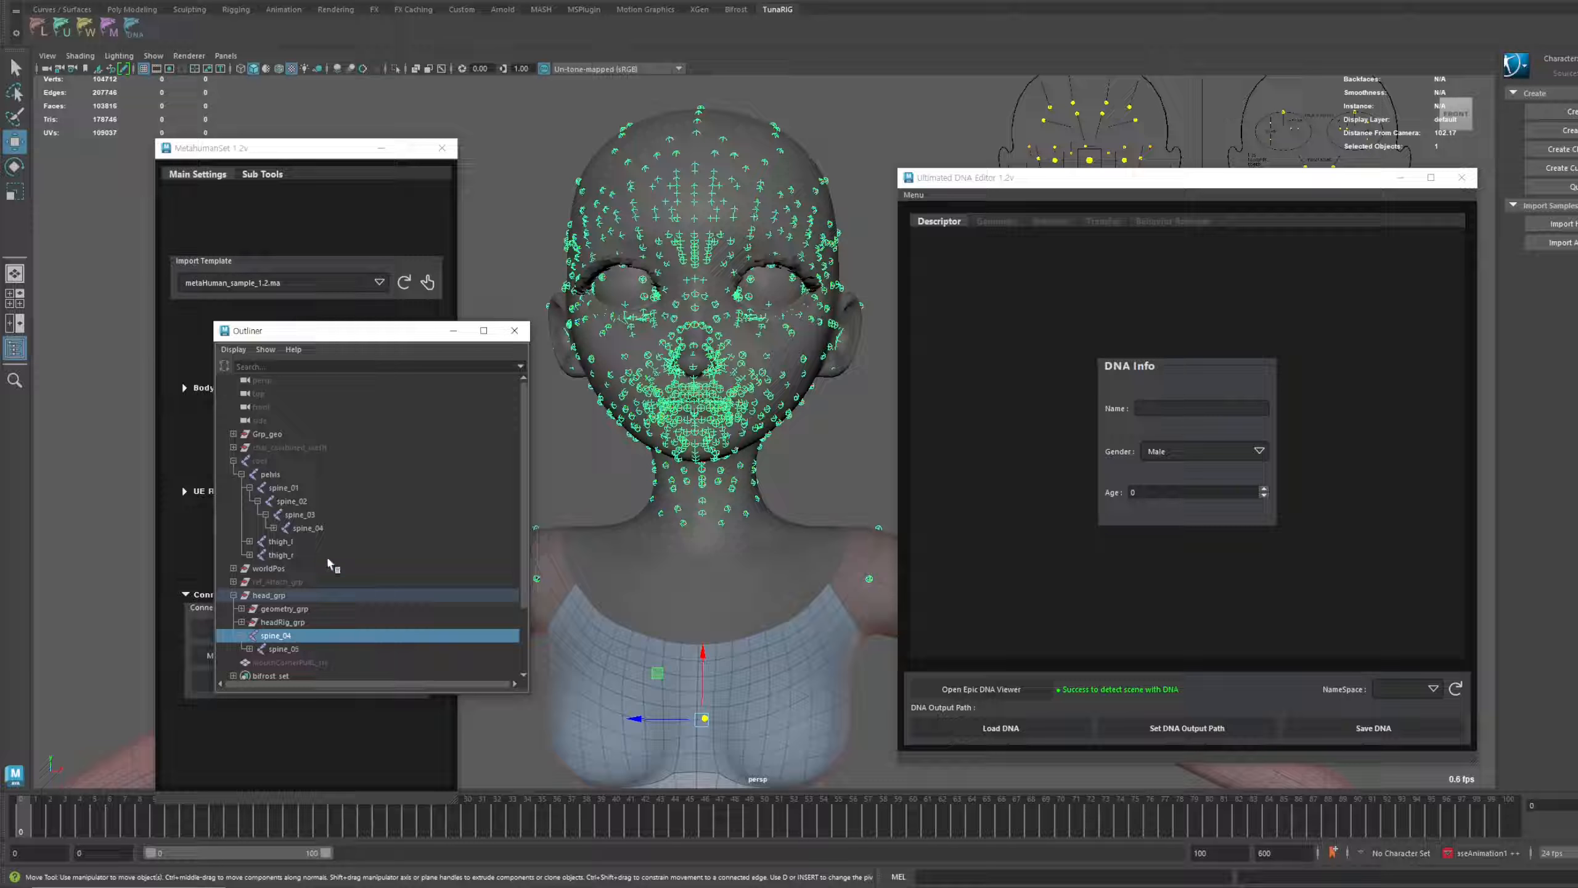
left_click(309, 528)
key("f")
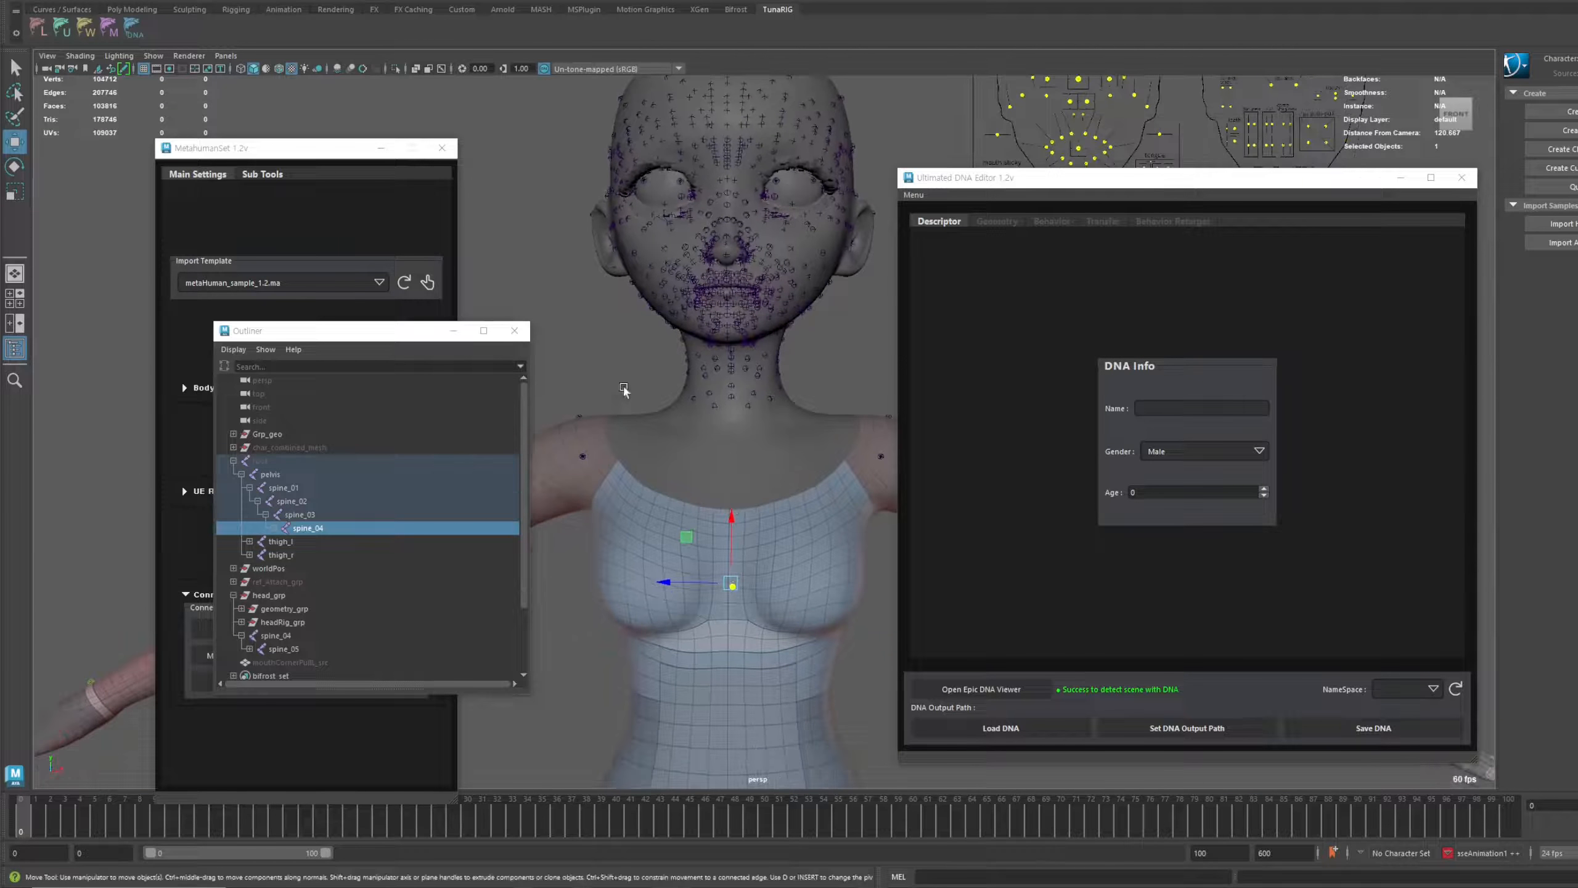
Turn on X-Ray Joints and add a namespace to the head joints with Make Head NameSpace
left_click(81, 55)
left_click(130, 204)
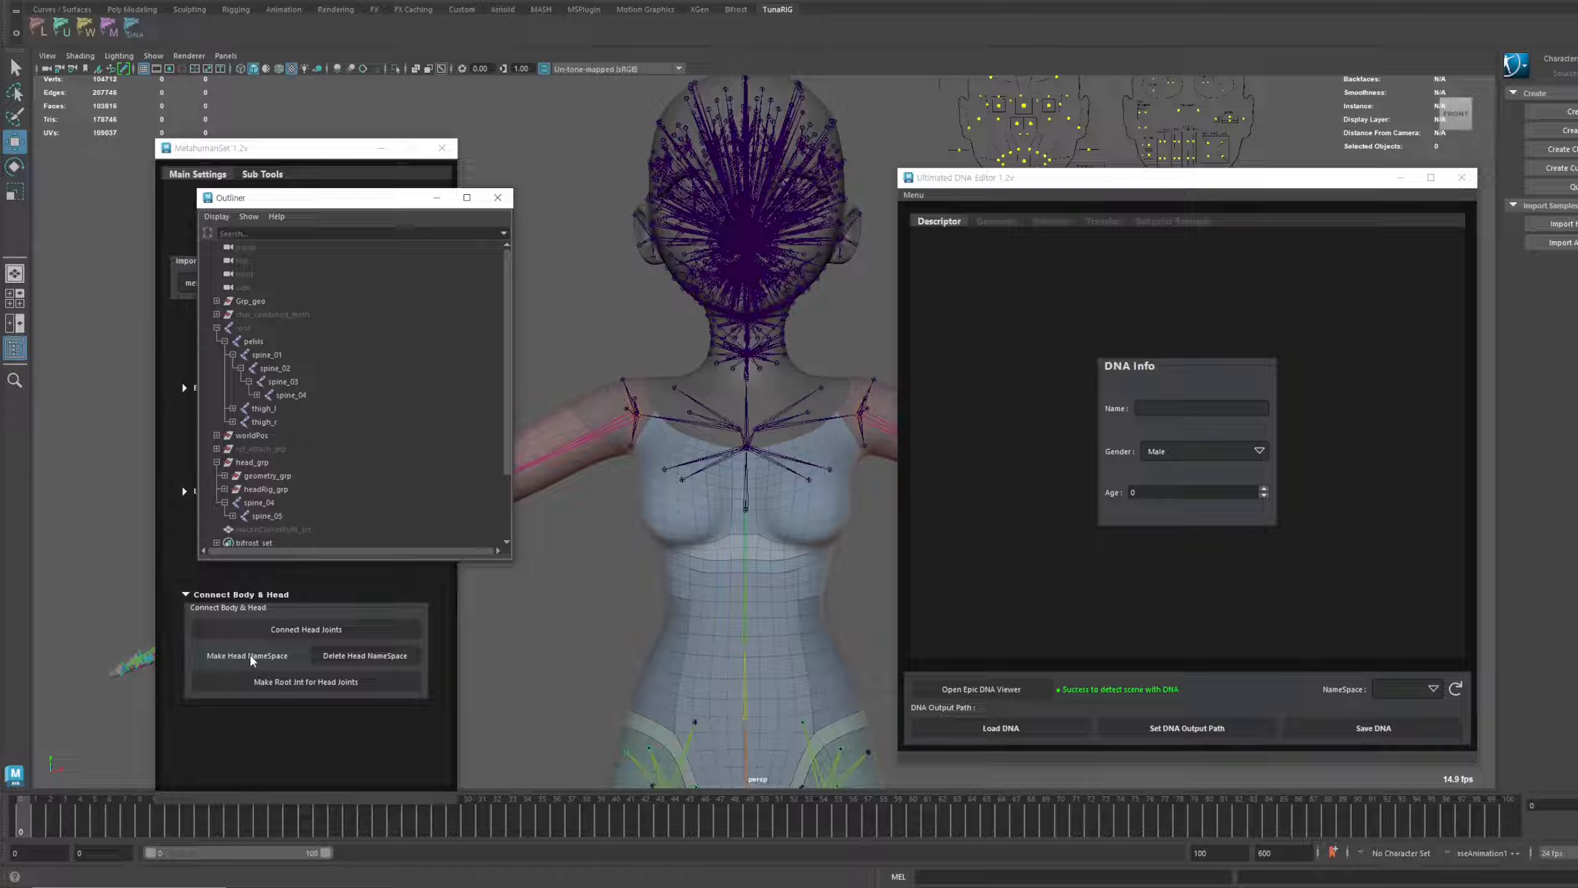
left_click(252, 657)
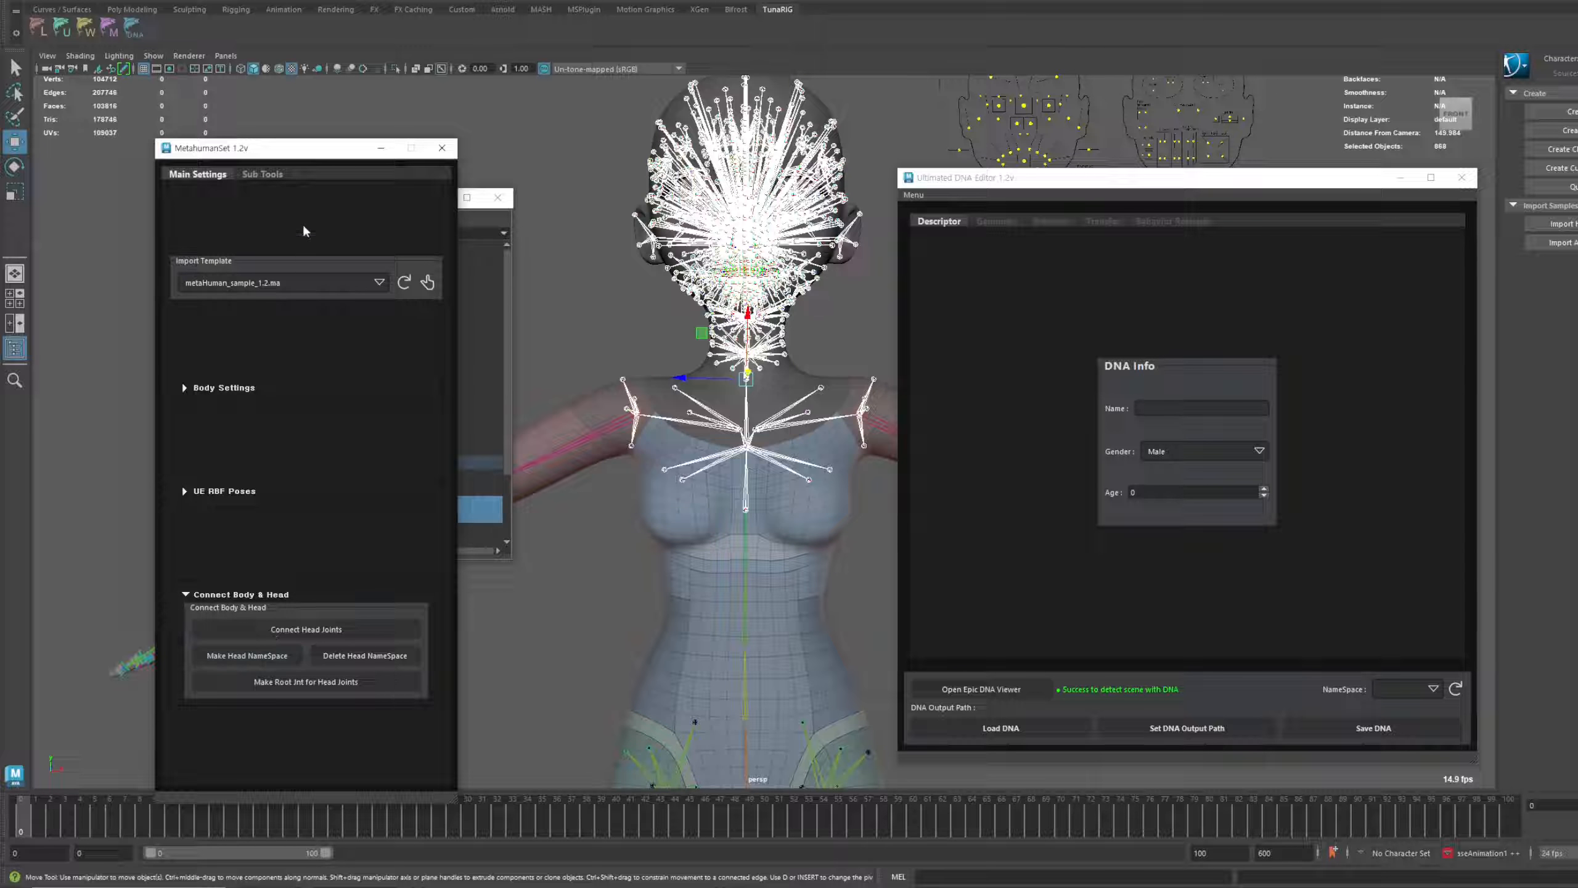
Check the namespaced spine_04 joint under head_grp and move the MetahumanSet 1.2v window below the Outliner, clear of the head
left_click_drag(307, 158, 728, 247)
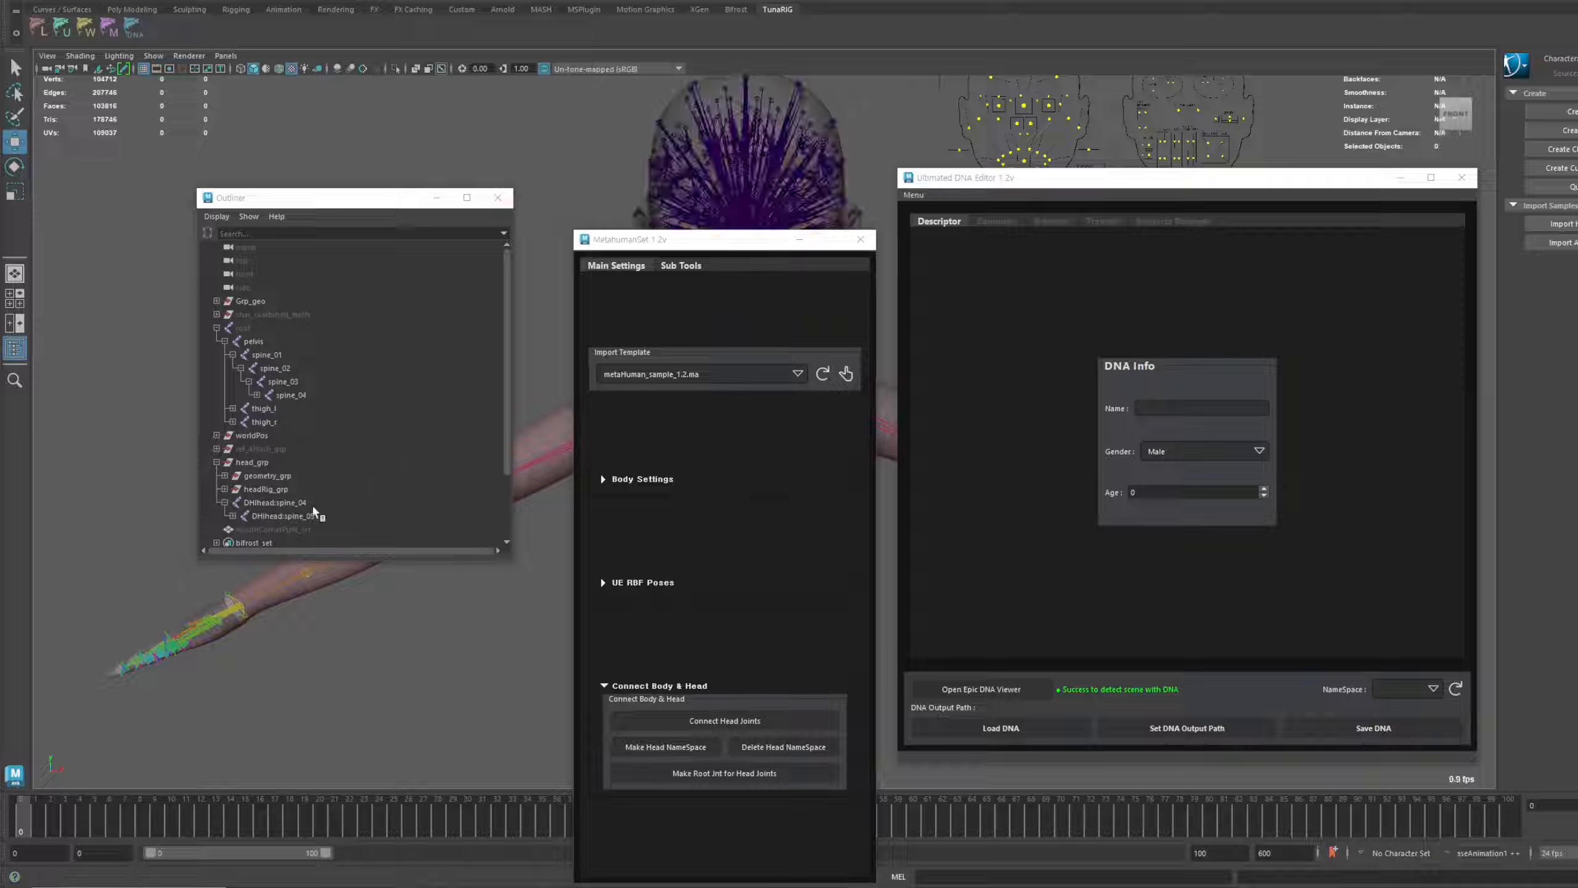
left_click(286, 502)
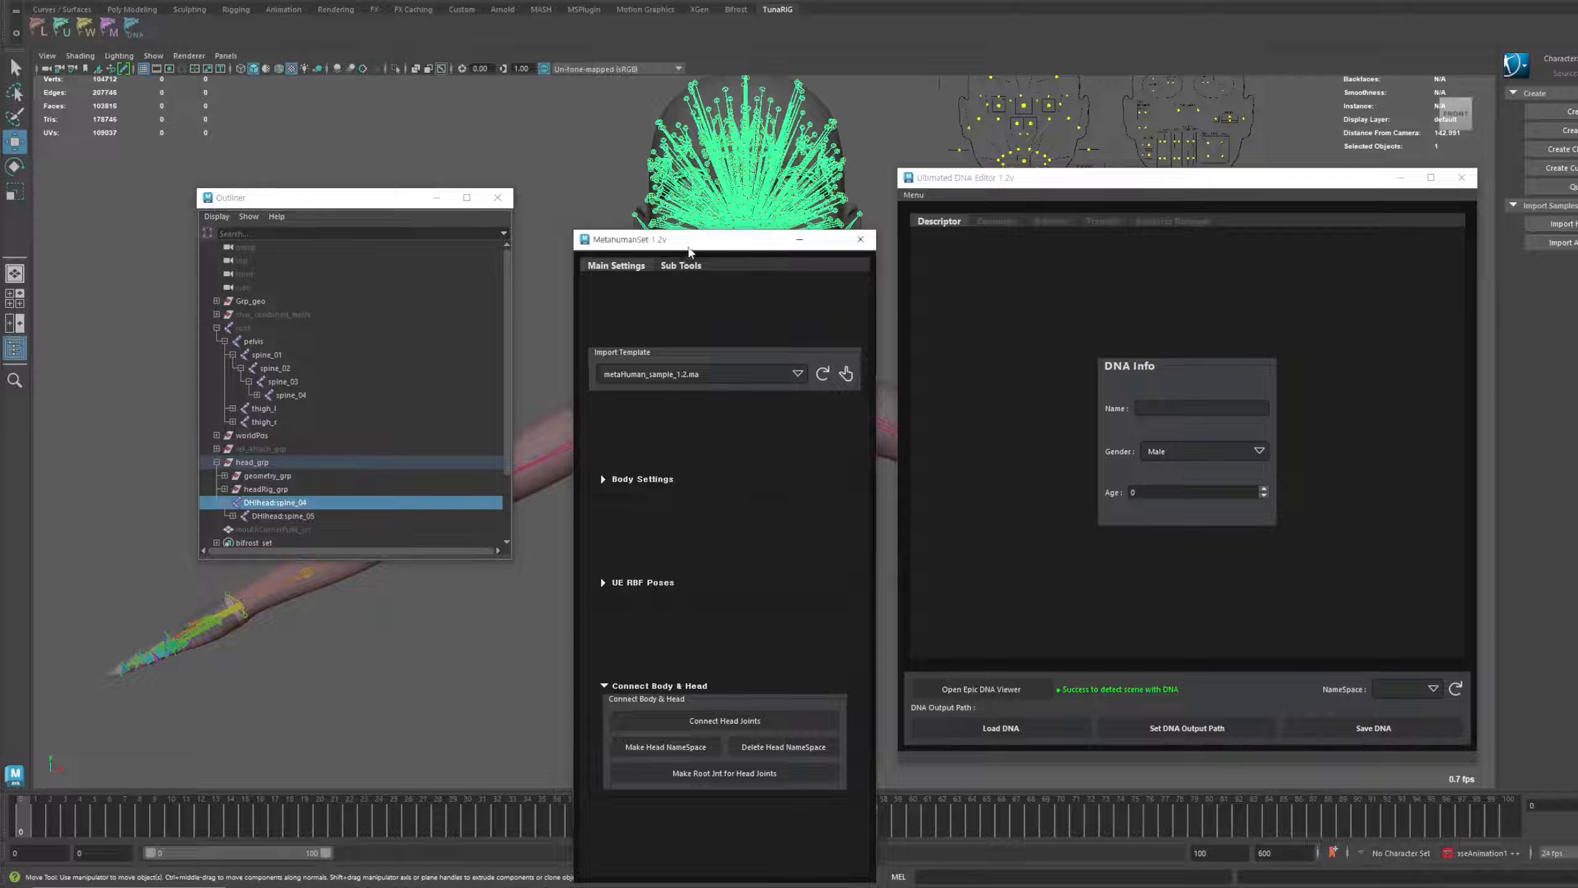
left_click_drag(621, 239, 405, 582)
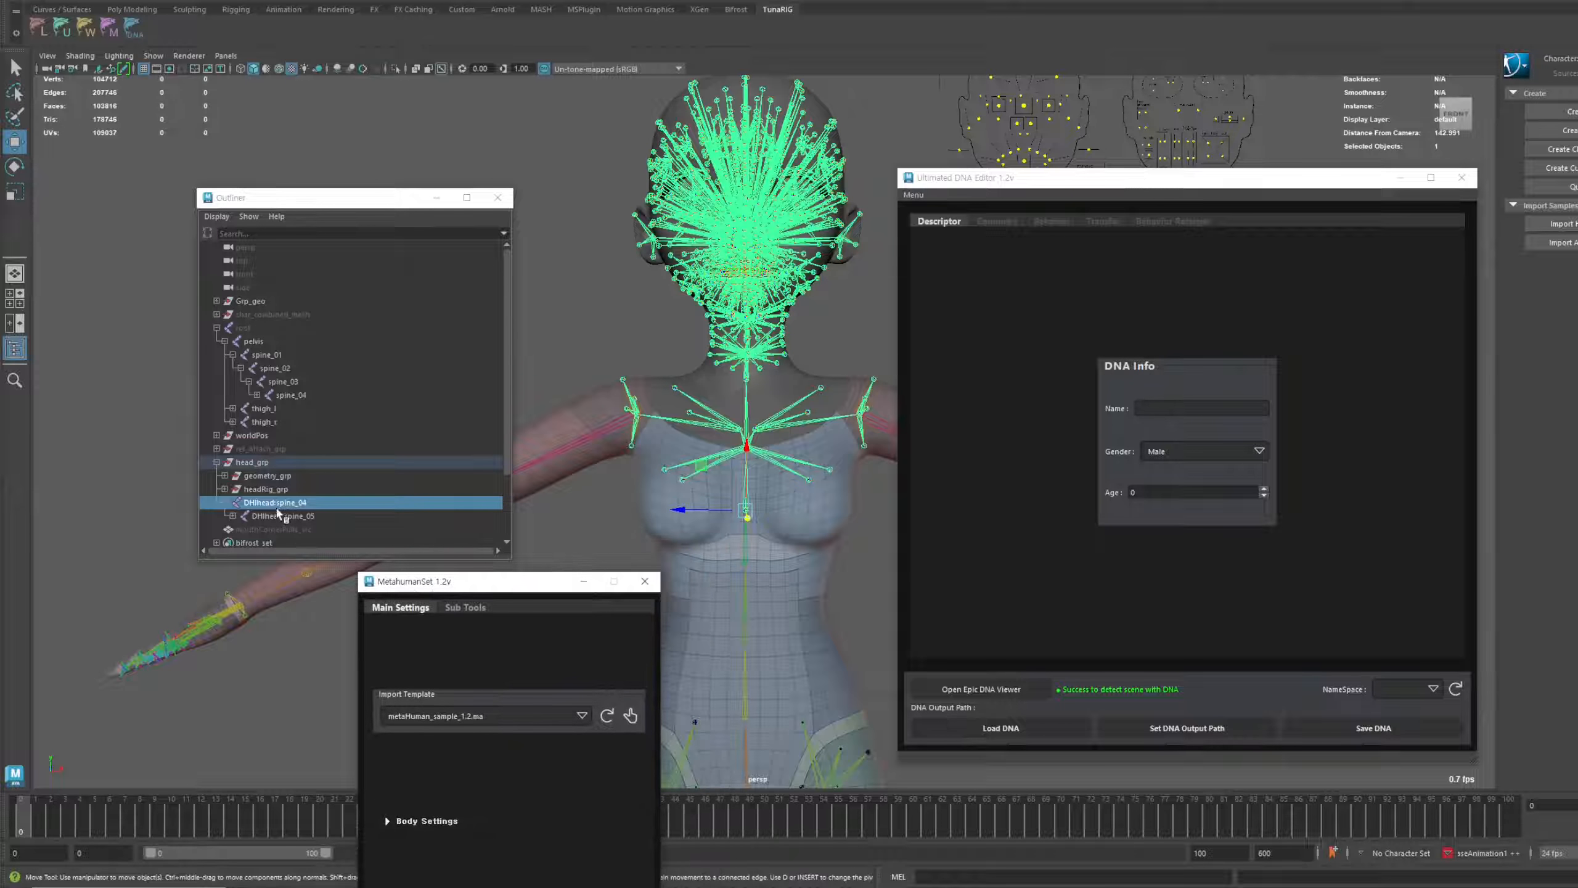
left_click(569, 380)
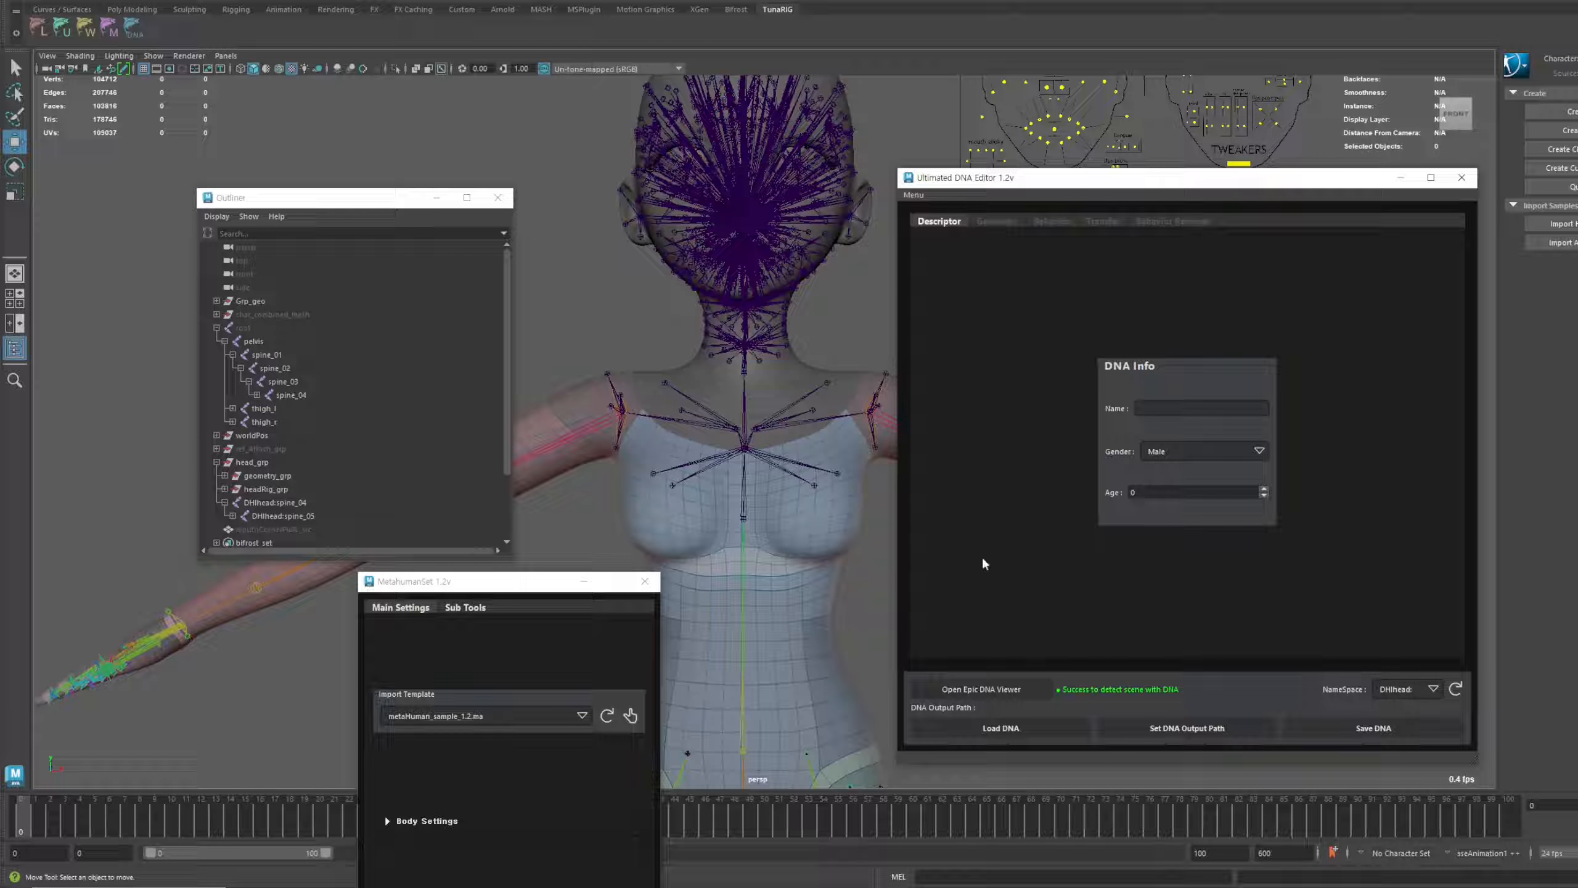
Load tutoChar.dna into the Ultimated DNA Editor and confirm that the scene is Y-up
left_click(1005, 727)
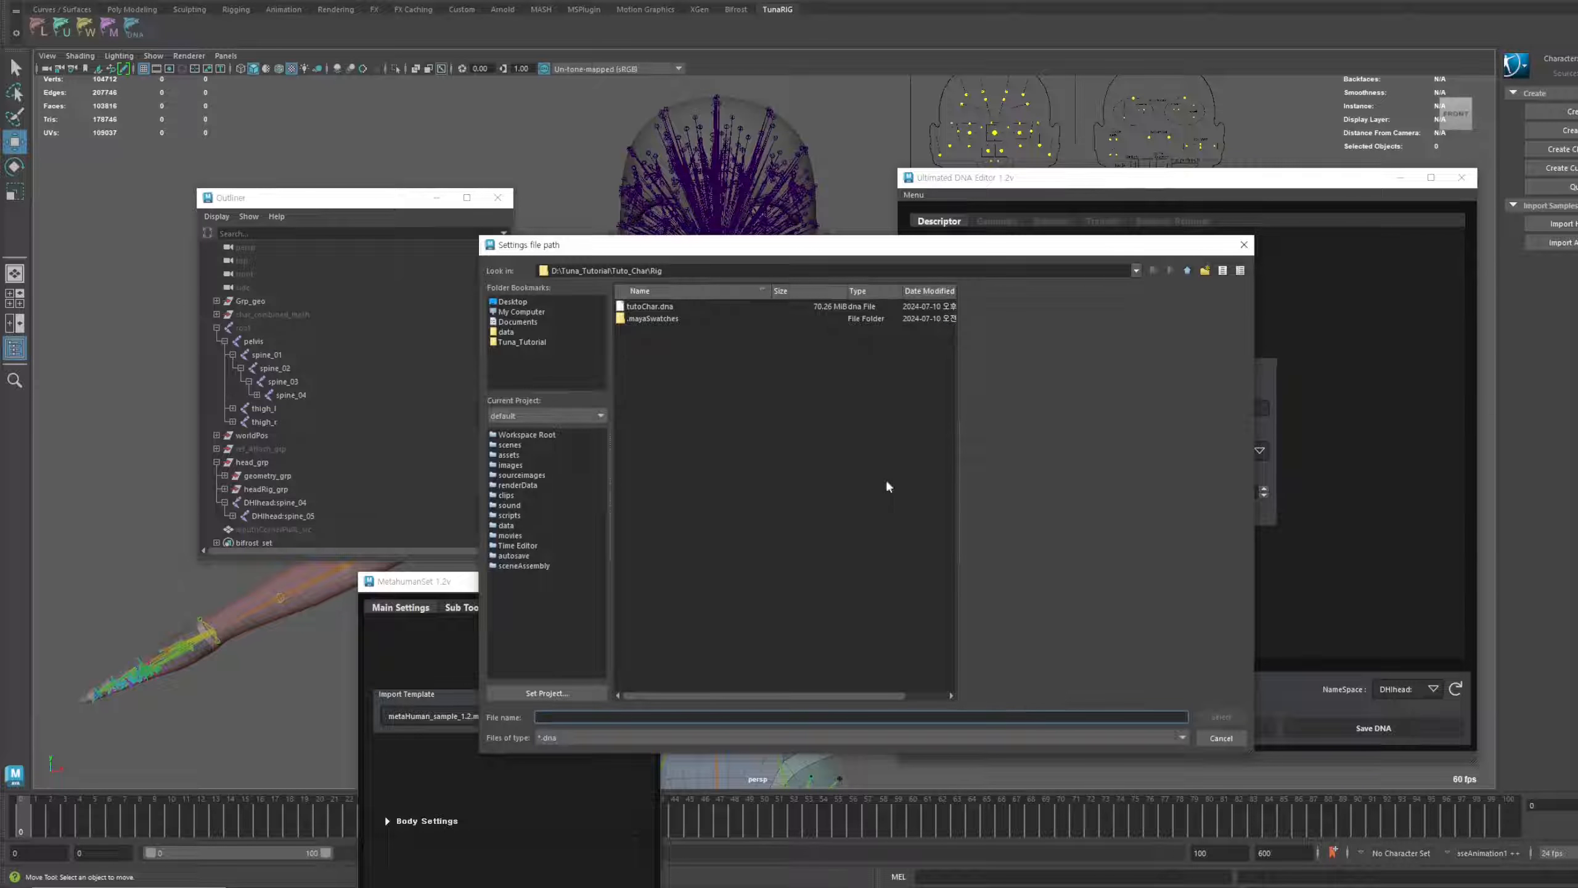
double_click(693, 305)
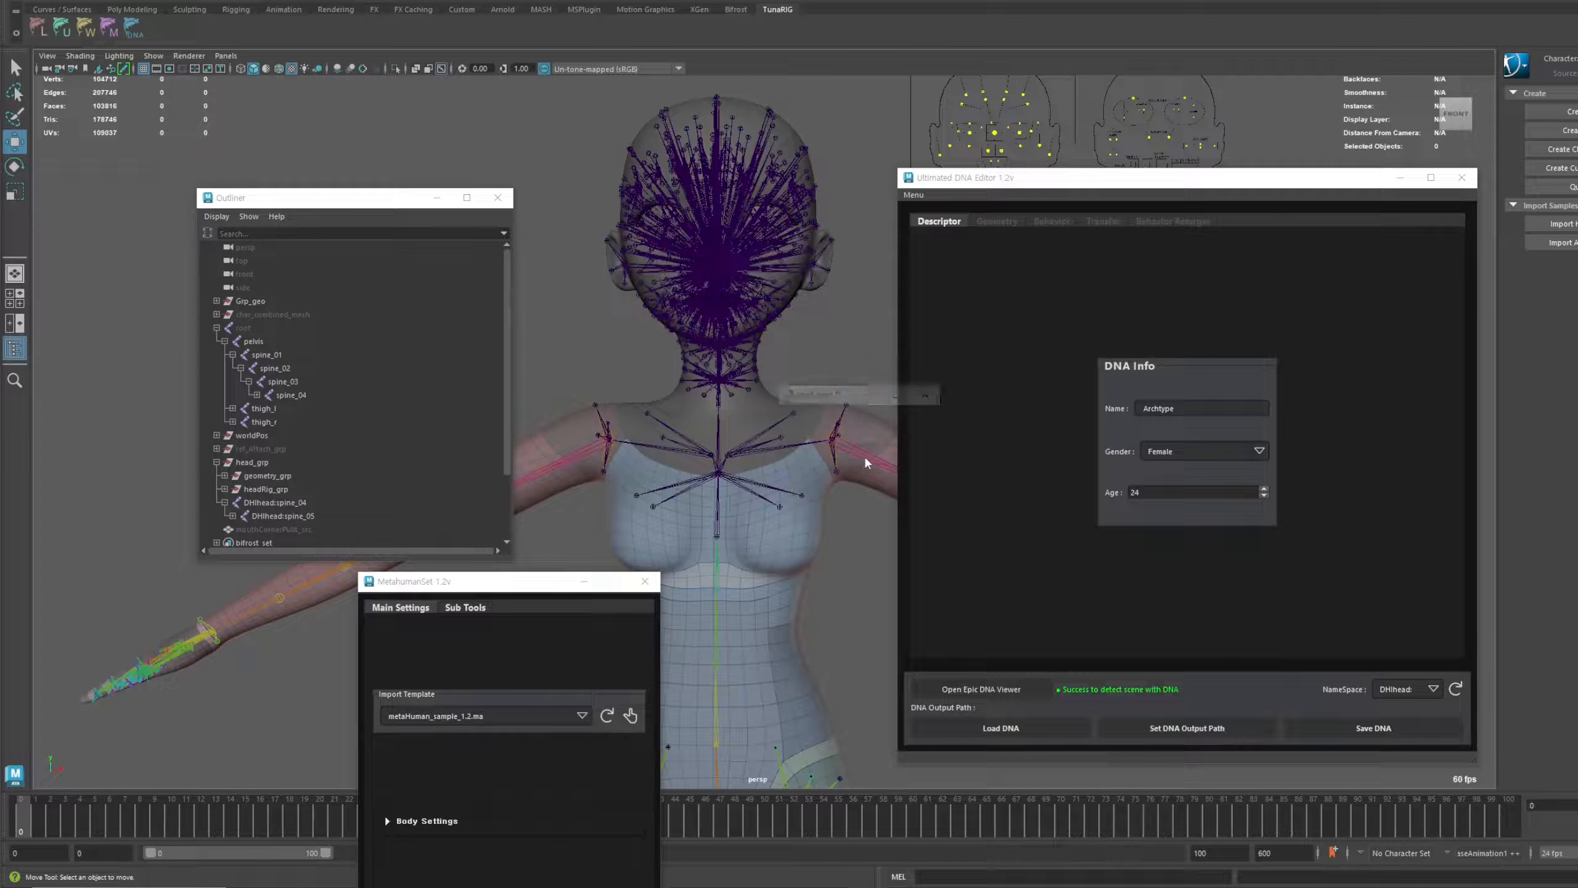
left_click_drag(1117, 443, 1058, 378)
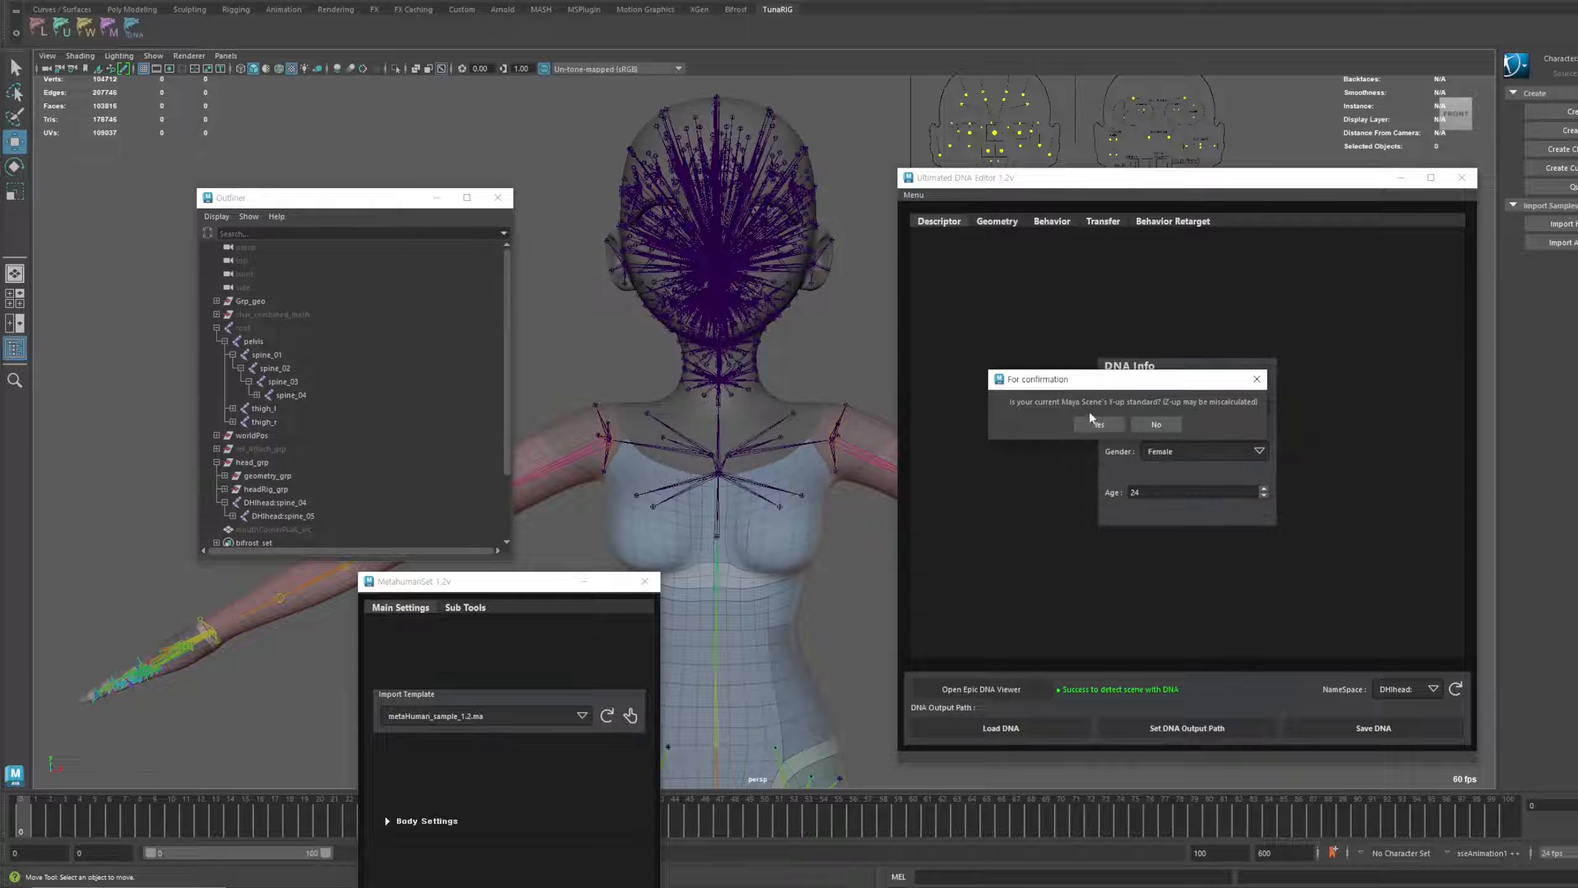
left_click(1093, 420)
Turn off X-Ray Joints so the joints no longer draw through the face
left_click_drag(788, 343, 548, 346, "alt")
left_click(80, 56)
left_click(125, 206)
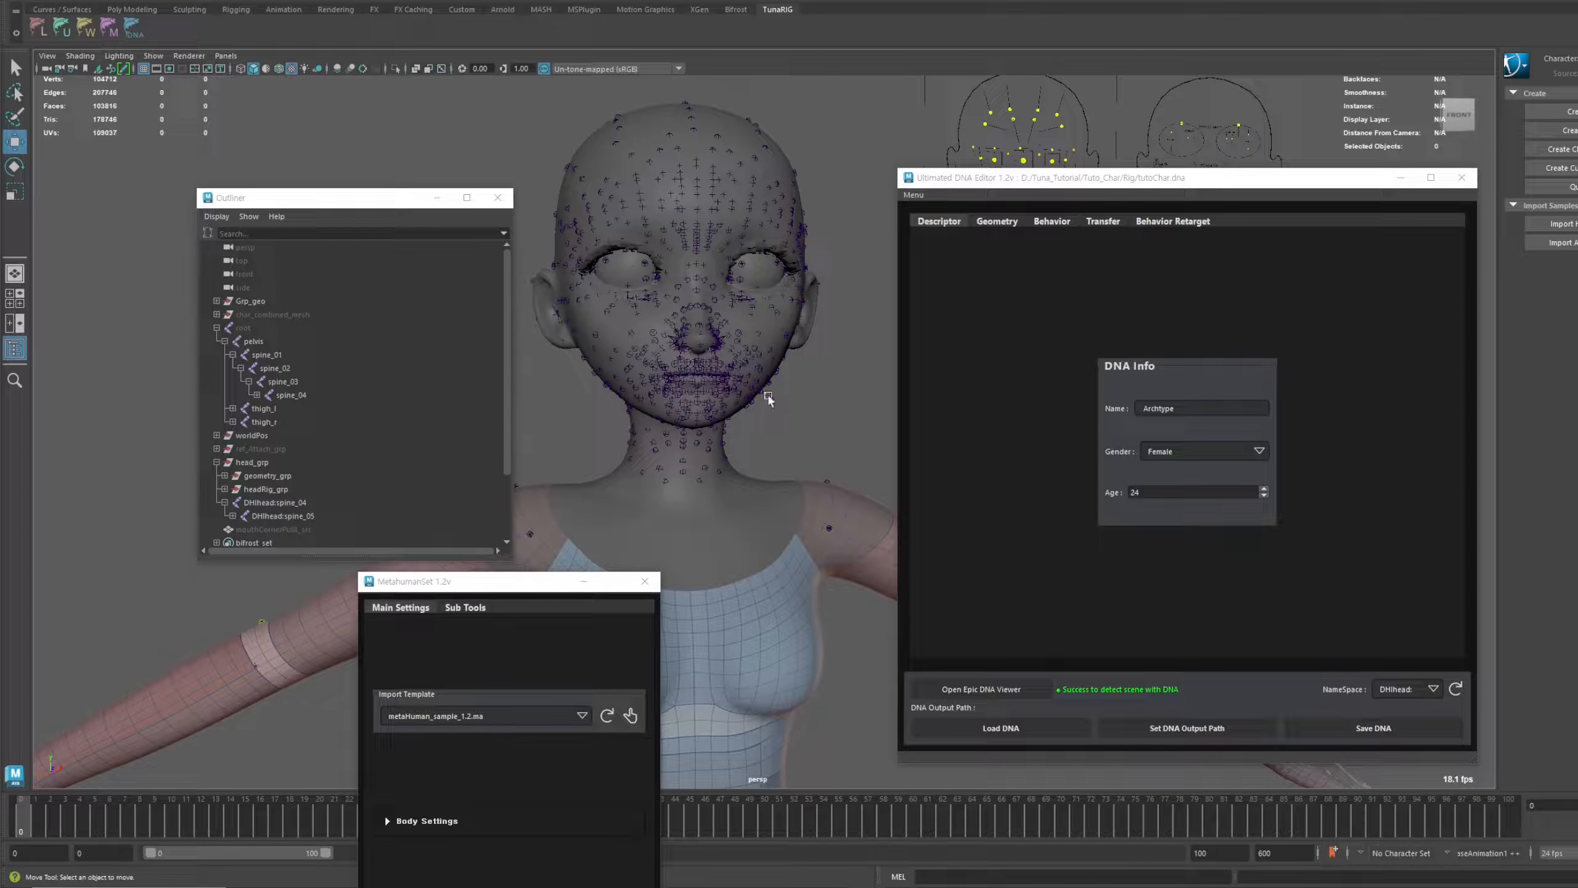
Filter the Behavior rig logic list by mouthCor and preview mouthCornerPullL on the face
left_click(1052, 222)
left_click_drag(1060, 186, 1068, 181)
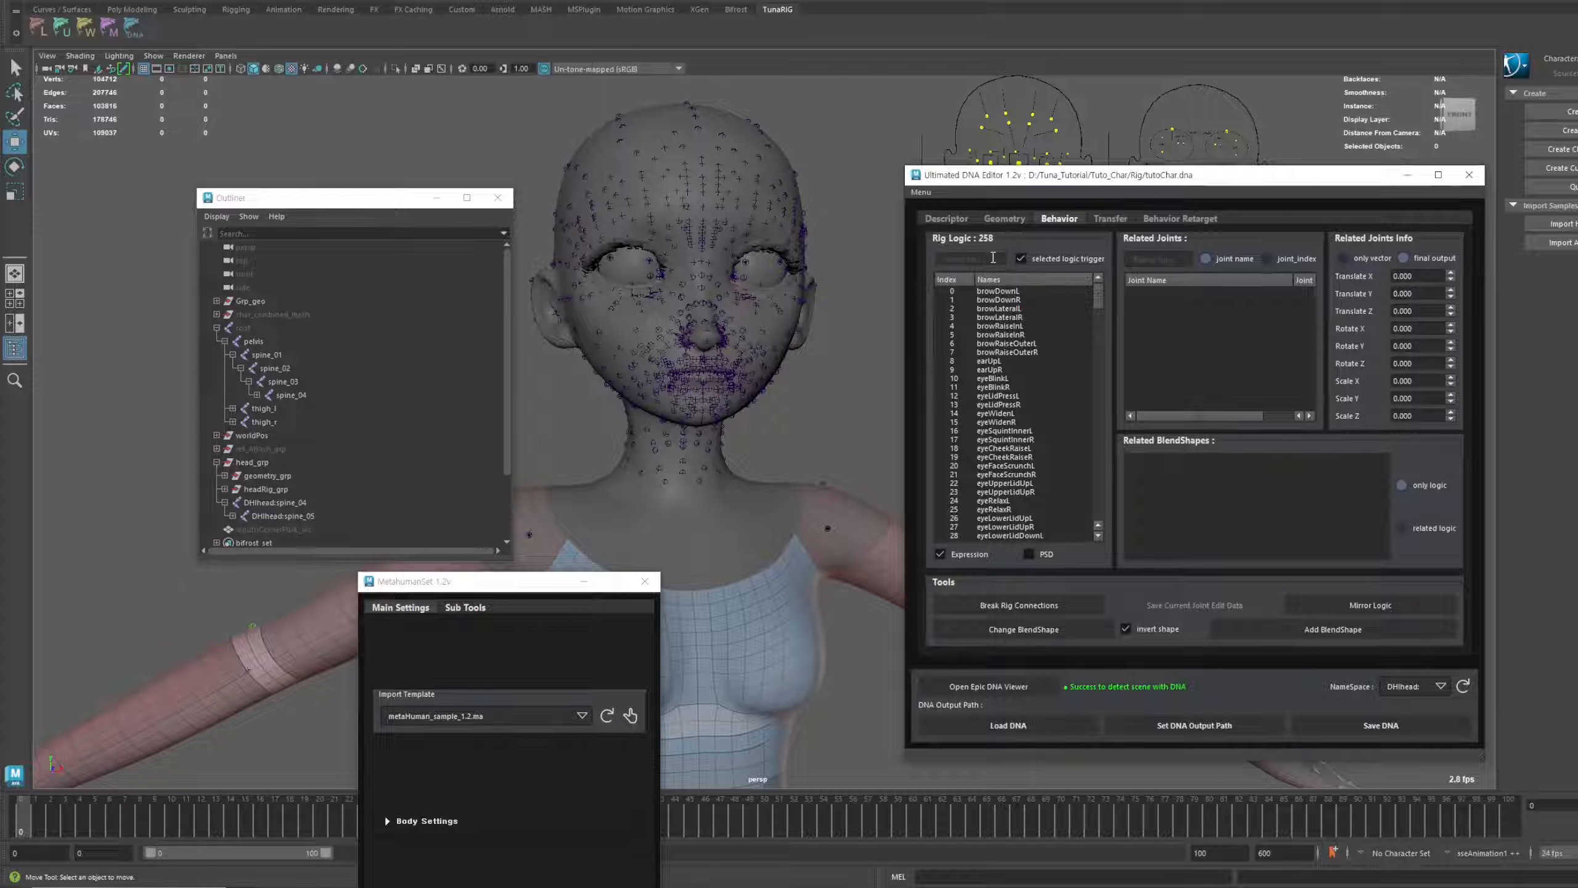
type("mouthCor")
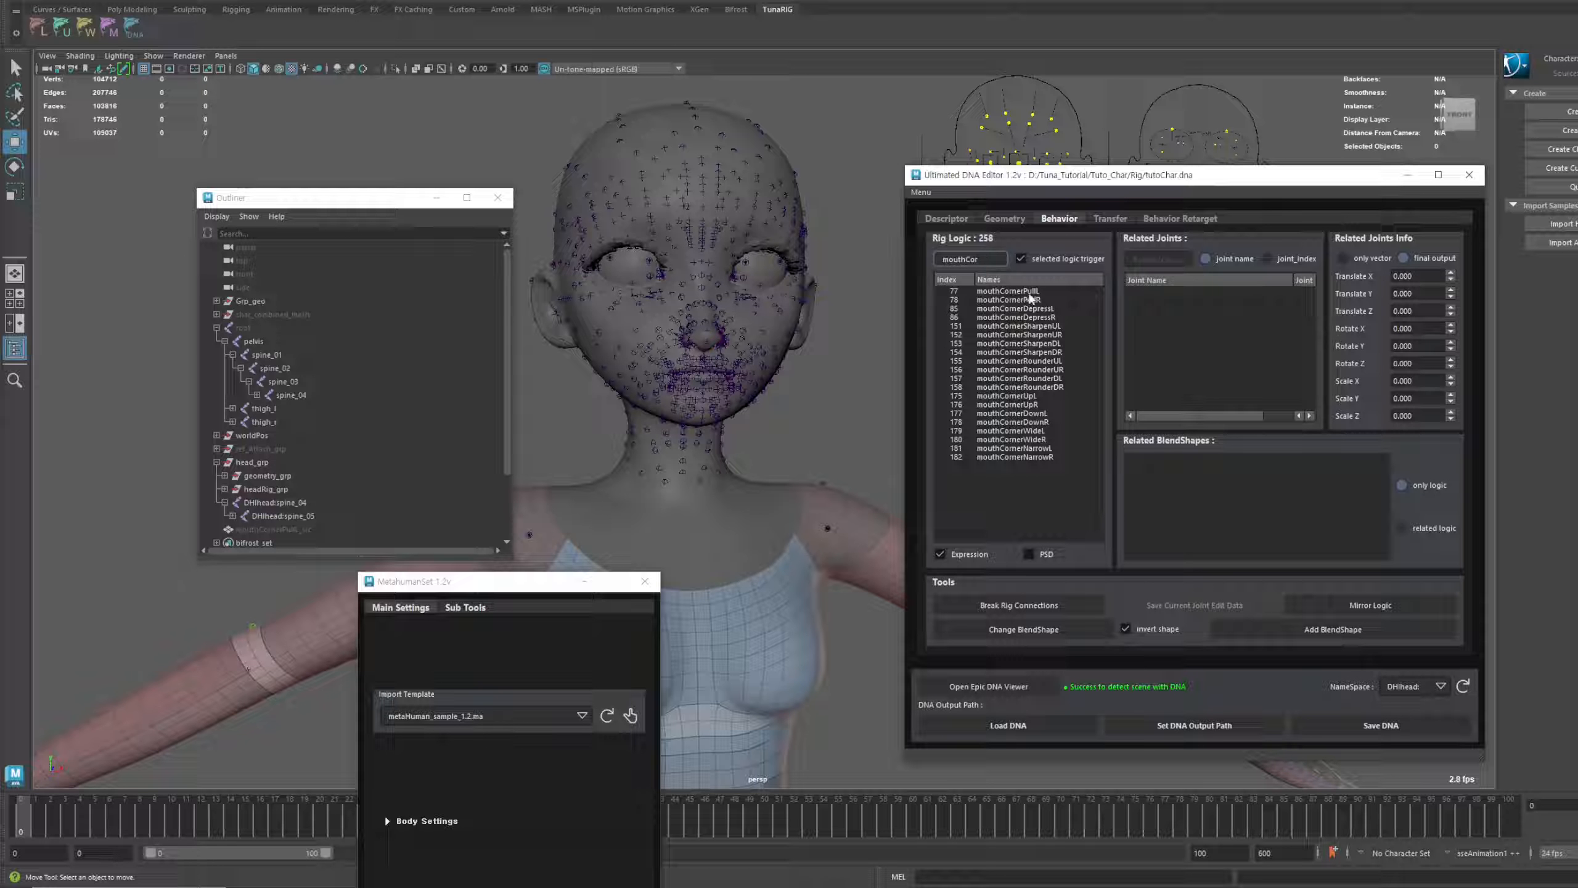
left_click(1029, 294)
left_click(803, 408)
scroll(788, 418, "up", 3)
middle_click_drag(712, 374, 768, 436, "alt")
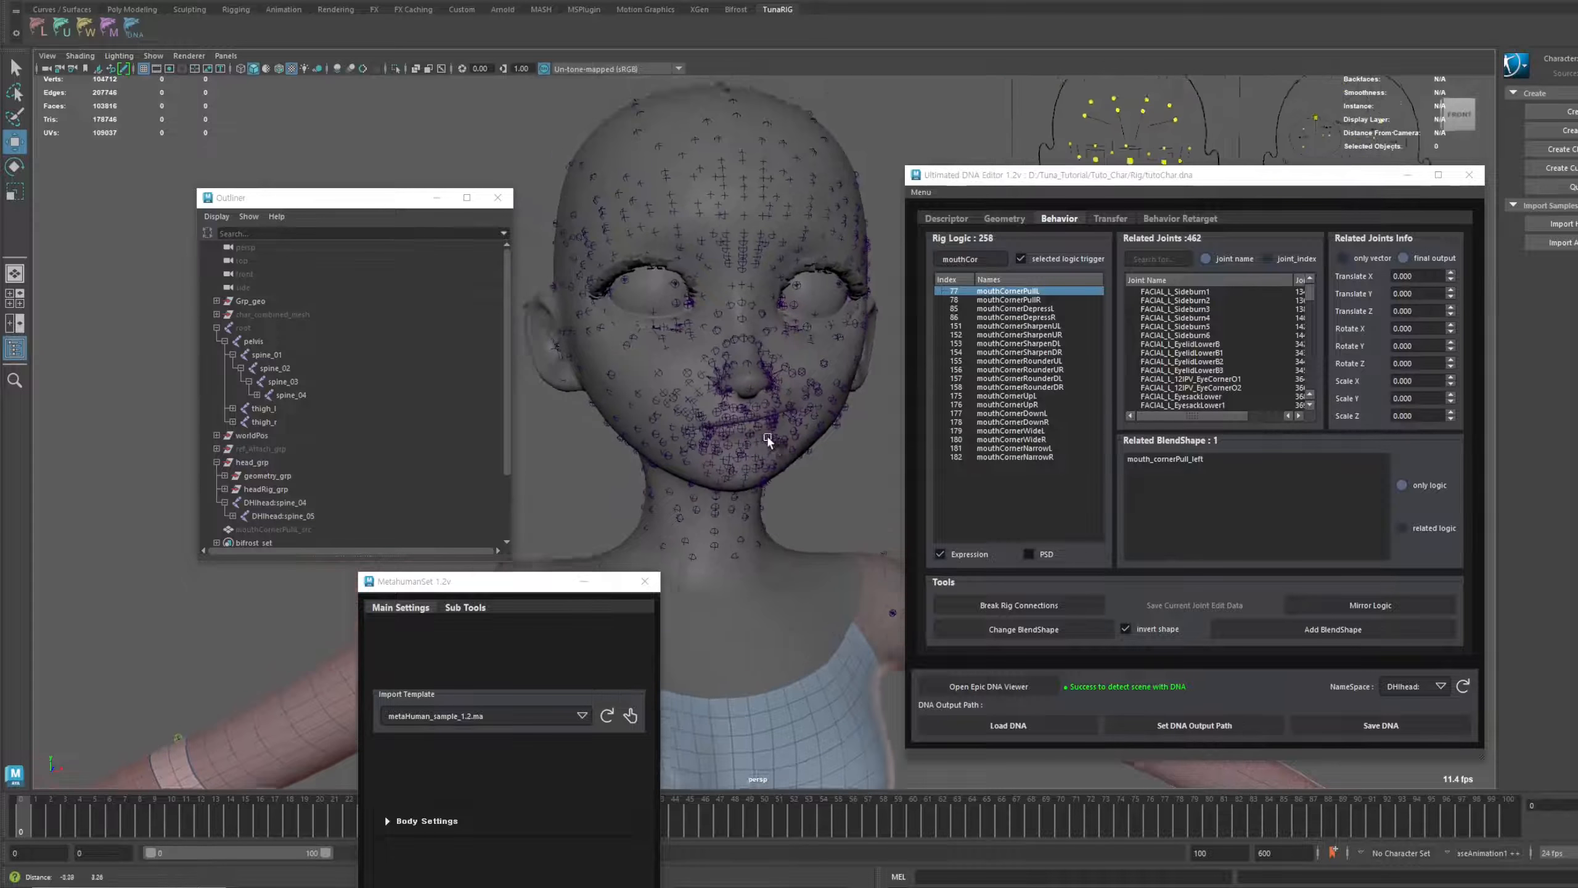
scroll(759, 447, "up", 3)
scroll(808, 427, "down", 2)
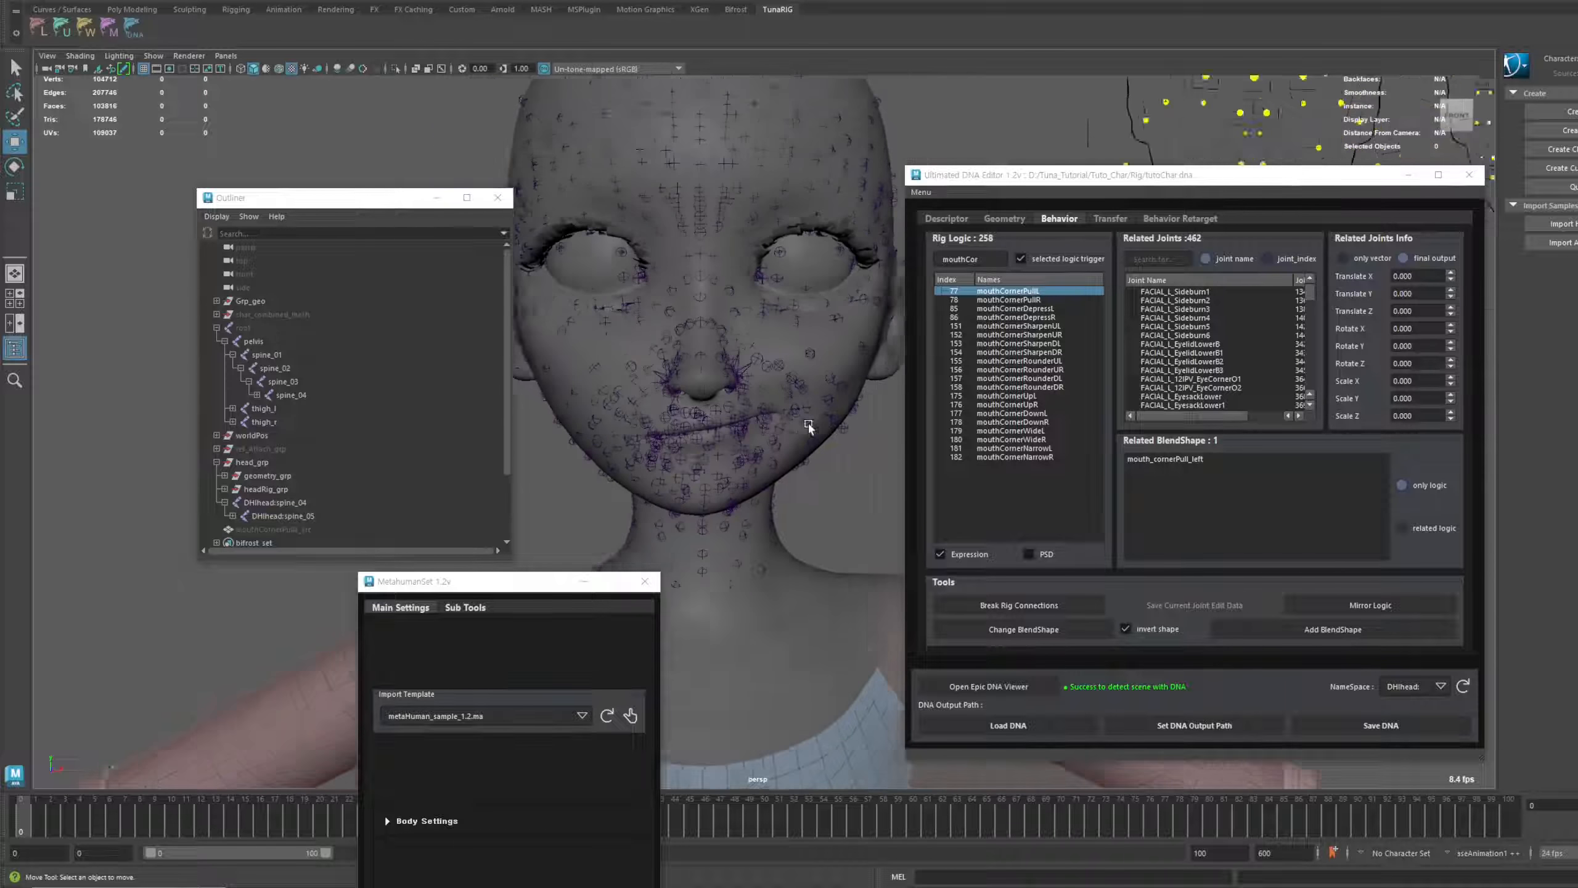
Preview the mouthCornerPullR rig logic and examine the opposite mouth corner up close
left_click(1040, 300)
left_click(679, 429)
scroll(679, 429, "up", 3)
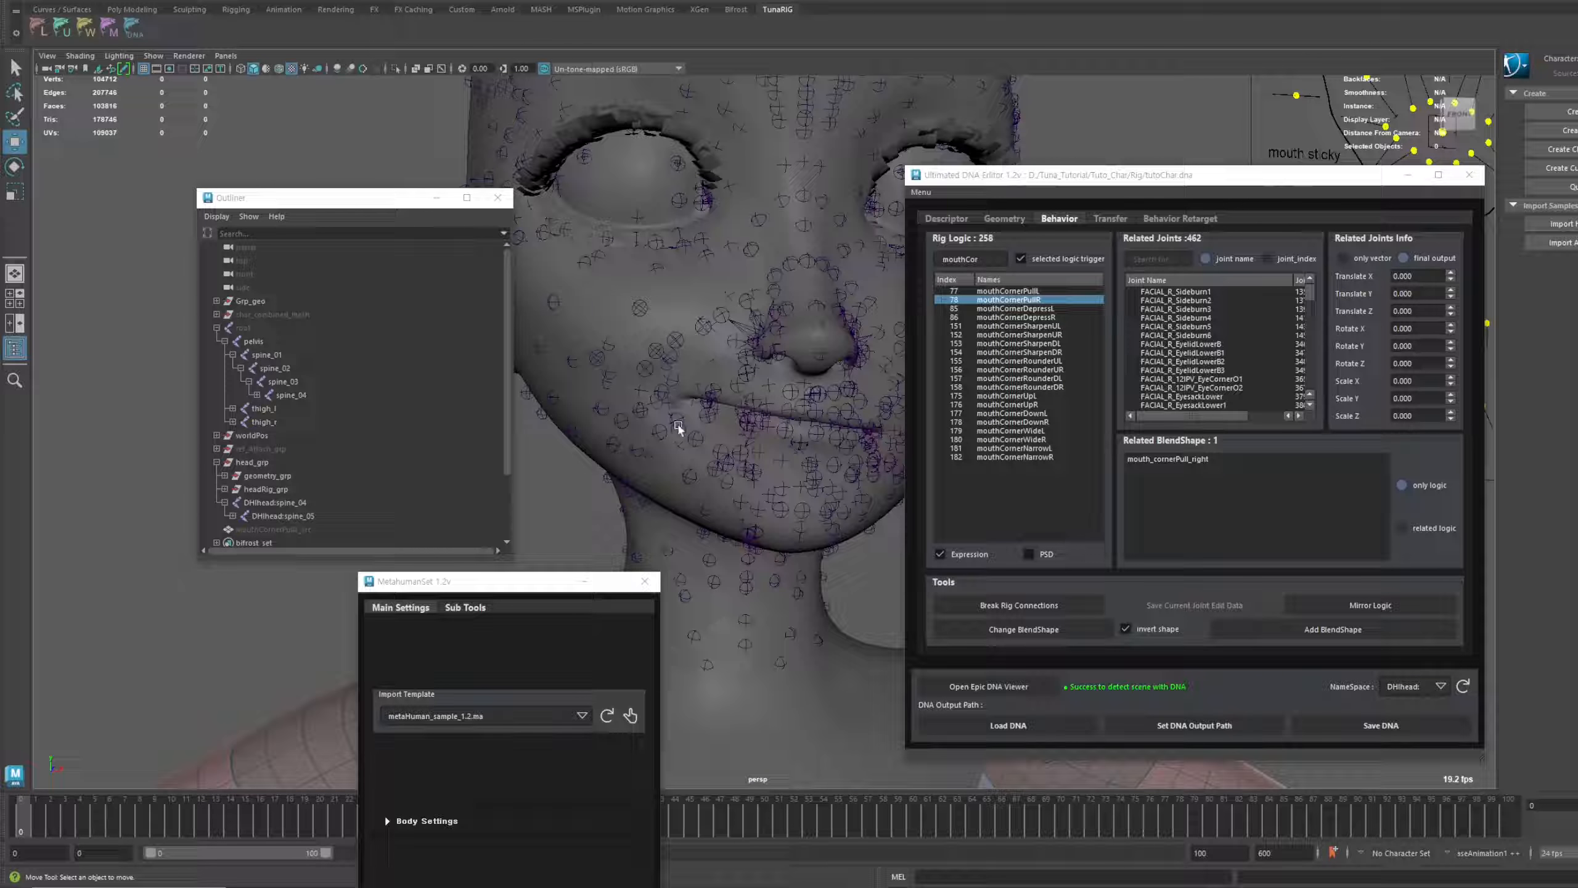
scroll(714, 414, "down", 5)
scroll(356, 458, "down", 2)
Unhide the mouthCornerPullL_src mesh, examine its mouth shape in isolation and return to the full view
left_click(301, 449)
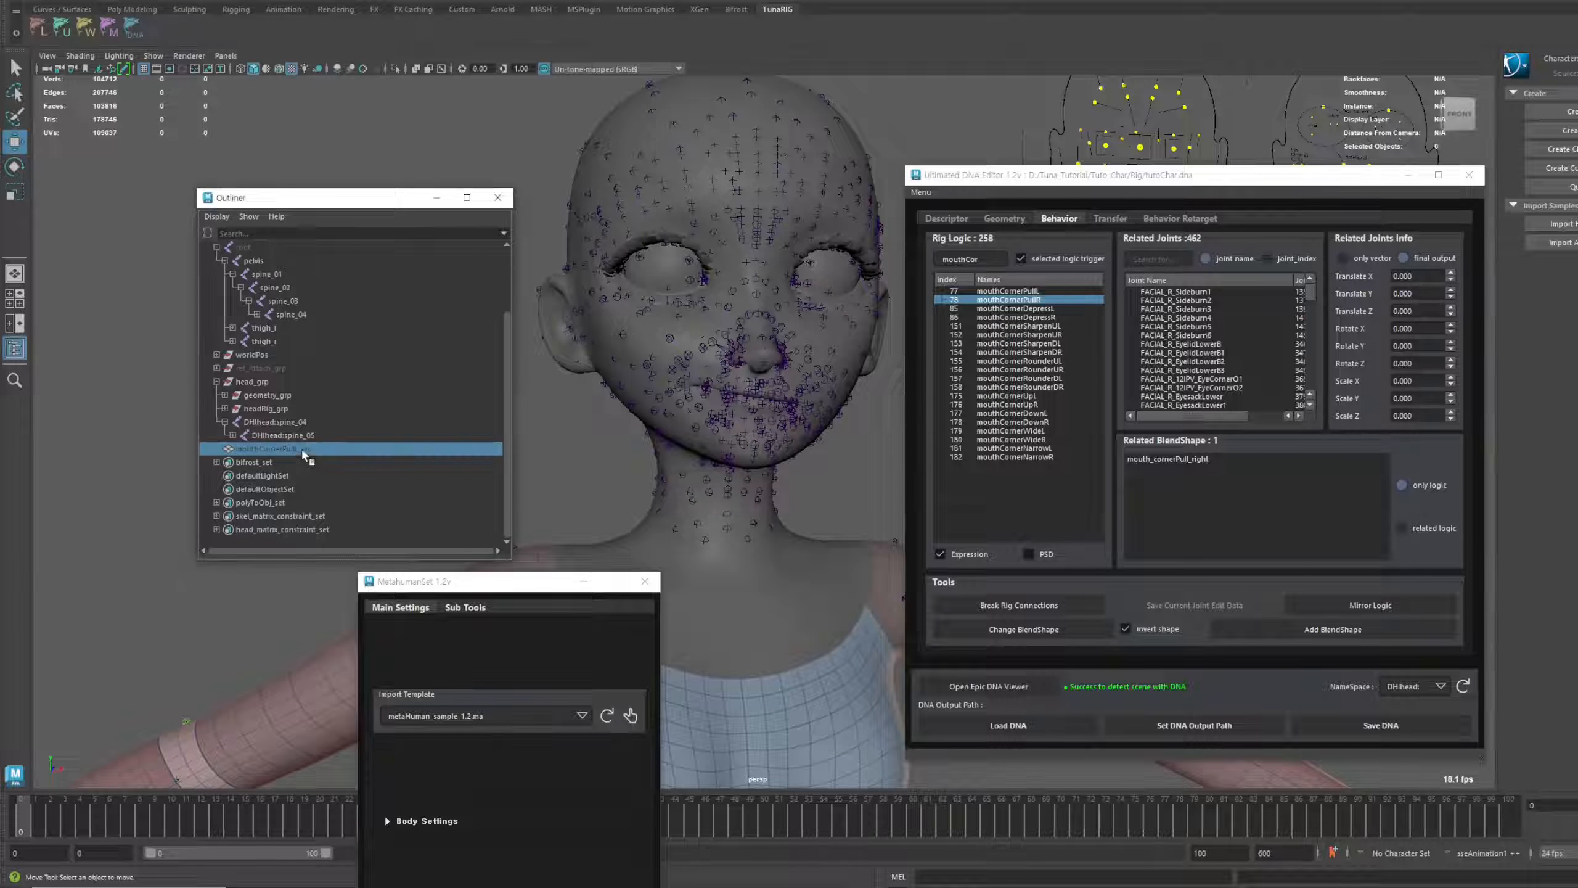
key("h")
key("ctrl+1")
left_click(833, 469)
scroll(856, 451, "up", 3)
left_click_drag(856, 452, 813, 312, "alt")
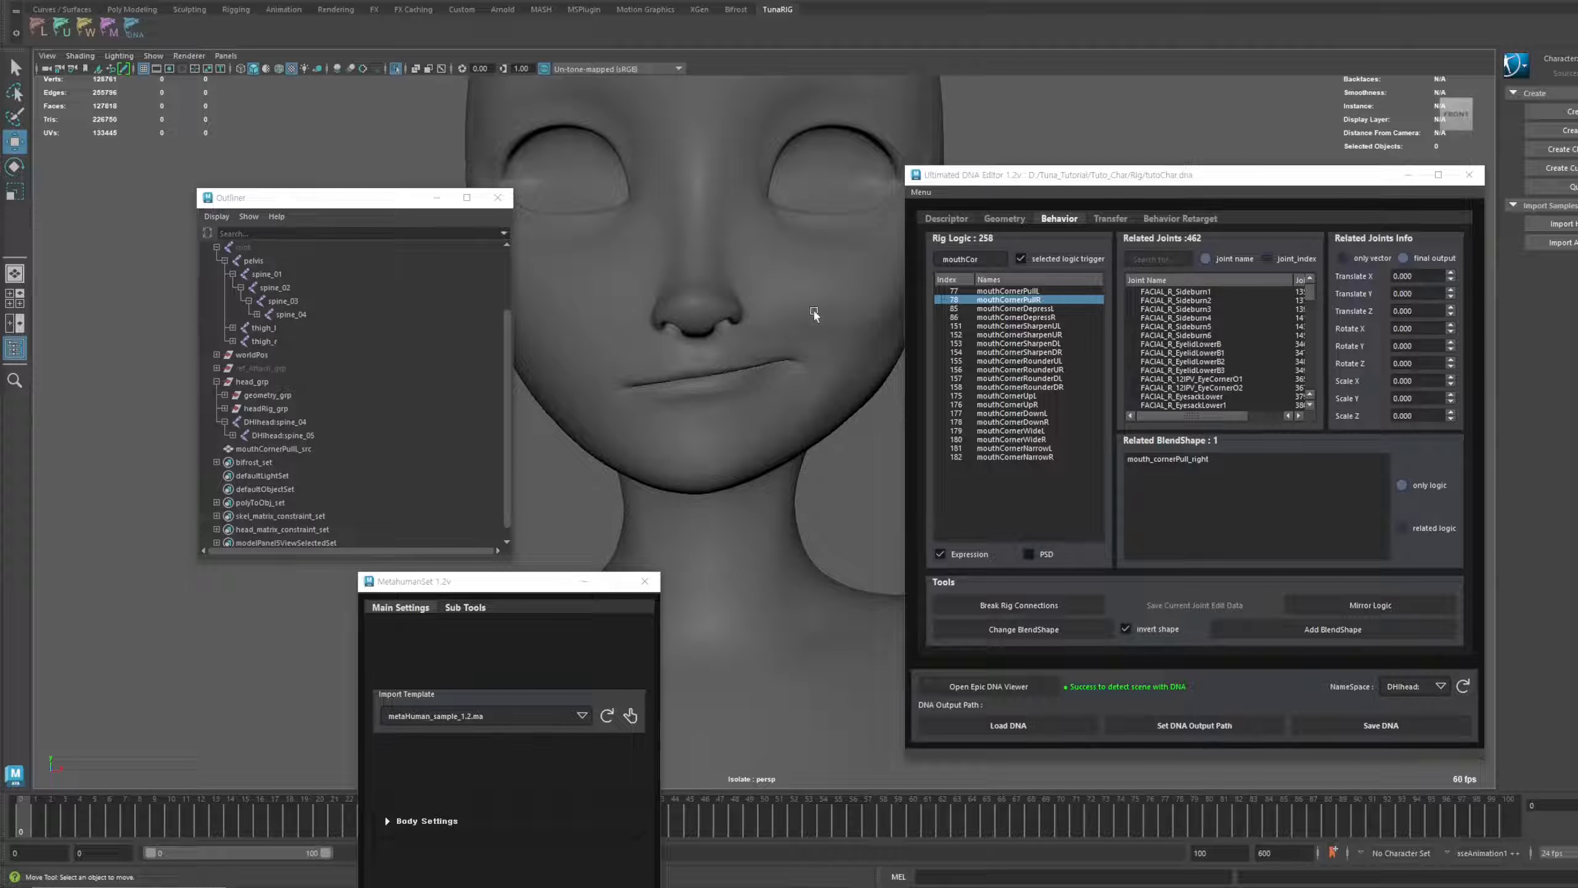
scroll(805, 413, "down", 6)
key("ctrl+1")
scroll(827, 472, "down", 3)
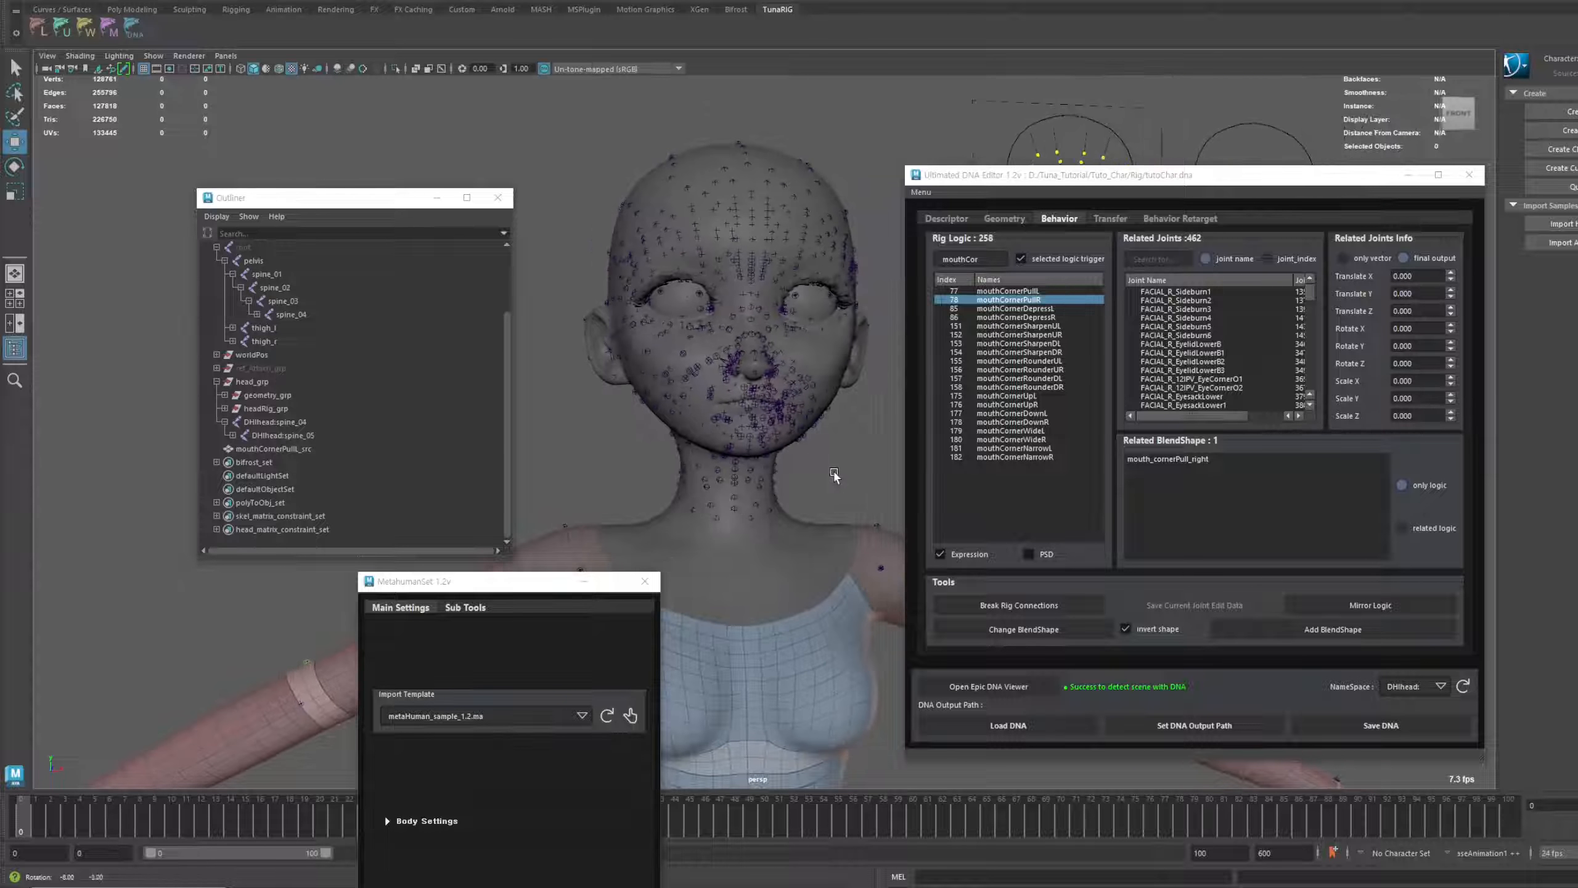
left_click_drag(833, 471, 743, 443, "alt")
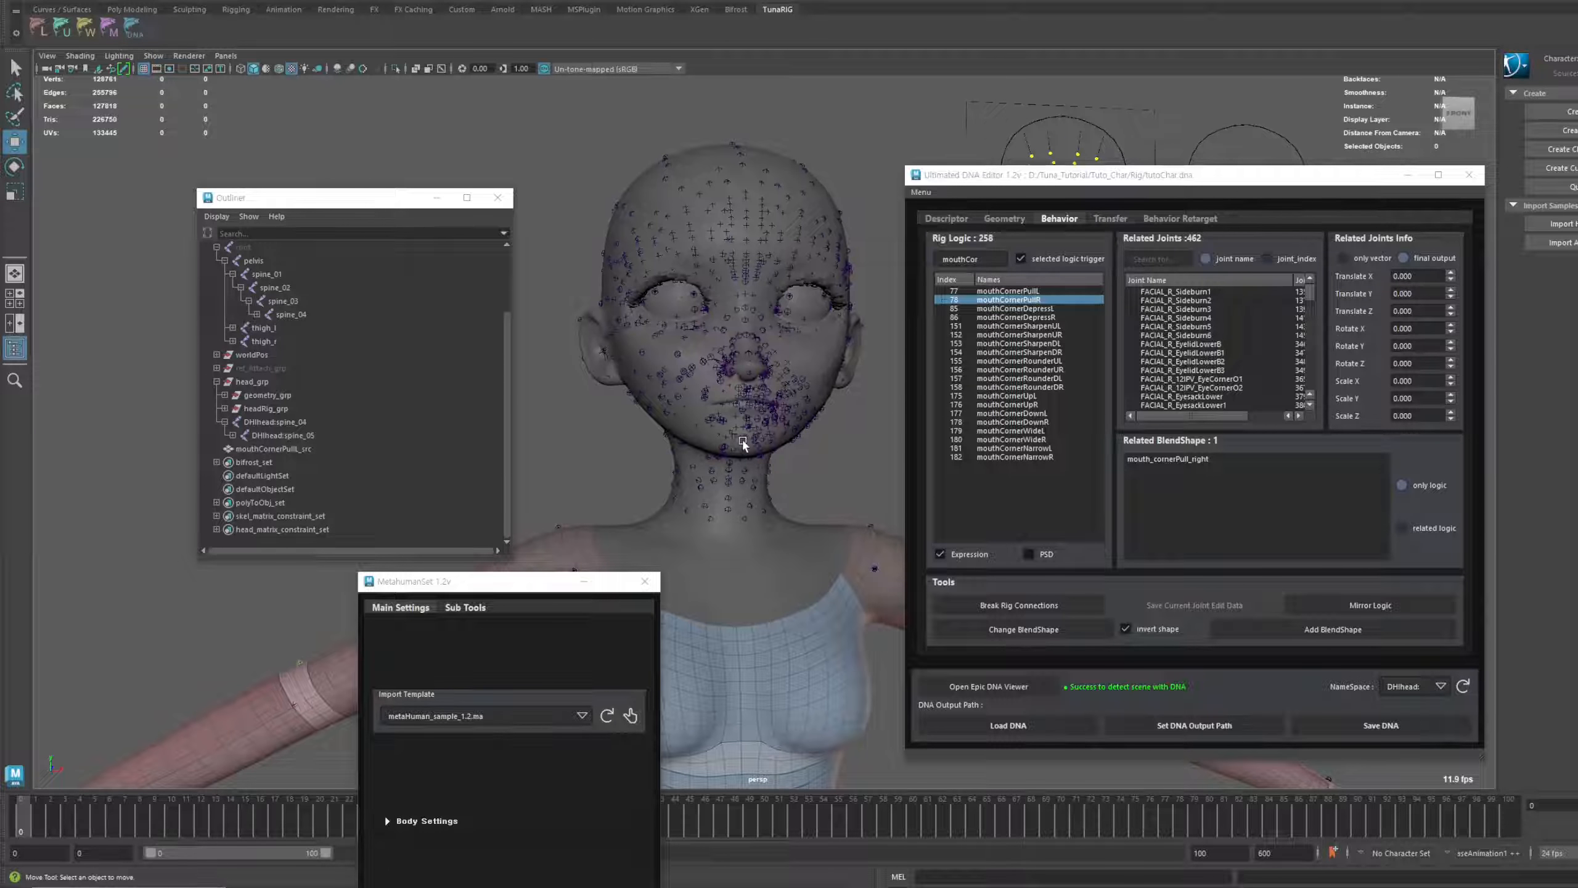
Open tunaUtils 1.0v, expand its Mirror Shape section and place the window beside the head
left_click(67, 32)
left_click_drag(310, 73, 669, 127)
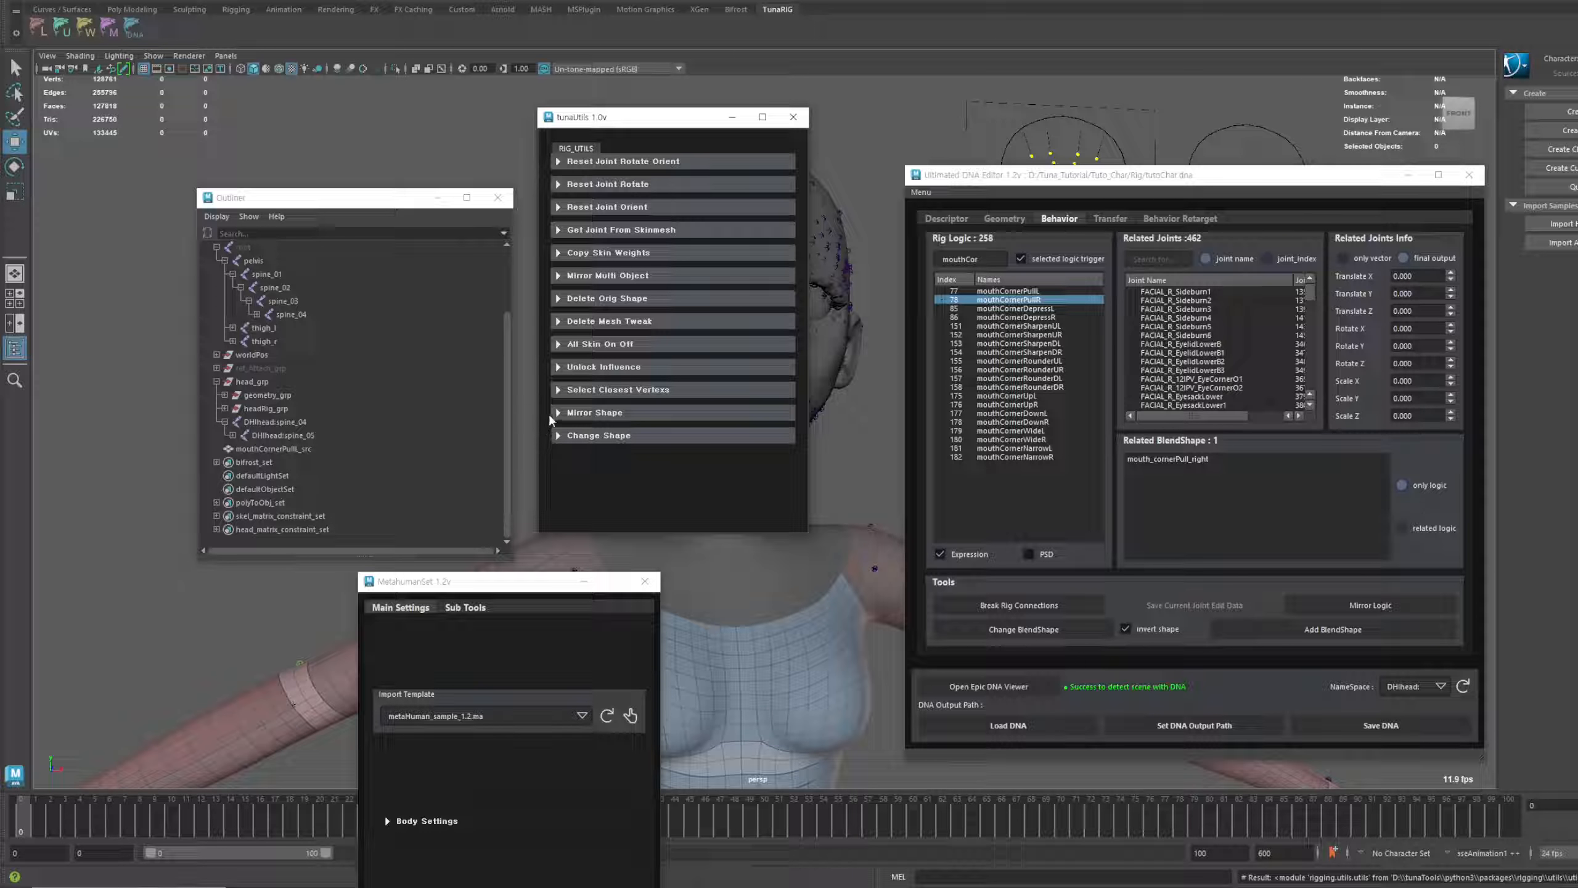
left_click(558, 413)
scroll(610, 439, "down", 1)
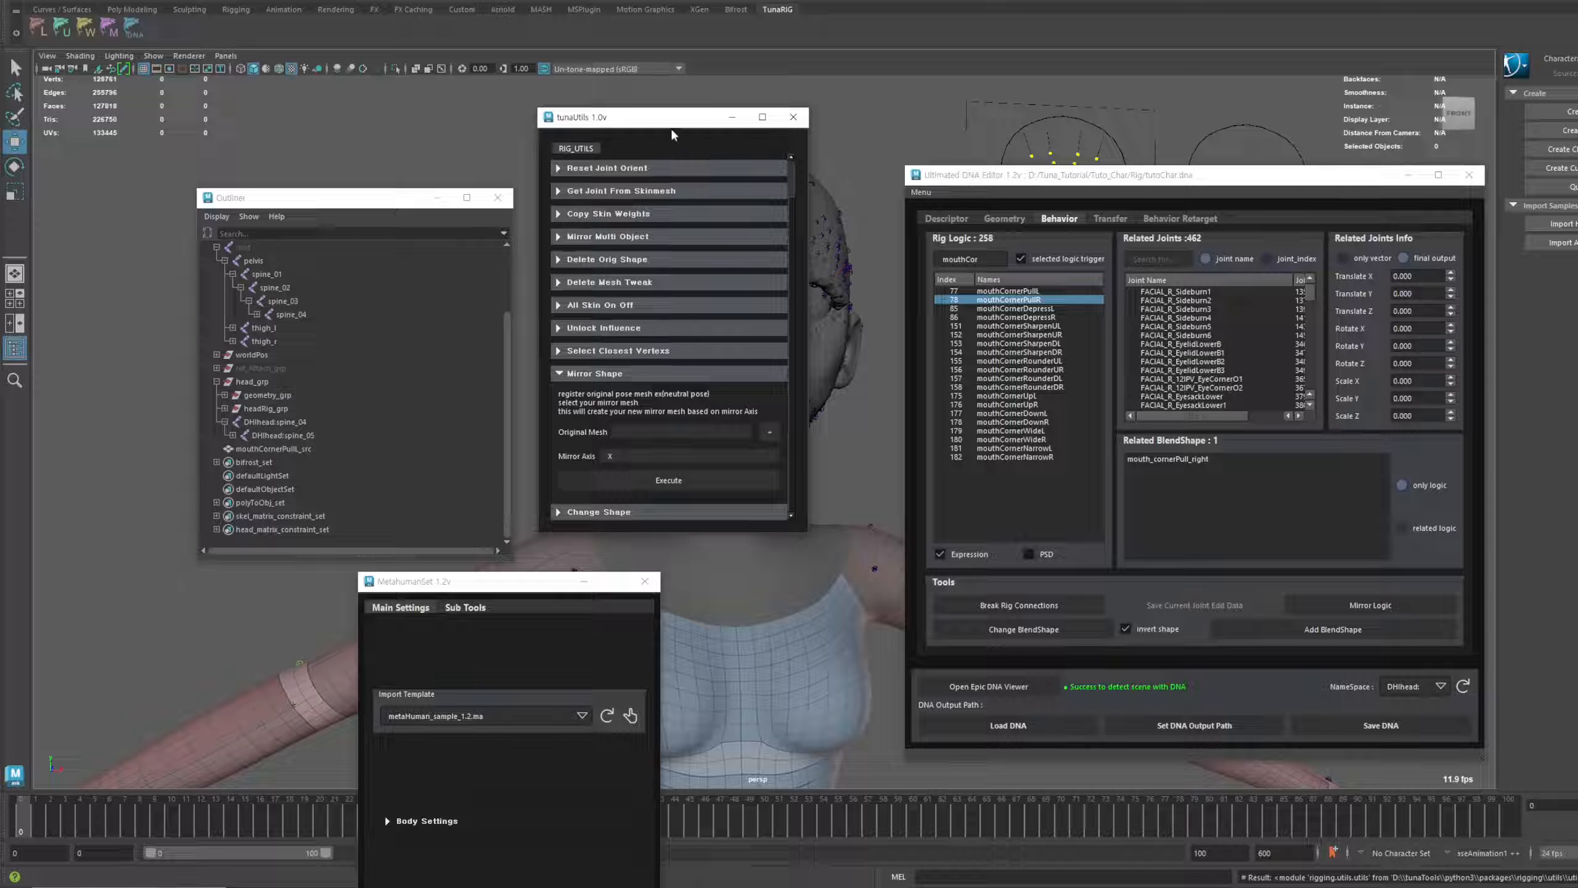
left_click_drag(672, 118, 1002, 128)
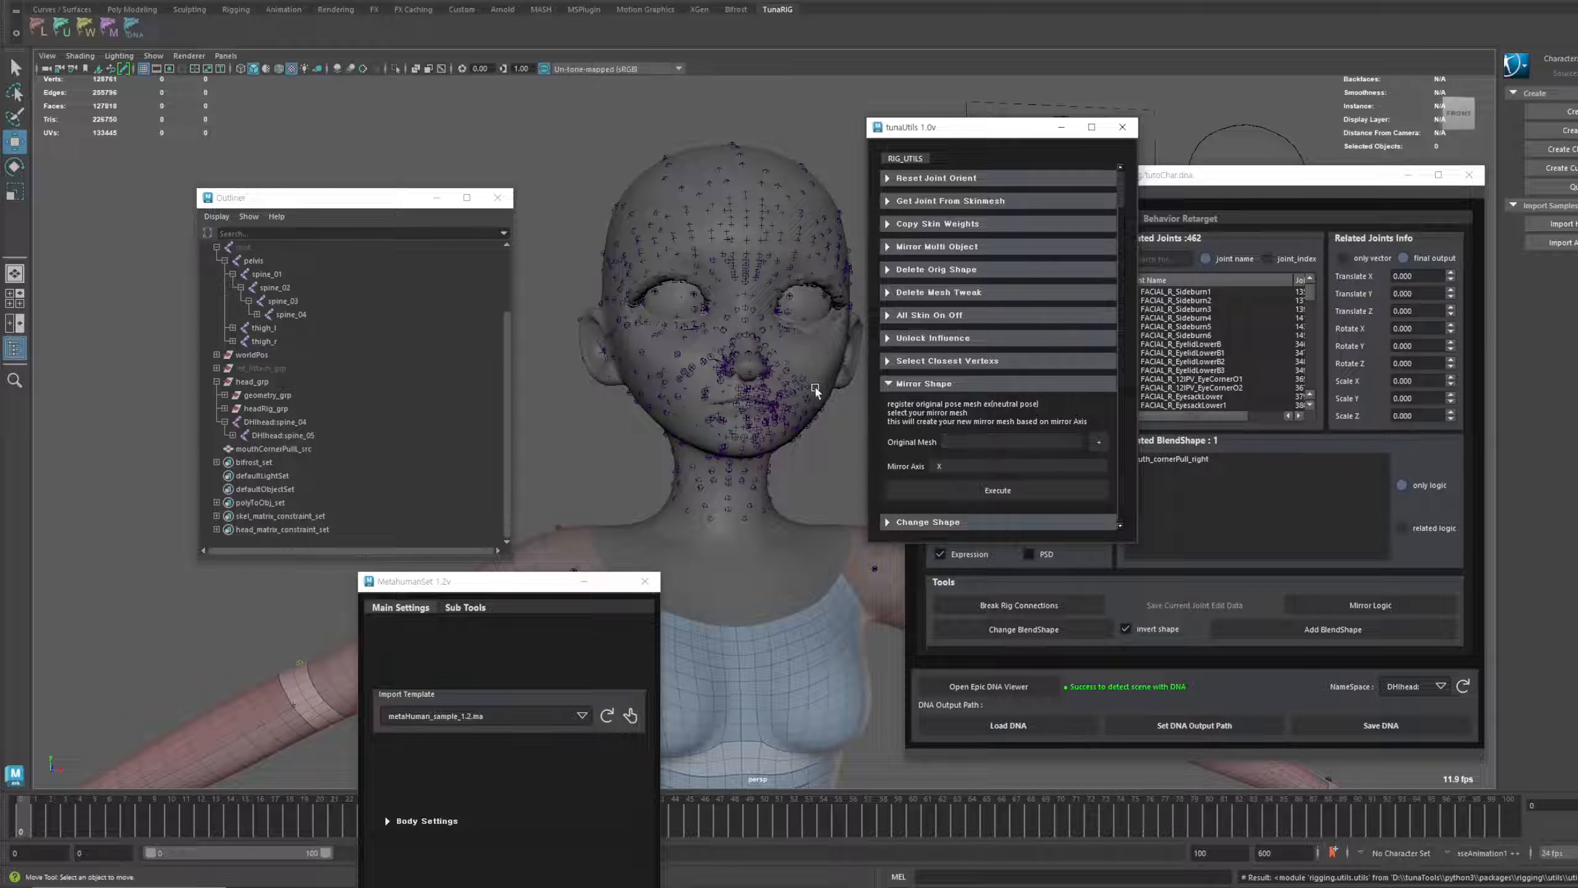
left_click_drag(815, 390, 841, 360, "alt")
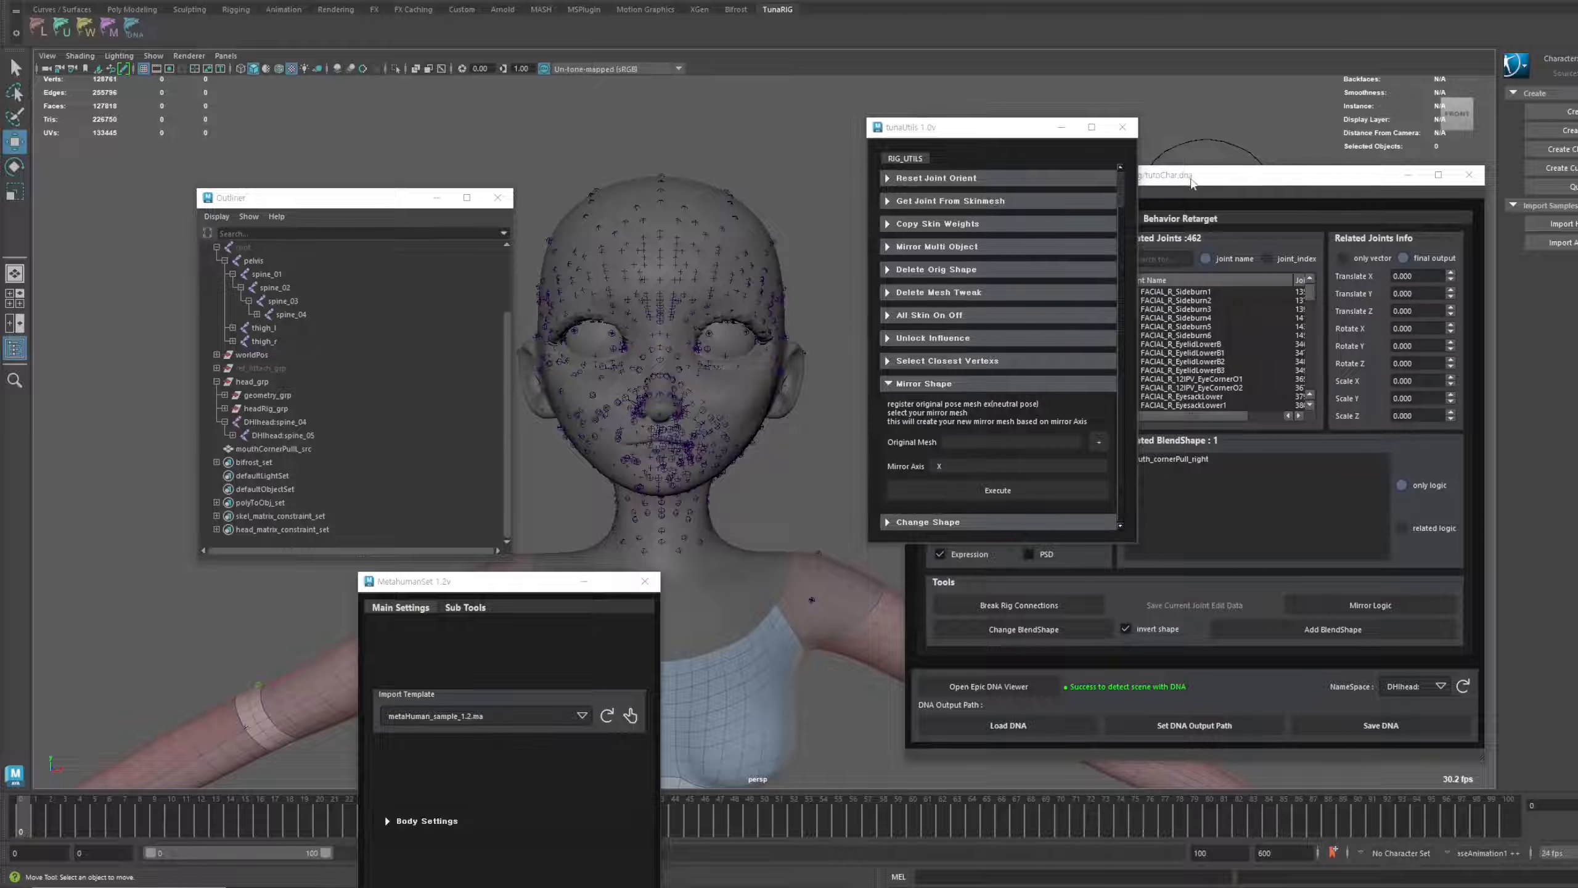
Move the DNA editor aside and turn off its selected logic trigger option to reset the face to neutral
left_click_drag(1191, 183, 1238, 187)
left_click(1068, 301)
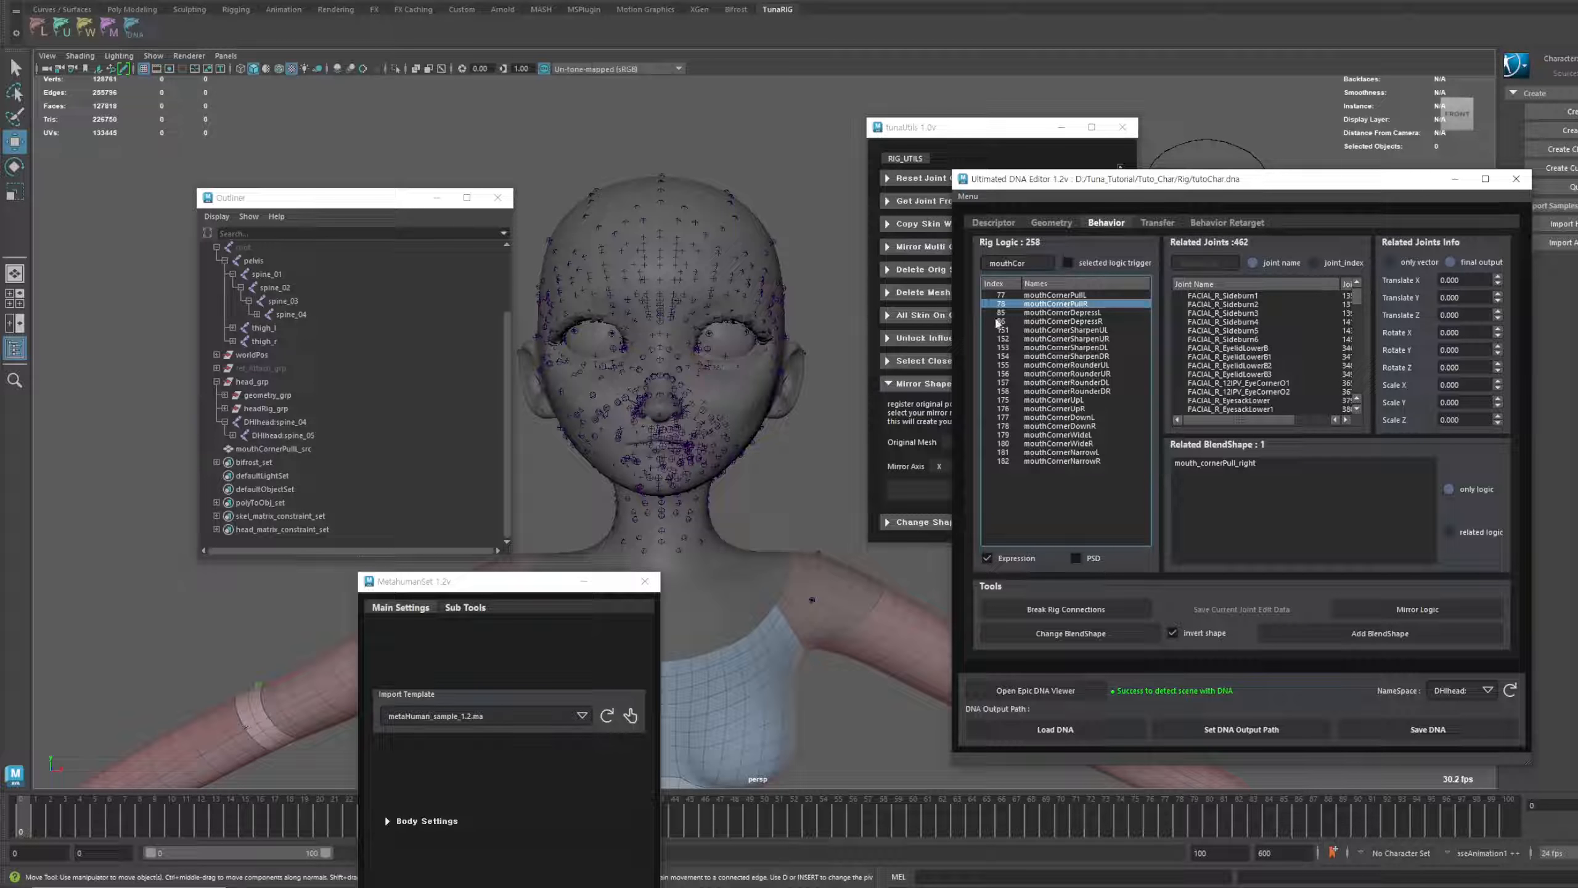
left_click(738, 180)
Check the neutral shape of head_lod0_mesh from head_lod0_grp in isolation and duplicate the mesh
scroll(594, 389, "up", 1)
scroll(294, 355, "up", 2)
left_click(216, 301)
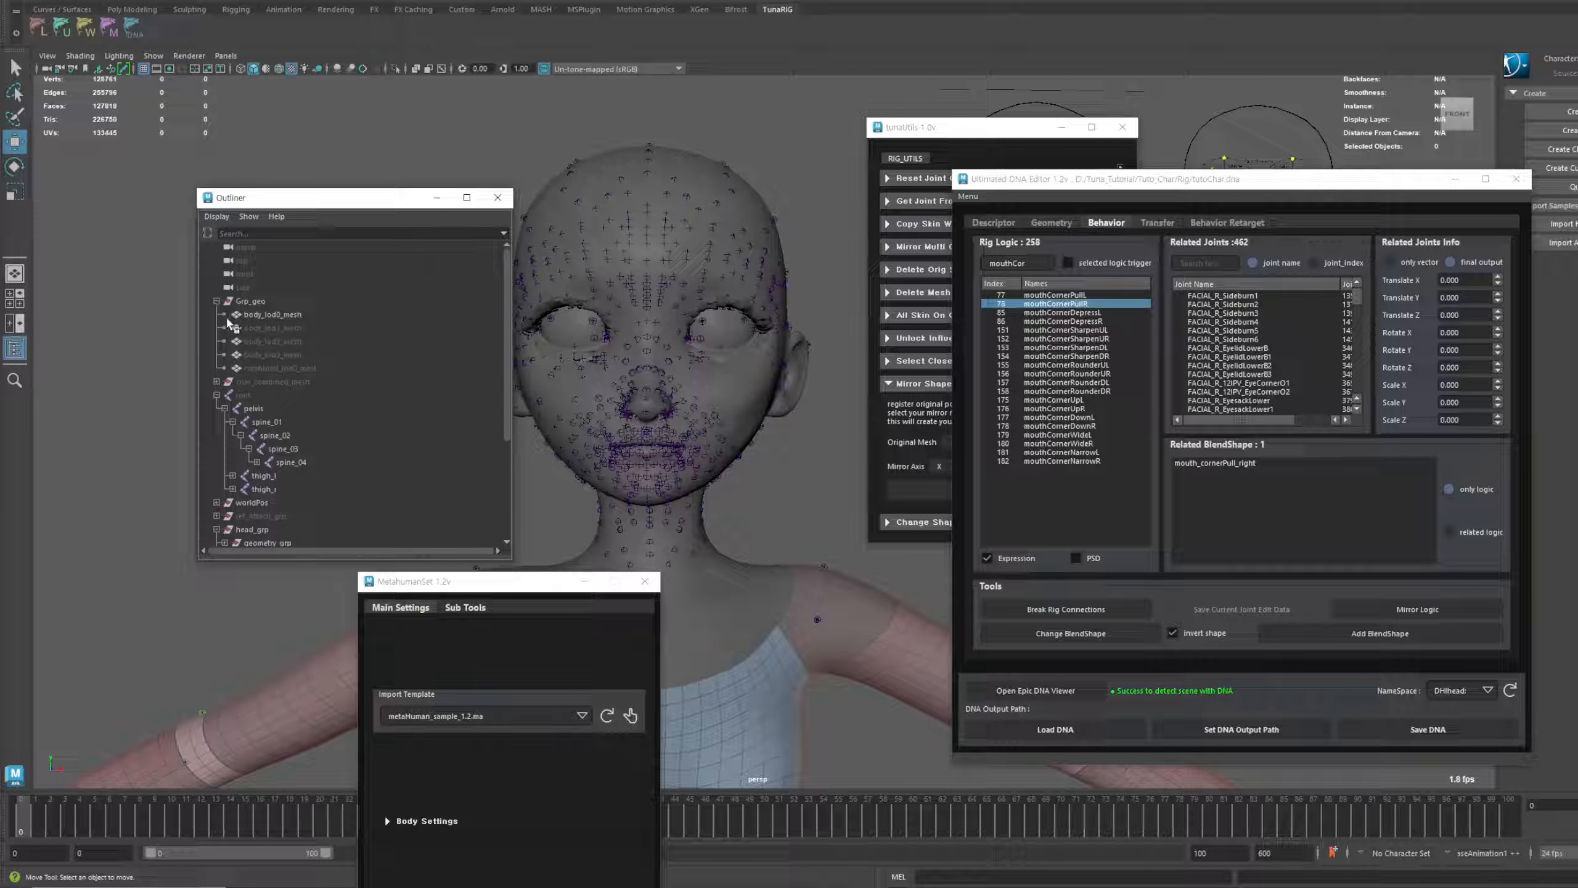
left_click(216, 302)
scroll(257, 405, "down", 2)
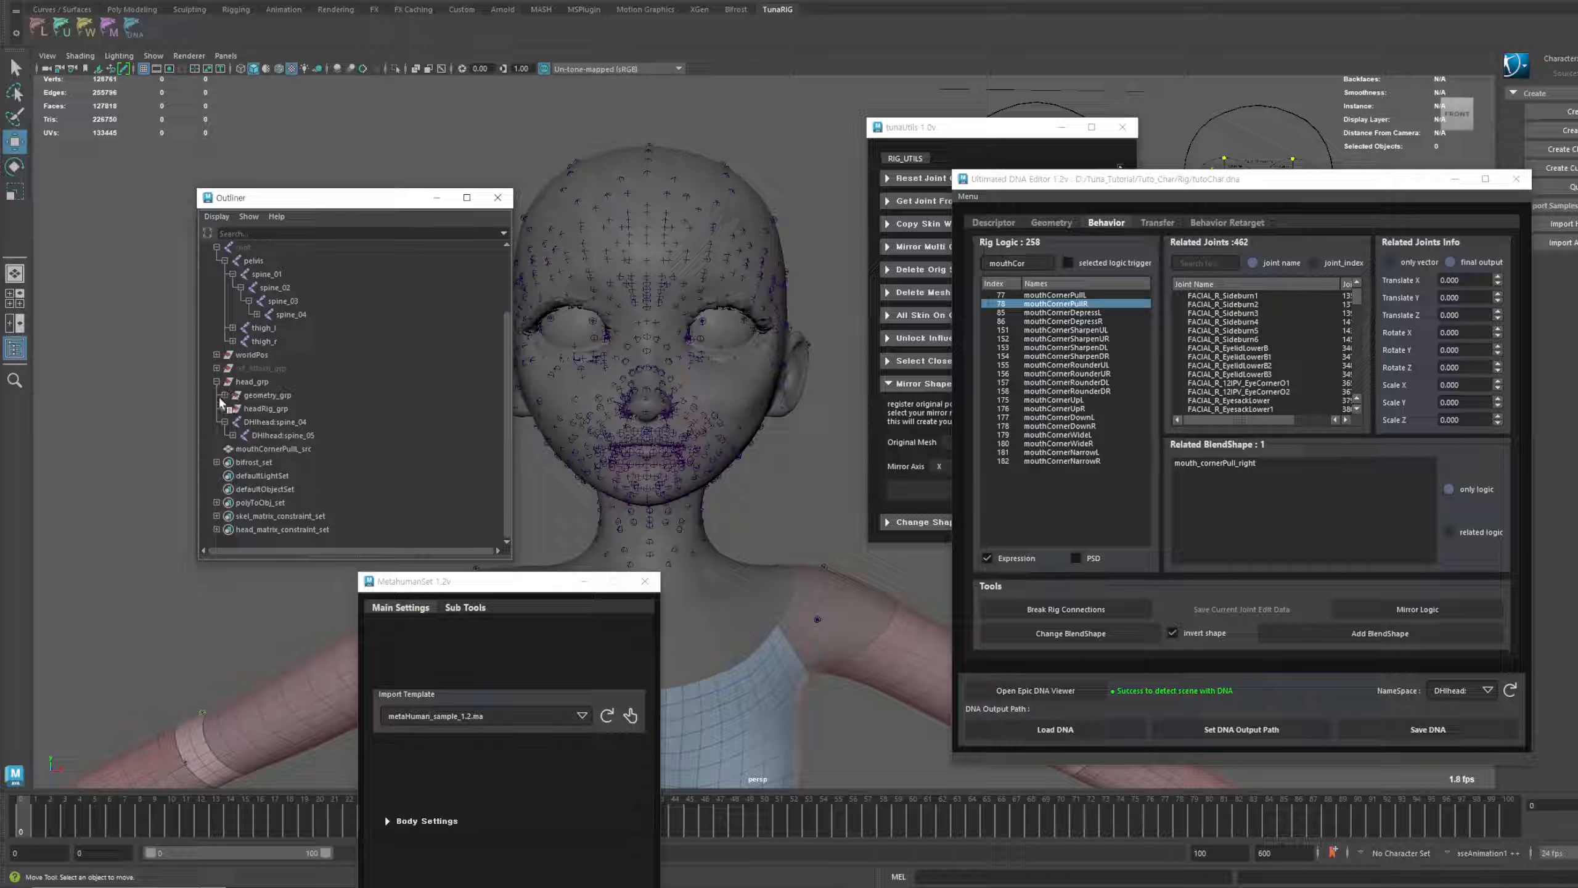
left_click(225, 395)
left_click(232, 409)
left_click(287, 423)
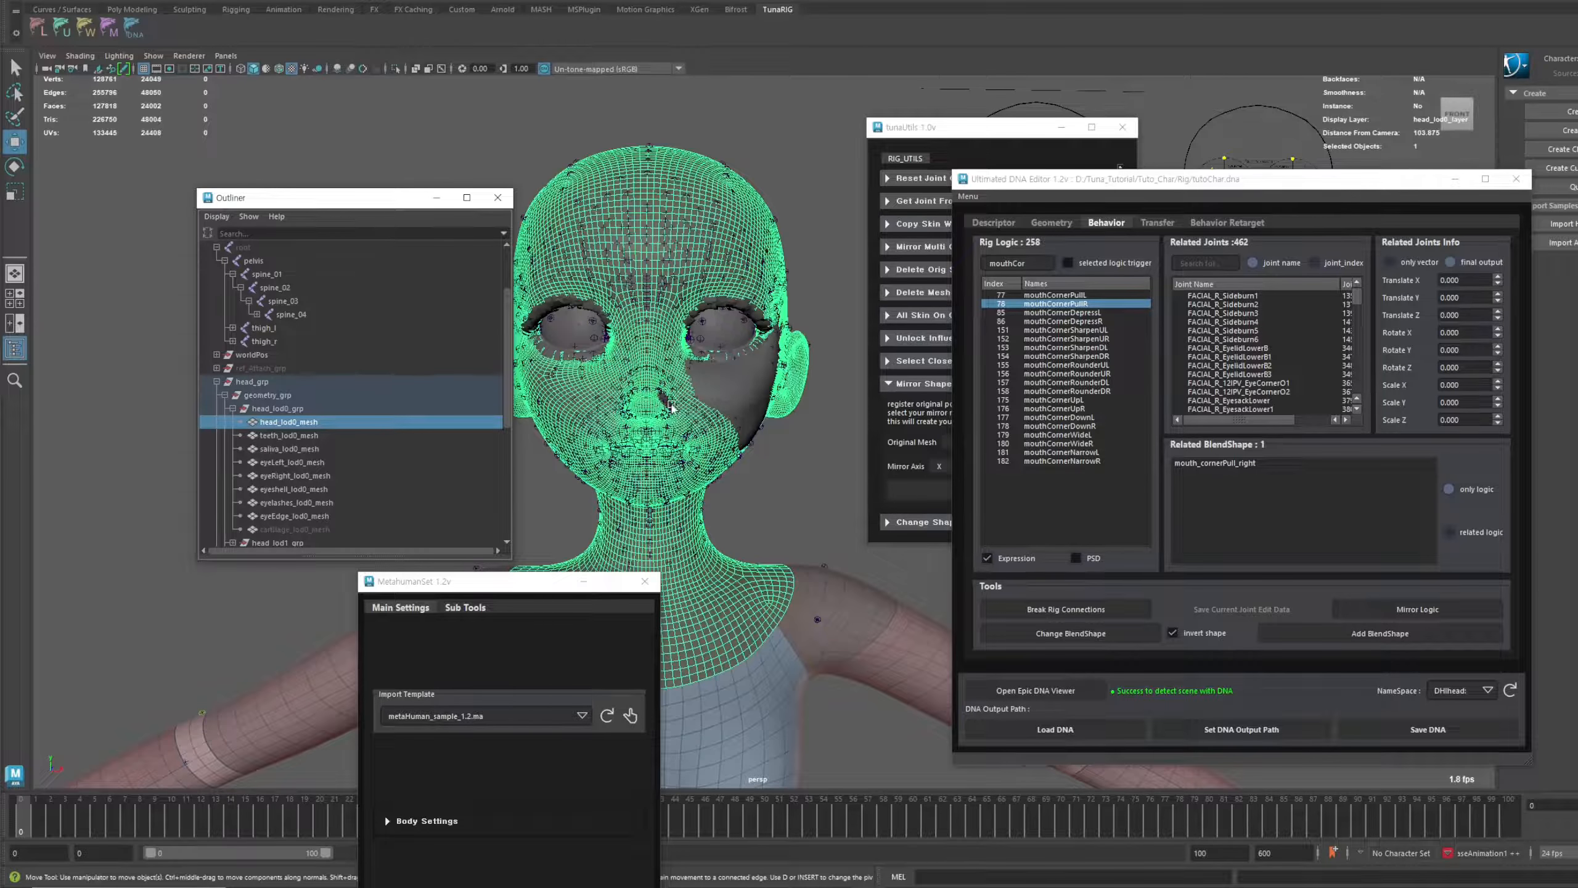
key("f")
key("ctrl+1")
scroll(630, 467, "down", 2)
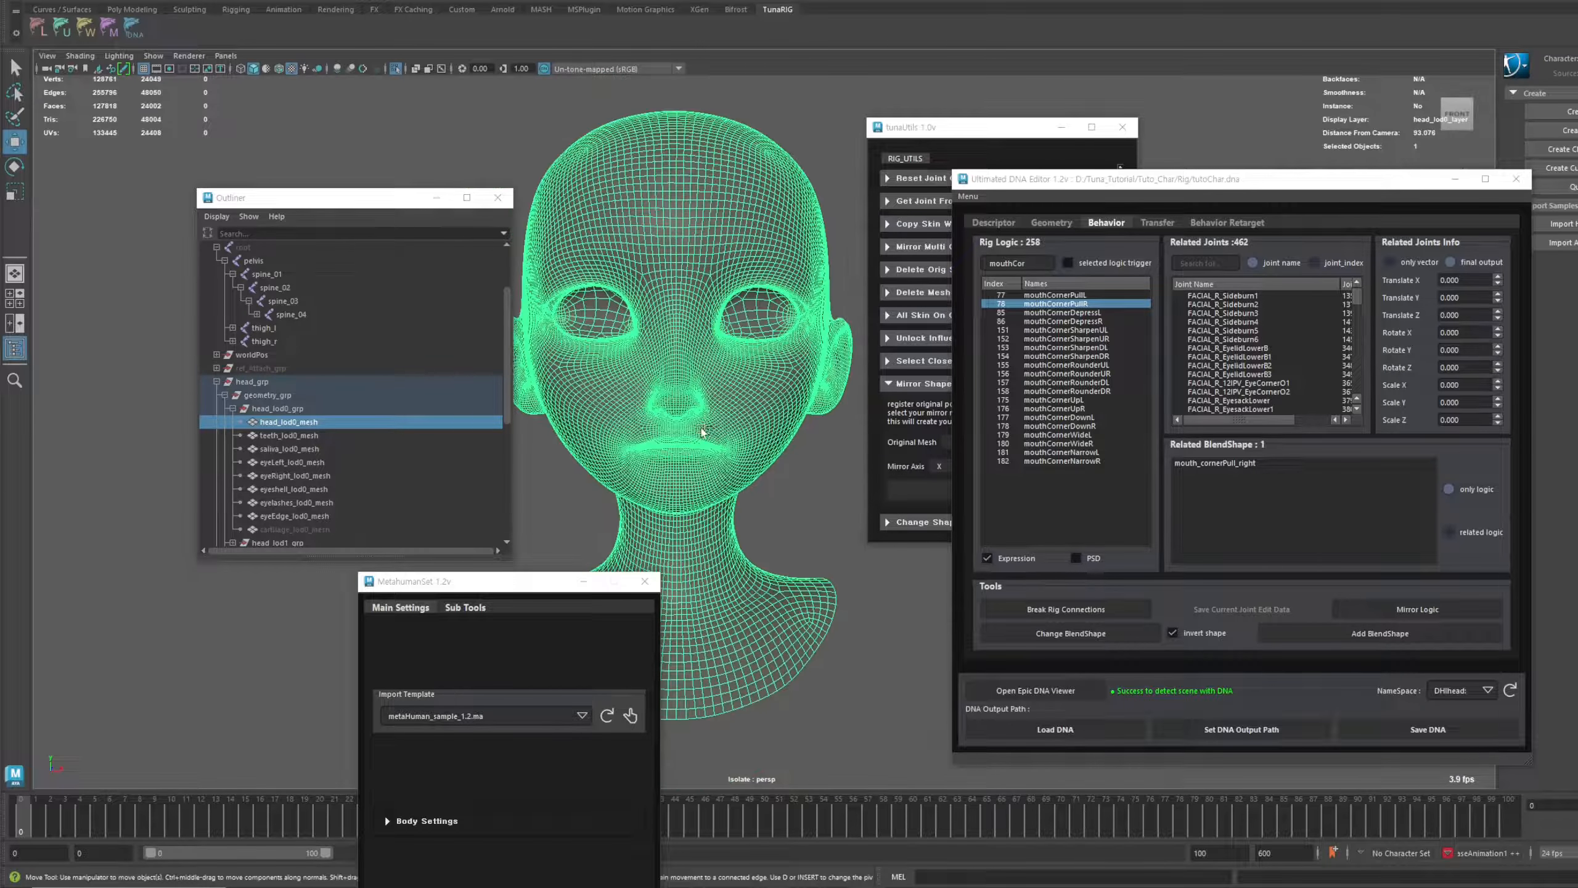
key("ctrl+1")
key("ctrl+d")
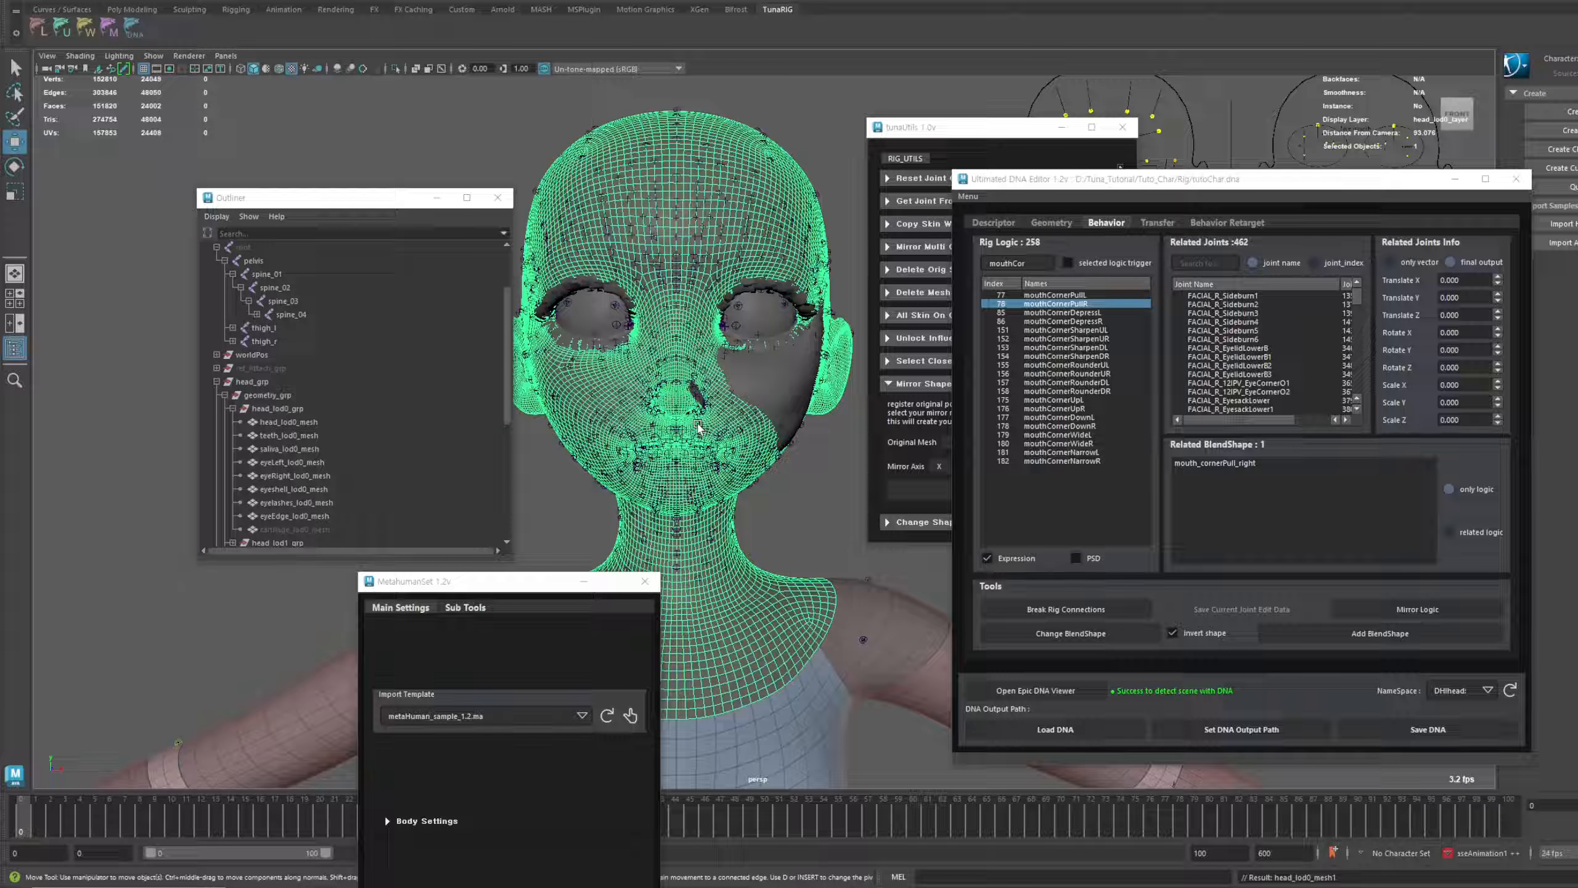
Inspect the duplicated head mesh in isolation and rename it base
left_click(216, 381)
scroll(697, 384, "up", 3)
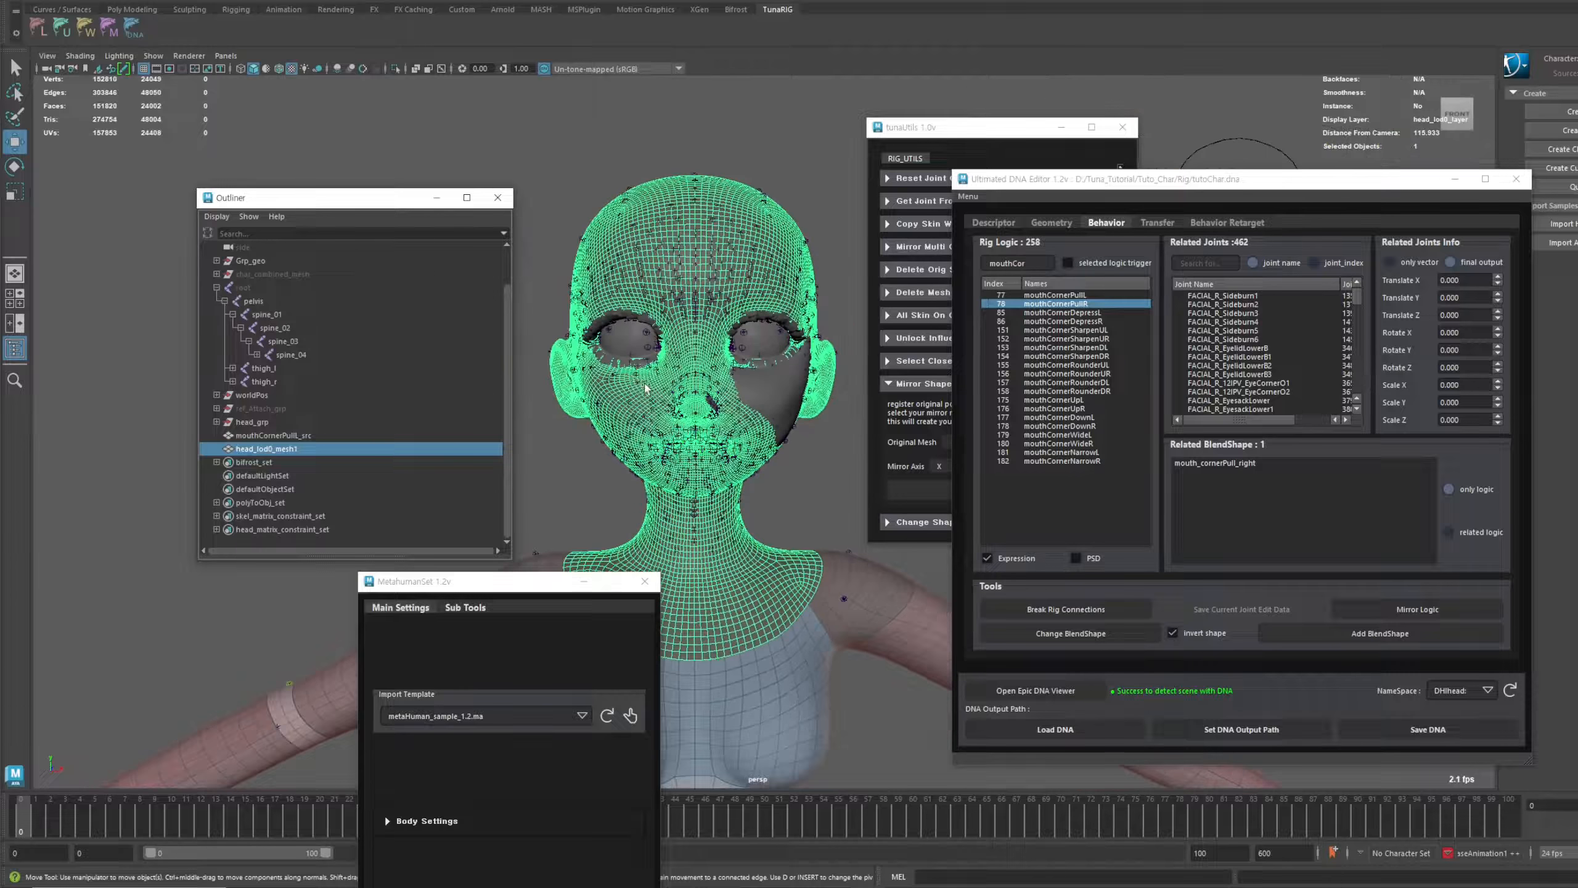
key("ctrl+1")
left_click(619, 487)
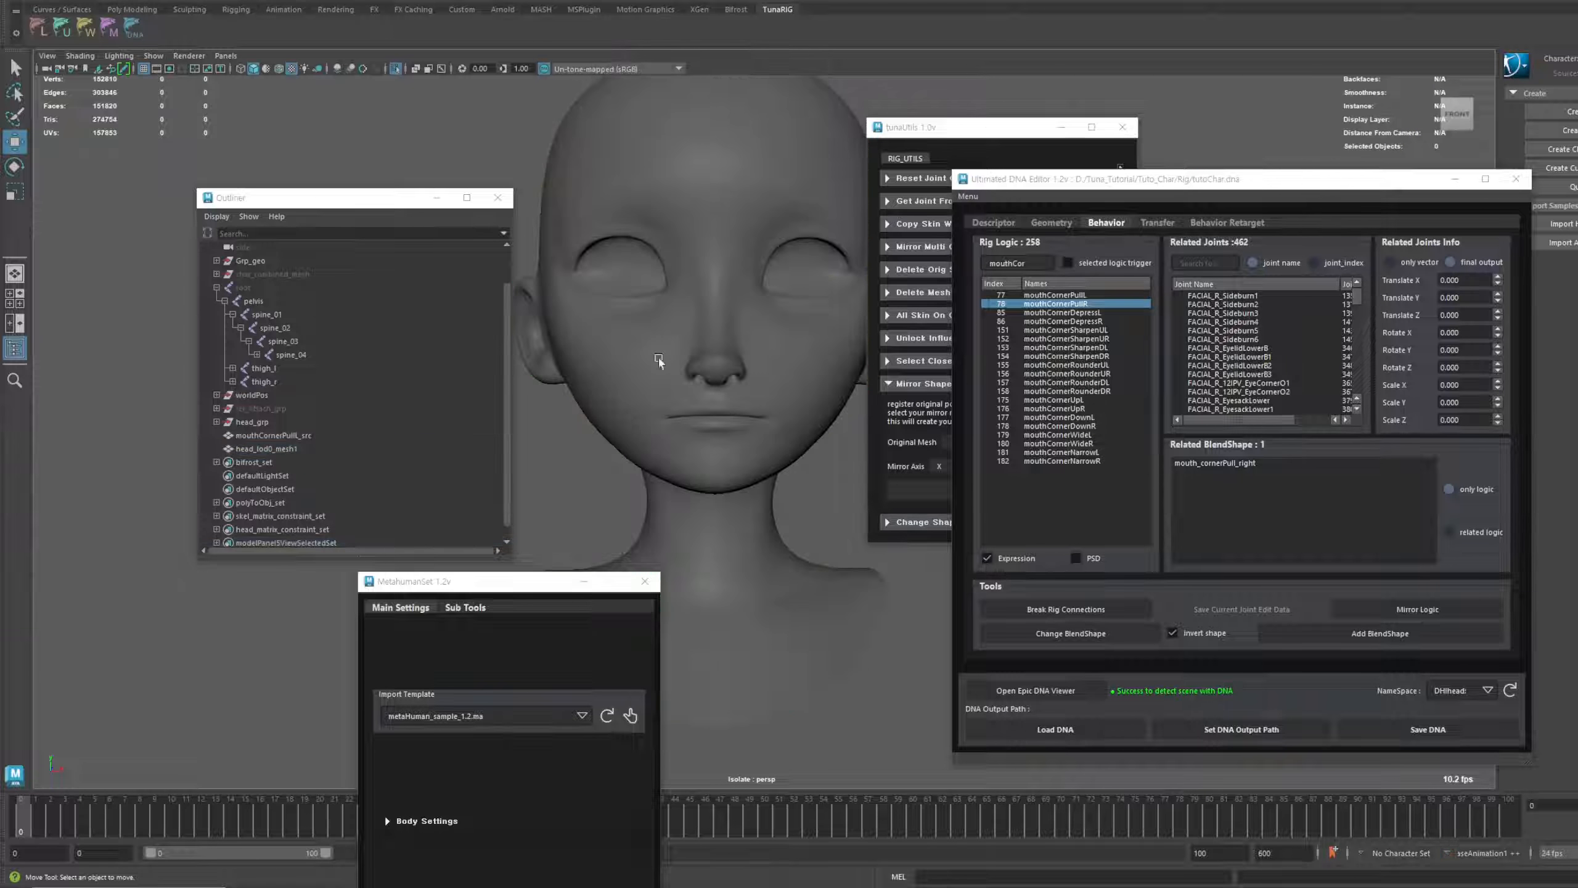
left_click(705, 412)
double_click(348, 448)
type("base")
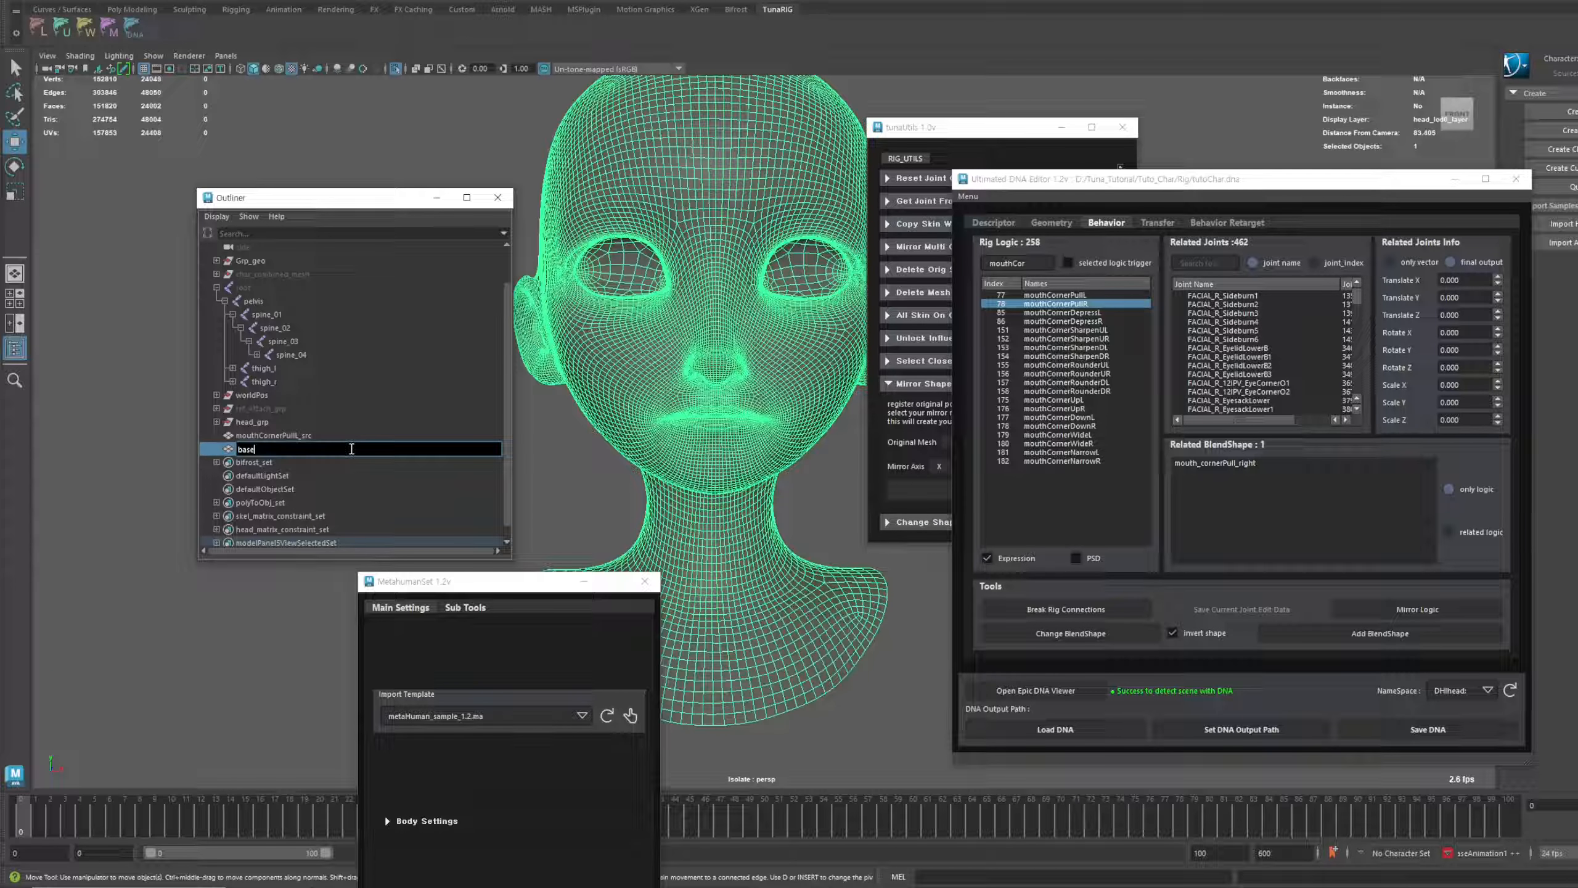
key("Return")
Register the base mesh as the Original Mesh for Mirror Shape and exit the isolated view
scroll(677, 420, "down", 1)
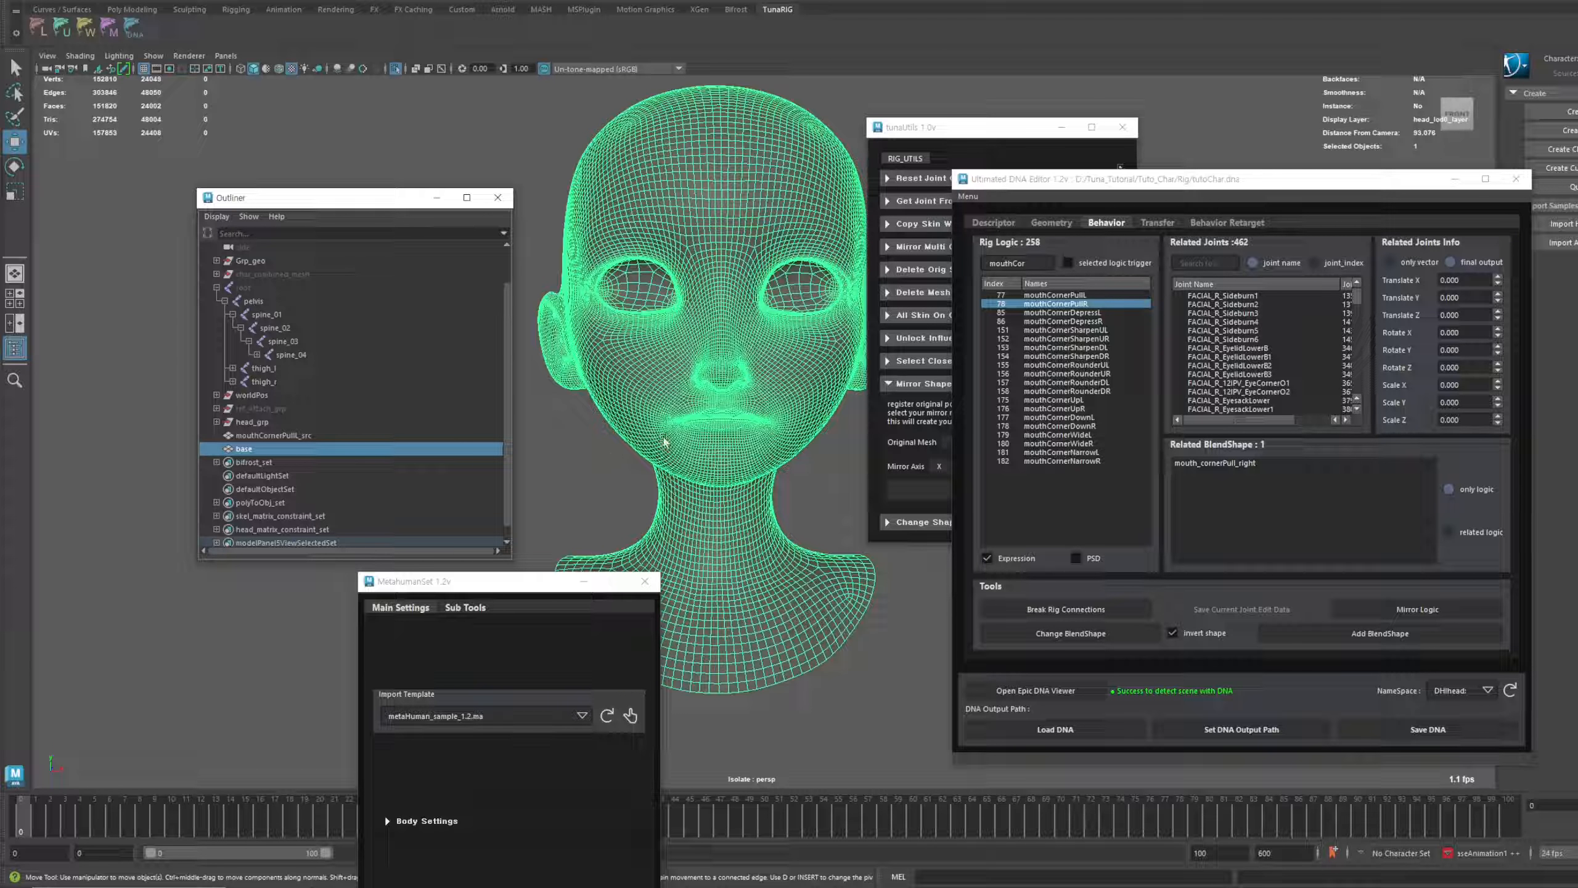
left_click(905, 225)
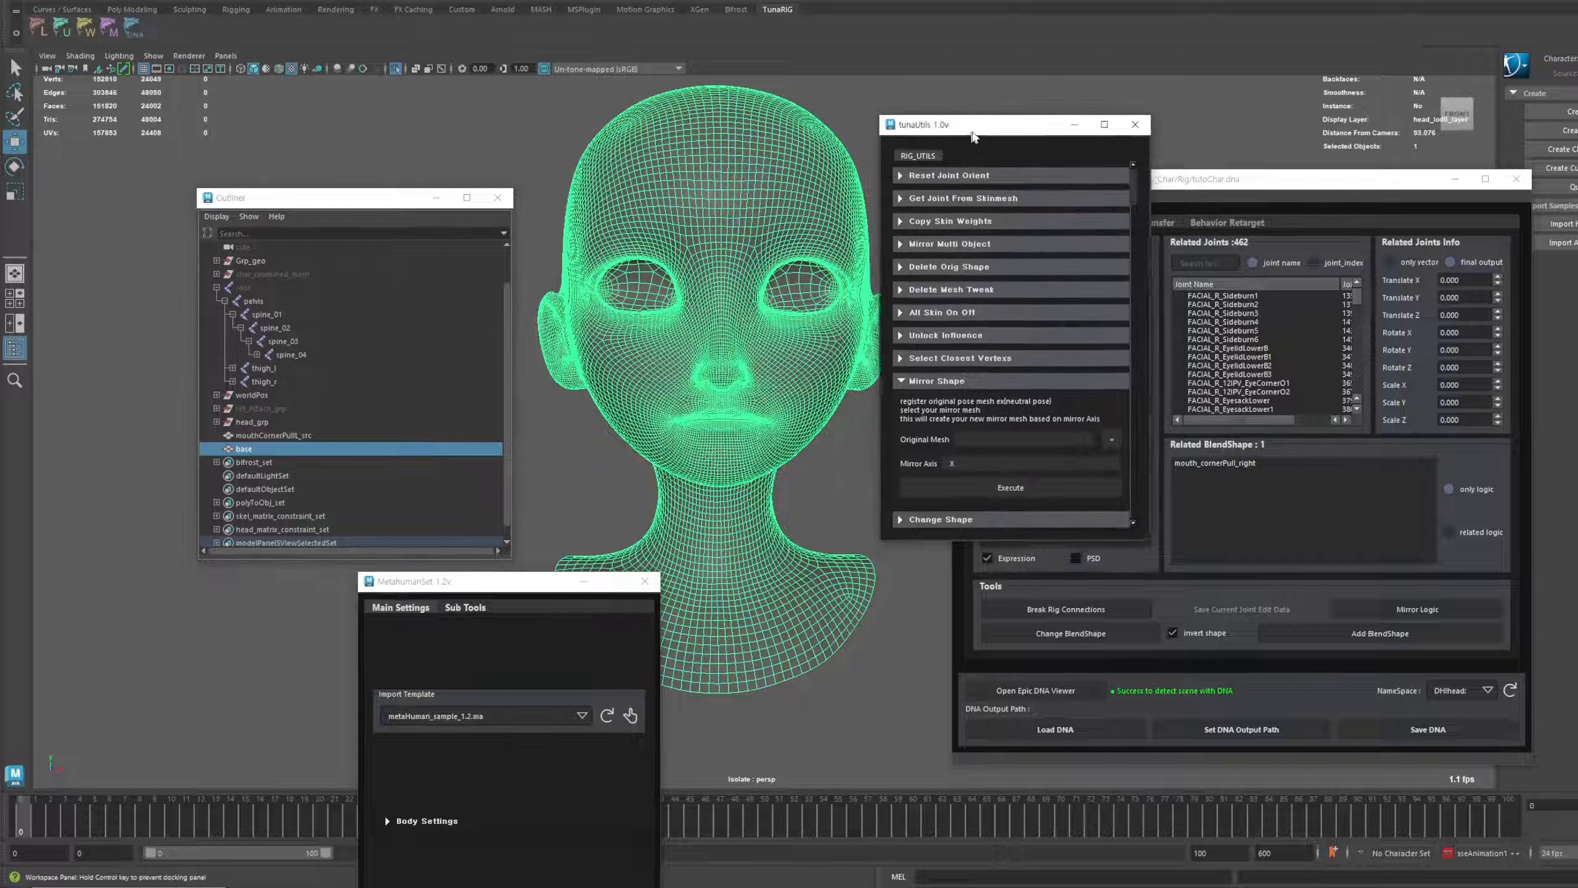
left_click(1113, 437)
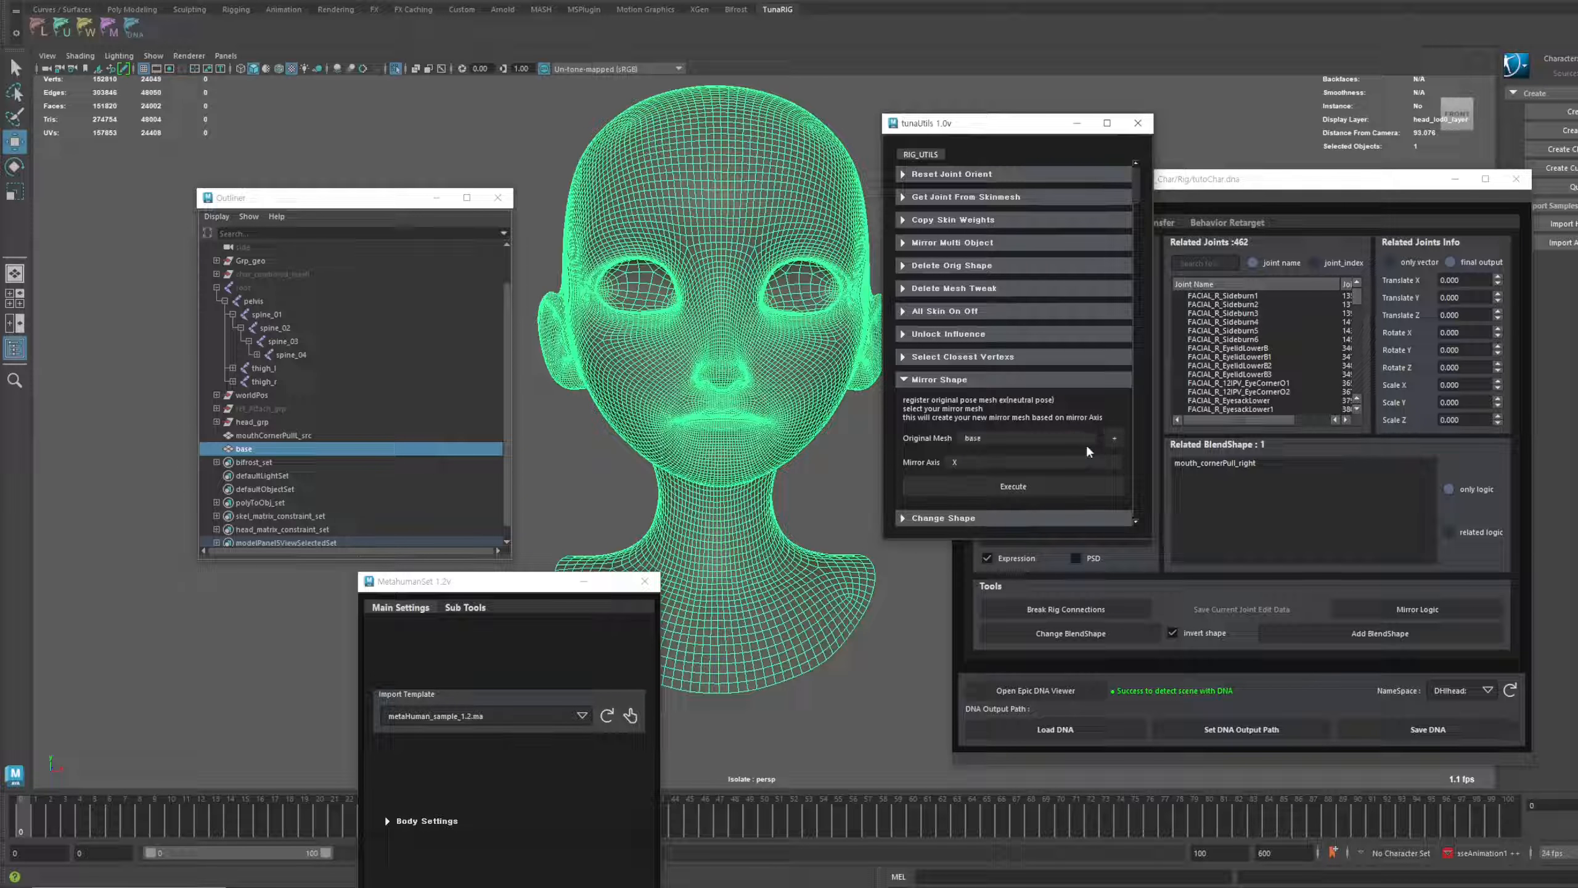
left_click(808, 511)
key("ctrl+1")
Mirror the mouthCornerPullL_src mesh across the X axis against the base mesh with Mirror Shape, working in isolation
scroll(785, 443, "down", 1)
middle_click_drag(792, 438, 770, 439, "alt")
left_click(323, 437)
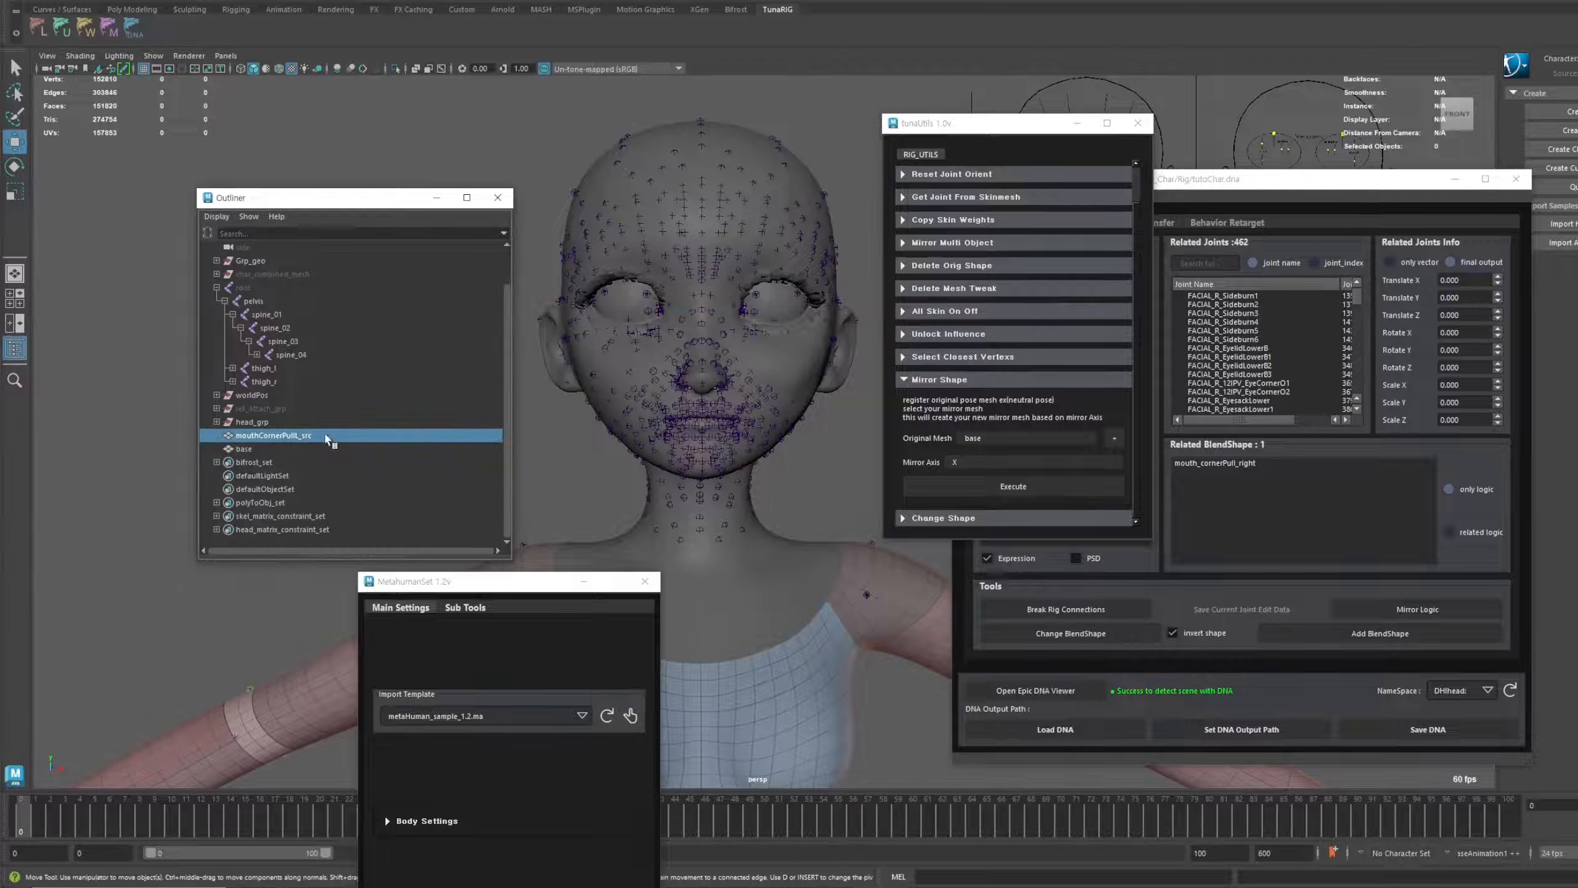
key("ctrl+1")
key("f")
scroll(705, 421, "up", 2)
scroll(759, 446, "down", 5)
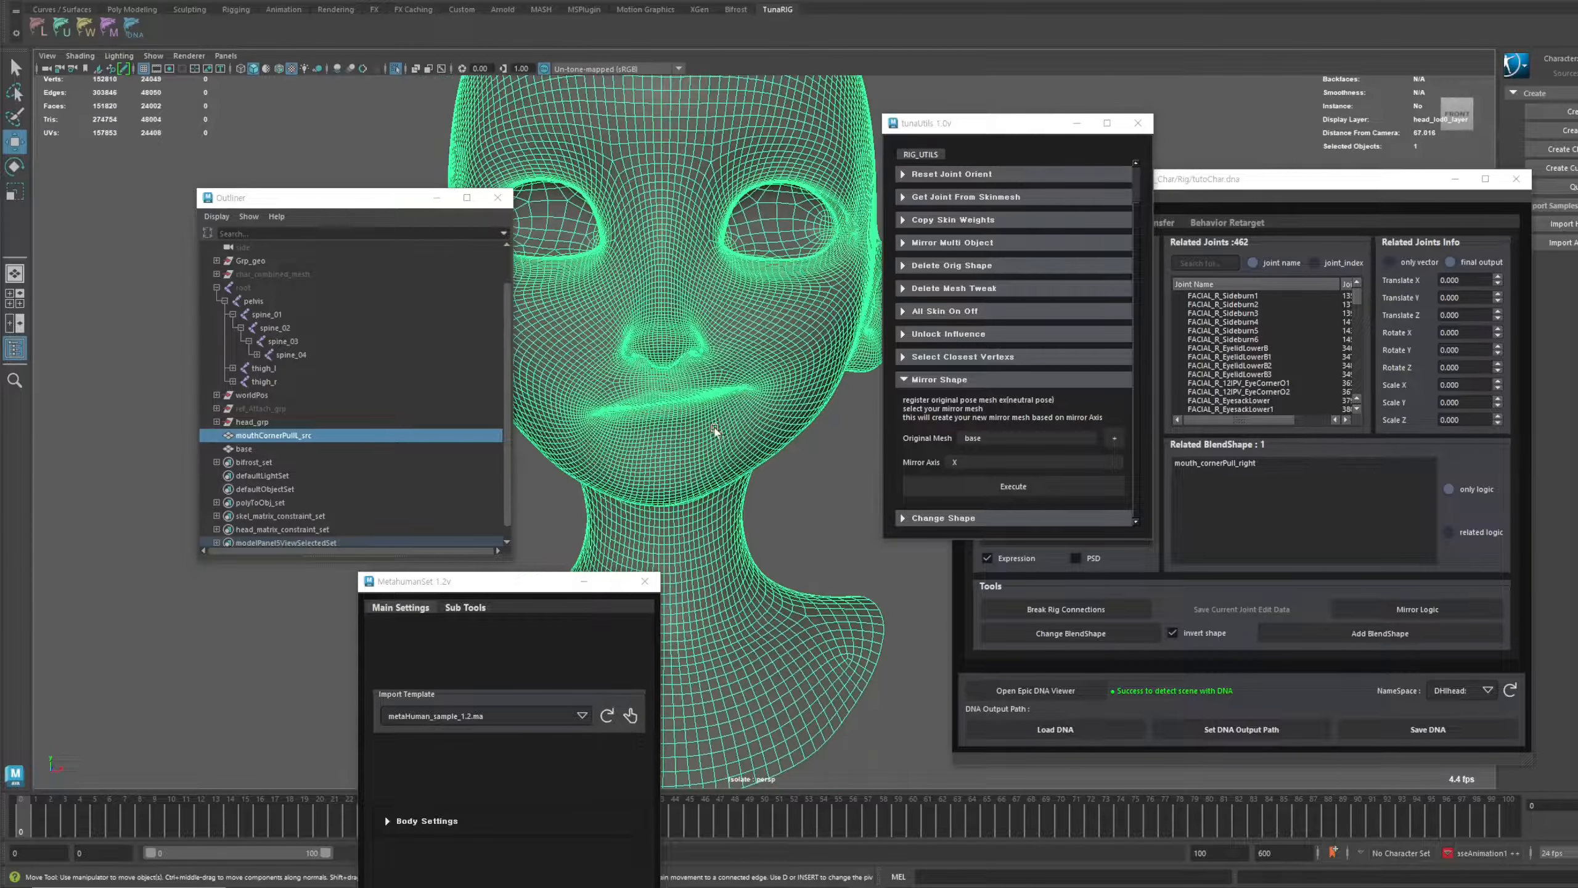
left_click(954, 461)
type("X")
left_click(983, 487)
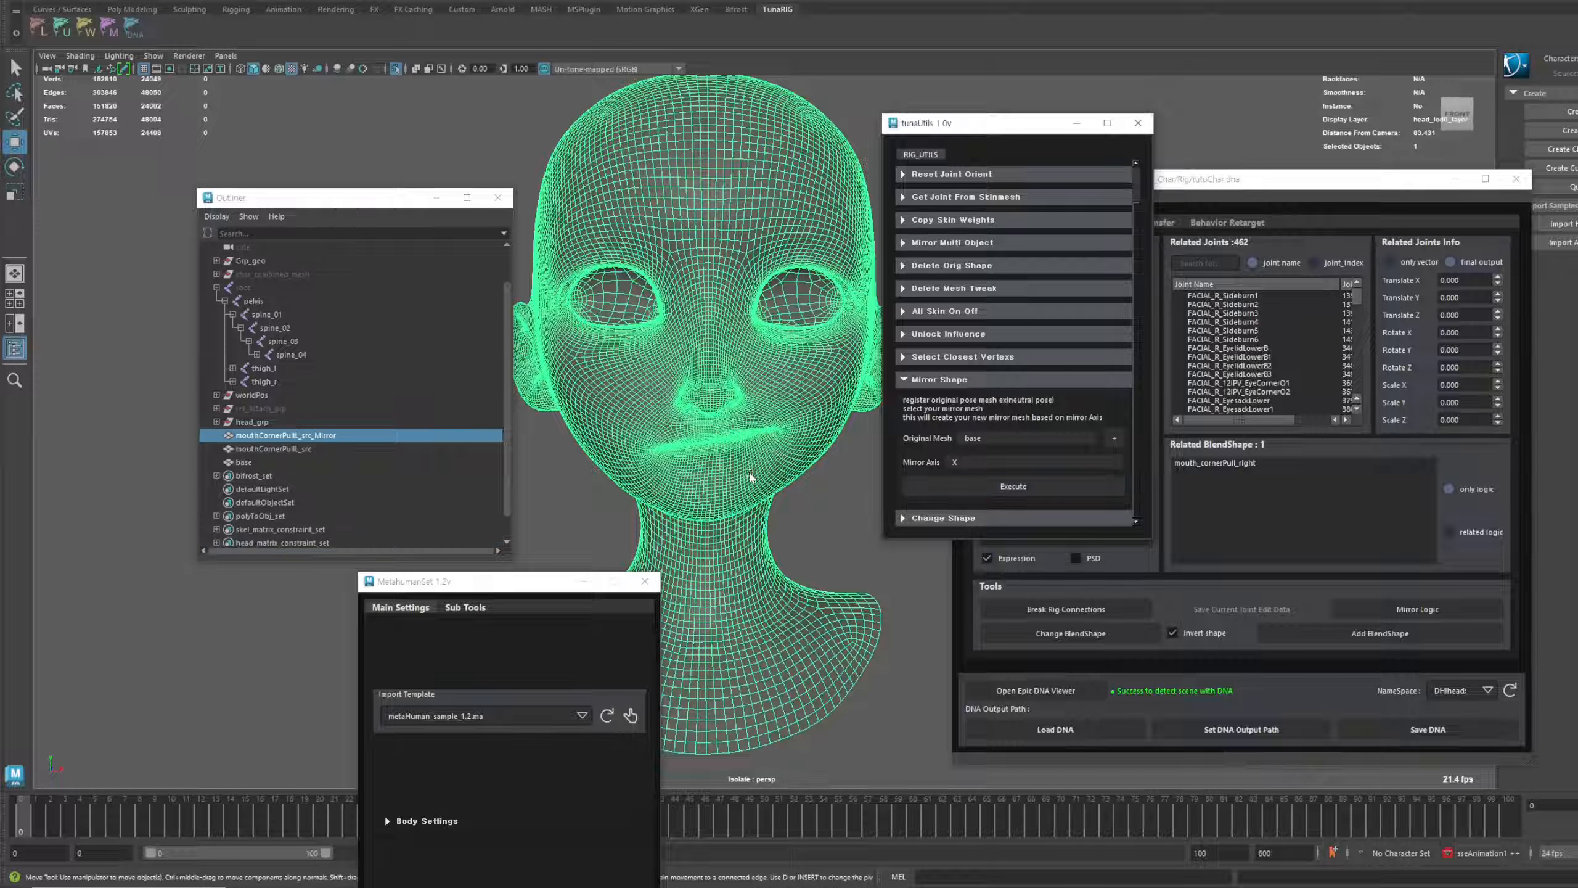
Examine the mirrored mouth corner mesh in isolation without a selection and return to the full scene
left_click(348, 436)
left_click(800, 528)
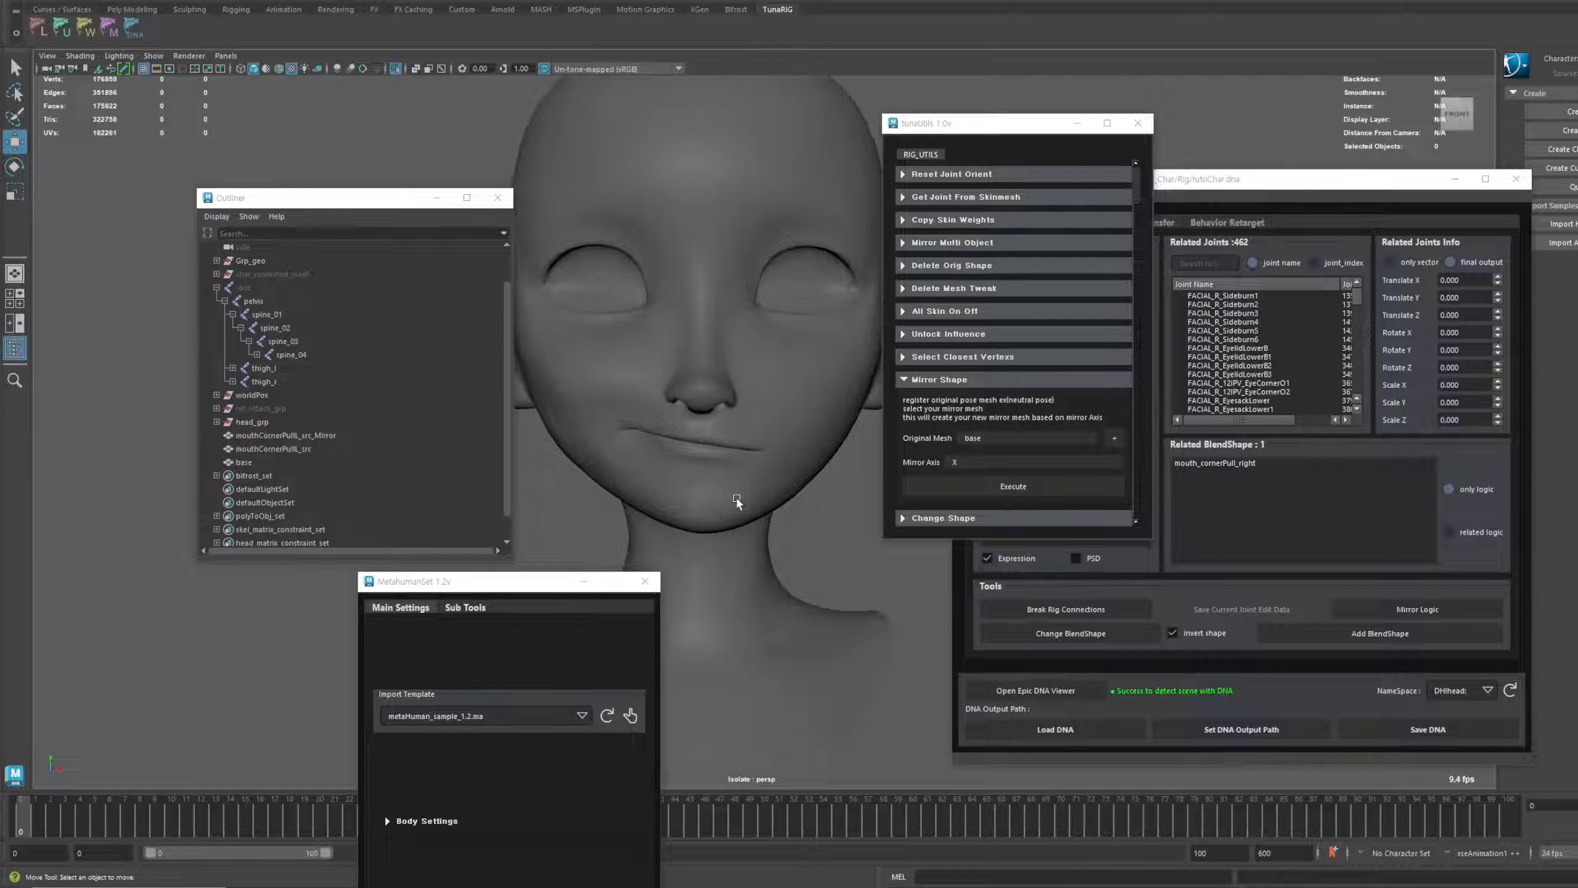
scroll(685, 421, "up", 4)
scroll(765, 472, "down", 3)
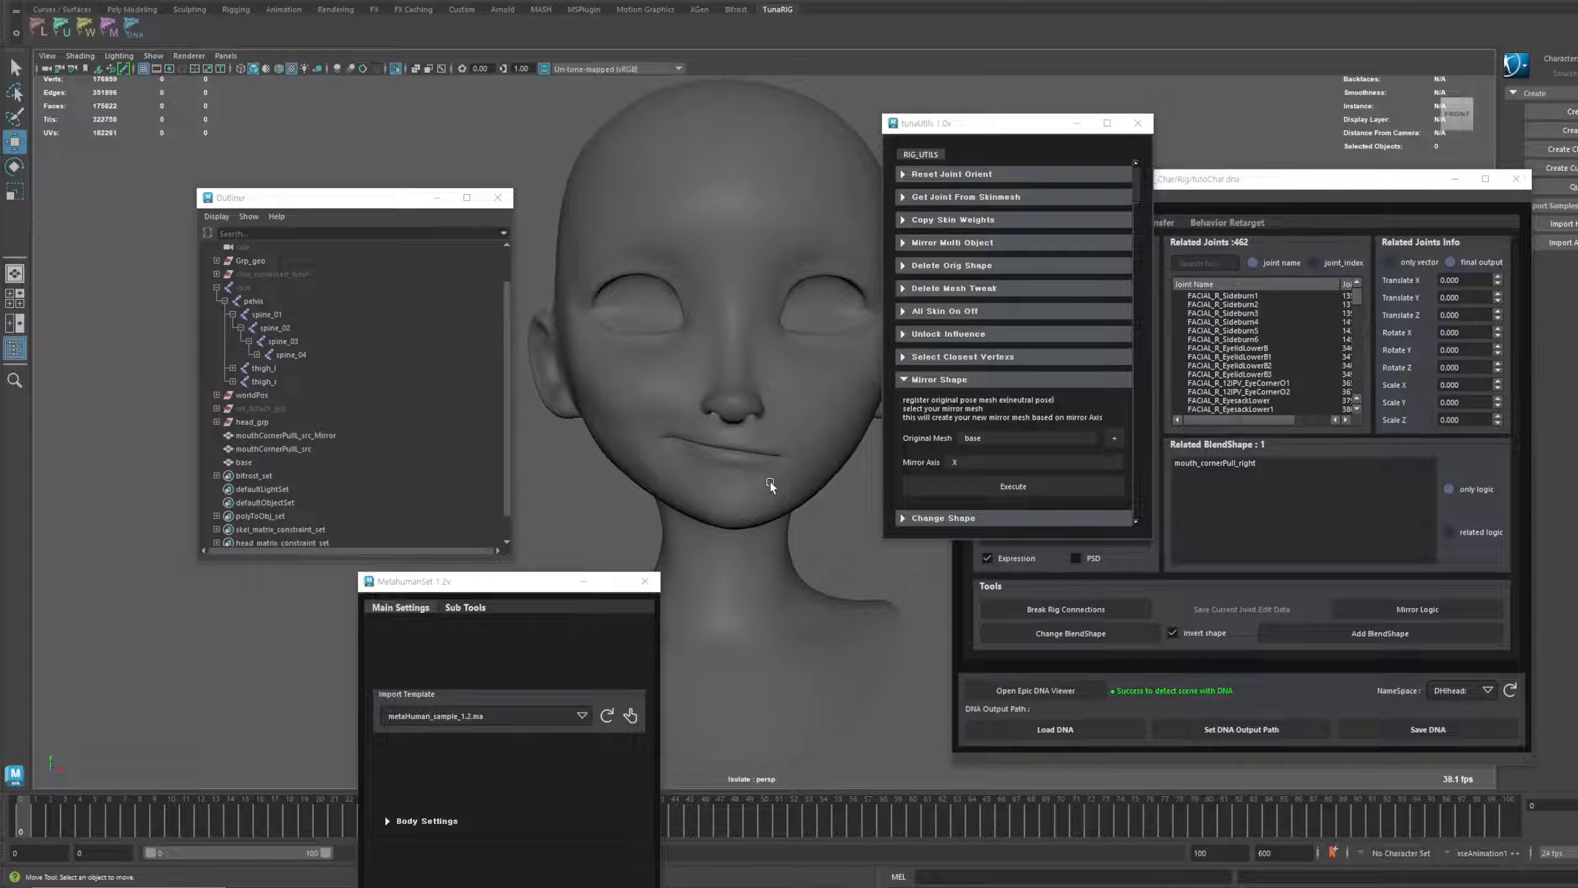
key("ctrl+1")
Hide the mouthCornerPullL_src and base meshes, keeping the mirrored mesh visible
left_click(336, 438)
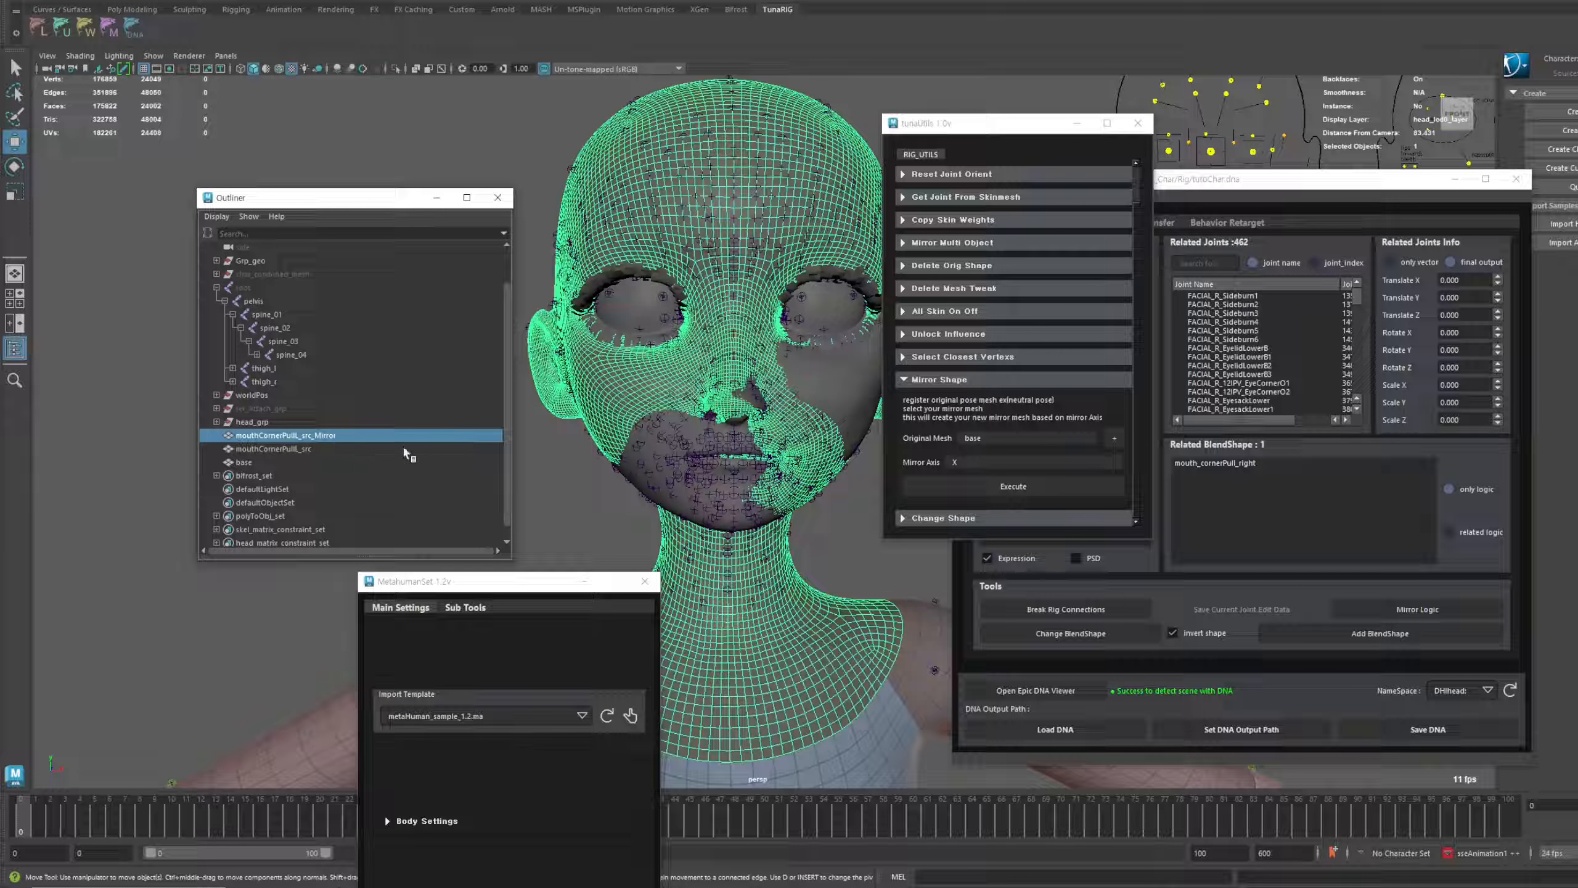
left_click(537, 478)
left_click(276, 460, "ctrl")
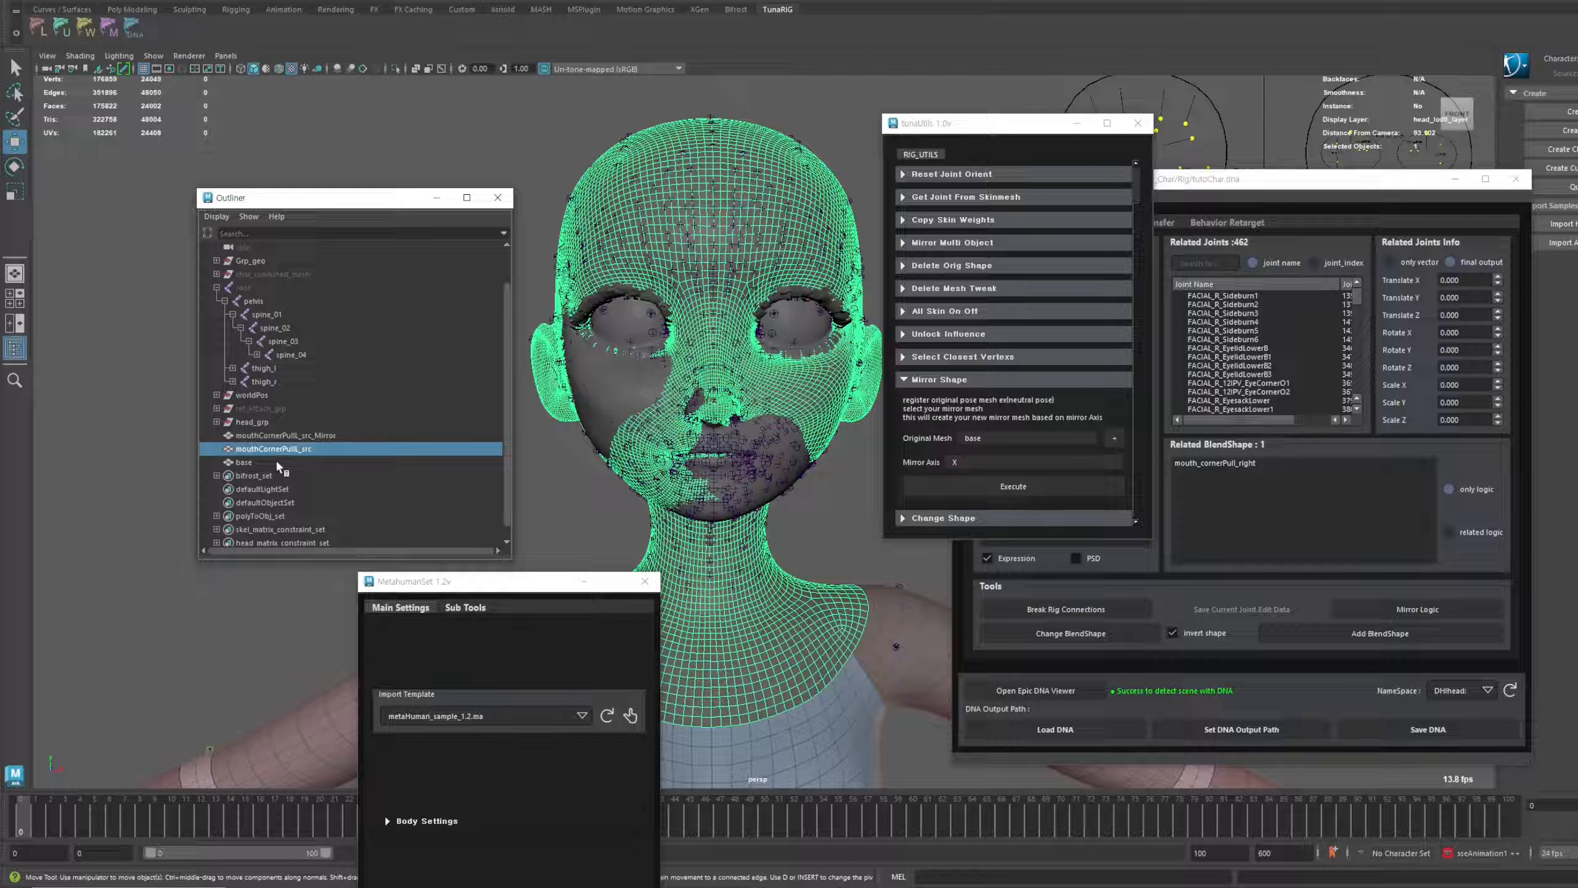
key("ctrl+h")
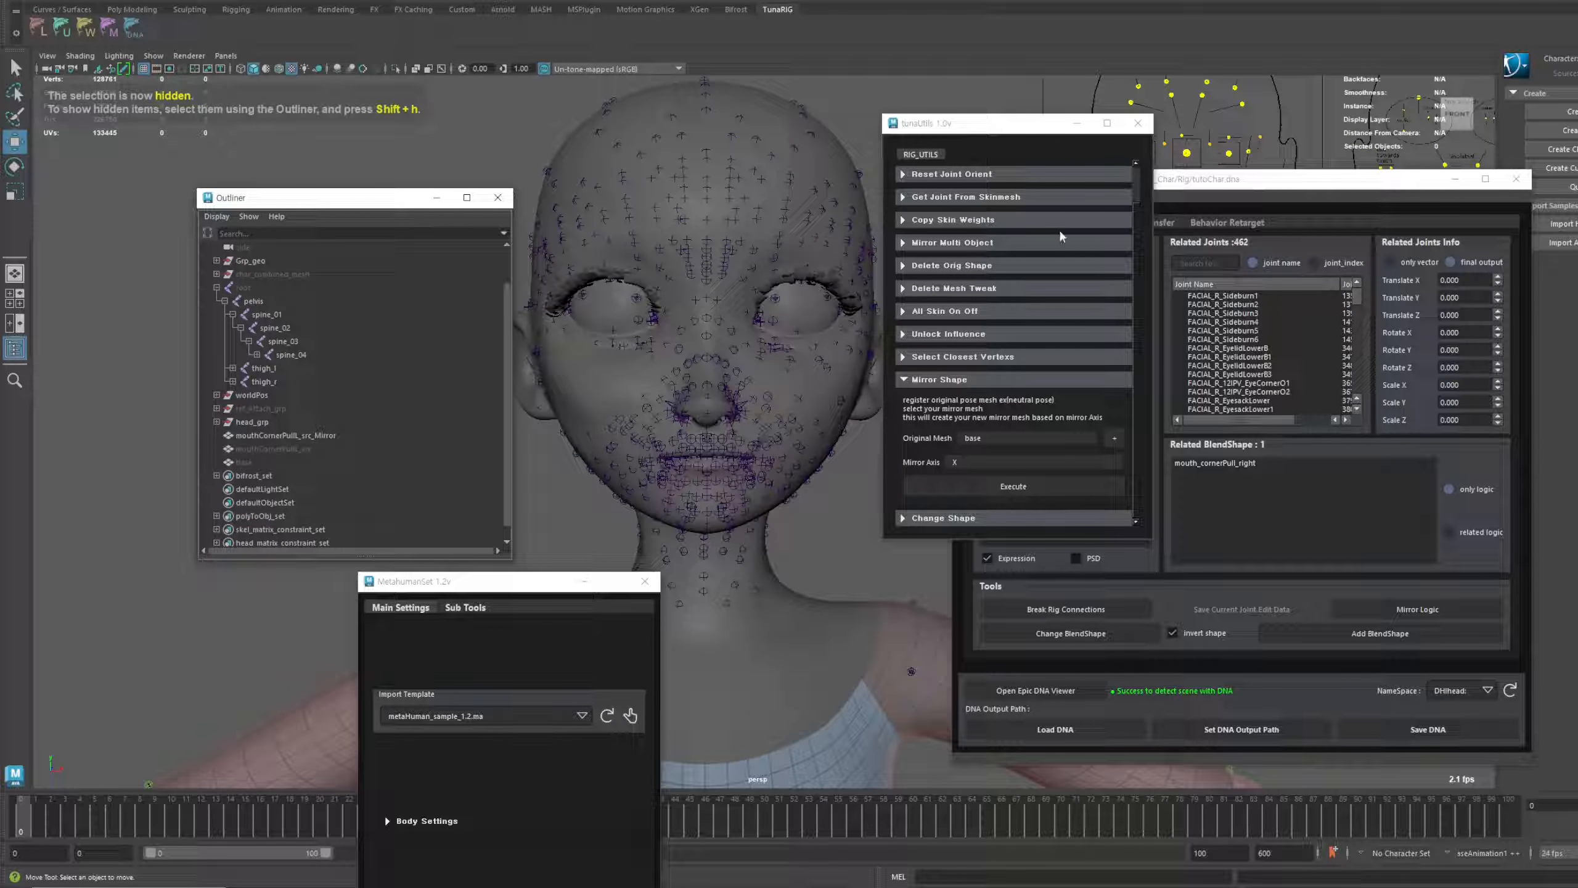
Bring the DNA editor forward and enable its selected logic trigger to preview mouthCornerPullR on the face
left_click_drag(1227, 186, 1169, 162)
left_click(1011, 238)
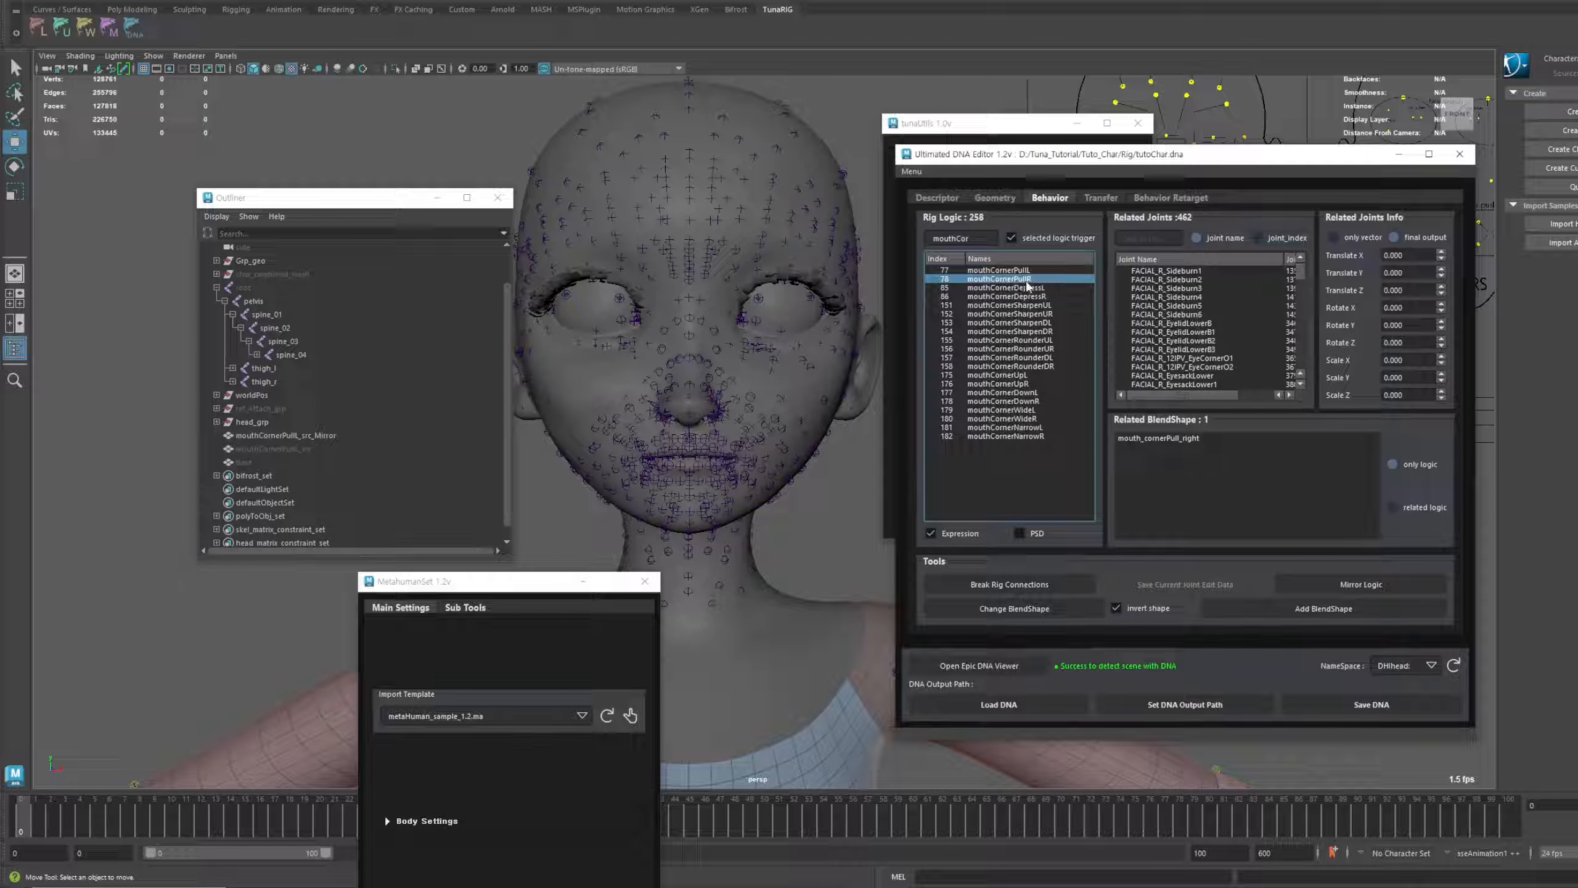
left_click(786, 521)
middle_click_drag(680, 504, 729, 469, "alt")
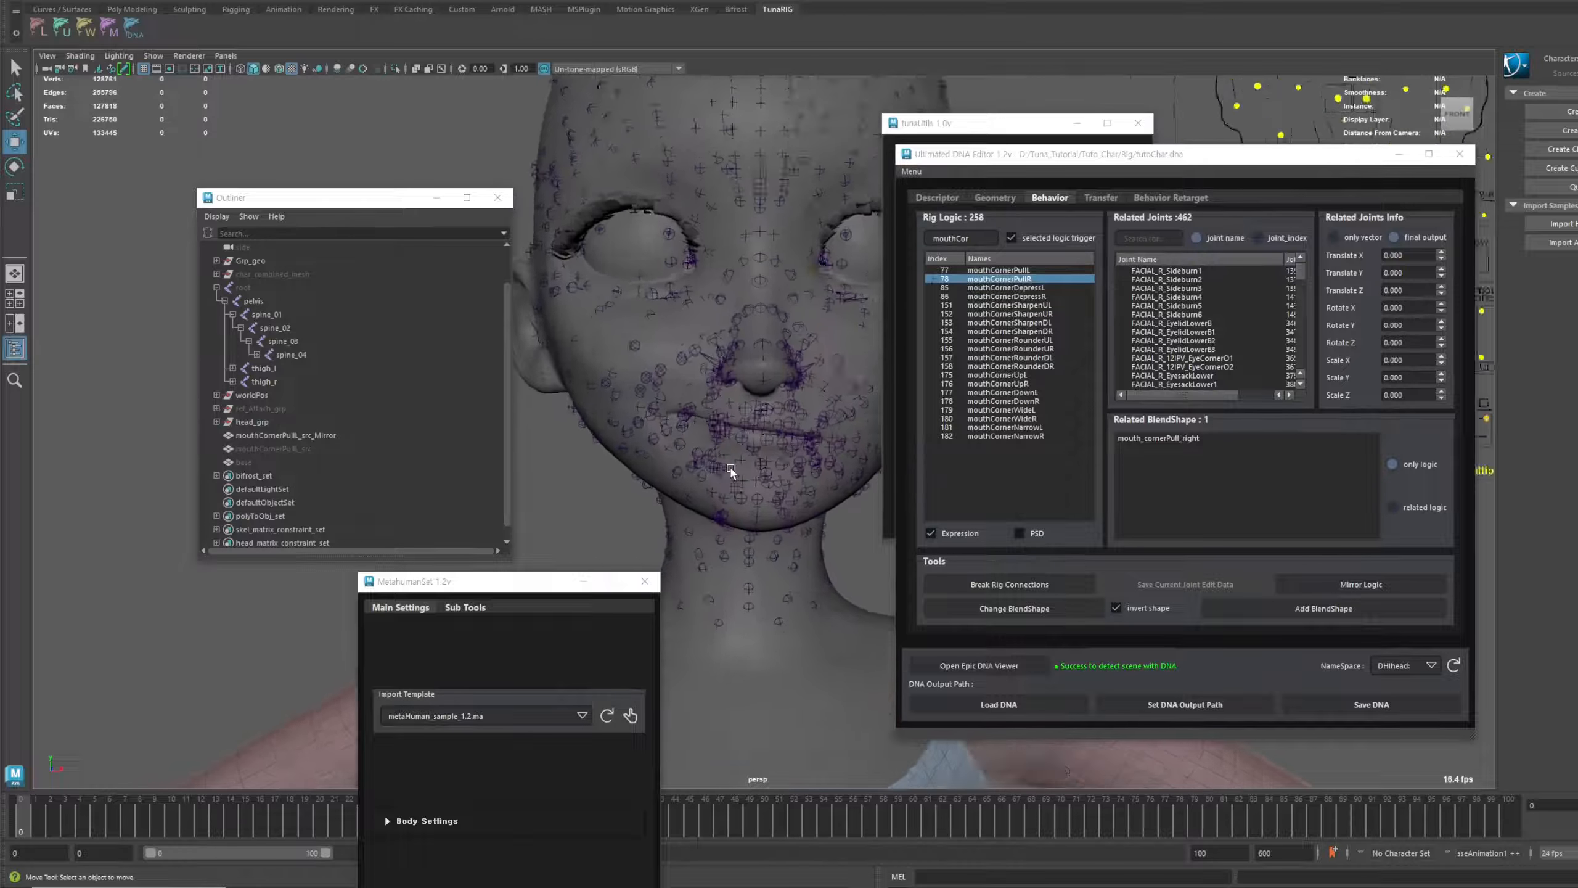
right_click_drag(729, 469, 733, 459, "alt")
mouse_move(724, 455)
left_mouse_down("alt")
mouse_move(701, 454)
mouse_move(721, 441)
left_mouse_up("alt")
scroll(721, 441, "down", 2)
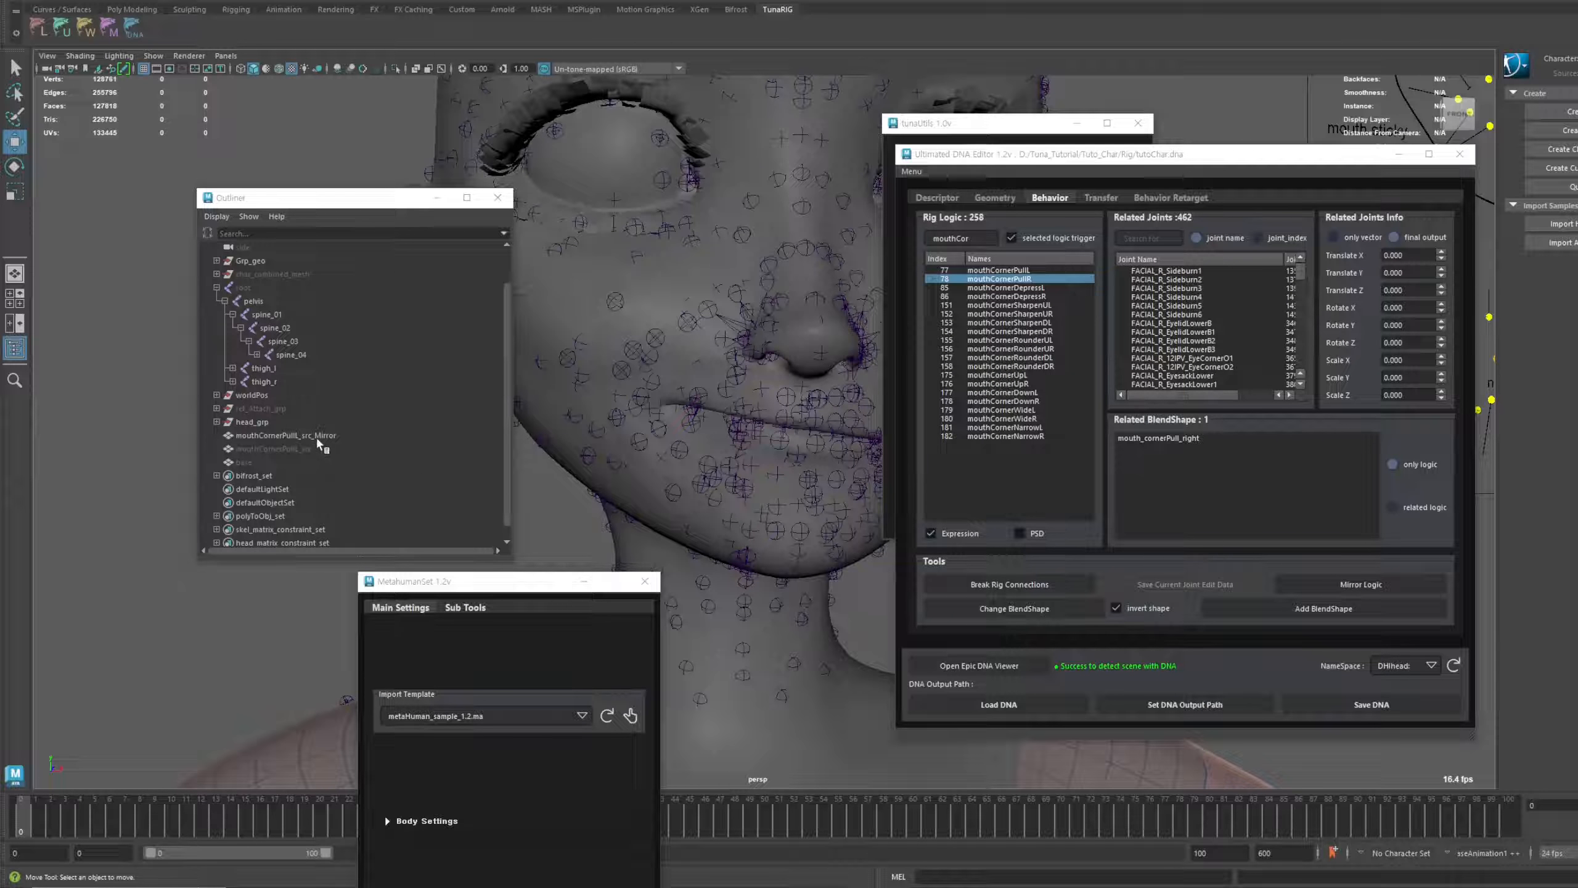
Hide the mirrored mesh and display wireframe on the shaded face for a close view of the mouth corner
left_click(317, 439)
key("ctrl+h")
scroll(768, 447, "up", 3)
scroll(754, 441, "down", 3)
left_click_drag(752, 440, 666, 435, "alt")
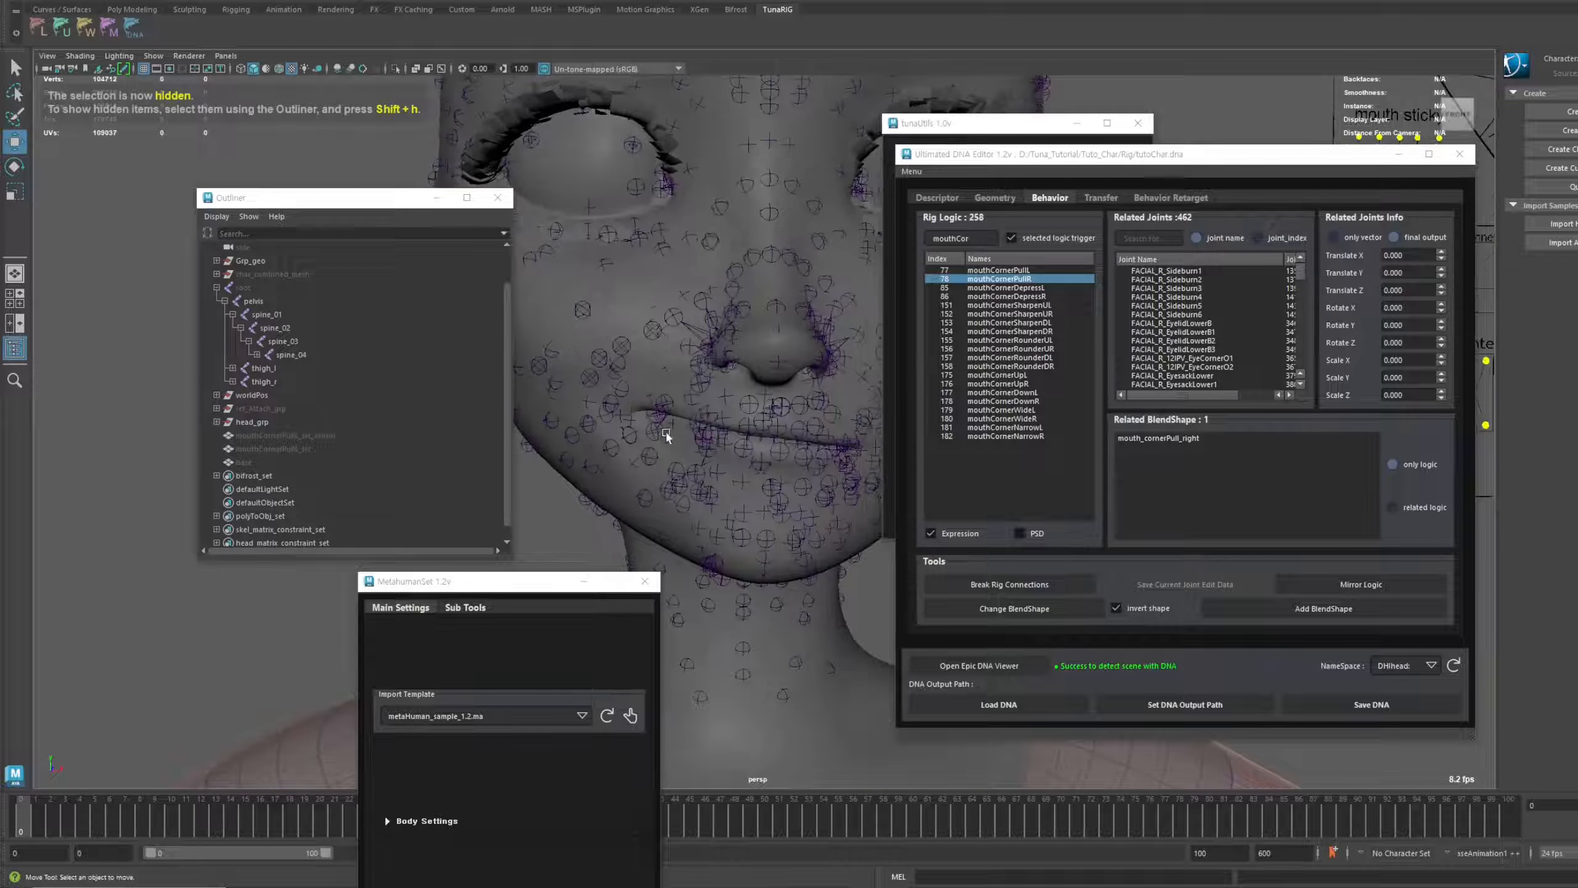
scroll(665, 434, "up", 6)
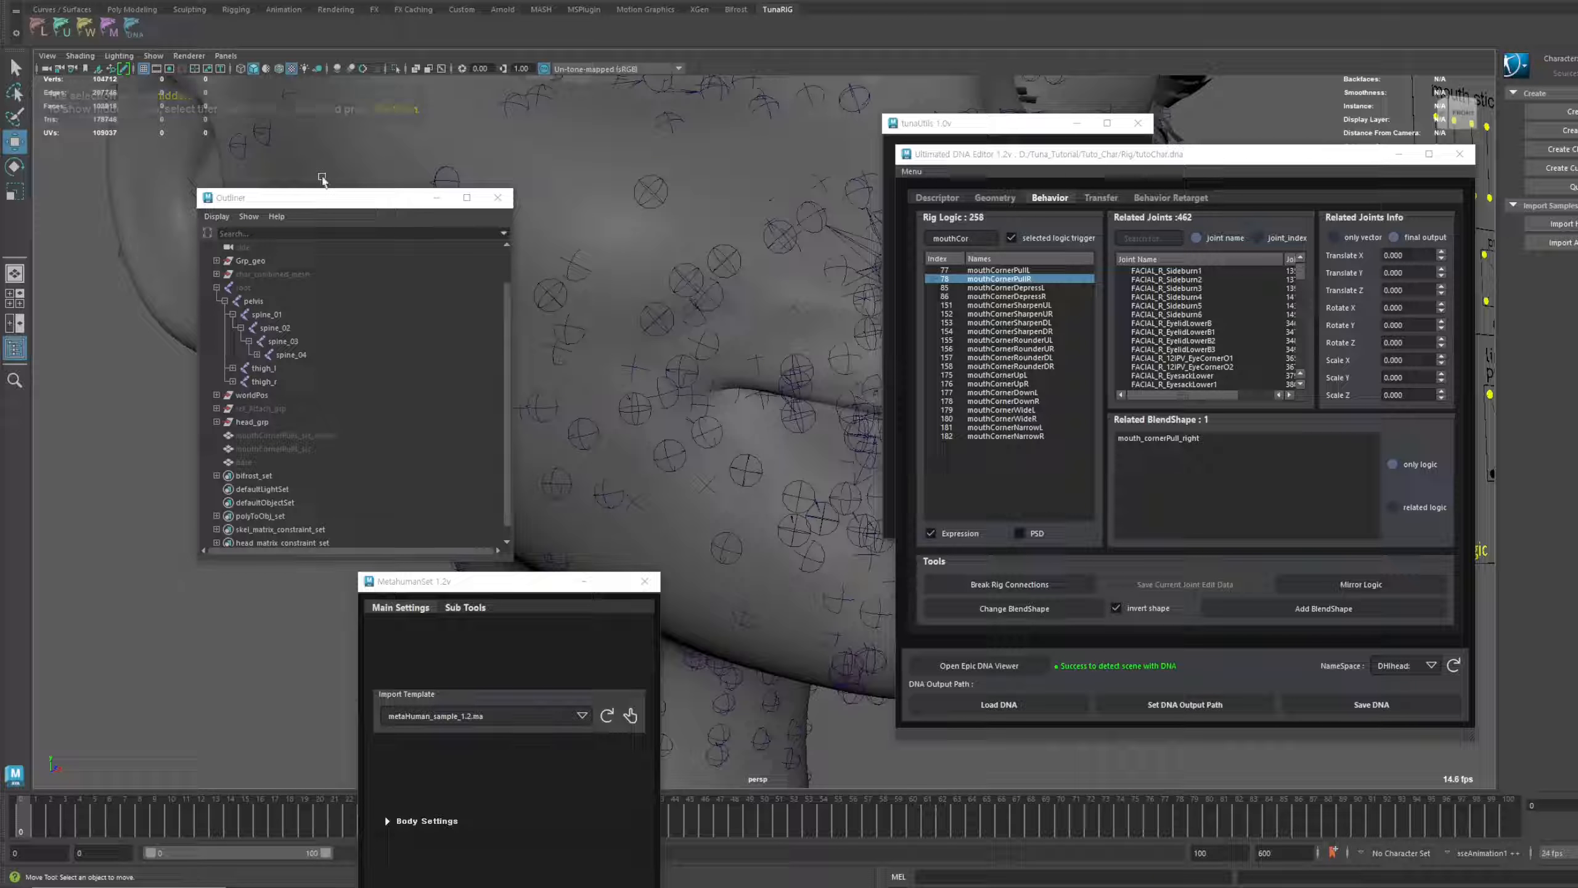
left_click(79, 56)
left_click(100, 189)
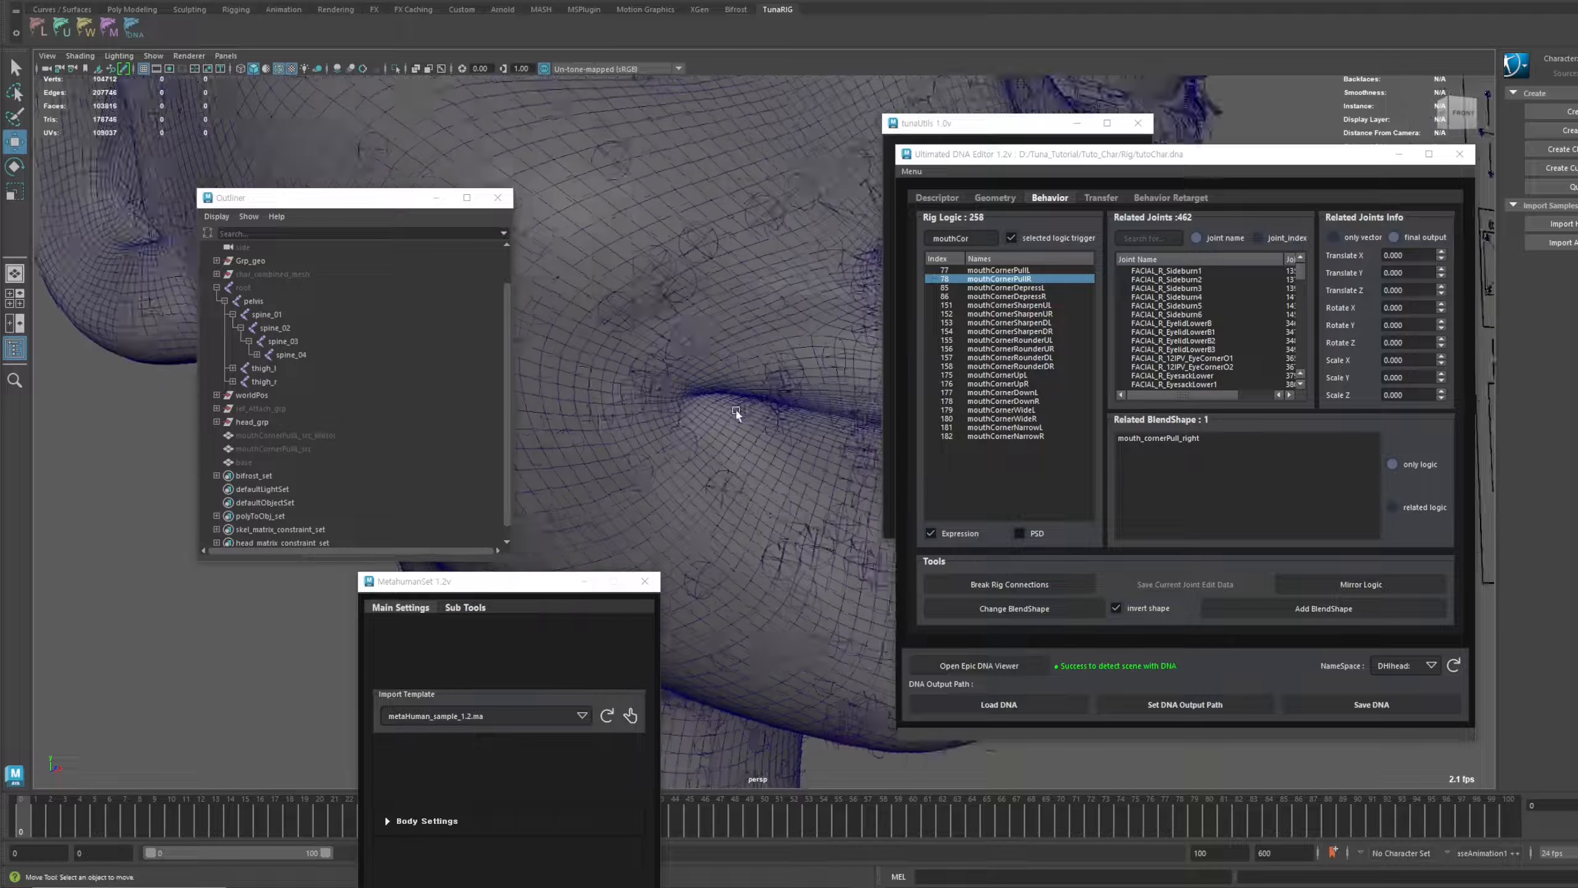
middle_click_drag(733, 409, 722, 358, "alt")
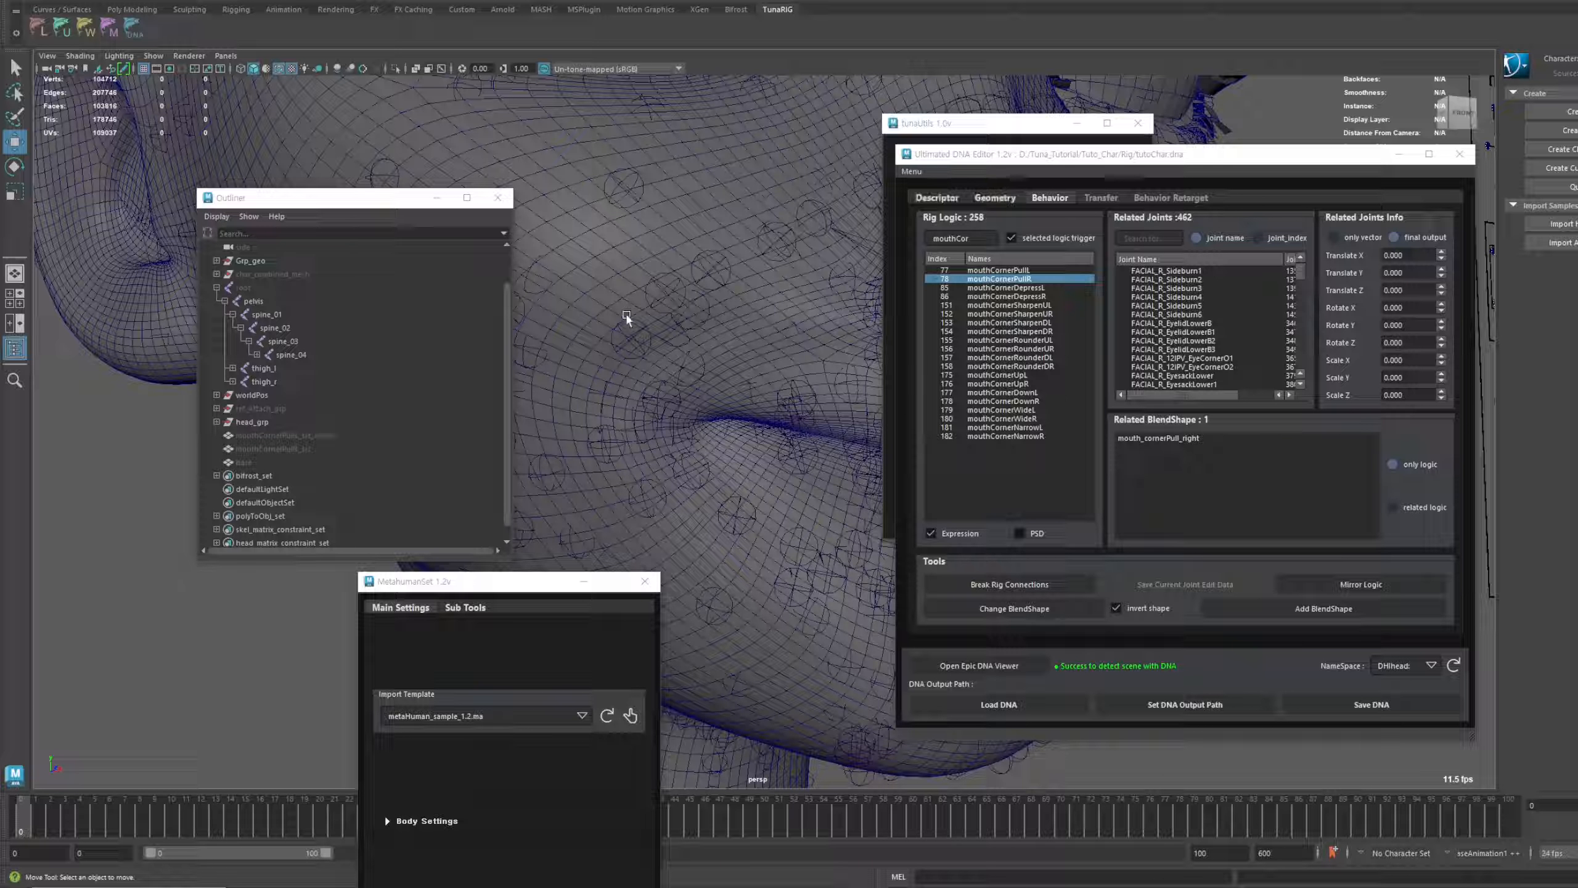
Select the mouth_cornerPull_right blendshape and set the DNA output path to tutoChar.dna in the Rig folder
left_click(1170, 439)
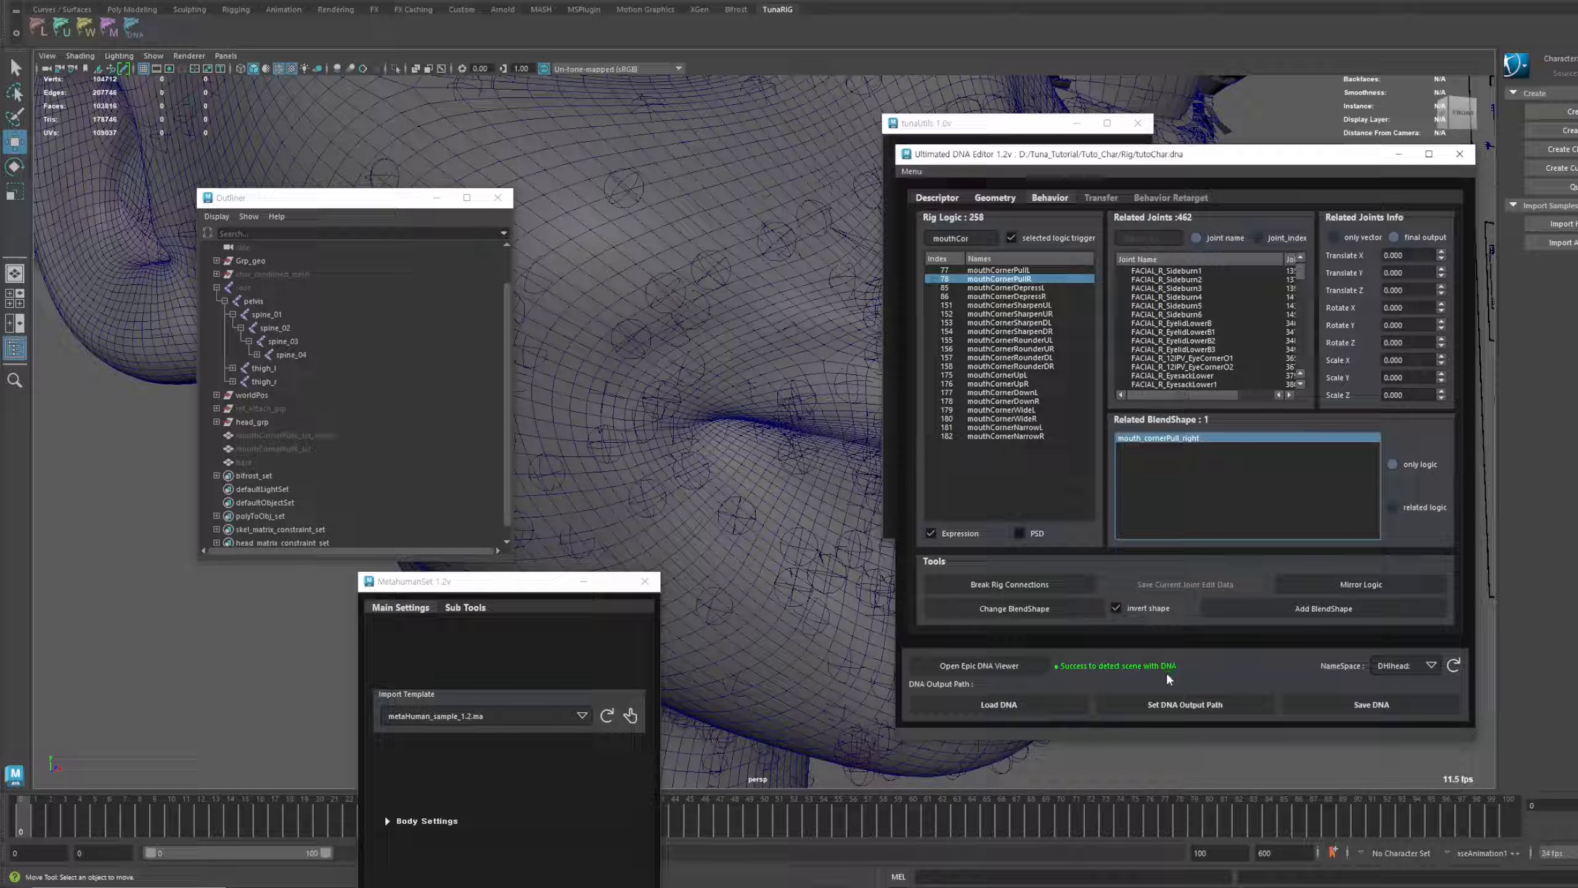
left_click(1157, 705)
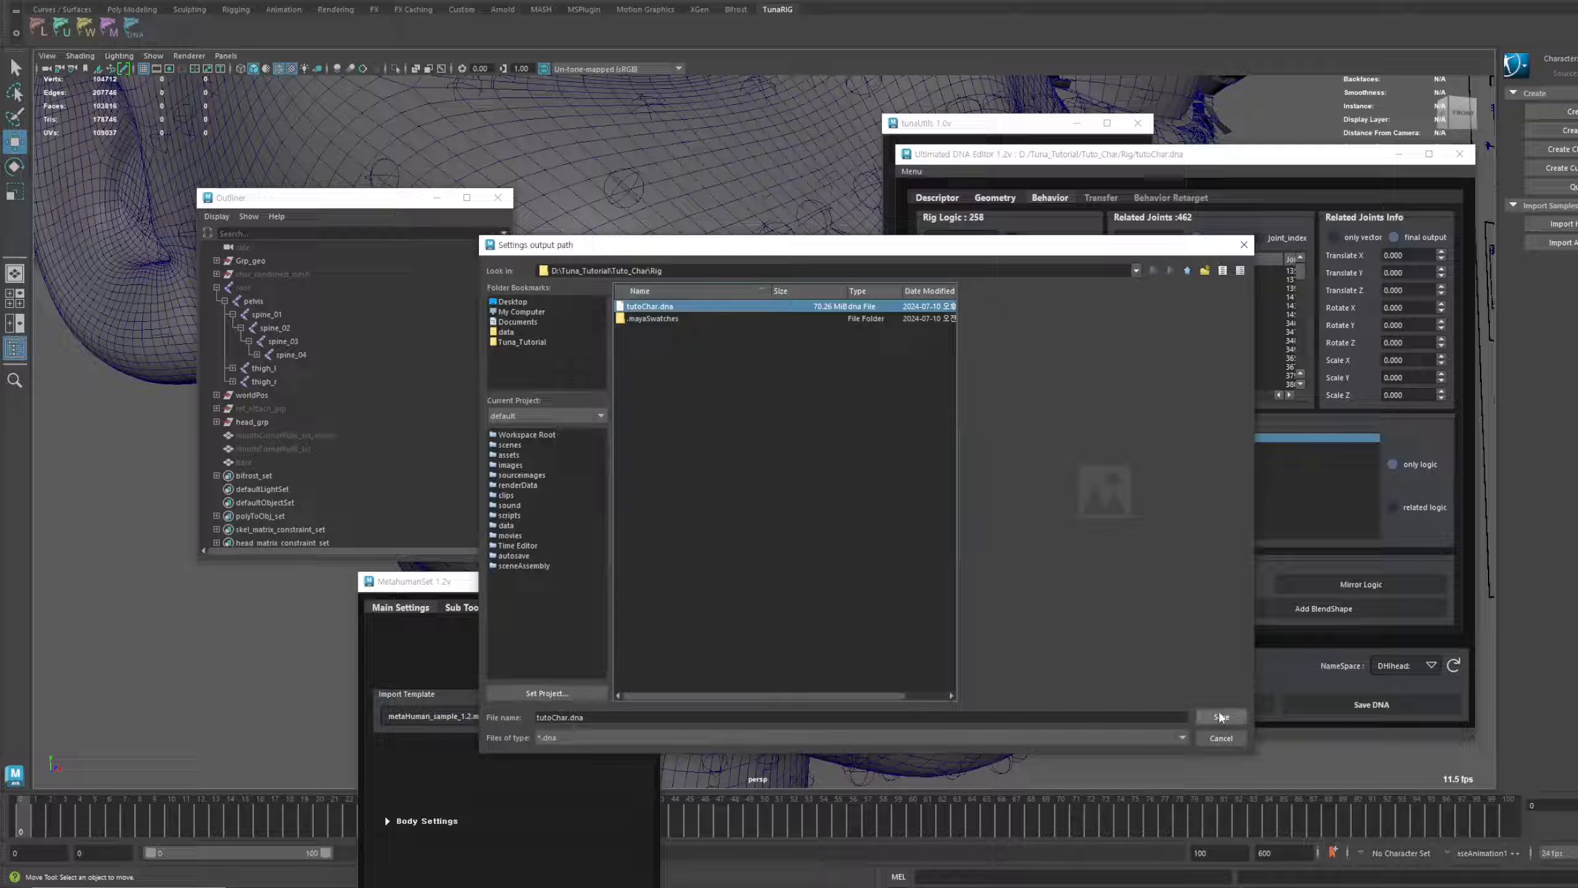
left_click(1220, 716)
left_click(832, 521)
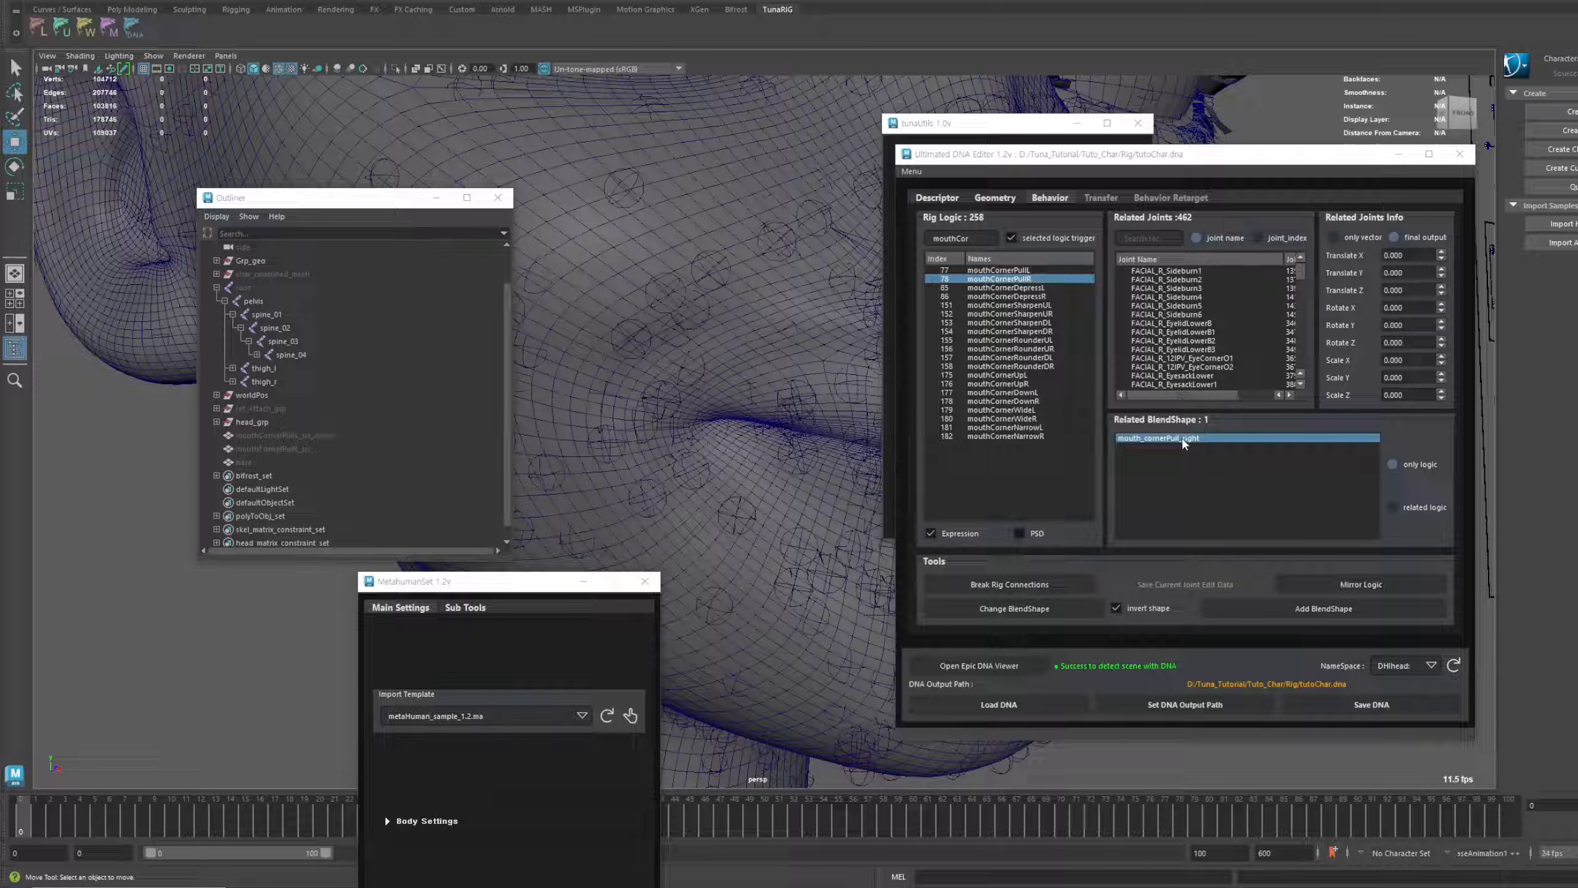
Replace the mouth_cornerPull_right blendshape with the mirrored mesh, save it to the DNA and check the face
left_click(333, 437)
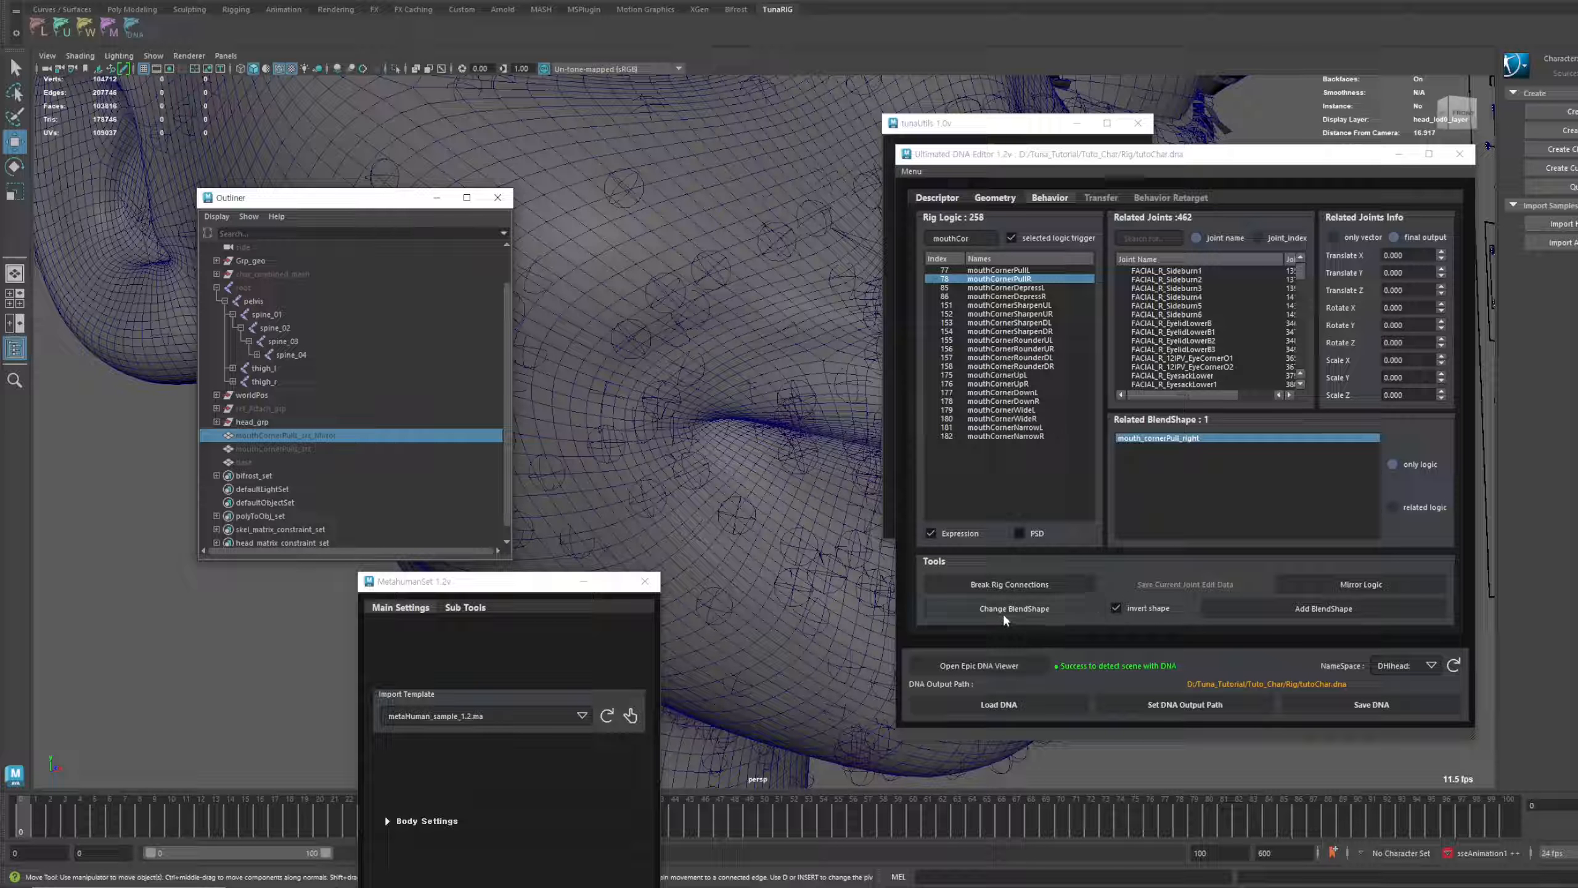
left_click(1026, 612)
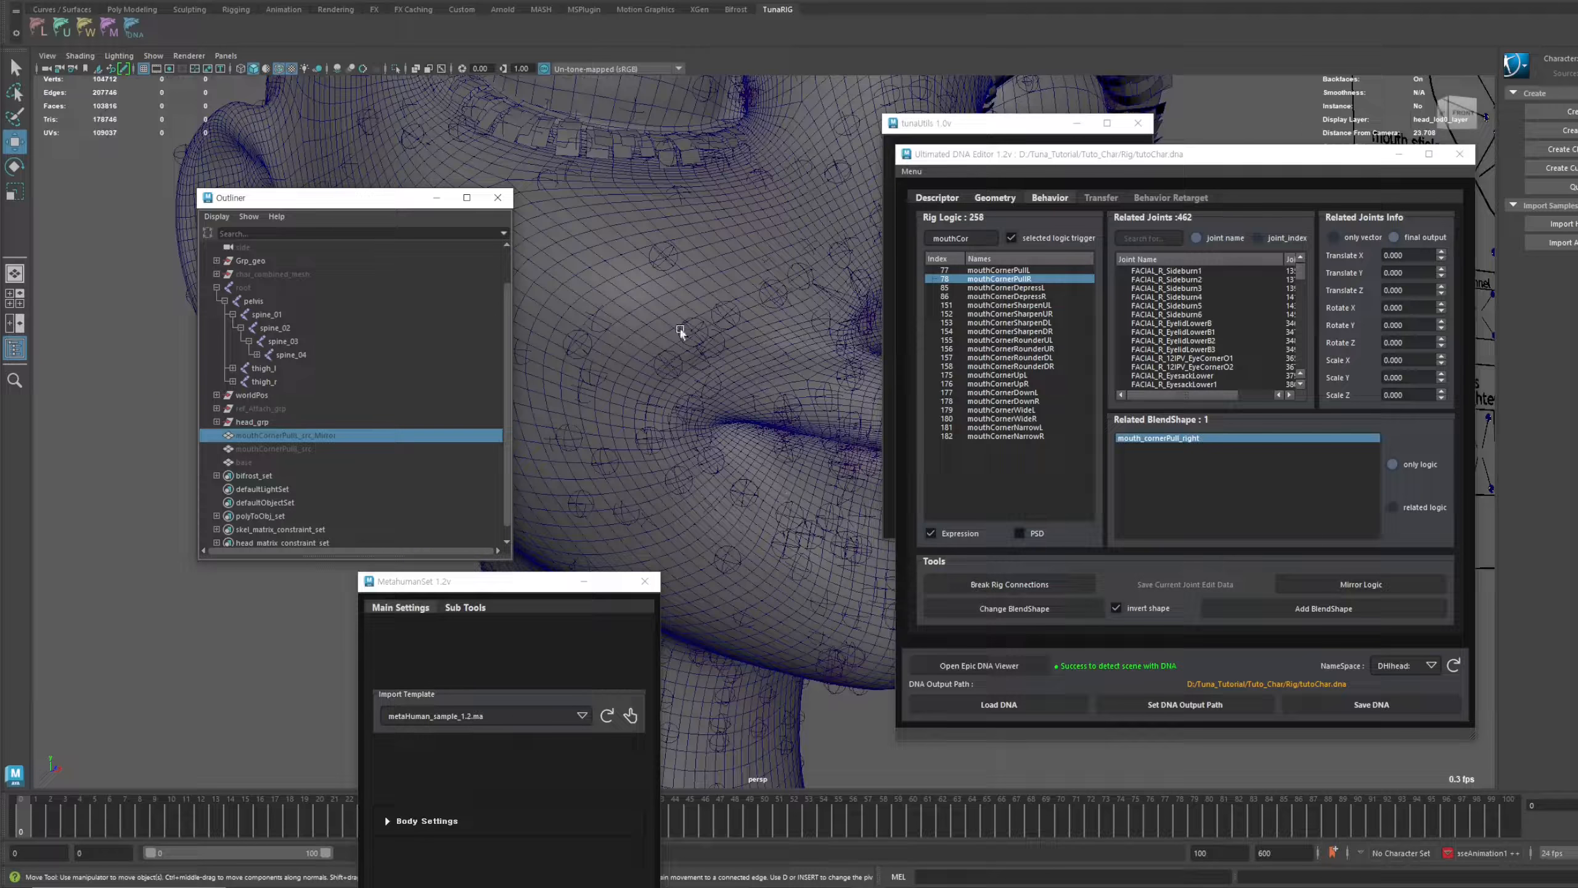
left_click(1034, 611)
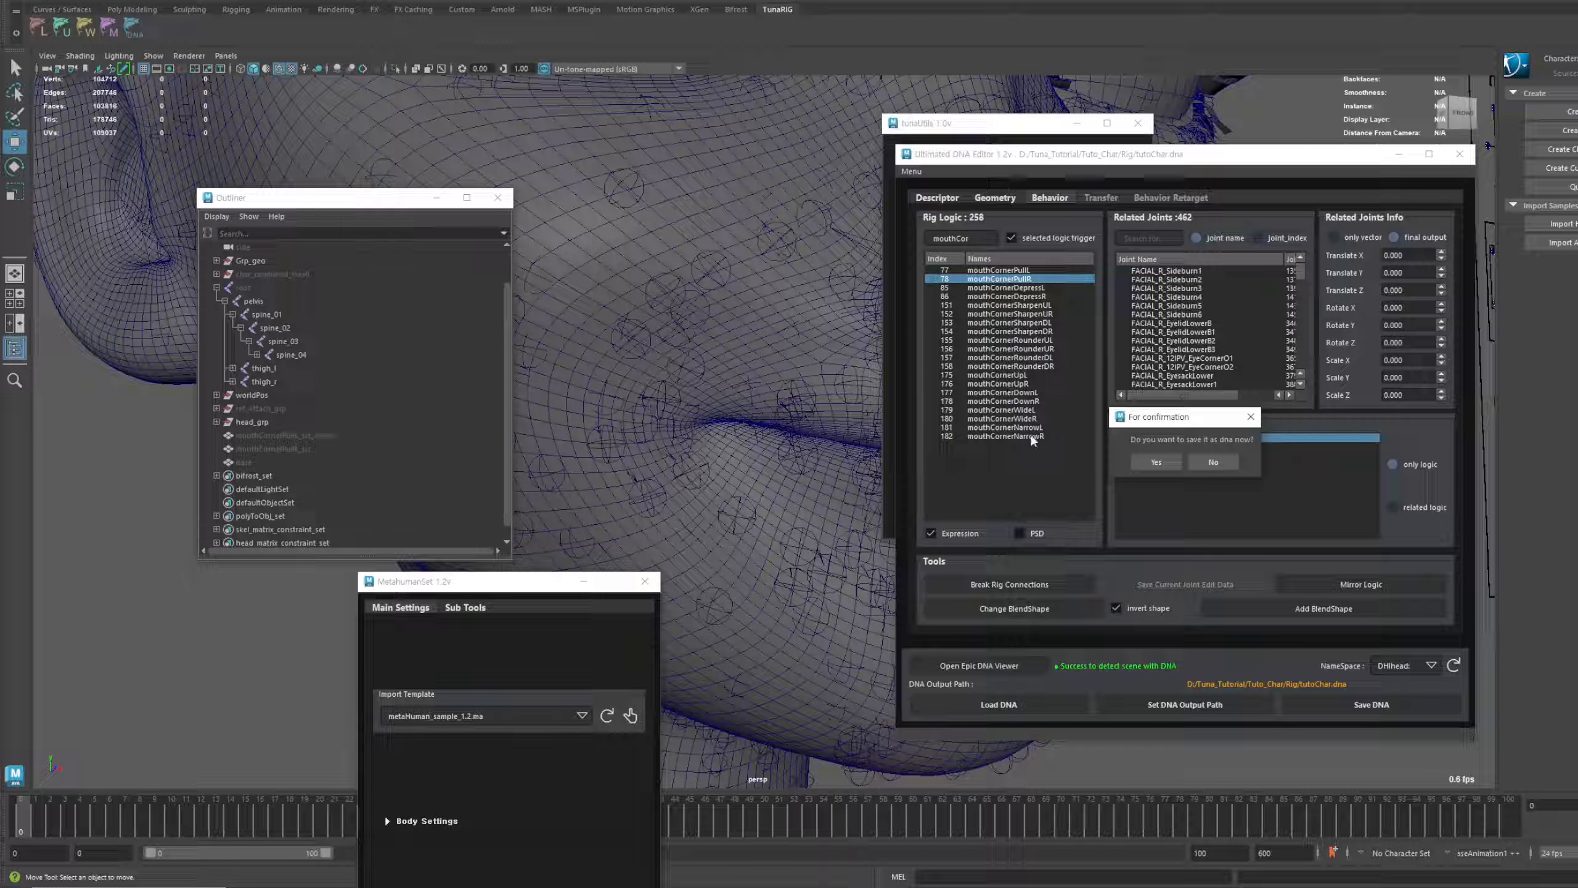
left_click_drag(1174, 424, 1035, 412)
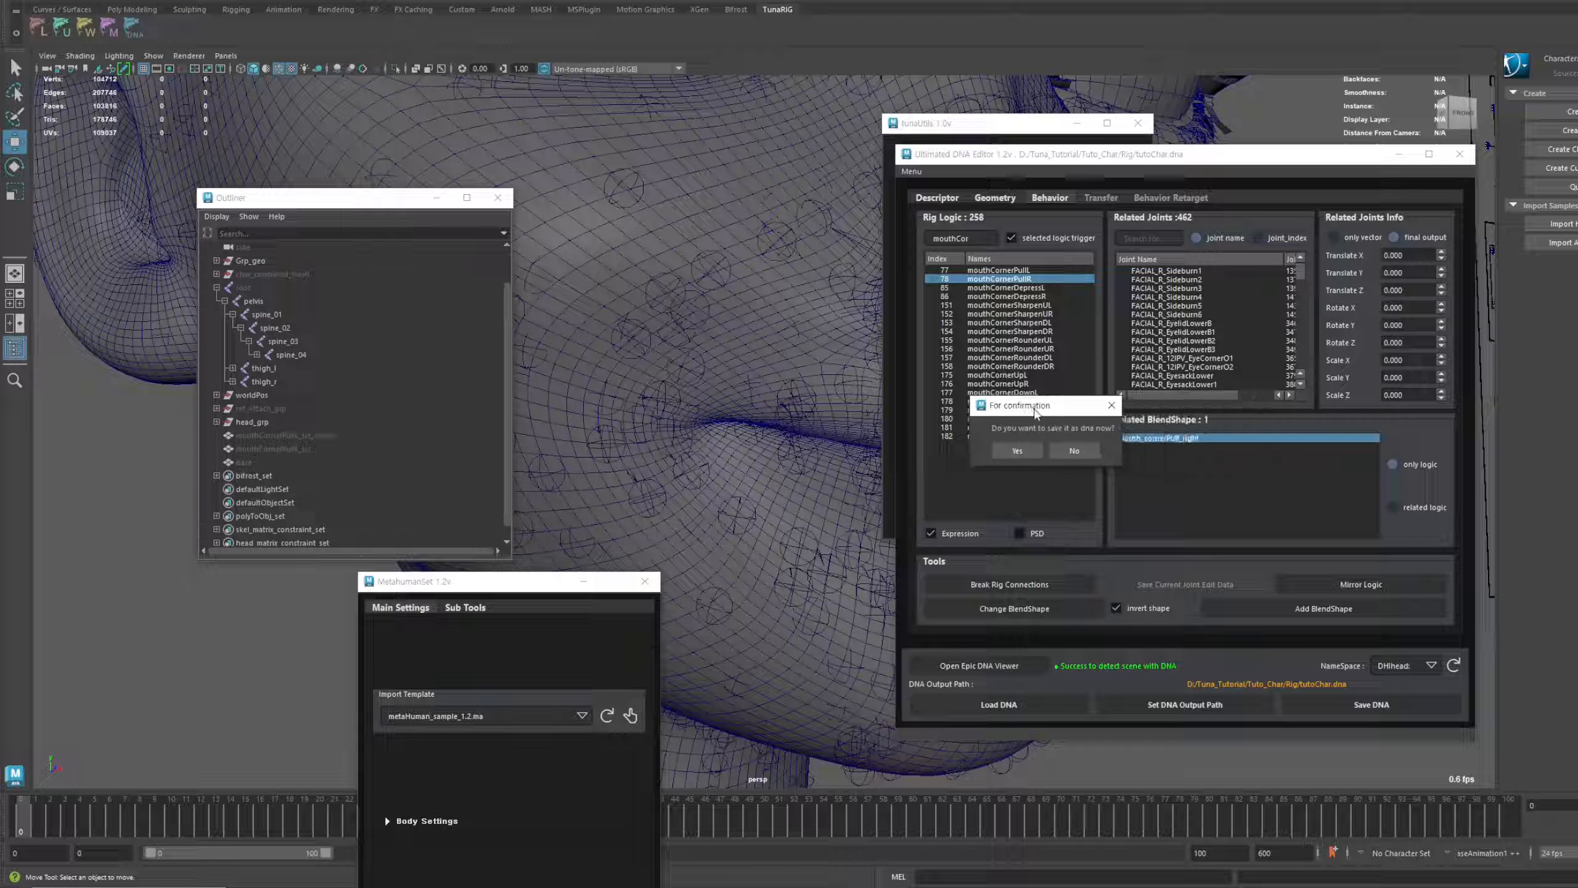
left_click(1023, 453)
left_click(1180, 469)
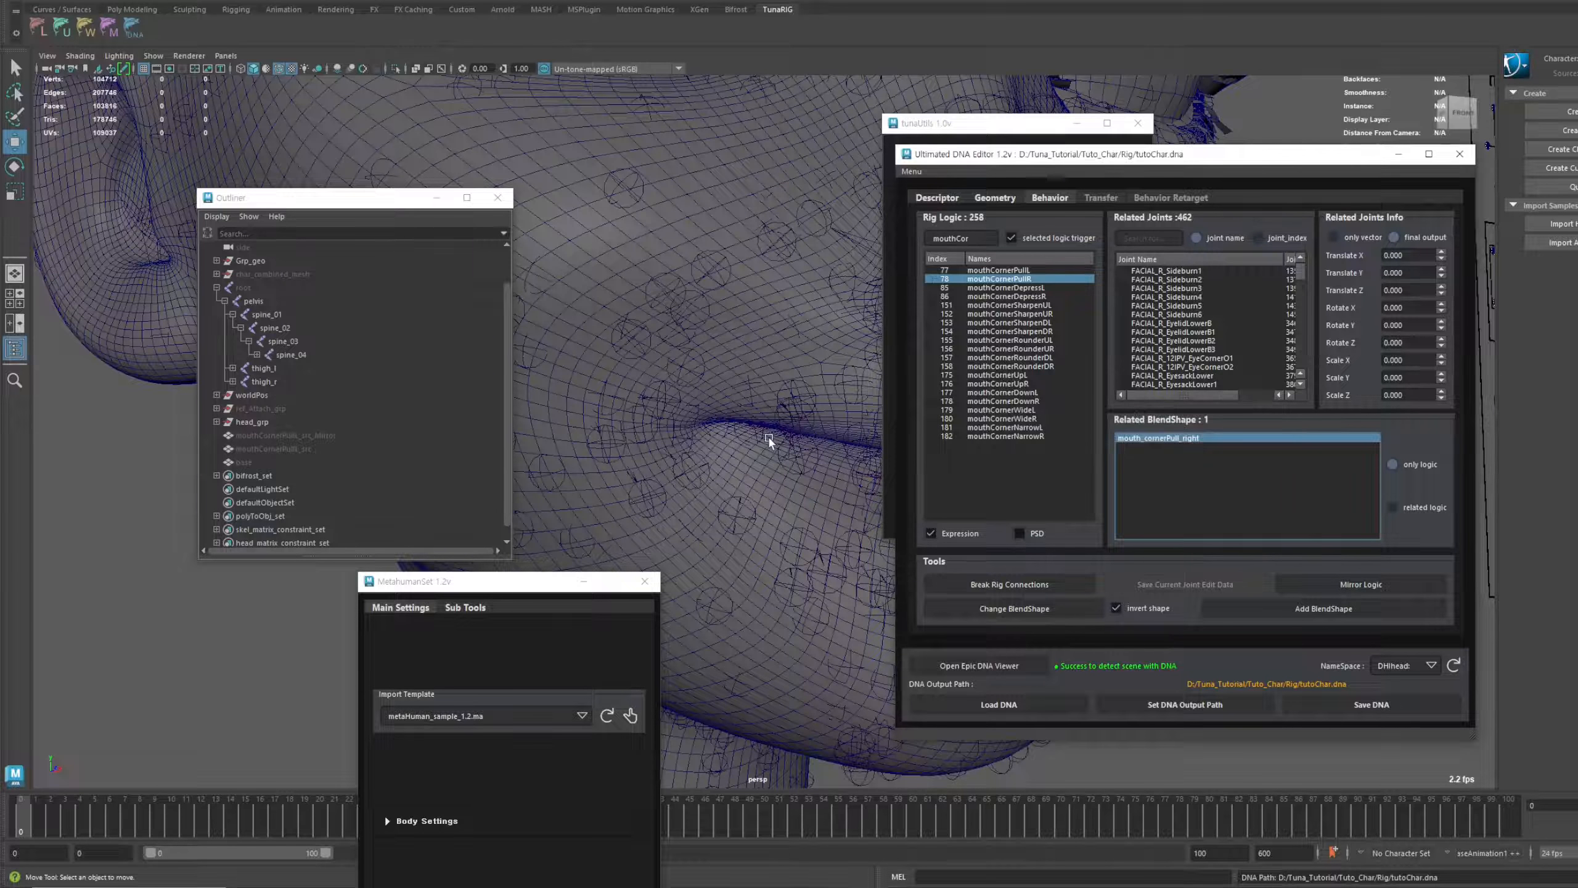
scroll(770, 438, "down", 8)
left_click_drag(789, 401, 768, 391, "alt")
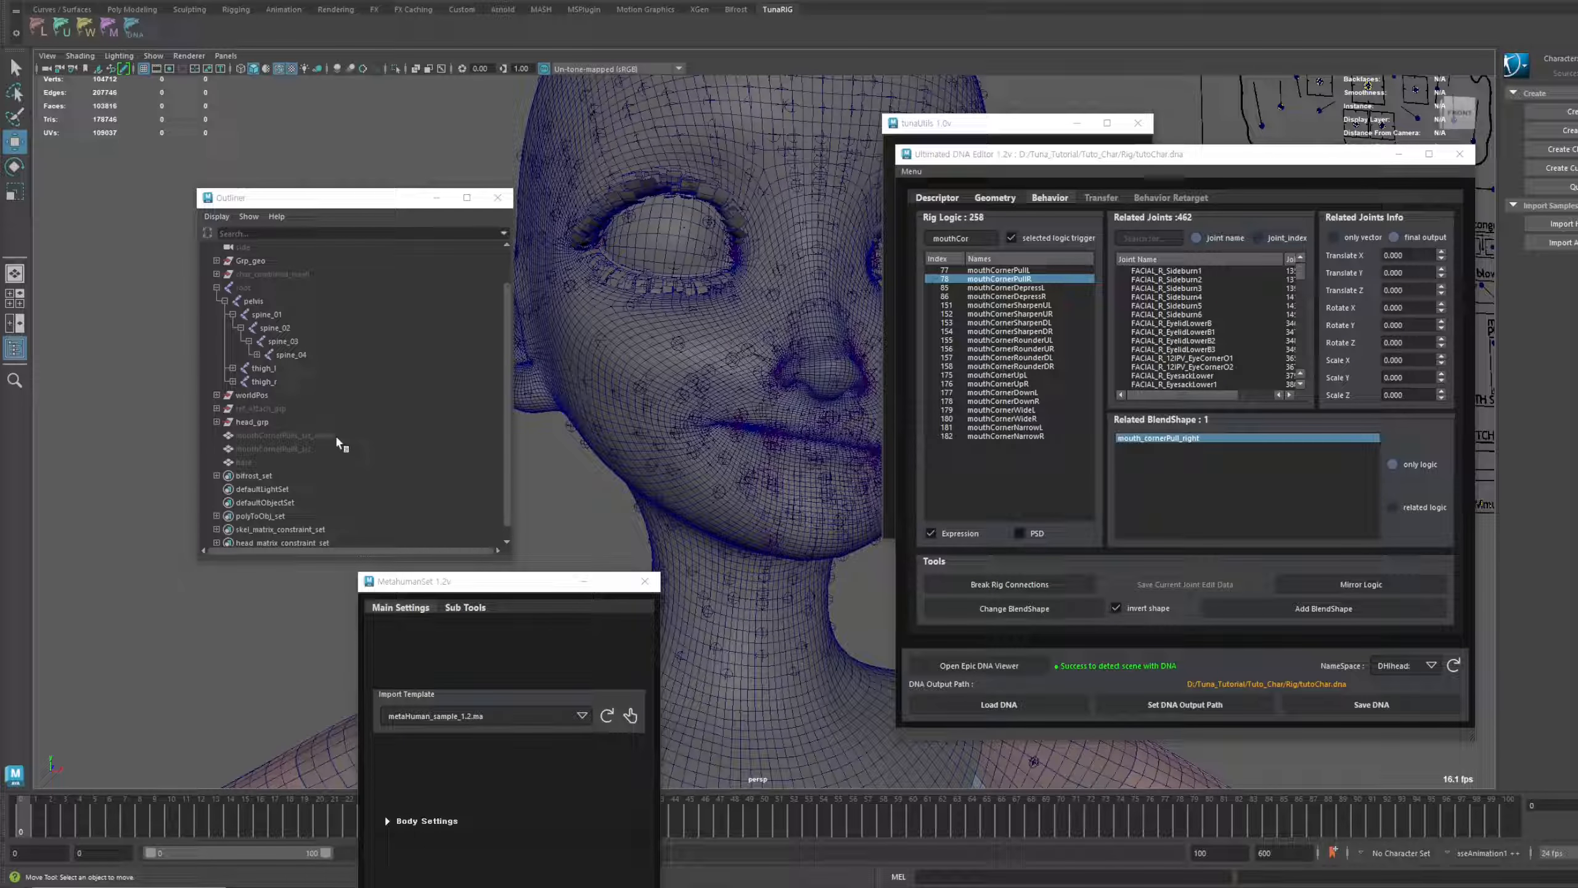
scroll(735, 429, "up", 3)
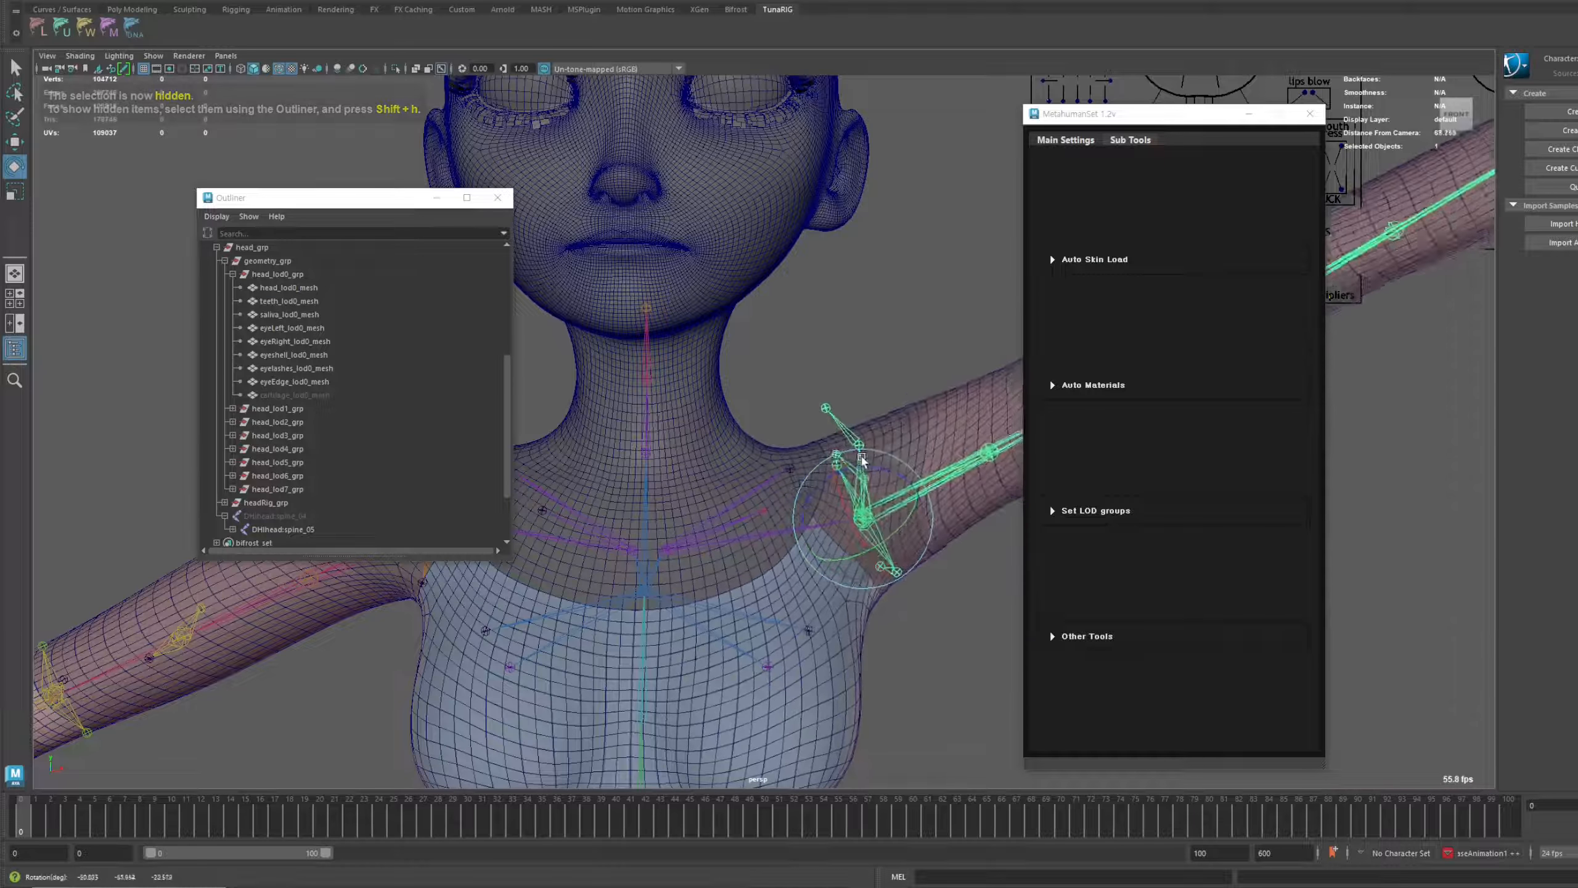
Rotate the upper arm joint to raise the arm and inspect the shoulder seam up close
left_click_drag(873, 457, 887, 442)
middle_click_drag(888, 442, 825, 384, "alt")
right_click_drag(771, 283, 846, 429, "alt")
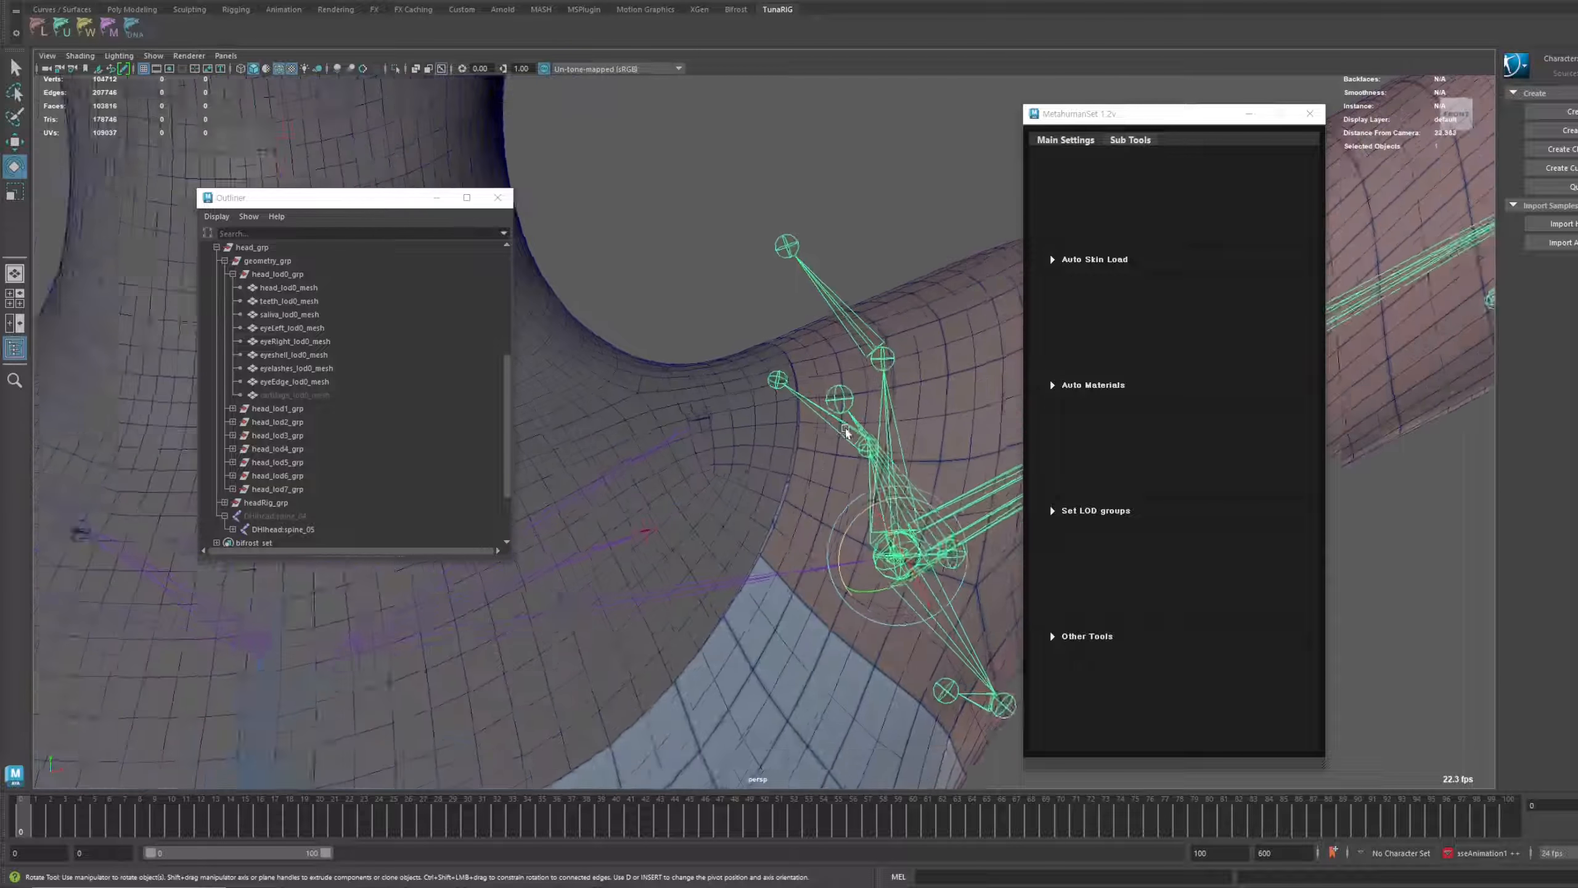
right_click_drag(823, 357, 833, 539, "alt")
middle_click_drag(833, 540, 800, 428, "alt")
right_click_drag(800, 427, 835, 449, "alt")
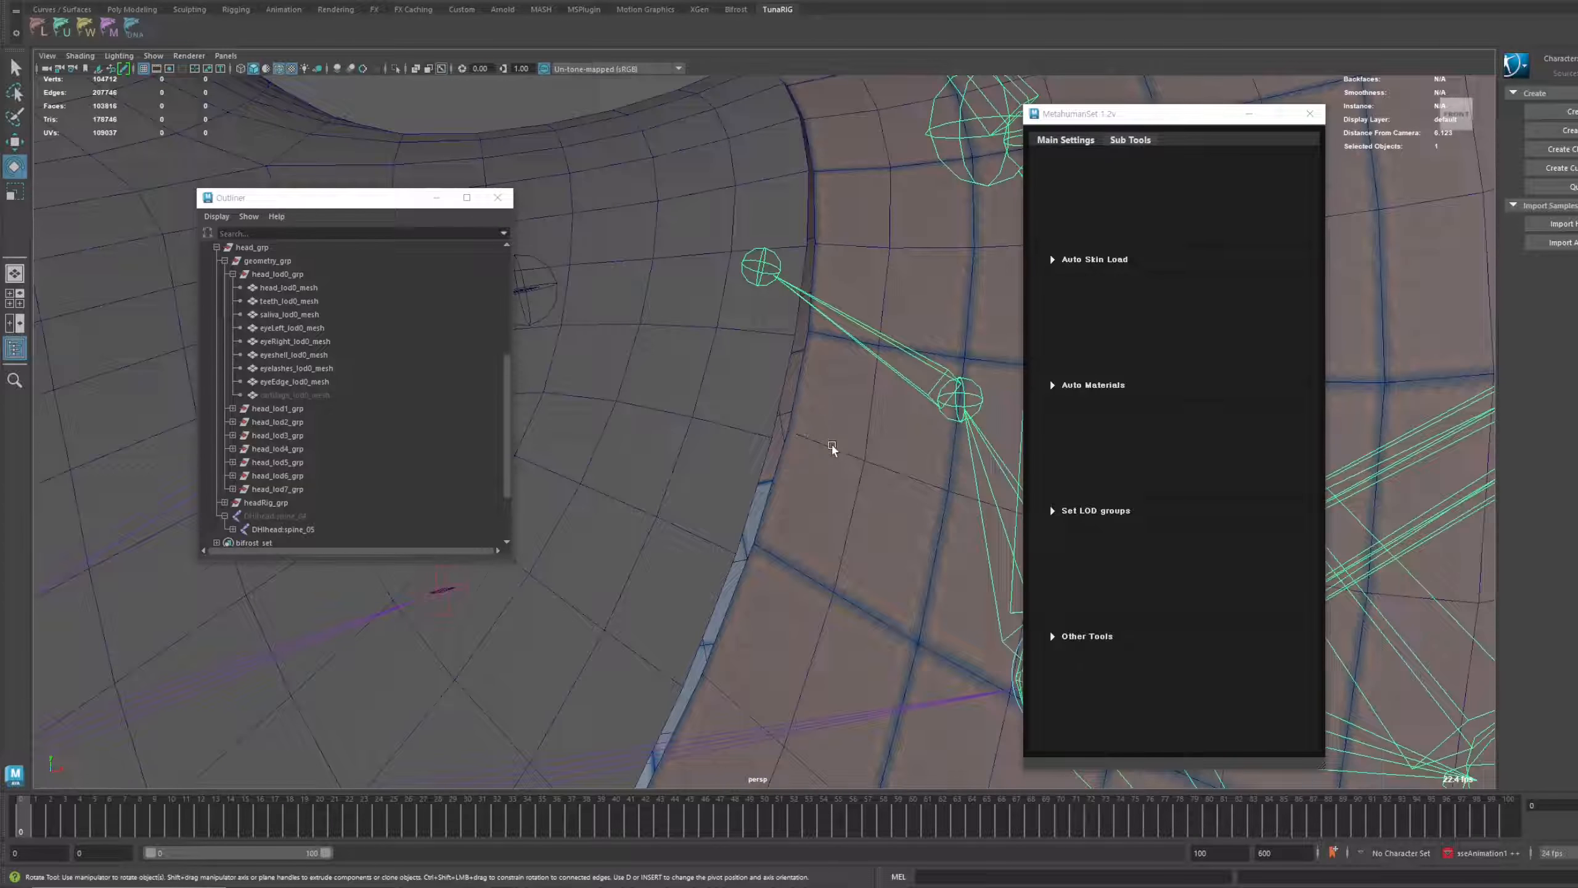
Compare the head and body meshes along the shoulder seam by selecting each in turn in shaded display
left_click(788, 457)
left_click(712, 430)
left_click(818, 451)
left_click(758, 441)
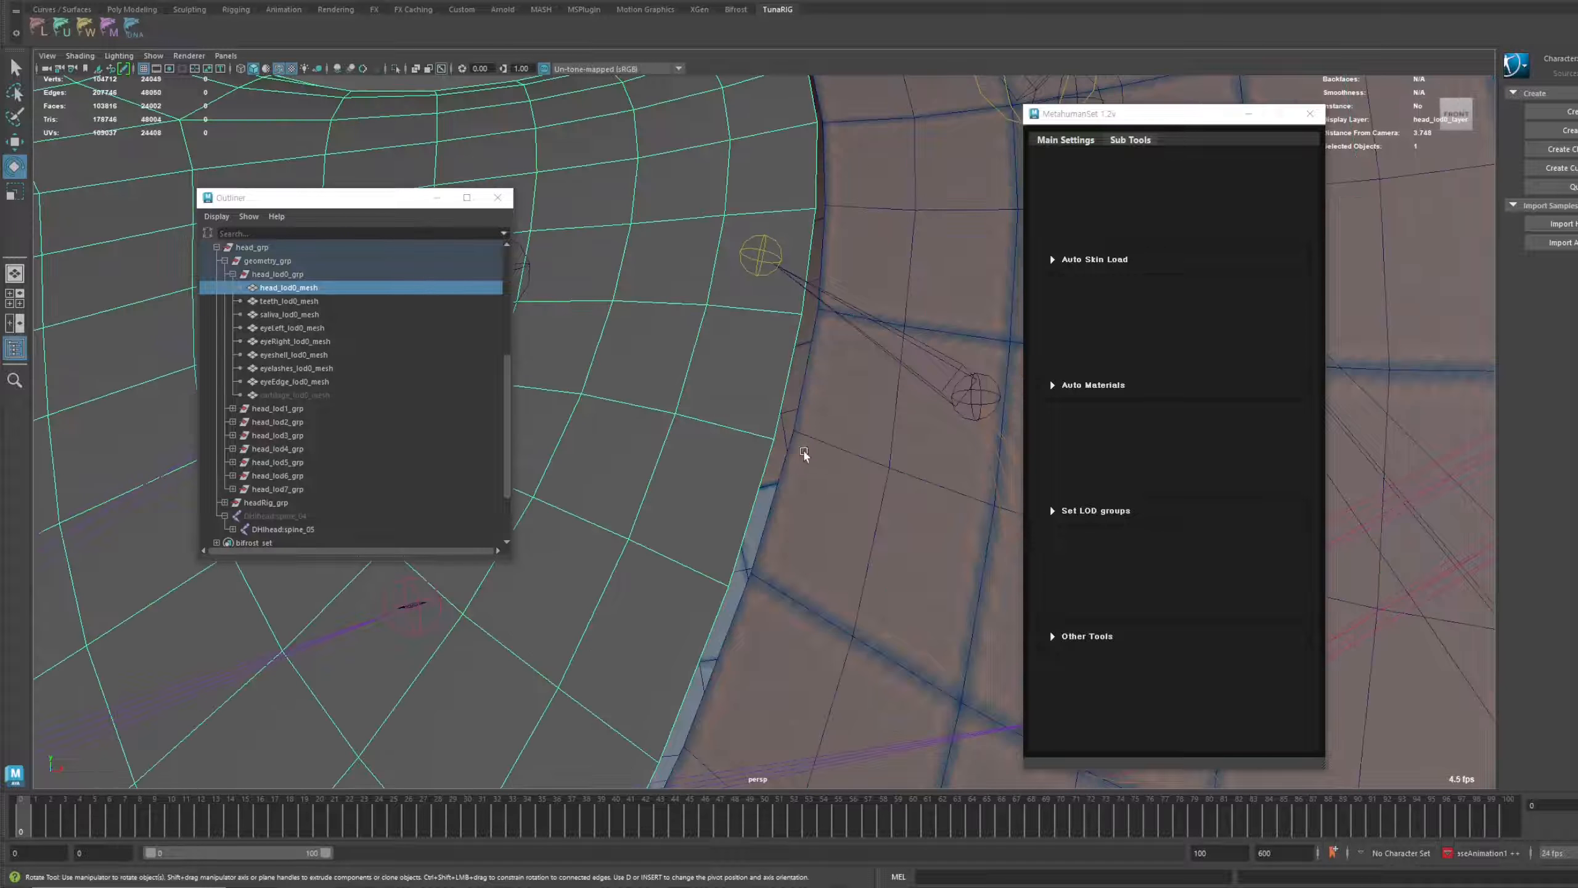
left_click(808, 442)
key("5")
left_click(747, 455)
left_click(797, 458)
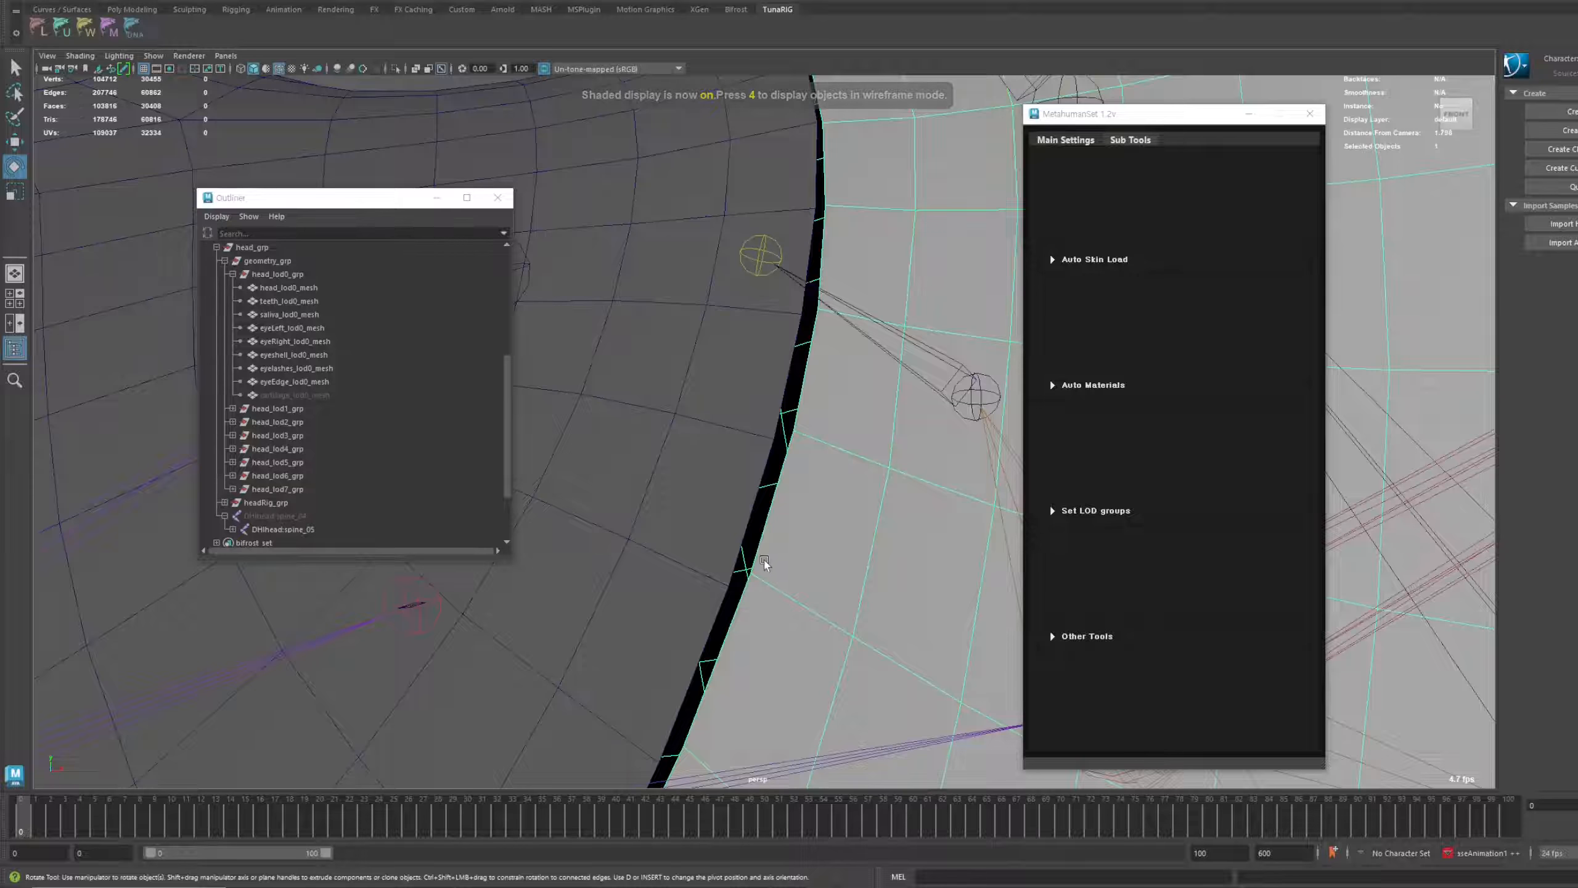
Restore textured display, clear the selection and view the whole raised shoulder
scroll(764, 560, "down", 2)
key("6")
scroll(756, 529, "down", 3)
left_click(684, 212)
scroll(738, 328, "down", 2)
scroll(738, 328, "down", 6)
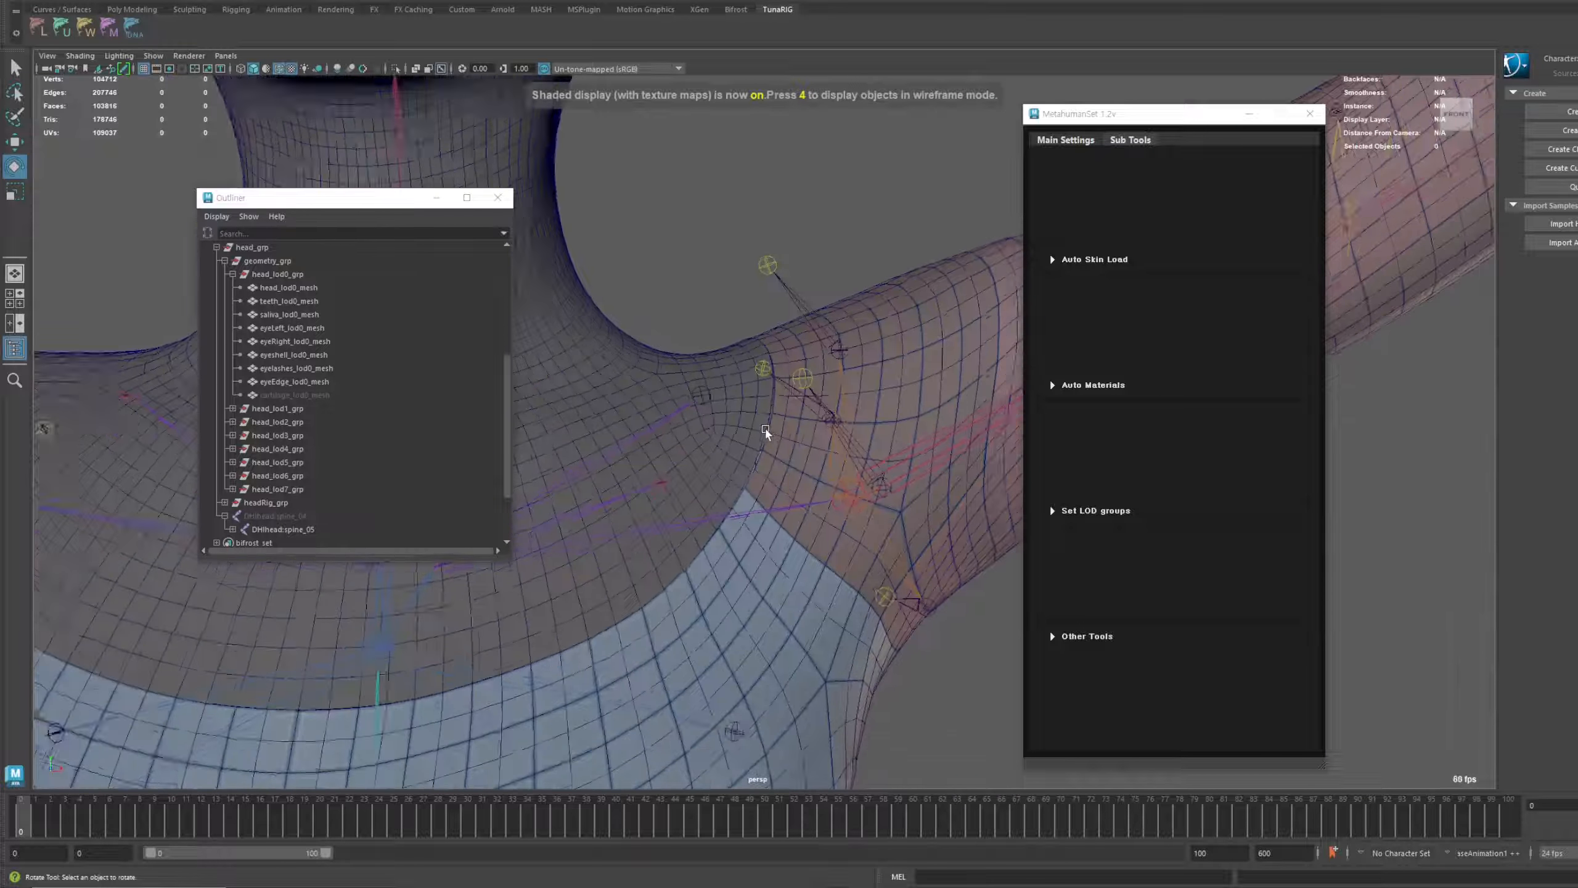
scroll(836, 407, "down", 2)
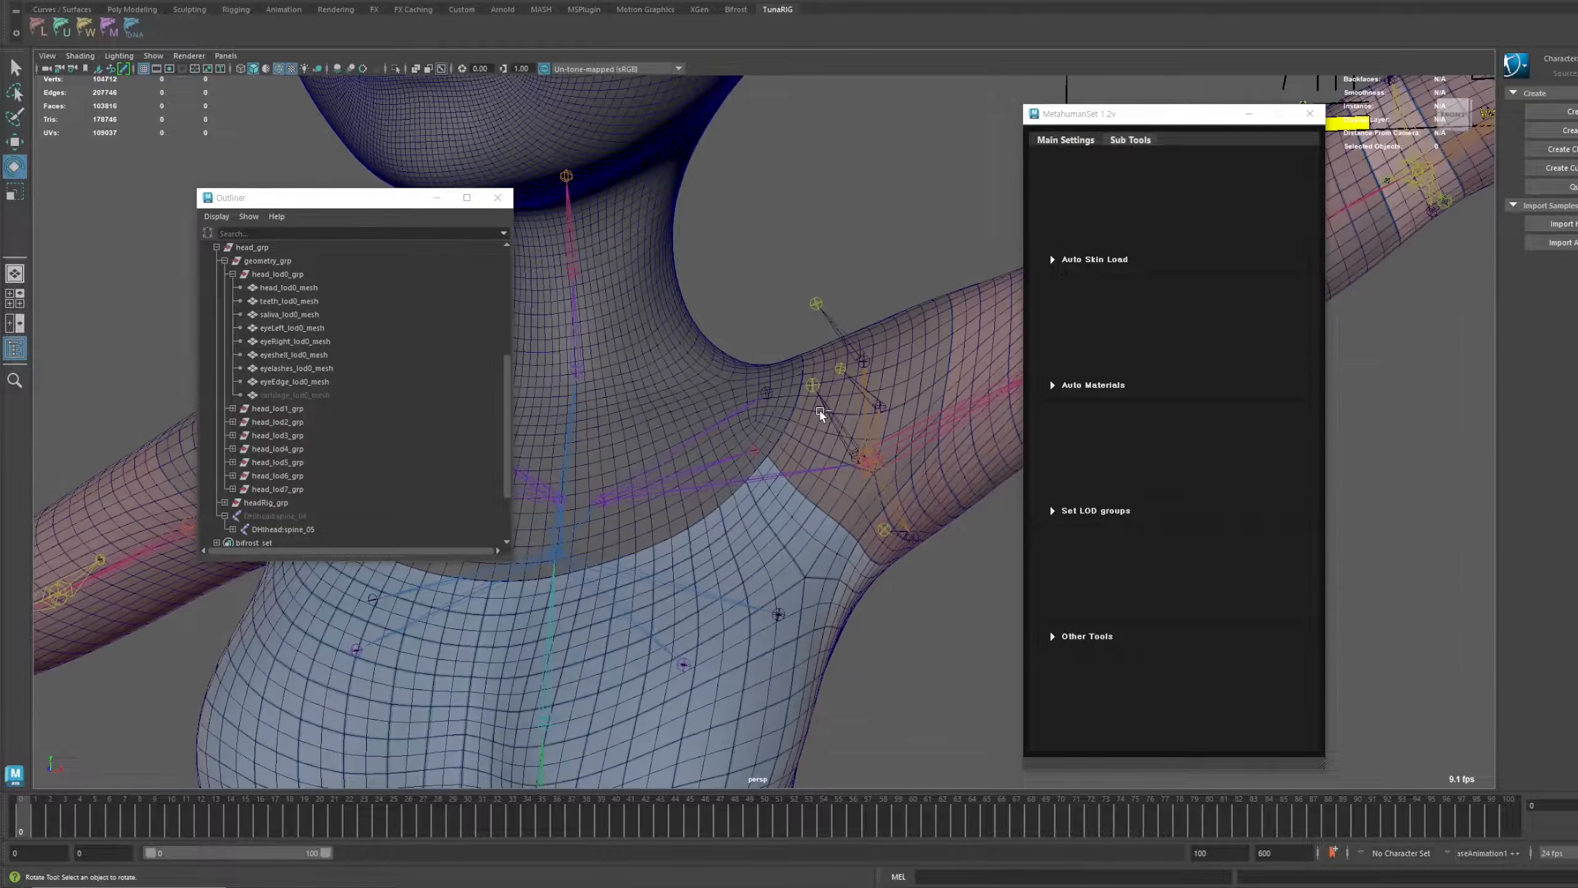
Undo the recent selections and the upper arm joint's rotation
key("ctrl+z")
key("ctrl+z")
key("ctrl+z")
key("ctrl+z")
key("ctrl+z")
key("ctrl+z")
key("ctrl+z")
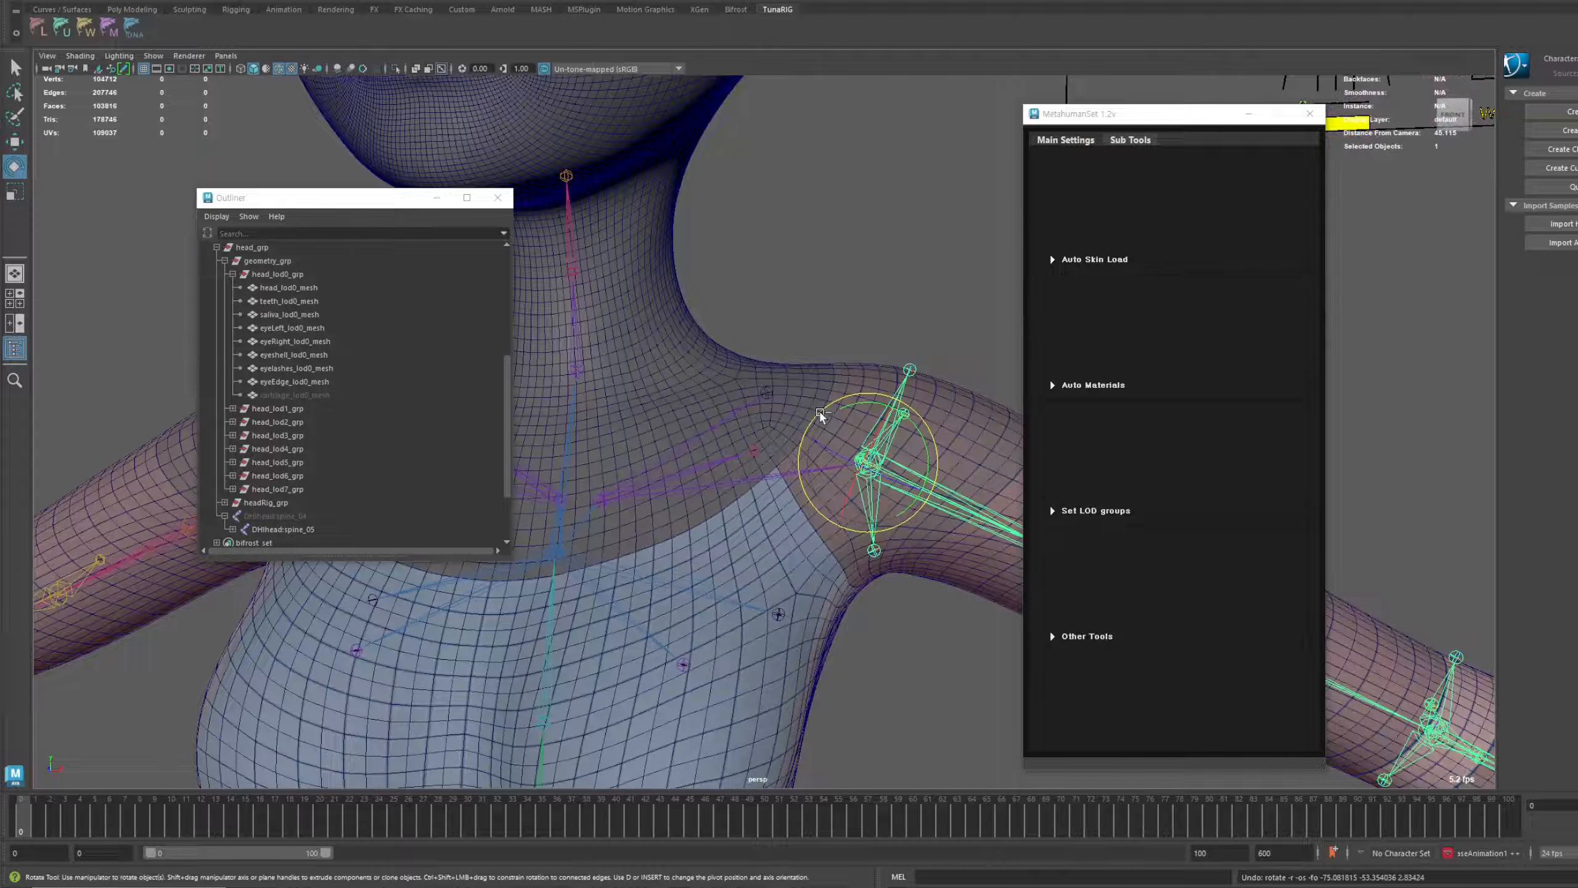
Rotate the clavicle joint to raise the shoulder and inspect the deformation where head and body meshes meet
scroll(808, 411, "down", 3)
left_click_drag(793, 405, 817, 397, "alt")
left_click(821, 344)
scroll(705, 451, "up", 1)
left_click(696, 452)
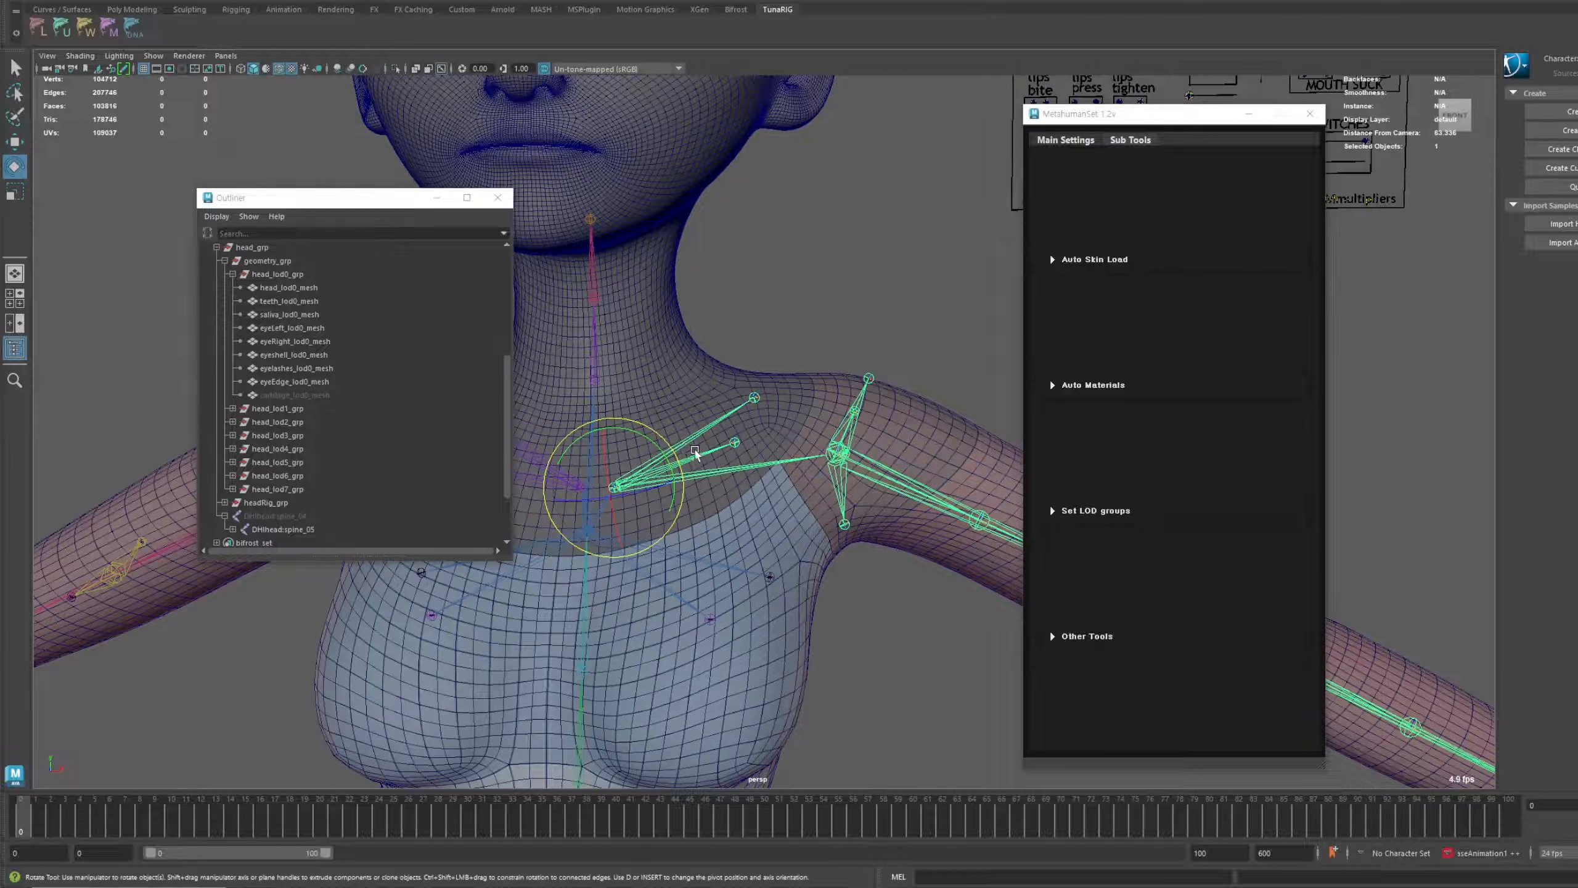
left_click_drag(663, 450, 632, 426)
middle_click_drag(707, 347, 733, 395, "alt")
scroll(734, 395, "up", 8)
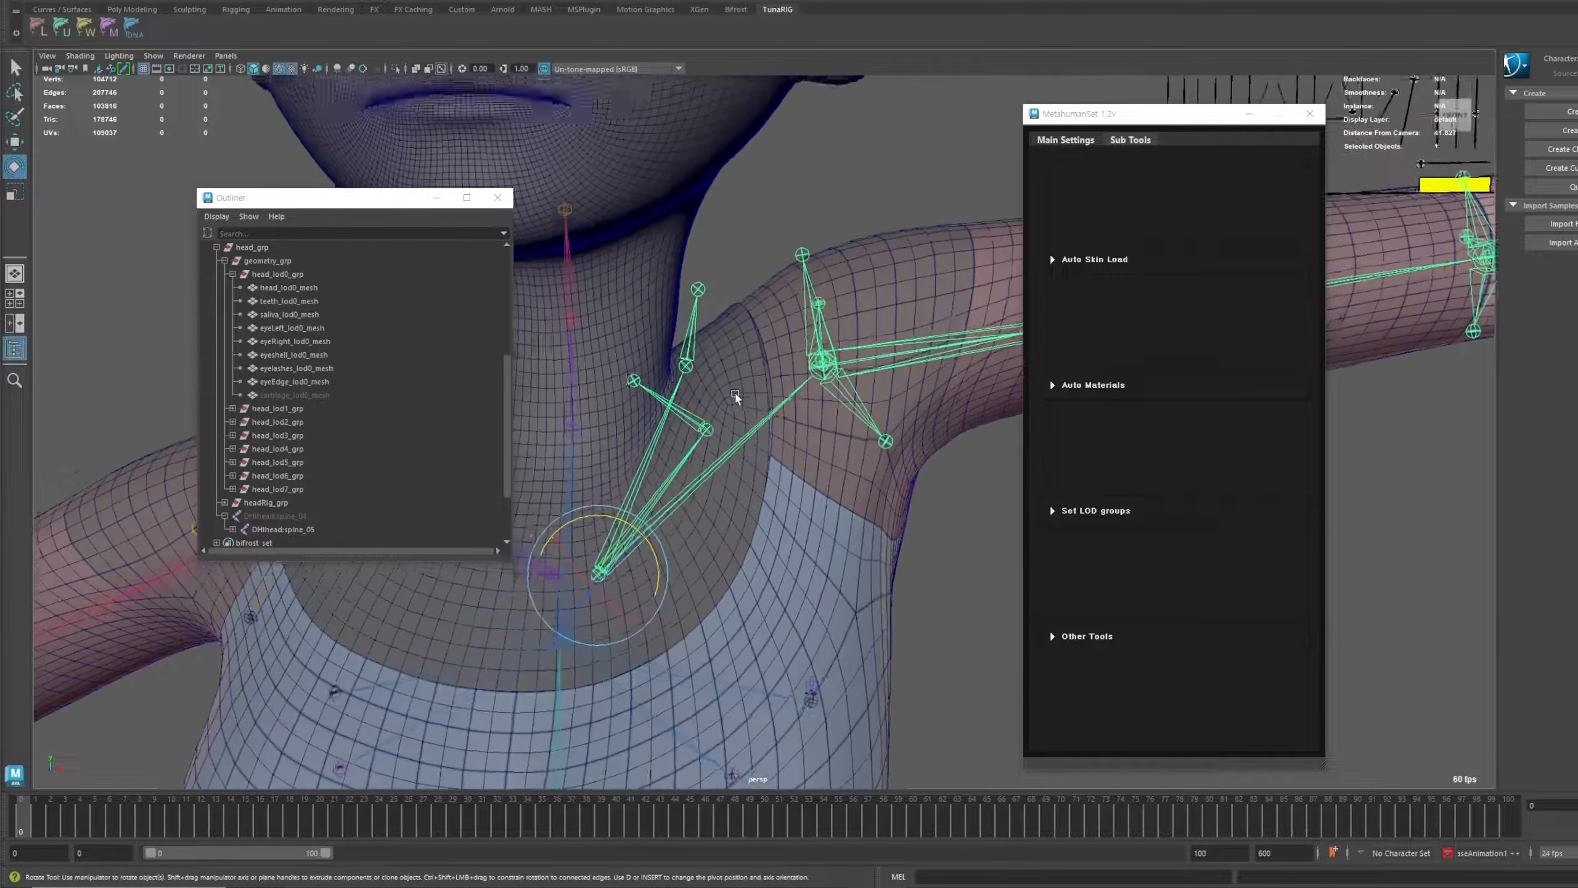
scroll(786, 371, "up", 5)
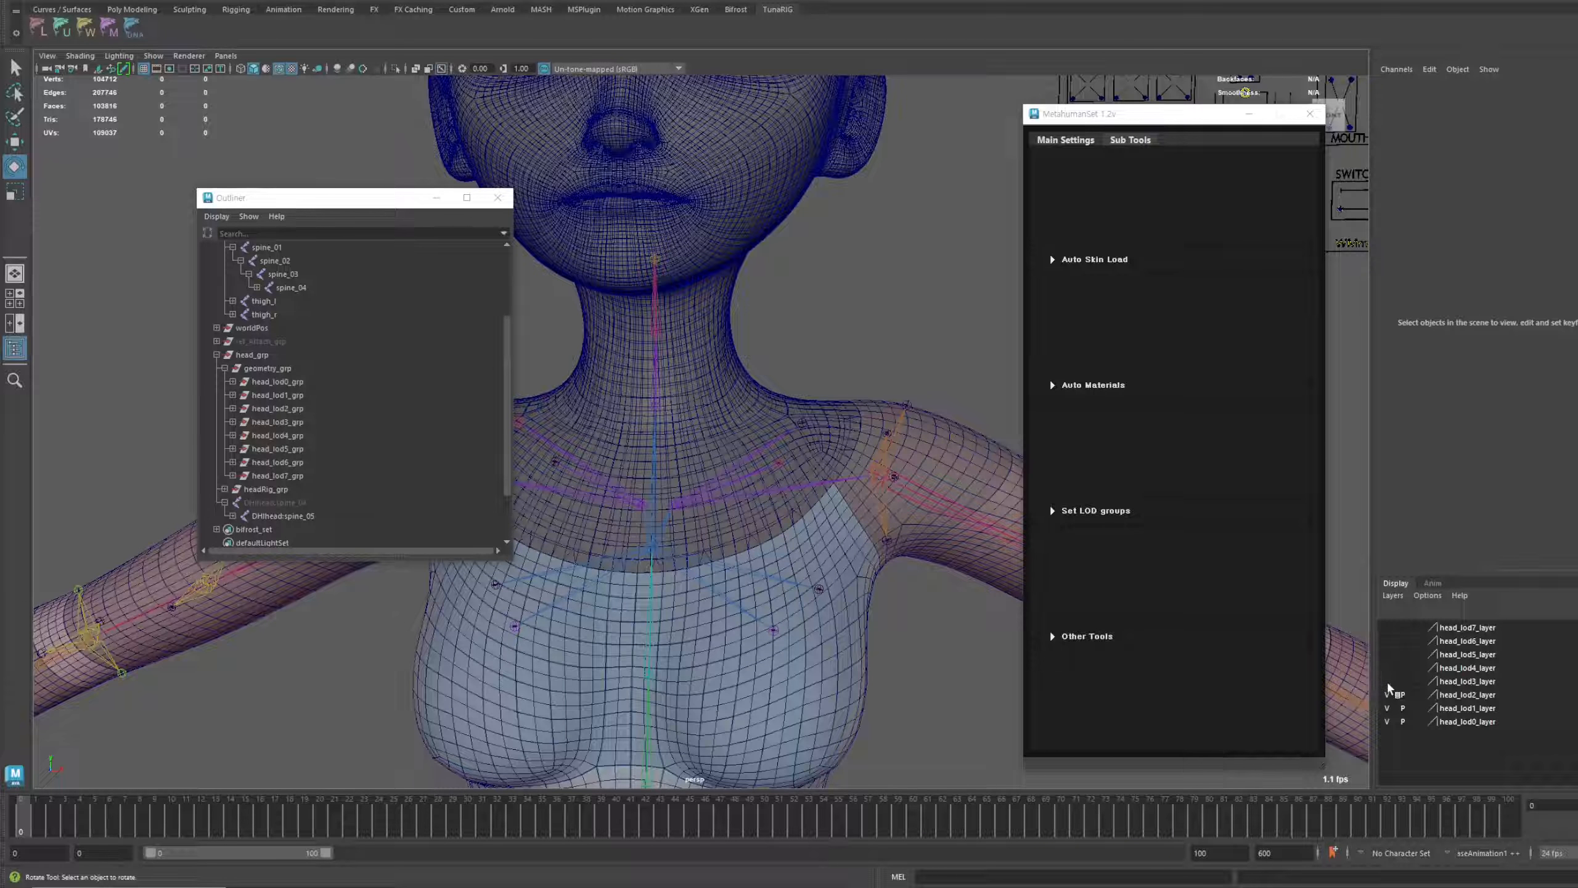
Turn on the visibility of display layers head_lod3_layer through head_lod7_layer
left_click(1388, 682)
left_click(1387, 669)
left_click(1387, 655)
left_click(1388, 642)
left_click(1387, 628)
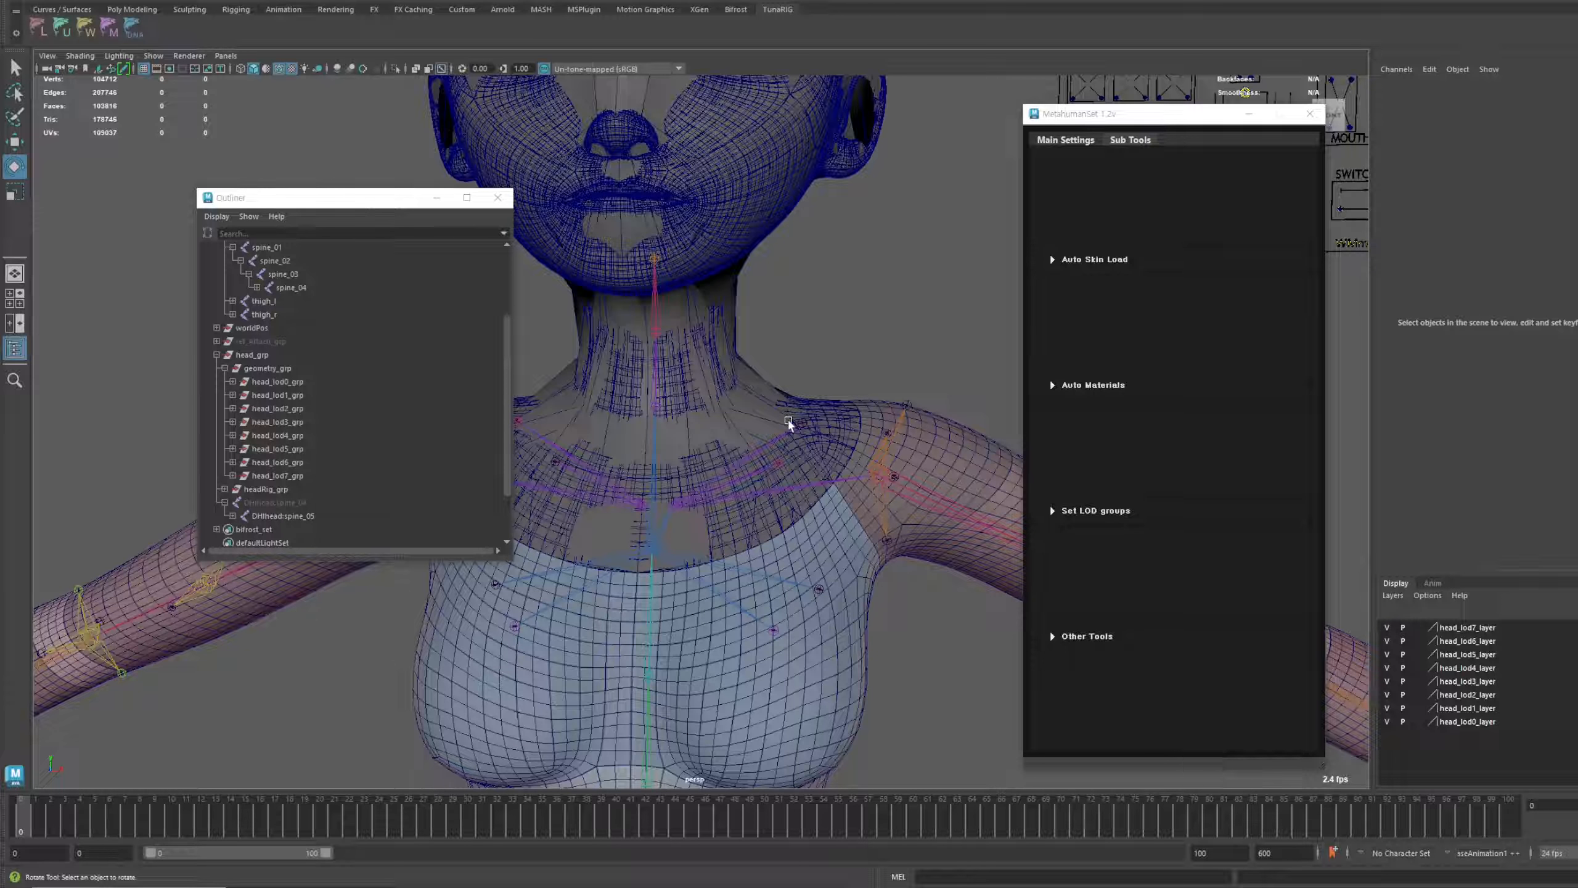
Hide the head groups from head_lod0_grp through head_lod6_grp, leaving only head_lod7_grp
left_click_drag(787, 423, 739, 450, "alt")
left_click(291, 383)
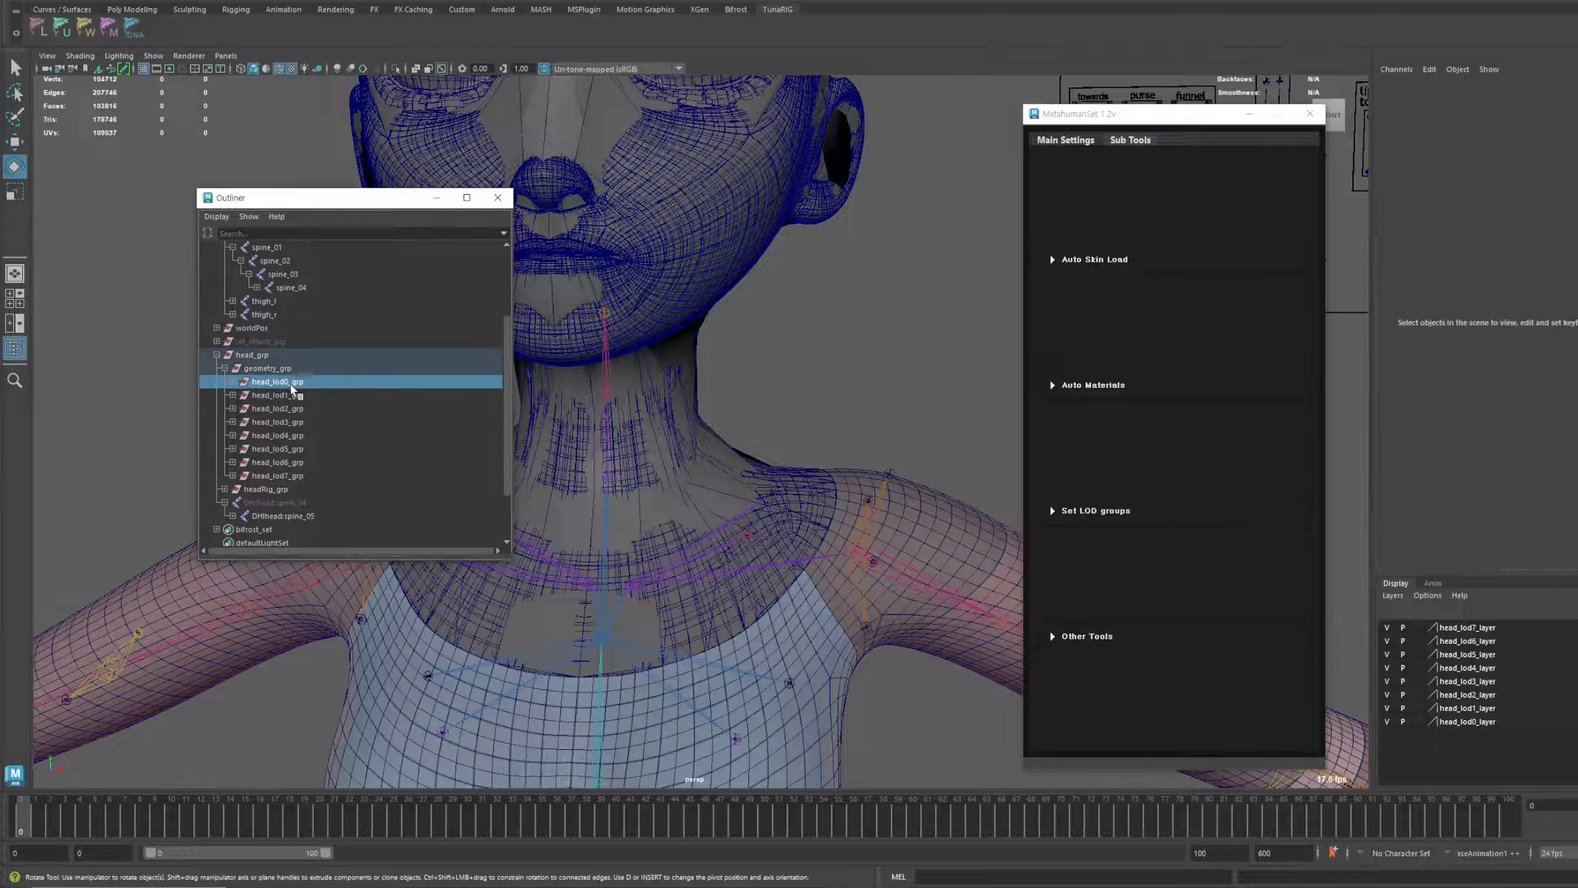
left_click(278, 462, "shift")
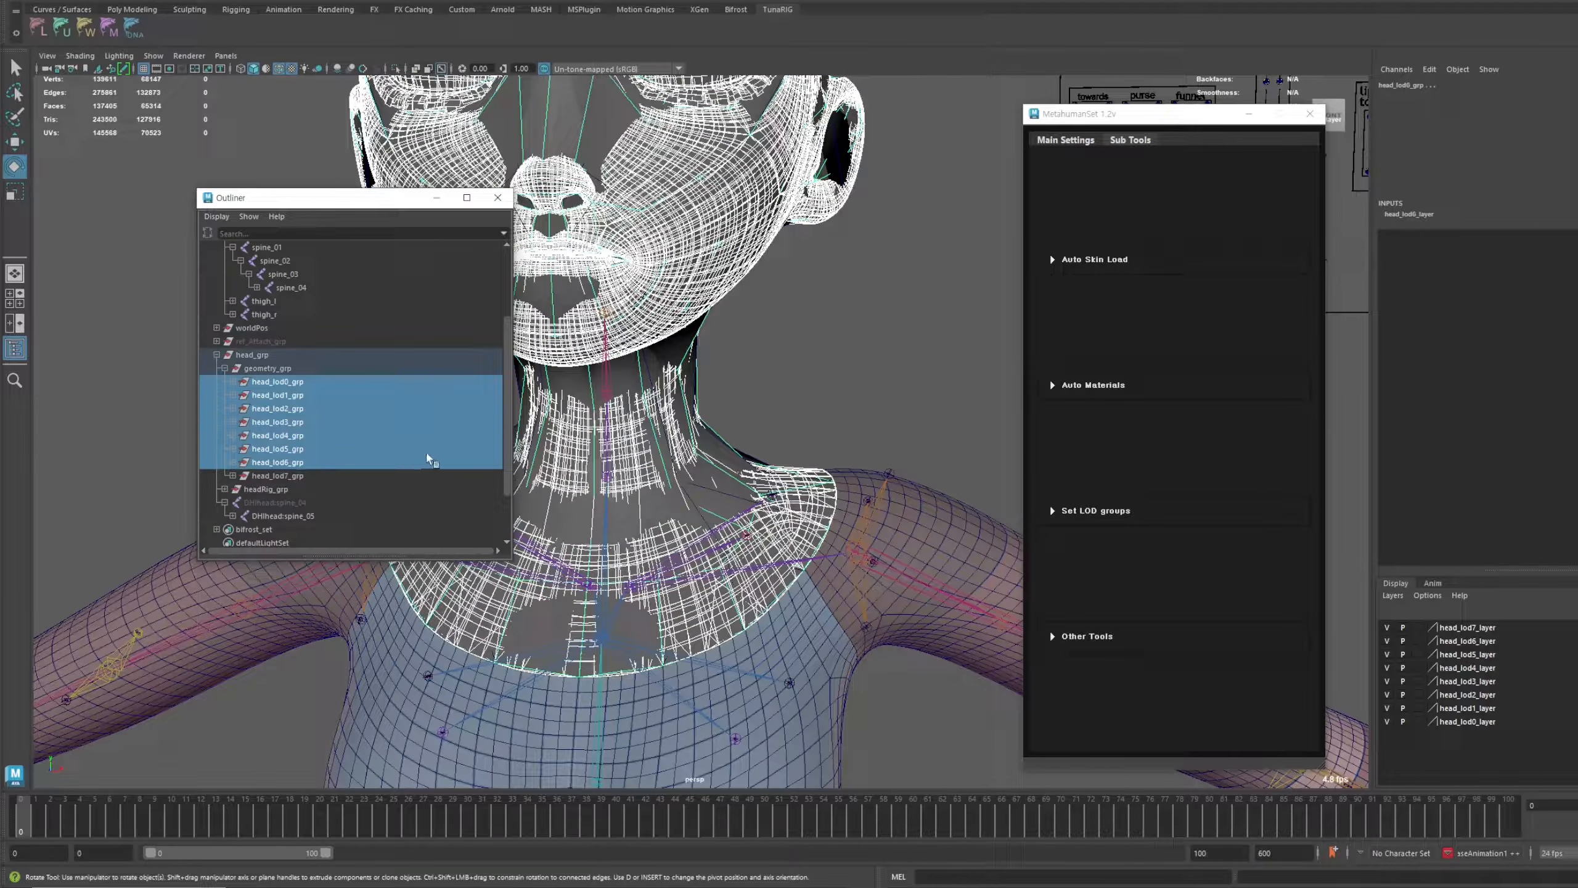
key("ctrl+h")
Hide the body_lod0_mesh and show body_lod3_mesh in its place
left_click_drag(729, 448, 867, 422, "alt")
left_click(867, 423)
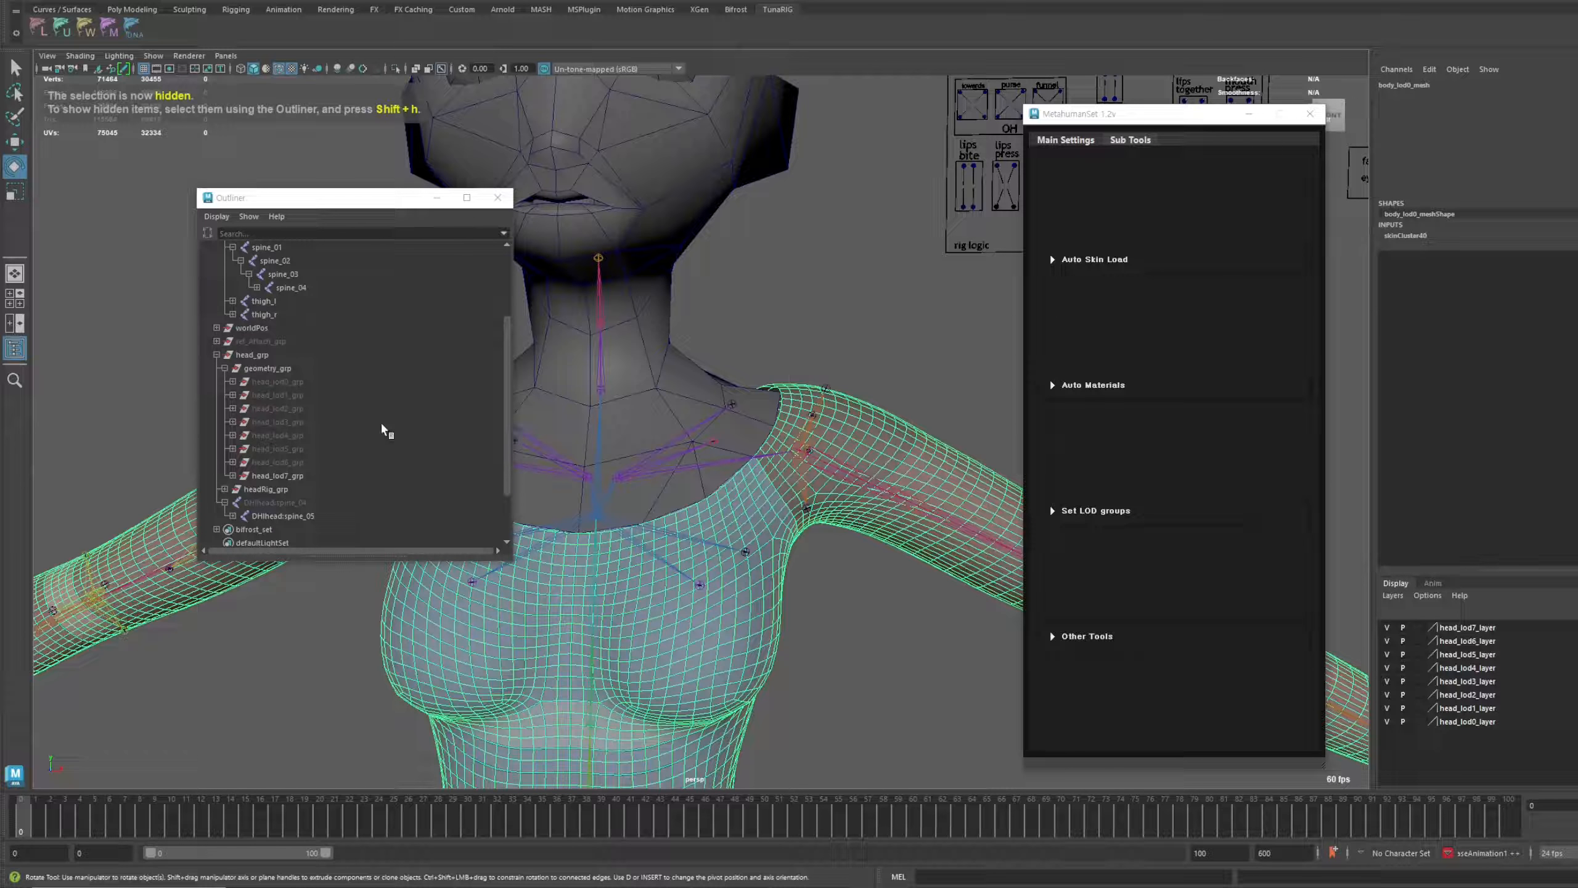
key("ctrl+h")
left_click(320, 356)
key("shift+h")
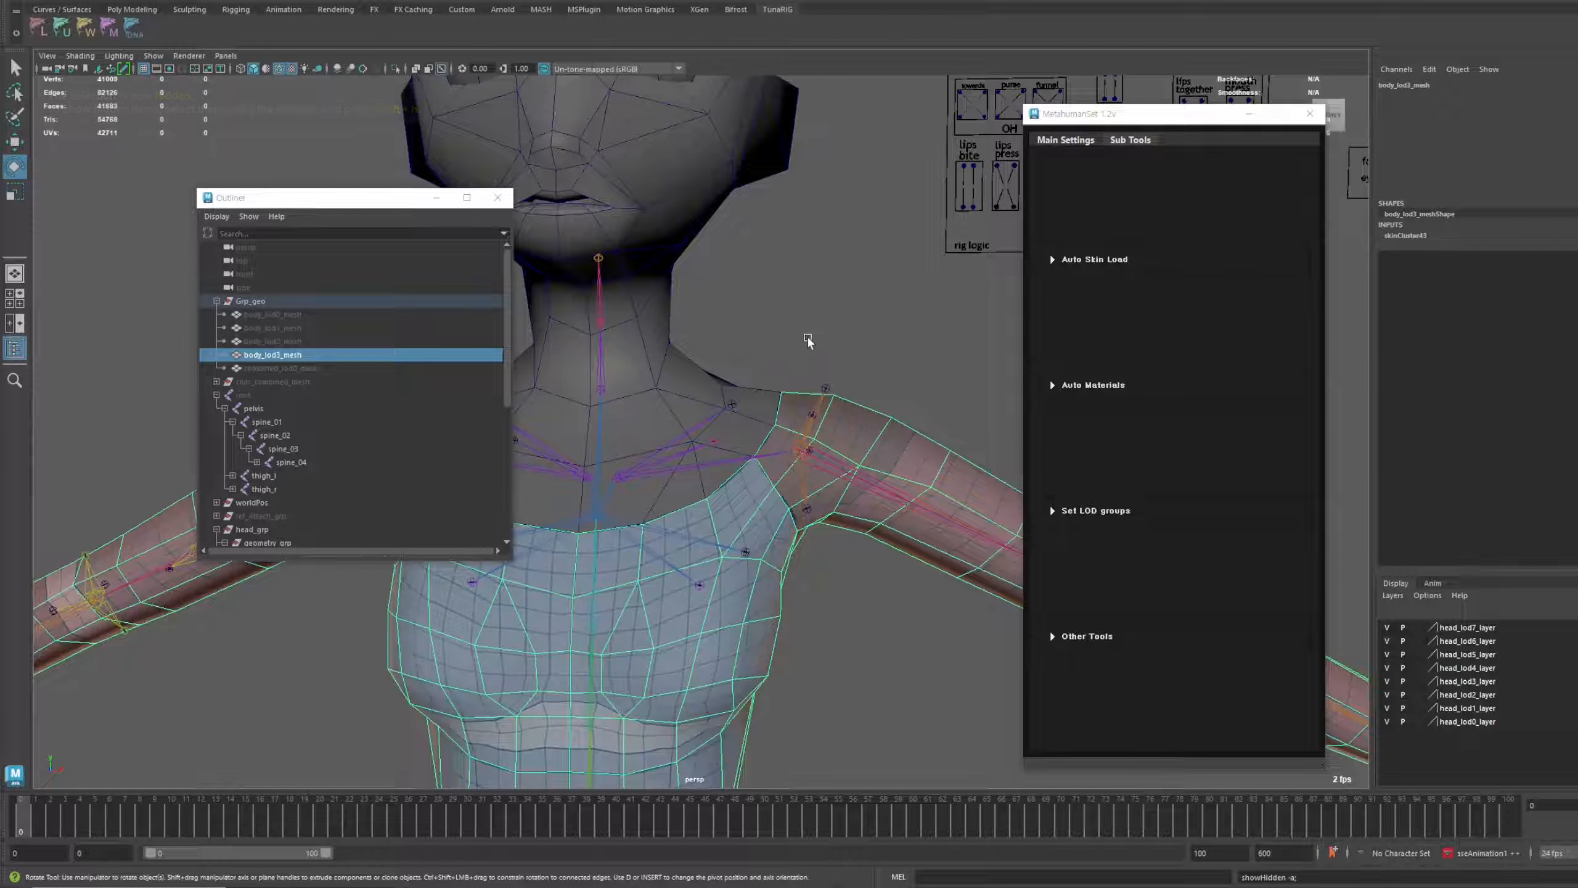
Inspect the shoulder seam between the LOD7 head and LOD3 body up close, selecting both meshes to compare their border edges
left_click(807, 339)
right_click_drag(768, 385, 894, 422, "alt")
middle_click_drag(894, 422, 779, 460, "alt")
right_click_drag(780, 460, 751, 345, "alt")
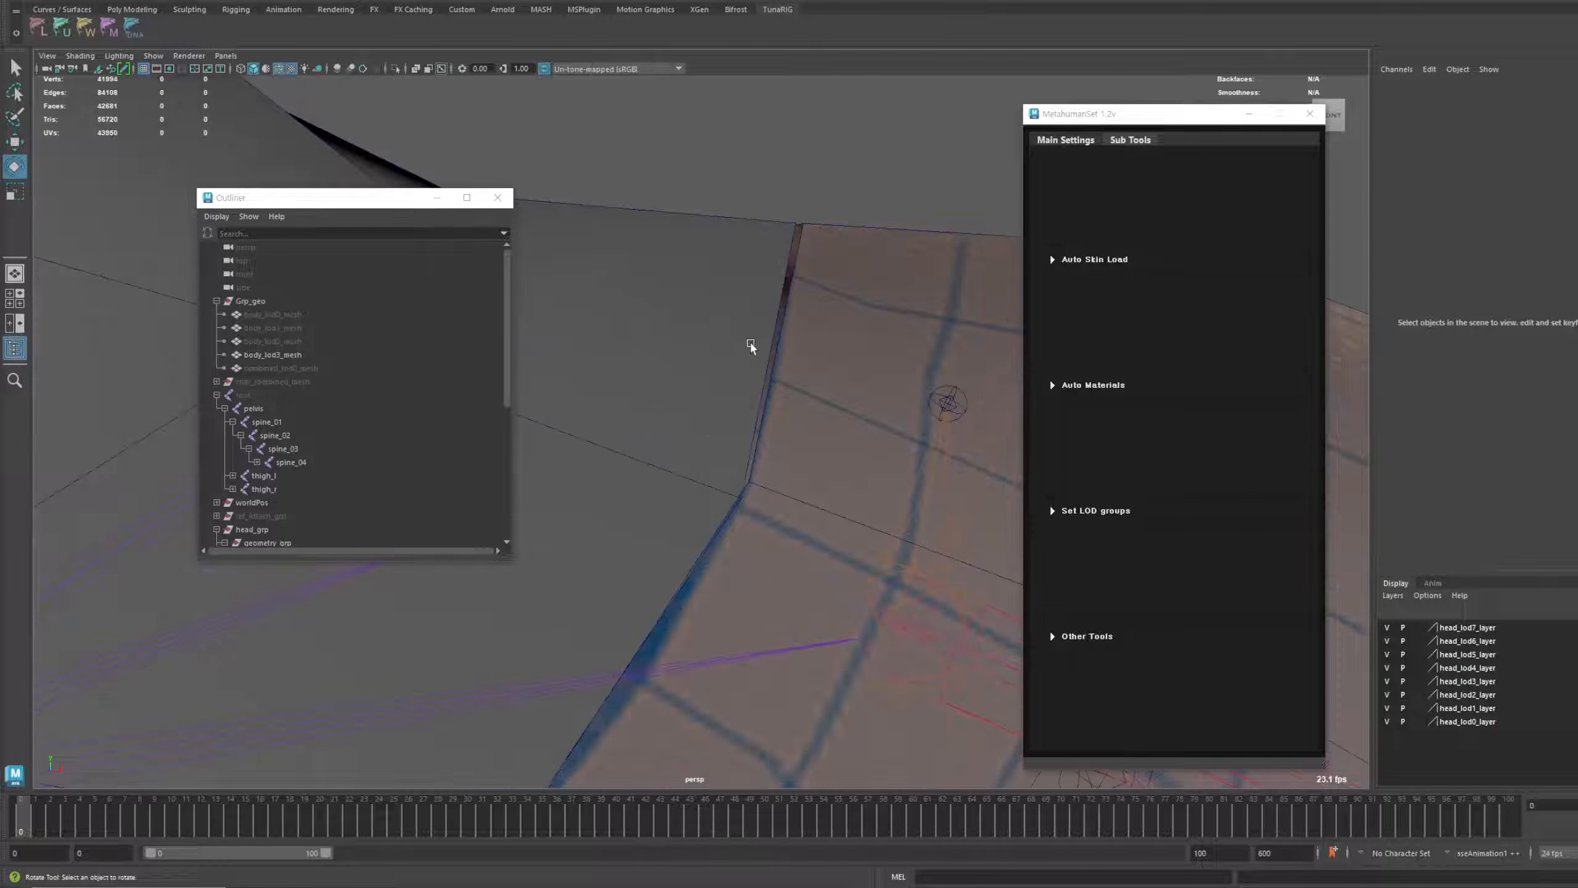
left_click(750, 345)
left_click_drag(751, 346, 756, 381, "alt")
left_click(780, 371, "shift")
right_click_drag(779, 371, 754, 290, "alt")
middle_click_drag(754, 289, 747, 331, "alt")
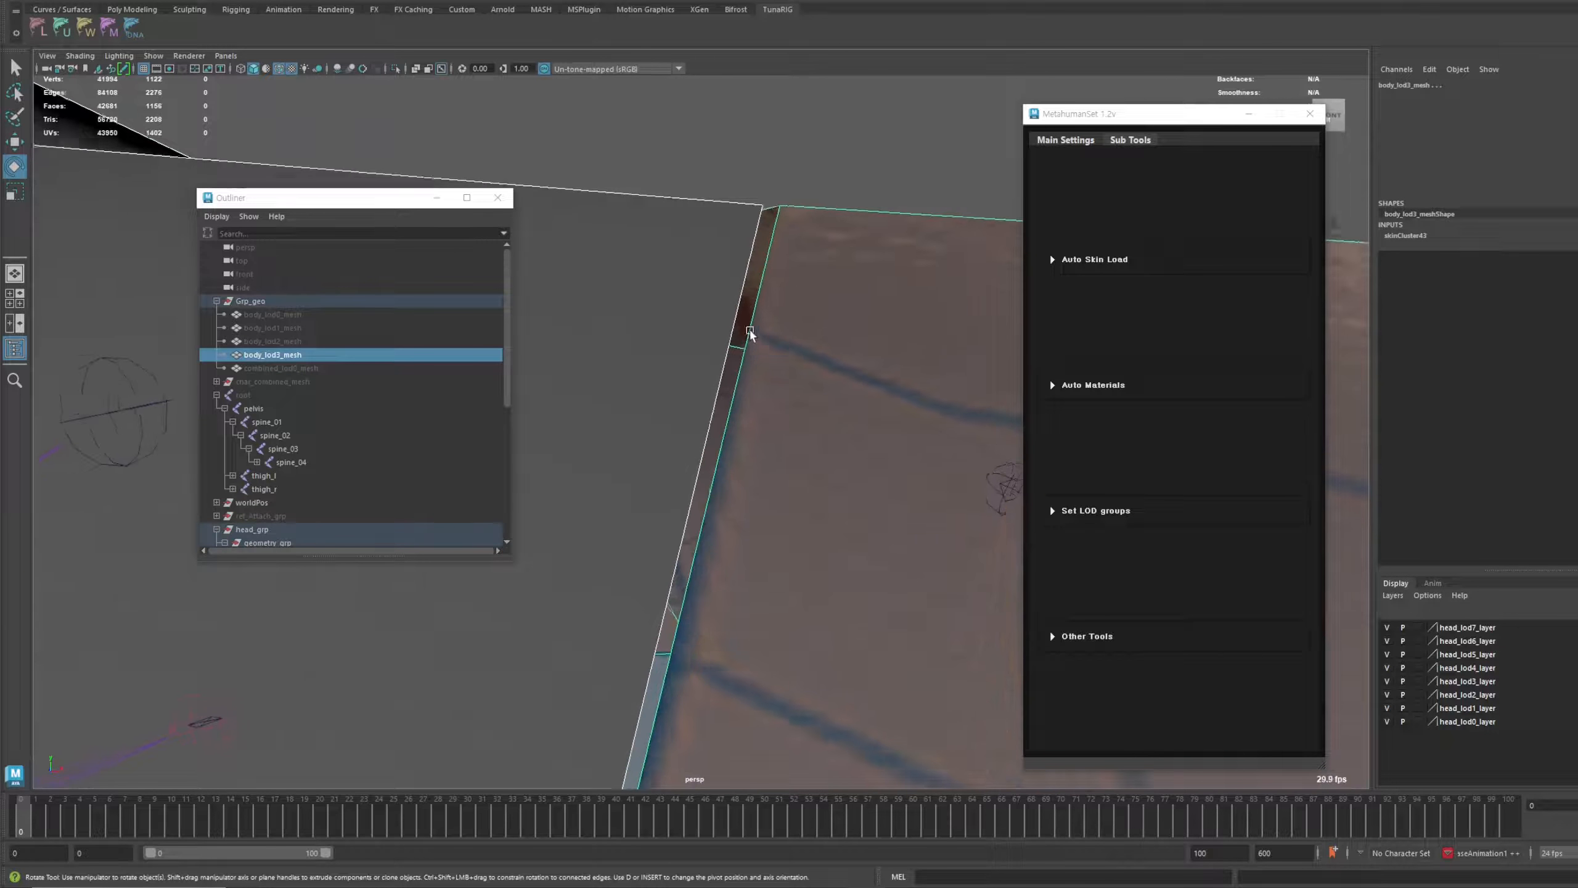
Switch to shaded display and examine the LOD7 head and LOD3 body seam at the collar and on the opposite shoulder
right_click_drag(770, 472, 534, 528, "alt")
middle_click_drag(638, 511, 885, 444, "alt")
key("5")
right_click_drag(772, 490, 701, 501, "alt")
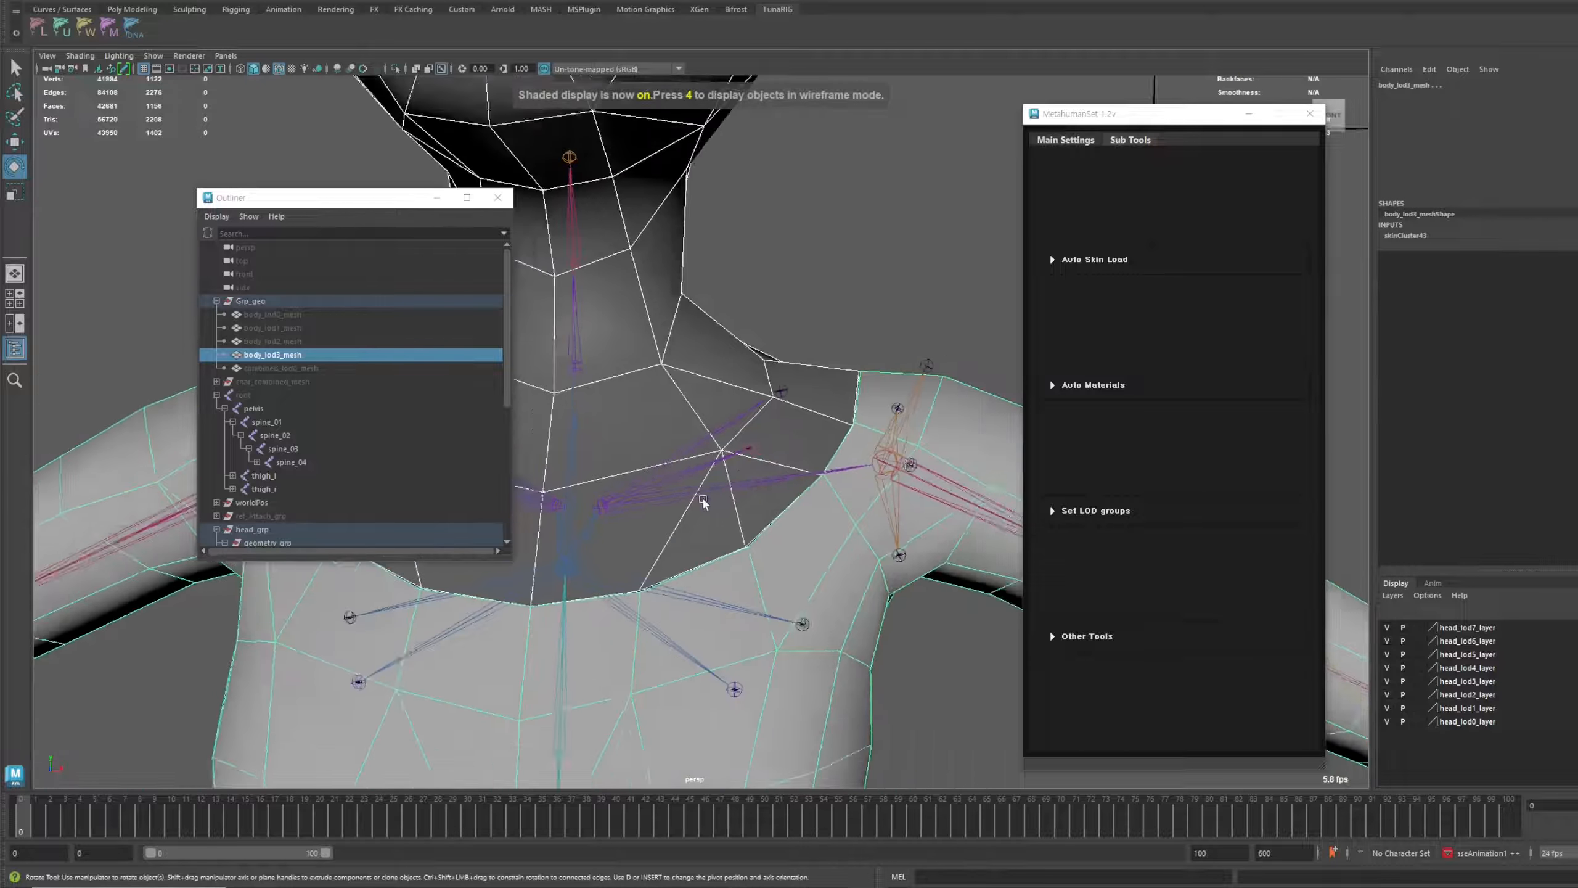
middle_click_drag(497, 485, 745, 466, "alt")
right_click_drag(721, 485, 695, 416, "alt")
mouse_move(473, 311)
middle_mouse_down("alt")
mouse_move(677, 341)
mouse_move(688, 402)
middle_mouse_up("alt")
right_click_drag(798, 516, 748, 155, "alt")
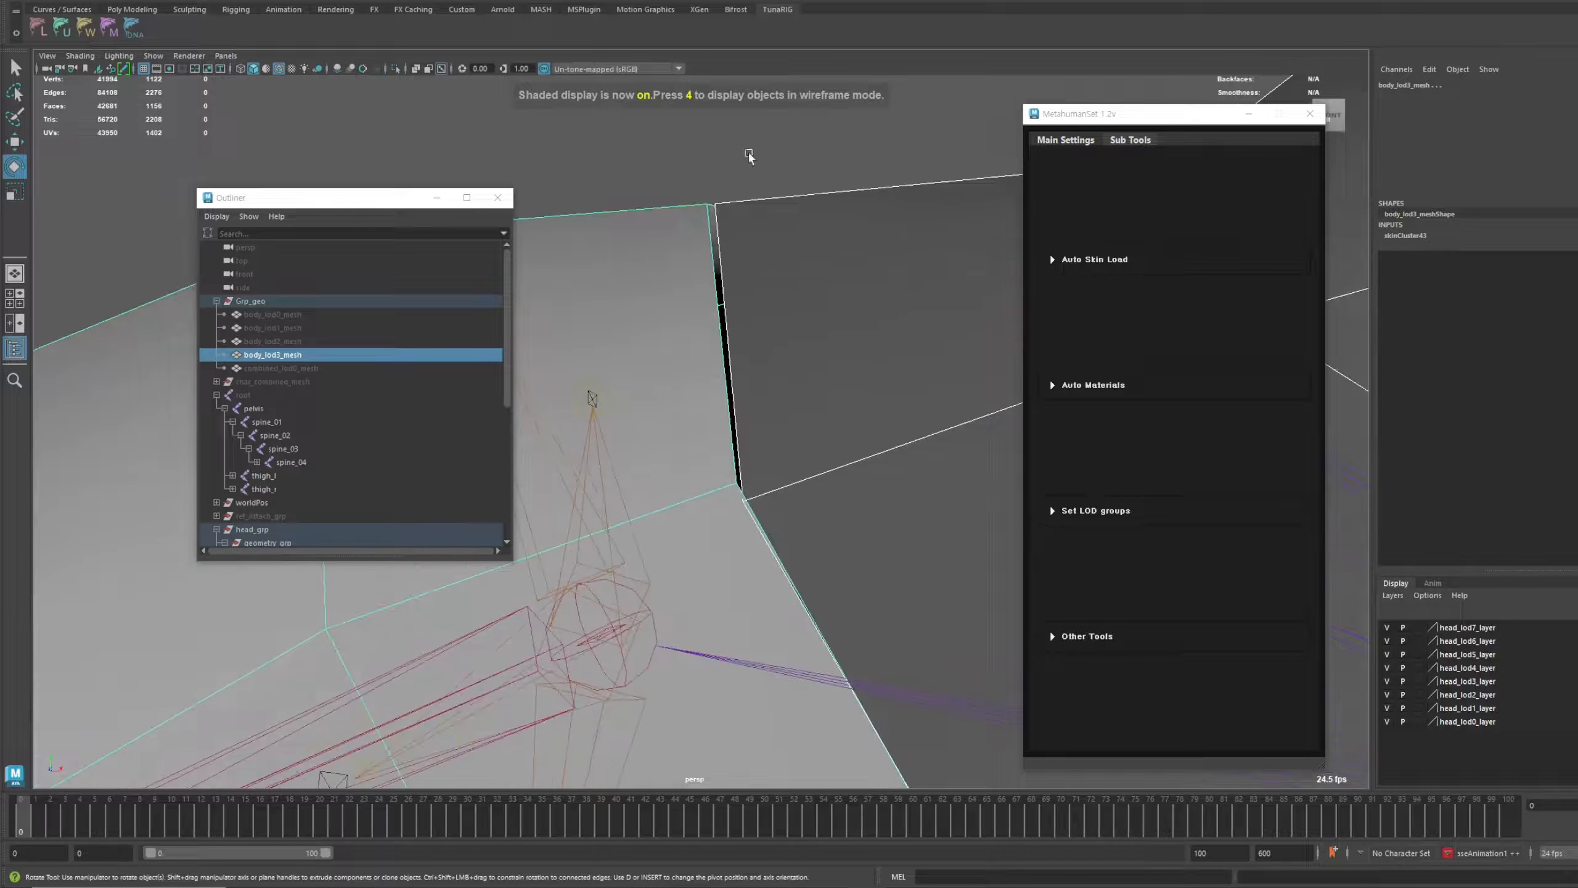
right_click_drag(690, 205, 848, 380, "alt")
middle_click_drag(854, 379, 680, 395, "alt")
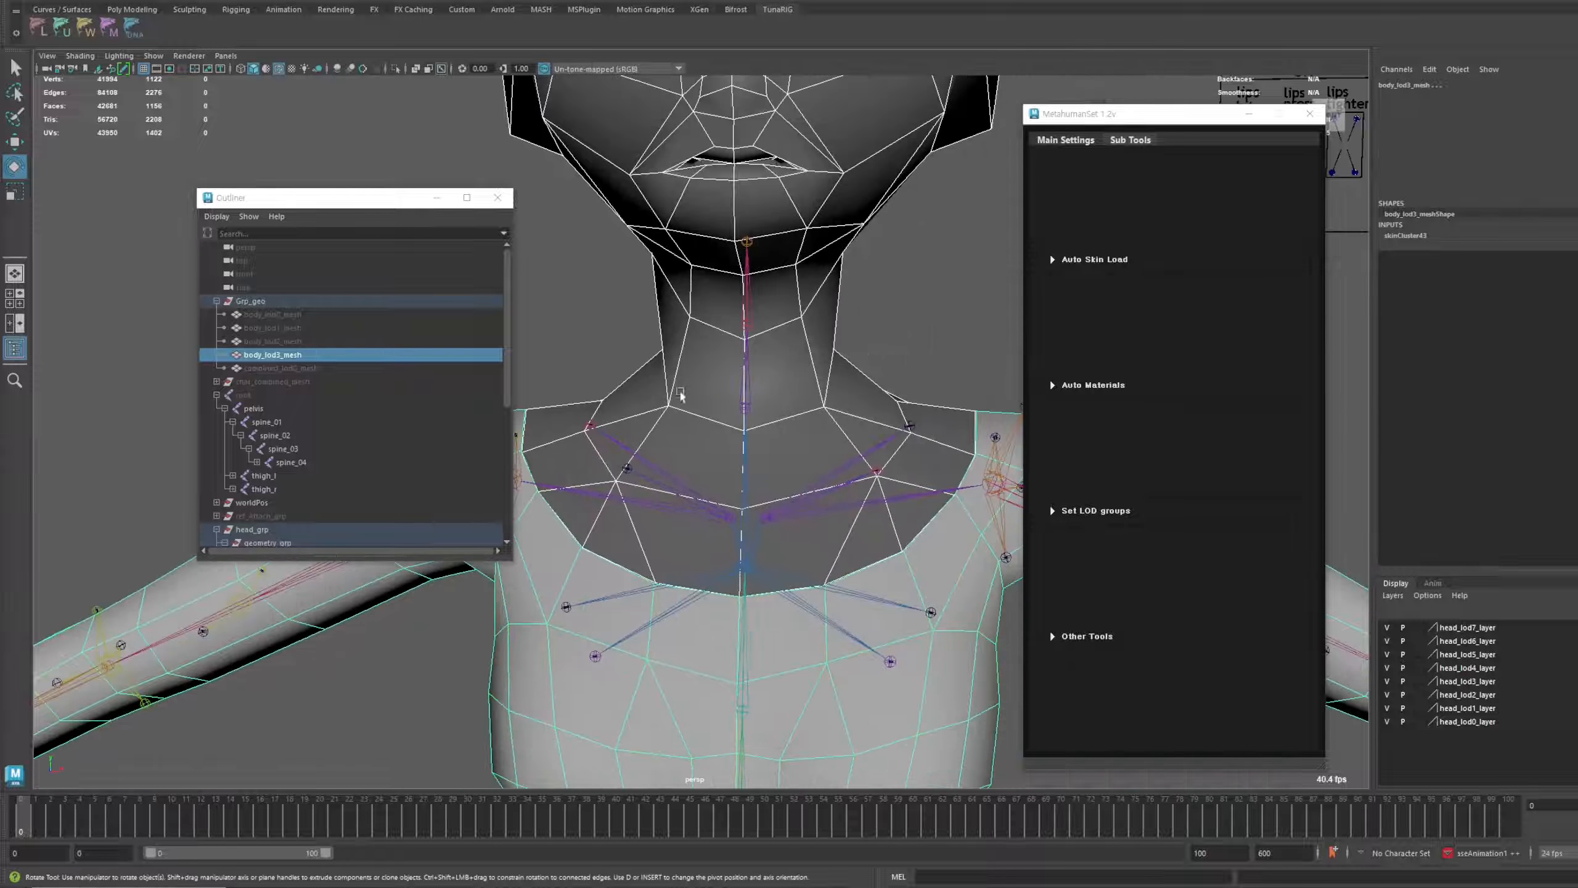
Replace the visible LOD7 head and LOD3 body with head_lod5_grp and body_lod2_mesh
left_click(784, 411)
scroll(390, 432, "down", 8)
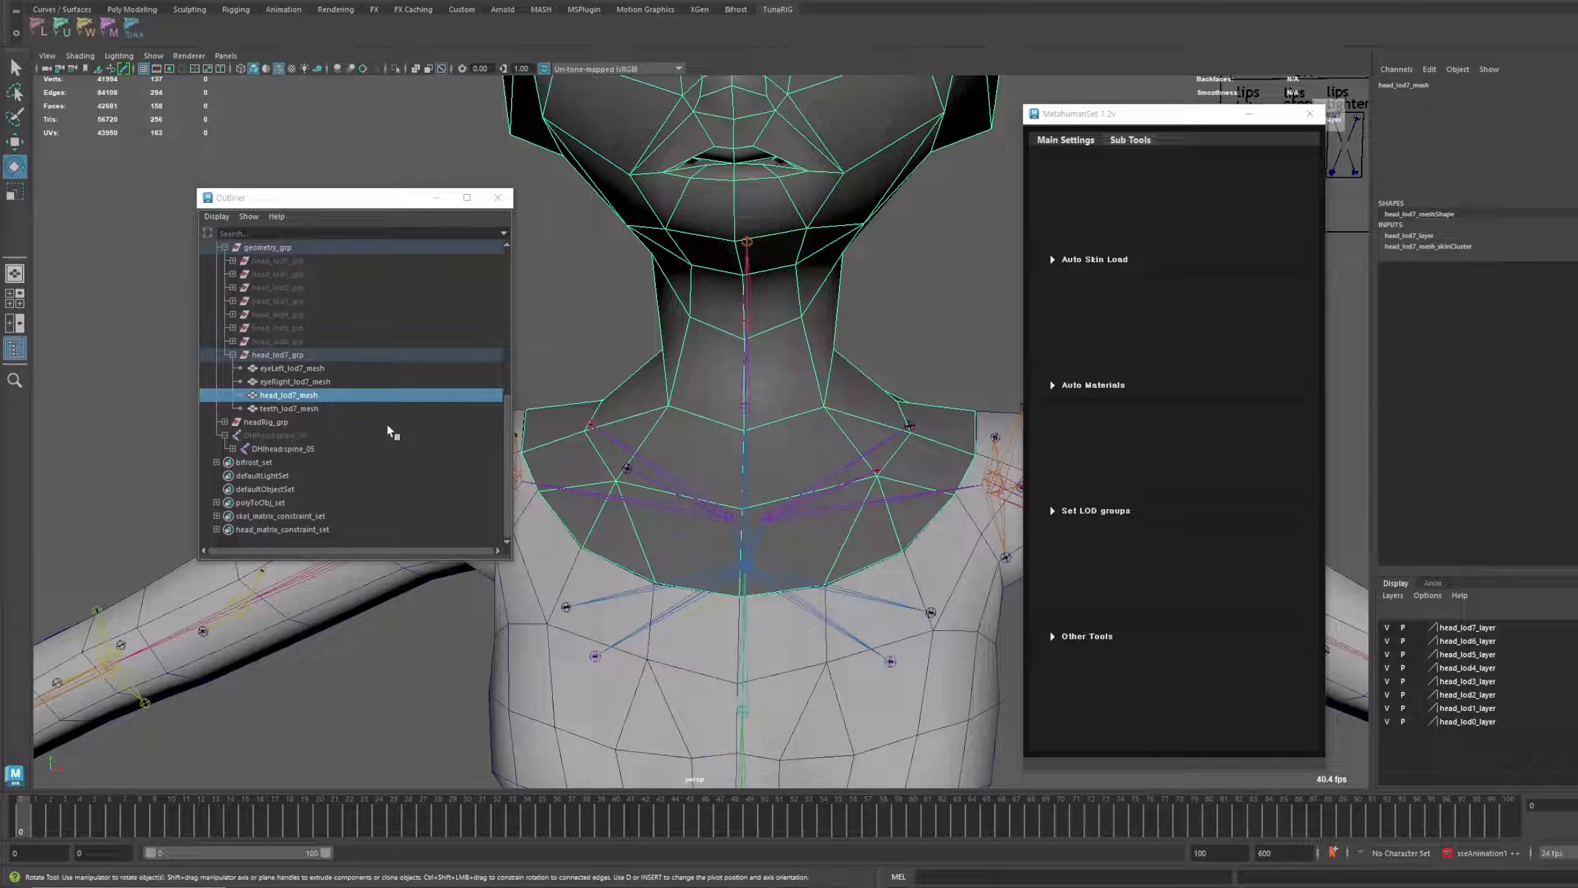
key("ctrl+h")
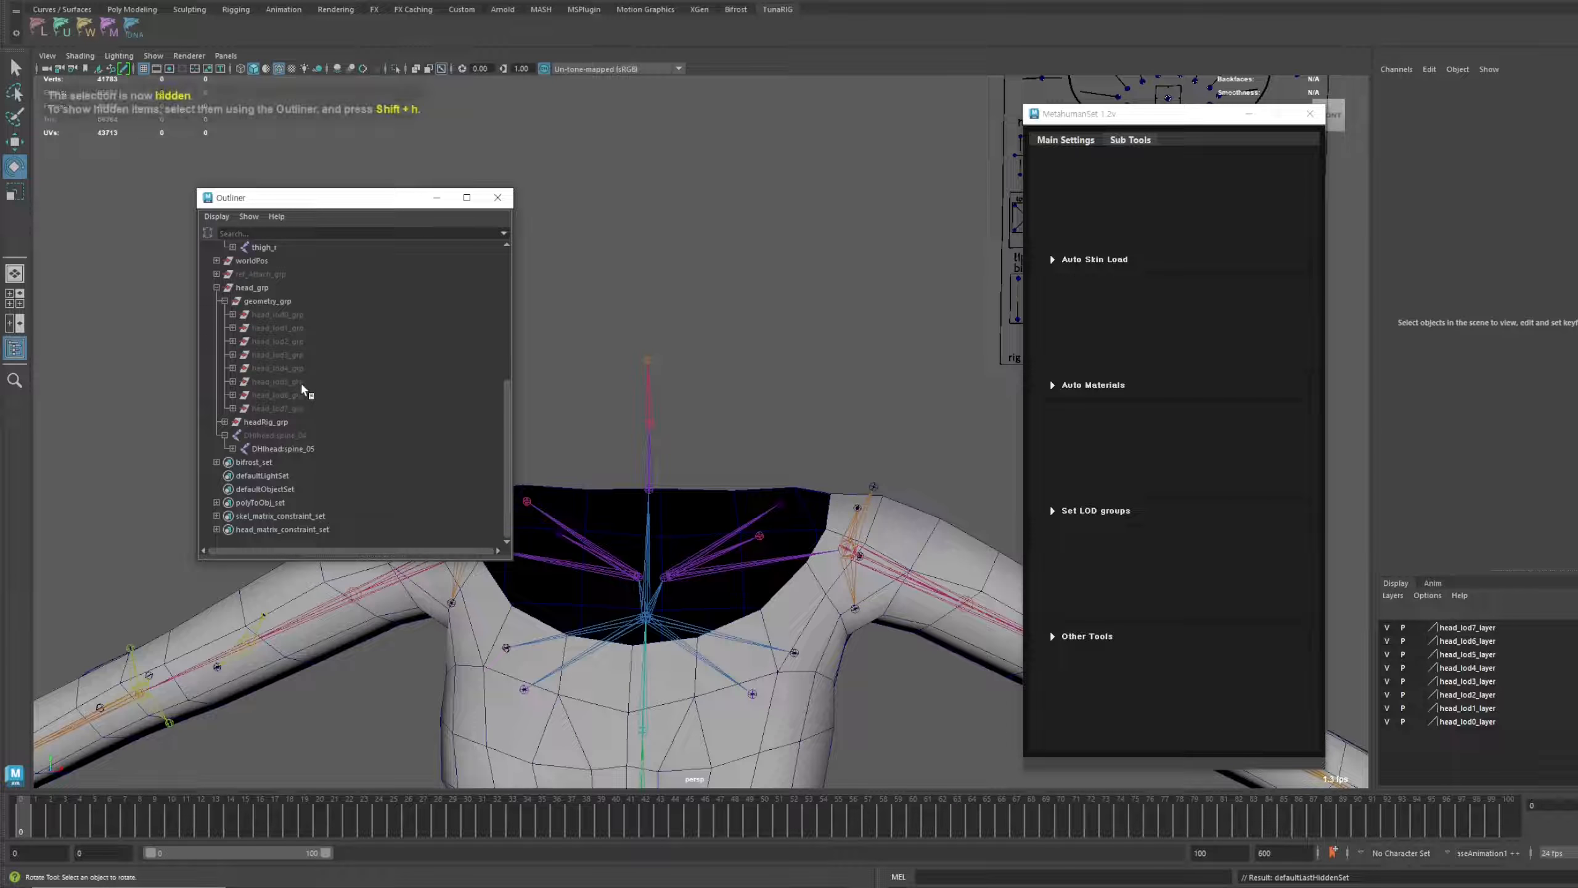
left_click(312, 381)
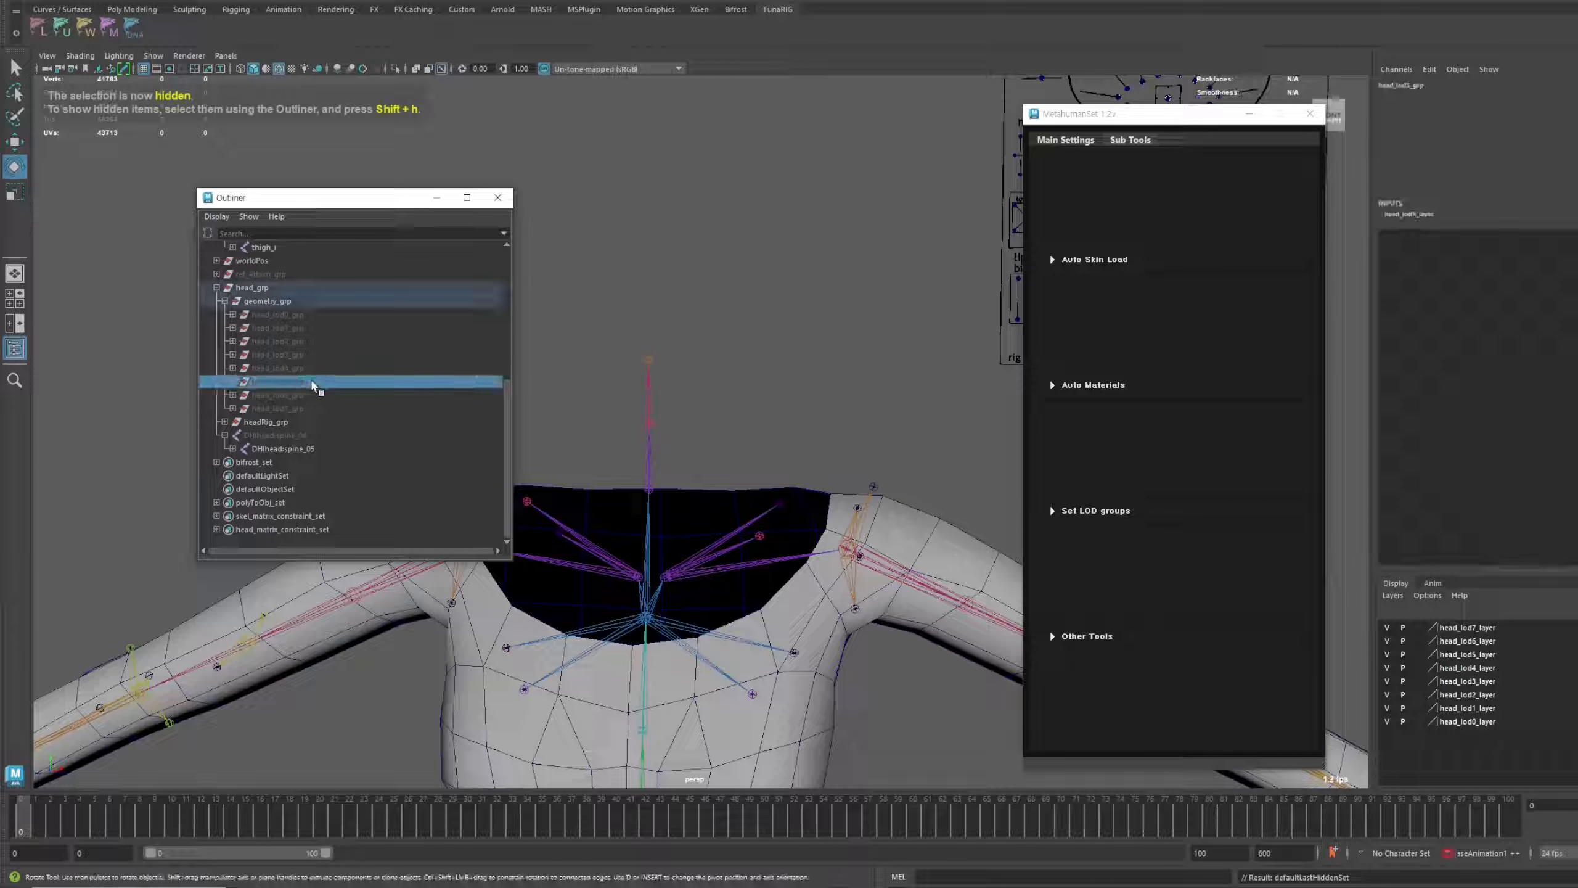
key("shift+h")
left_click(273, 342)
key("shift+h")
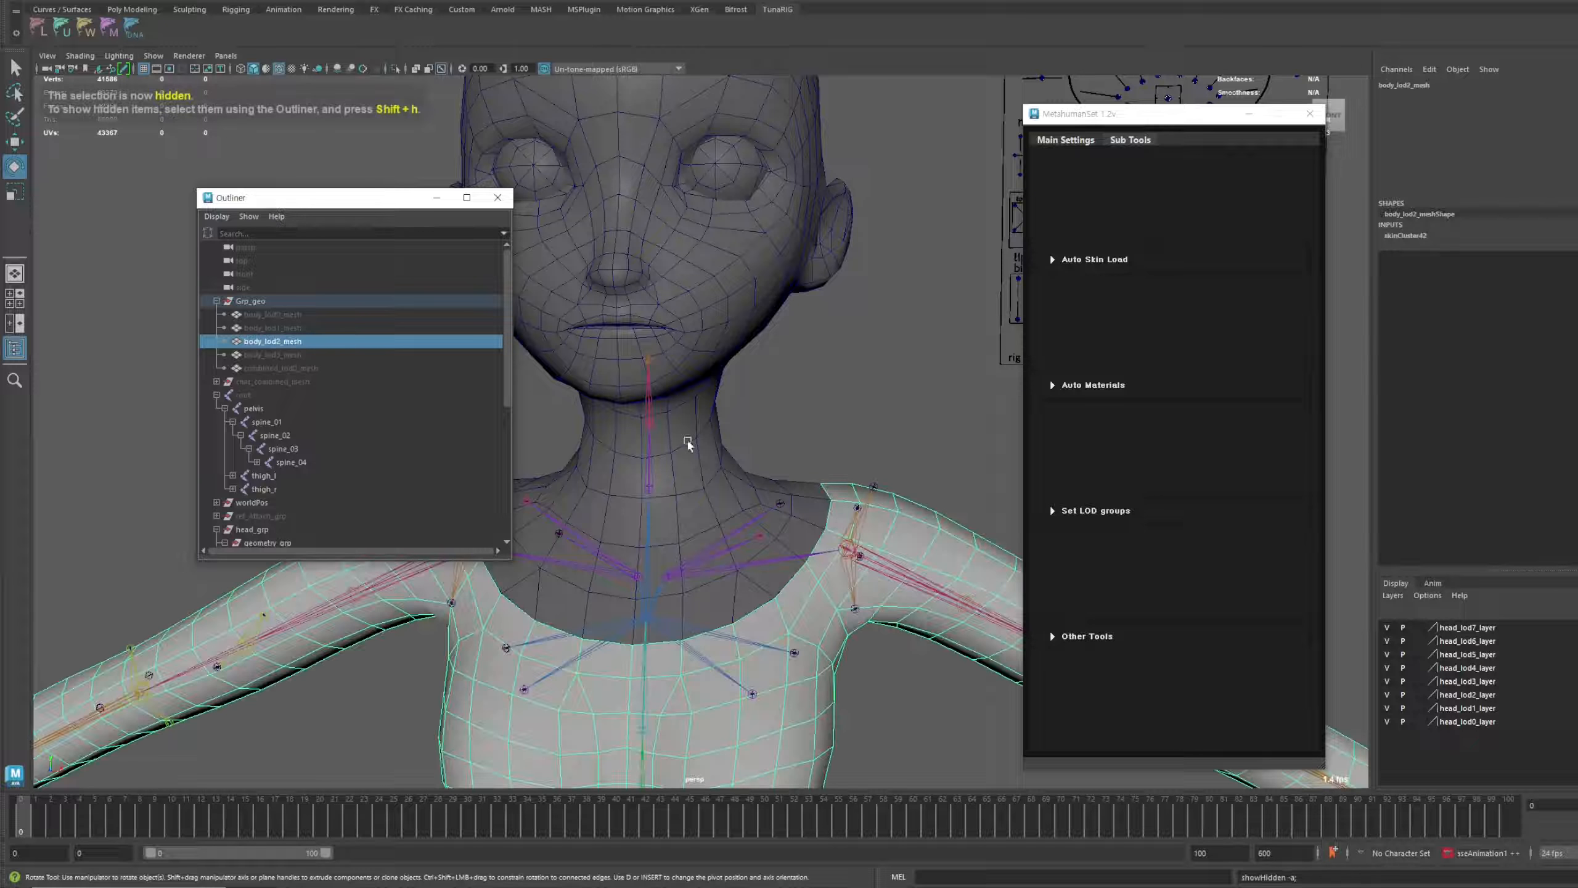
Examine the shoulder seam between the LOD5 head and LOD2 body up close, selecting both meshes to compare their border edges
left_click(802, 398)
right_click_drag(802, 398, 859, 521, "alt")
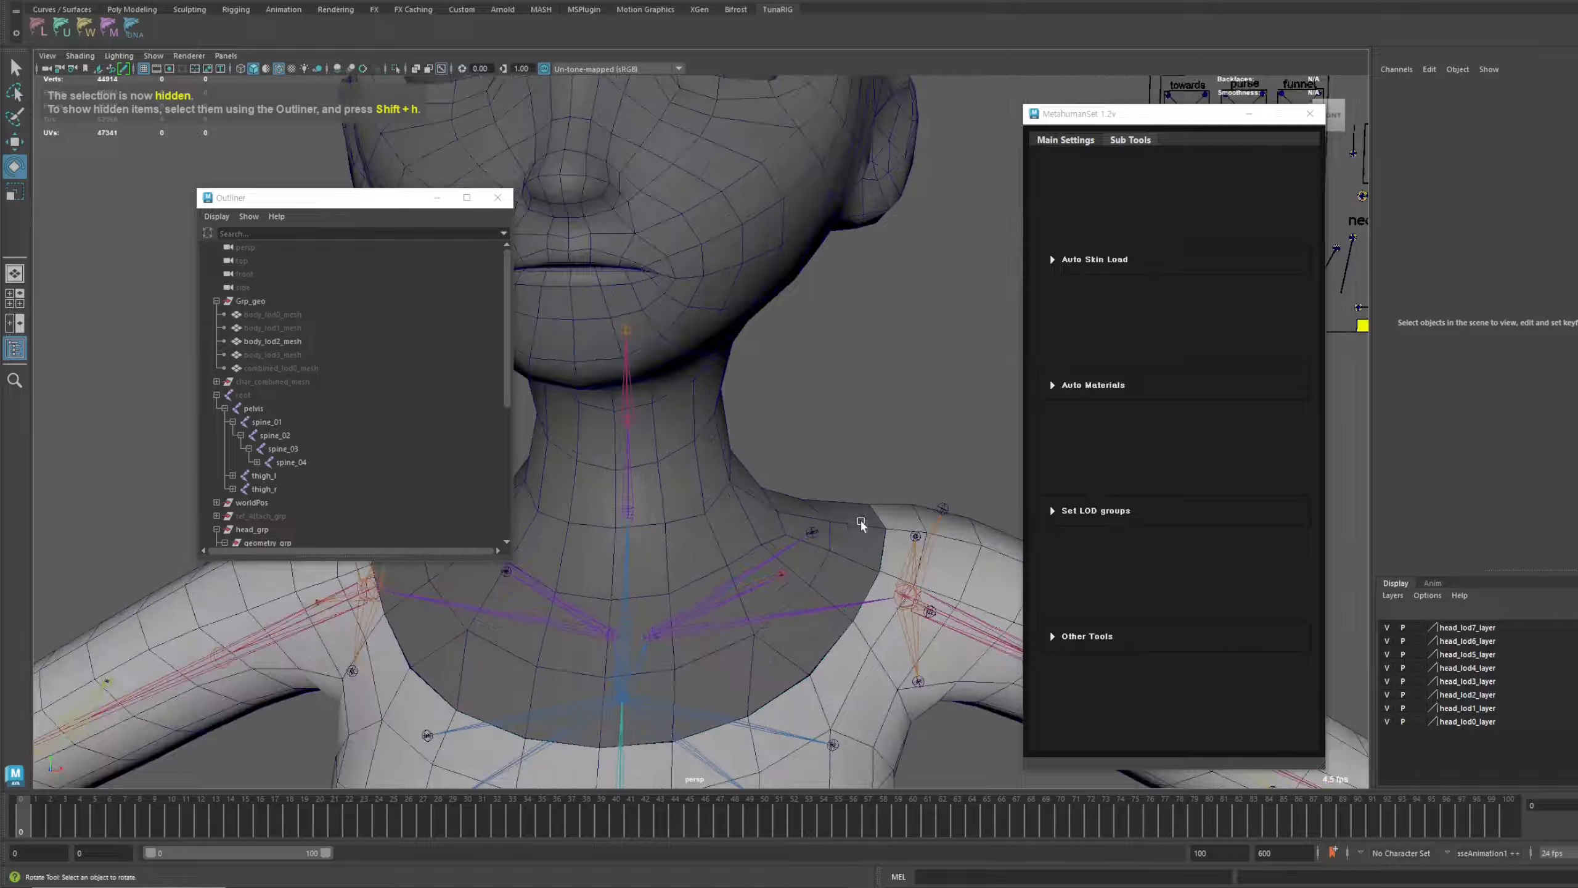
middle_click_drag(859, 521, 677, 412, "alt")
right_click_drag(676, 413, 848, 493, "alt")
middle_click_drag(847, 493, 728, 441, "alt")
right_click_drag(728, 441, 789, 522, "alt")
left_click(705, 568)
middle_click_drag(706, 569, 711, 390, "alt")
right_click_drag(711, 390, 746, 416, "alt")
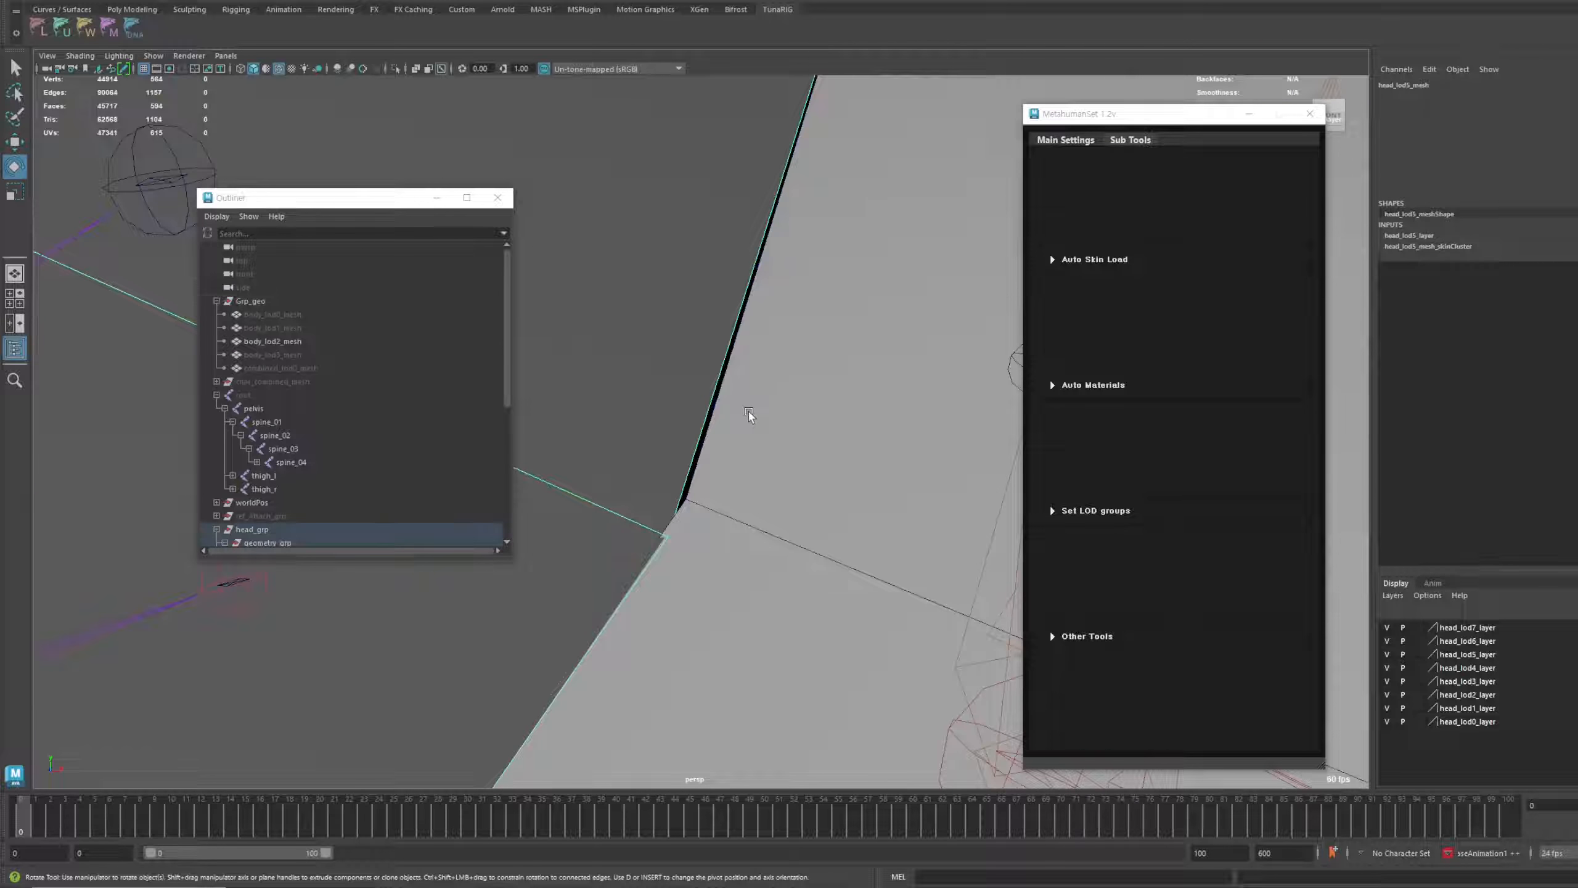
left_click(748, 417, "shift")
right_click_drag(693, 463, 715, 498, "alt")
middle_click_drag(663, 563, 686, 489, "alt")
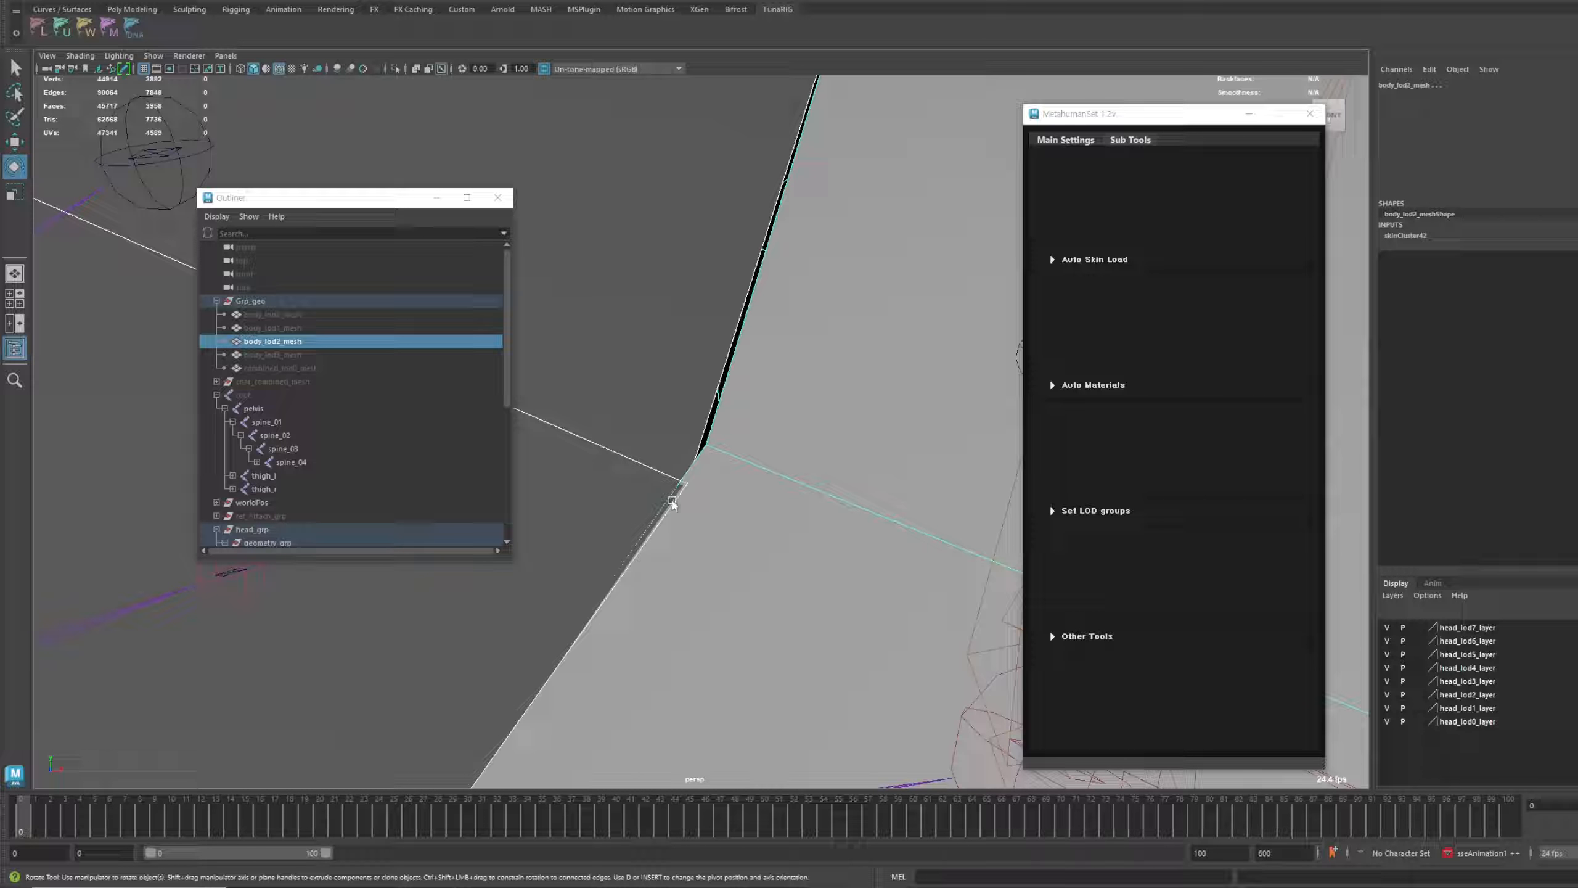
right_click_drag(707, 447, 590, 367, "alt")
left_click(733, 339)
middle_click_drag(590, 367, 768, 416, "alt")
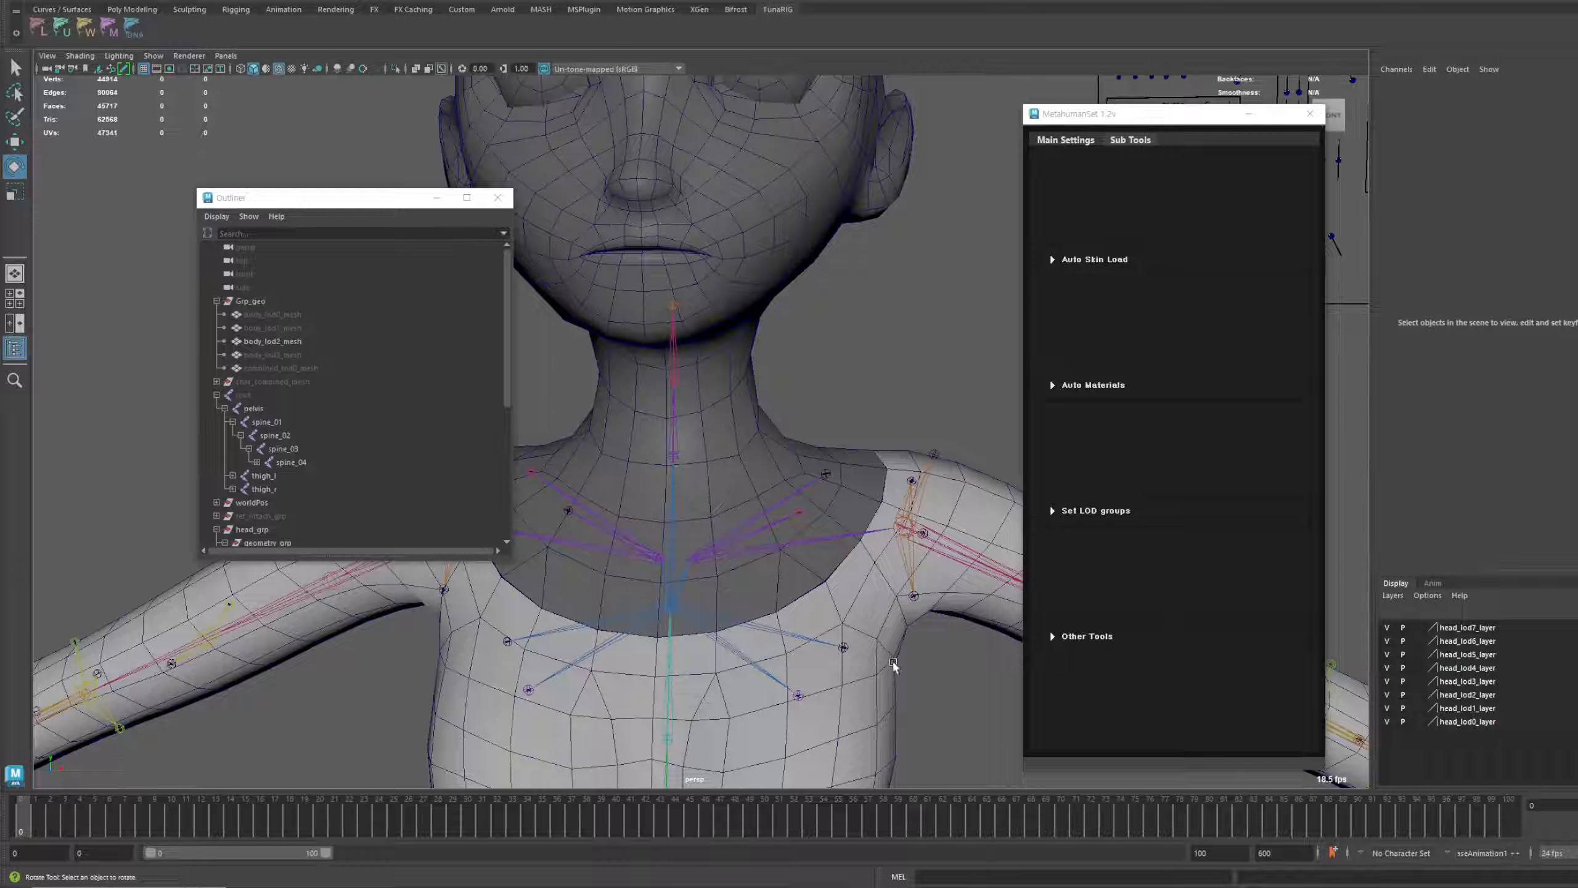
Hide body_lod2_mesh, show body_lod0_mesh and clear the selection
left_click_drag(877, 600, 807, 513, "alt")
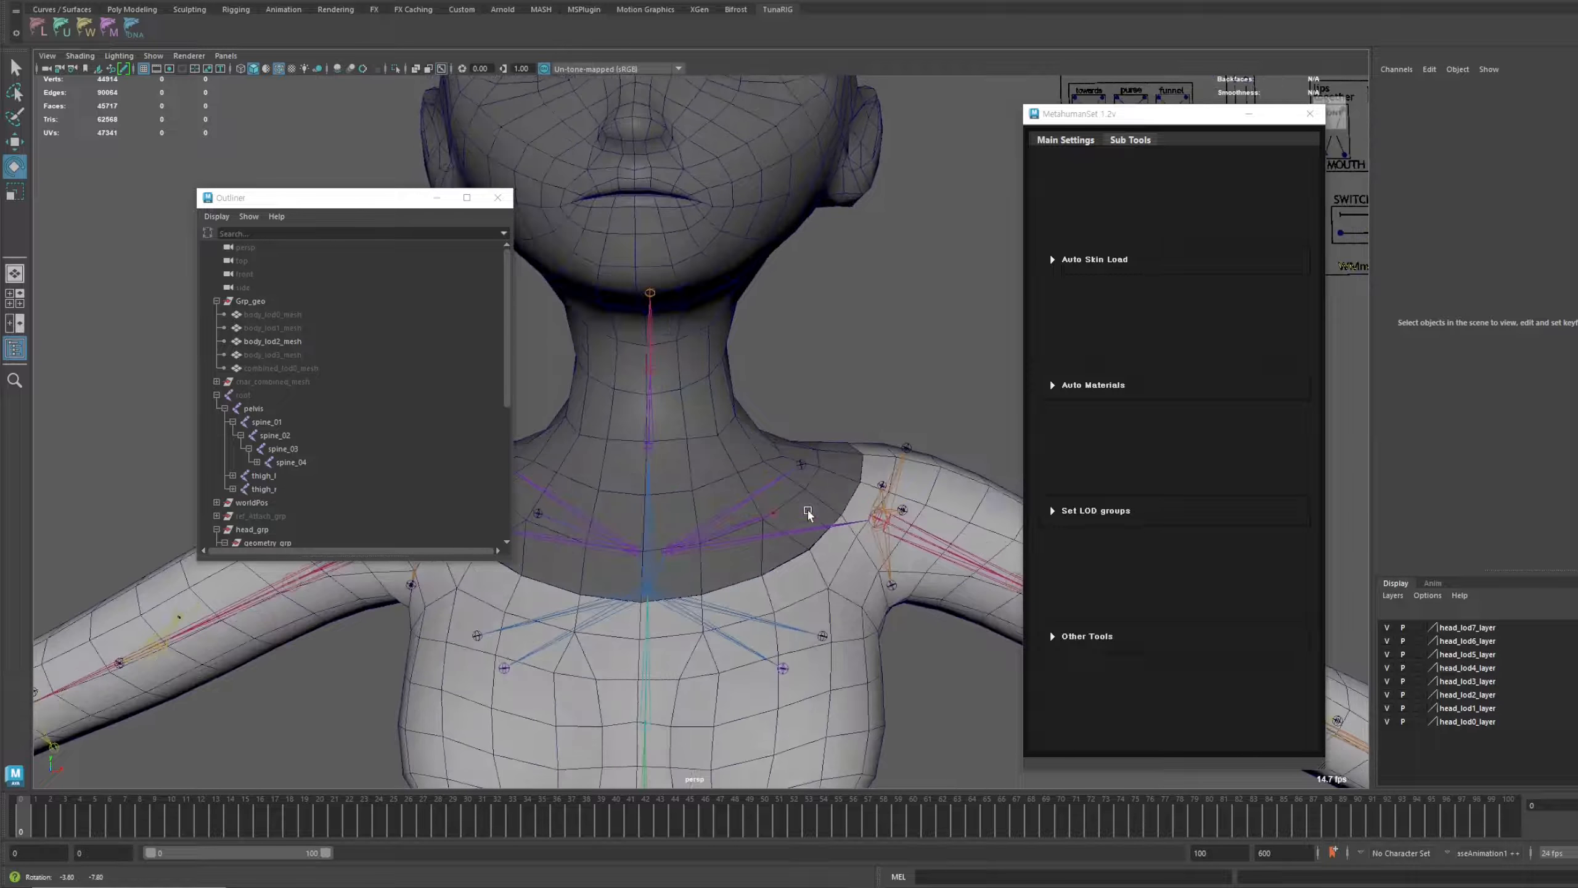
left_click(310, 342)
key("ctrl+h")
left_click(310, 315)
key("shift+h")
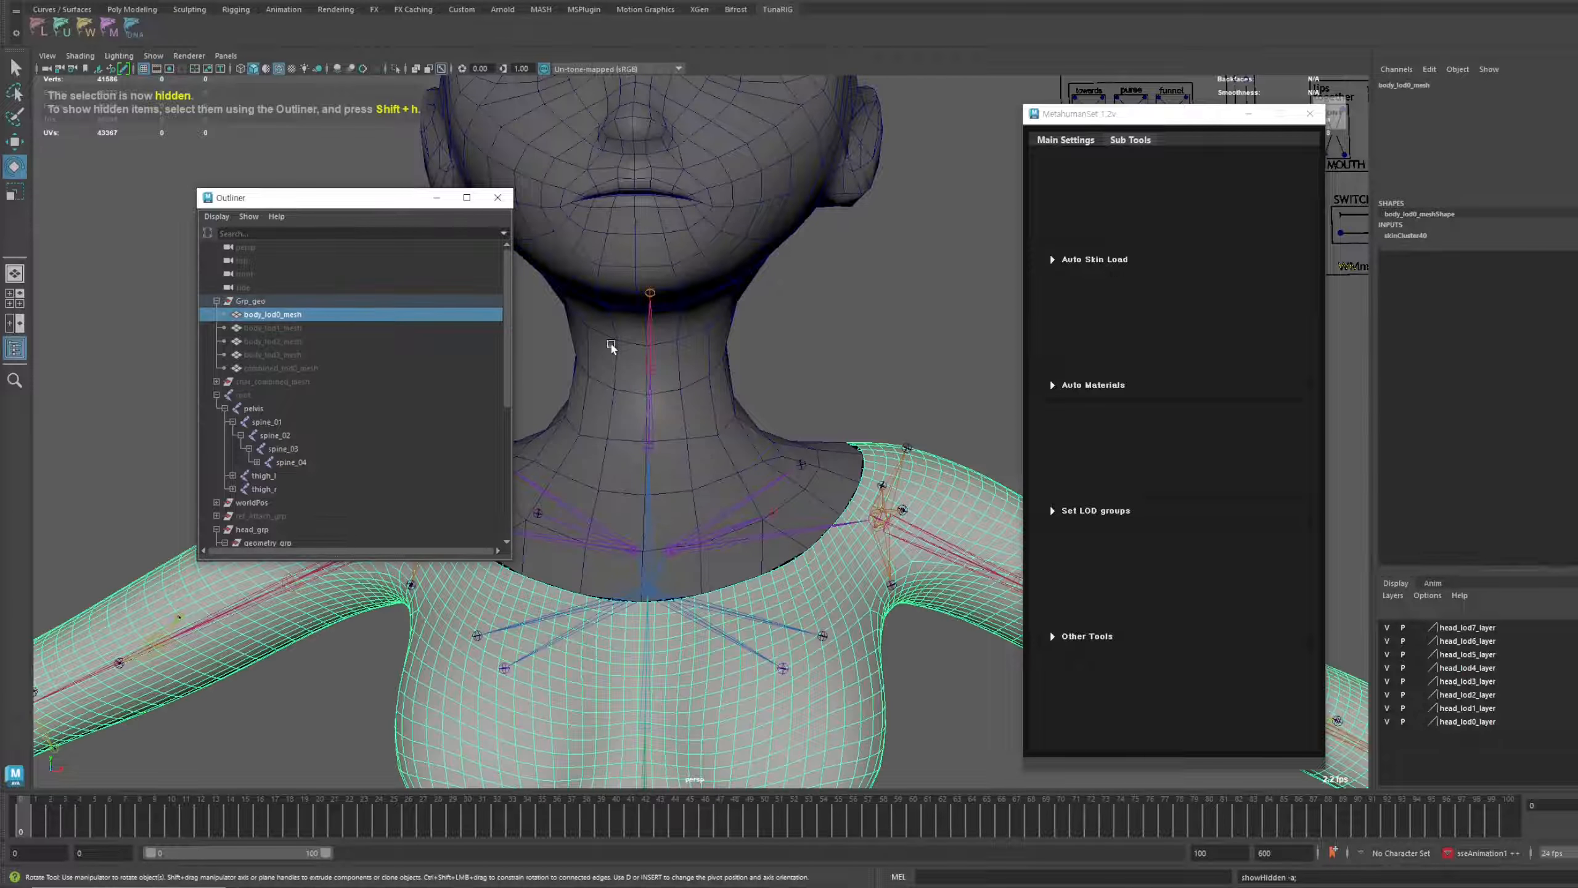
left_click(832, 366)
Hide head_lod5_grp and show head_lod0_grp
scroll(323, 375, "down", 5)
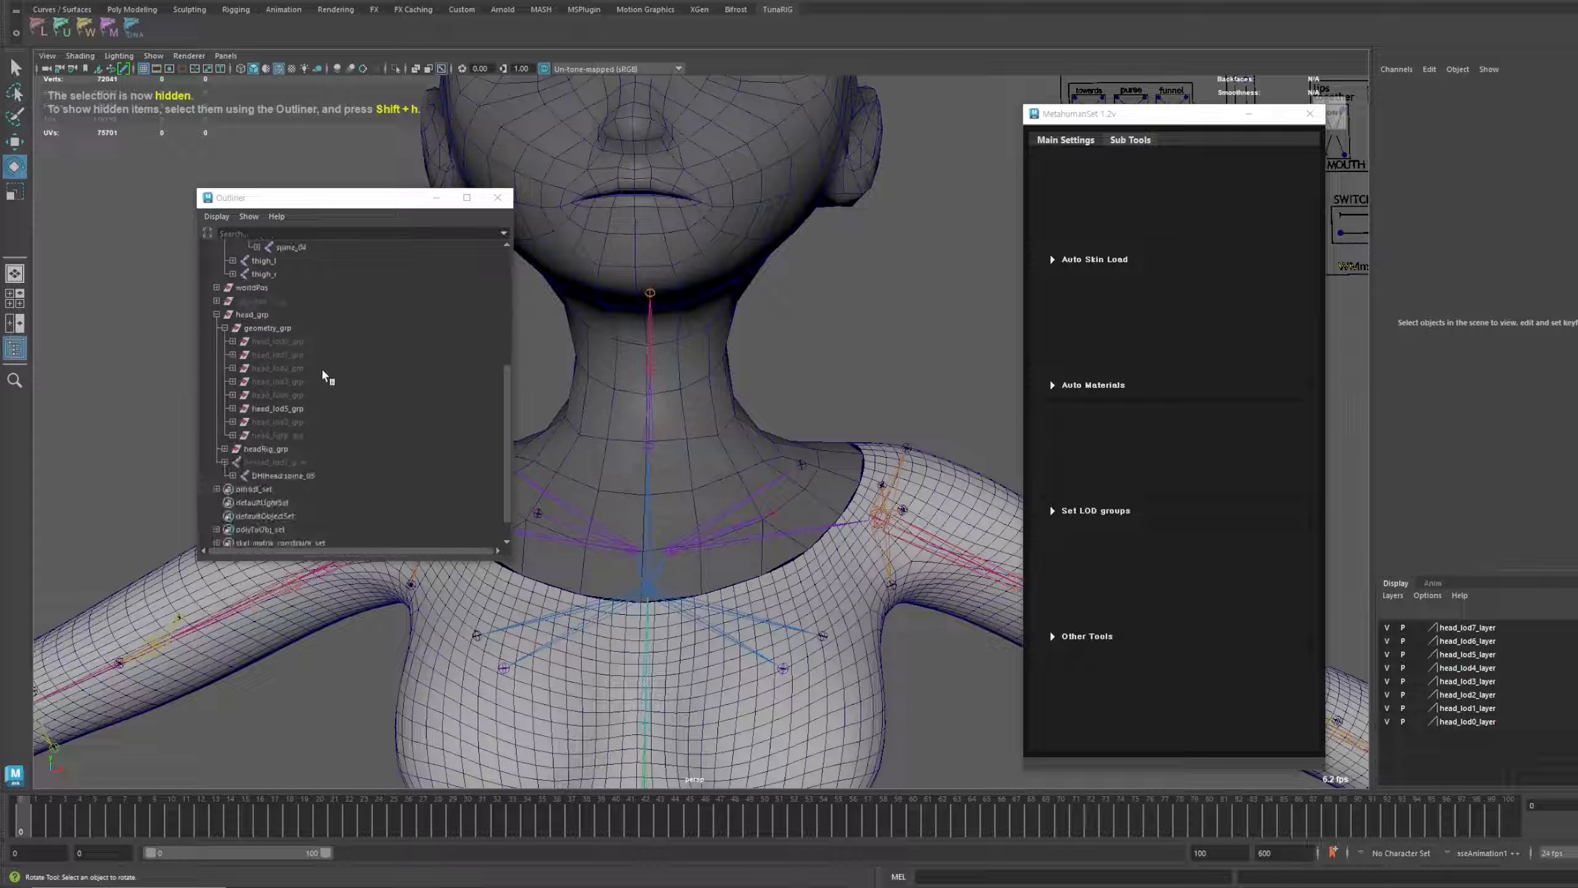
left_click(289, 410)
key("ctrl+h")
left_click(297, 342)
key("shift+h")
left_click(771, 372)
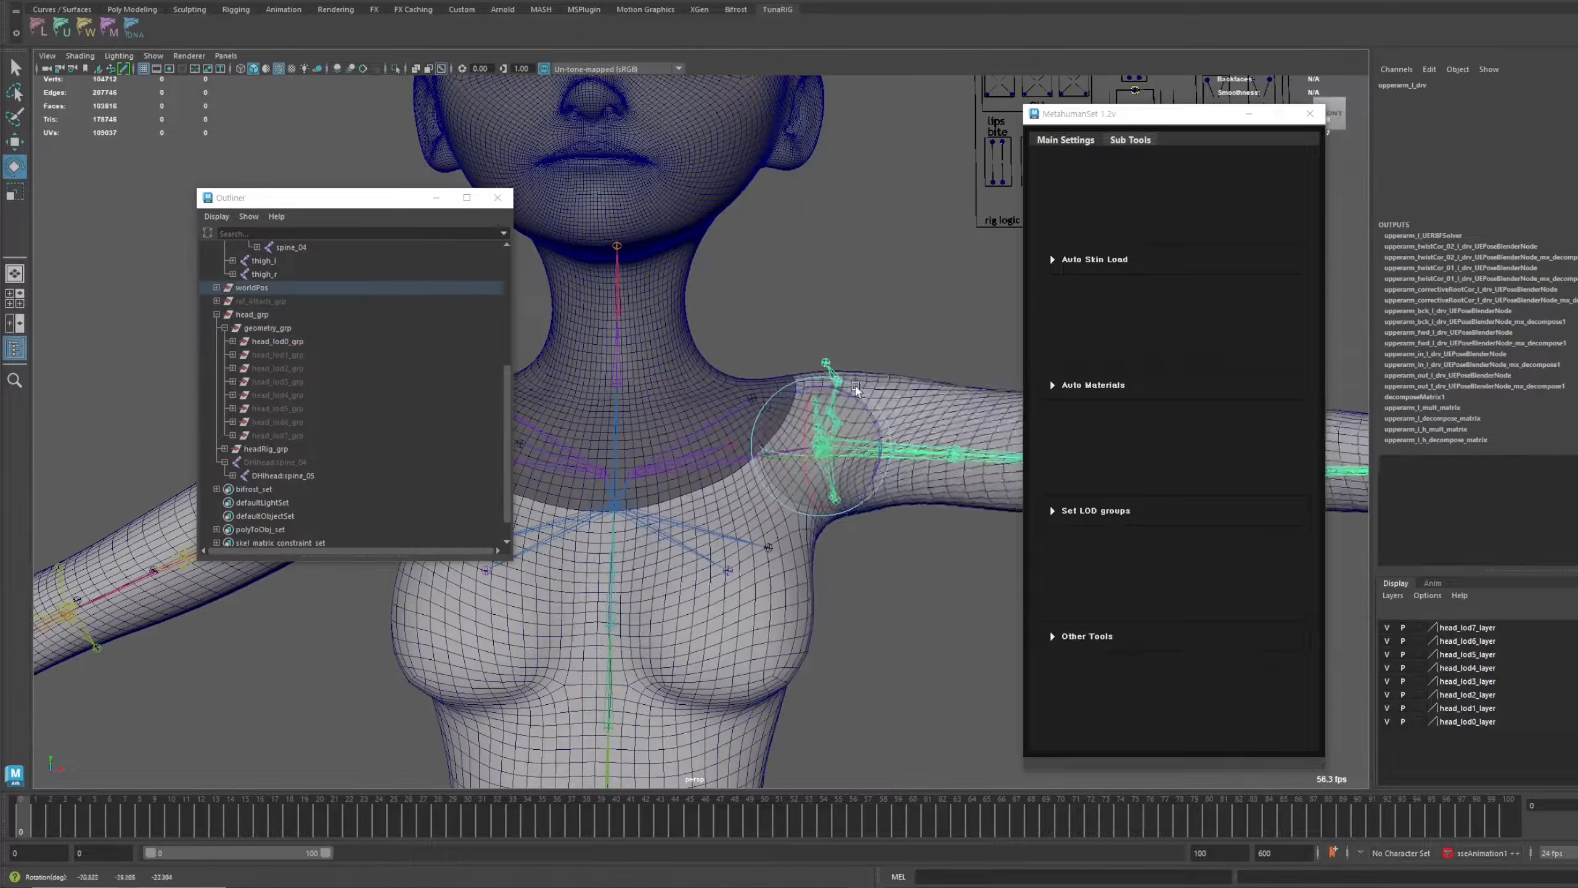
Rotate the left upper arm joint to inspect the LOD0 head and body seam, undo the rotation and clear the selection
mouse_move(856, 386)
left_mouse_down()
mouse_move(817, 376)
mouse_move(848, 409)
mouse_move(844, 532)
mouse_move(836, 407)
left_mouse_up()
scroll(849, 410, "up", 3)
scroll(849, 411, "up", 5)
scroll(747, 385, "up", 5)
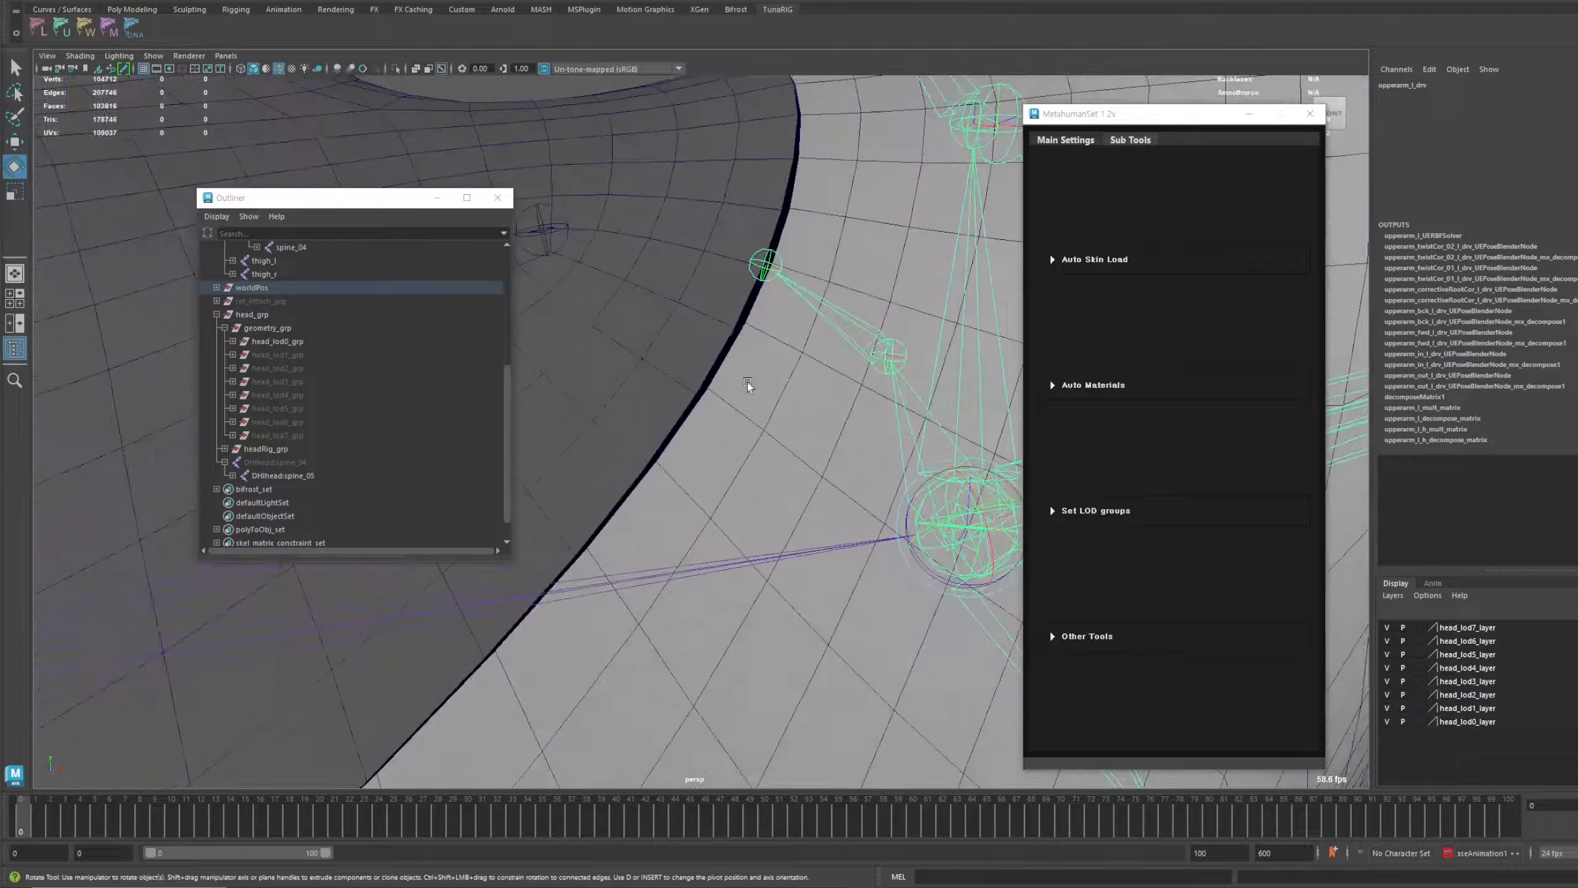
key("ctrl+z")
scroll(758, 373, "down", 6)
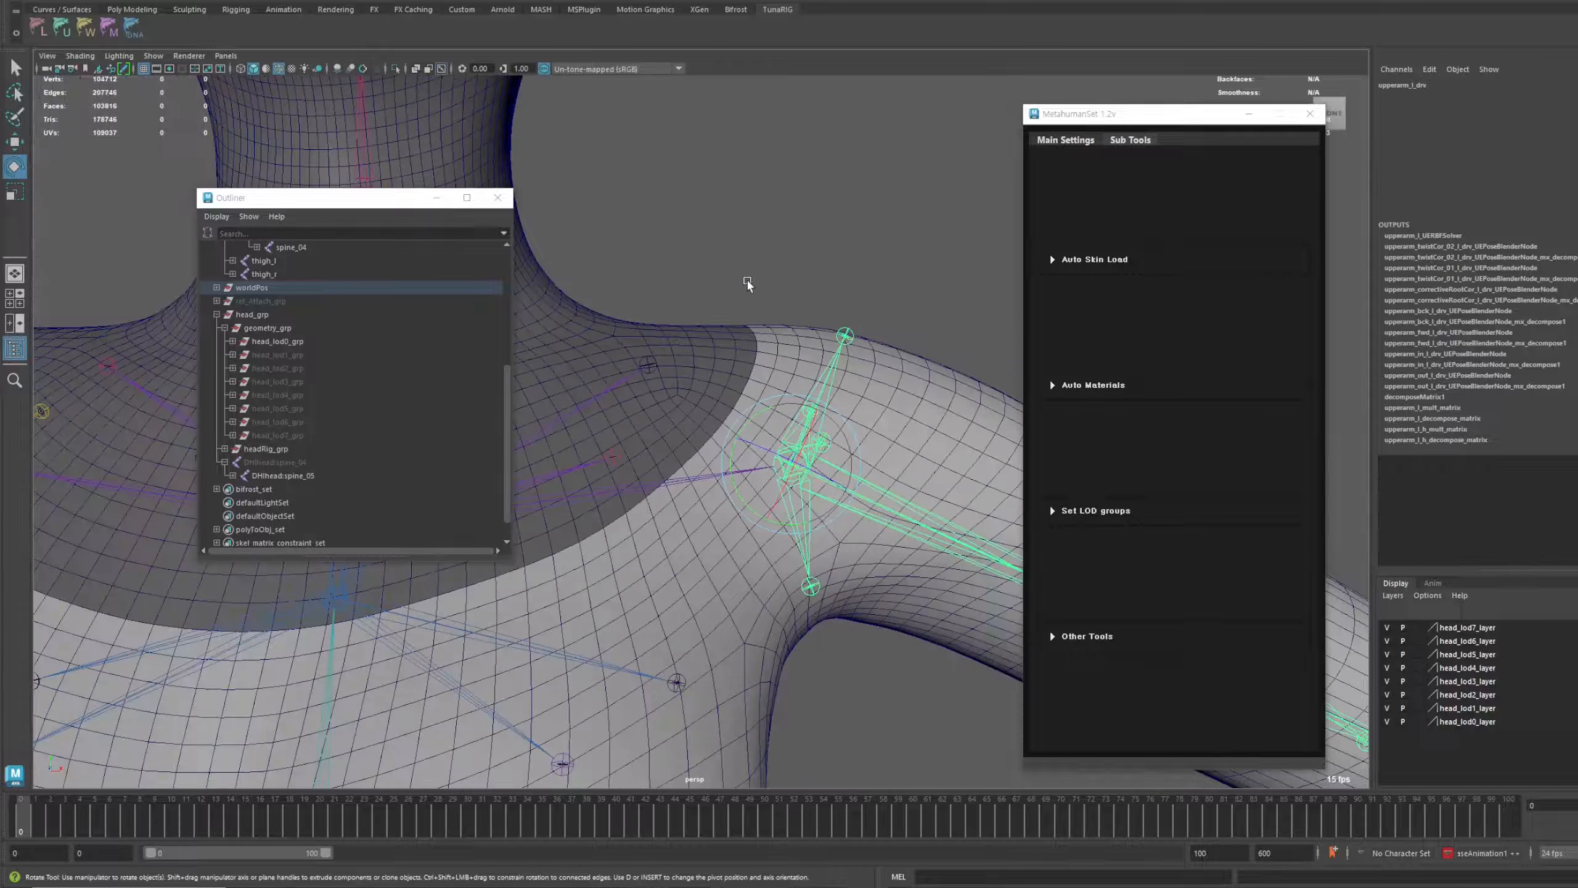
left_click(748, 287)
In Auto Skin Load, uncheck the skin files body_lod0_mesh.xml through body_lod3_mesh.xml and combined_lod0_mesh.xml
scroll(774, 319, "up", 2)
left_click(1065, 262)
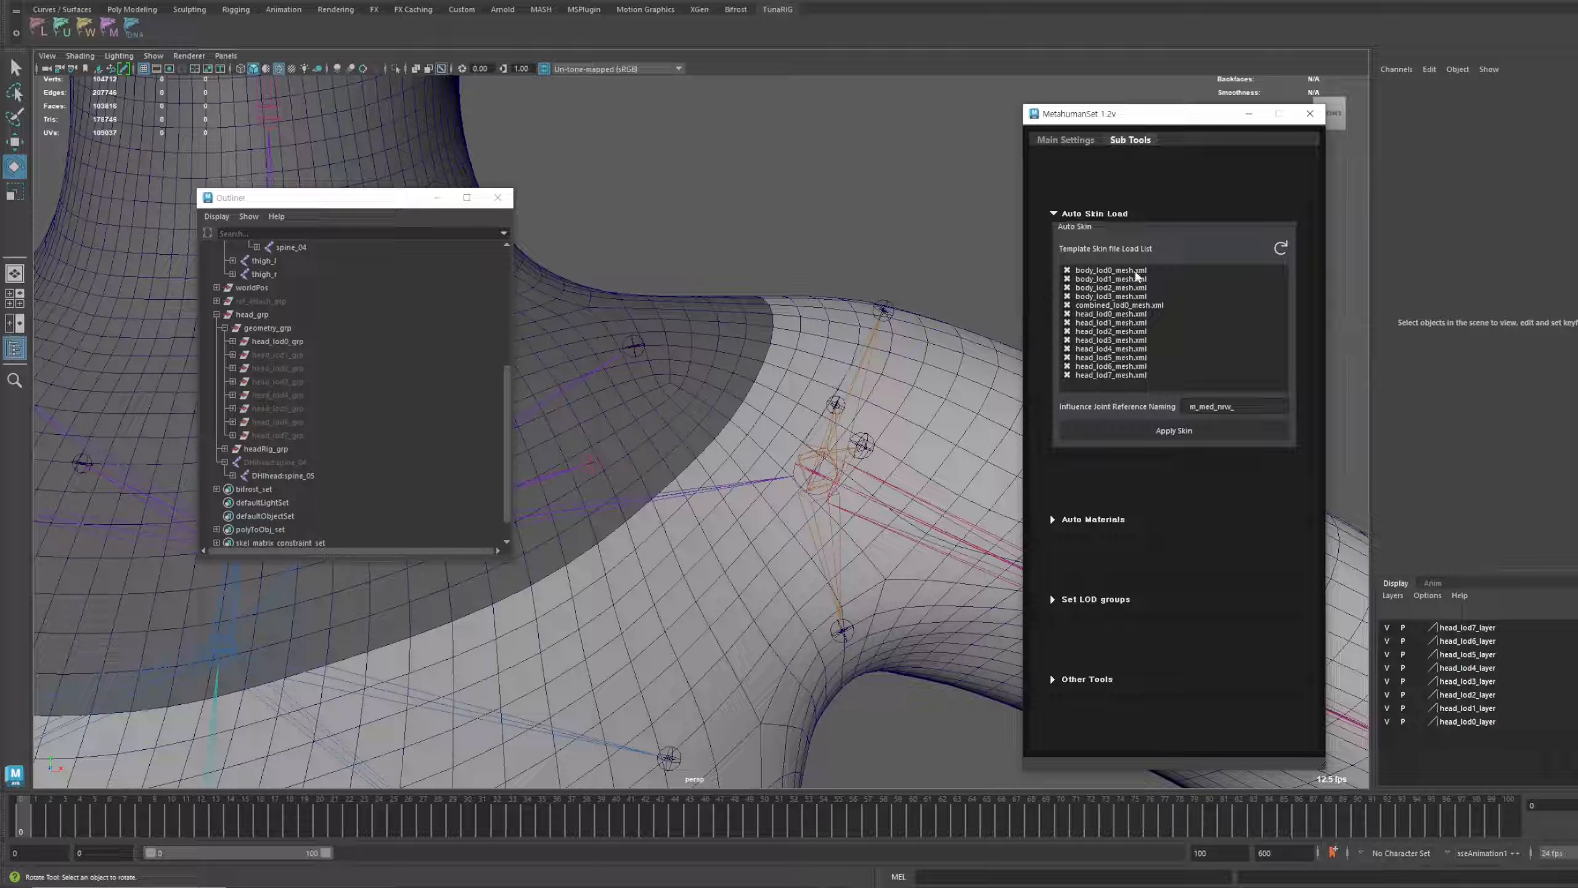
left_click(1136, 273)
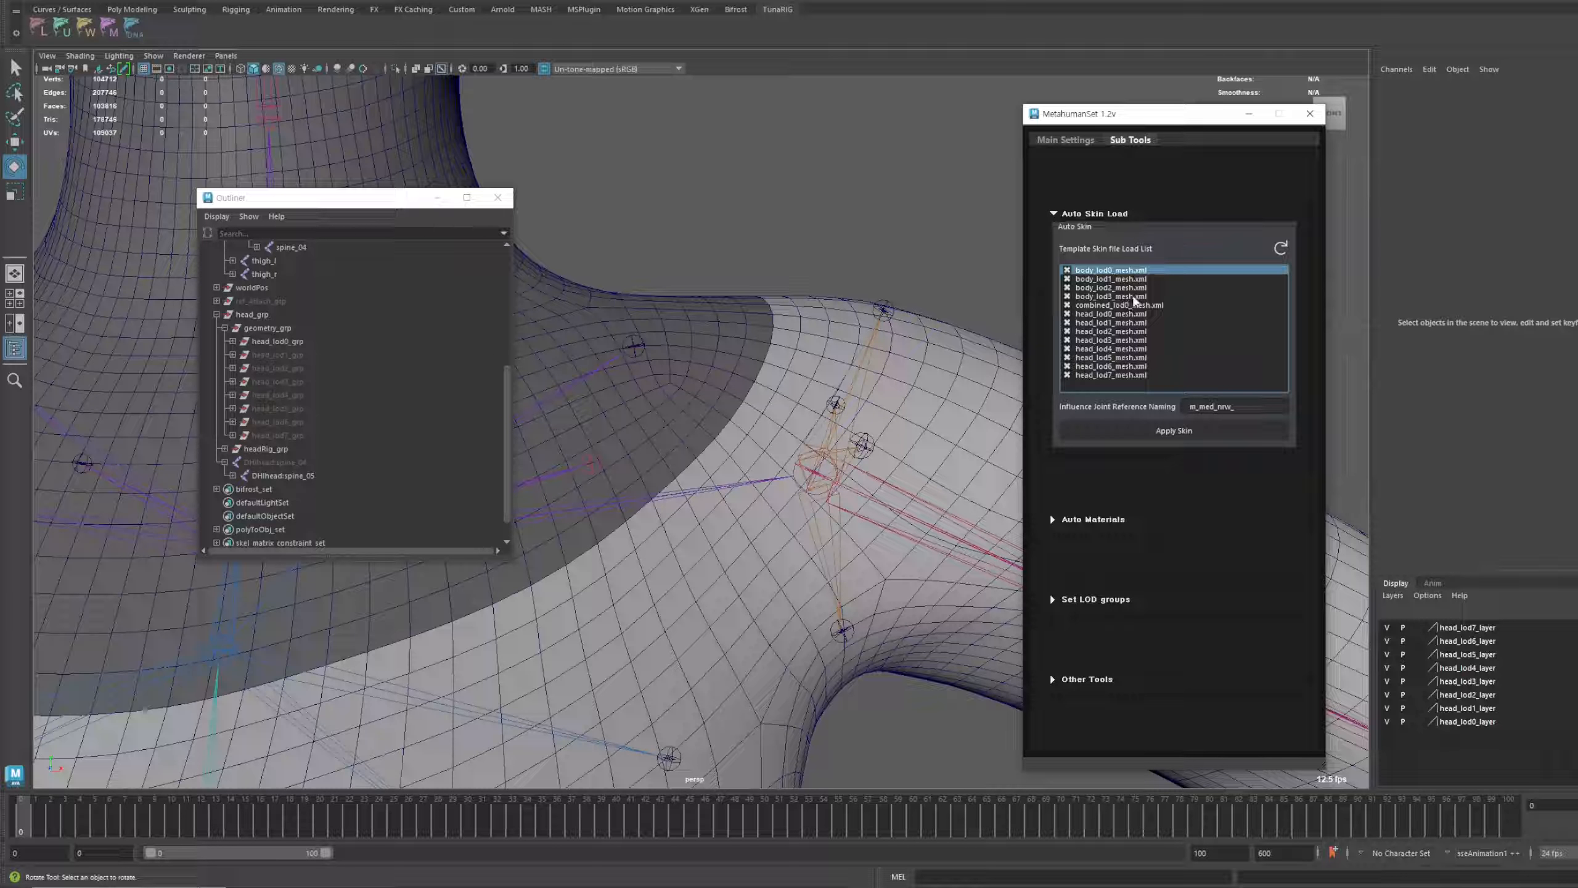
left_click(1134, 296, "shift")
scroll(416, 366, "up", 5)
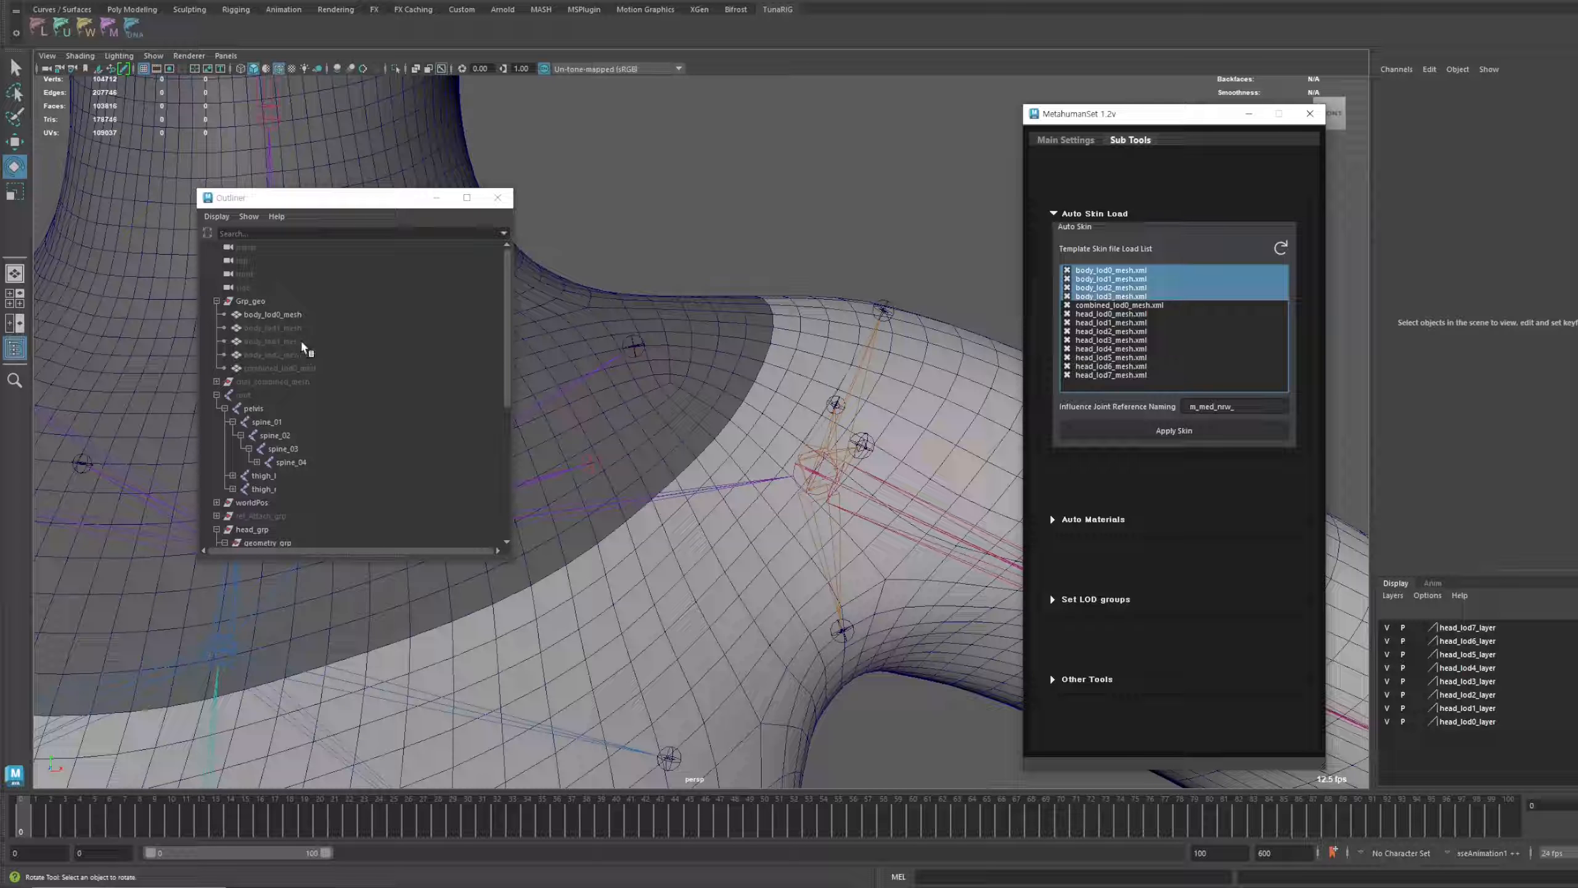
left_click(1113, 306, "shift")
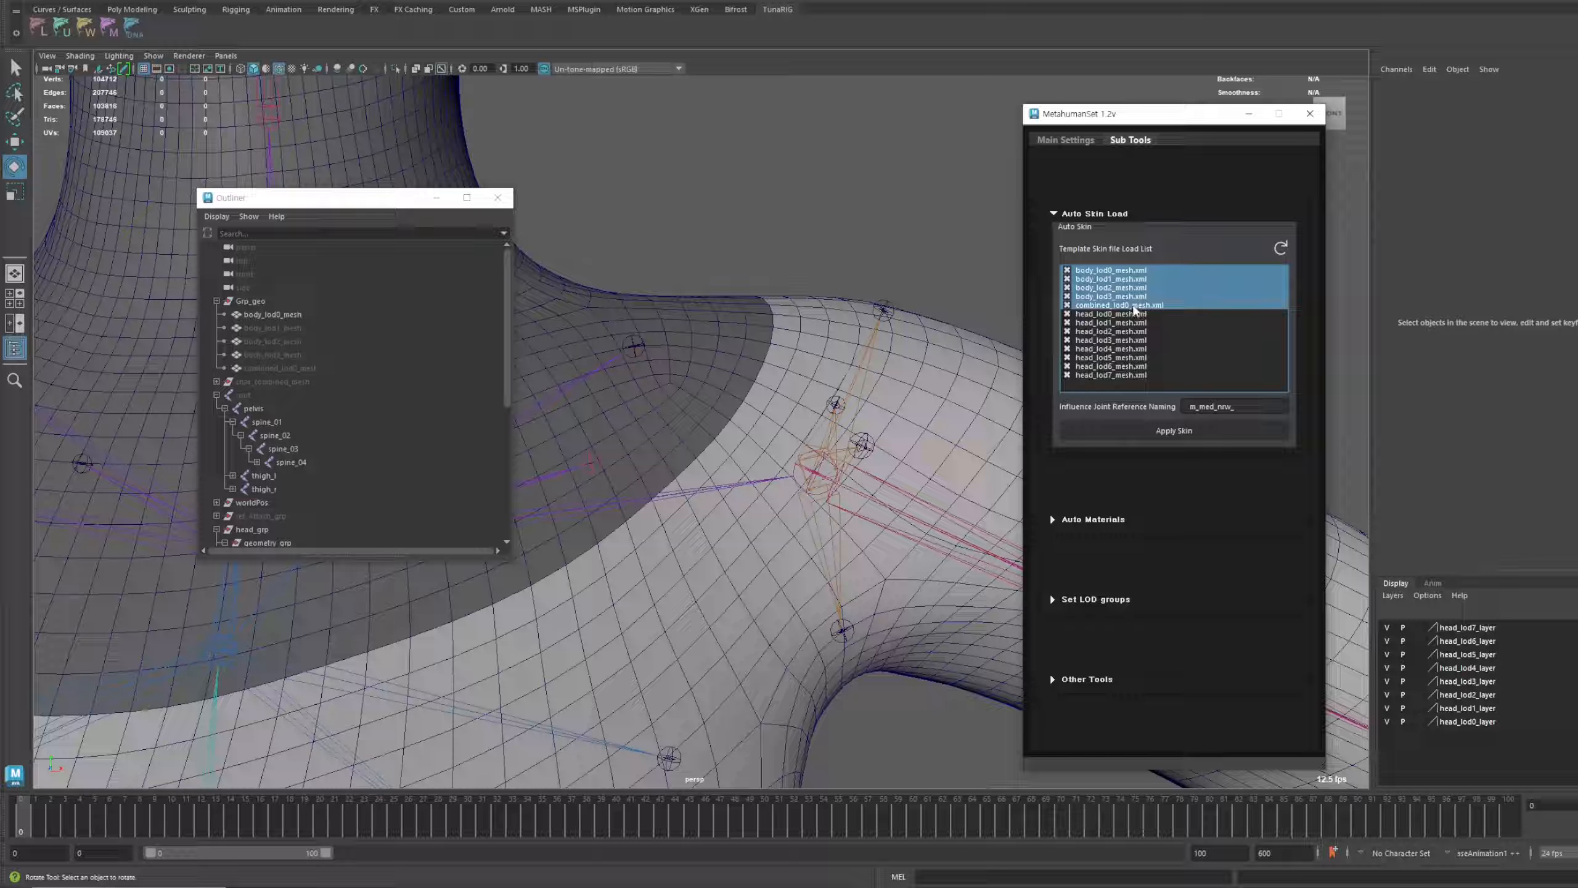
right_click(1141, 308)
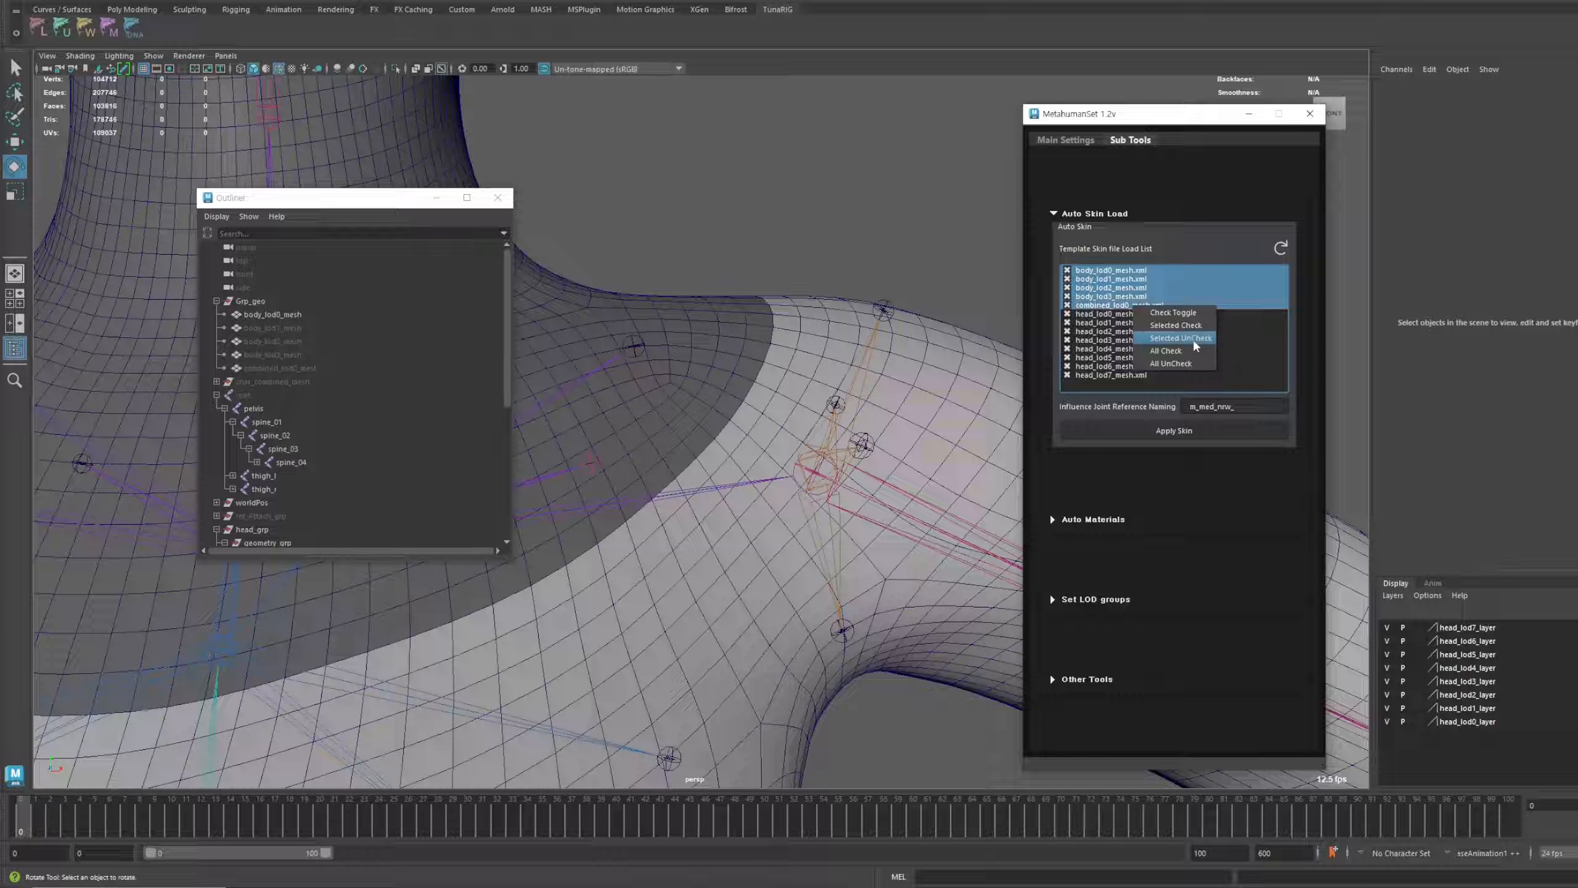
left_click(1180, 338)
Select the checked skin files head_lod0_mesh.xml through head_lod7_mesh.xml and view the LOD0 head and shoulder seam
left_click(1137, 315)
left_click(1136, 375, "shift")
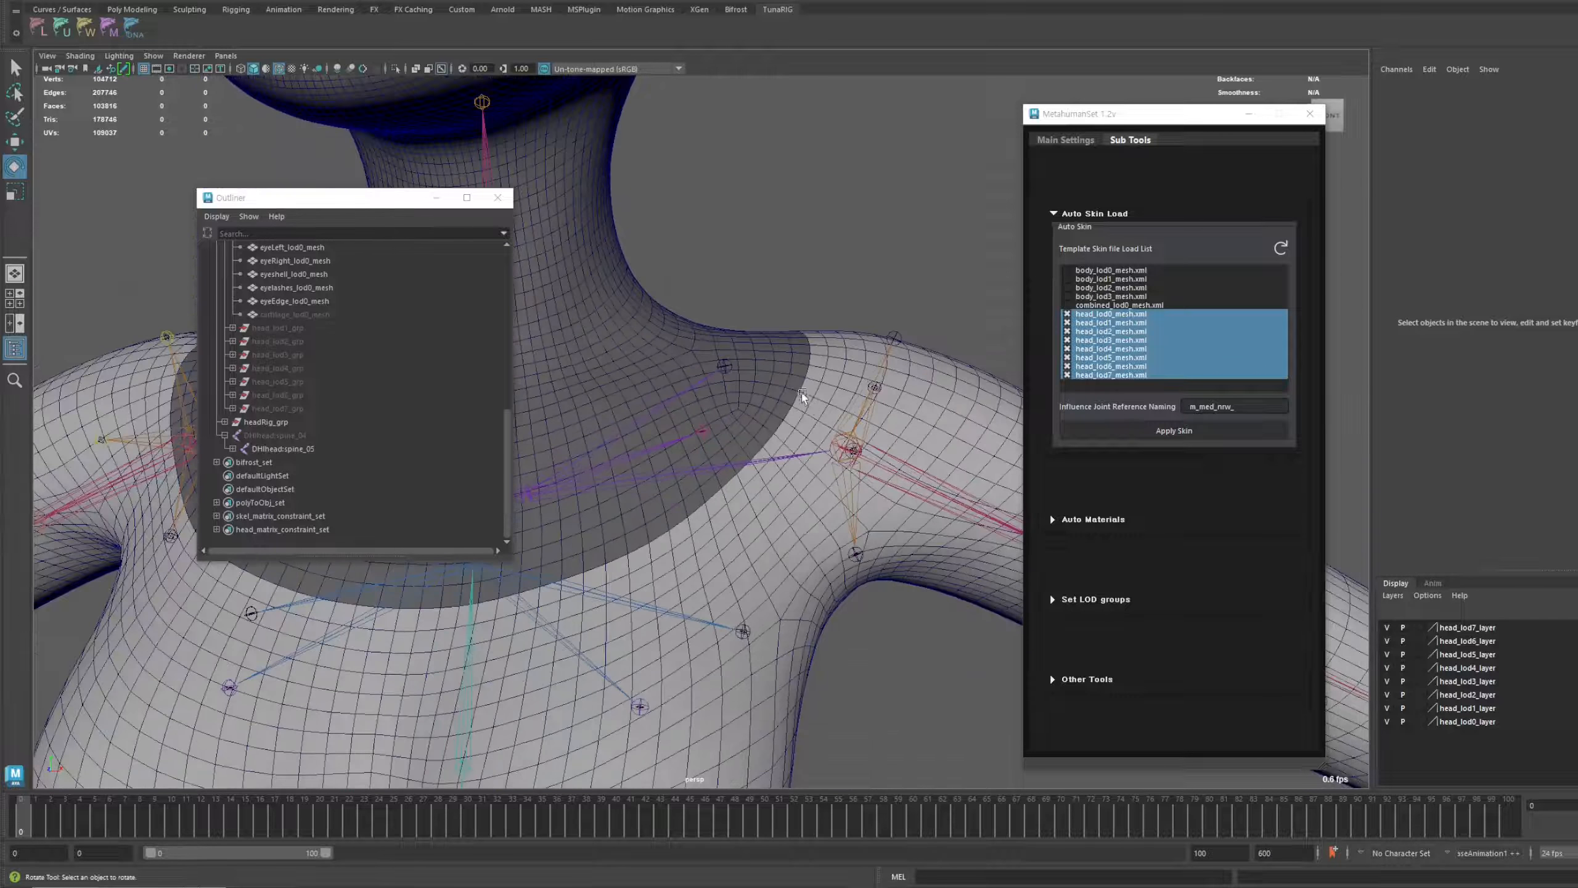
left_click_drag(739, 367, 701, 398, "alt")
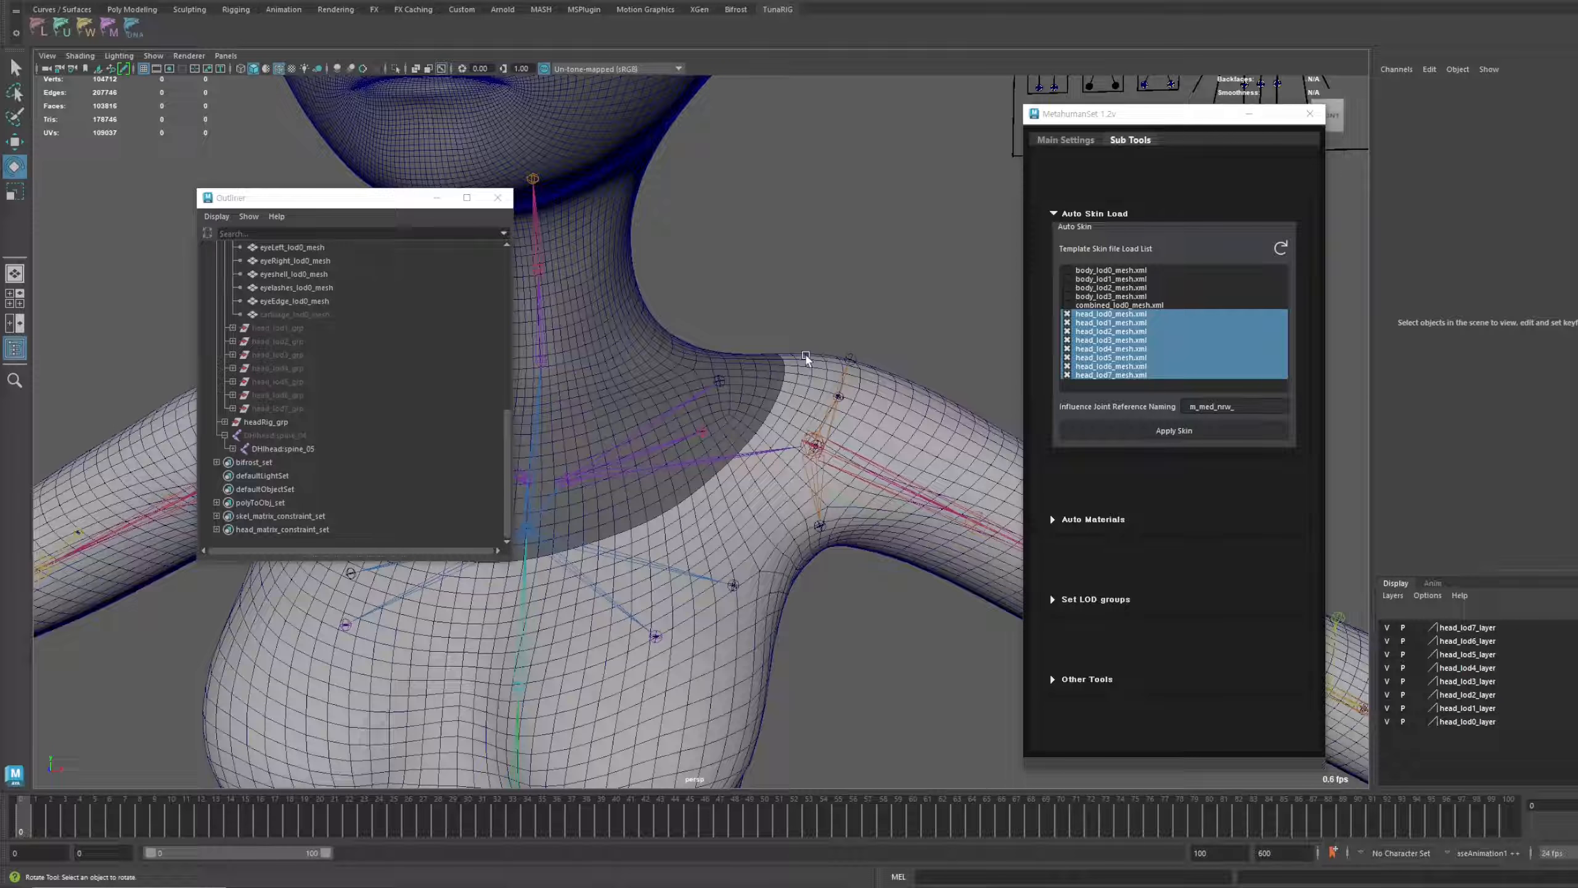
left_click(808, 368)
left_click(837, 318)
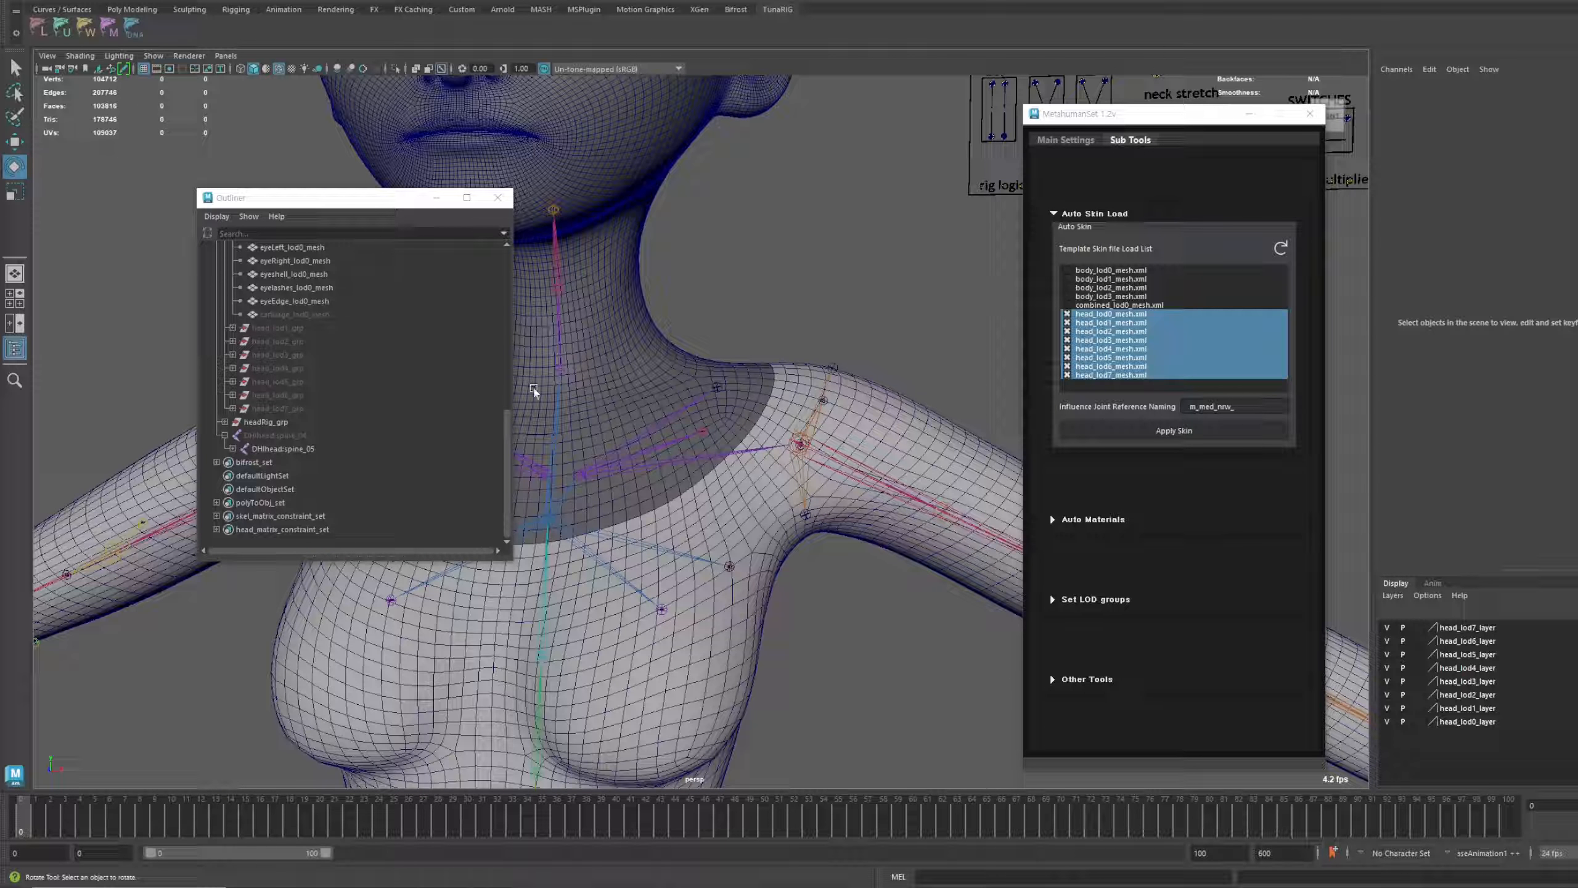
Delete the DHIhead namespace from the head joints and return to the Auto Skin Load file list
left_click_drag(1129, 122, 985, 98)
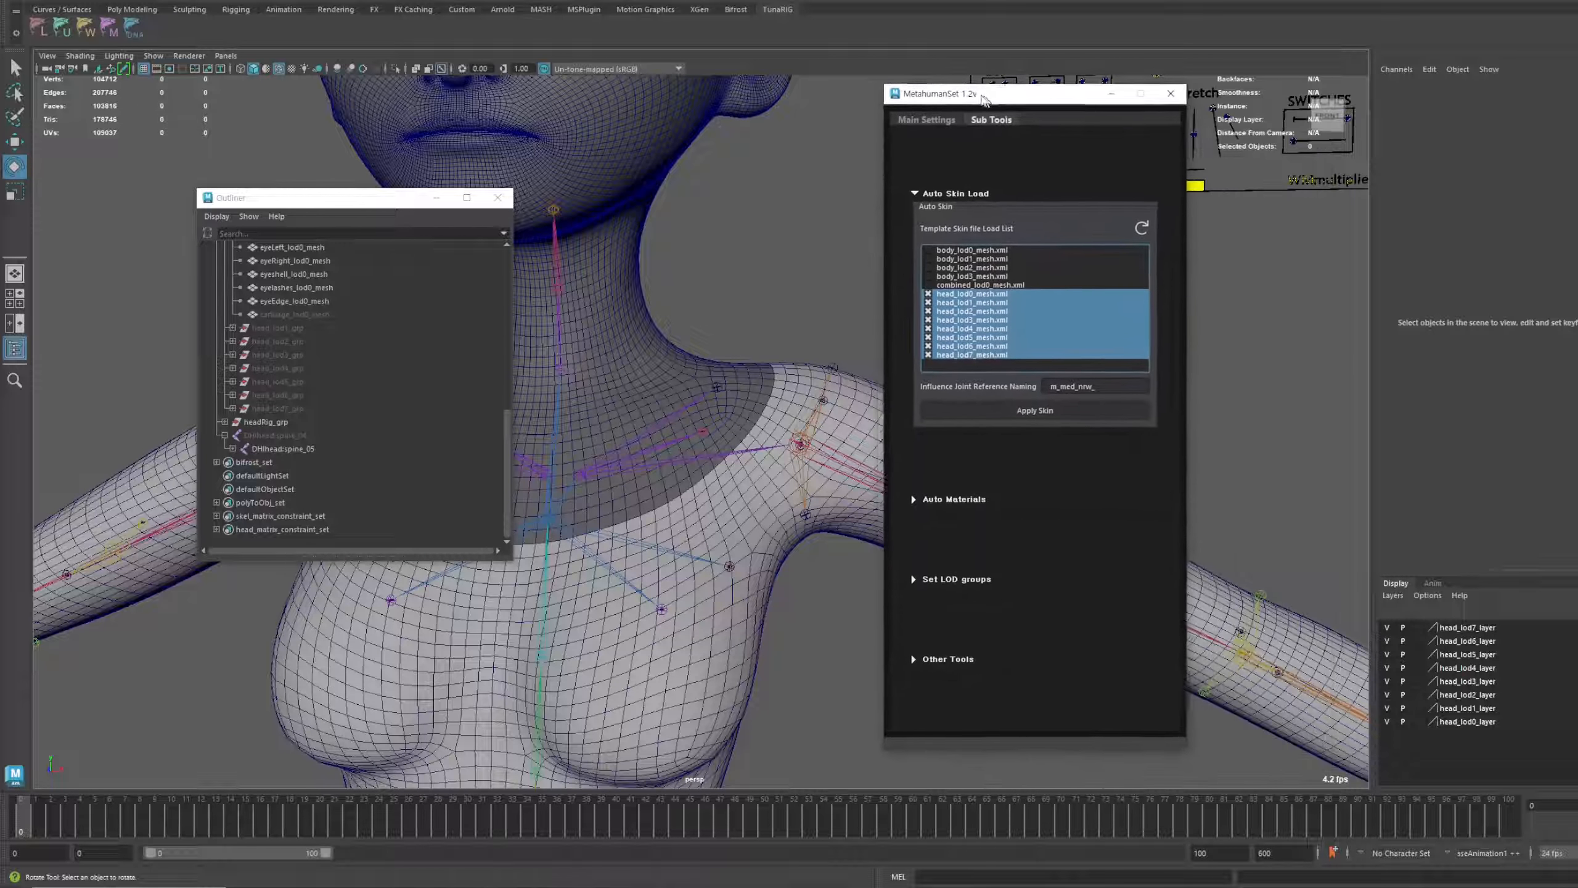
left_click(928, 116)
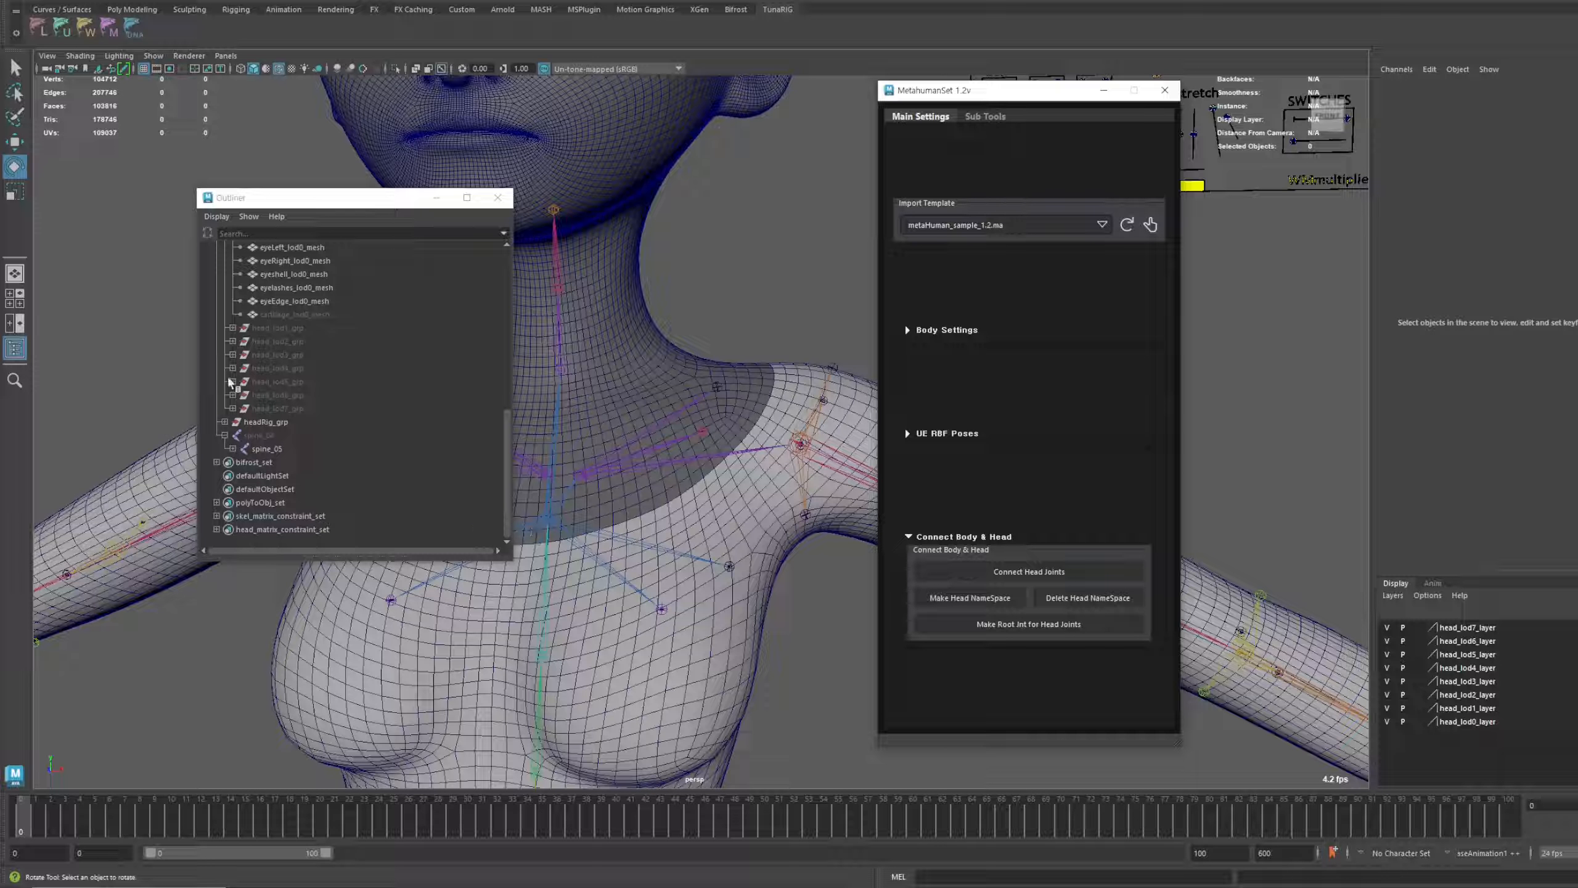
left_click(986, 117)
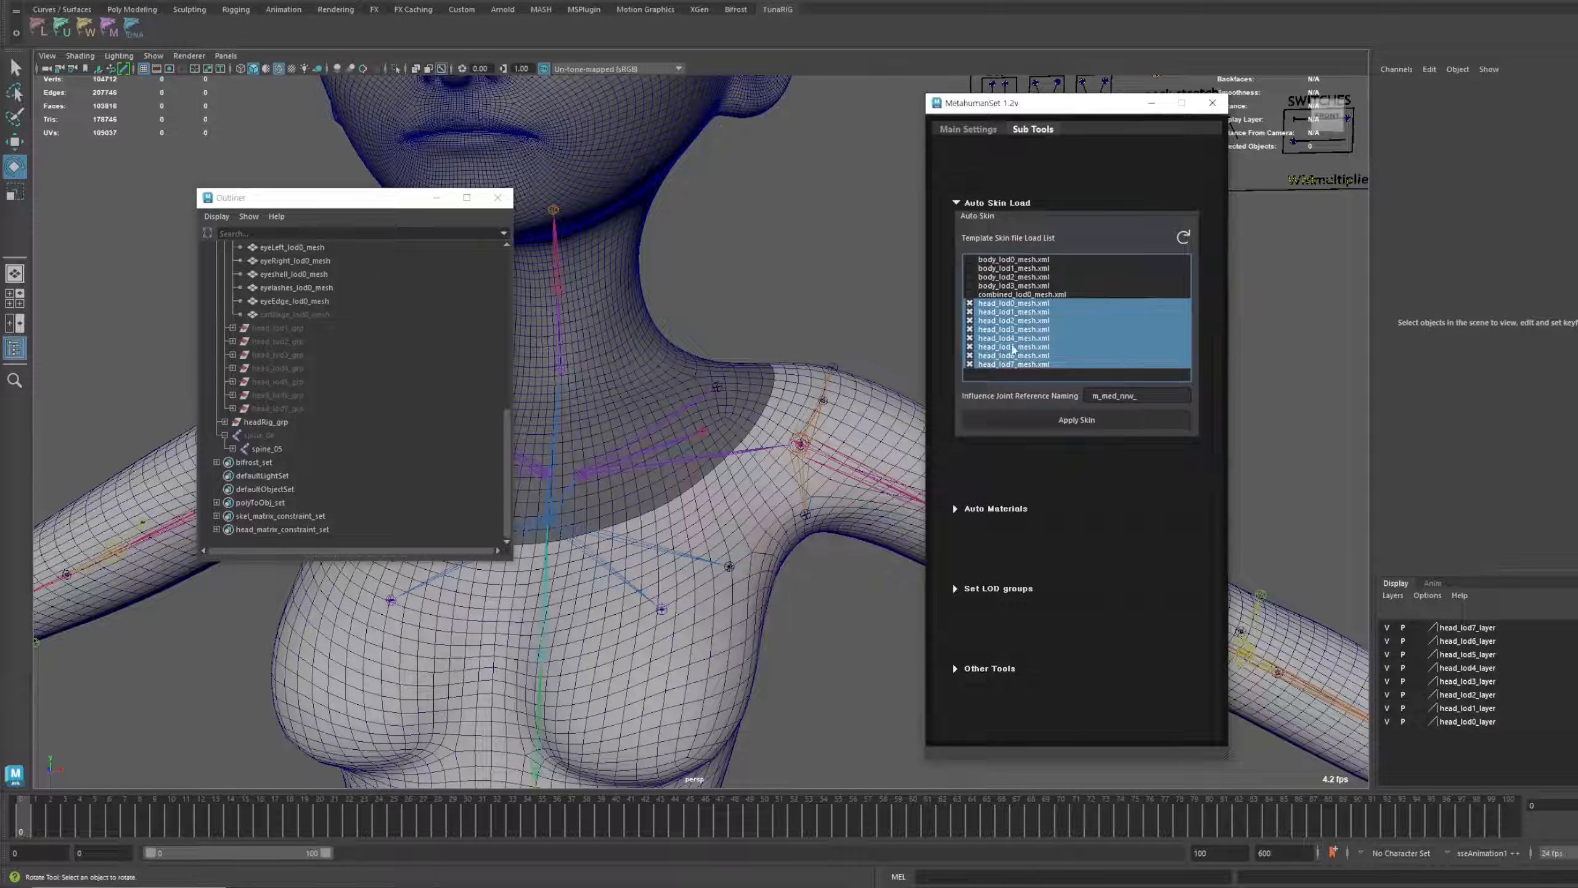
Apply the checked skin files head_lod0_mesh.xml through head_lod7_mesh.xml to the head meshes with Auto Skin Load
scroll(854, 373, "up", 5)
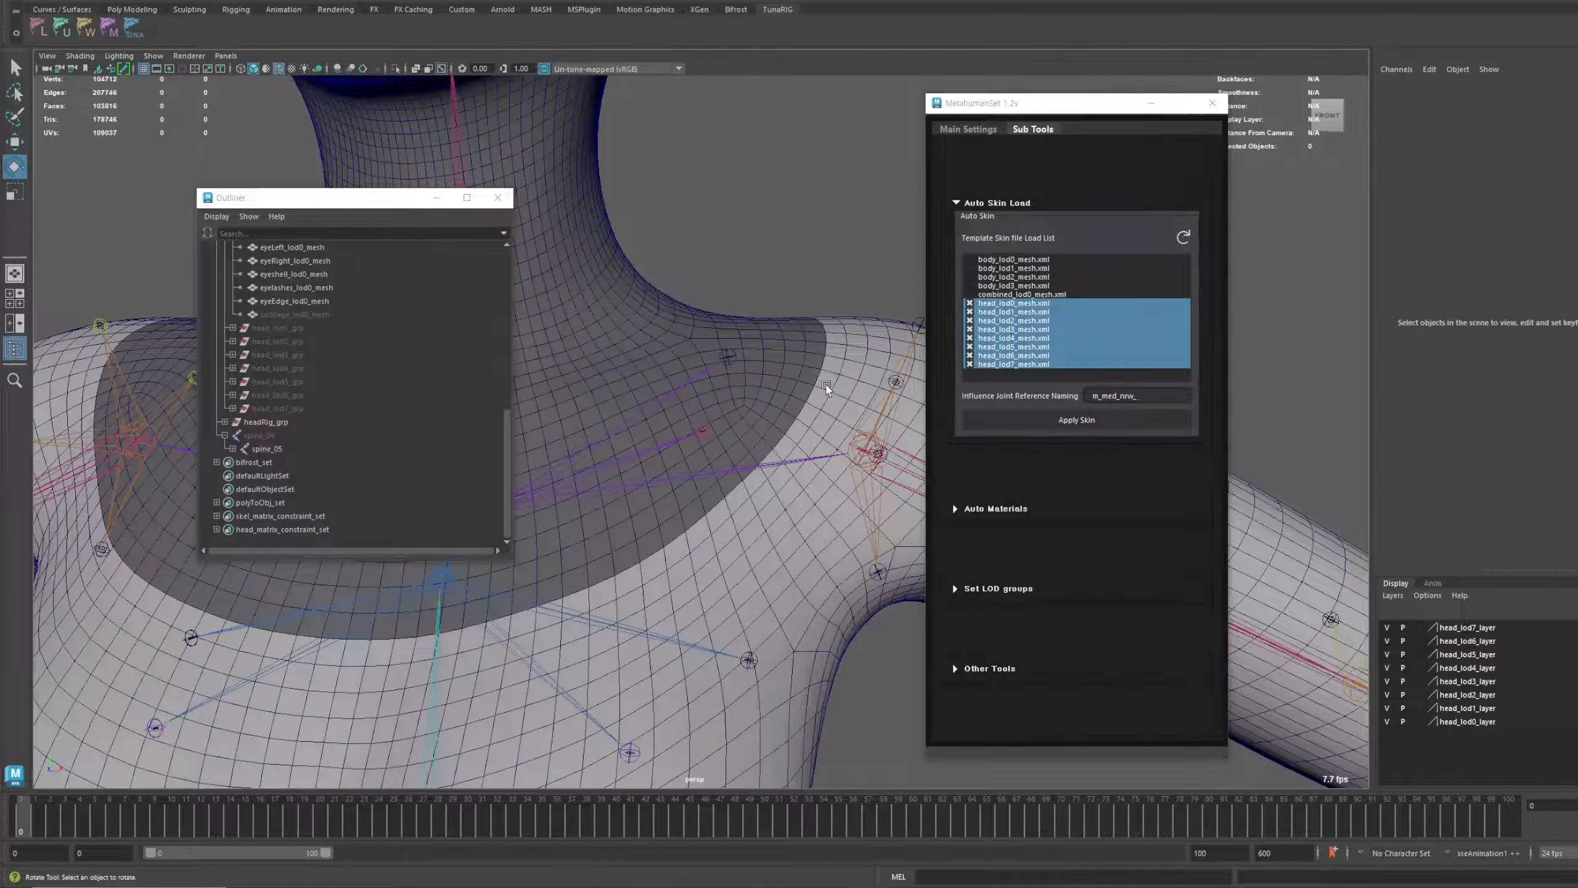
left_click(1046, 418)
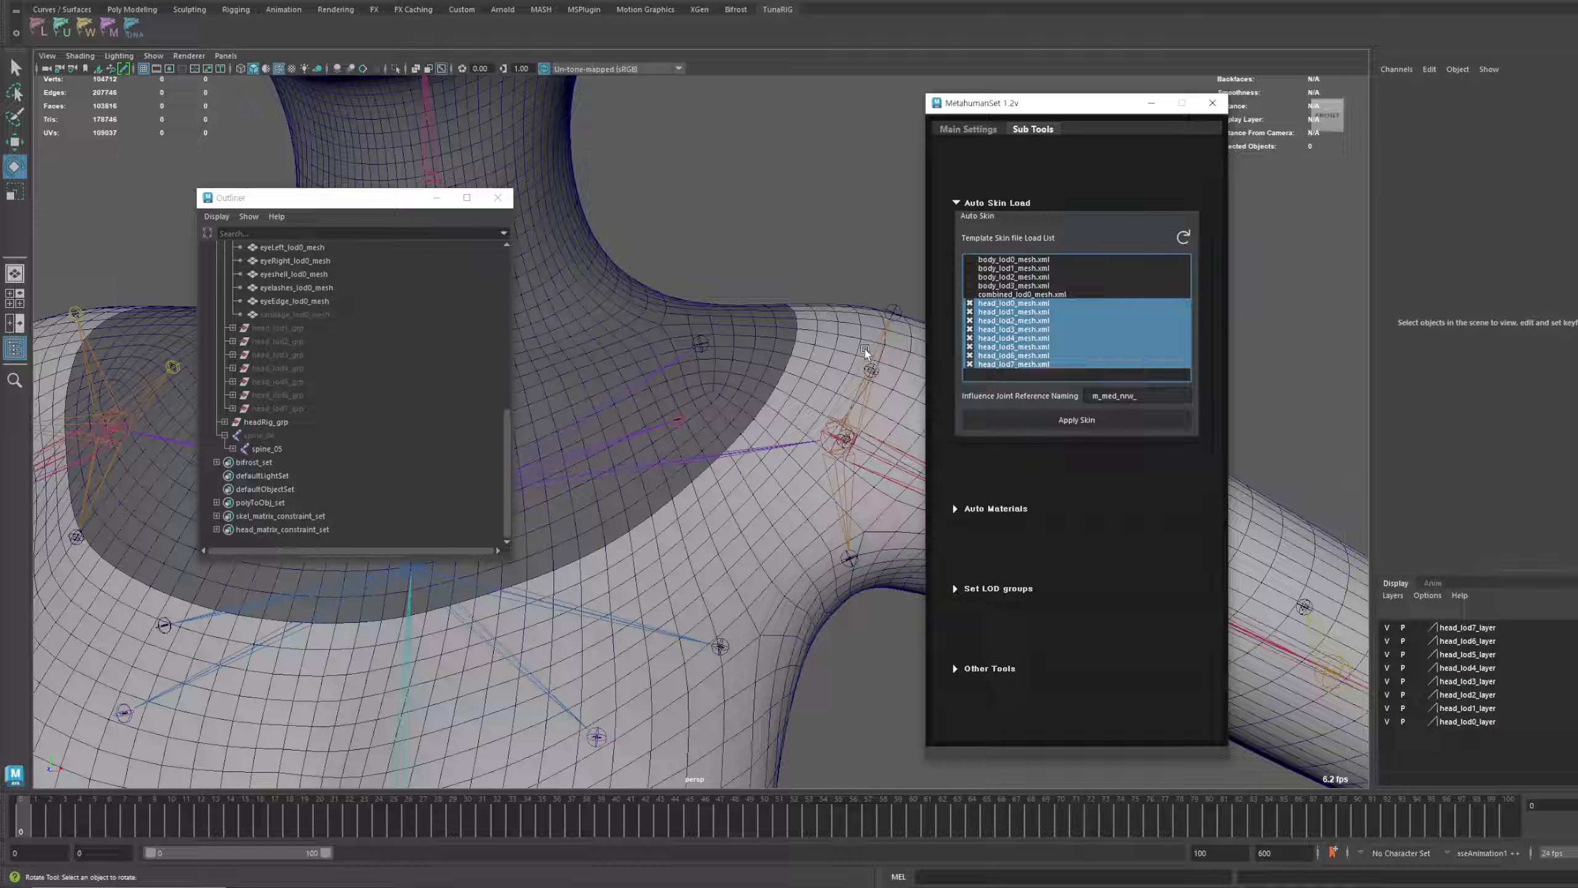
scroll(837, 334, "down", 2)
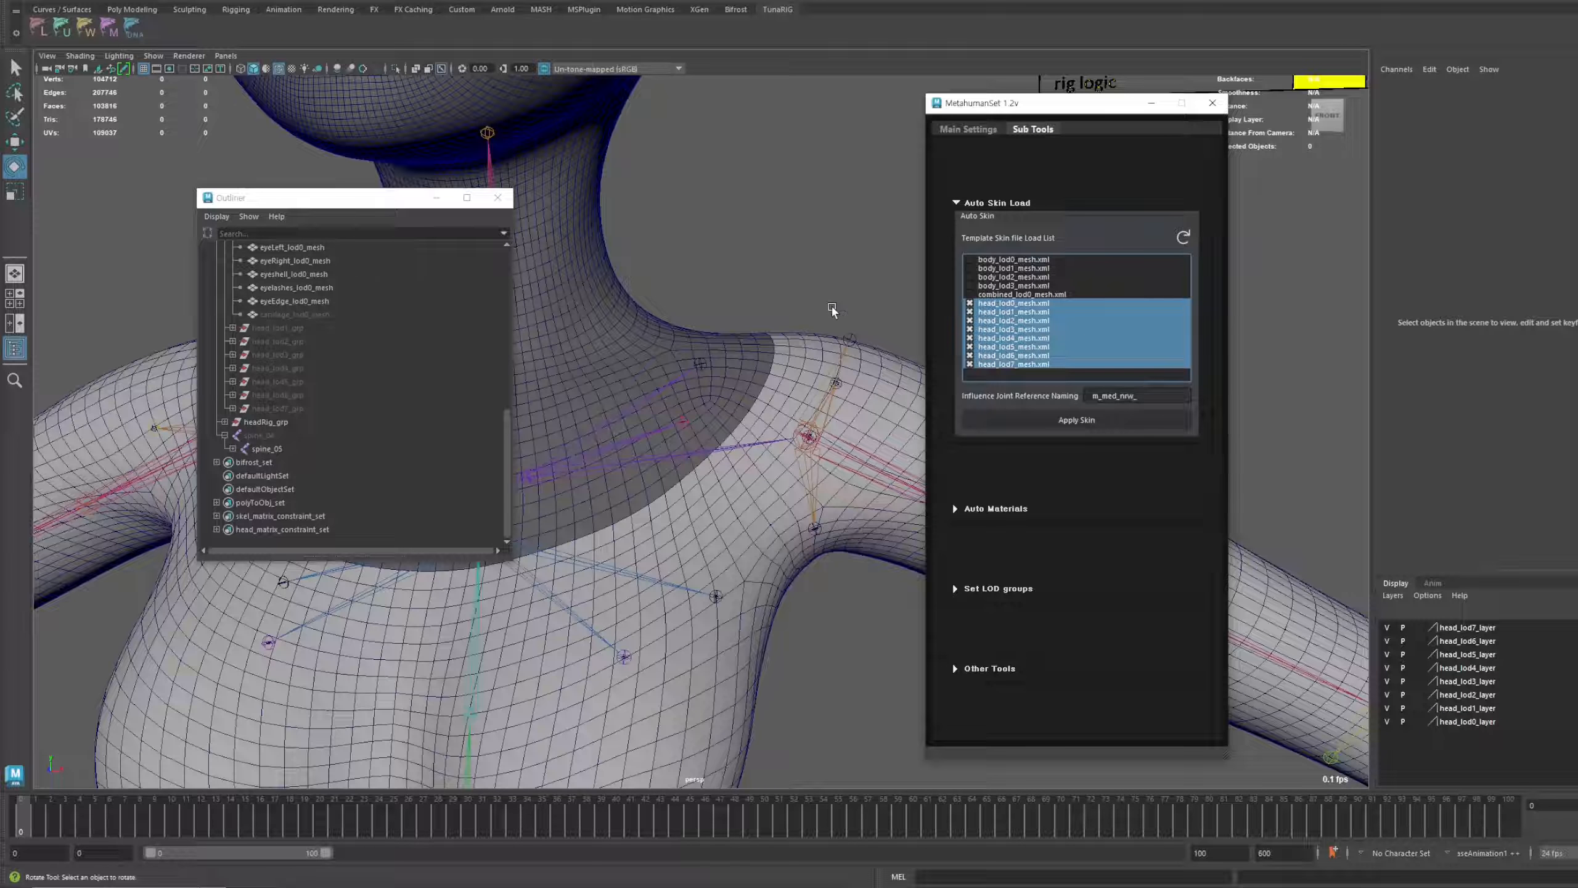
Rotate the left upper arm joint to inspect the LOD0 head and body seam, and undo the rotation
middle_click_drag(832, 305, 739, 284, "alt")
left_click(801, 443)
scroll(776, 429, "up", 1)
middle_click_drag(788, 442, 824, 454, "alt")
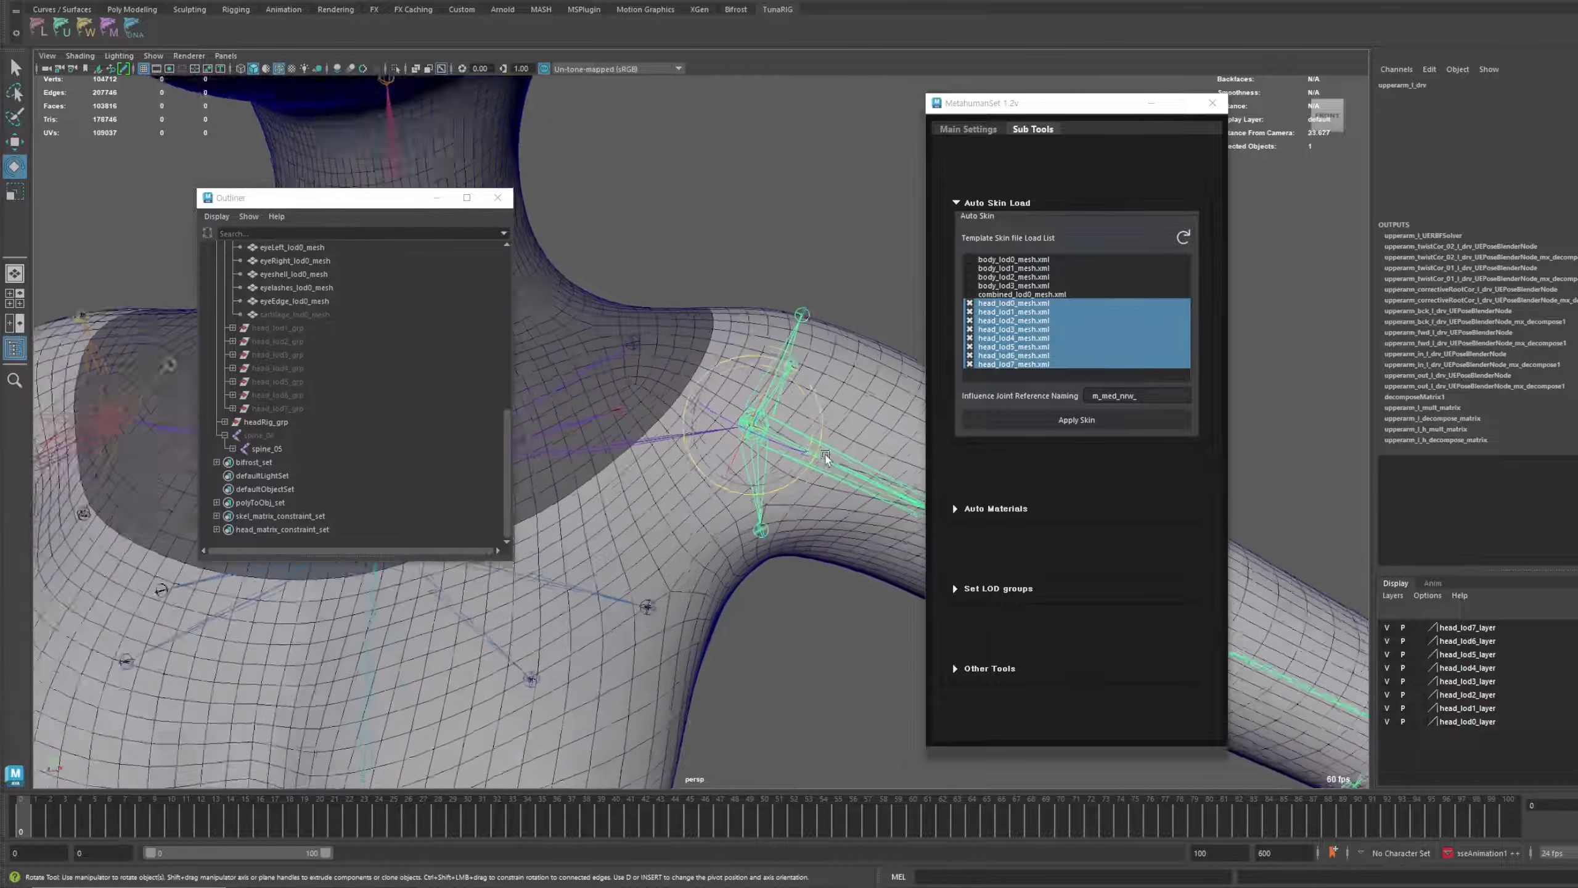
left_click_drag(825, 457, 731, 368)
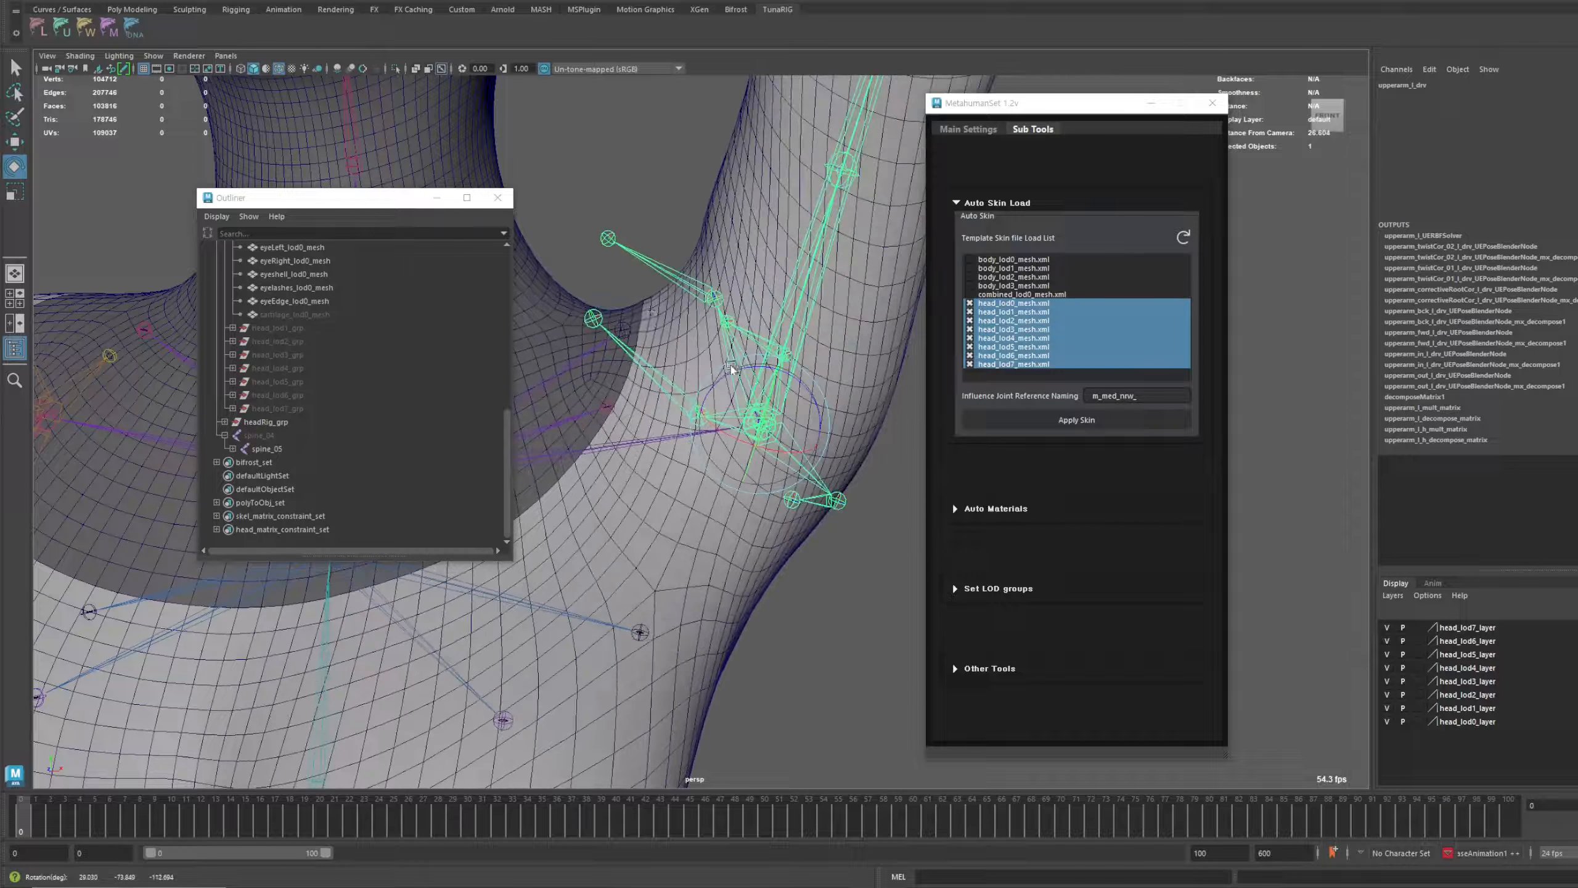
scroll(687, 395, "up", 6)
middle_click_drag(649, 343, 775, 441, "alt")
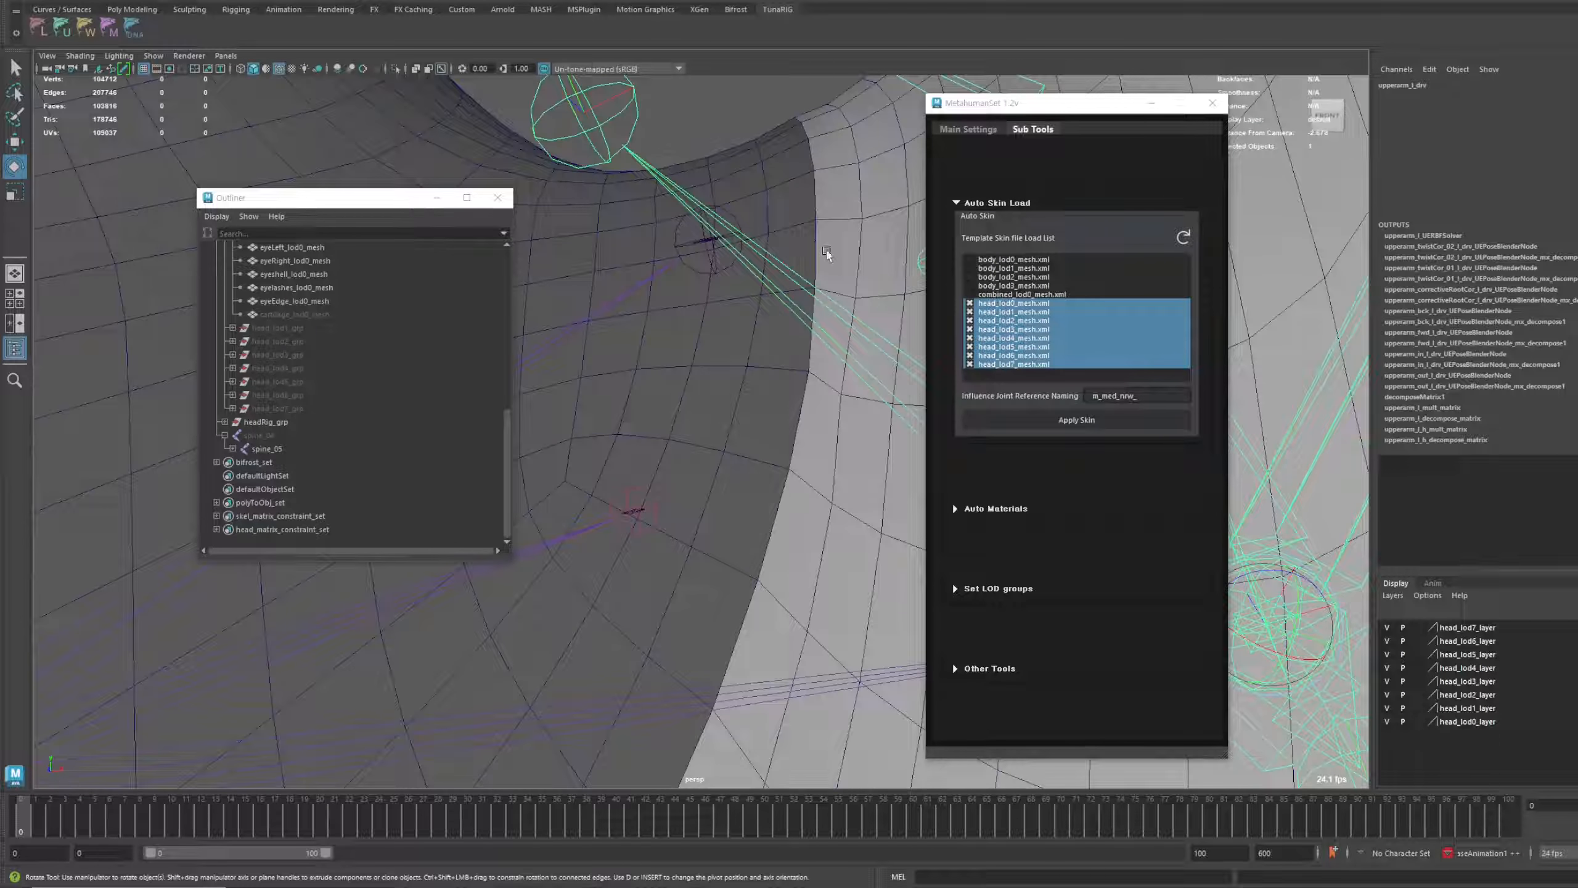
key("ctrl+z")
scroll(792, 490, "down", 7)
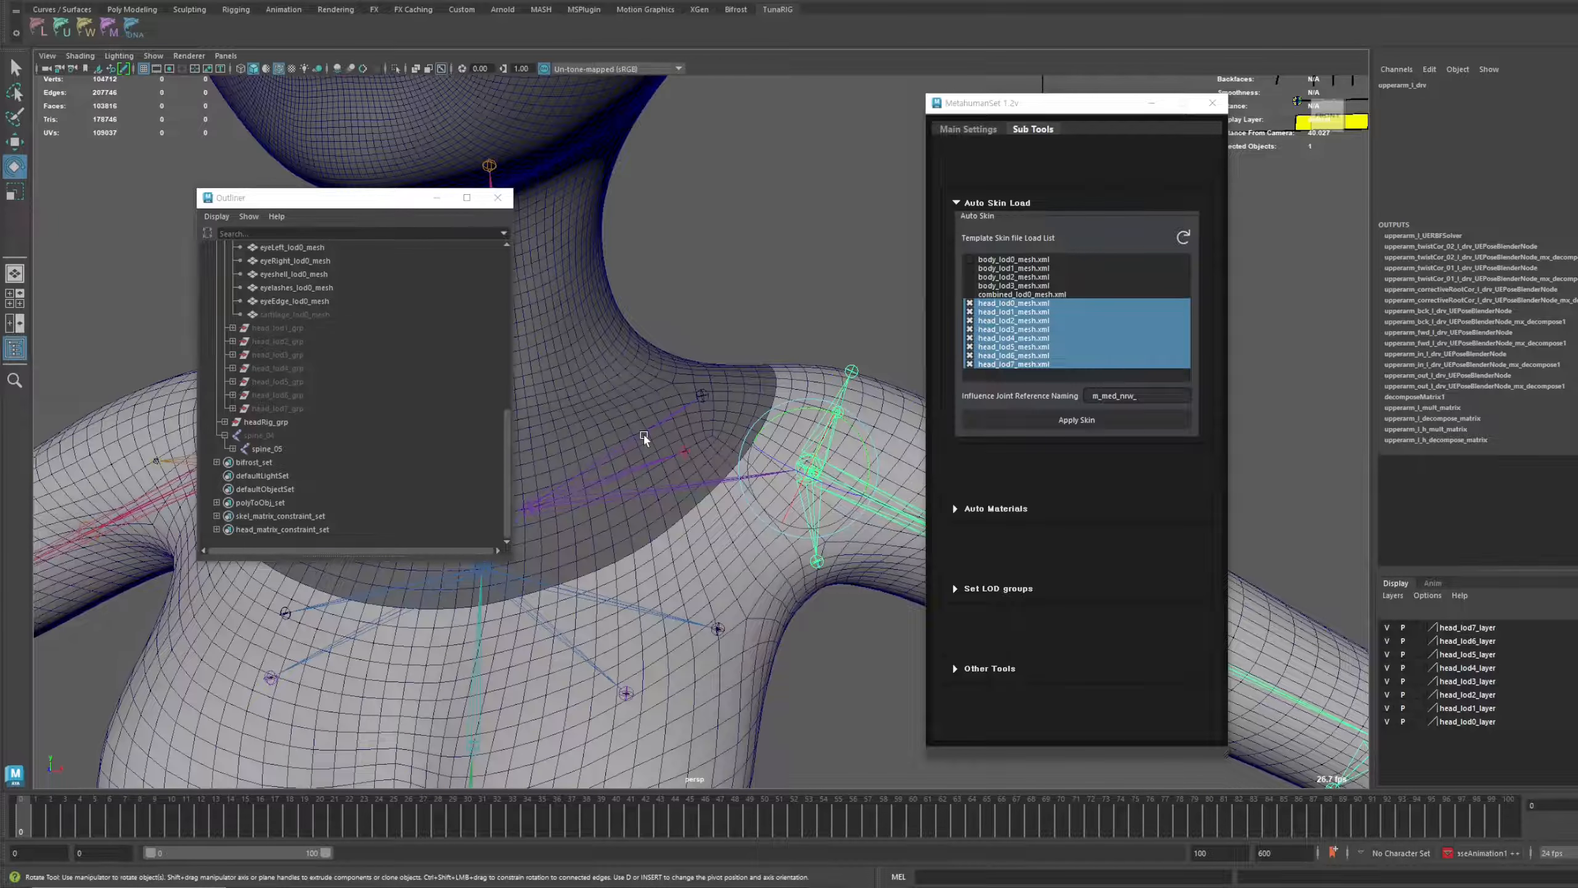
Rotate the left clavicle joint upward to inspect how the LOD0 head and body seam deforms
left_click(644, 435)
middle_click_drag(642, 459, 734, 406, "alt")
scroll(673, 443, "up", 10)
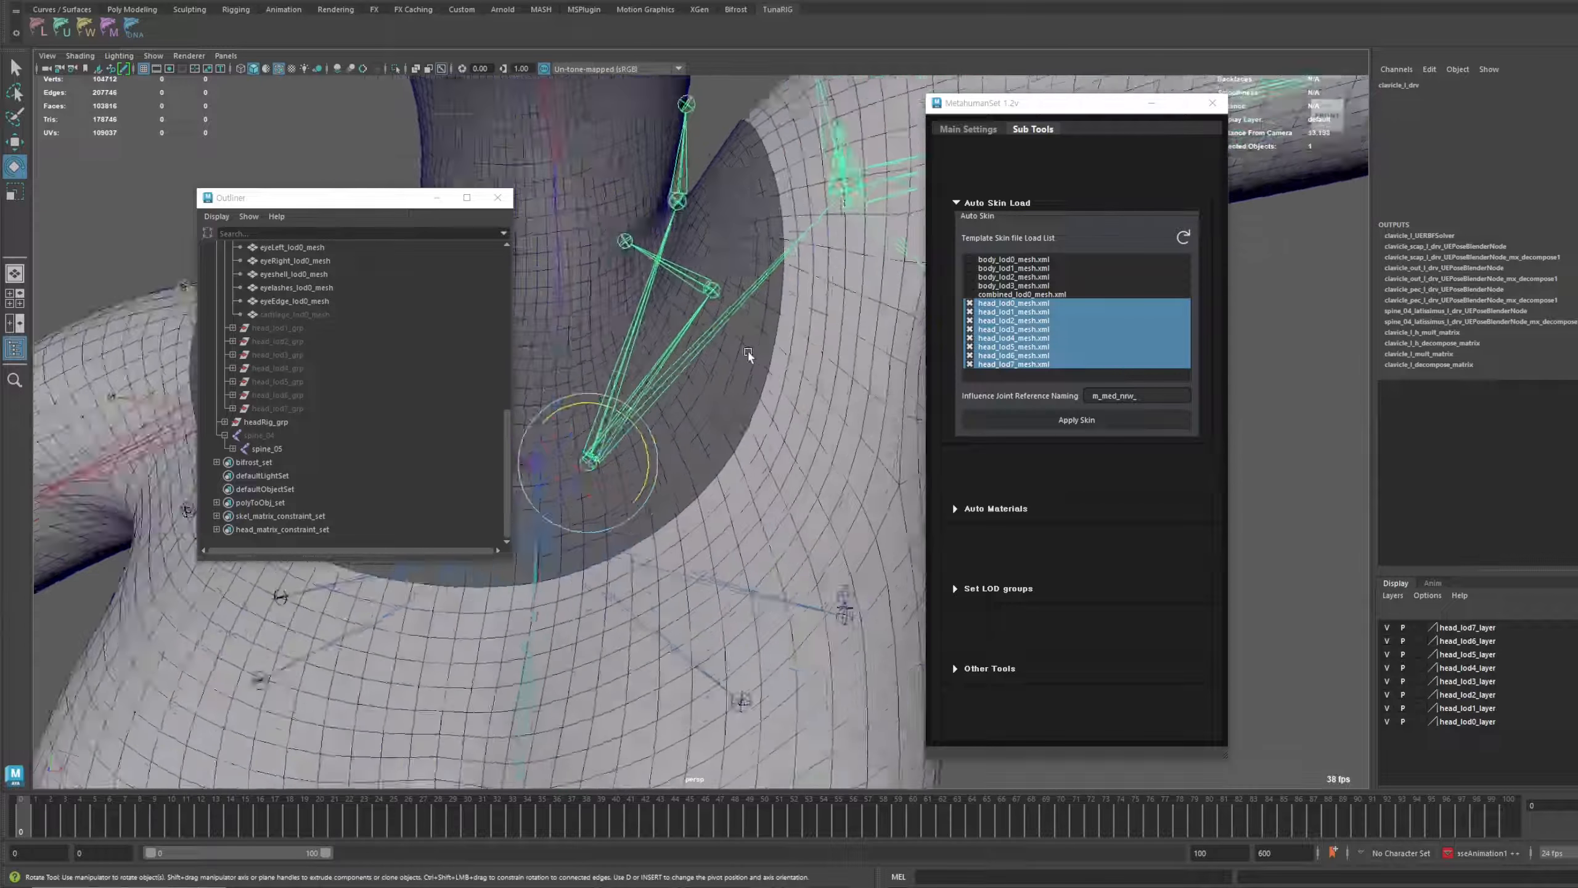
left_click_drag(664, 585, 788, 218, "alt")
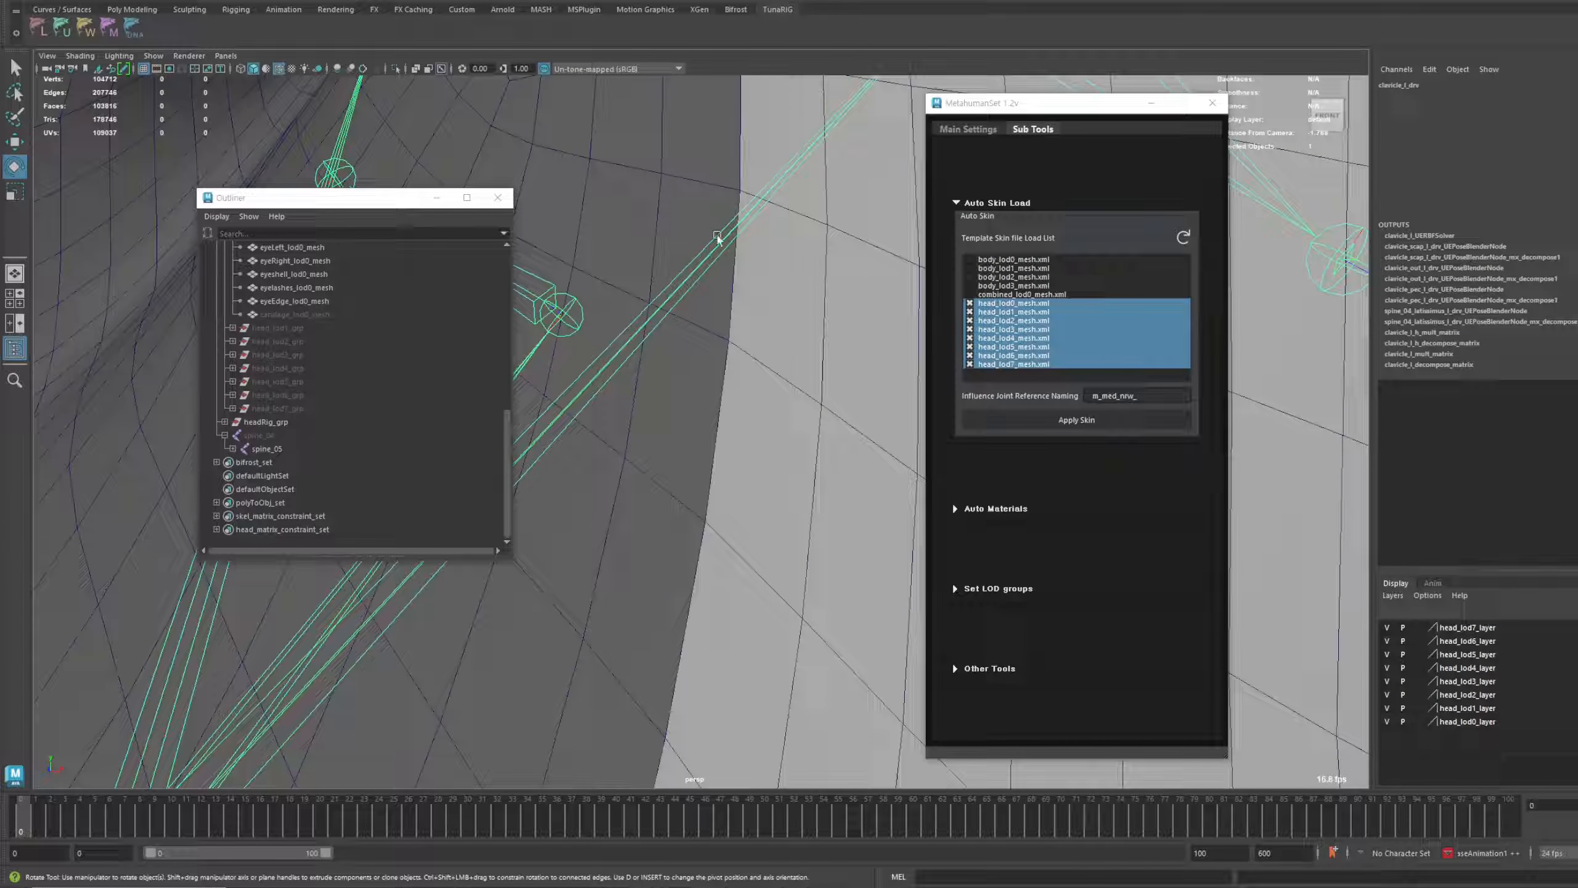
scroll(702, 480, "down", 10)
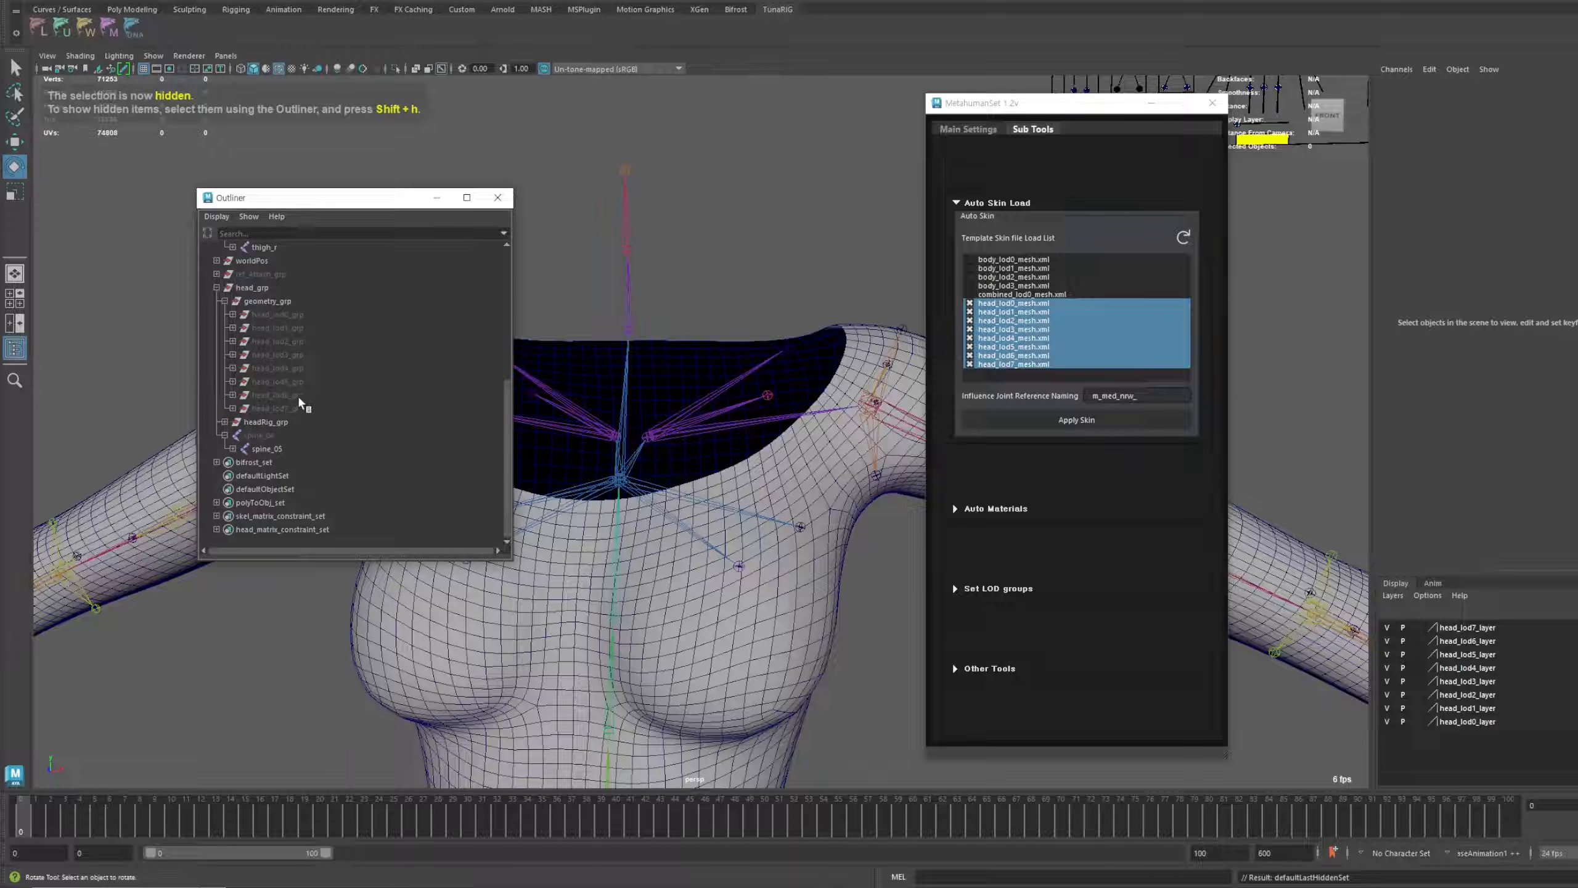
Display head_lod6_grp with body_lod3_mesh in place of the LOD0 meshes and inspect the seam around the neck and shoulders
left_click(298, 396)
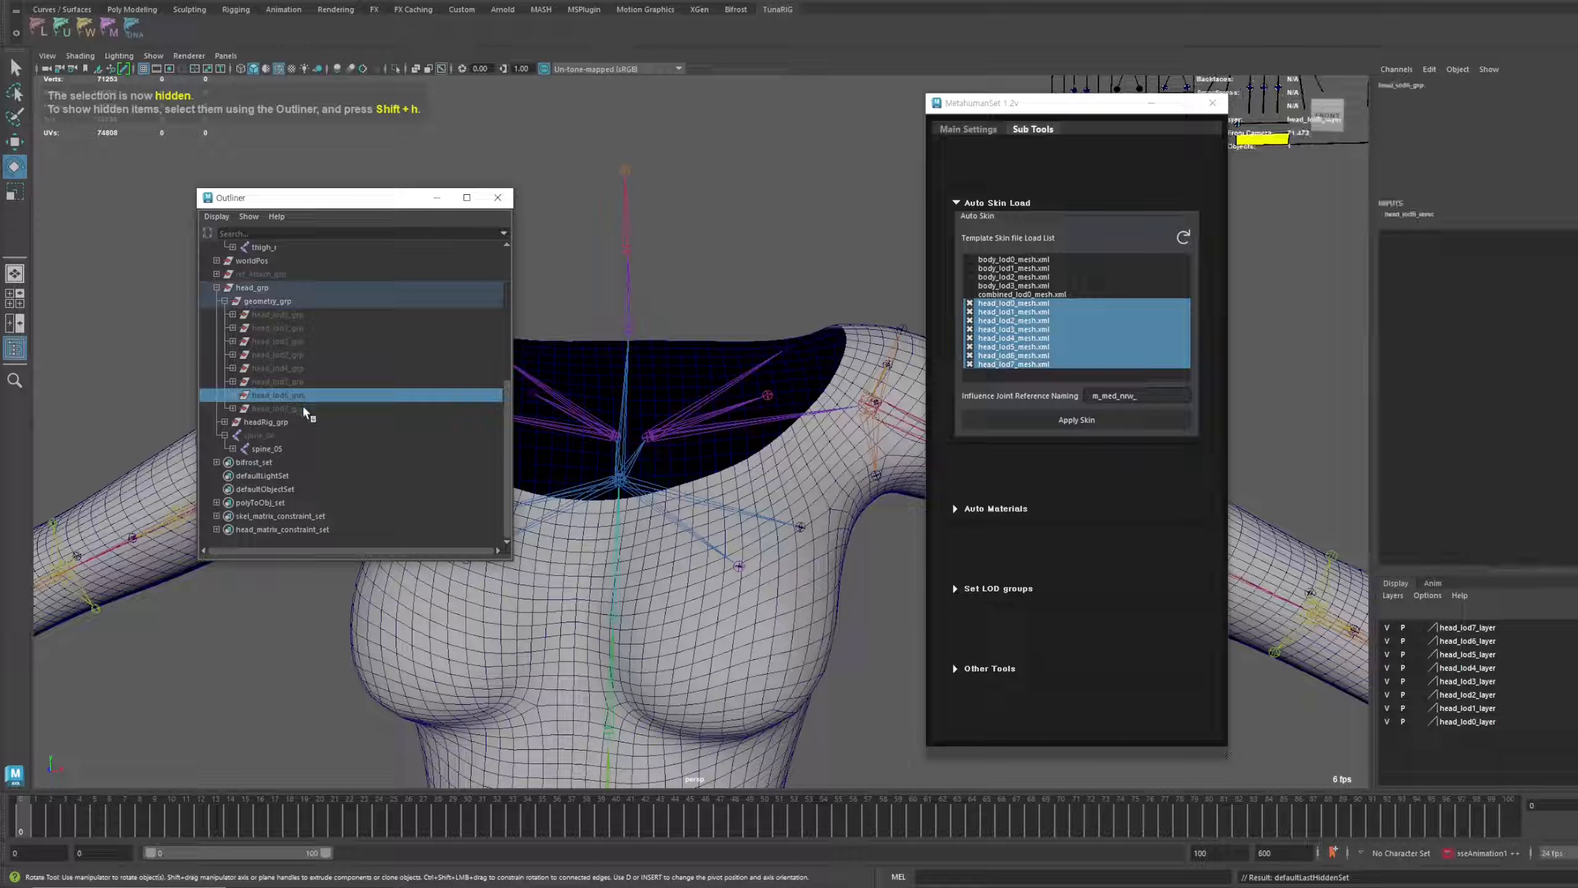
key("shift+h")
scroll(341, 411, "up", 6)
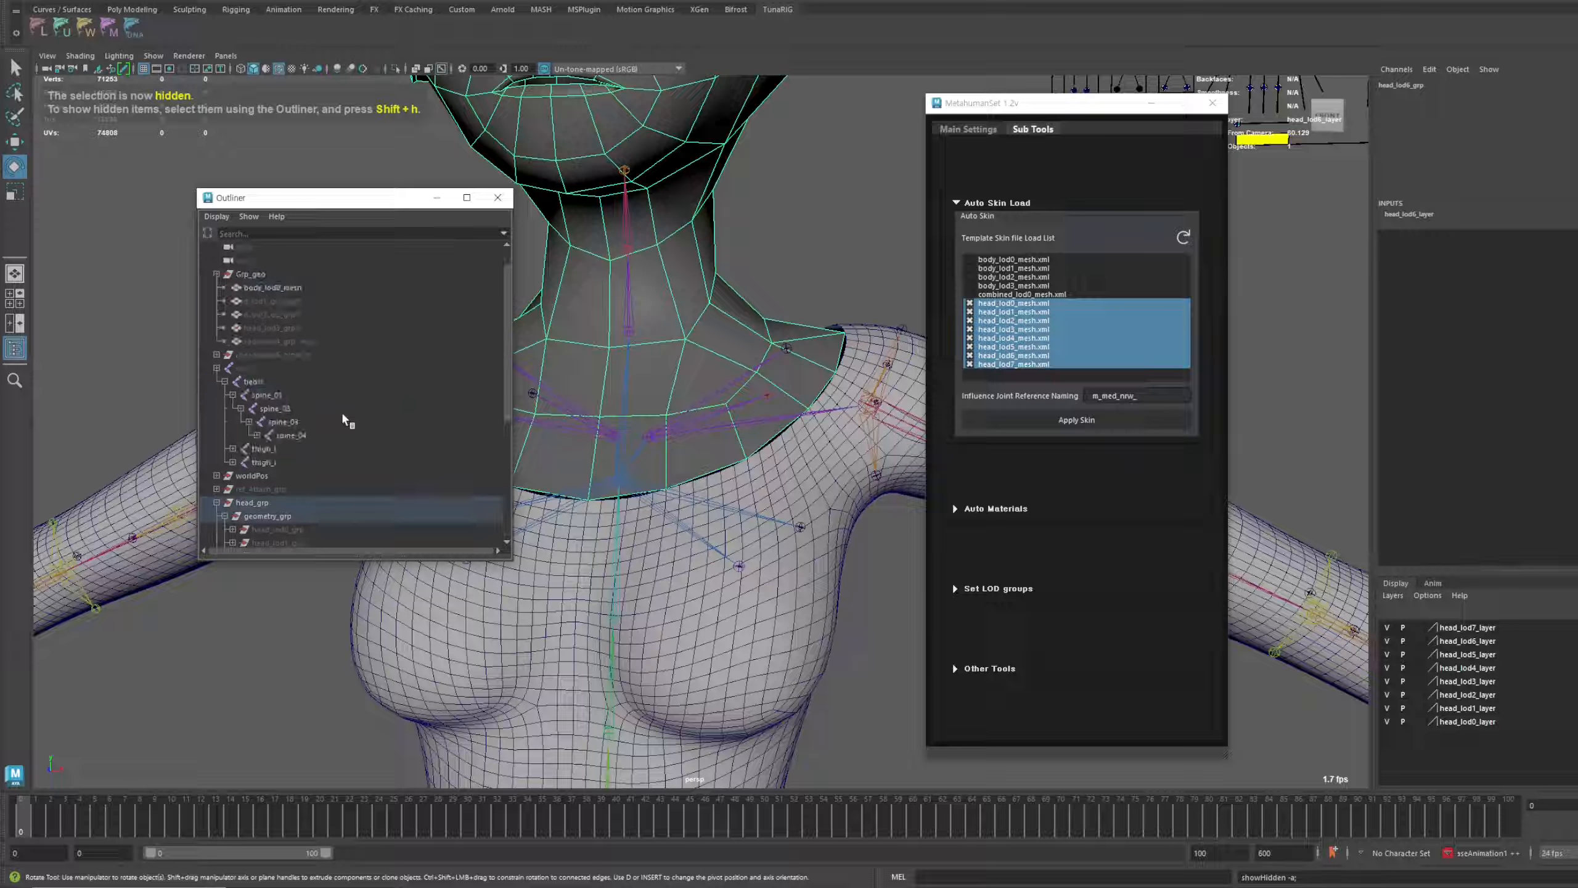
left_click(292, 288)
key("ctrl+h")
left_click(339, 330)
key("shift+h")
left_click(871, 265)
middle_click_drag(783, 353, 680, 446, "alt")
scroll(680, 447, "up", 8)
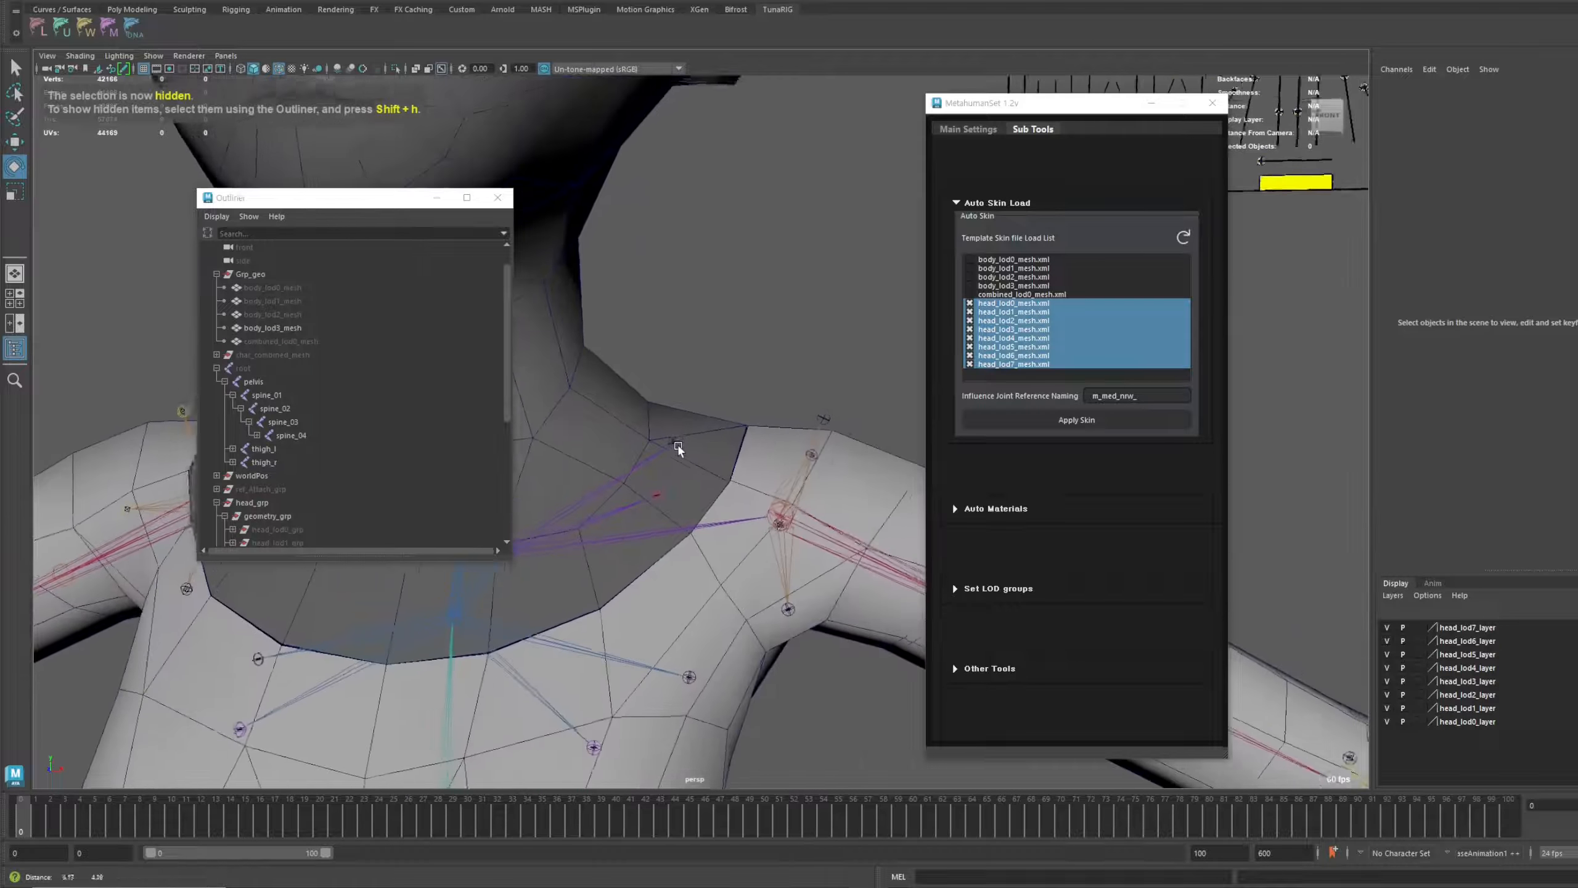
left_click_drag(805, 498, 739, 424, "alt")
right_click_drag(820, 381, 572, 443, "alt")
middle_click_drag(572, 443, 715, 367, "alt")
Hide body_lod3_mesh and head_lod6_grp, and show body_lod0_mesh and head_lod0_grp again
left_click(282, 328)
key("ctrl+h")
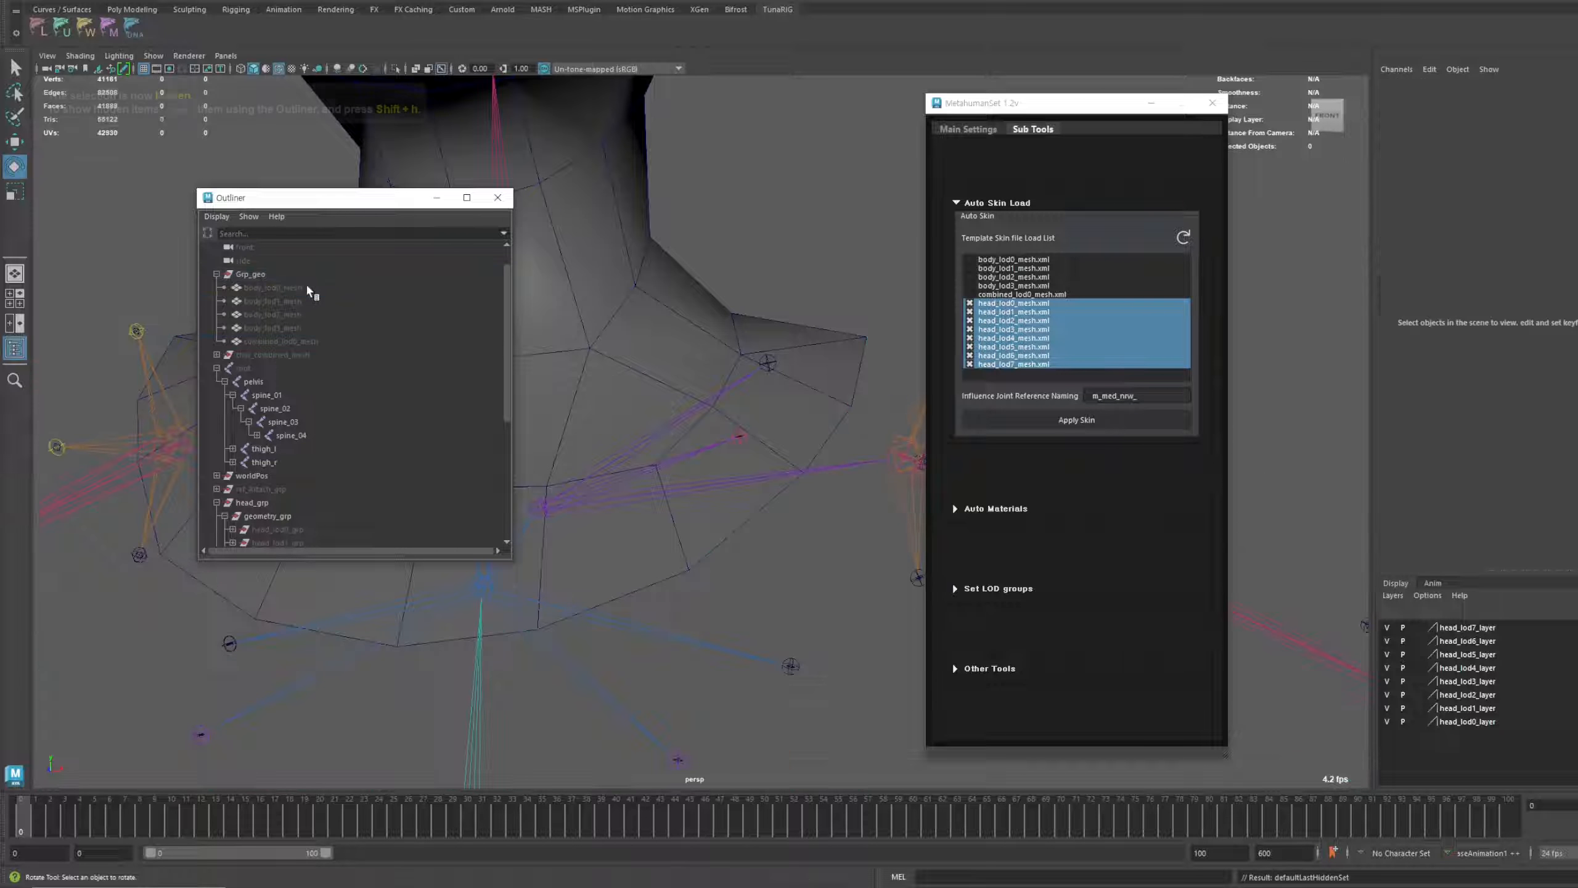
left_click(309, 288)
key("shift+h")
scroll(743, 379, "down", 5)
scroll(378, 407, "down", 5)
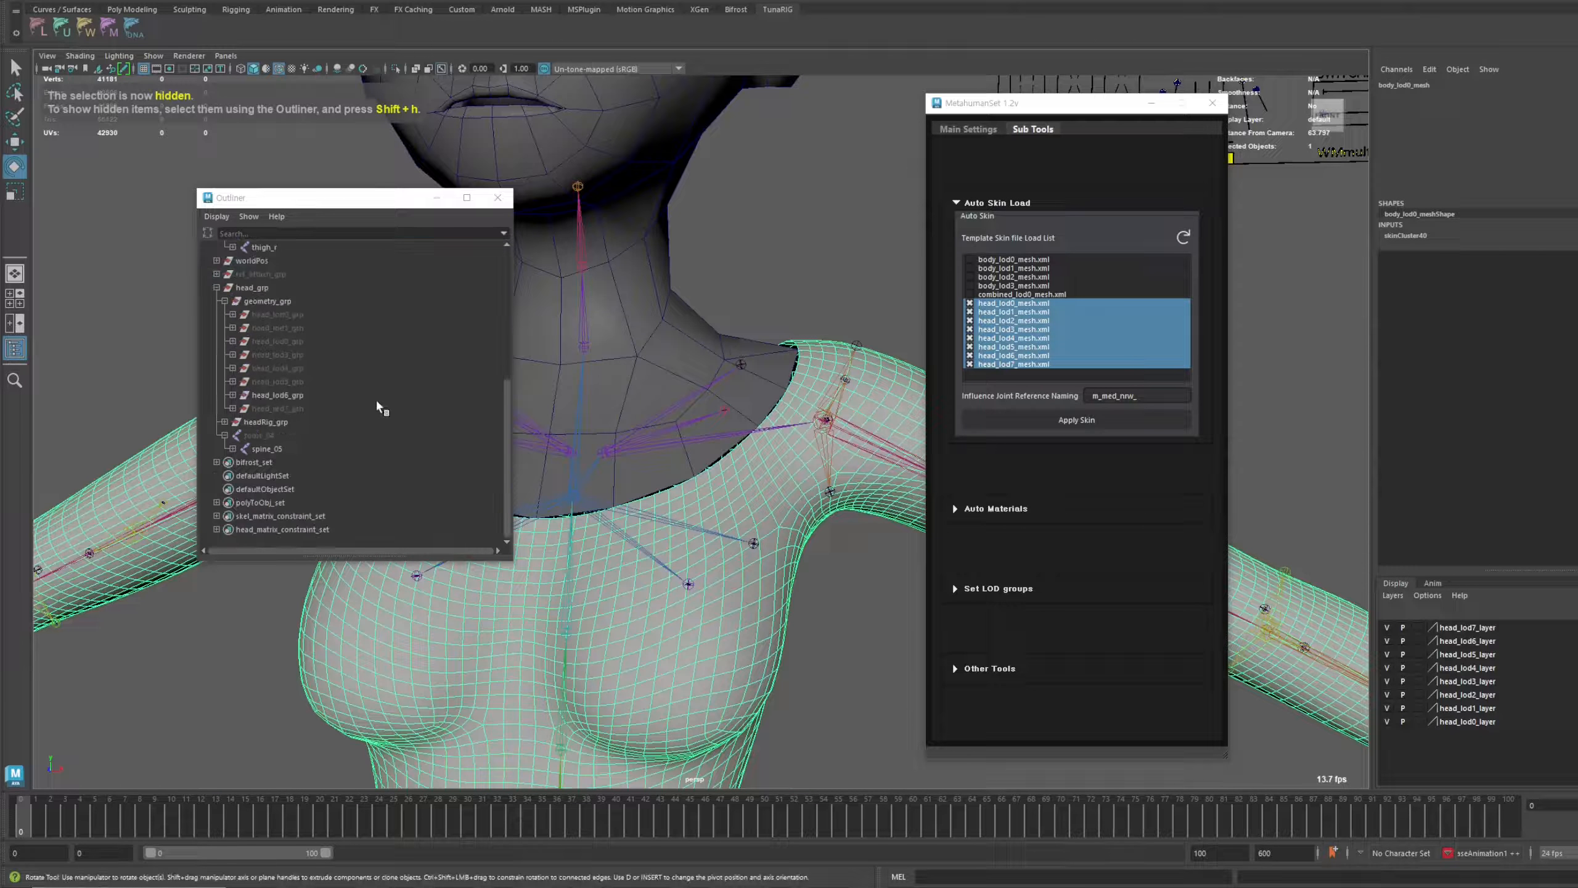
left_click(286, 394)
key("ctrl+h")
left_click(278, 313)
key("shift+h")
left_click(828, 283)
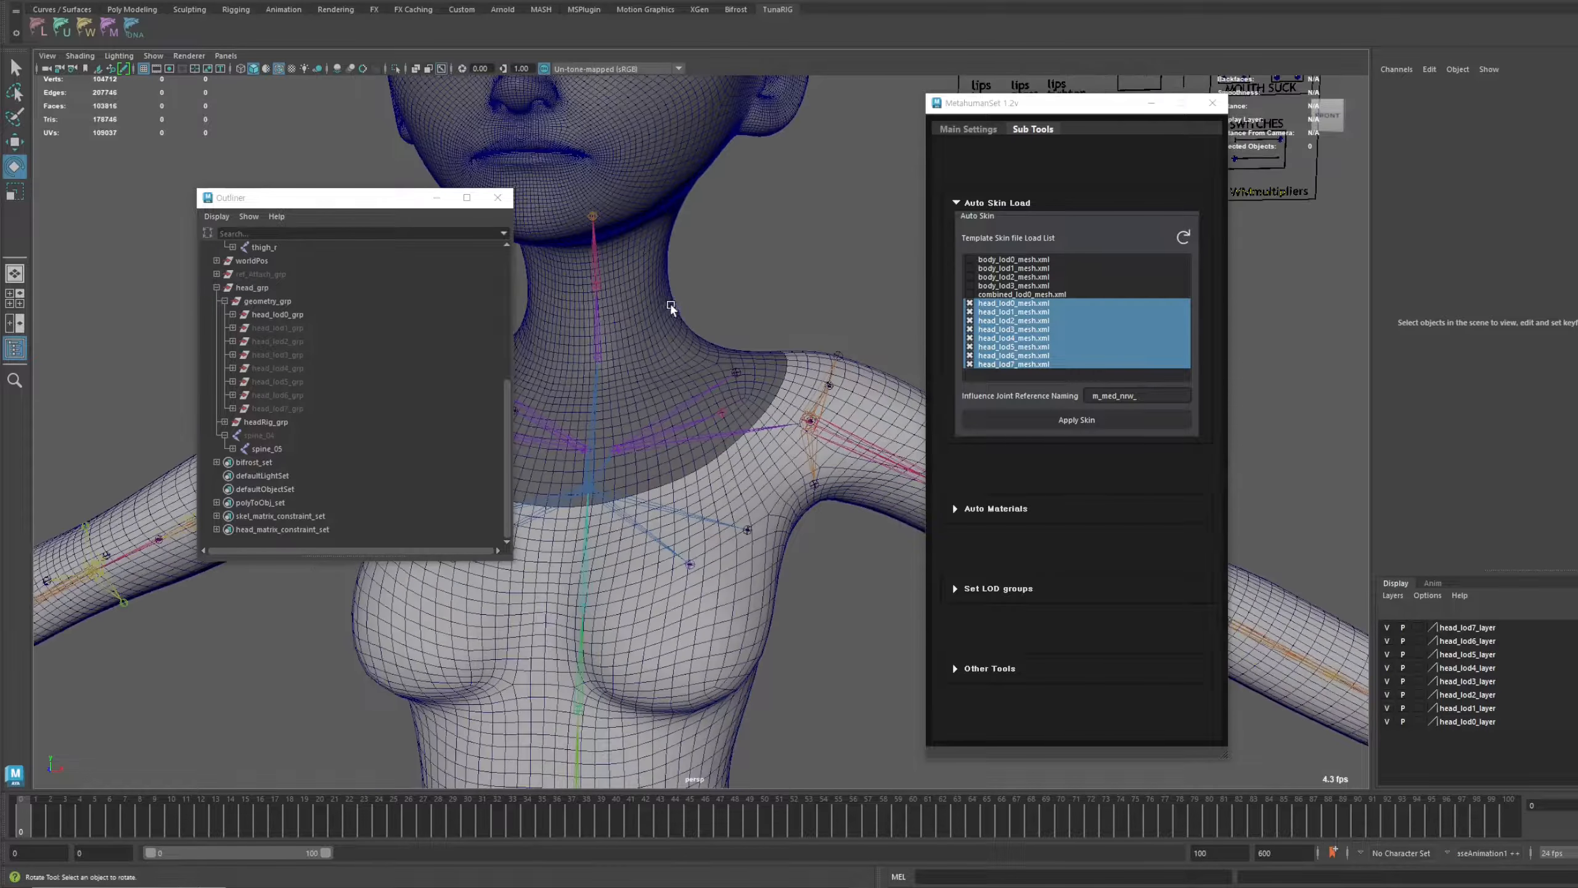
scroll(671, 306, "down", 1)
middle_click_drag(672, 306, 767, 356, "alt")
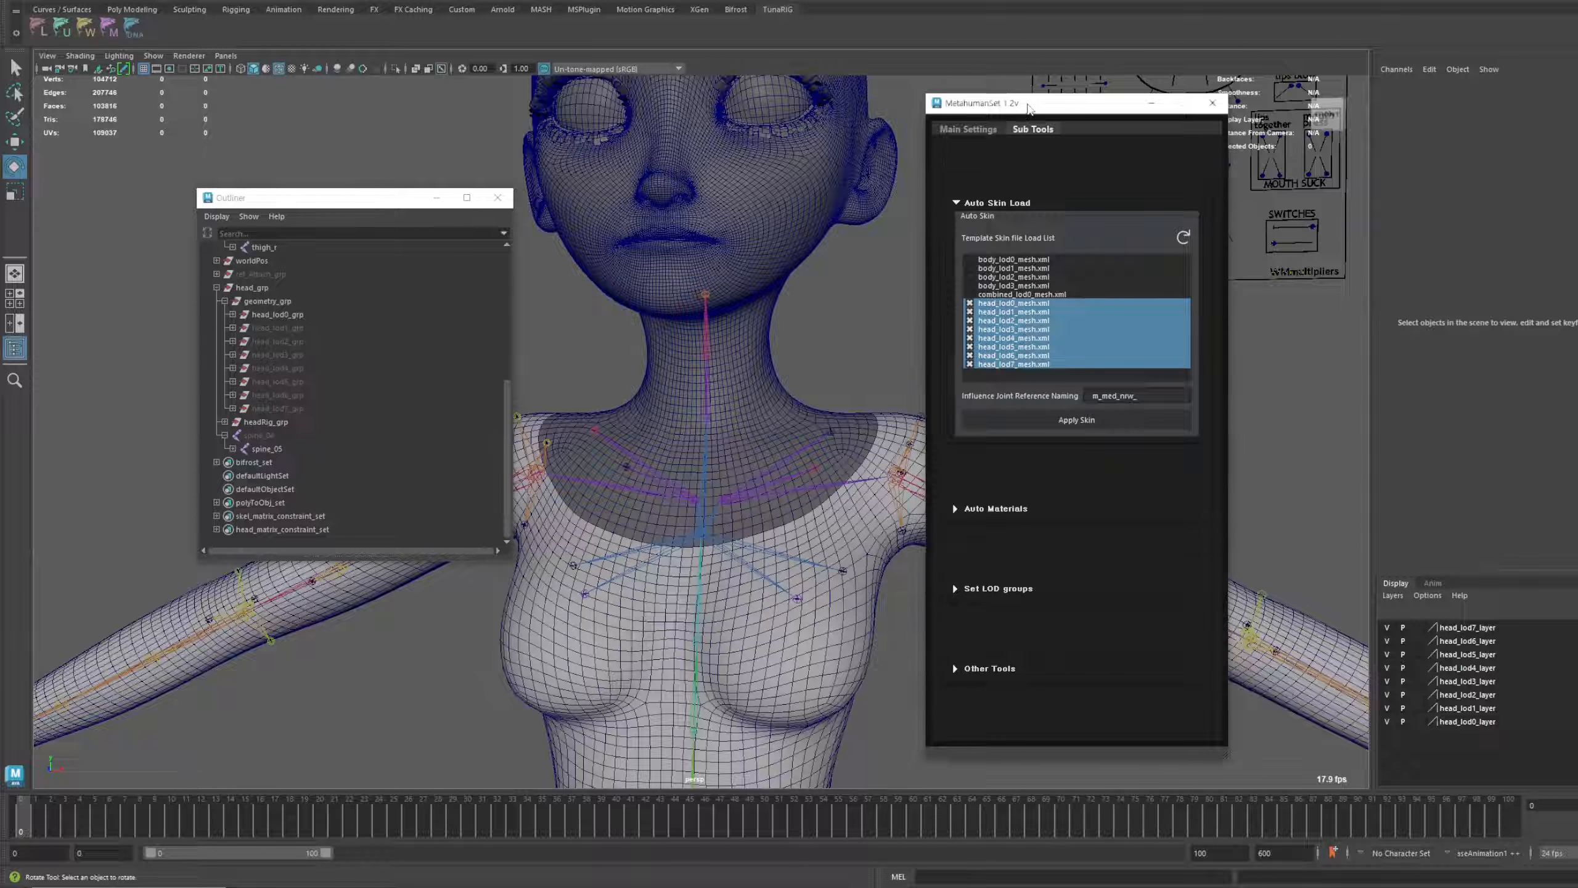
Open the tunaUtils rig utilities and arrange its window beside the character, clear of the Outliner
left_click_drag(1028, 108, 1181, 166)
left_click(62, 30)
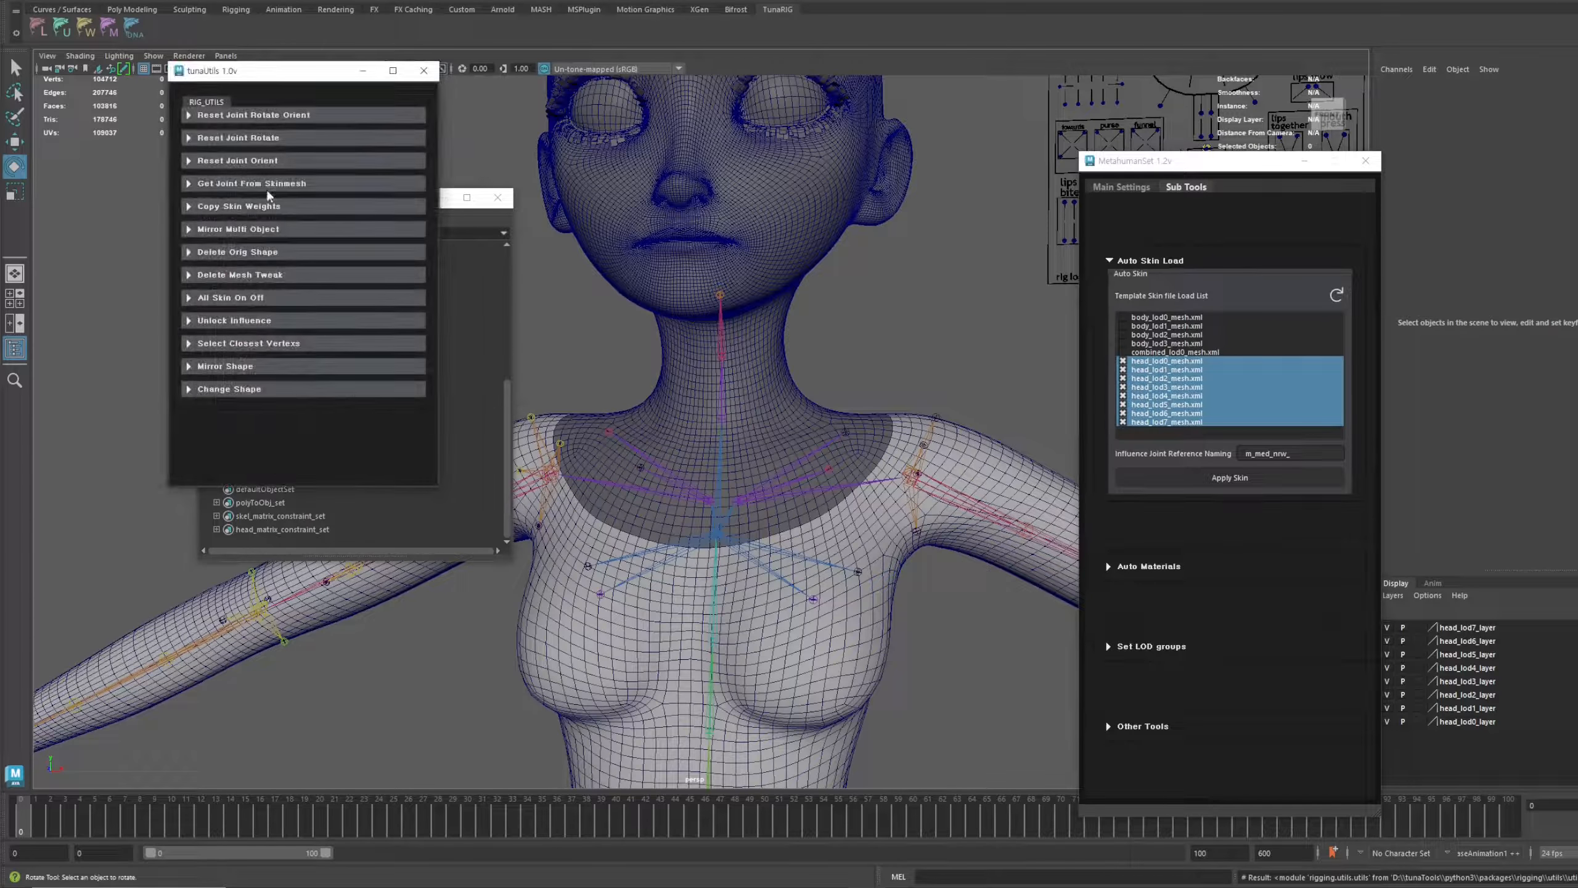
left_click_drag(269, 80, 1047, 158)
left_click_drag(776, 301, 702, 336, "alt")
scroll(684, 348, "up", 1)
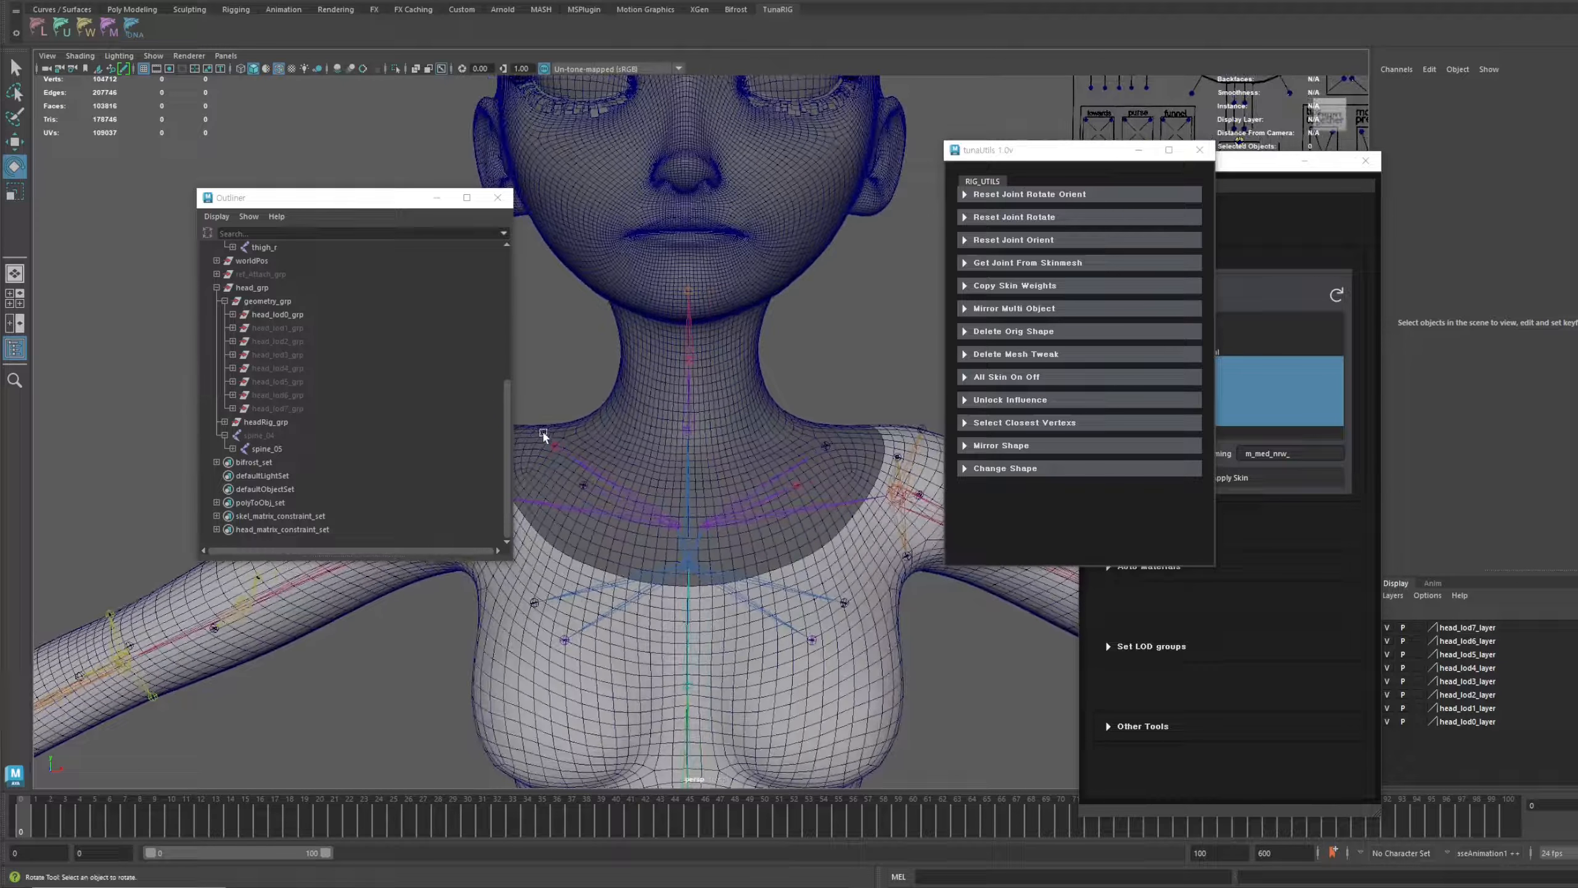
Use Change Shape to transfer the shape of combined_lod0_mesh_head_lod0_mesh from char_combined_mesh onto head_lod0_mesh
scroll(358, 433, "up", 5)
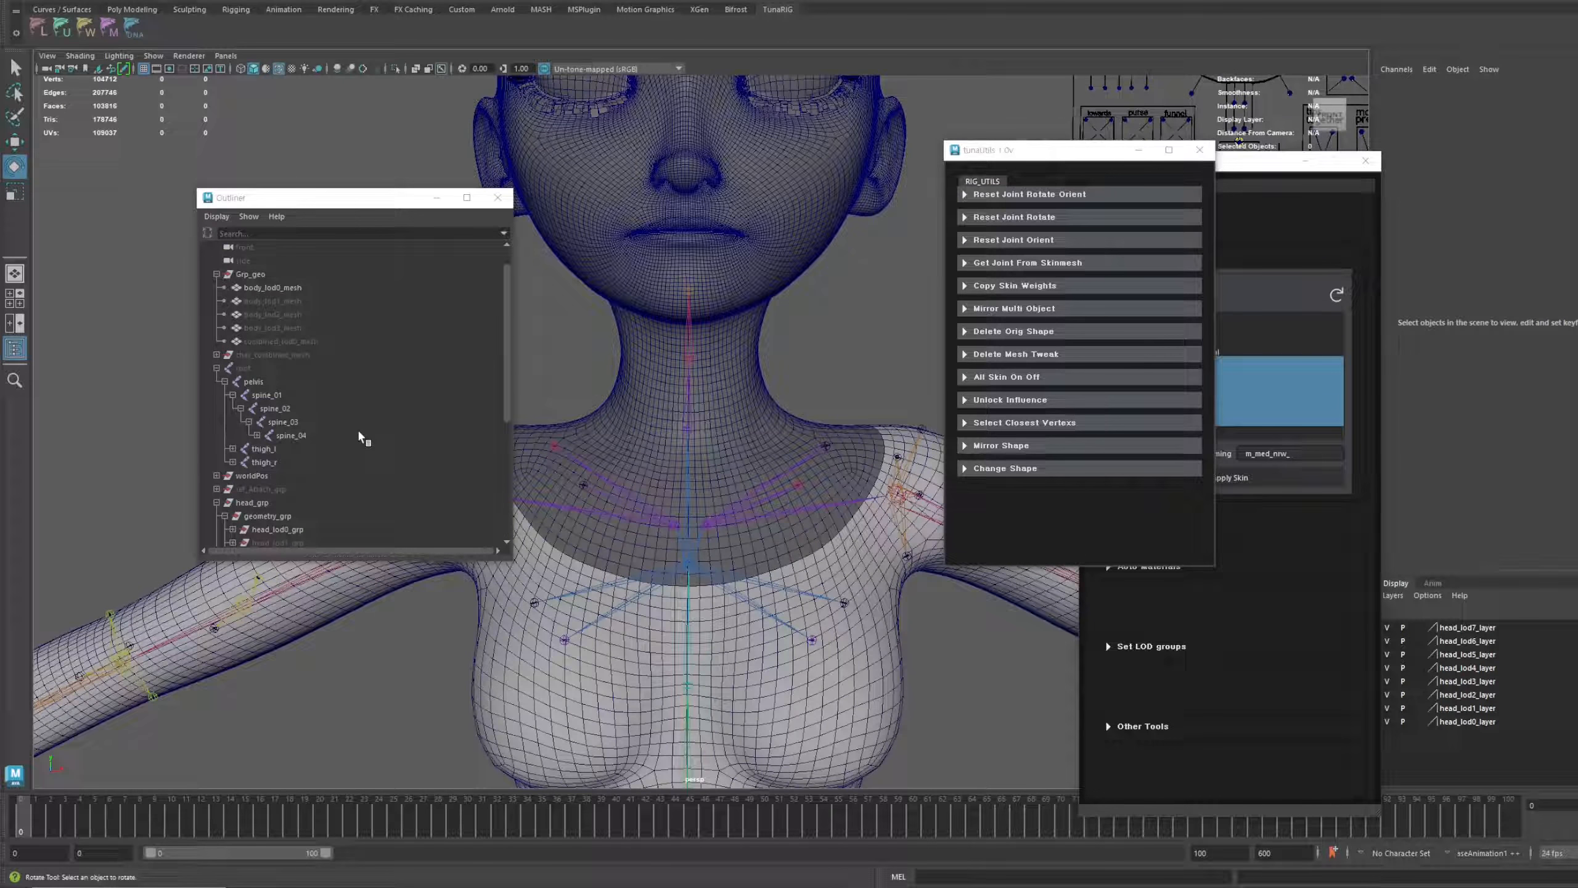
left_click(217, 367)
left_click(216, 355)
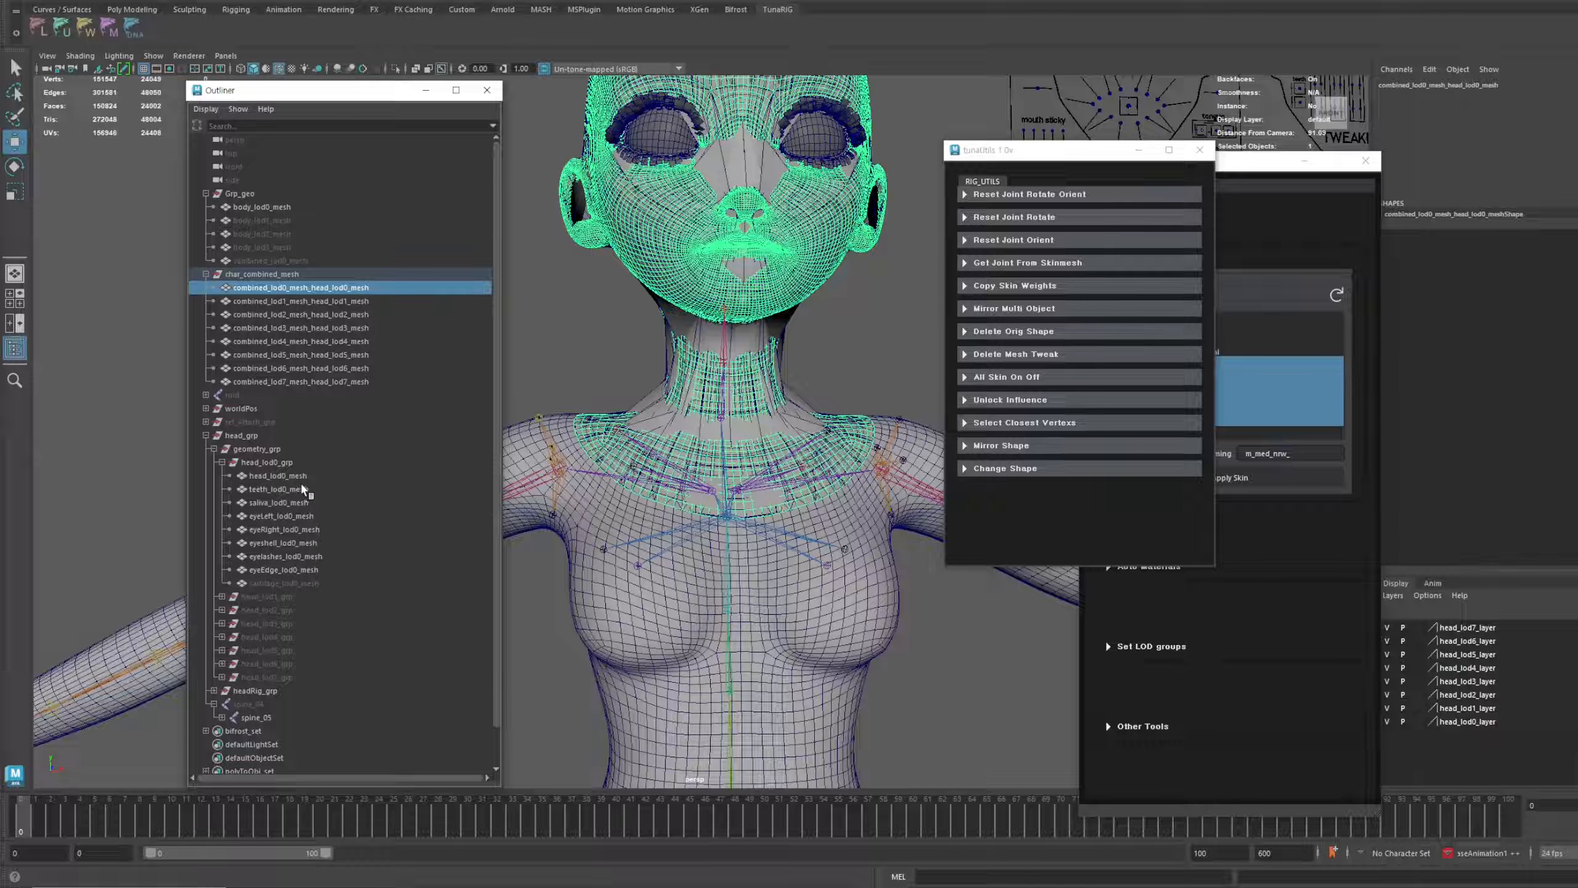
left_click(968, 470)
scroll(1127, 495, "down", 1)
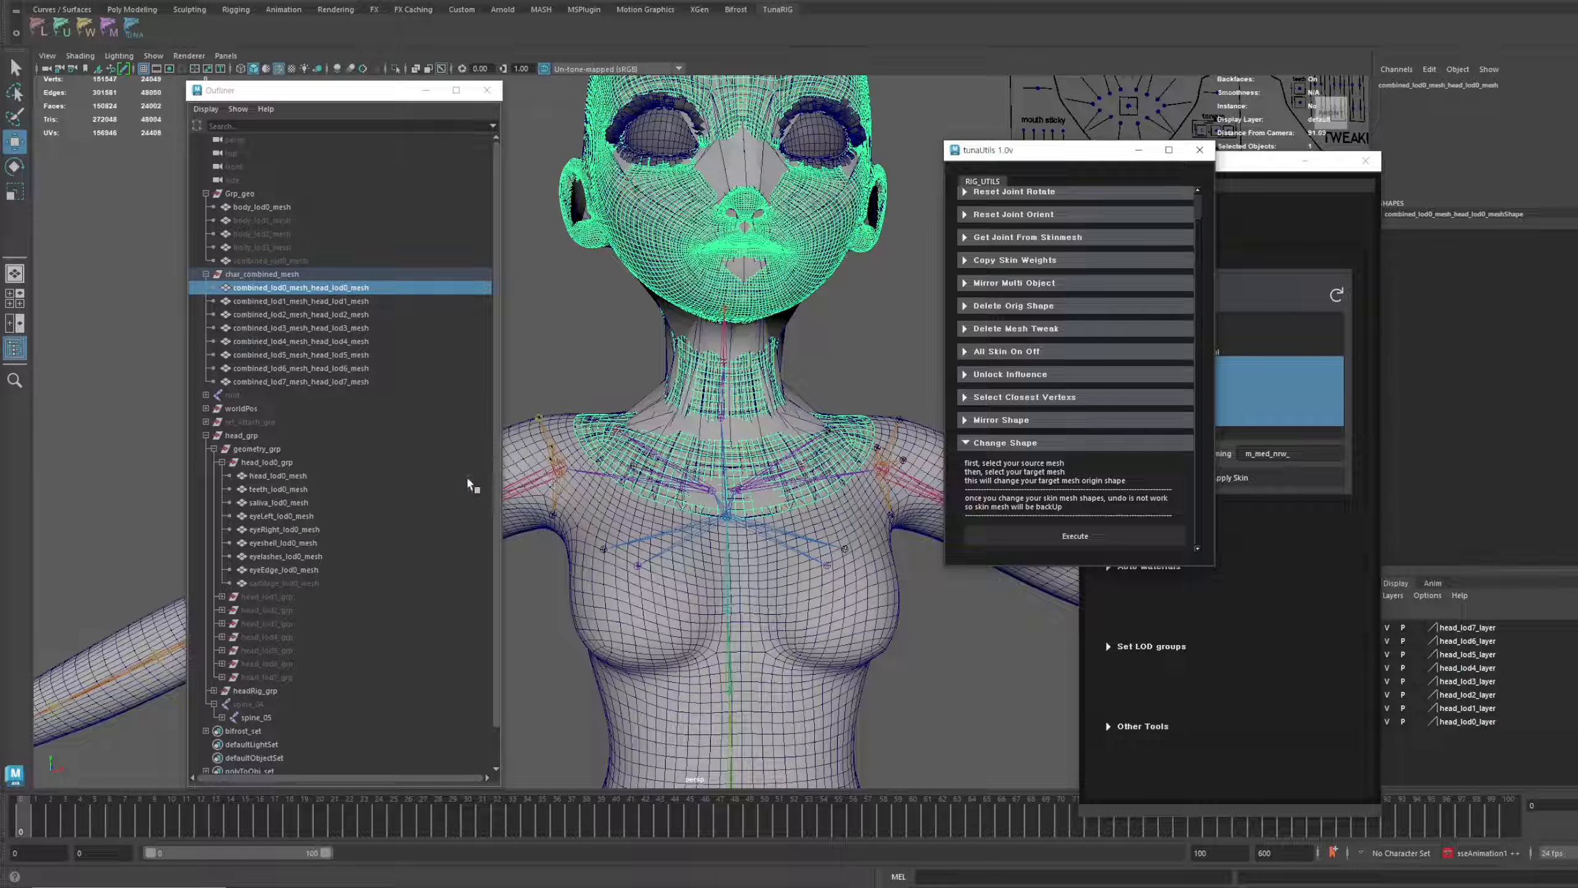
left_click(279, 476, "ctrl")
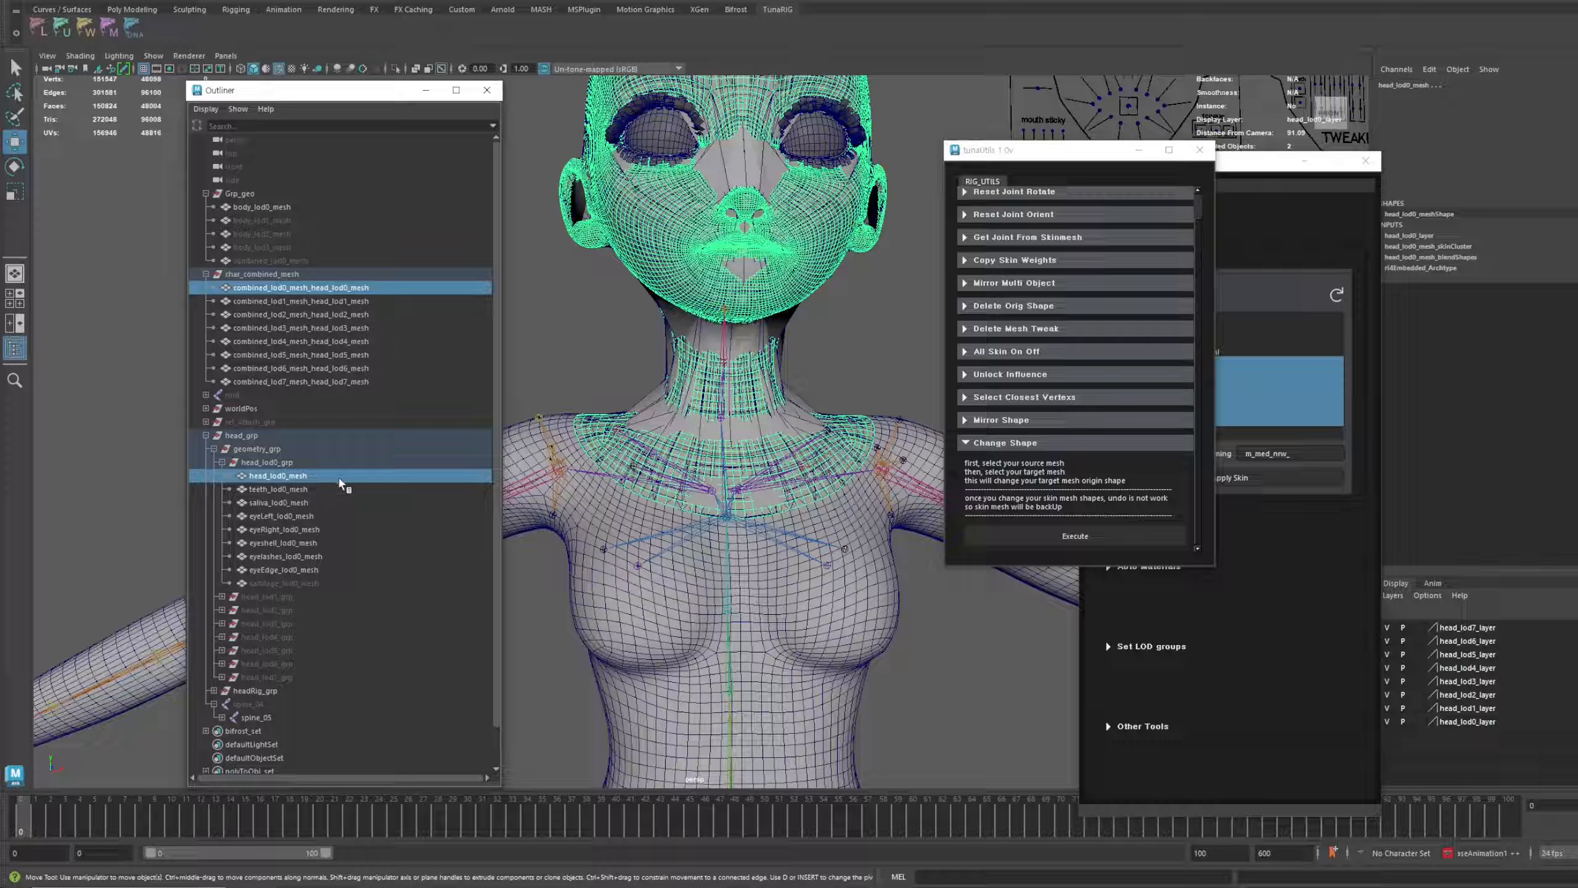
left_click(1042, 540)
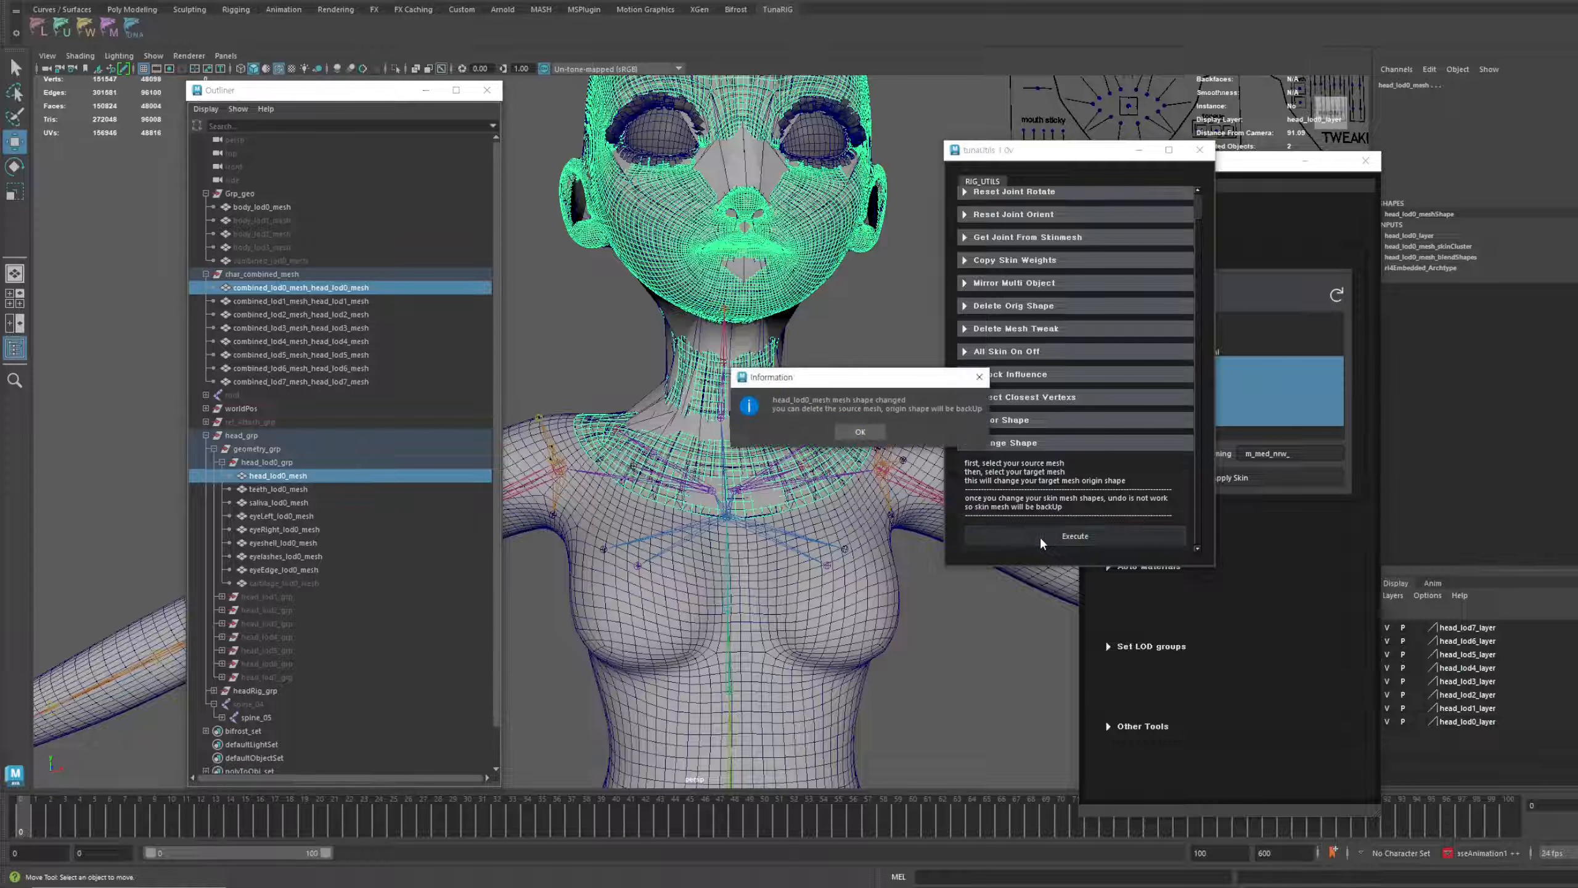
left_click(860, 432)
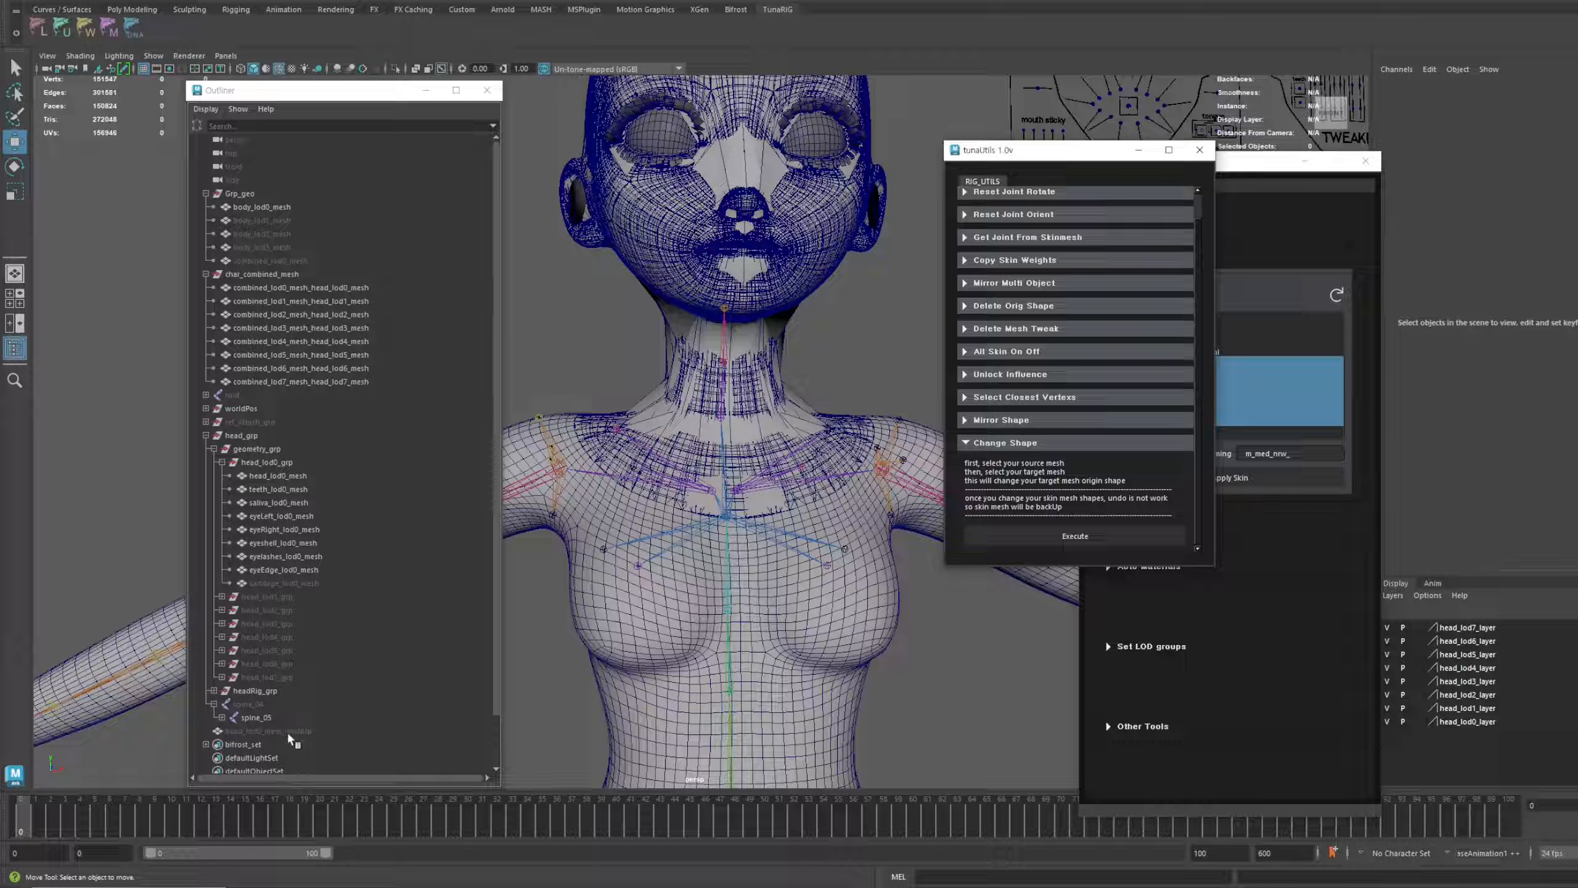
Show head_lod1_grp instead of head_lod0_grp and use Change Shape to transfer combined_lod1_mesh_head_lod1_mesh onto head_lod1_mesh
left_click(349, 302)
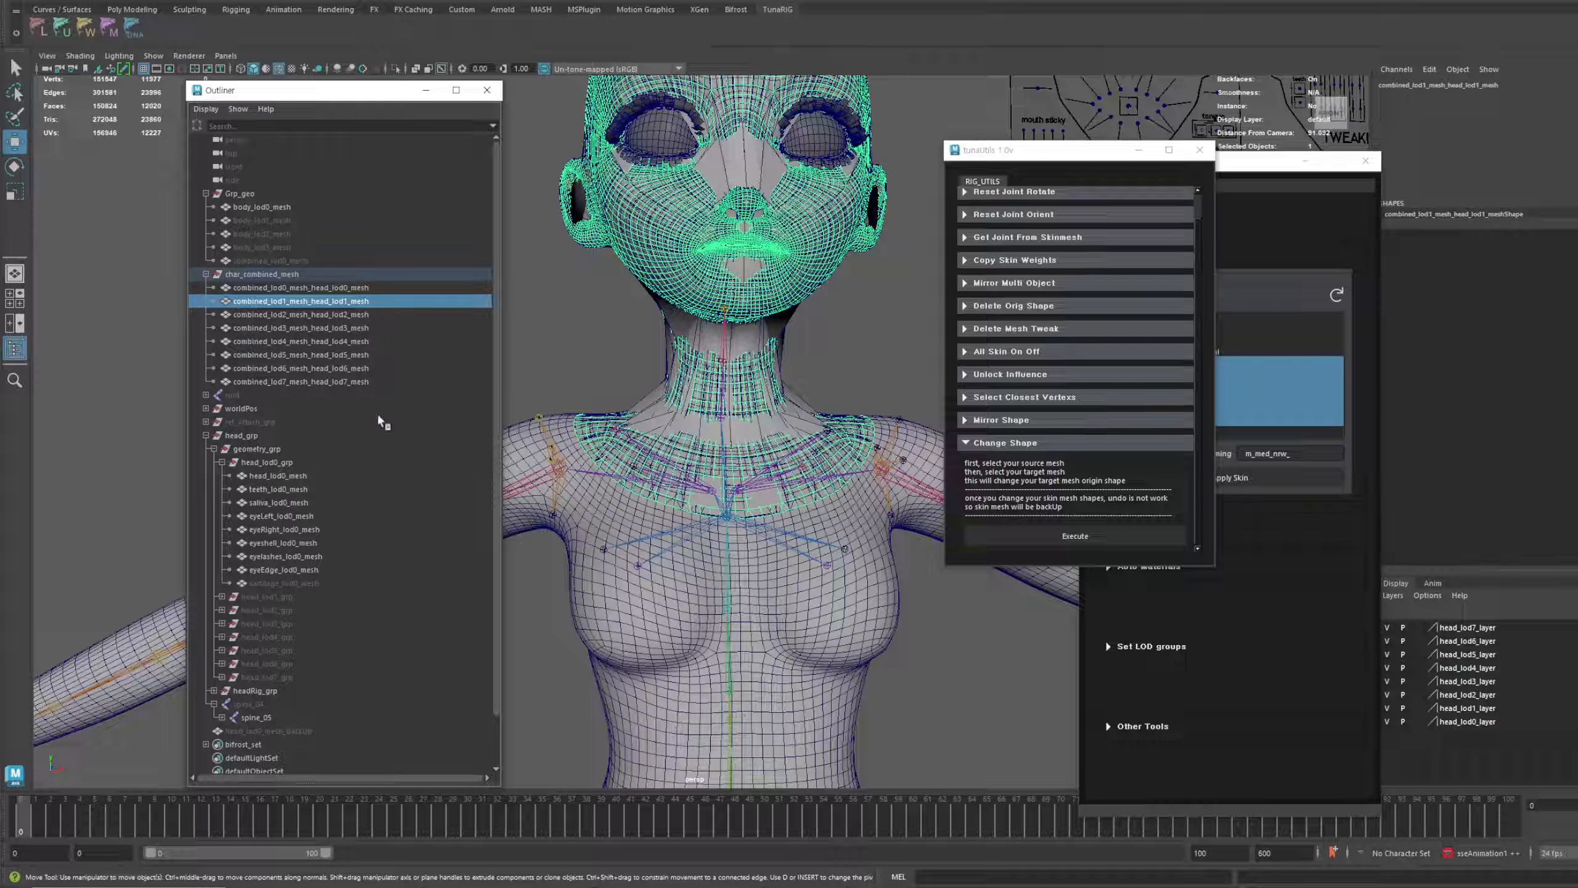
left_click(222, 462)
left_click(222, 475)
left_click(401, 489, "ctrl")
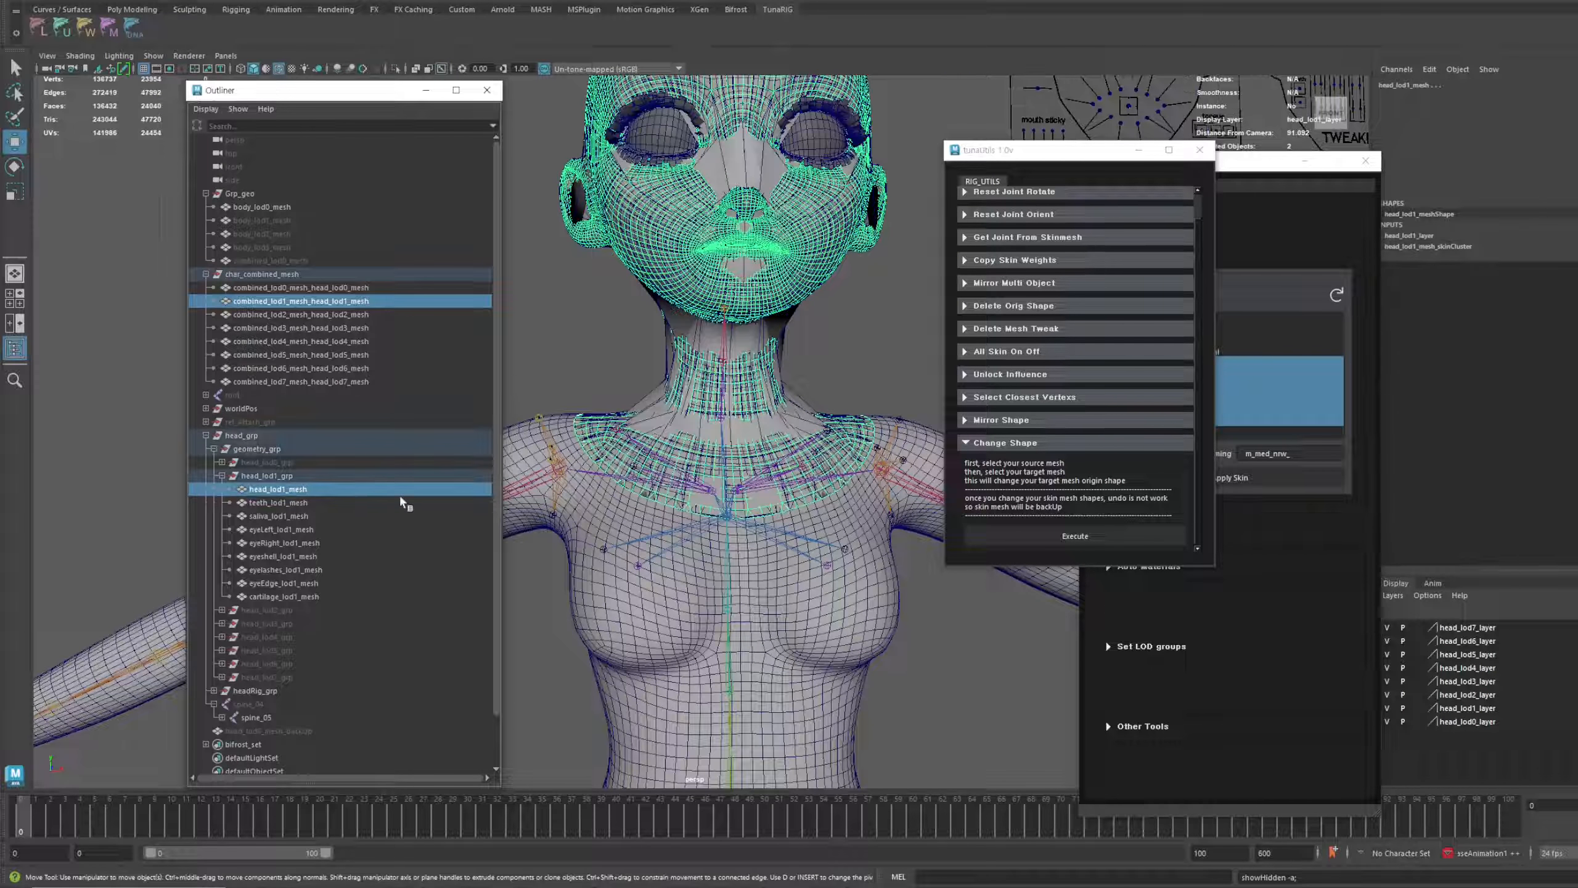
left_click(1052, 537)
left_click(856, 434)
Hide head_lod1_grp, show head_lod2_grp and expand it to list its meshes
left_click(222, 475)
left_click(265, 477)
key("ctrl+h")
left_click(267, 489)
key("shift+h")
left_click(222, 490)
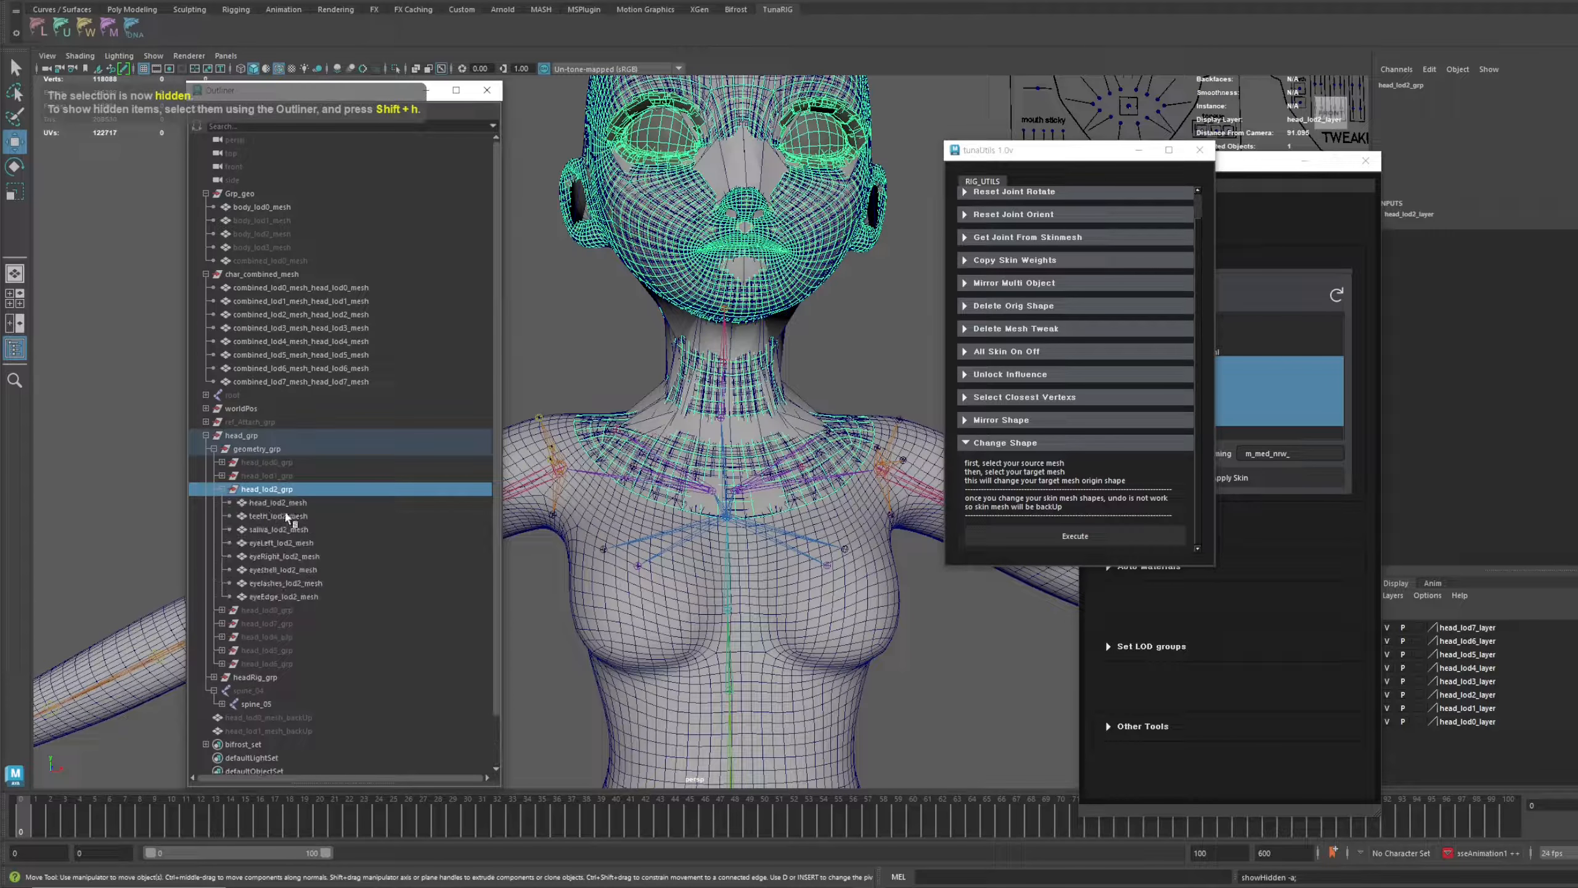
Use Change Shape to transfer the shape of combined_lod2_mesh_head_lod2_mesh onto head_lod2_mesh
left_click(283, 503)
left_click(349, 315)
left_click(298, 503, "ctrl")
left_click(1050, 536)
left_click(857, 433)
Hide head_lod2_grp, show head_lod3_grp and expand it to list its meshes
left_click(222, 490)
left_click(271, 491)
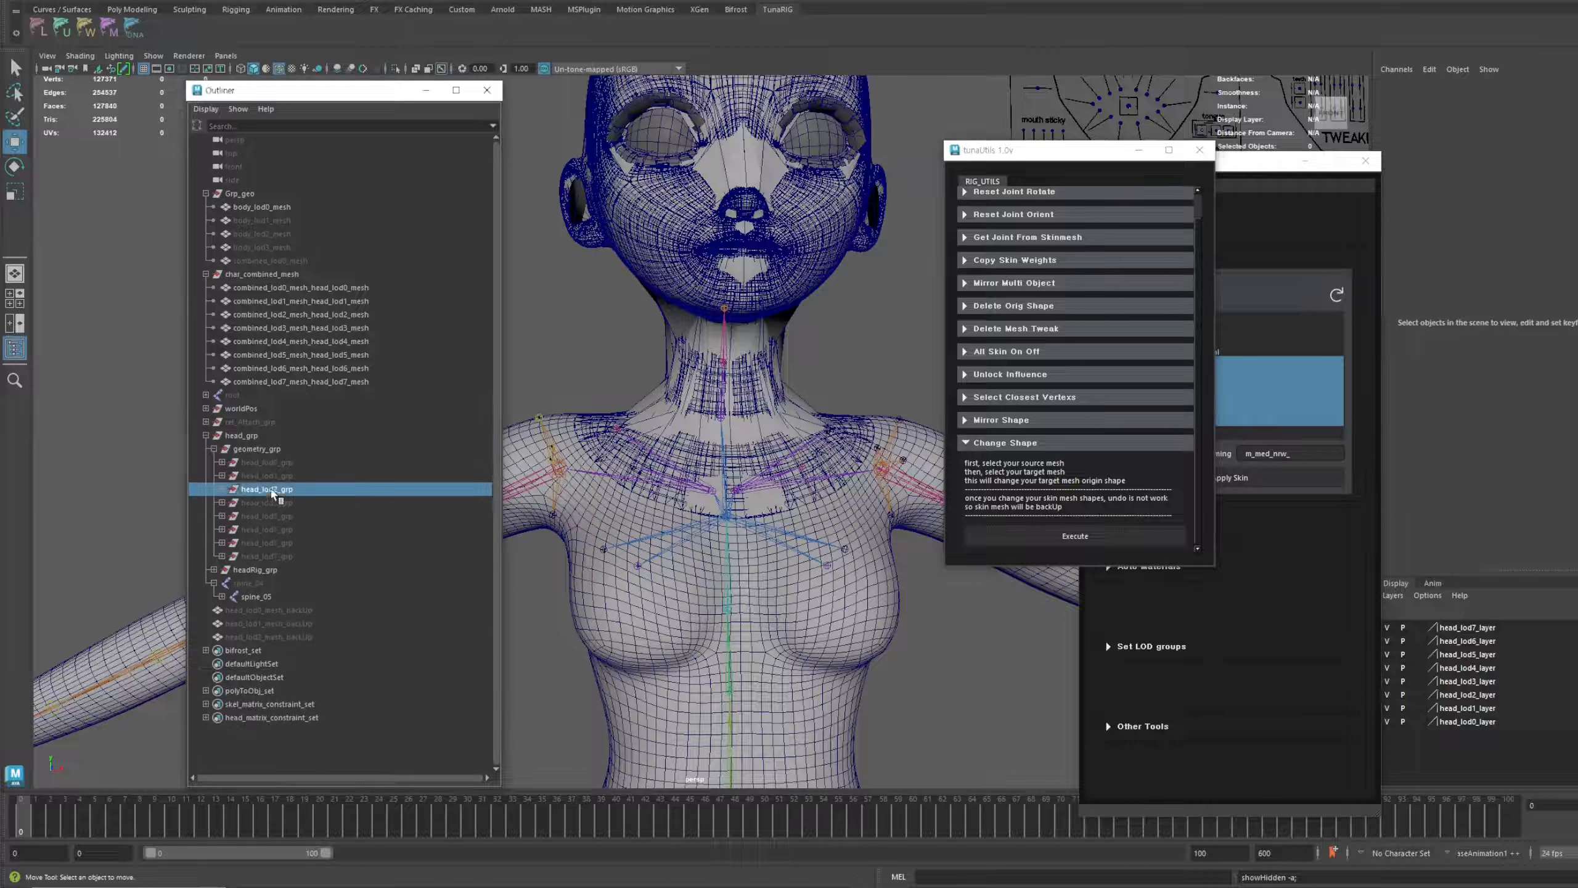
key("ctrl+h")
left_click(267, 502)
key("shift+h")
left_click(222, 502)
Use Change Shape to transfer the shape of combined_lod3_mesh_head_lod3_mesh onto head_lod3_mesh
left_click(296, 528)
left_click(351, 330)
left_click(299, 530, "ctrl")
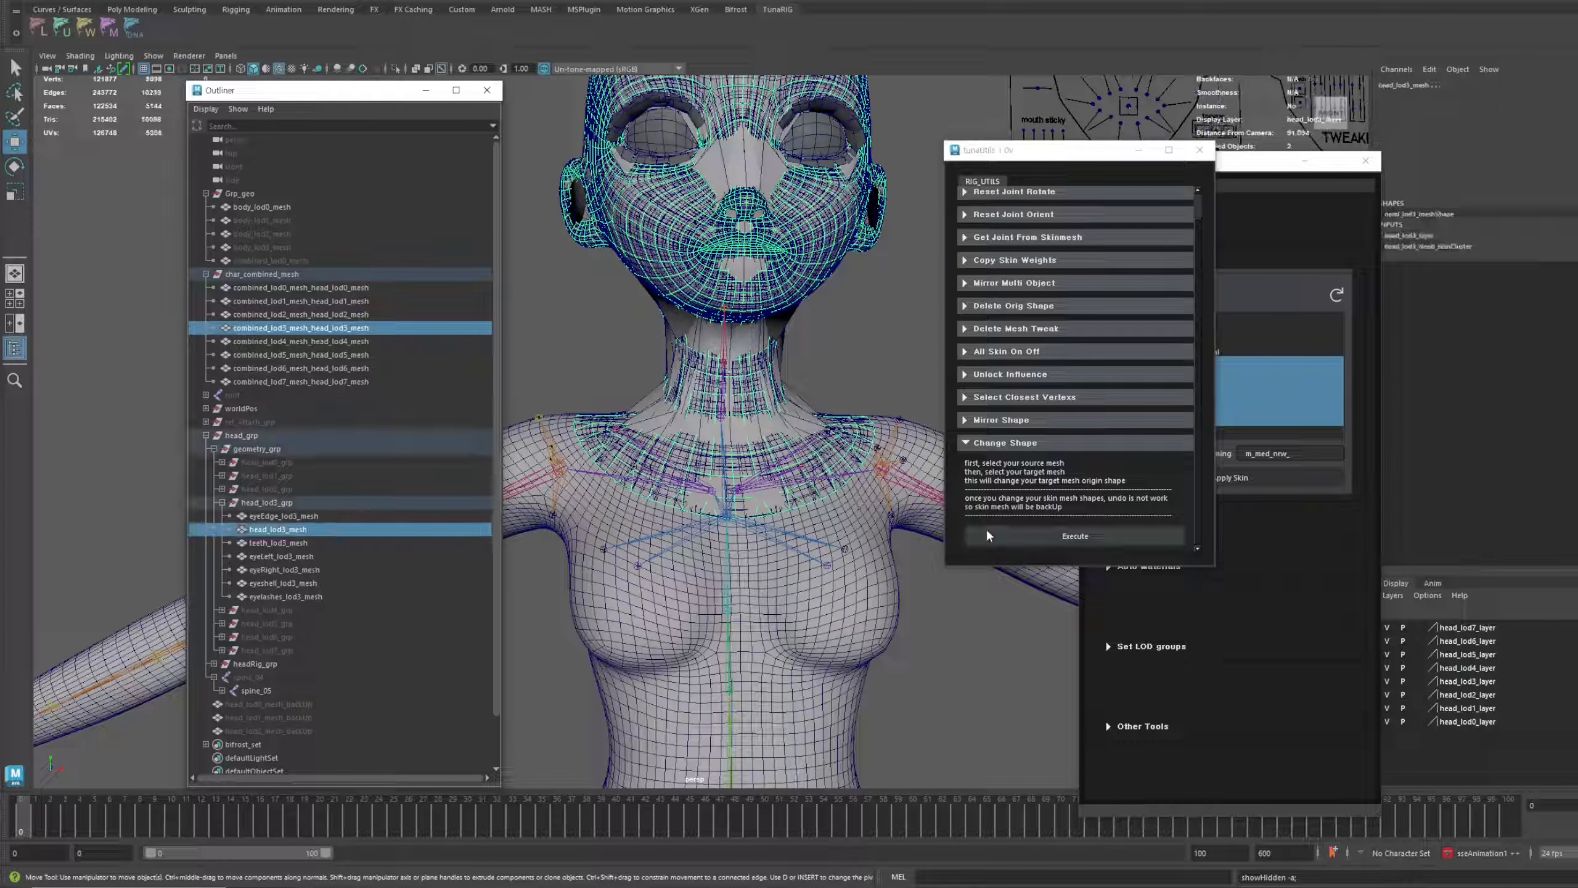
left_click(1047, 536)
left_click(856, 434)
Hide head_lod3_grp, show head_lod4_grp and expand it to list its meshes
left_click(222, 503)
key("ctrl+h")
left_click(272, 517)
left_click(222, 516)
Isolate combined_lod4_mesh_head_lod4_mesh with head_lod4_mesh and use Change Shape to transfer the combined mesh's shape onto the head
left_click(354, 343)
left_click(298, 530, "ctrl")
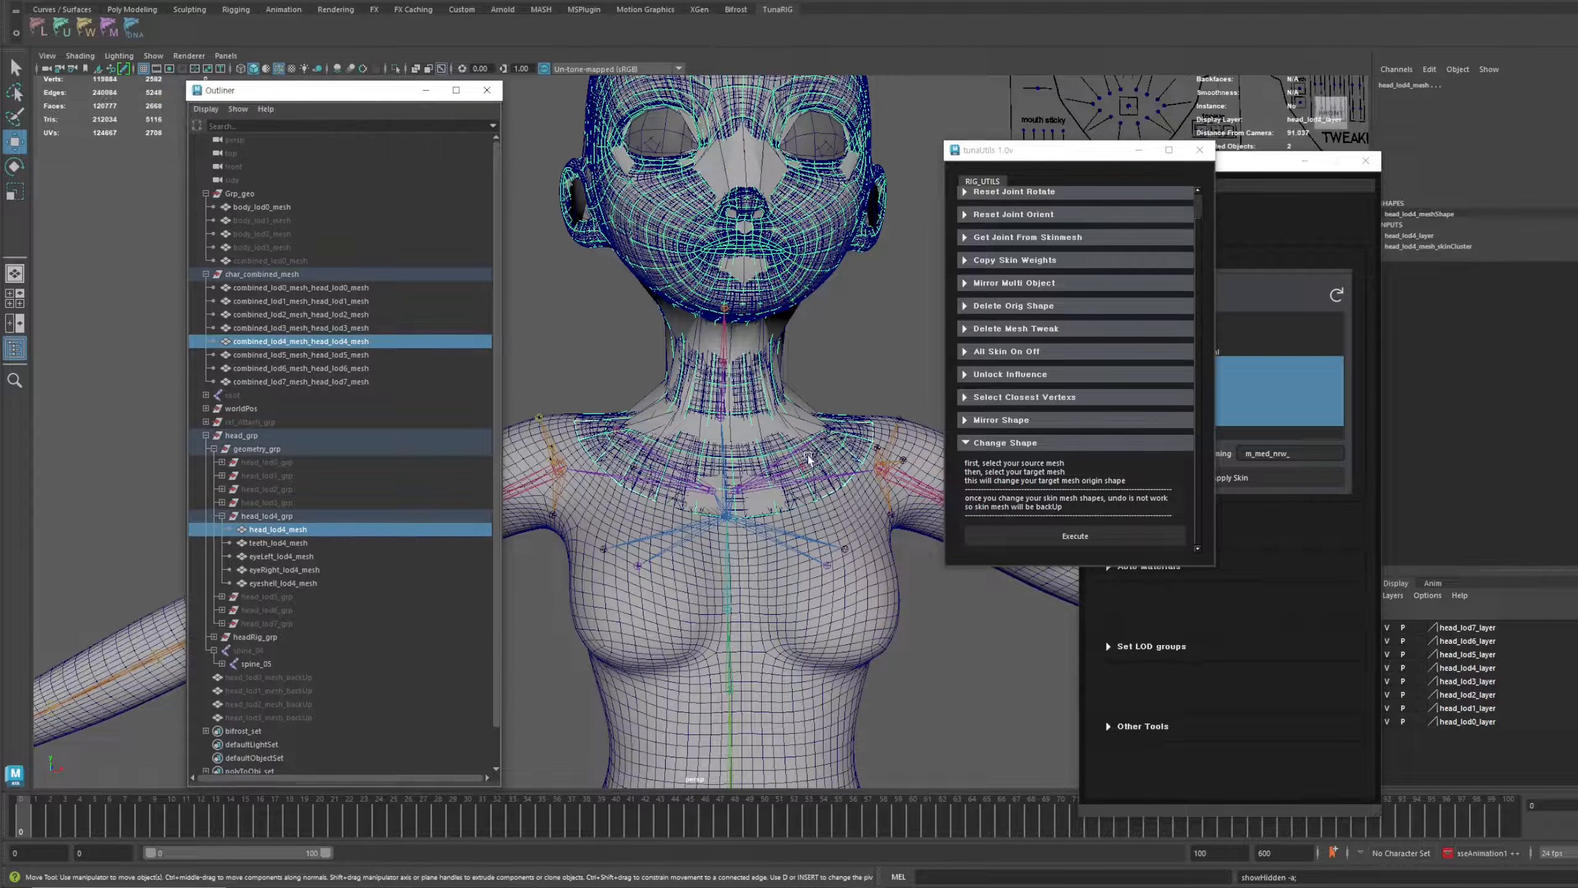
key("ctrl+1")
scroll(809, 459, "up", 12)
left_click(1027, 537)
left_click(856, 433)
scroll(789, 473, "down", 8)
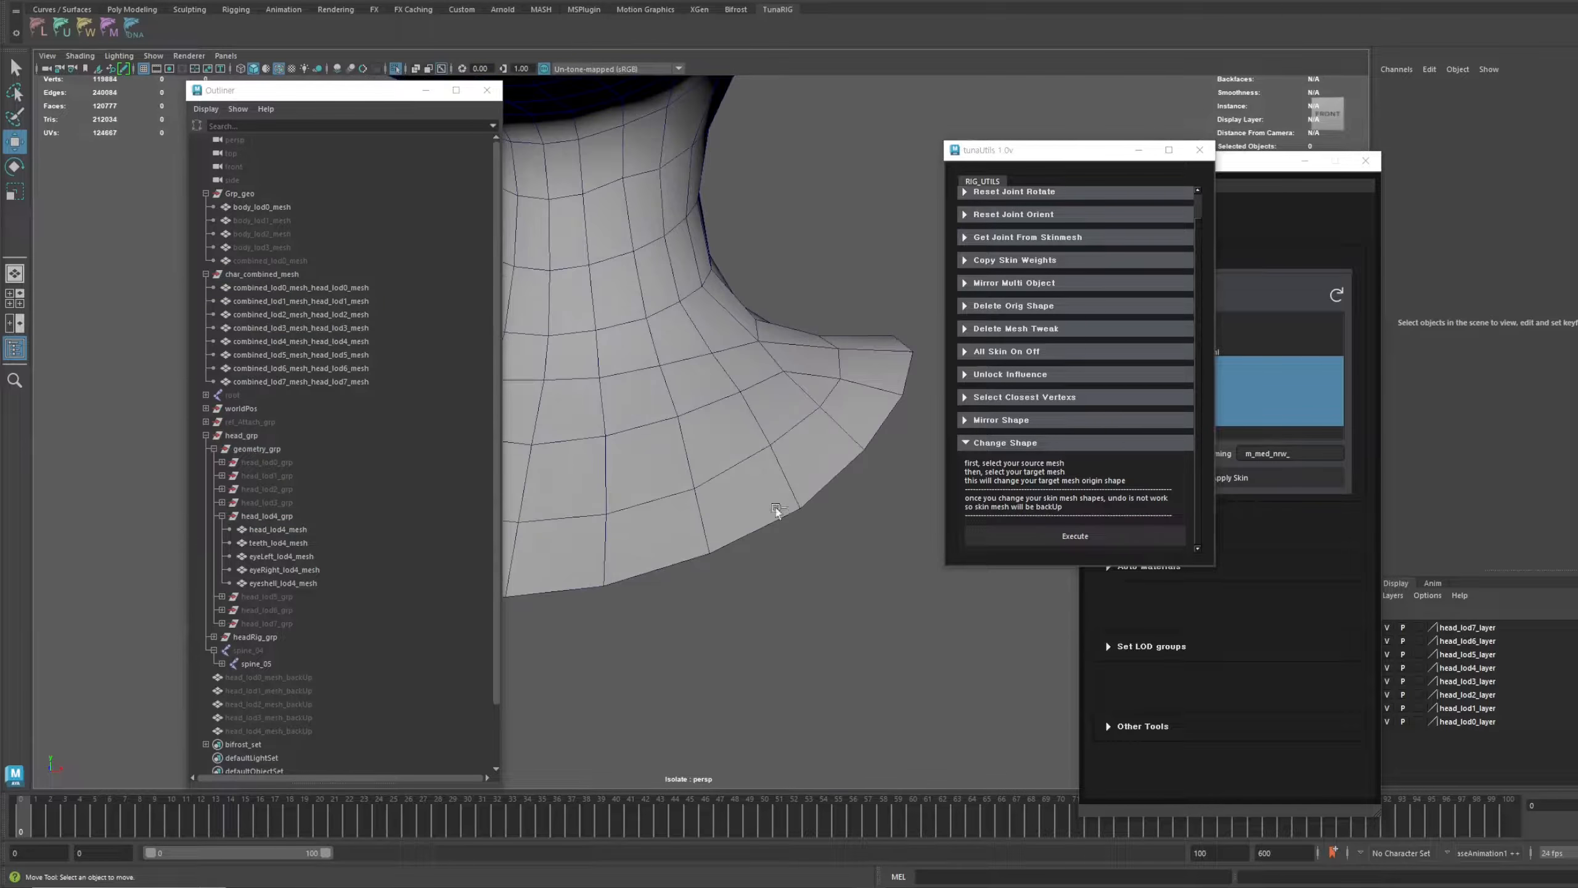
Exit the isolated view, replace head_lod4_grp with head_lod5_grp in the viewport and expand the LOD5 group
scroll(776, 510, "down", 10)
key("ctrl+1")
left_click(267, 530)
left_click(222, 529)
Isolate combined_lod5_mesh_head_lod5_mesh with head_lod5_mesh, compare their neck edges and transfer the combined shape onto the head with Change Shape
left_click(348, 355)
left_click(336, 570, "ctrl")
key("ctrl+1")
scroll(788, 439, "up", 12)
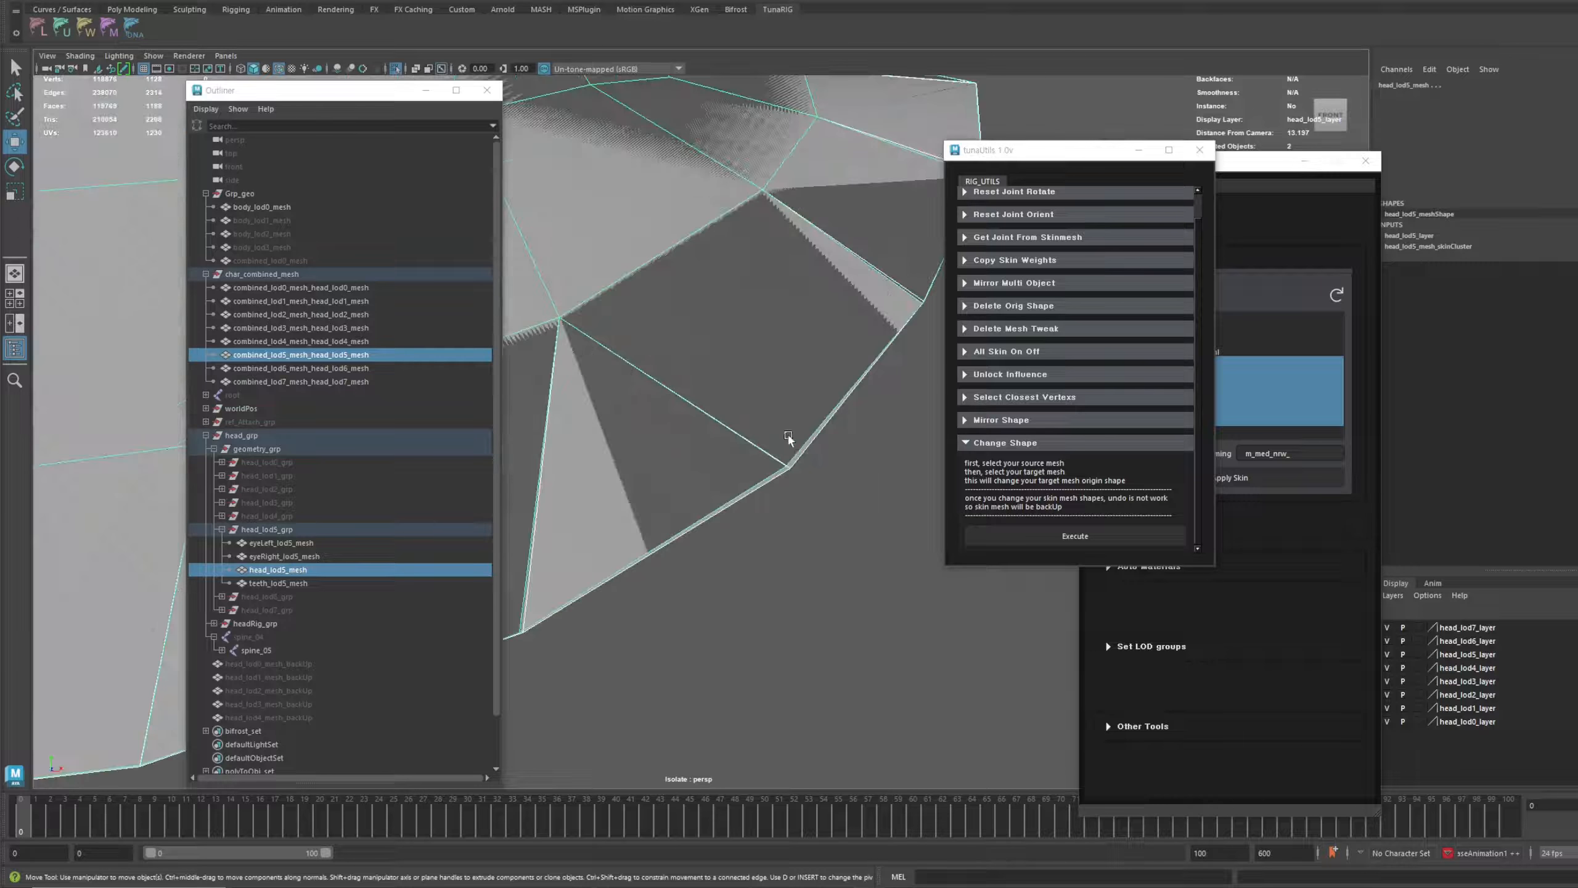
left_click(802, 528)
left_click(339, 356)
left_click(300, 570, "ctrl")
left_click(1050, 536)
left_click(857, 432)
Exit the isolated view, replace head_lod5_grp with head_lod6_grp in the viewport and expand the LOD6 group
scroll(740, 497, "down", 10)
key("ctrl+1")
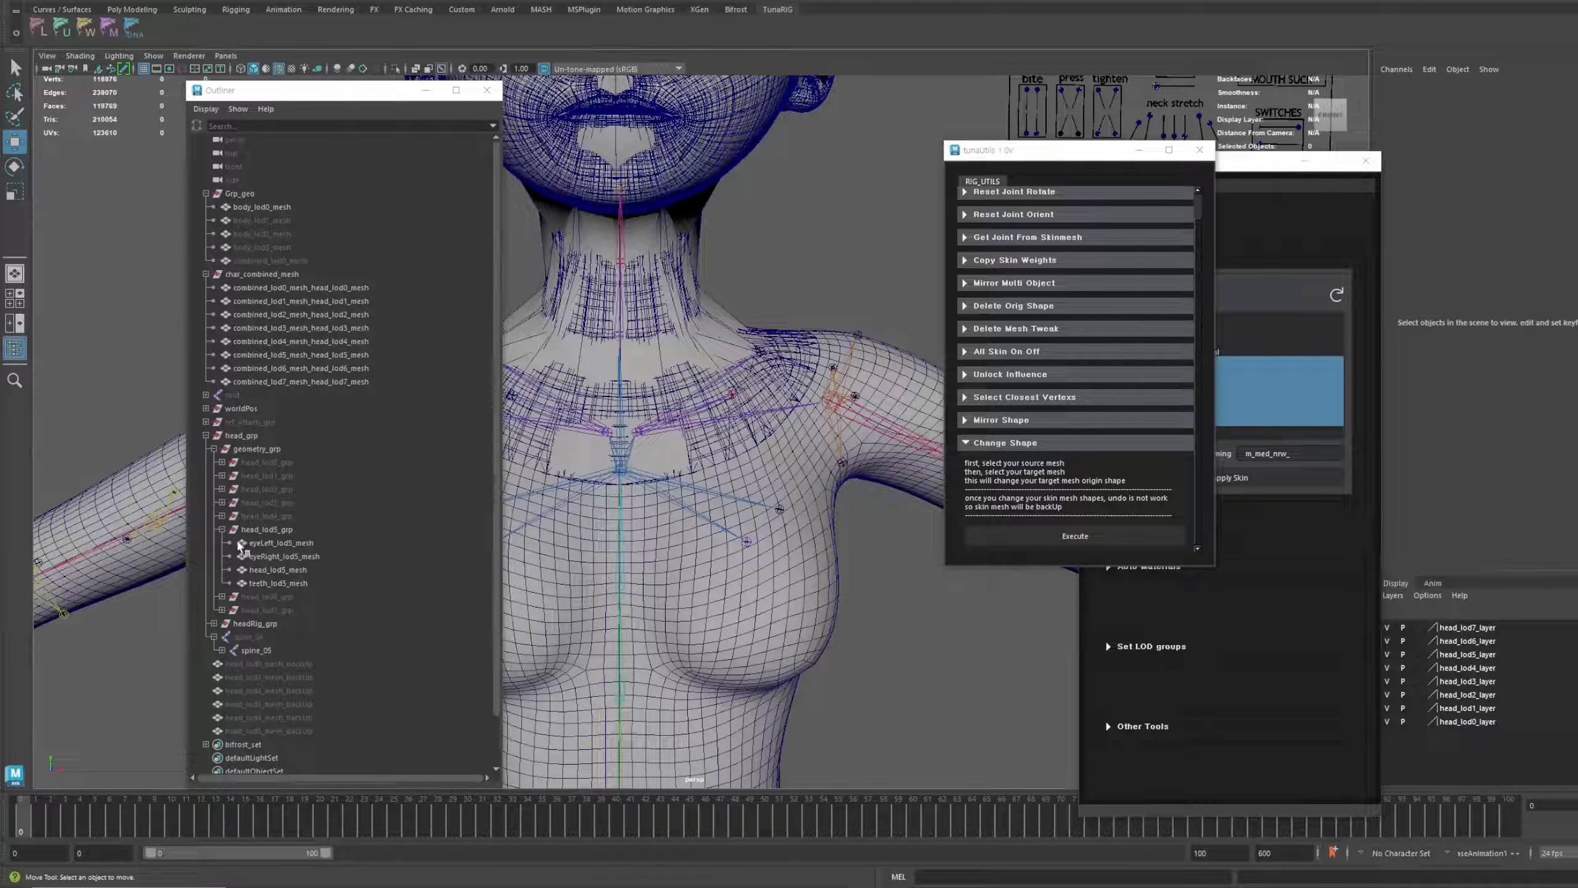
left_click(257, 530)
left_click(222, 529)
left_click(258, 543)
left_click(221, 543)
Isolate combined_lod6_mesh_head_lod6_mesh with head_lod6_mesh and transfer the combined mesh's shape onto the head with Change Shape
left_click(338, 368)
left_click(317, 557, "ctrl")
key("ctrl+1")
scroll(771, 475, "up", 12)
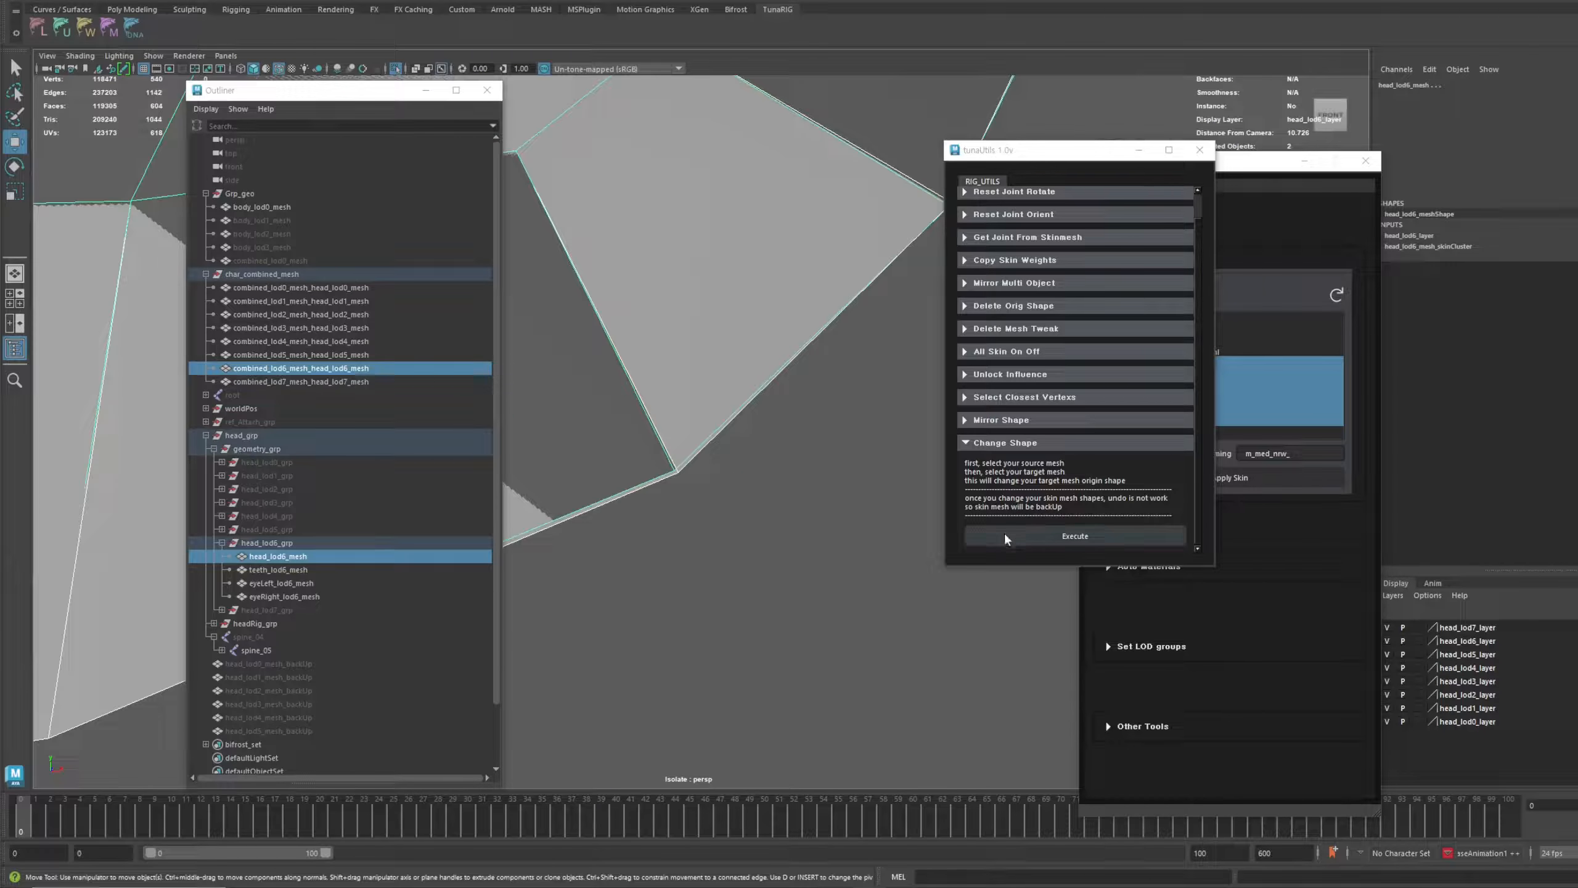
left_click(338, 368)
left_click(298, 557, "ctrl")
left_click(1049, 536)
left_click(860, 430)
Exit the isolated view, replace head_lod6_grp with head_lod7_grp in the viewport and expand the LOD7 group
key("ctrl+1")
left_click(260, 542)
left_click(222, 543)
left_click(236, 558)
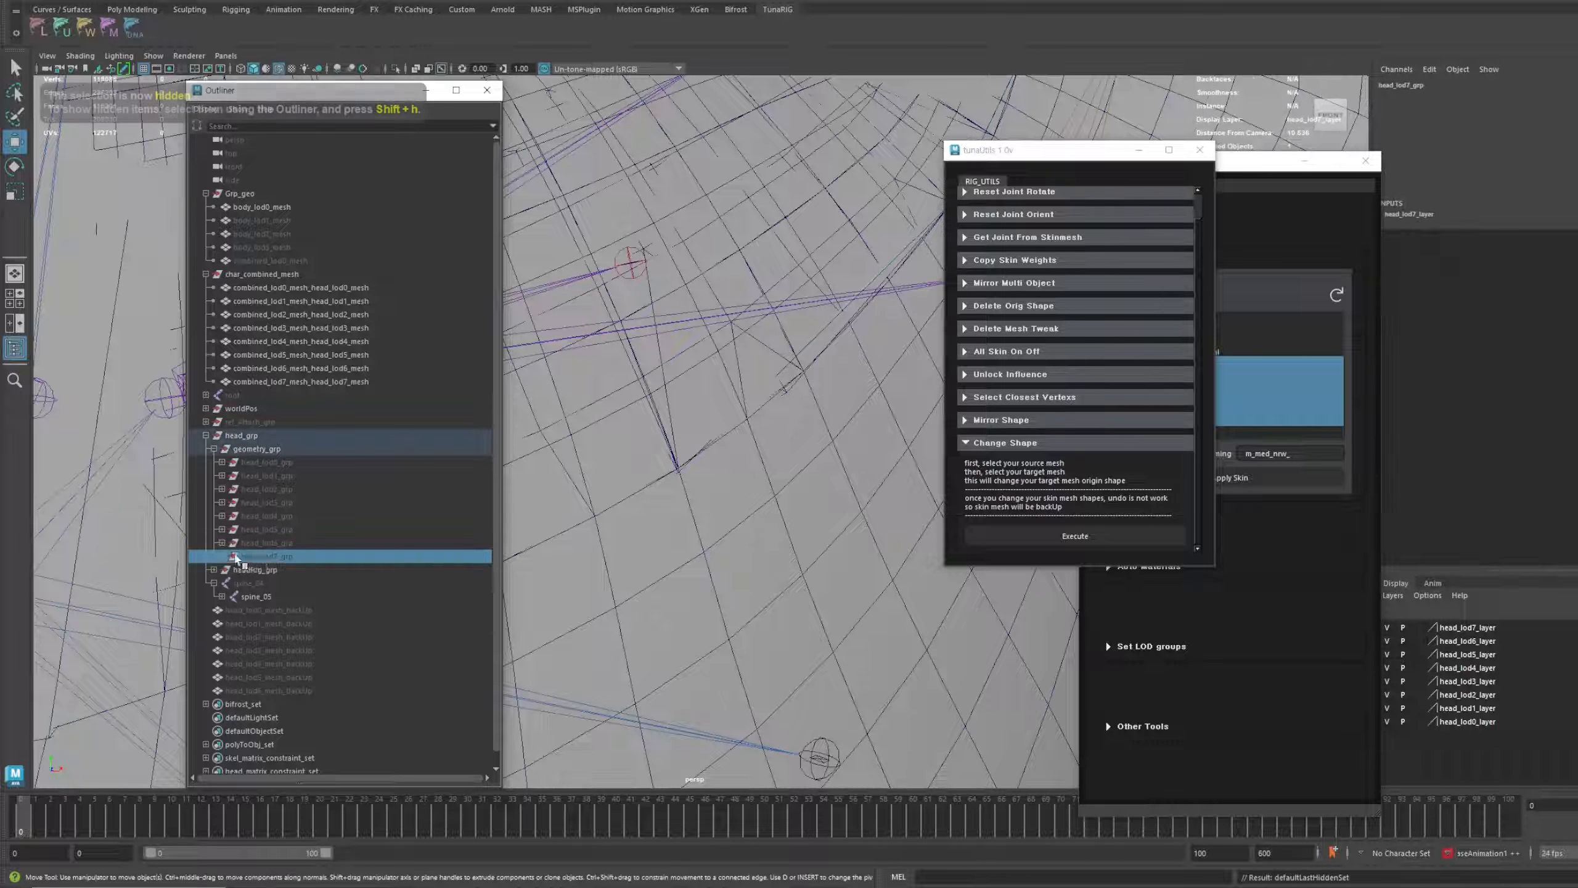
key("shift+h")
left_click(222, 557)
Isolate combined_lod7_mesh_head_lod7_mesh with head_lod7_mesh, transfer the combined shape onto the head with Change Shape, and exit isolation
left_click(338, 382)
left_click(302, 596, "ctrl")
key("ctrl+1")
left_click(1025, 535)
left_click(859, 431)
key("ctrl+1")
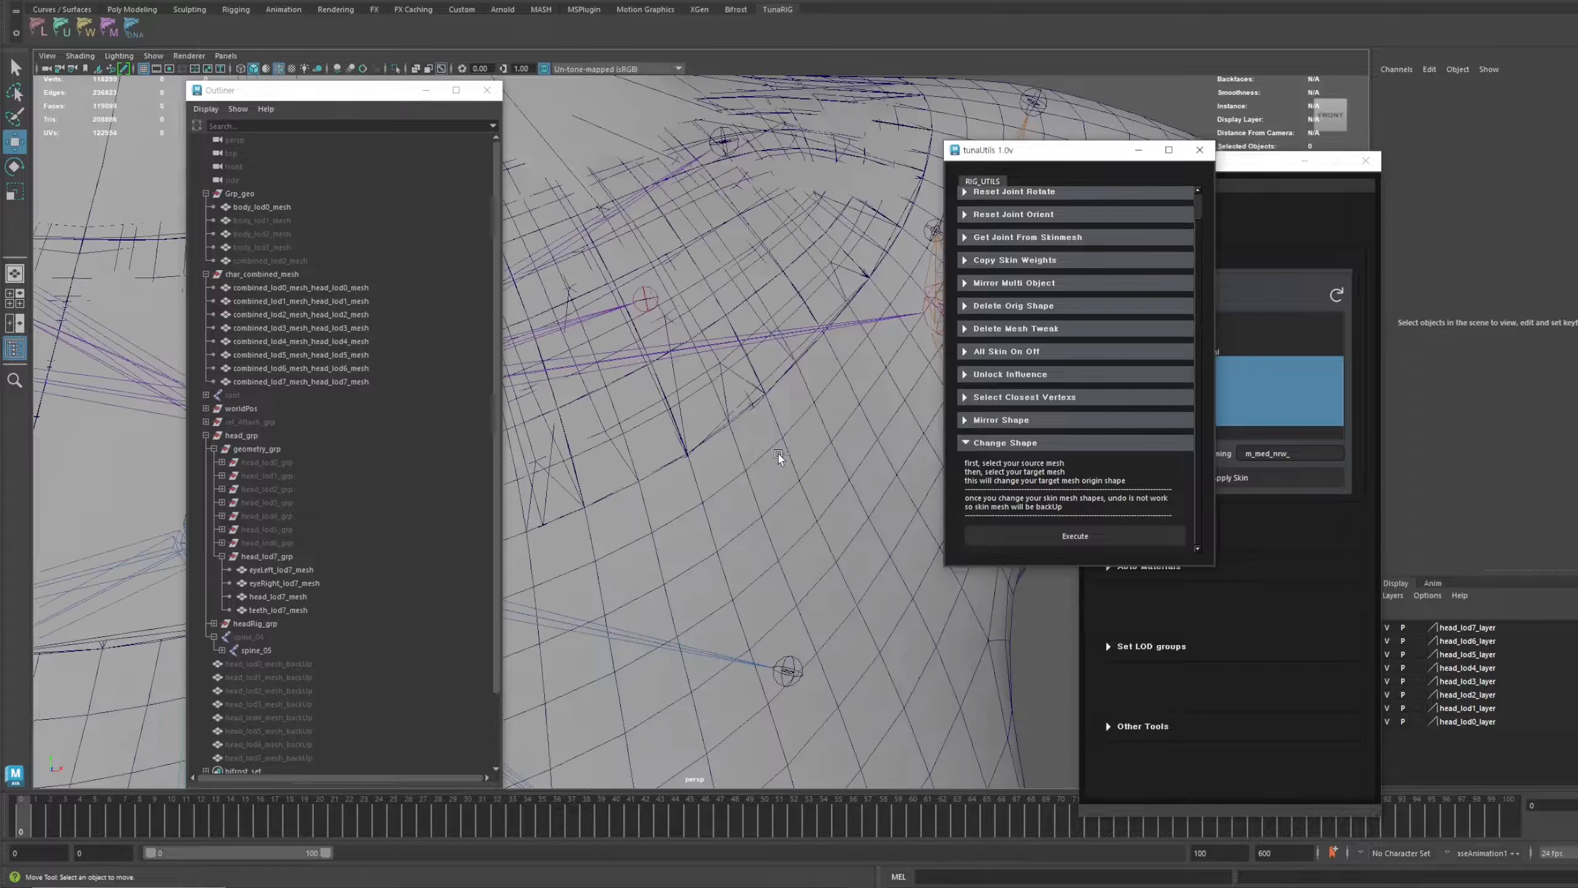
Collapse the char_combined_mesh group and hide it in the viewport
scroll(779, 457, "down", 10)
left_click(206, 274)
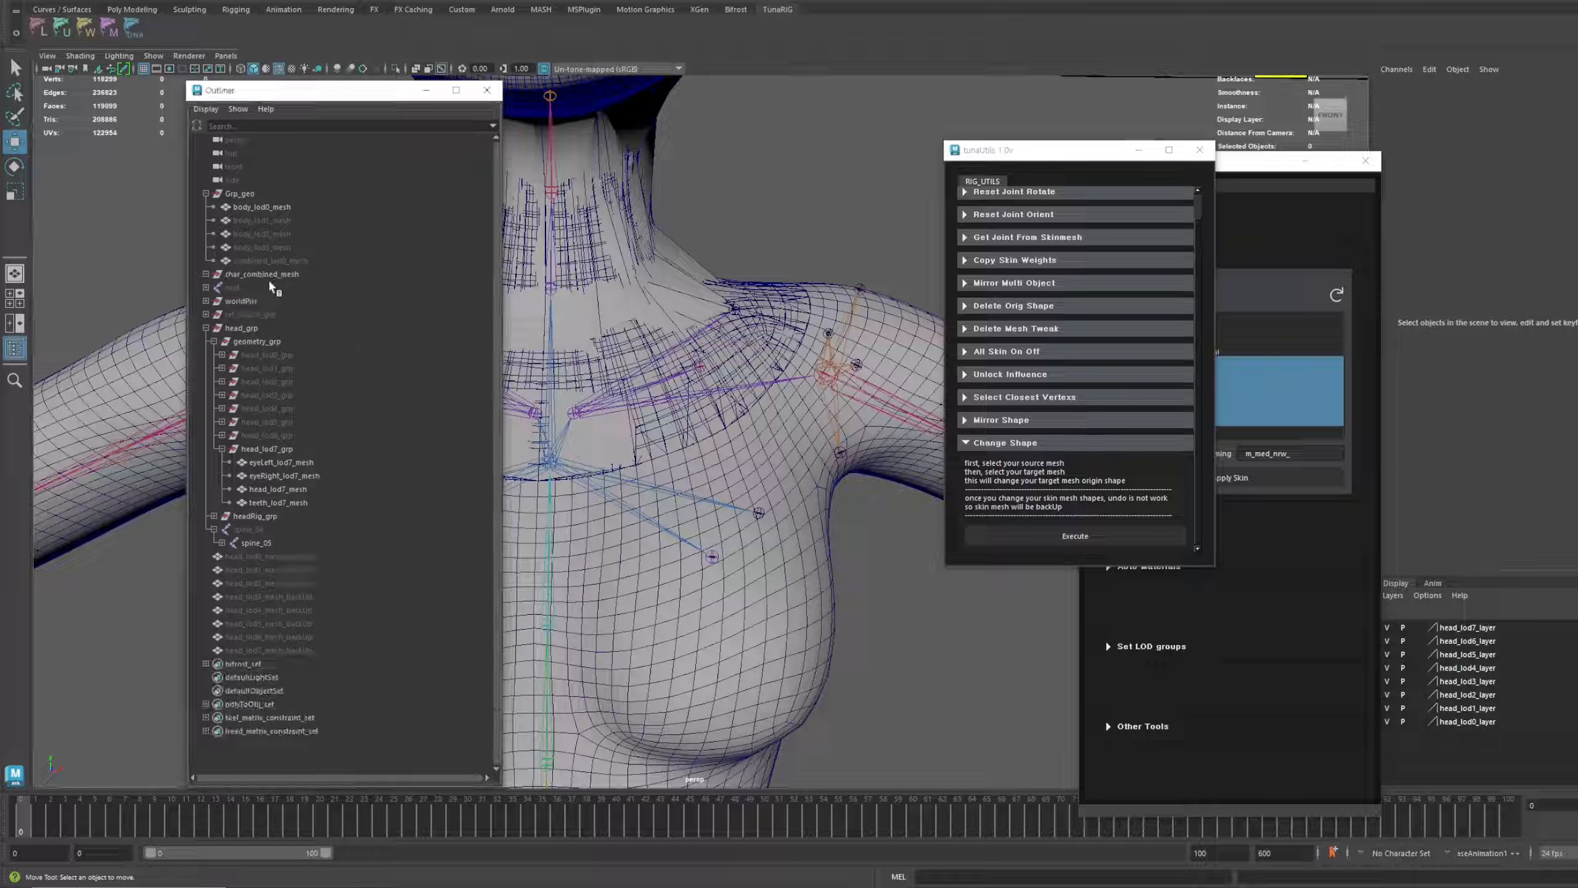
left_click(342, 275)
key("ctrl+h")
left_click_drag(772, 353, 765, 392, "alt")
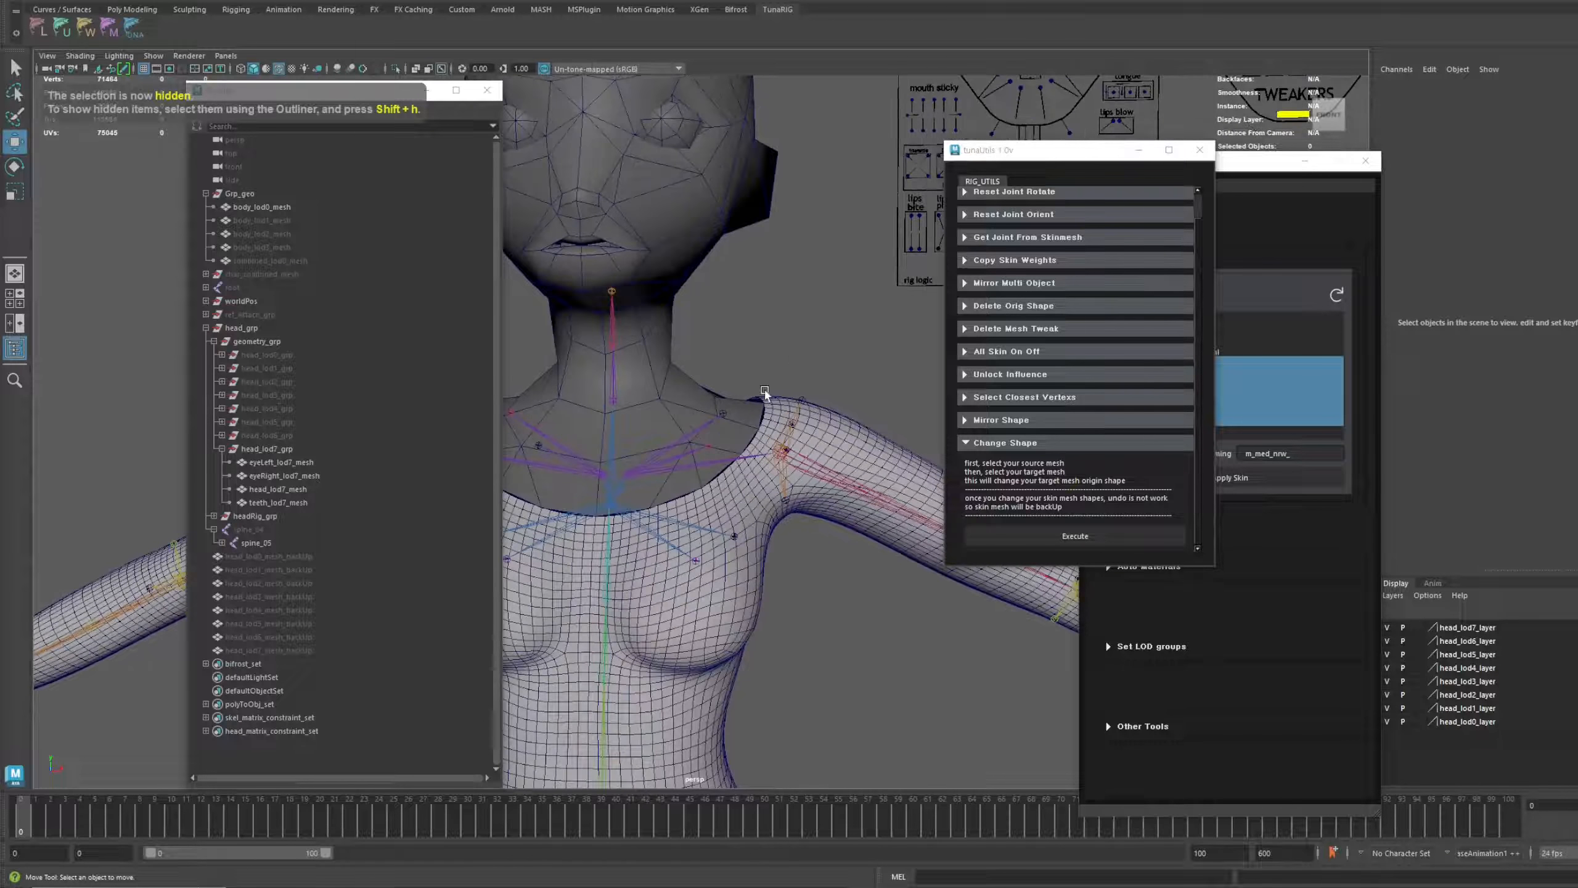
Replace body_lod0_mesh with body_lod3_mesh in the viewport and examine its shoulder seam against the low-resolution heads
left_click(289, 210)
key("ctrl+h")
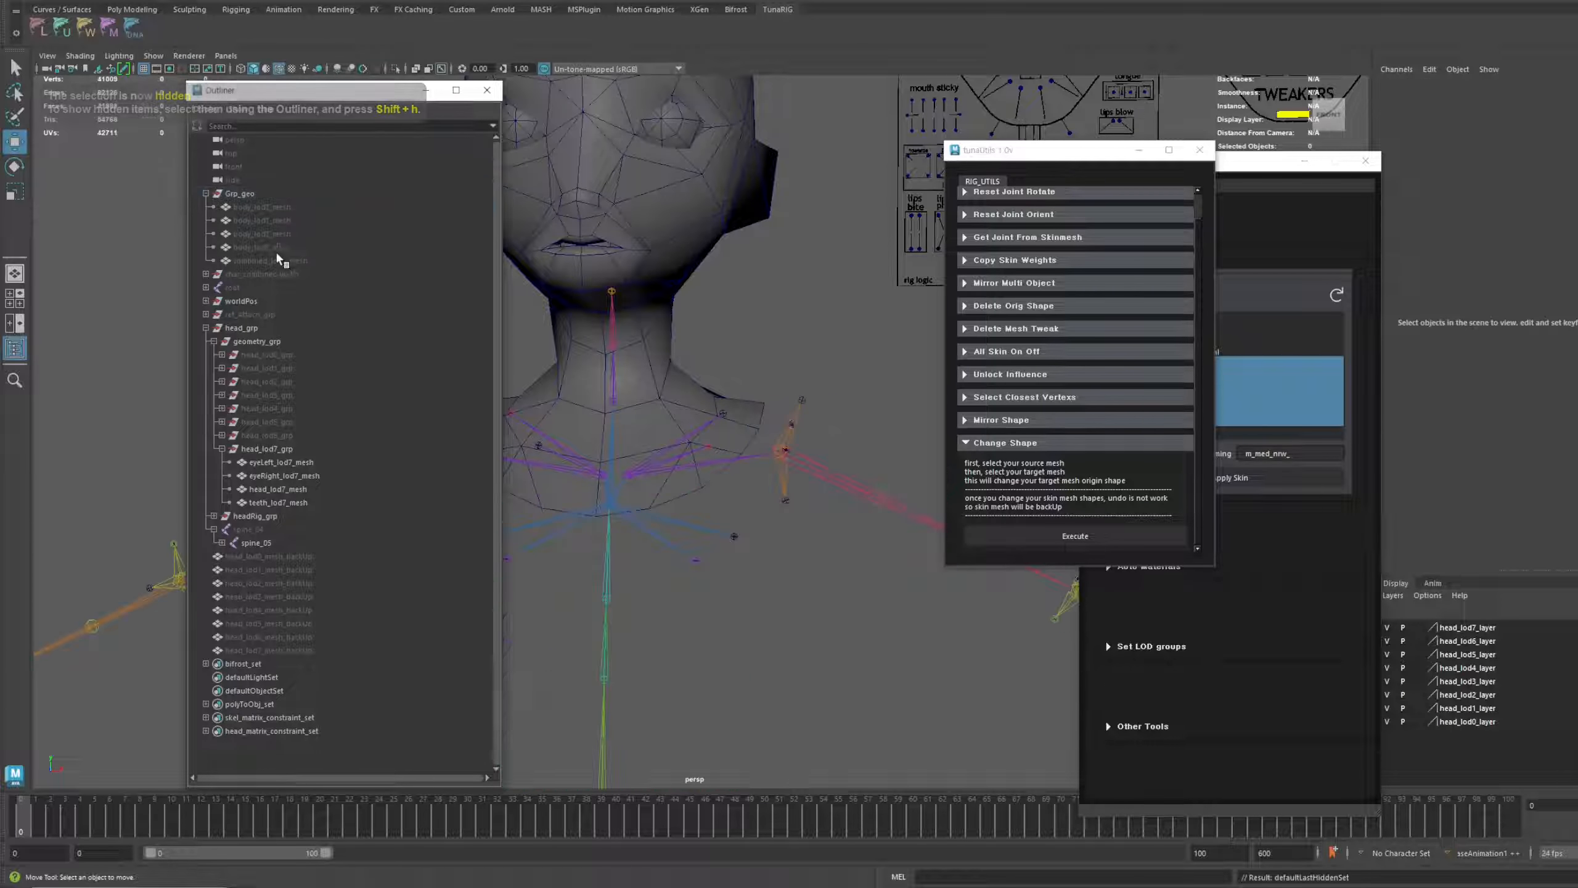
left_click(278, 249)
key("shift+h")
left_click(701, 369)
scroll(812, 438, "up", 4)
scroll(812, 437, "up", 8)
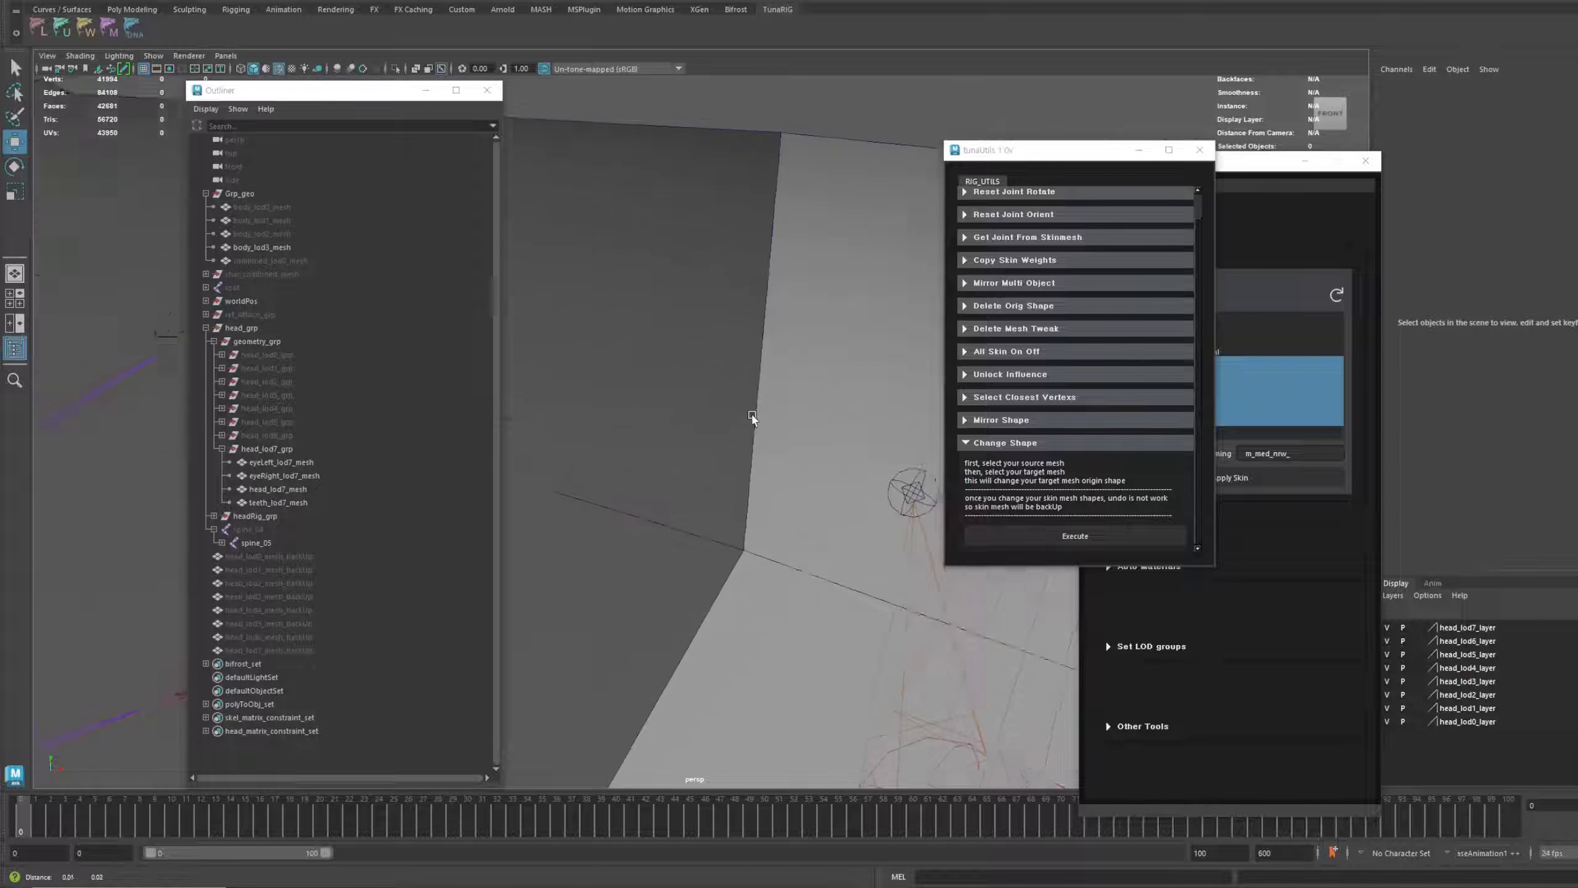
left_click_drag(710, 349, 538, 433, "alt")
scroll(746, 472, "down", 4)
left_click(674, 423)
key("e")
scroll(538, 432, "up", 3)
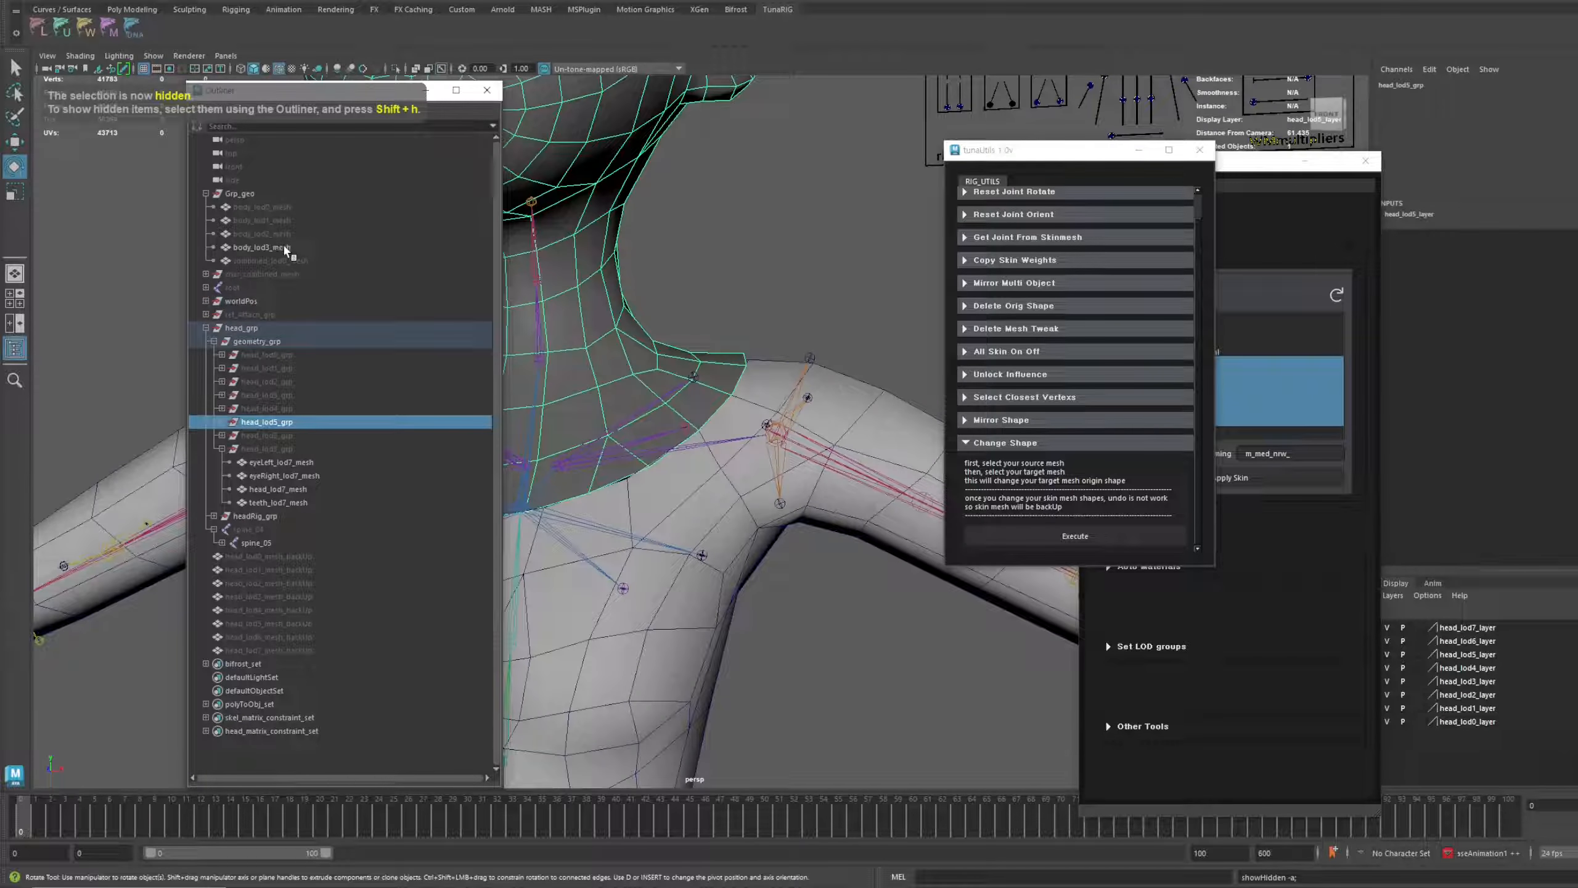
Hide body_lod3_mesh and show body_lod2_mesh beside the LOD5 head group
left_click(285, 247)
key("ctrl+h")
left_click(290, 235)
key("shift+h")
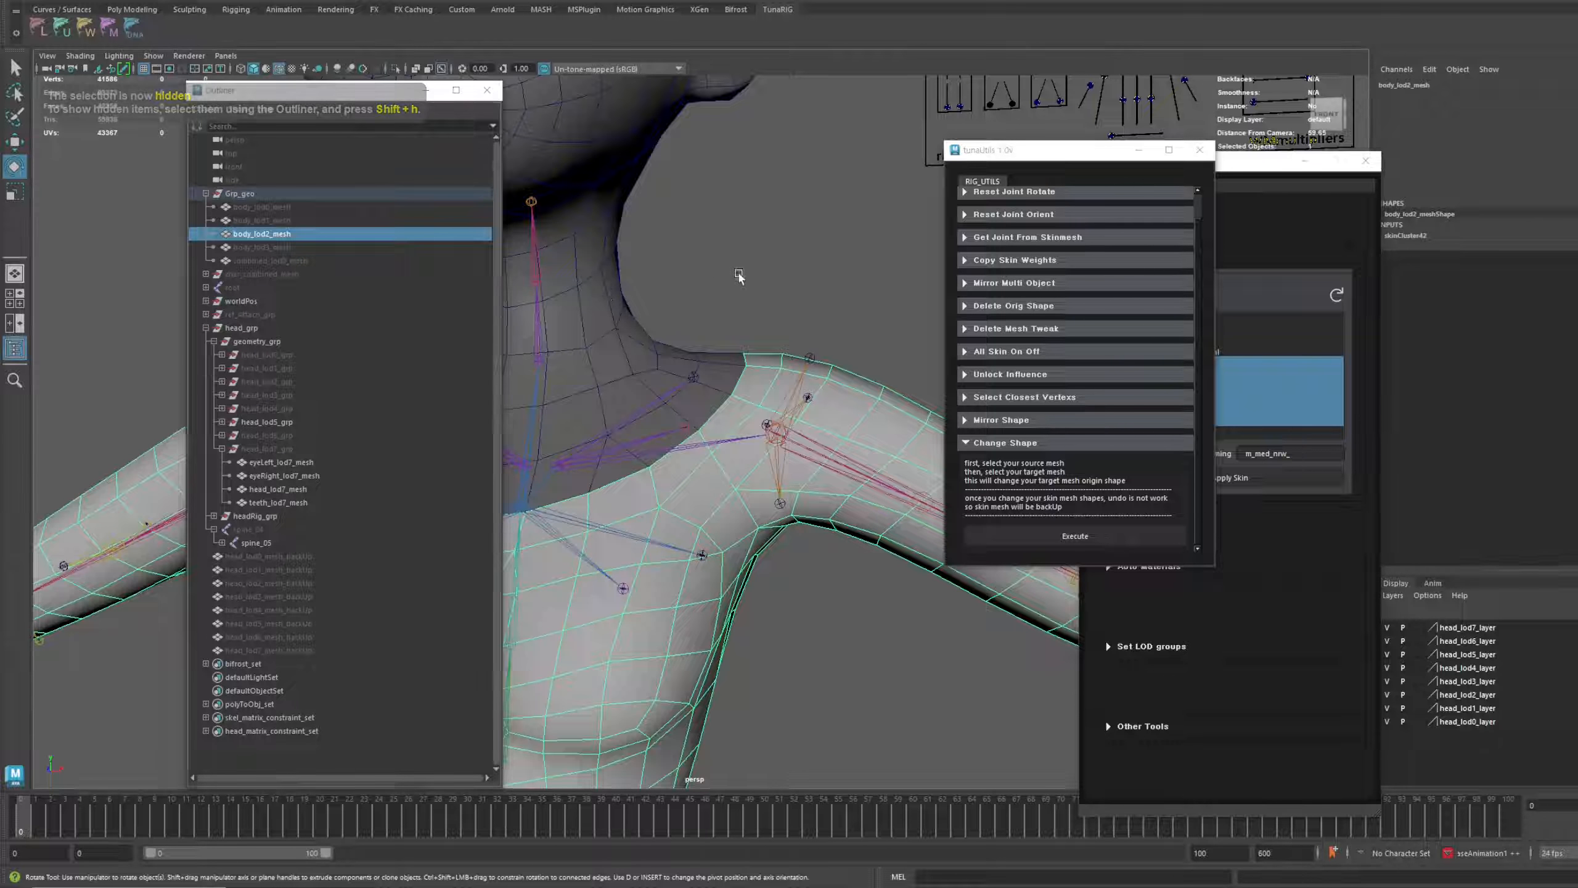
left_click(741, 273)
Examine the neck and shoulder seam between the head meshes and the body mesh up close
scroll(855, 453, "up", 4)
left_click(881, 447)
left_click_drag(881, 447, 800, 372)
scroll(811, 262, "up", 5)
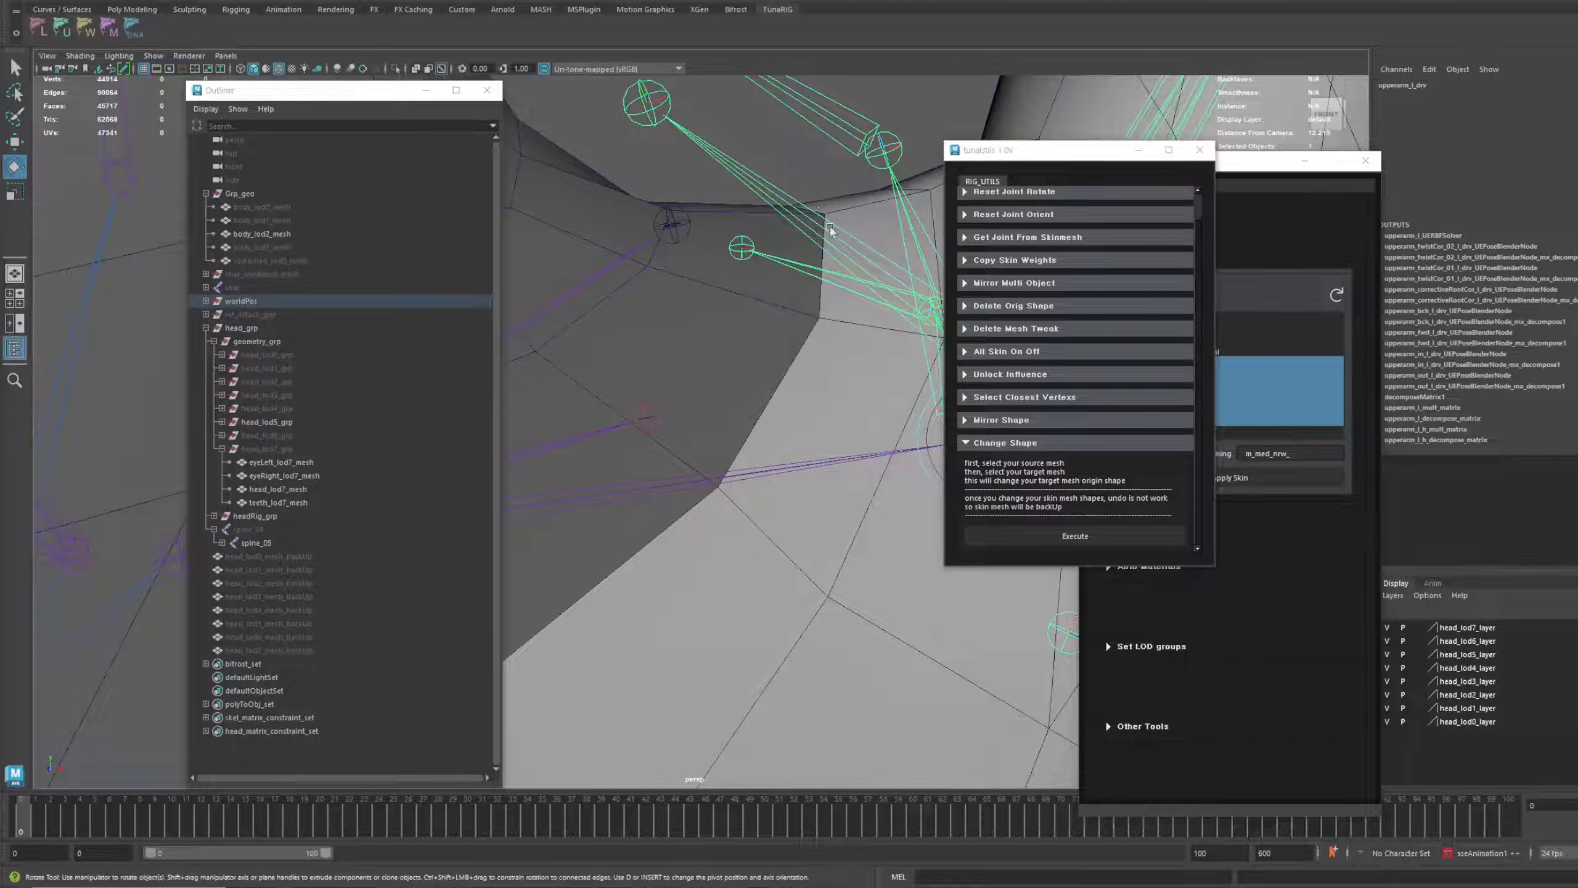
key("ctrl+z")
scroll(696, 463, "down", 4)
left_click(677, 470)
left_click_drag(677, 471, 758, 475, "alt")
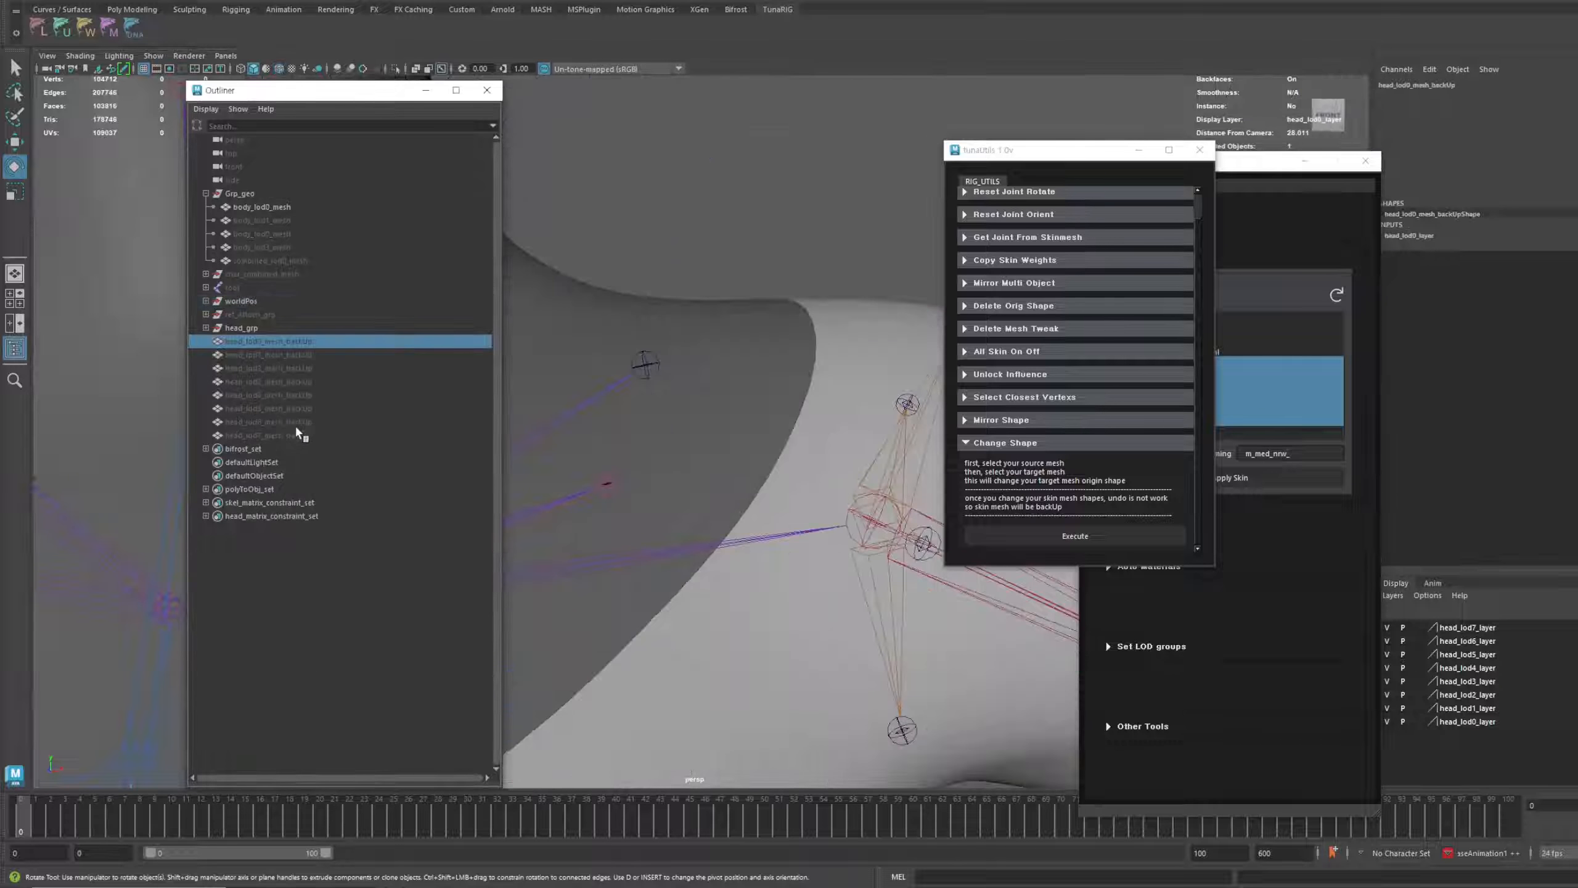
Delete all the head mesh backups from LOD0 through LOD7
left_click(315, 433, "shift")
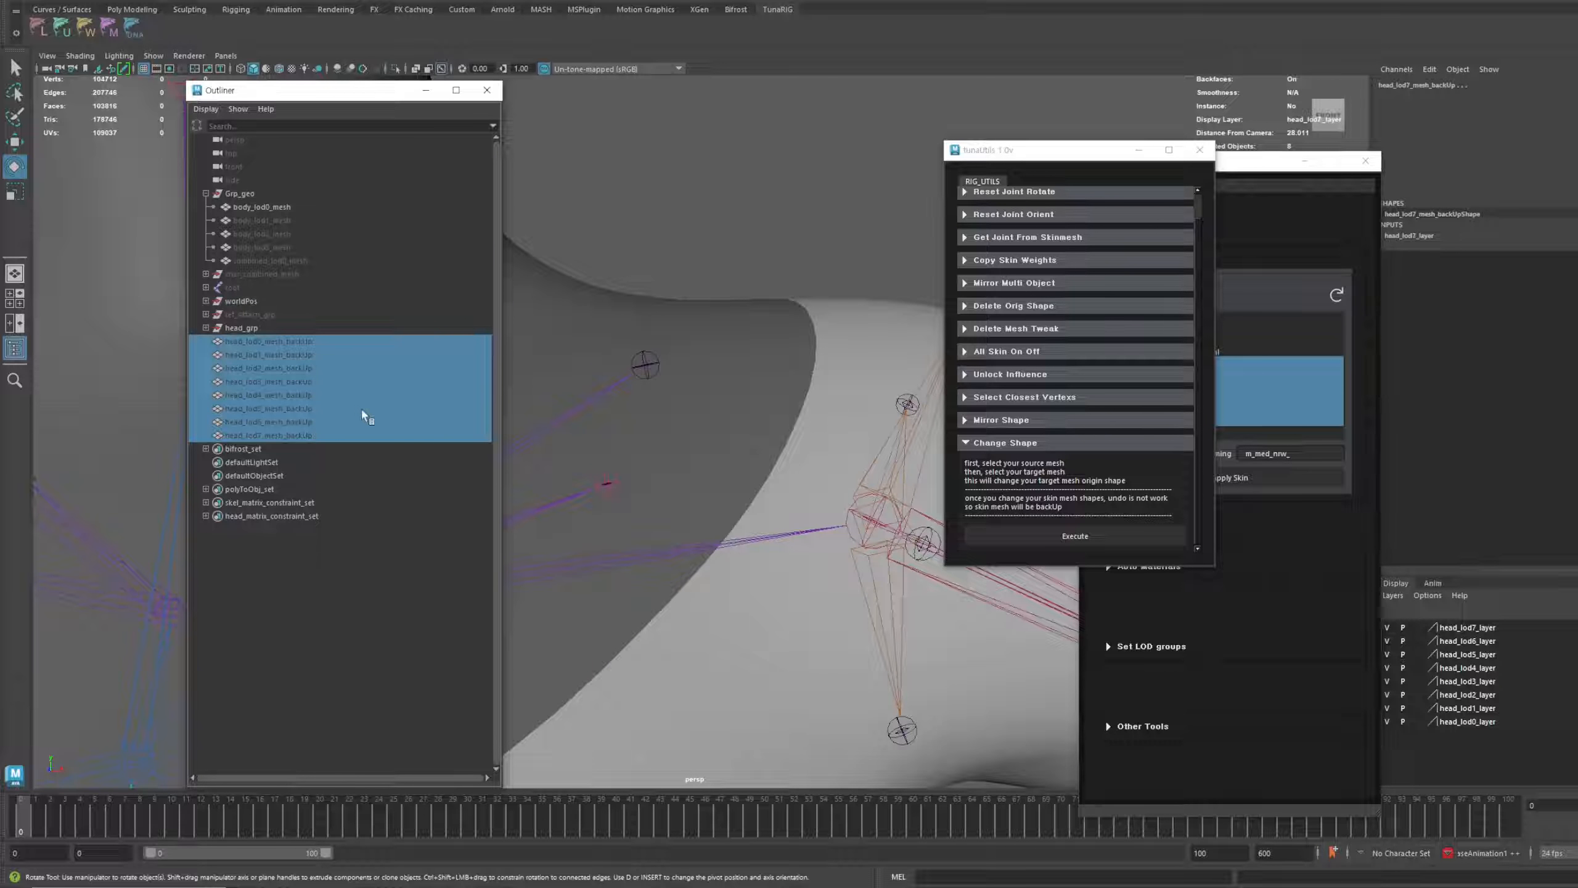
left_click(526, 382)
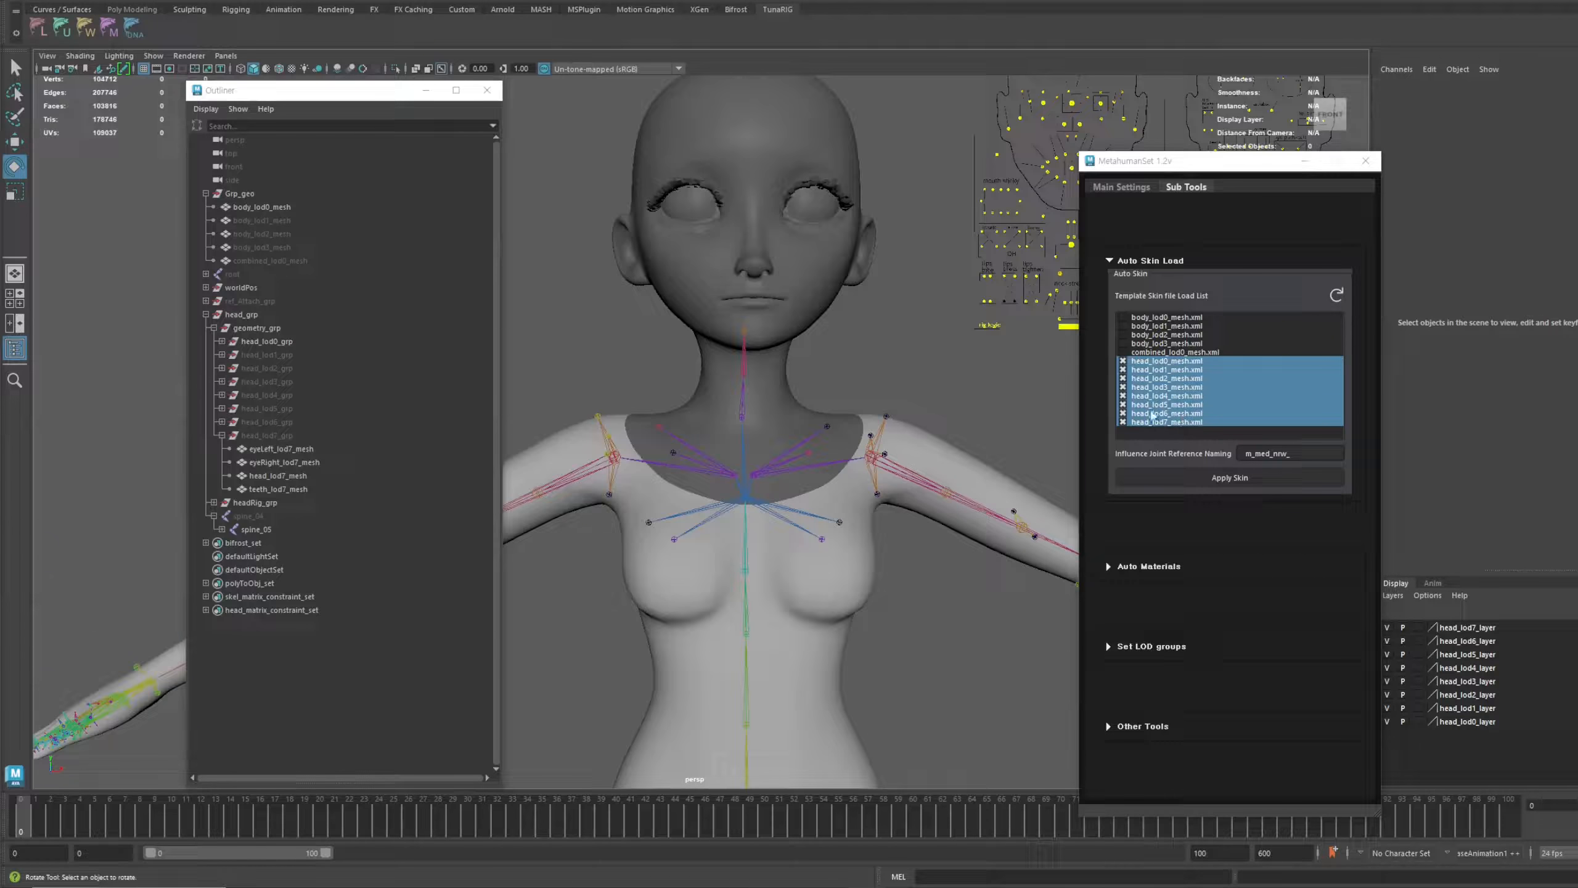
Collapse Auto Skin Load, expand Auto Materials and review its list of body, head, teeth and eye meshes
left_click(1111, 268)
scroll(962, 393, "up", 2)
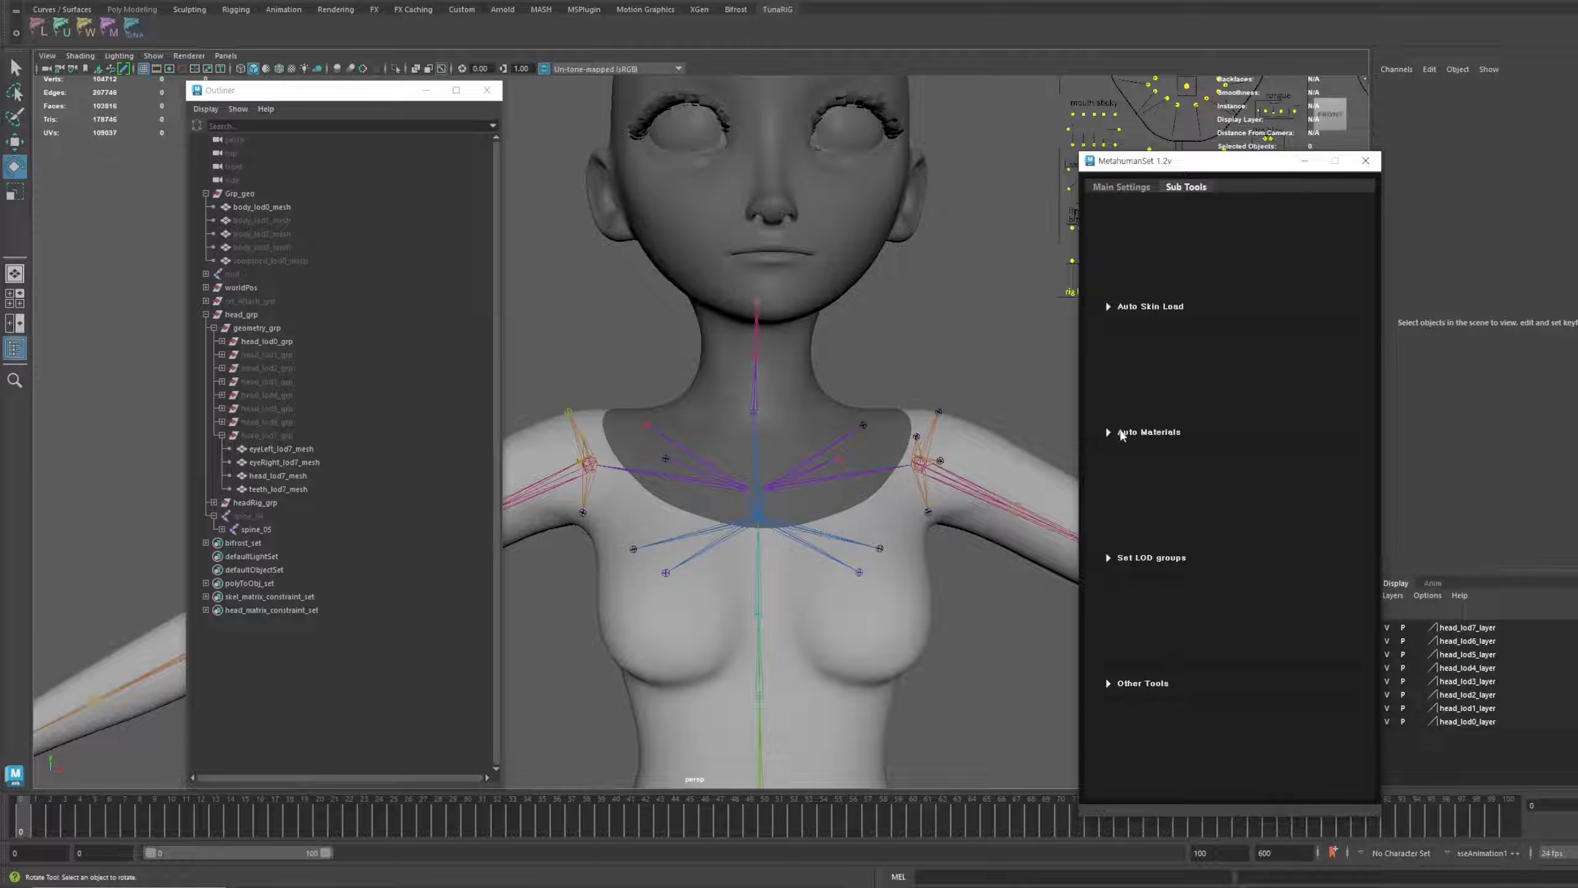
left_click(1119, 433)
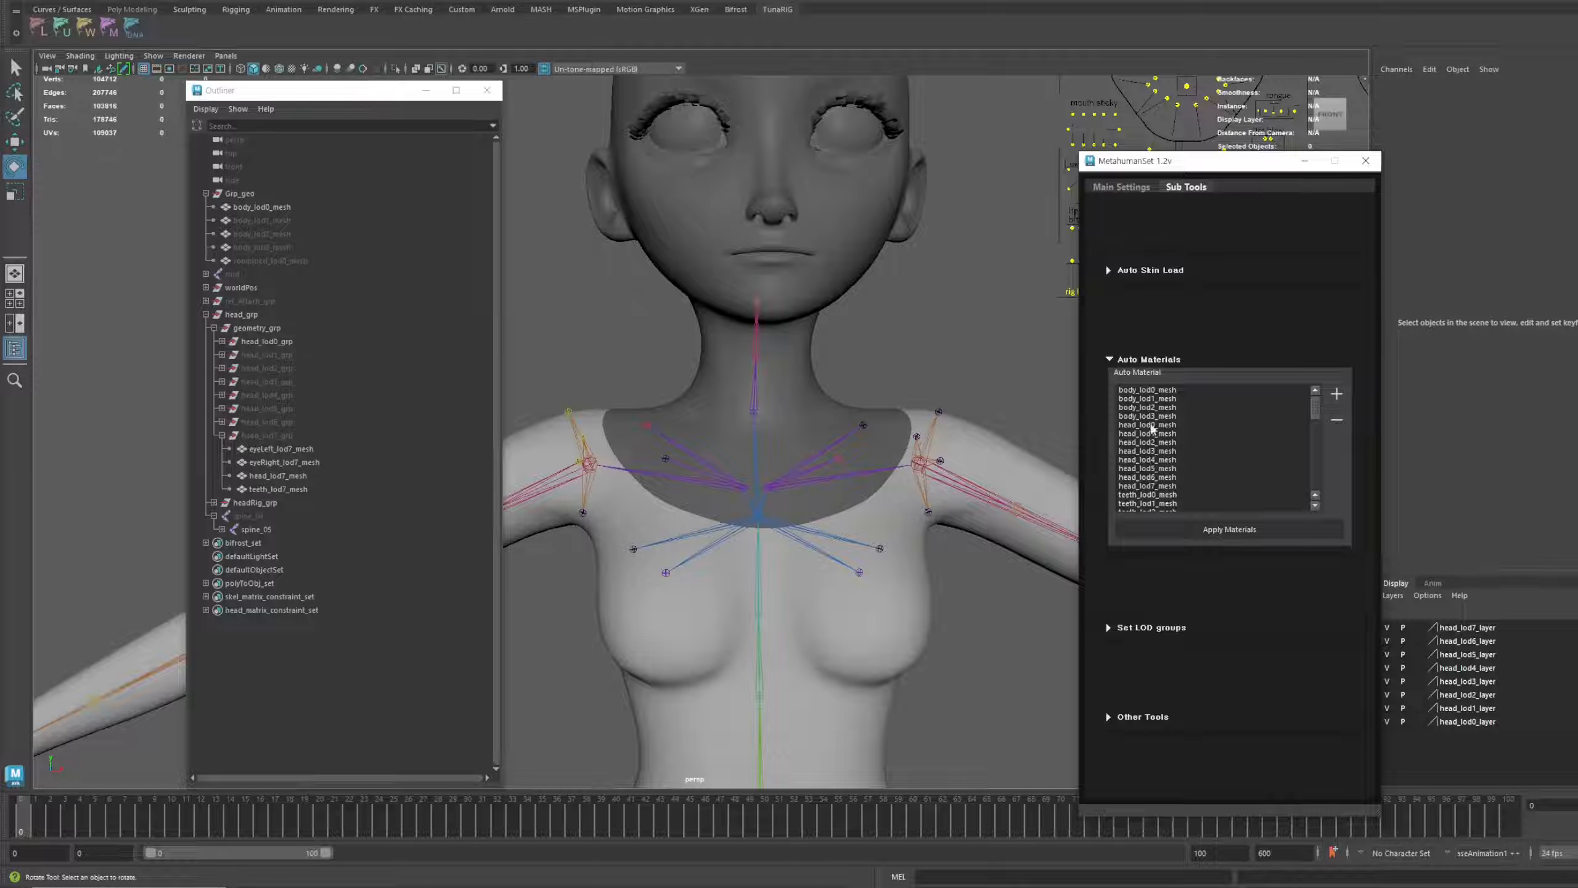
scroll(1152, 428, "down", 10)
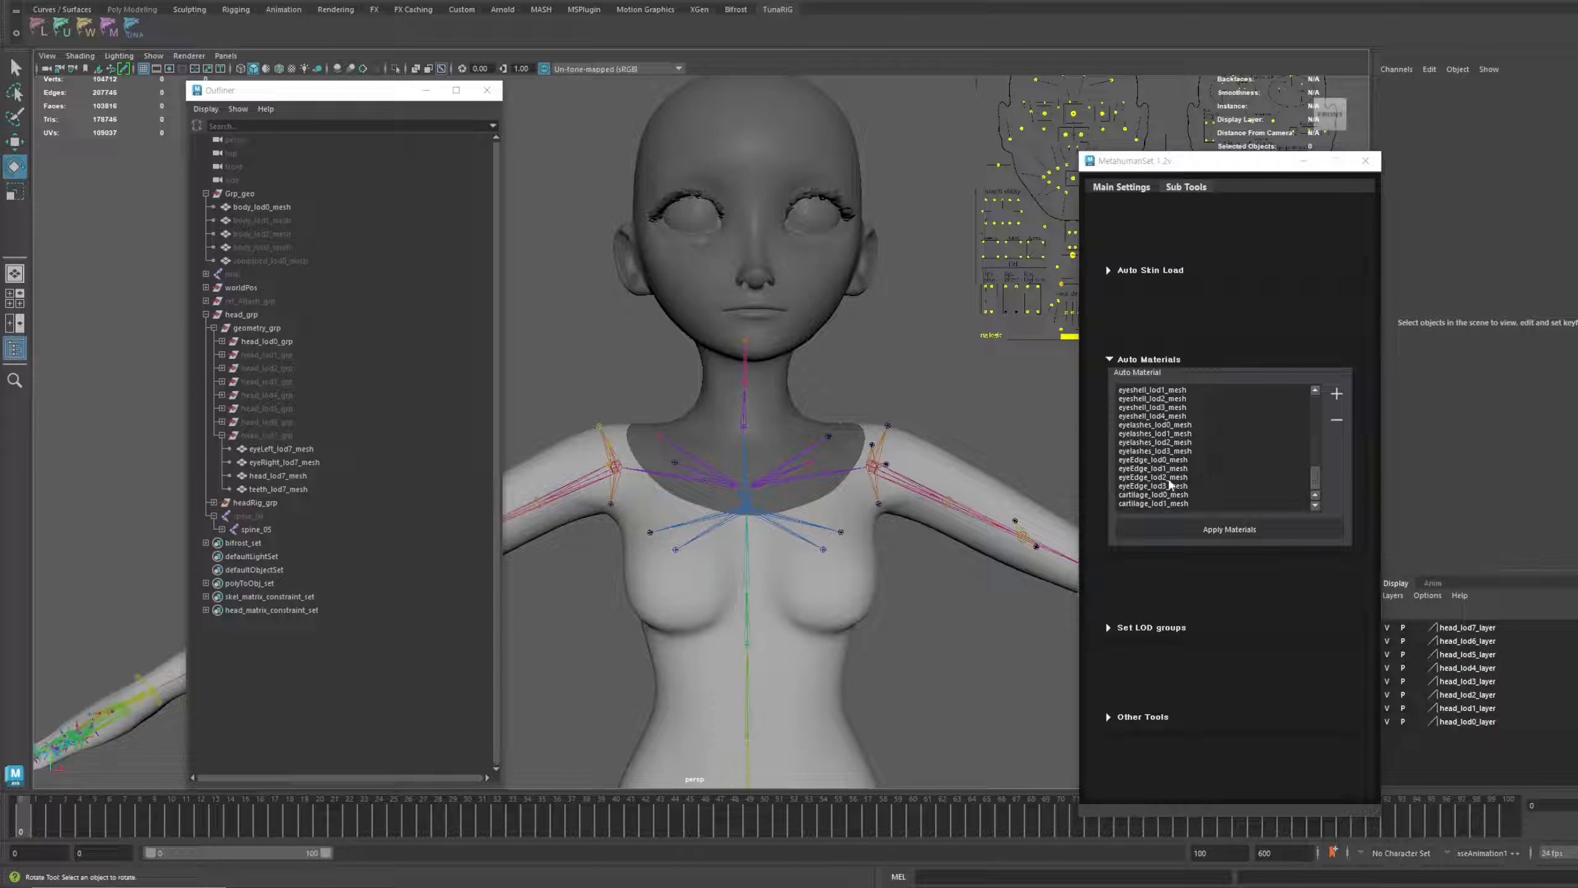
scroll(905, 366, "up", 1)
middle_click_drag(905, 365, 892, 412, "alt")
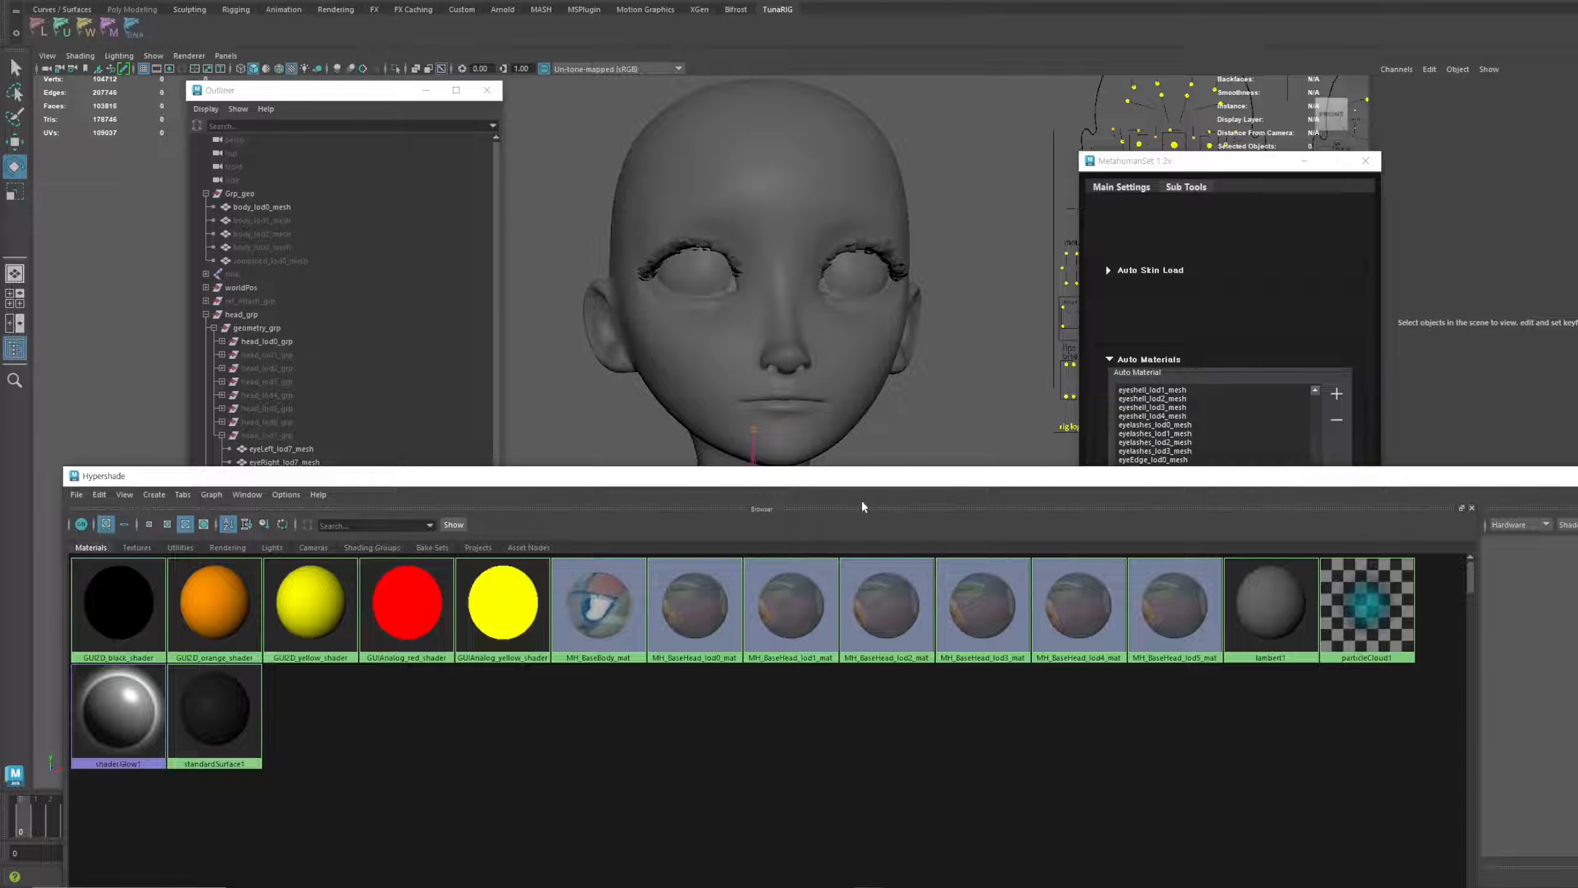
Delete the unused nodes in the Hypershade
left_click_drag(854, 482, 828, 502)
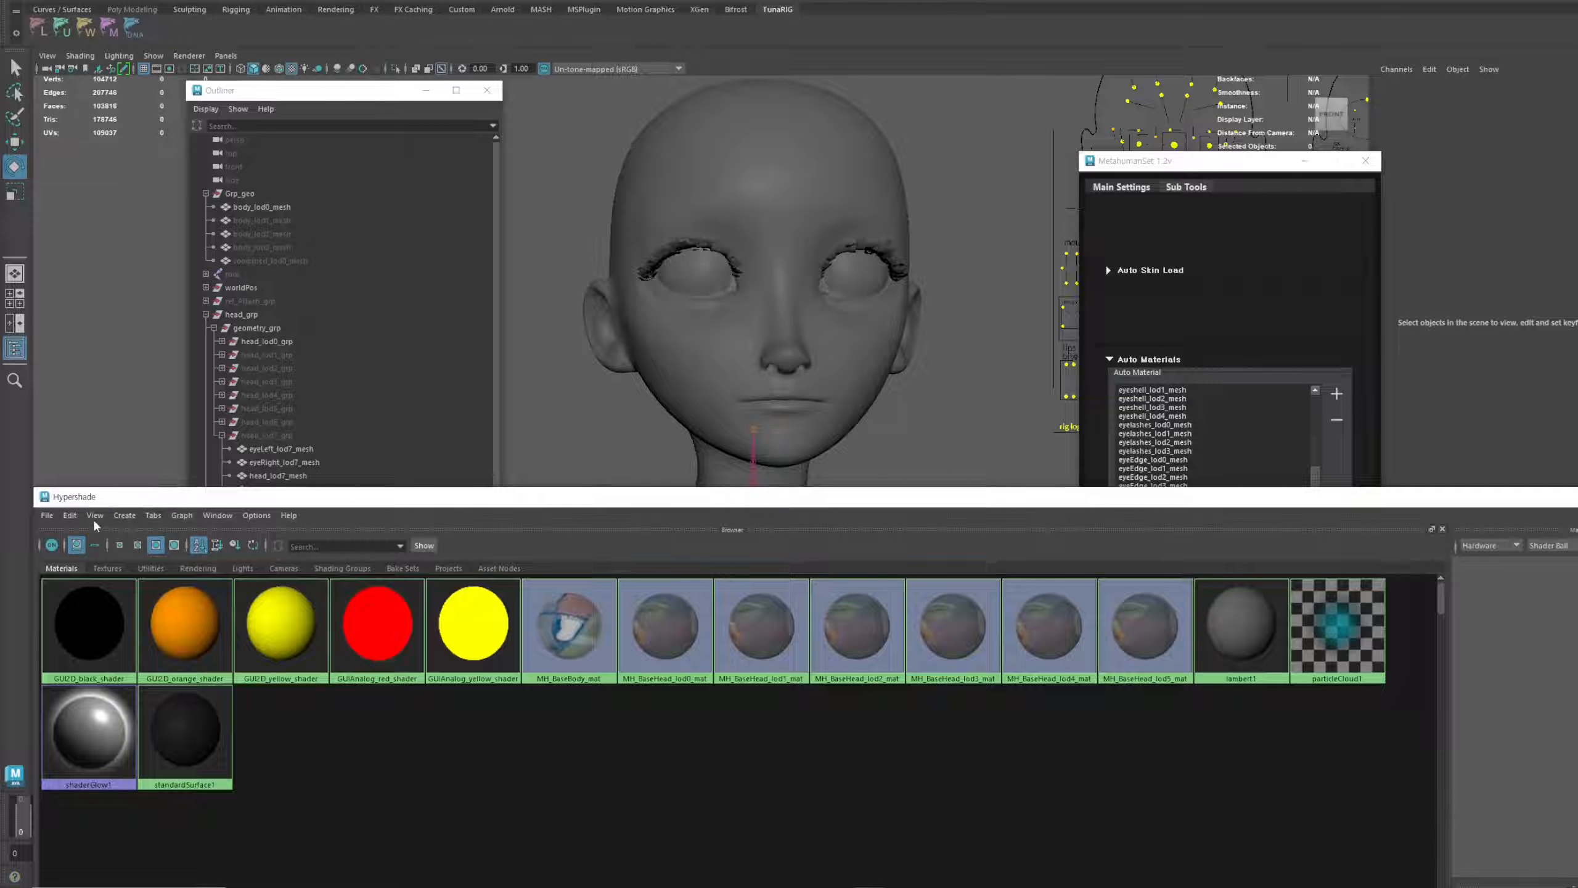
left_click(71, 516)
left_click(106, 553)
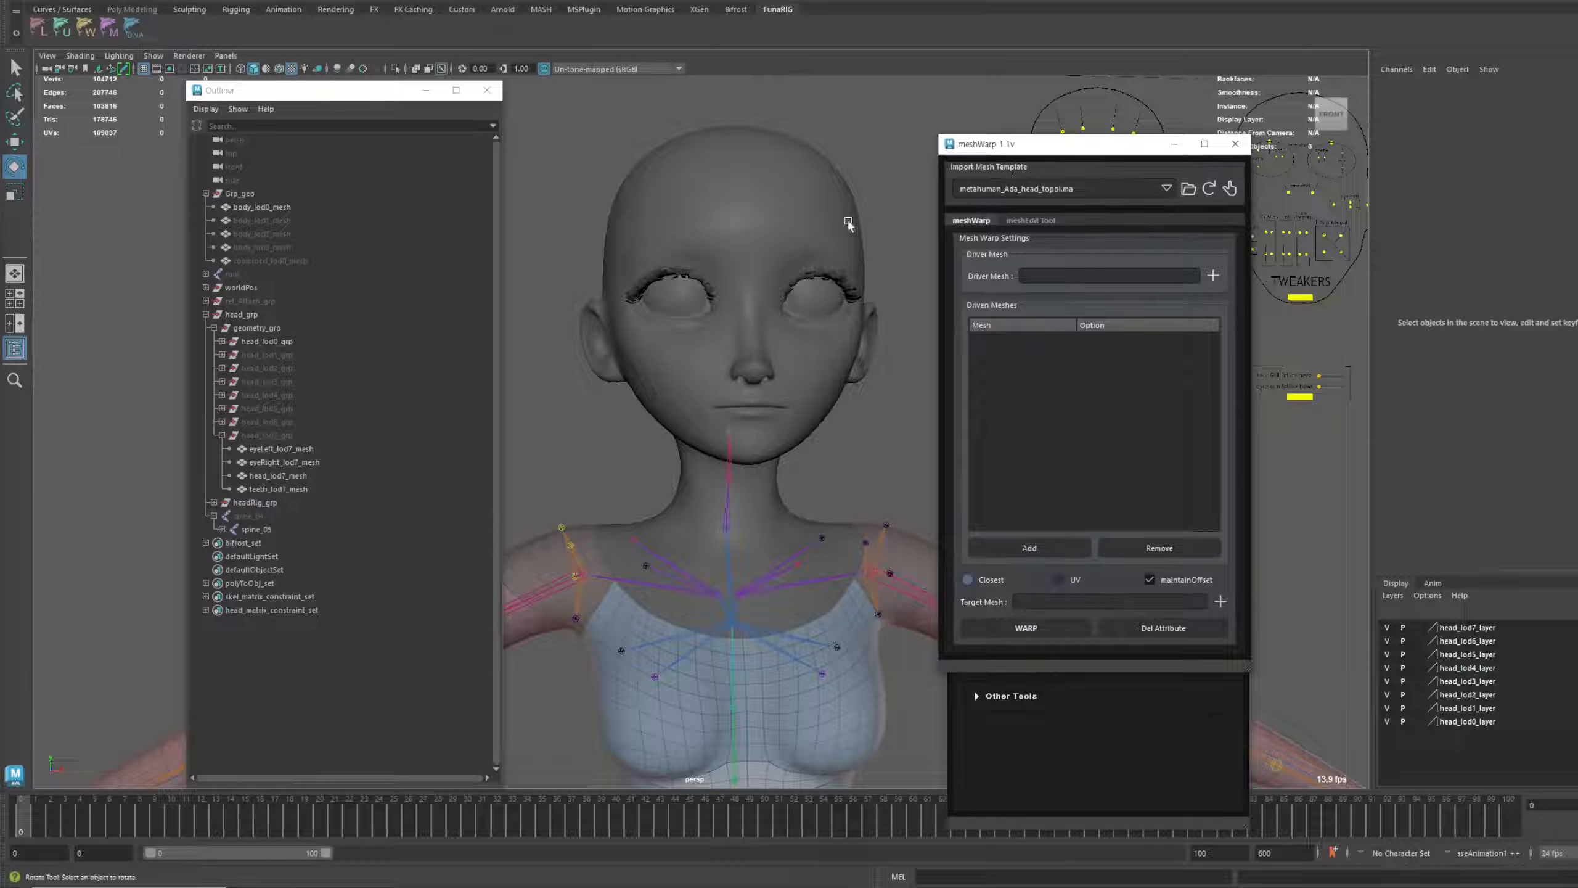
Import the metahuman_Ada_head_topol.ma mesh template with meshWarp
scroll(849, 225, "down", 4)
left_click(1230, 189)
scroll(746, 373, "up", 4)
Isolate Grp_Ada_head to inspect it, then exit isolation and compare its materials with the character's head
left_click(273, 543)
key("ctrl+1")
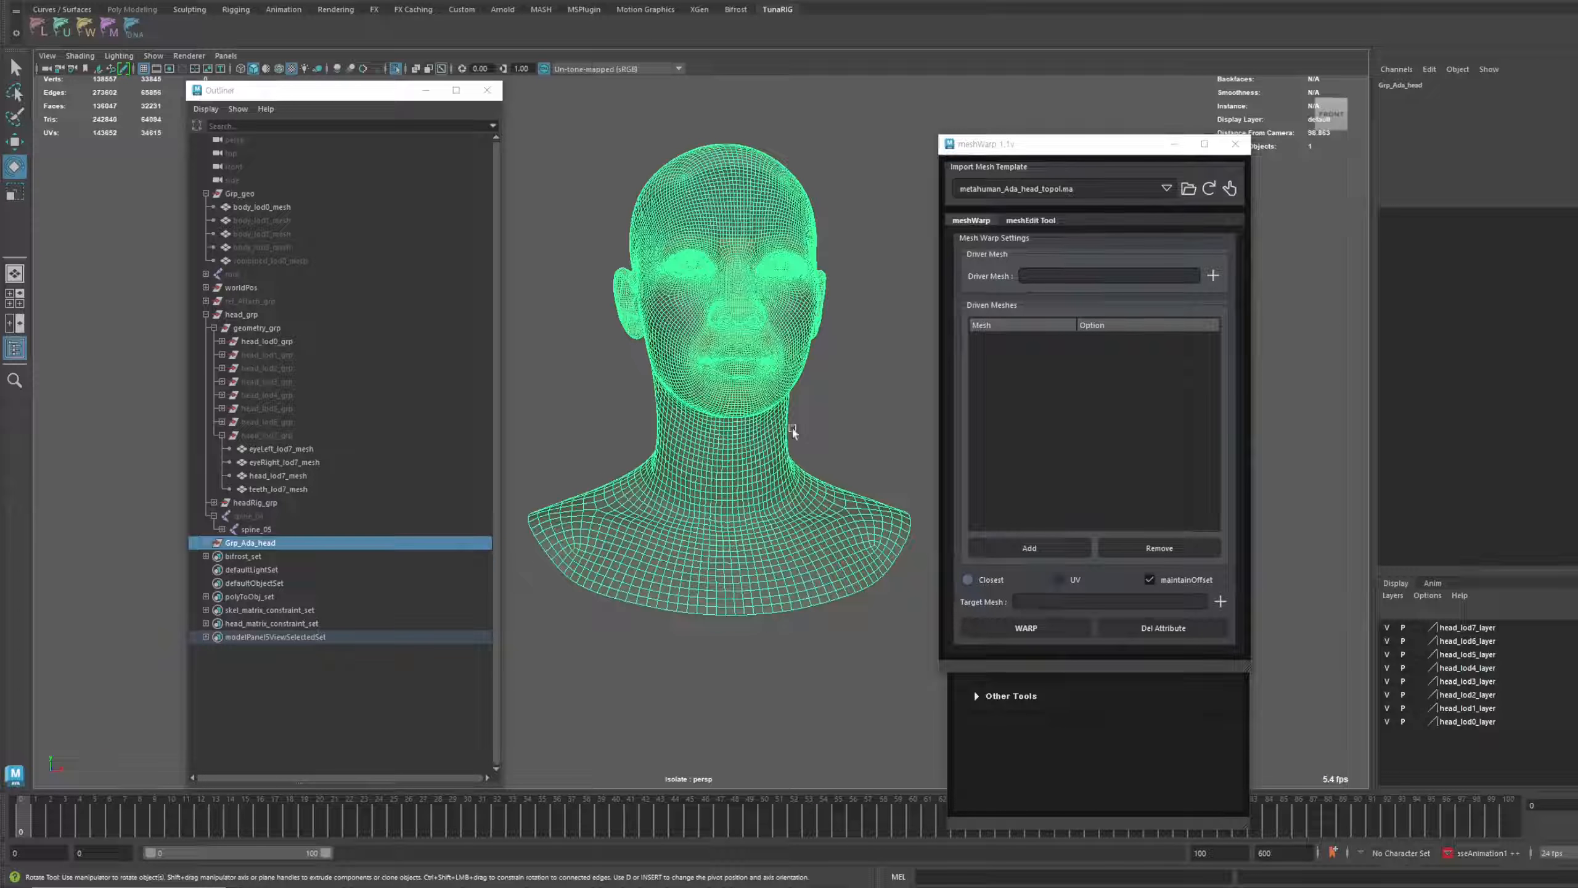
left_click(792, 431)
key("ctrl+1")
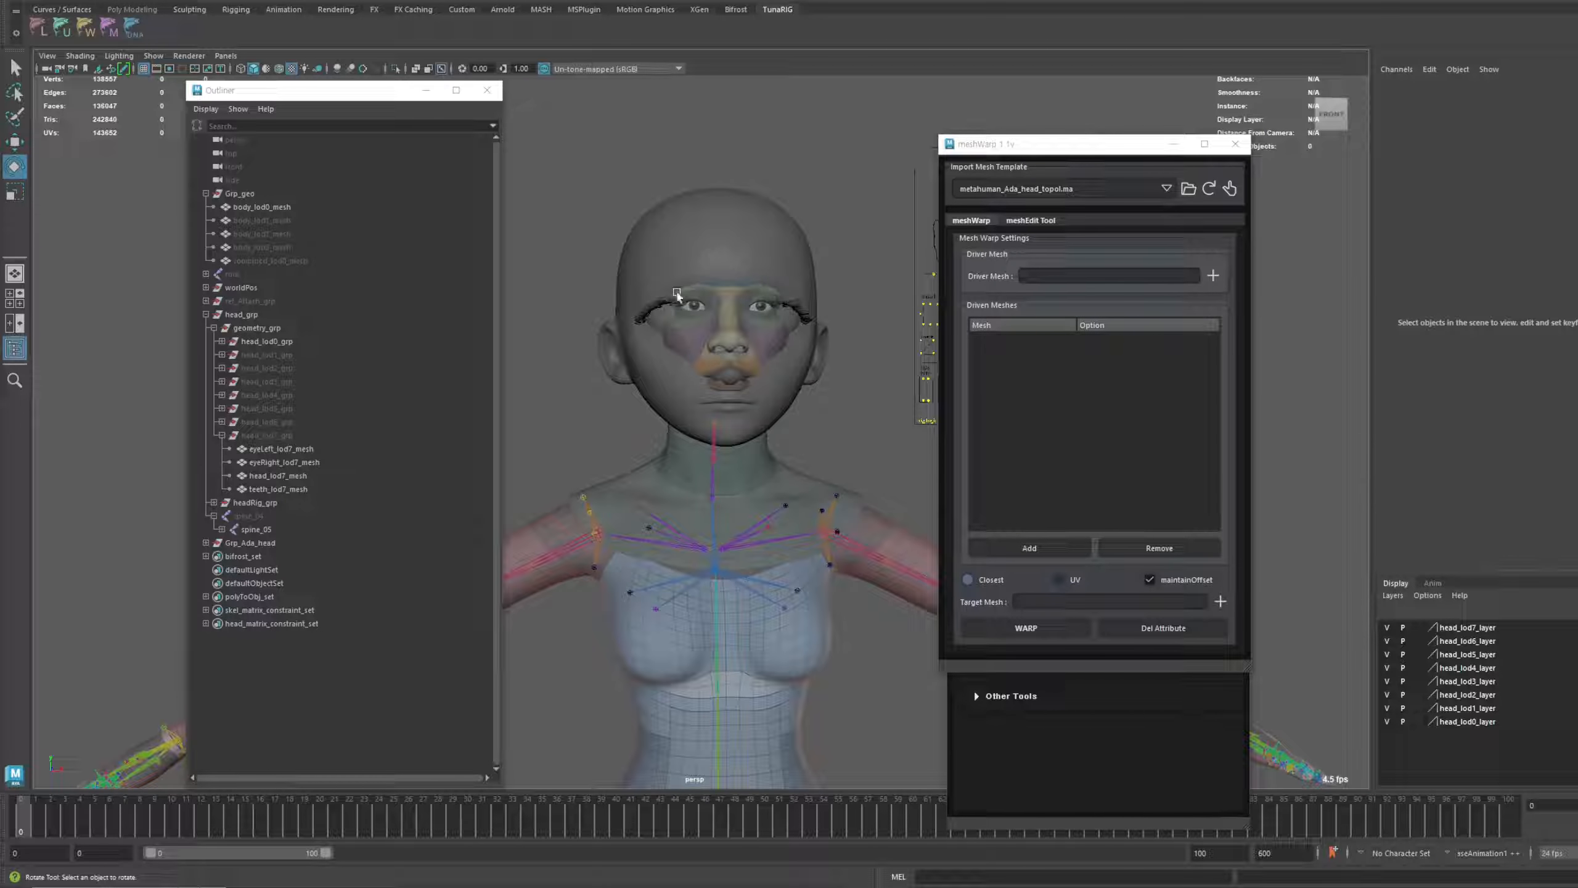
left_click_drag(677, 294, 804, 352, "alt")
scroll(806, 399, "up", 5)
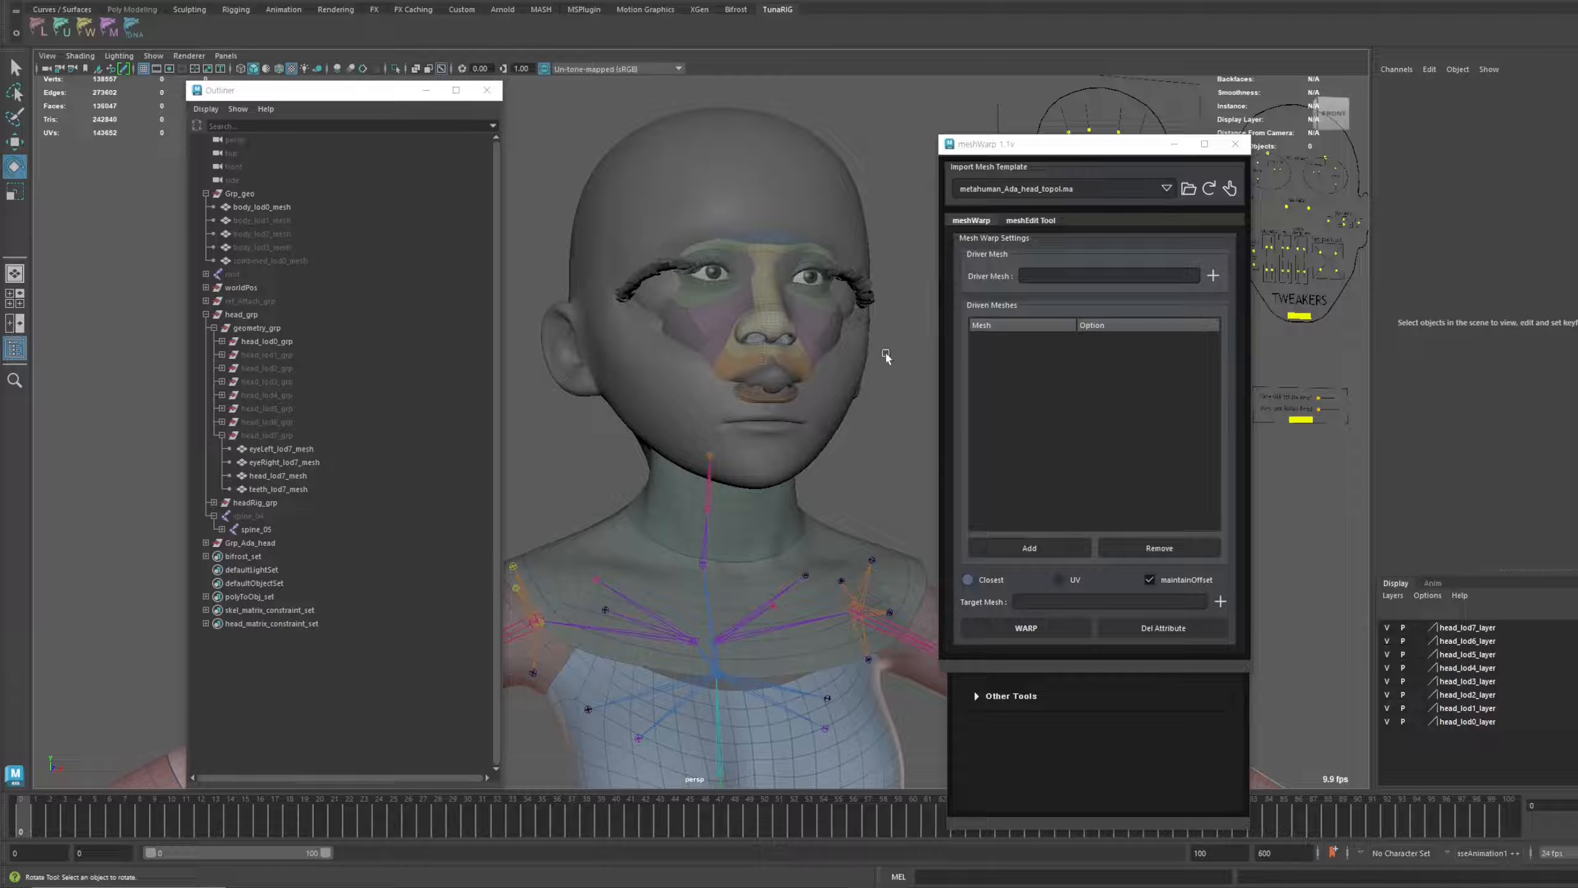
Move the meshWarp and MetahumanSet windows apart and expand the Auto Materials settings
left_click_drag(1068, 152, 1374, 180)
left_click_drag(1042, 178, 1054, 125)
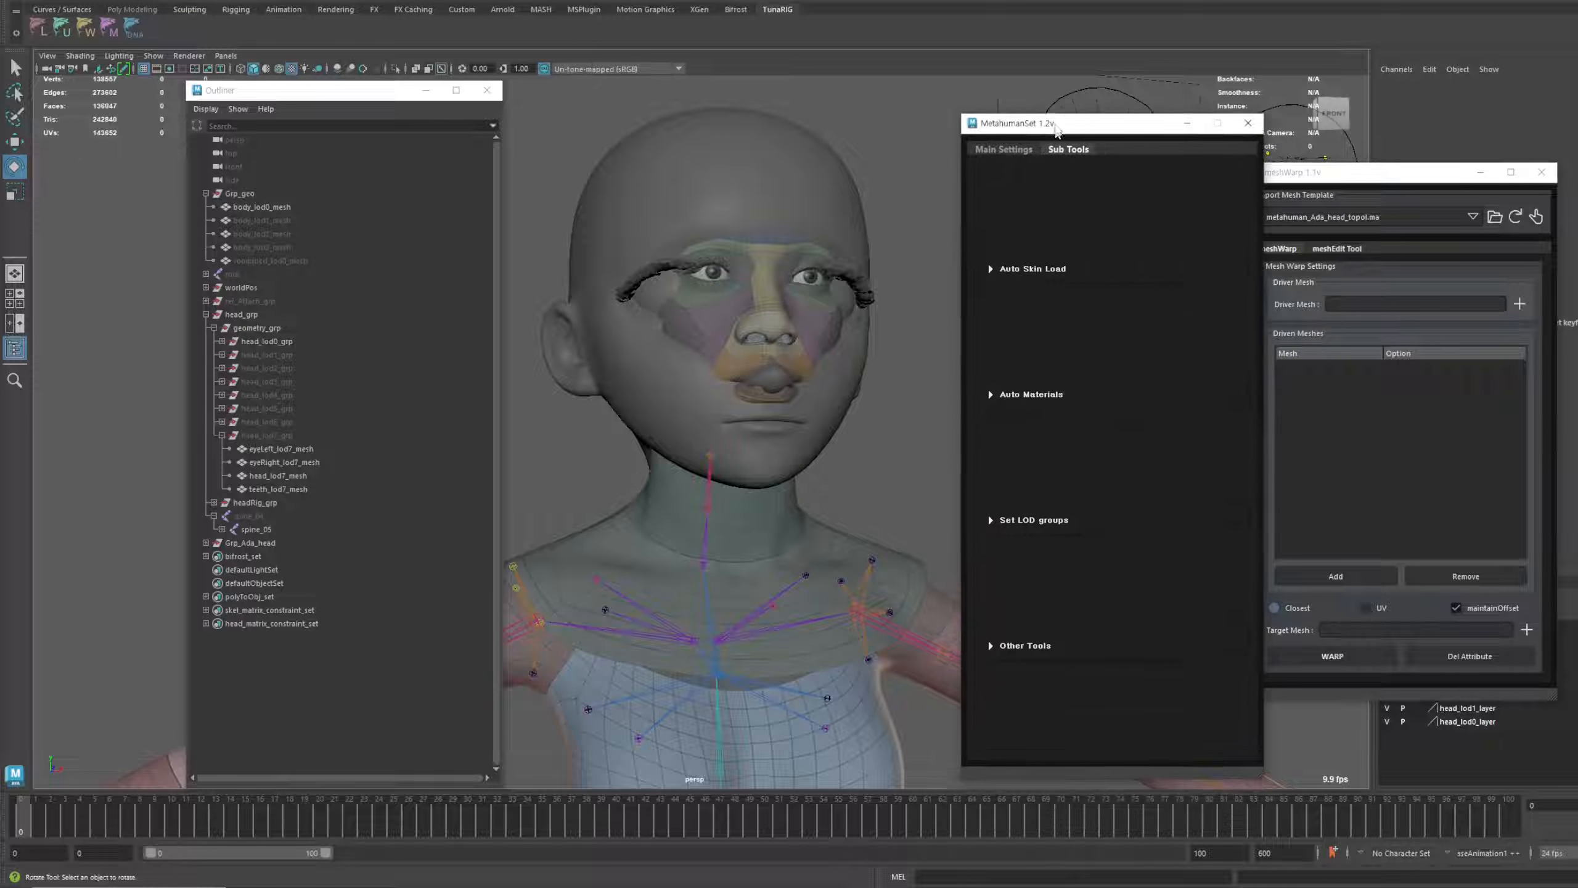
left_click(1029, 393)
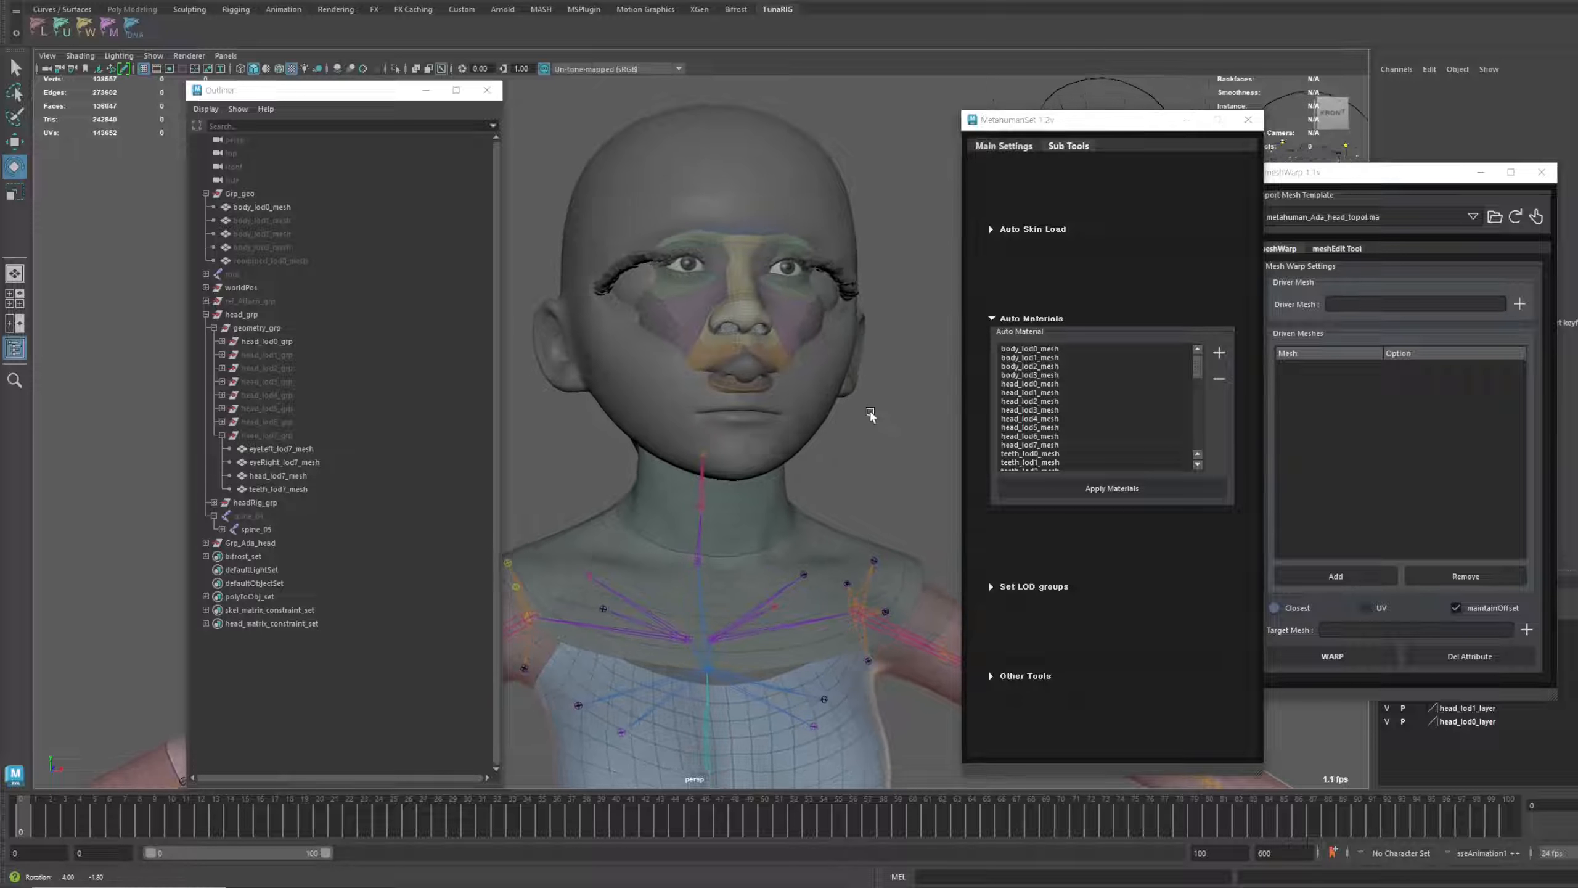
scroll(1075, 430, "down", 1)
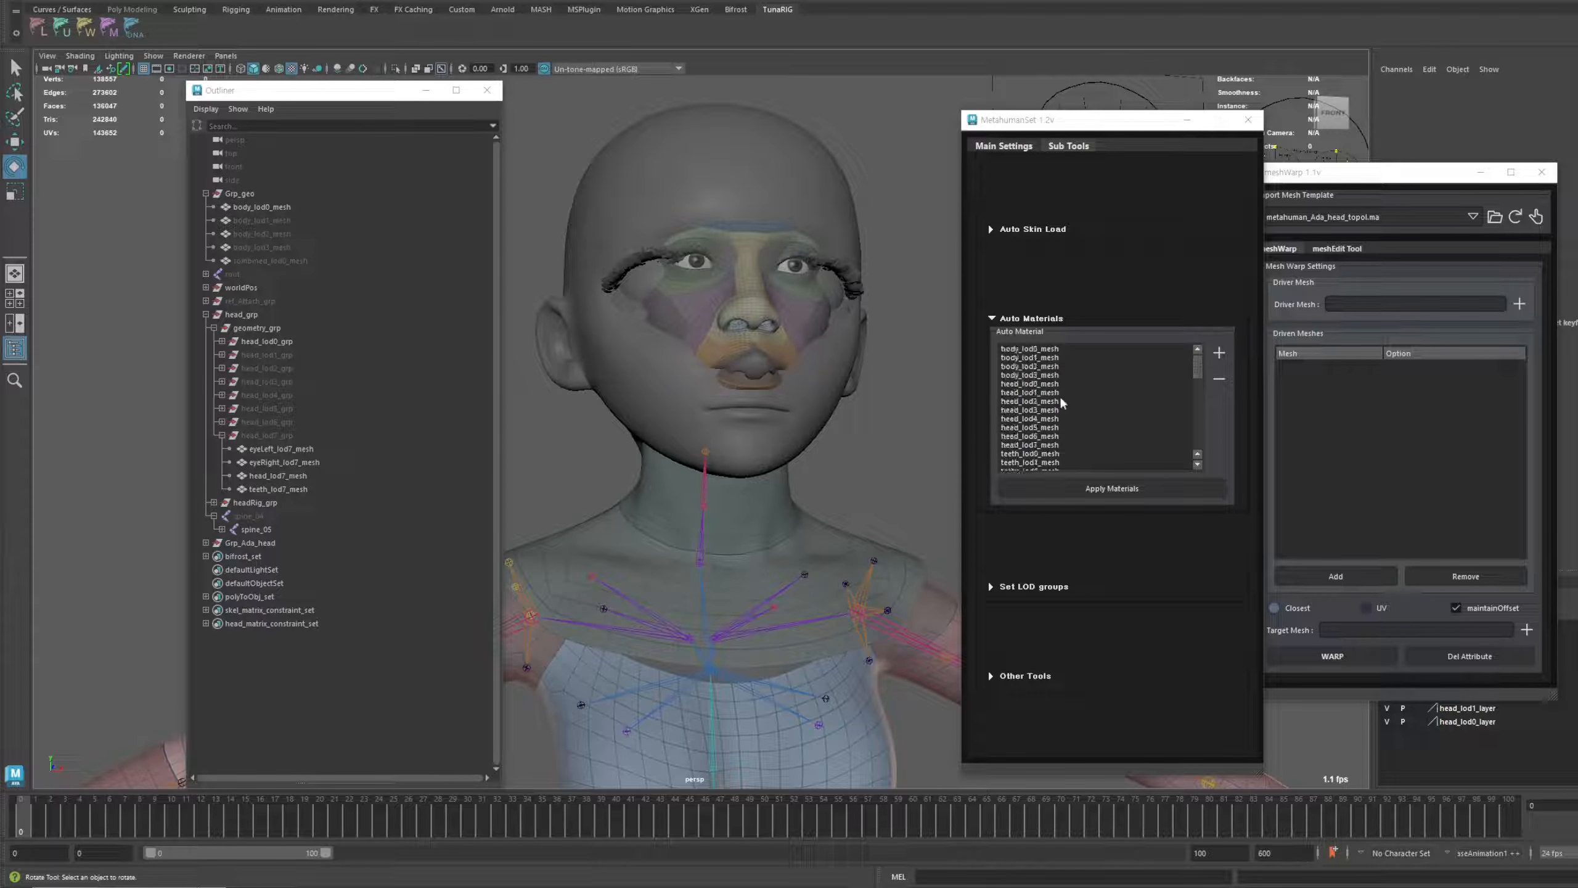
Check the Auto Materials mesh list against the head_lod0_grp contents and apply the materials to the character meshes
left_click(1039, 366)
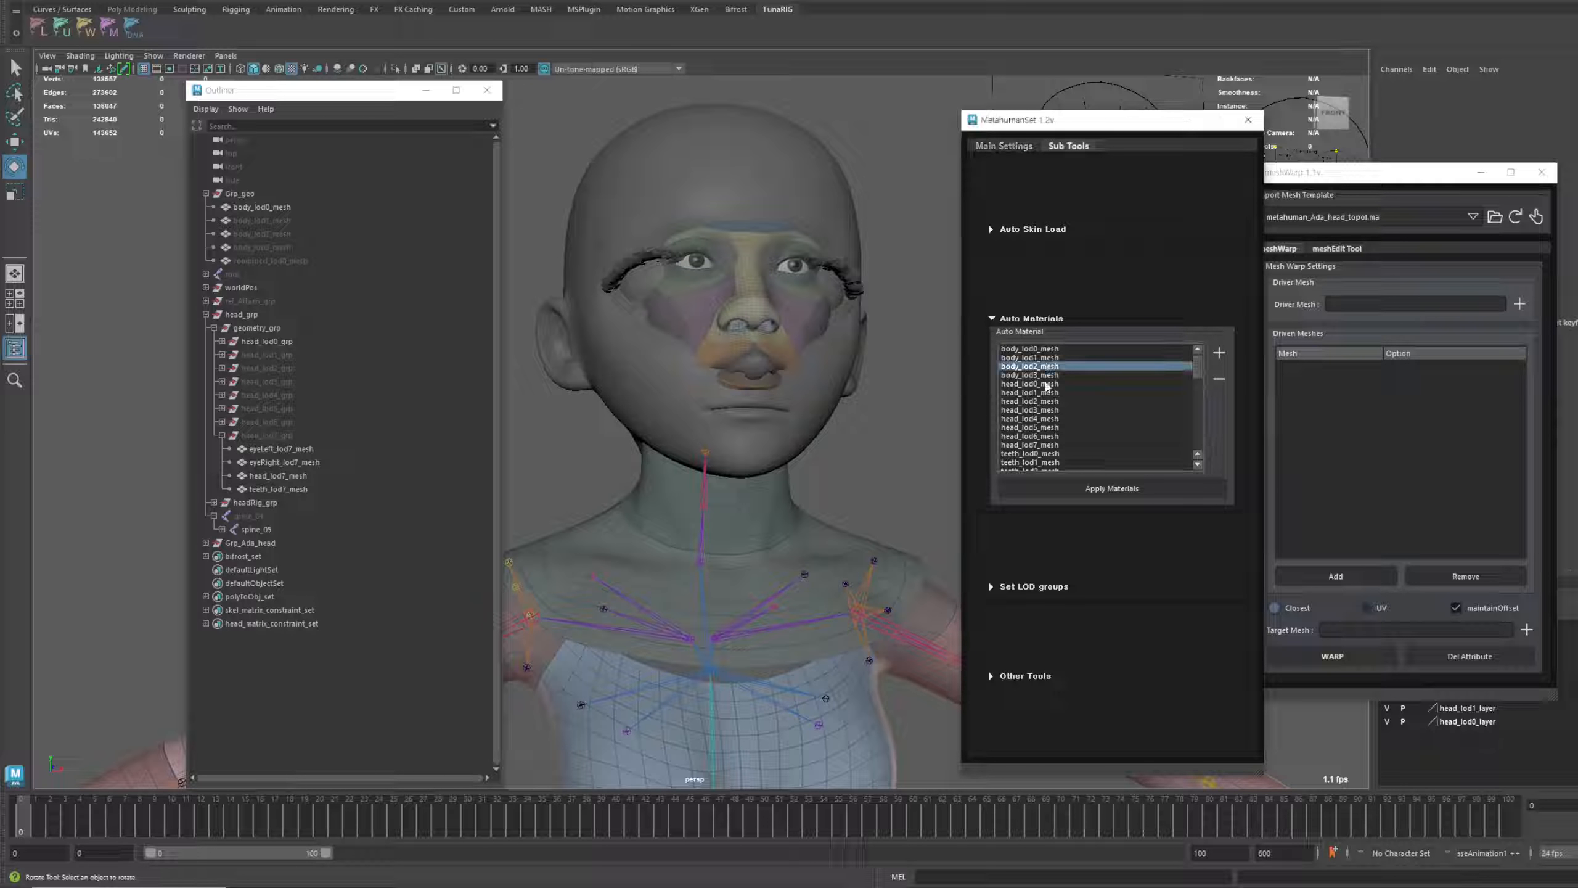
left_click(1045, 400)
left_click(221, 341)
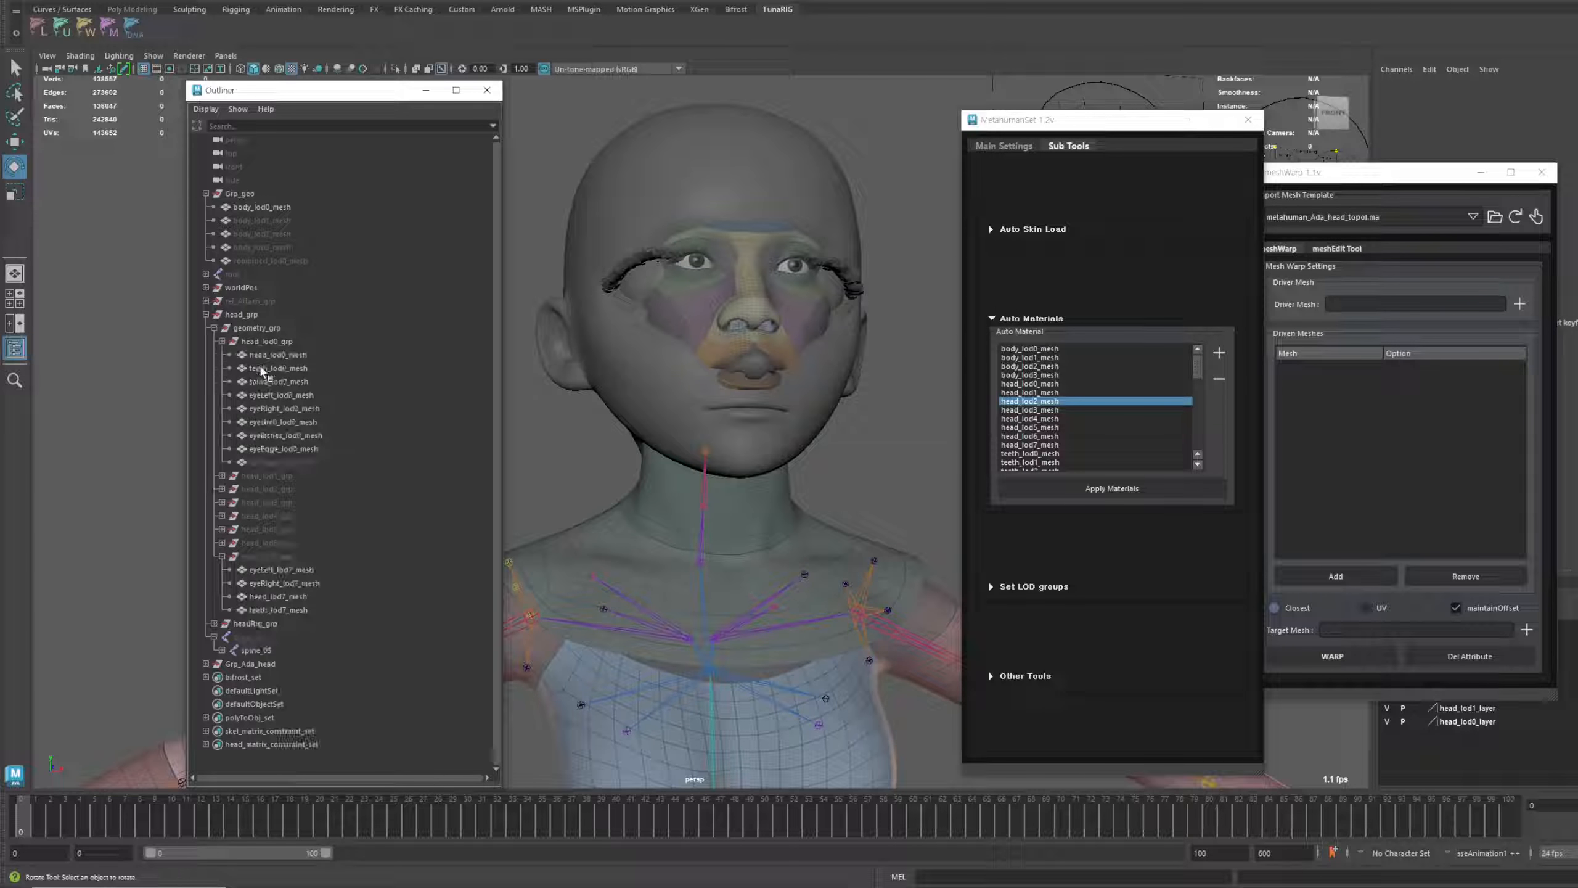
left_click(222, 342)
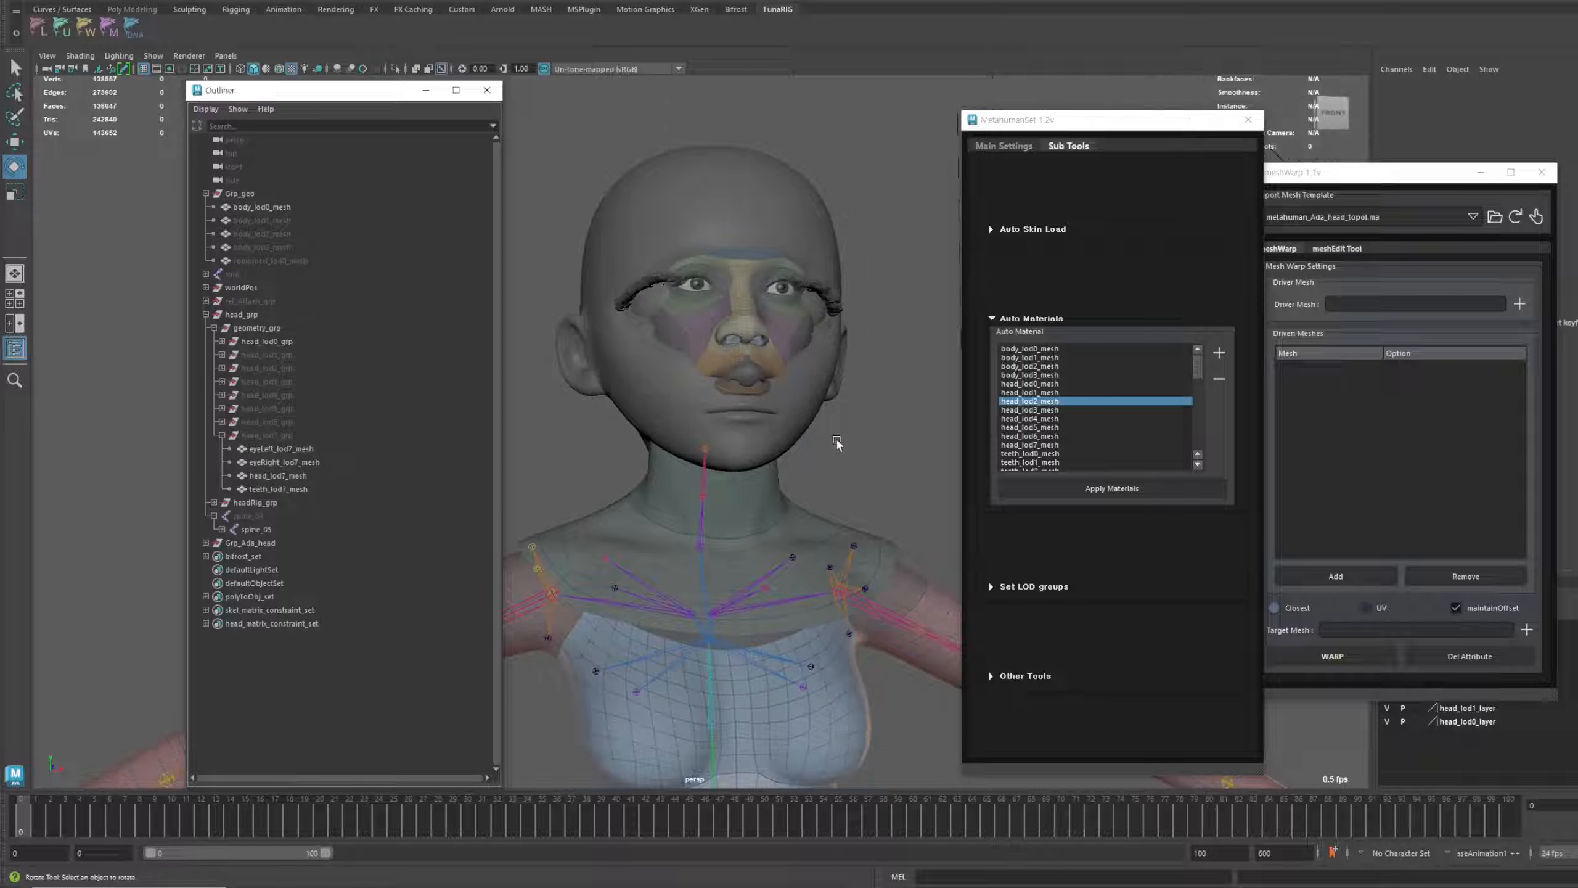
left_click(1085, 495)
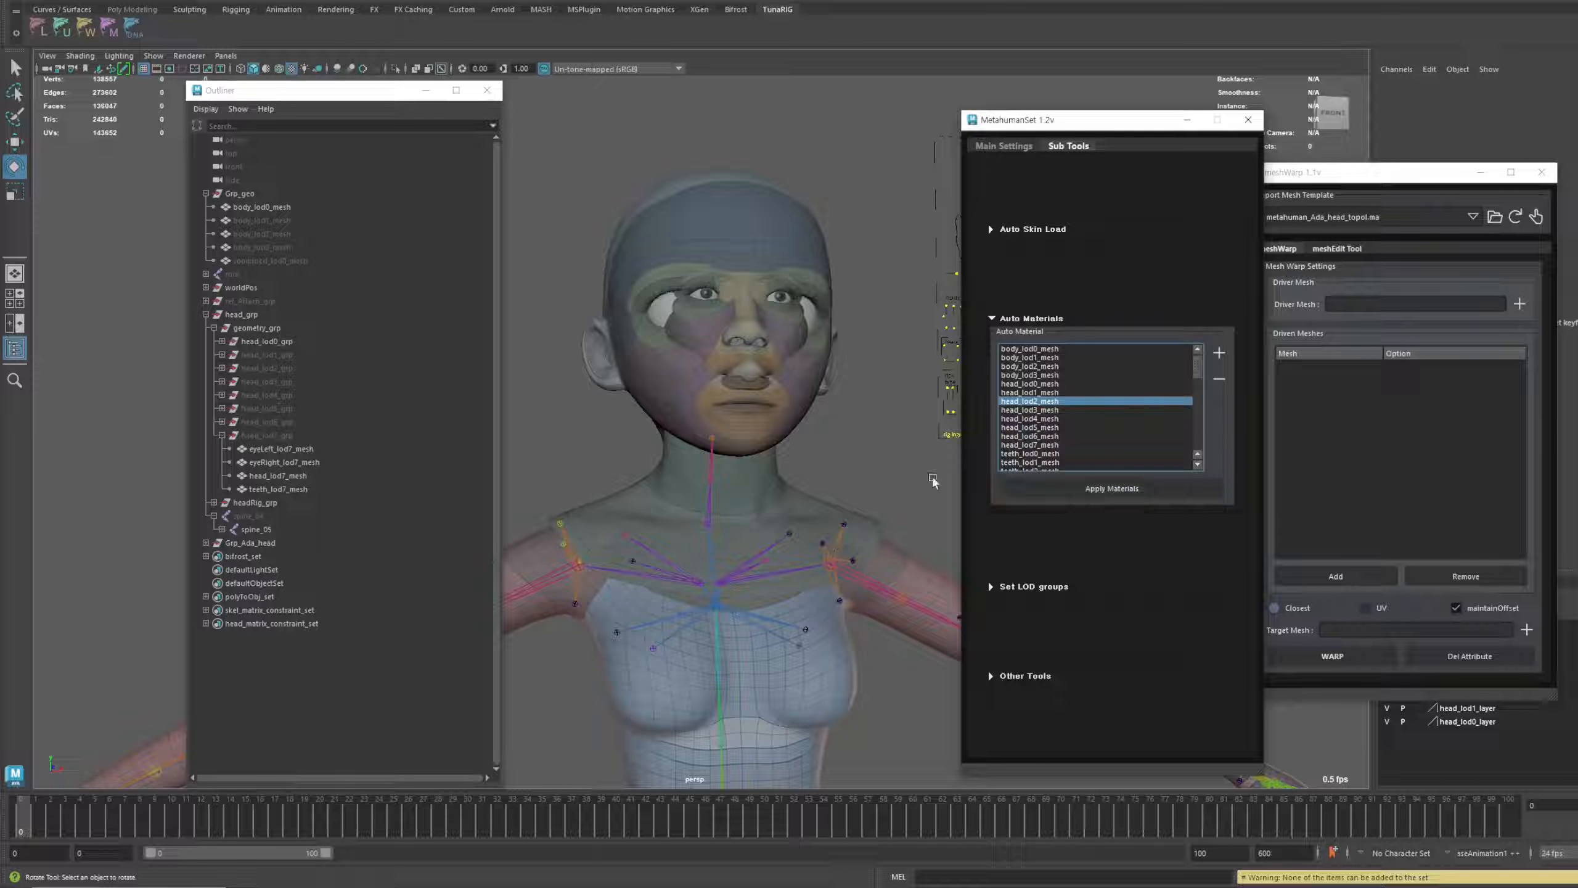
left_click_drag(841, 459, 811, 437, "alt")
scroll(730, 458, "up", 1)
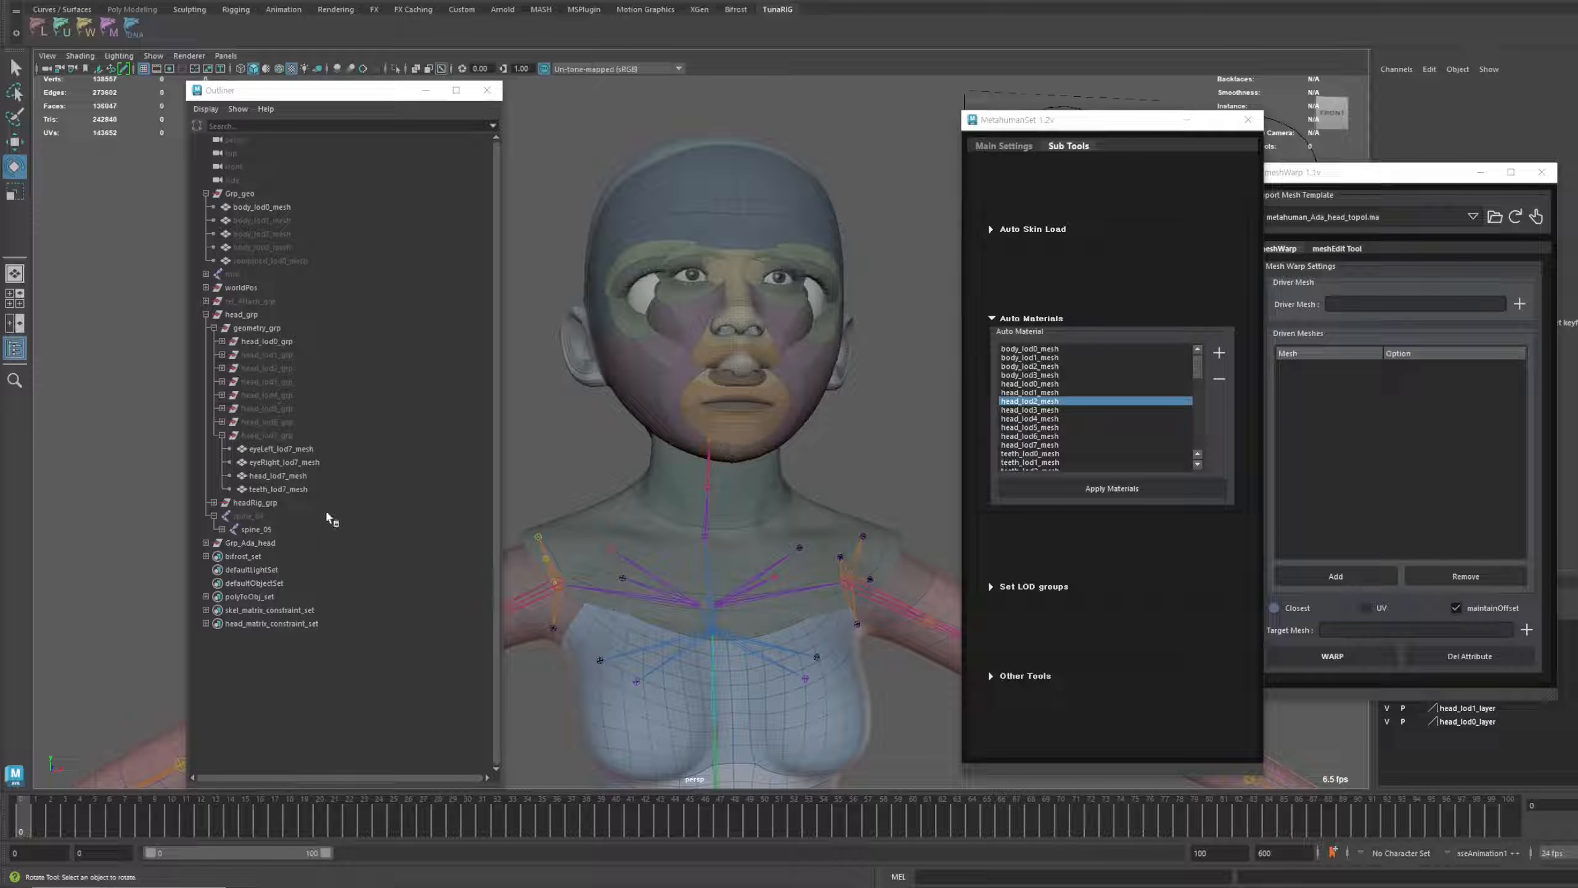
Delete the imported Grp_Ada_head group and check the materials on the character's head
left_click(255, 542)
scroll(681, 472, "up", 1)
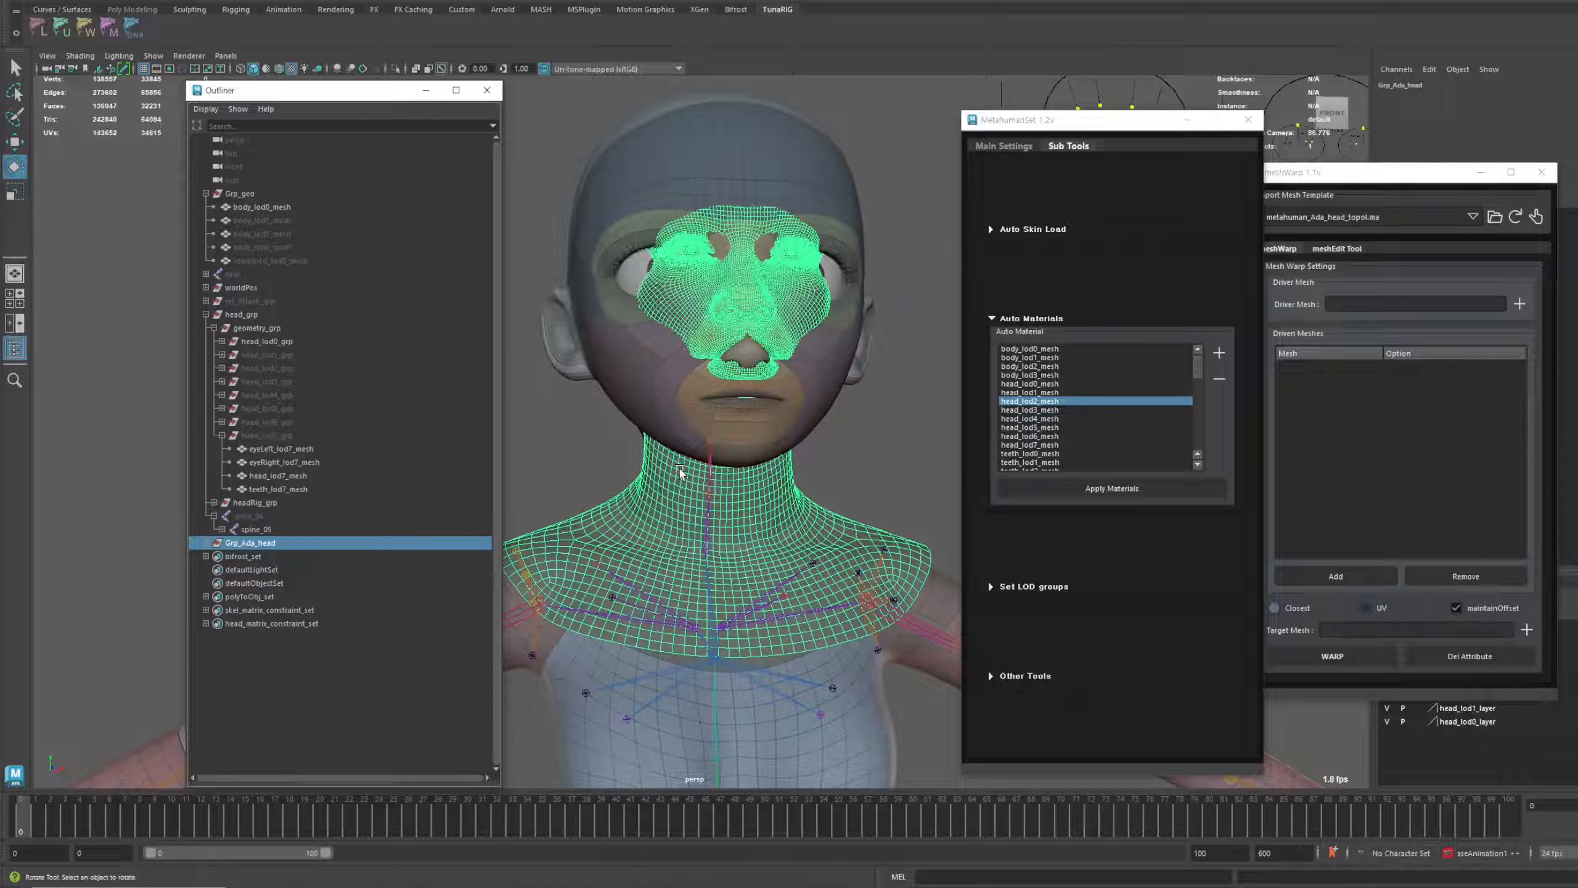
key("Delete")
scroll(812, 460, "down", 2)
scroll(808, 450, "up", 1)
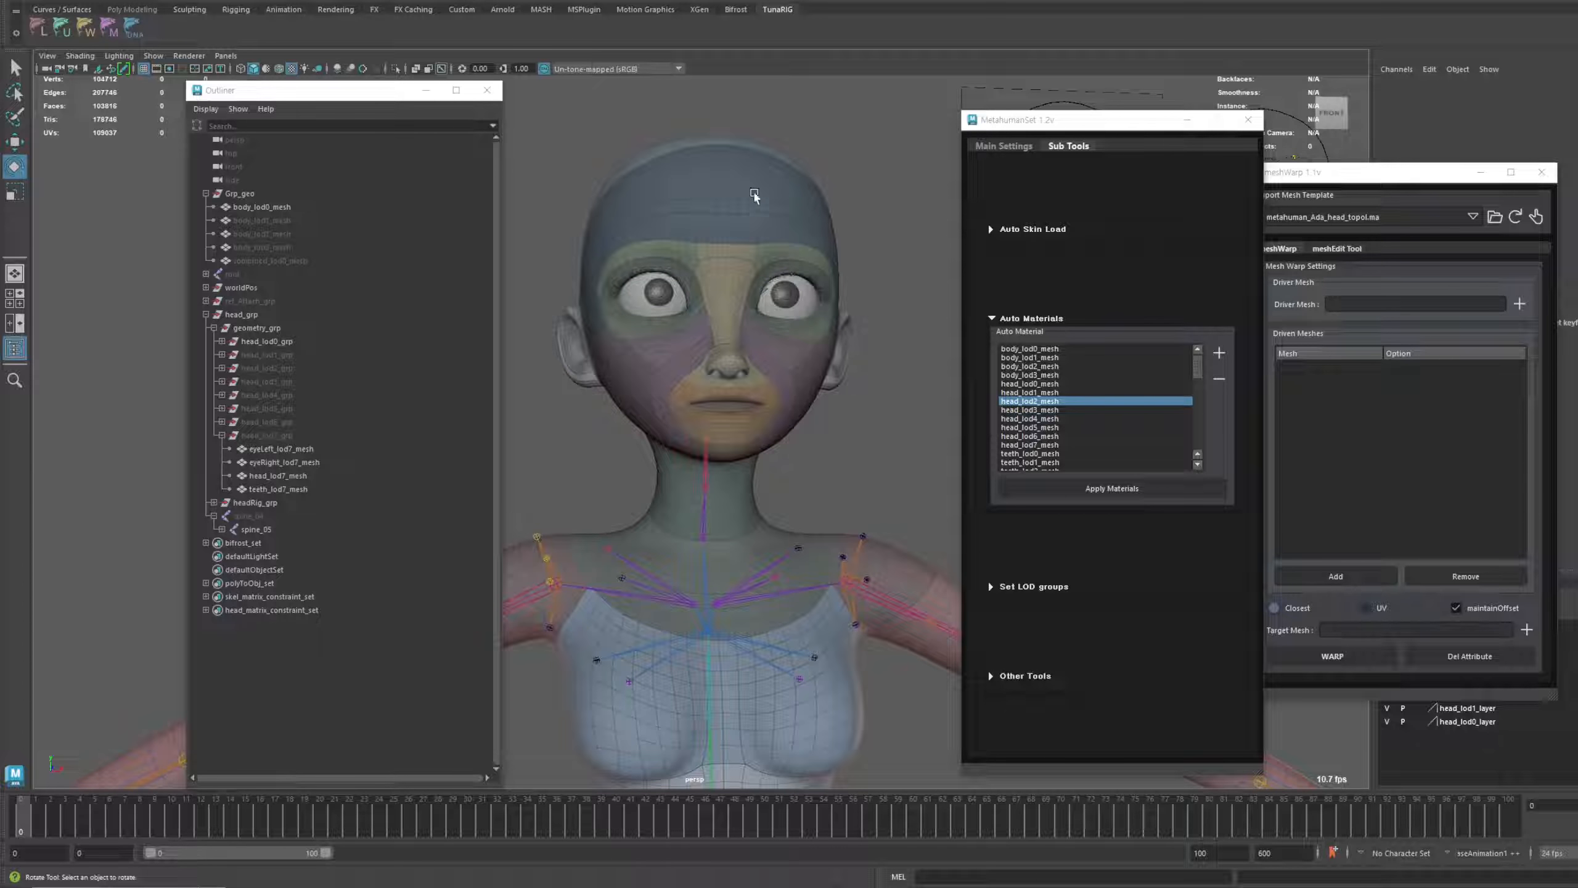
left_click_drag(813, 447, 771, 468, "alt")
scroll(771, 467, "down", 2)
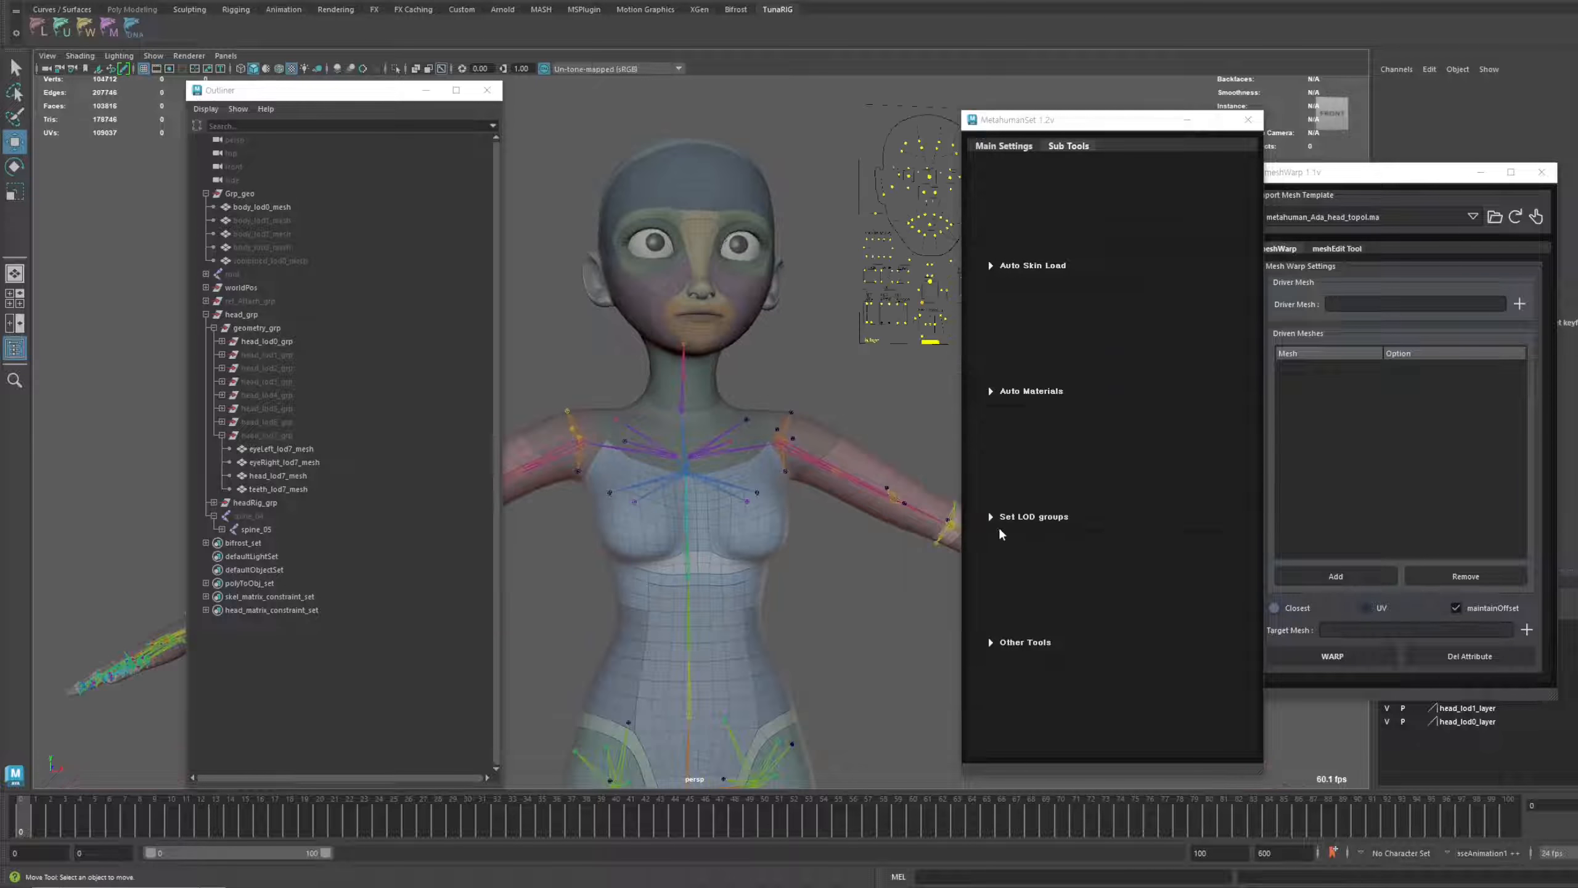
Expand Set LOD groups and check the listed groups and roots against Grp_geo and head_grp in the scene hierarchy
left_click(999, 528)
left_click_drag(849, 405, 864, 442, "alt")
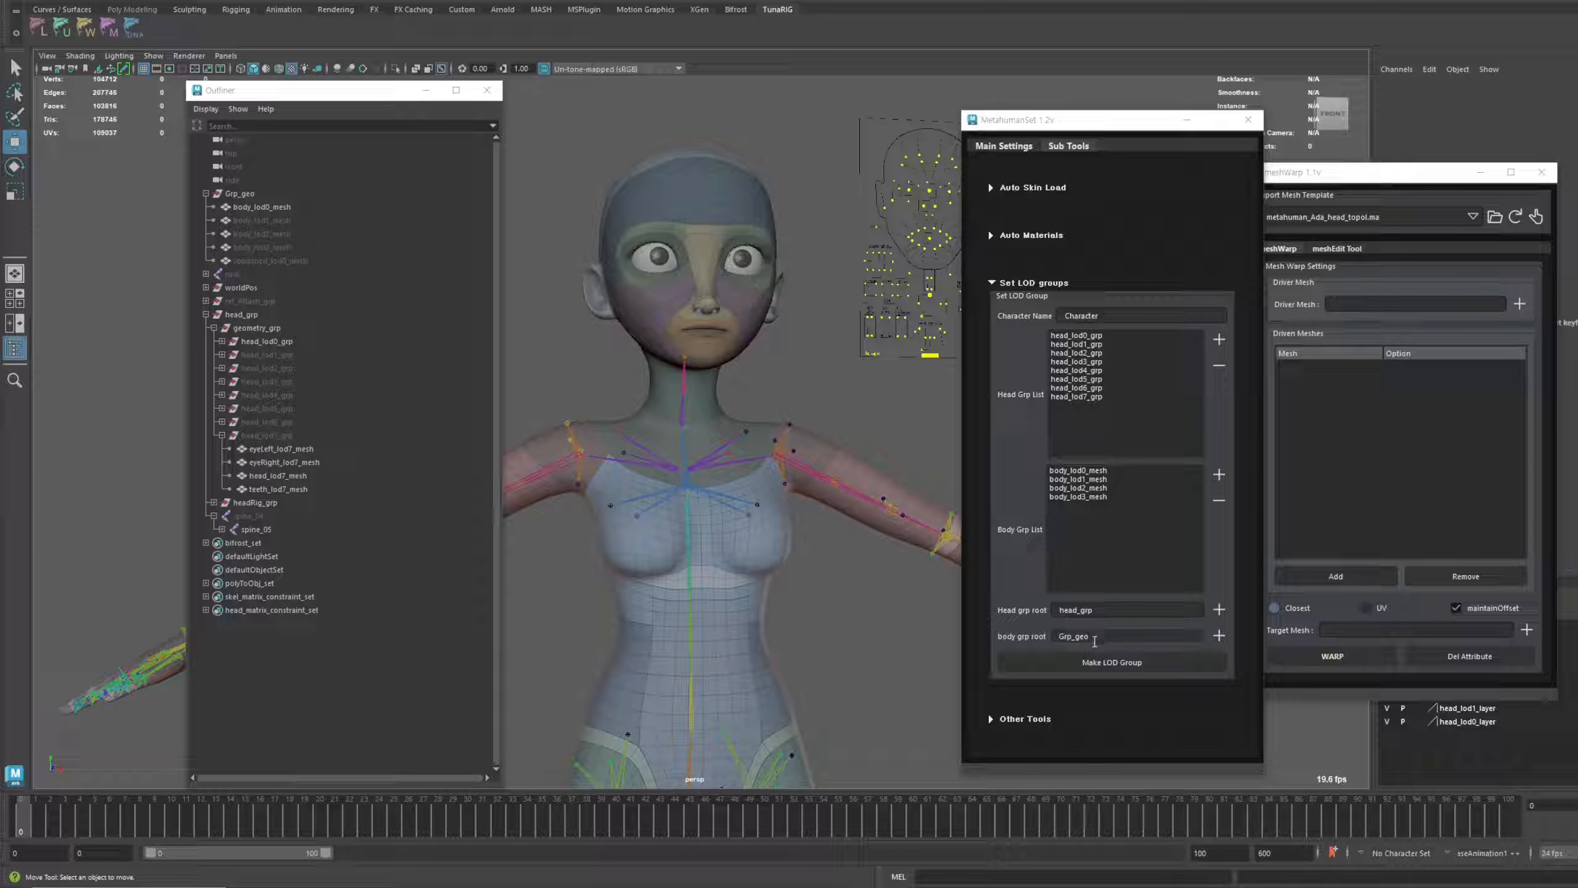
left_click(208, 315)
left_click(244, 194)
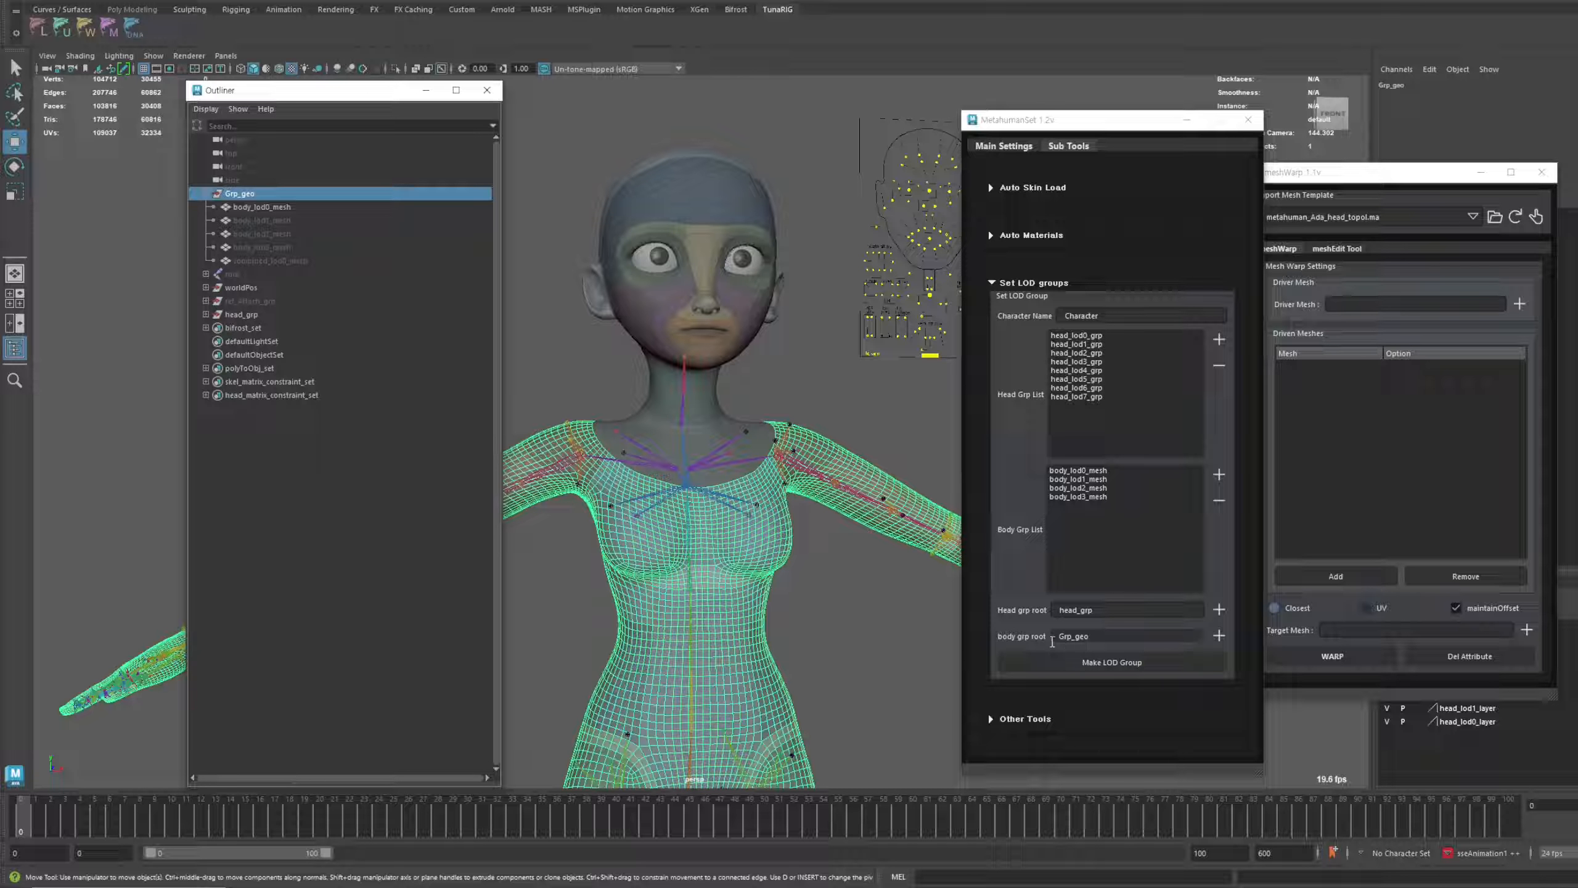
left_click(814, 623)
left_click(241, 316)
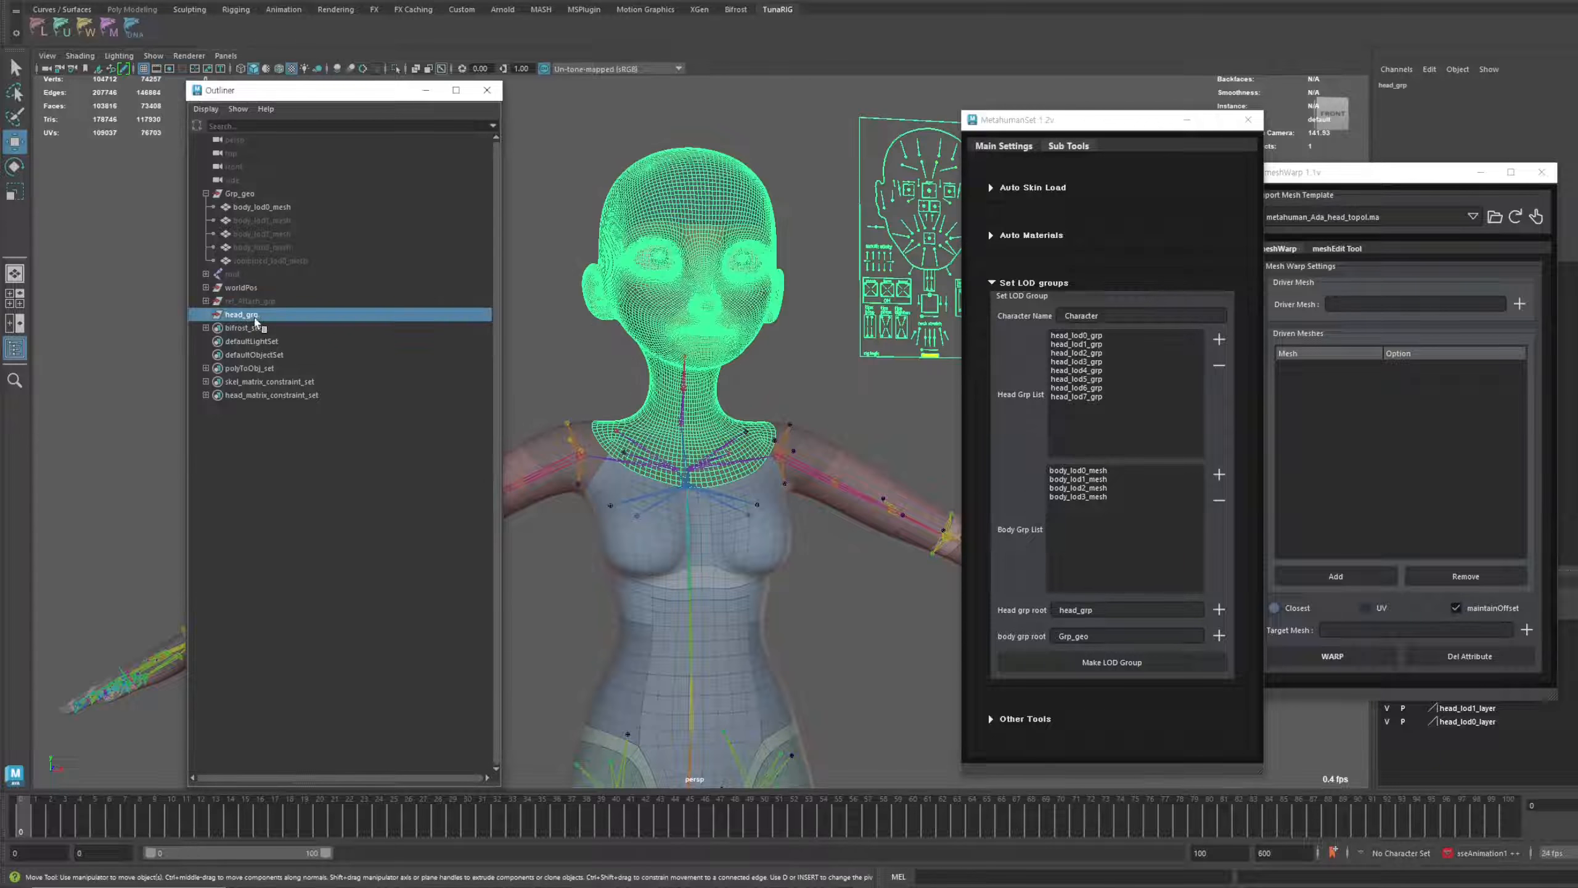
left_click(206, 315)
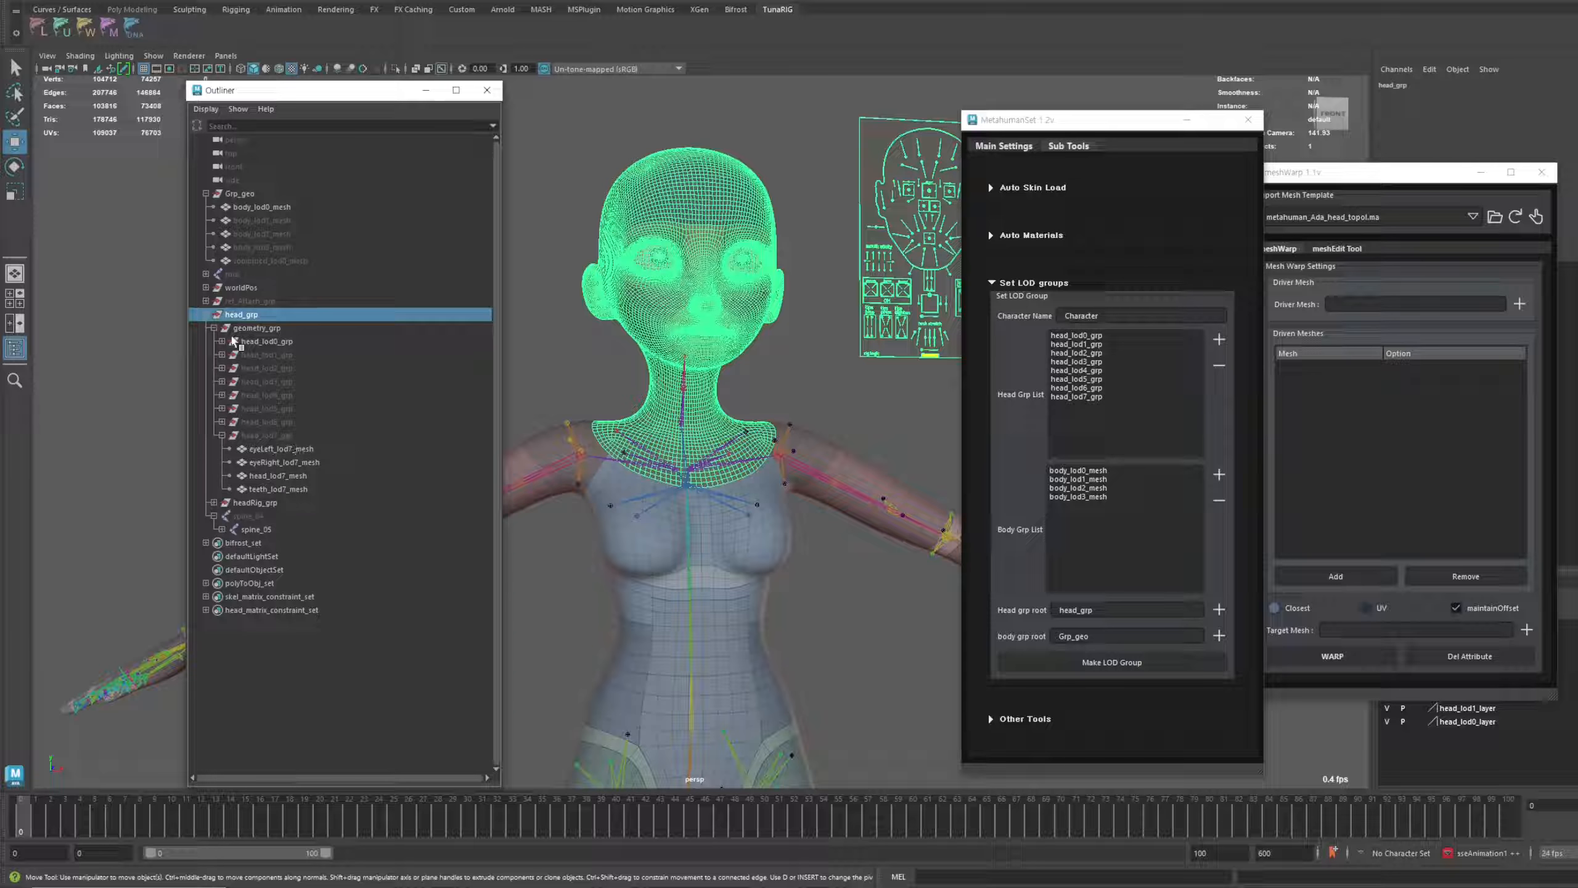
left_click(213, 328)
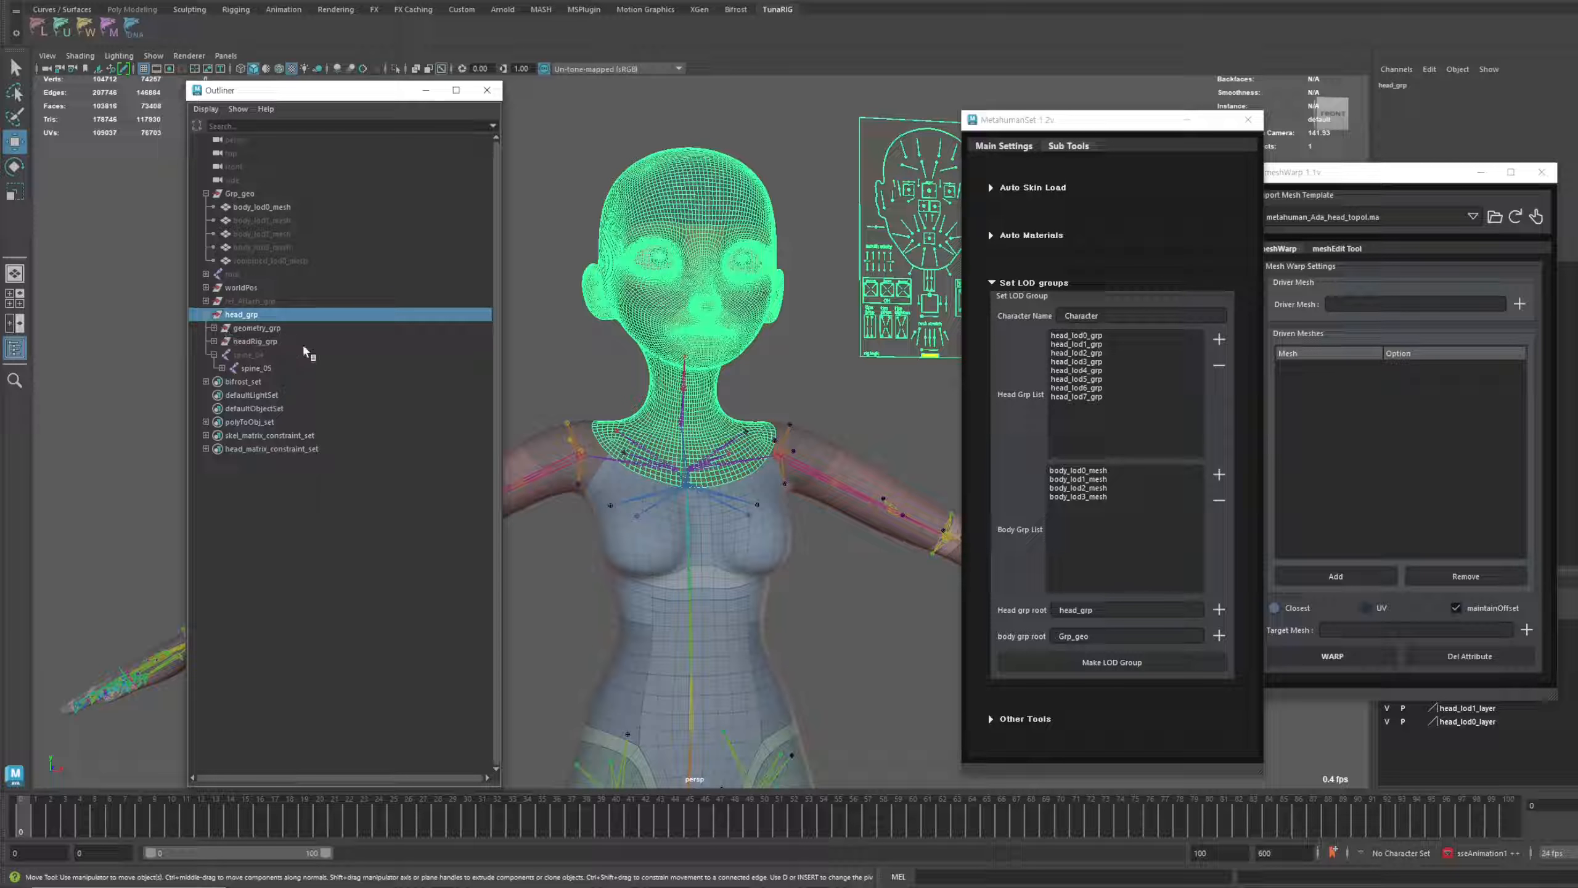
Make the Character LOD groups from head_lod0_grp to head_lod7_grp and body_lod0_mesh to body_lod3_mesh, with roots head_grp and Grp_geo
left_click(520, 345)
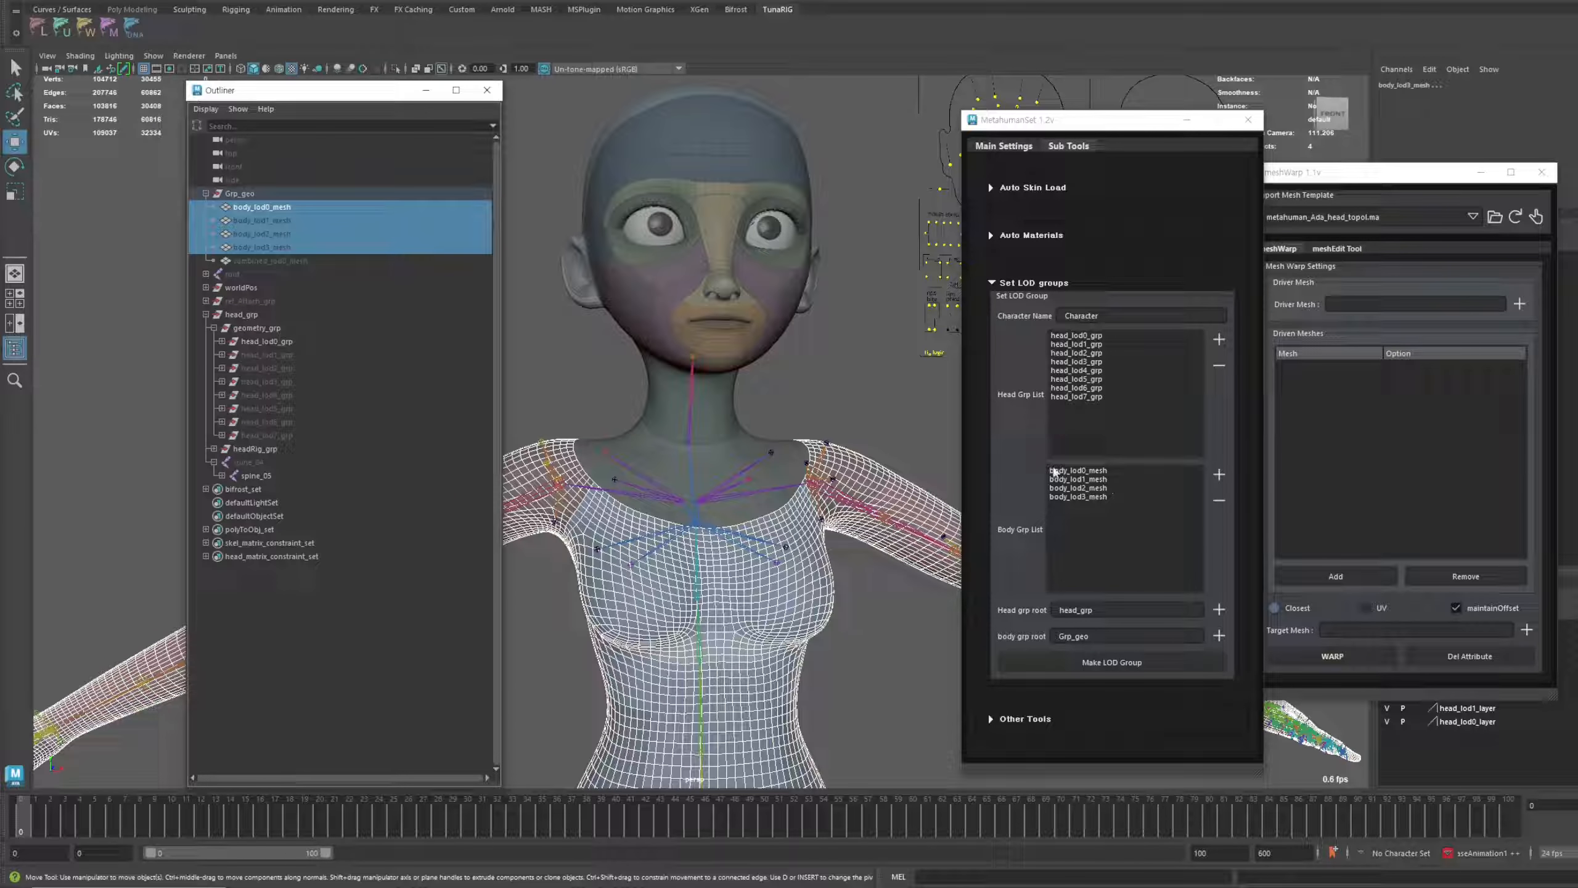
left_click(547, 385)
left_click(1109, 663)
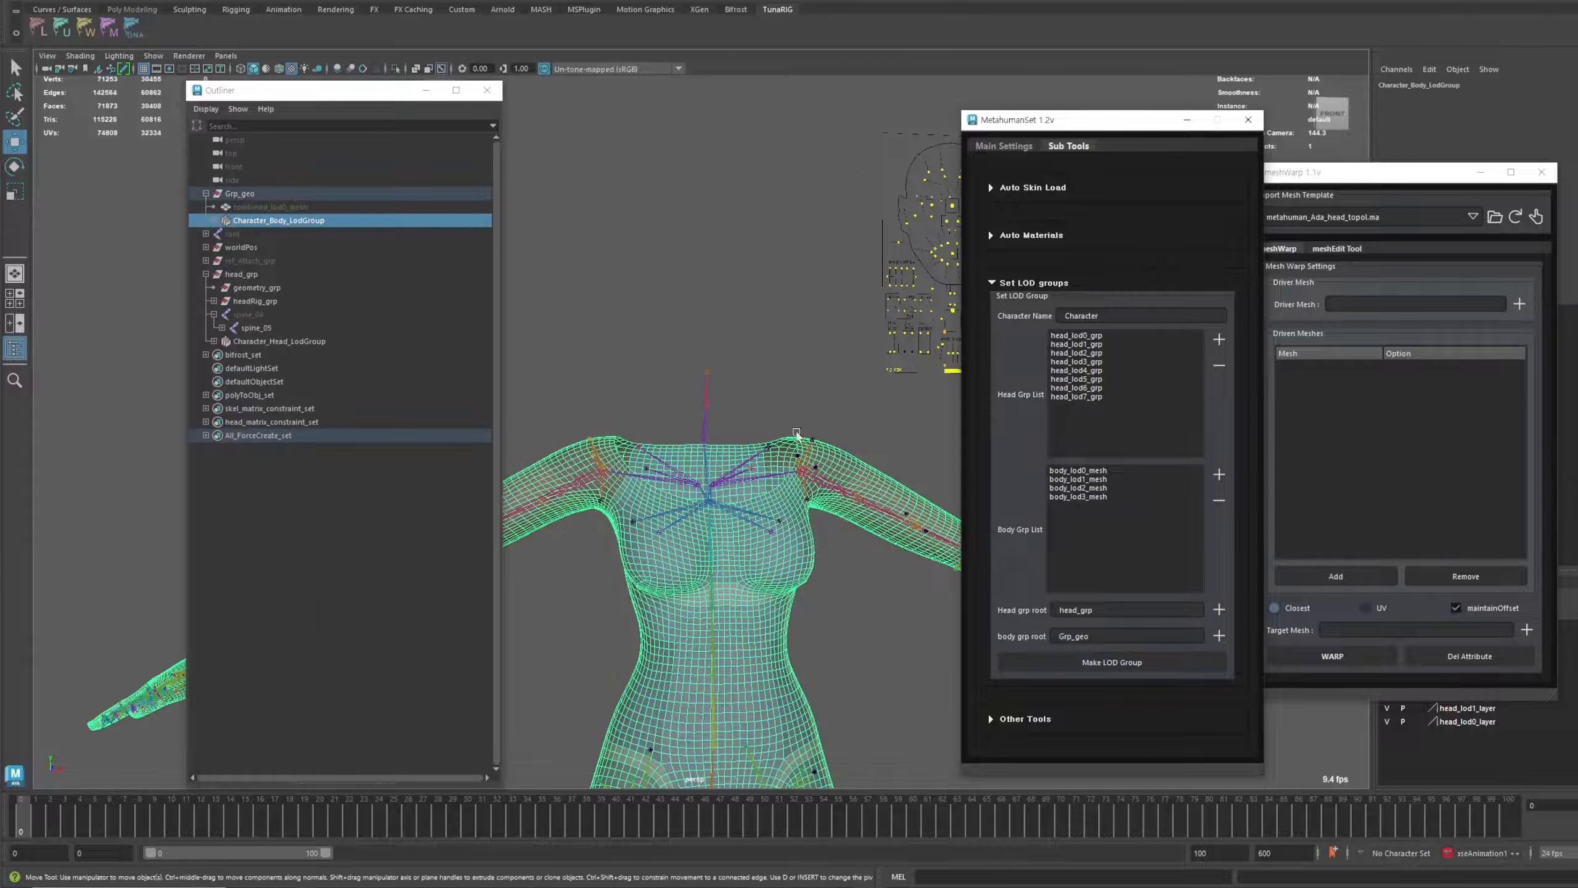
Expand Character_Head_LodGroup and Character_Body_LodGroup to list their head LOD groups and body LOD meshes
left_click(807, 432)
scroll(820, 431, "up", 3)
left_click_drag(824, 431, 727, 475, "alt")
left_click(279, 341)
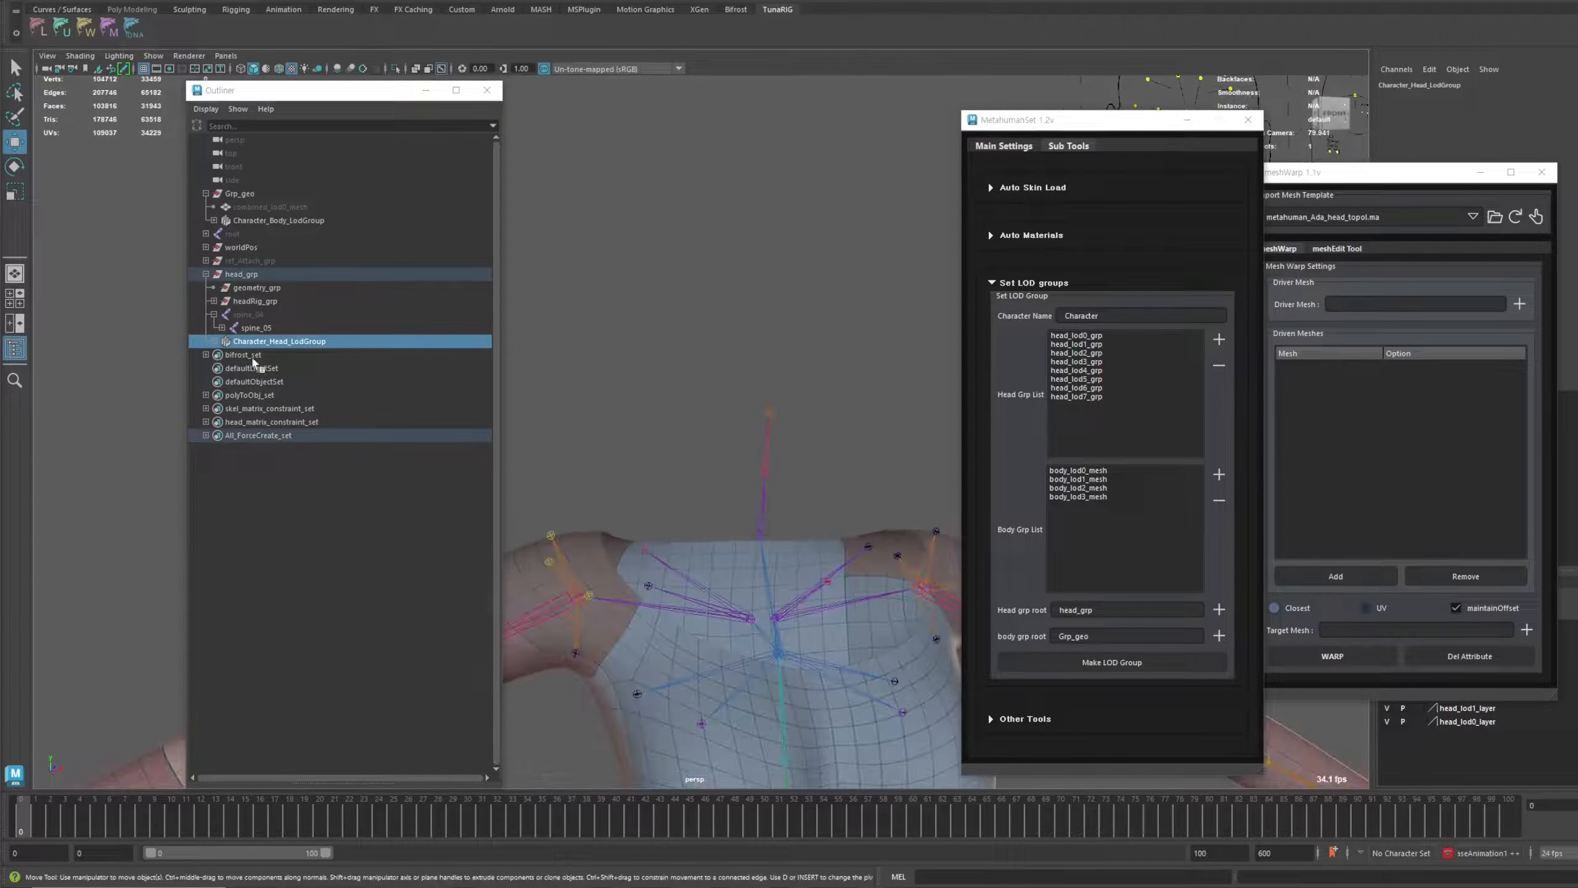
left_click(214, 341)
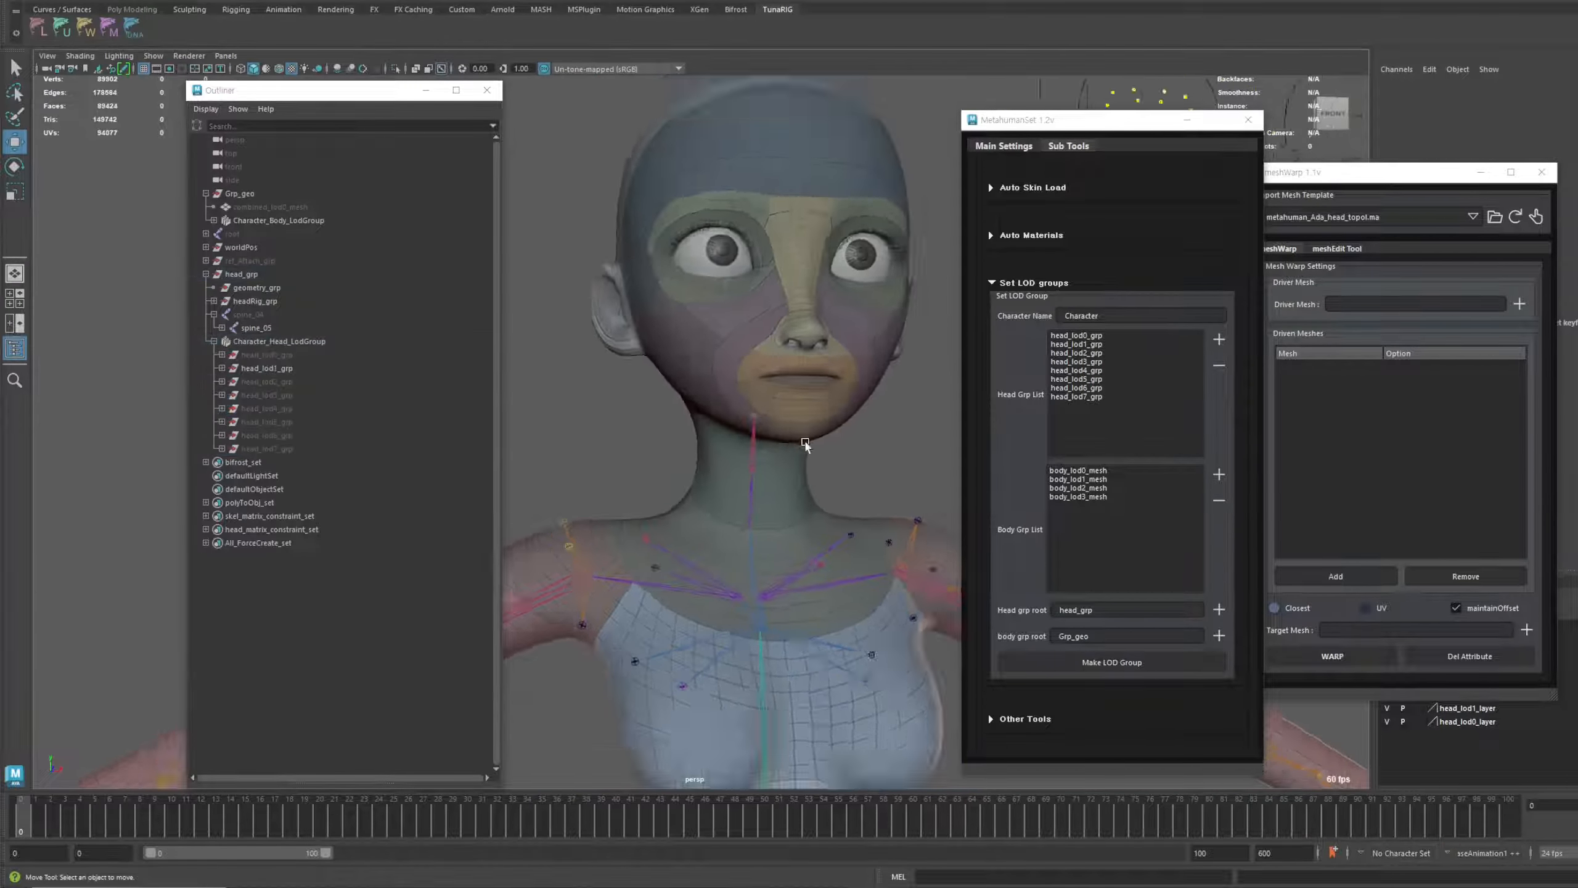
right_click_drag(805, 445, 843, 420, "alt")
left_click(214, 221)
scroll(673, 391, "down", 14)
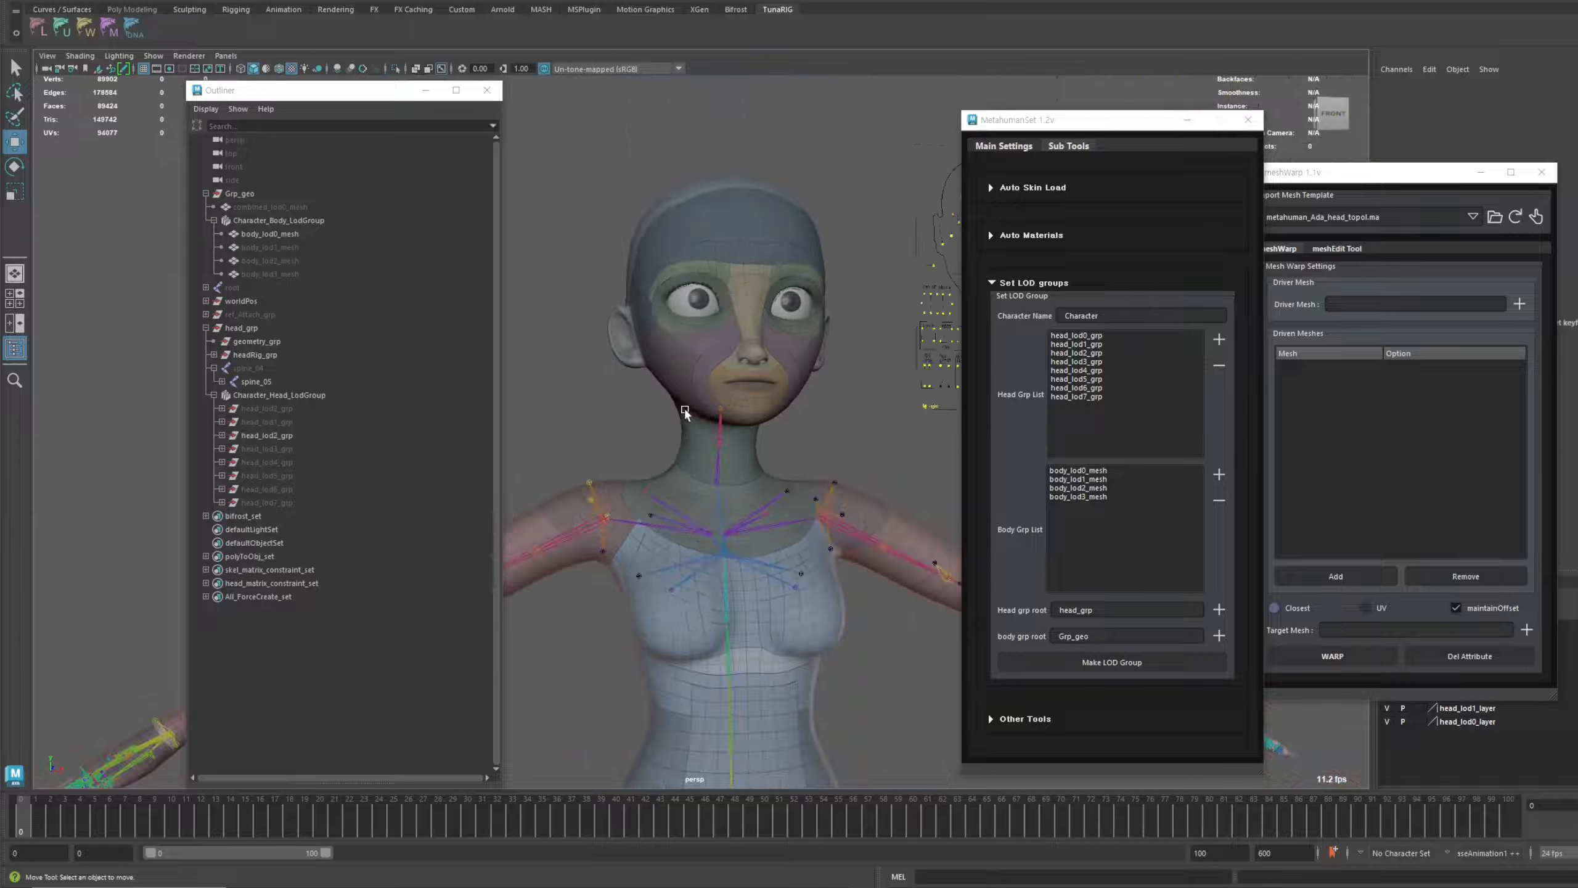
Examine how the head and body LODs switch between near and far camera distances
scroll(735, 500, "up", 12)
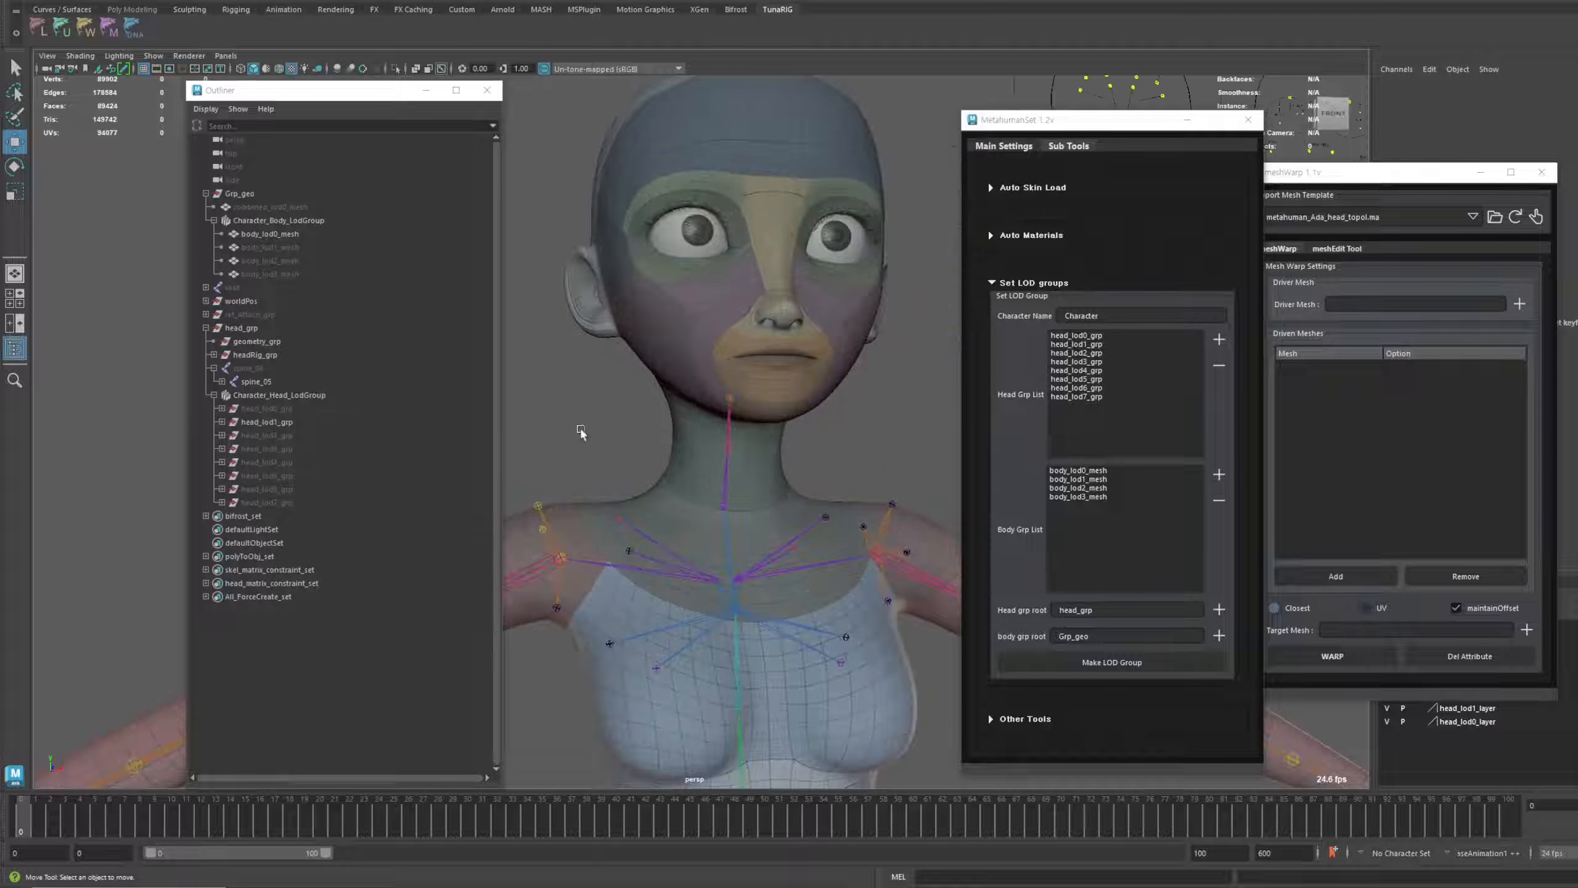
scroll(728, 390, "down", 12)
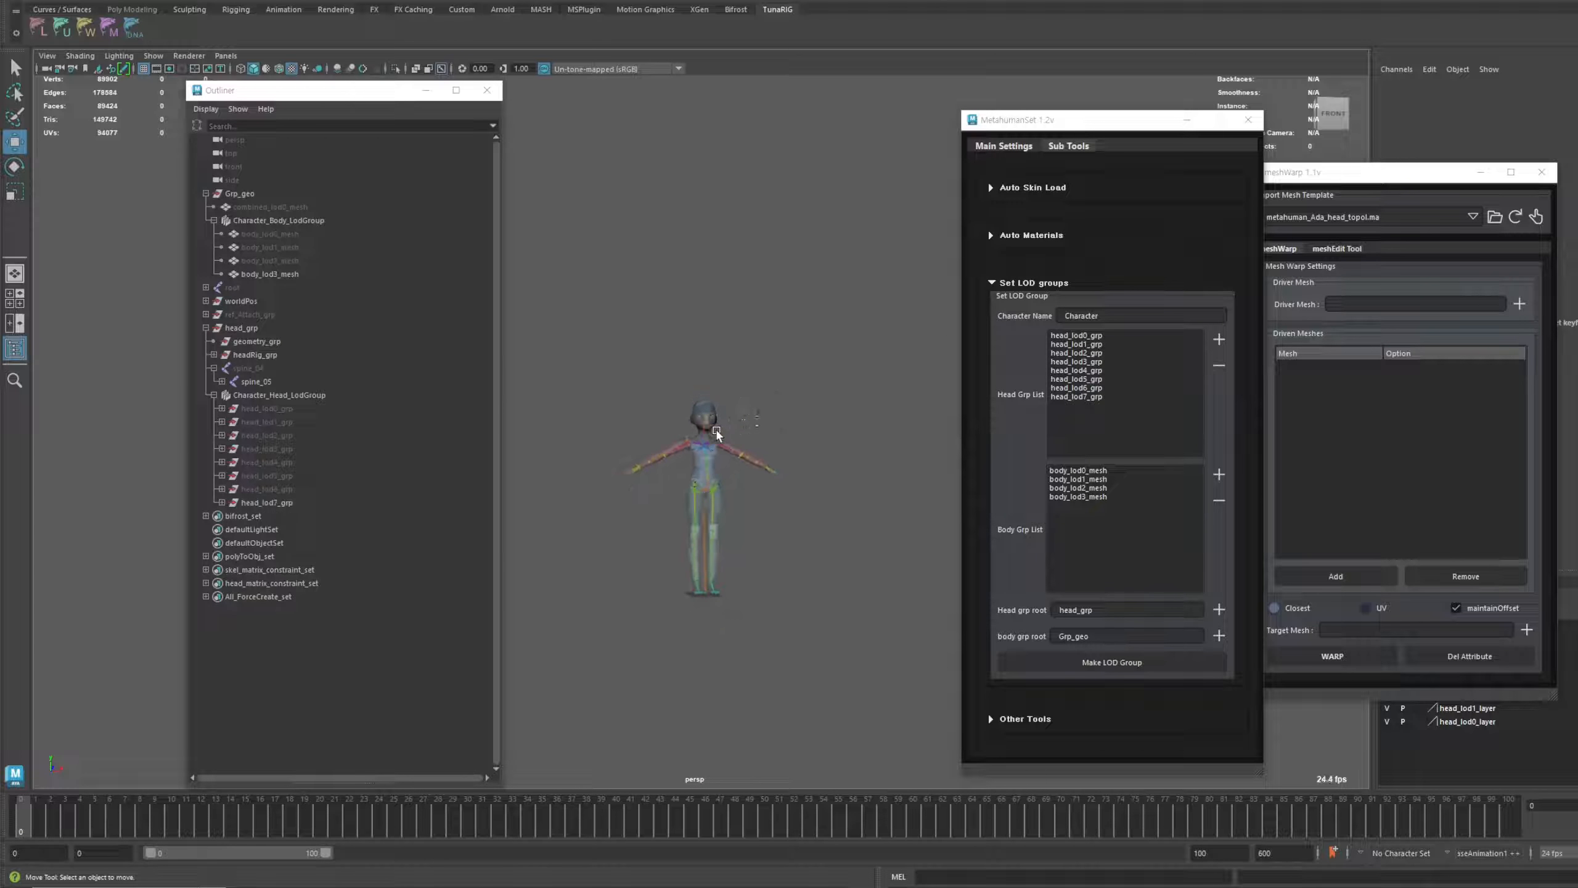
scroll(709, 467, "up", 12)
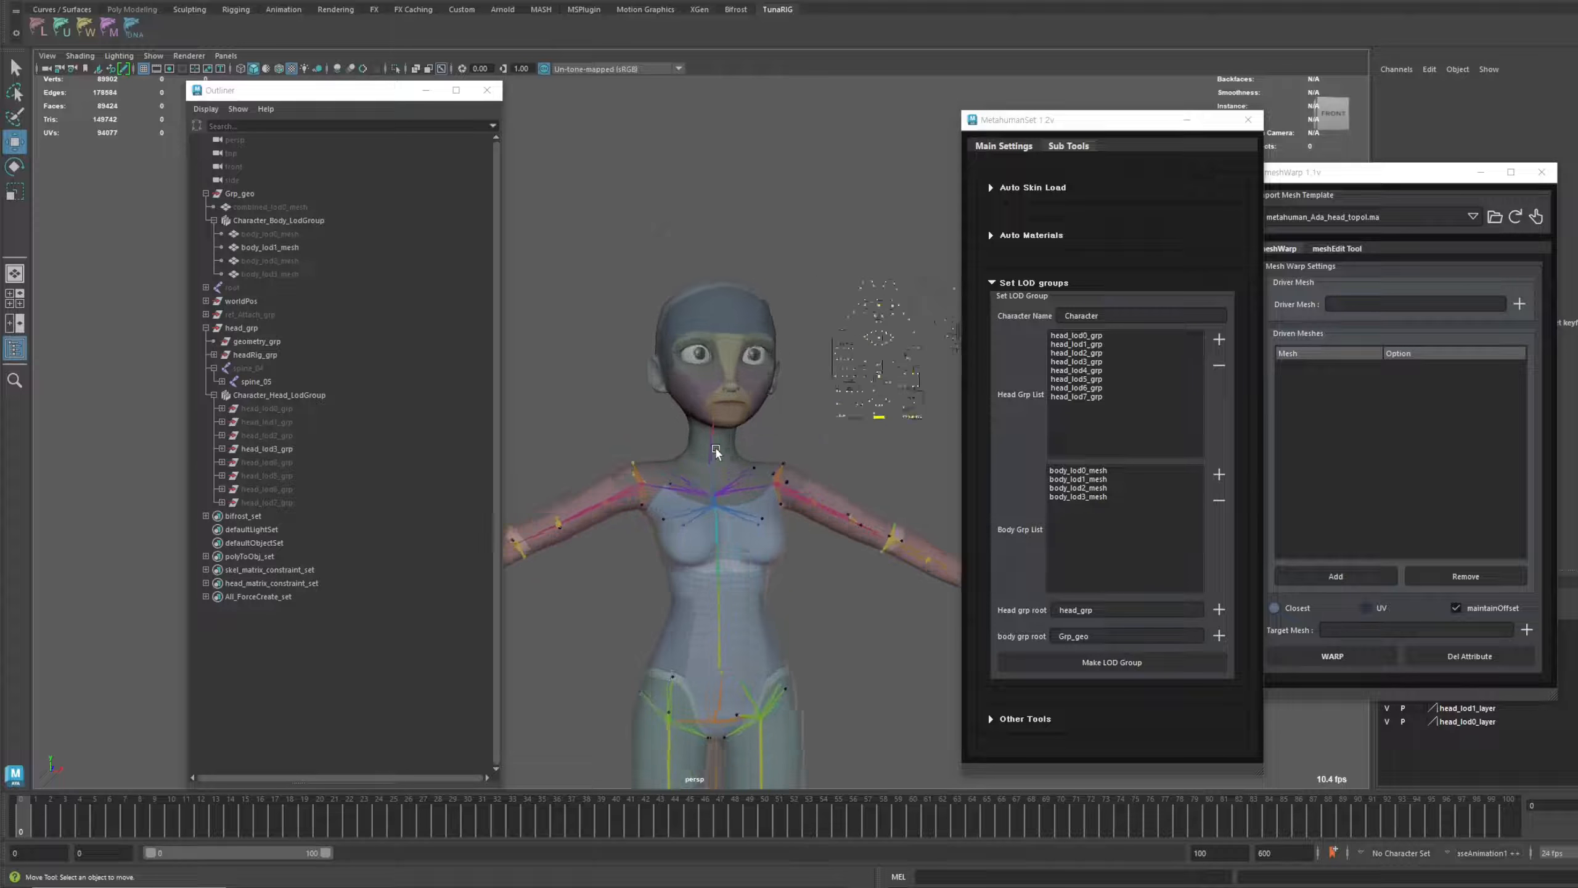
Rotate the character's right clavicle joint to raise the whole arm
left_click_drag(726, 436, 687, 447, "alt")
left_click(644, 524)
key("e")
left_click(766, 500)
left_click_drag(775, 471, 792, 464)
Examine the LOD switching of the raised-arm pose at near and far camera distances
scroll(813, 405, "down", 4)
scroll(815, 405, "down", 8)
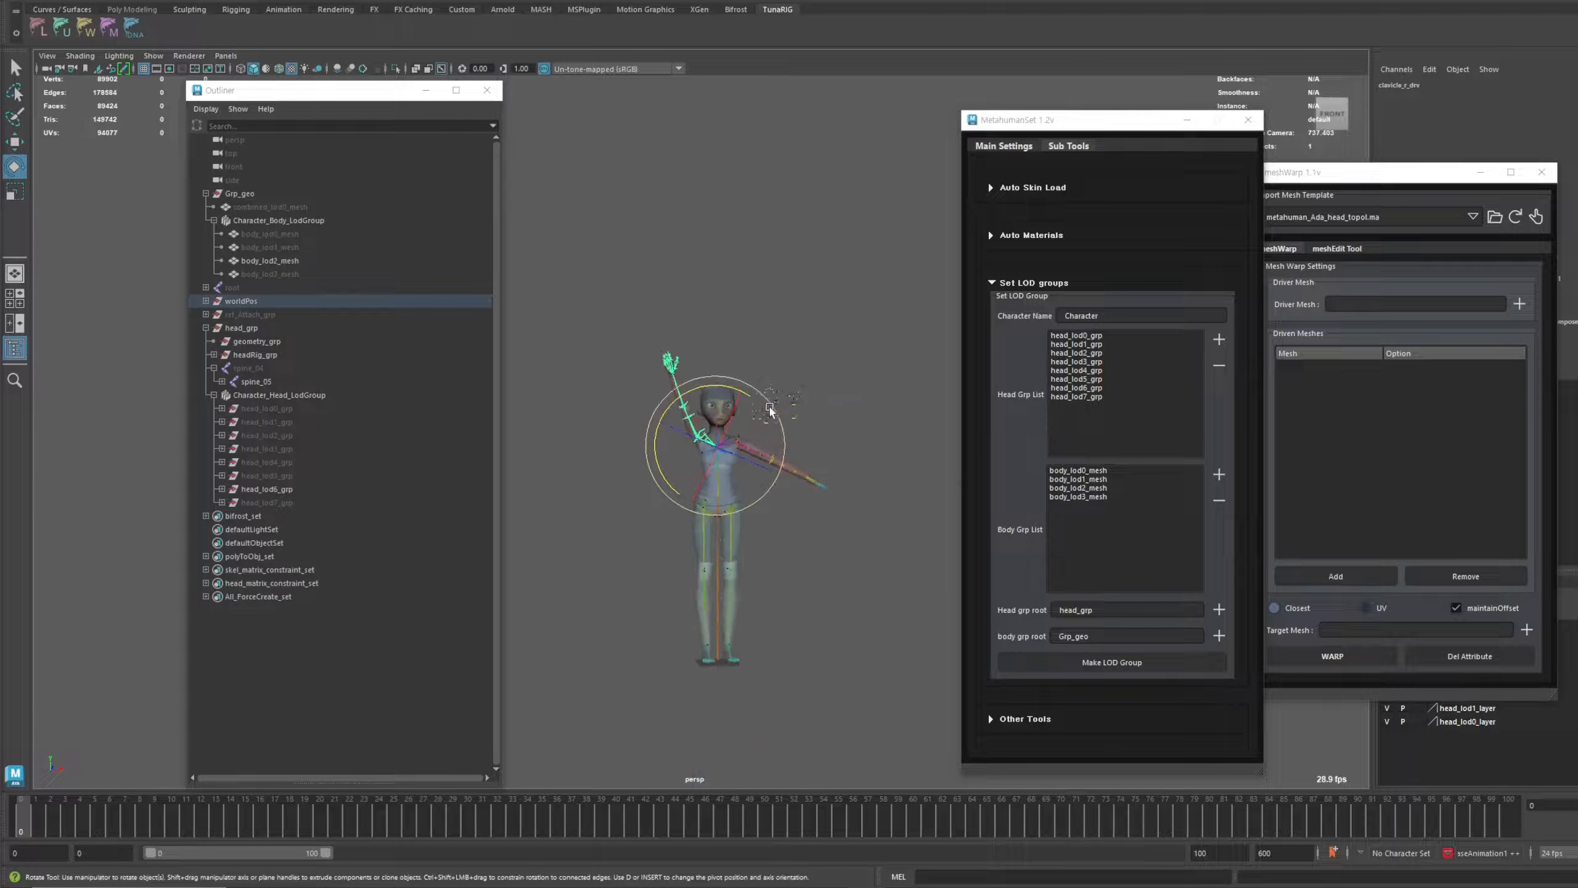
scroll(778, 422, "up", 10)
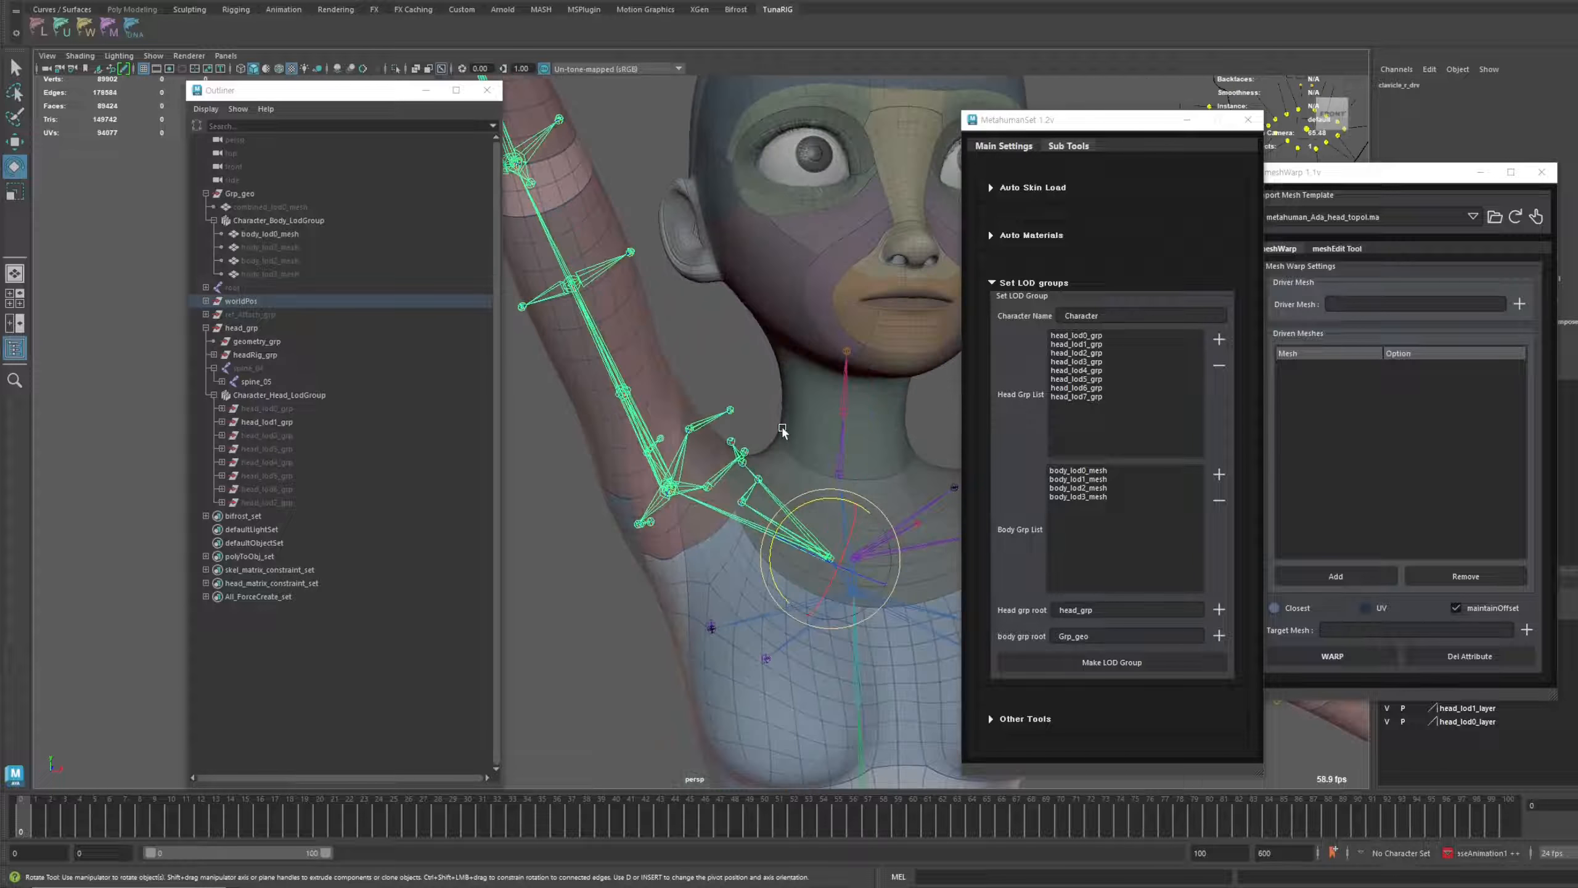
scroll(779, 431, "down", 5)
scroll(780, 431, "down", 4)
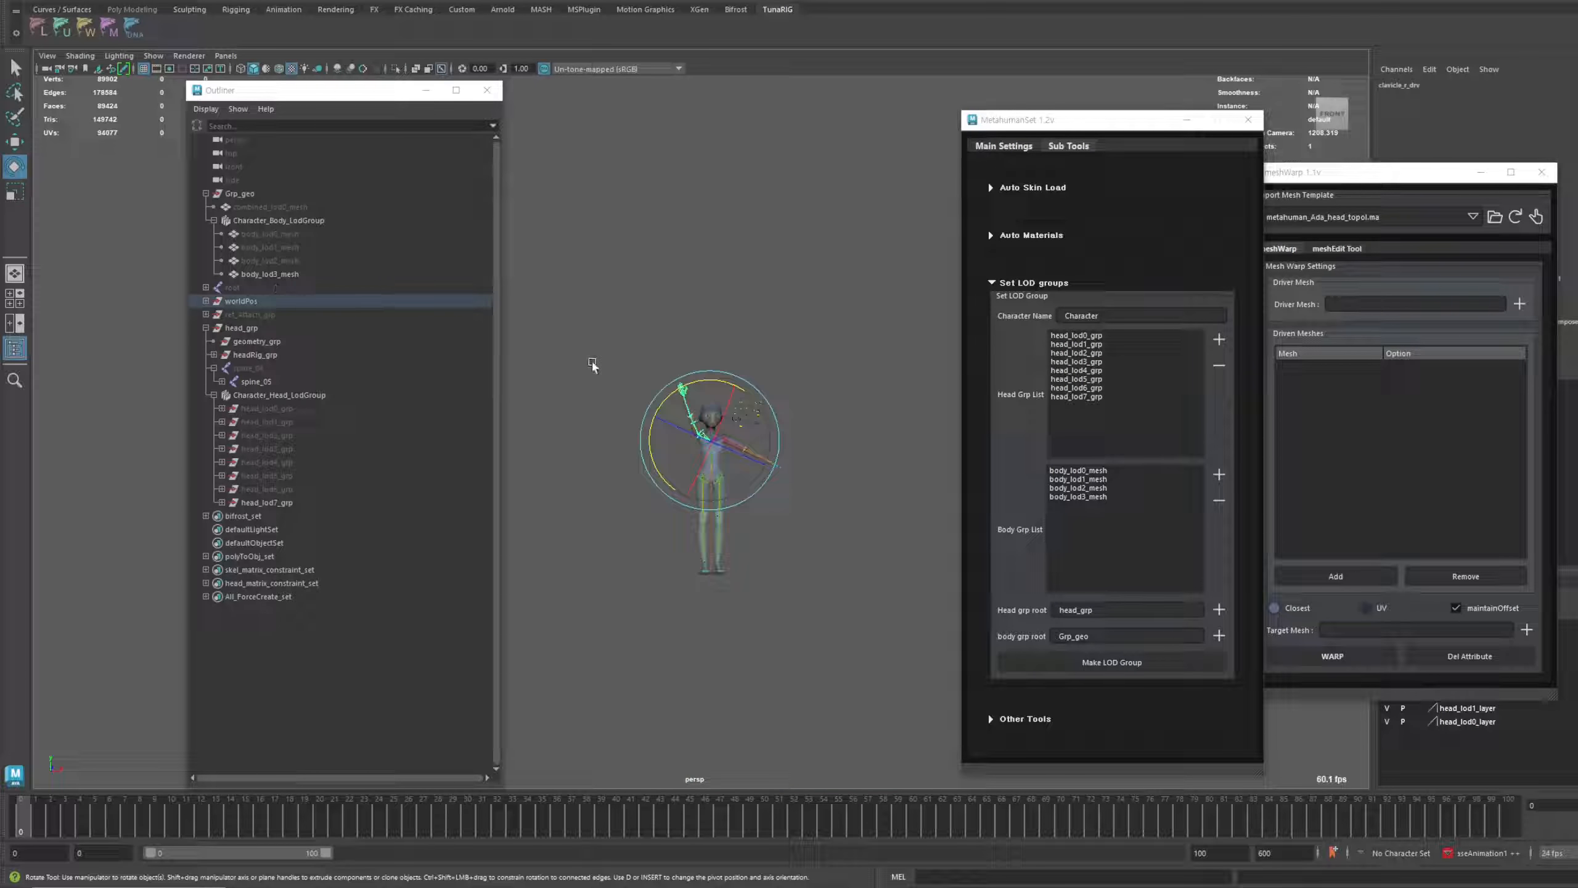
scroll(739, 411, "up", 10)
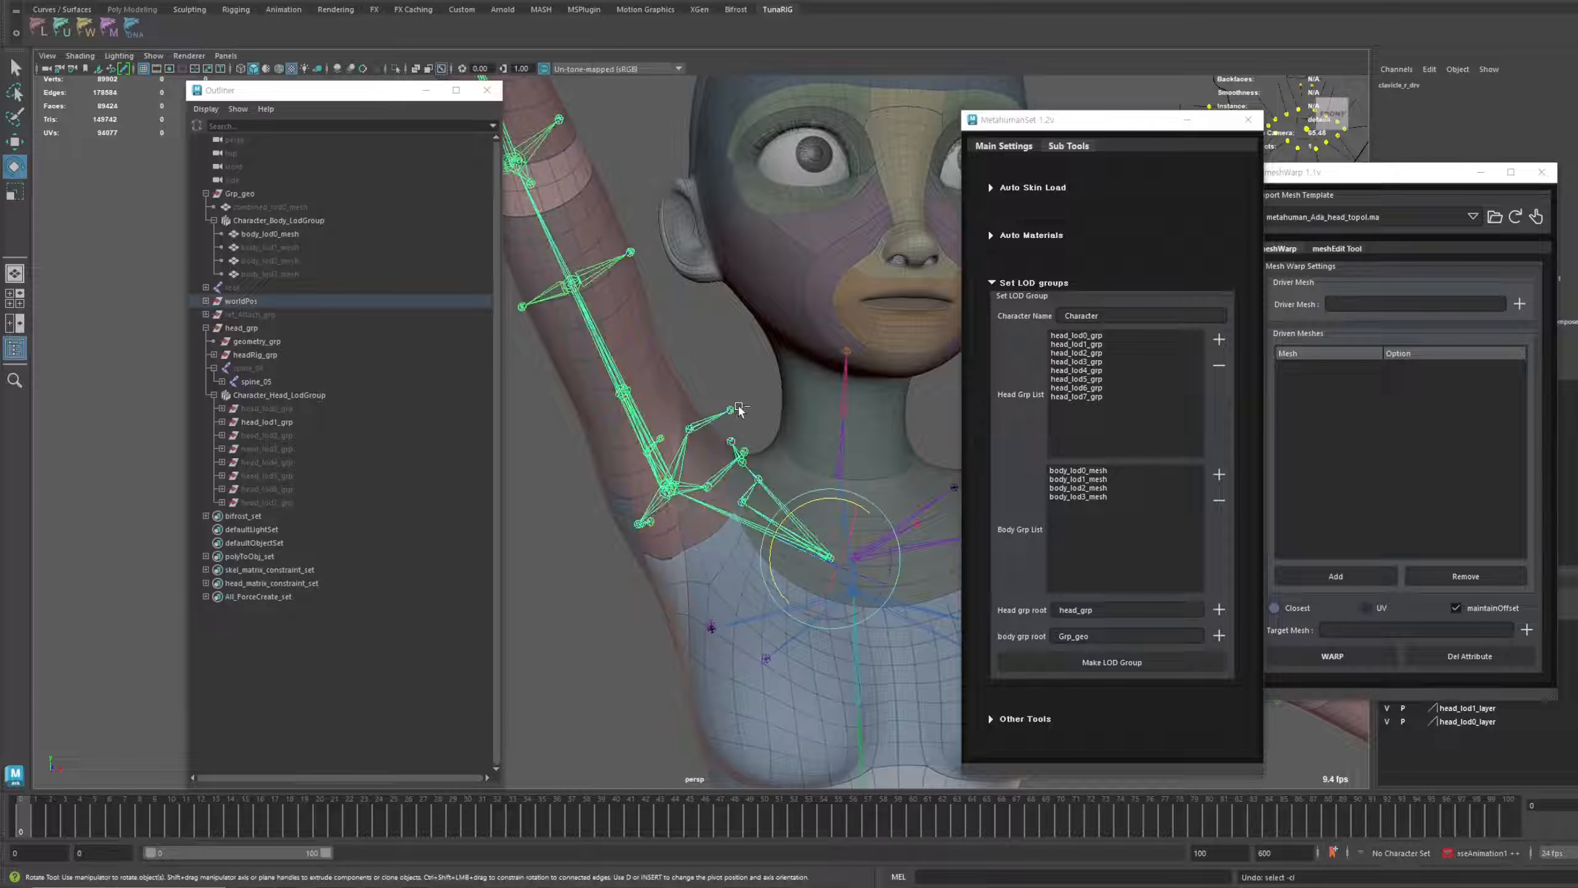
scroll(739, 410, "down", 6)
Unhide the spine_04 joint hierarchy under head_grp, isolate it for inspection, and restore the full scene view
left_click(261, 314)
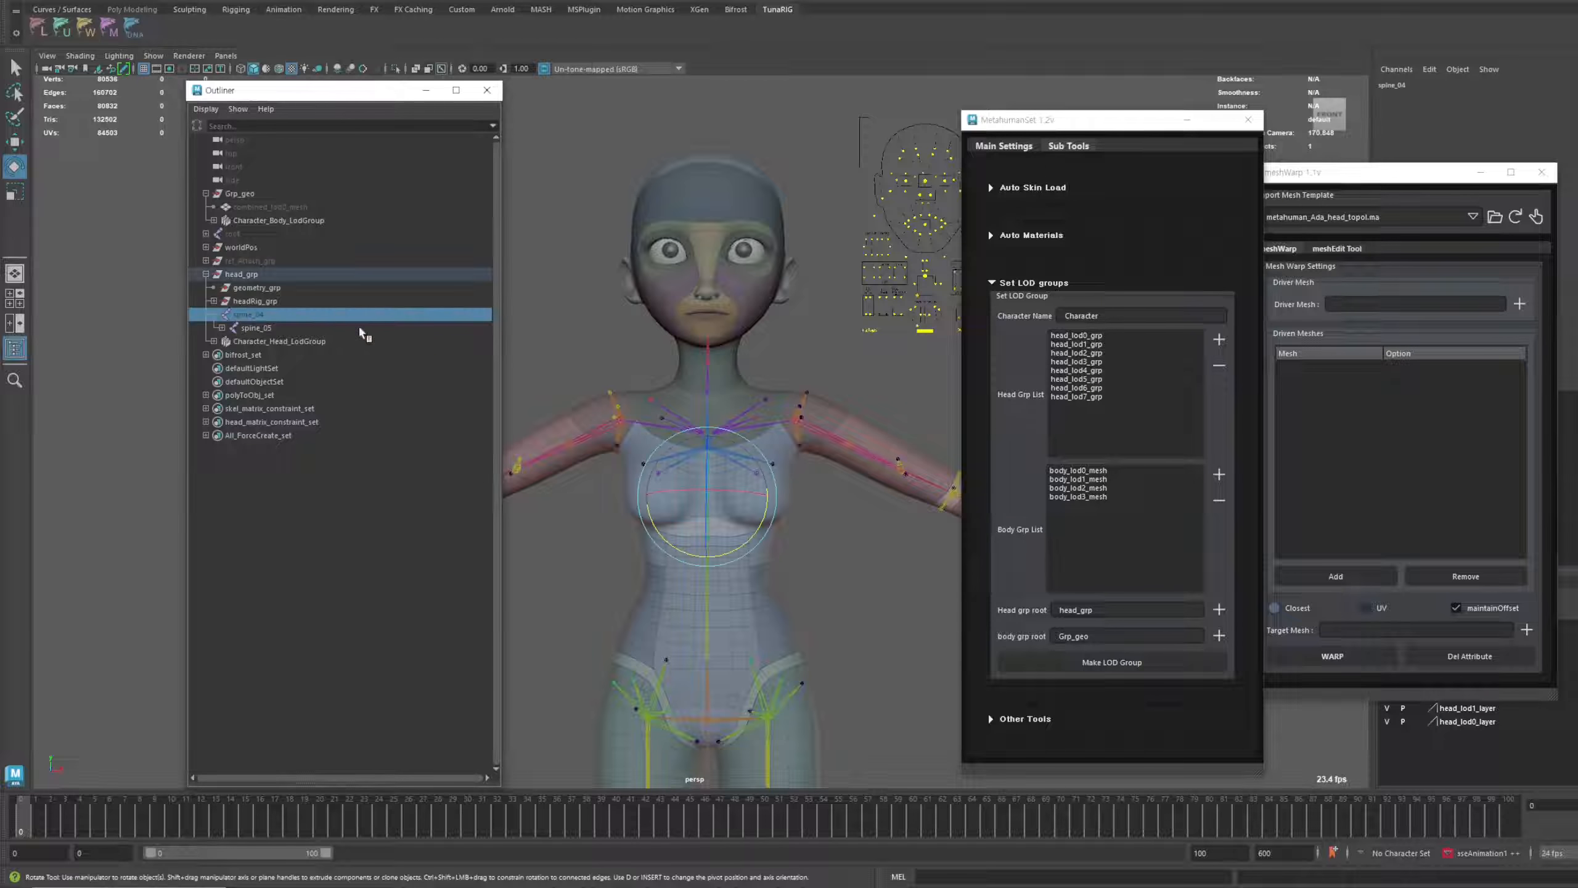
key("ctrl+1")
key("w")
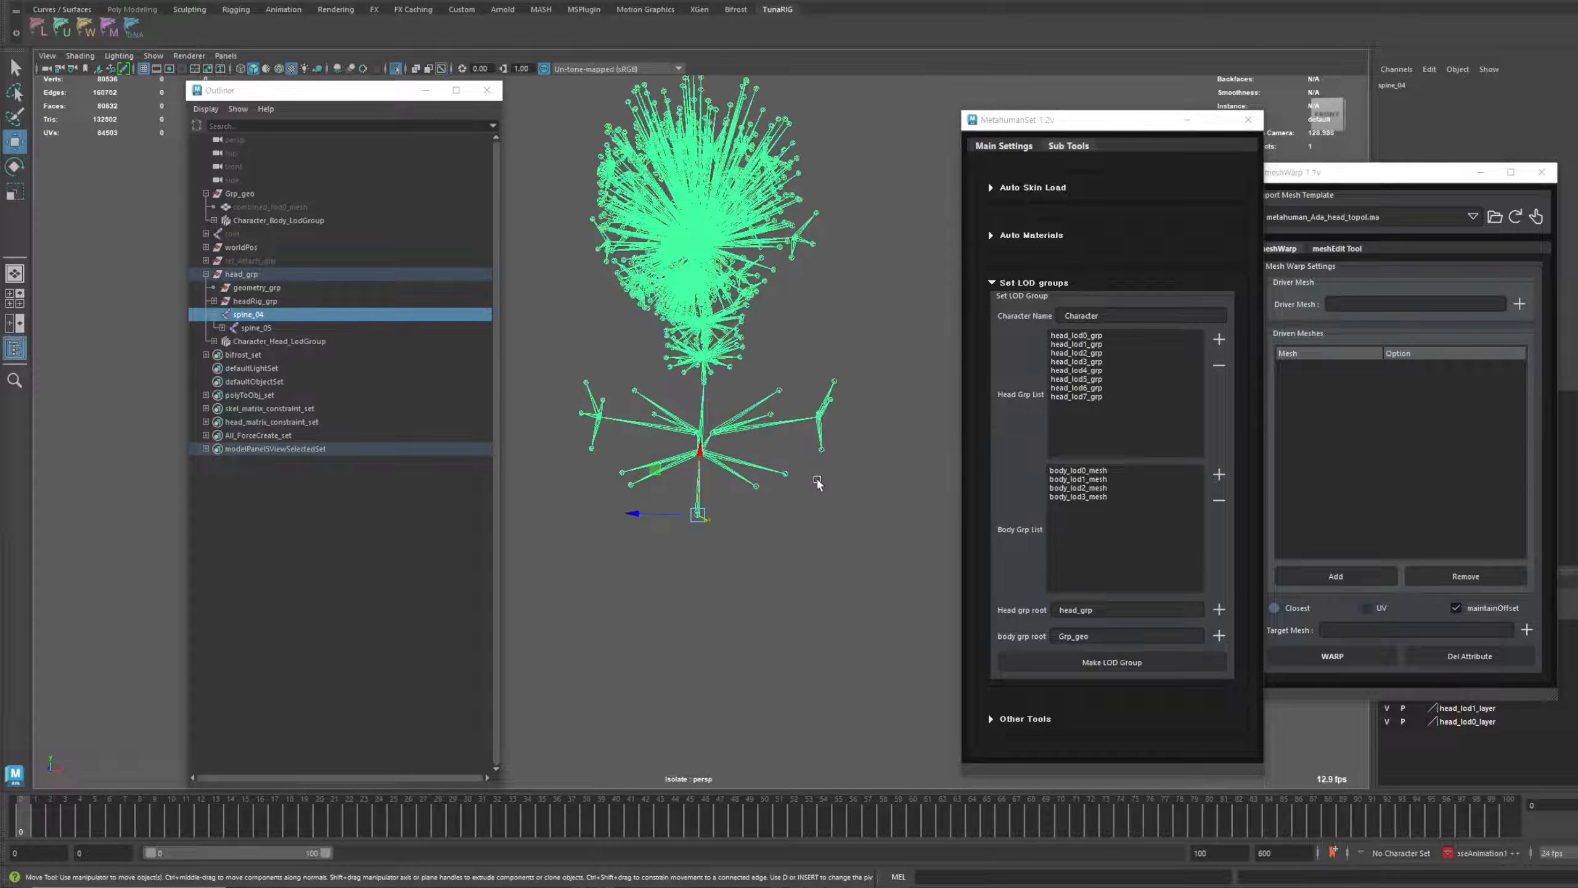
key("ctrl+1")
Examine how the head rig's spine, clavicle and upper-arm joints sit against the body's shoulders and chest
scroll(833, 444, "up", 4)
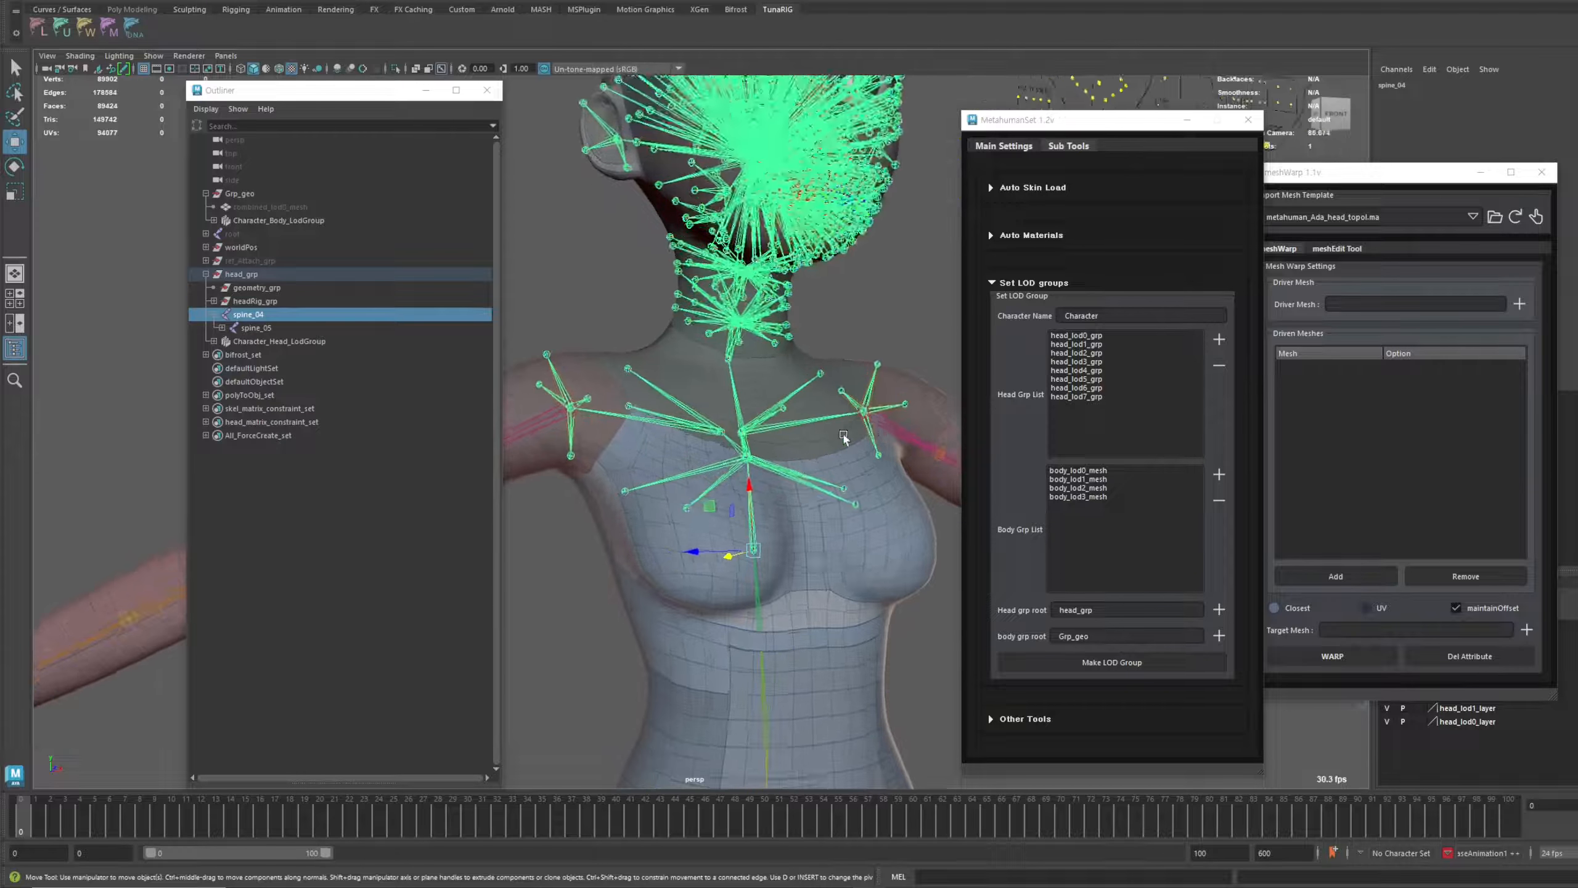
scroll(844, 438, "up", 6)
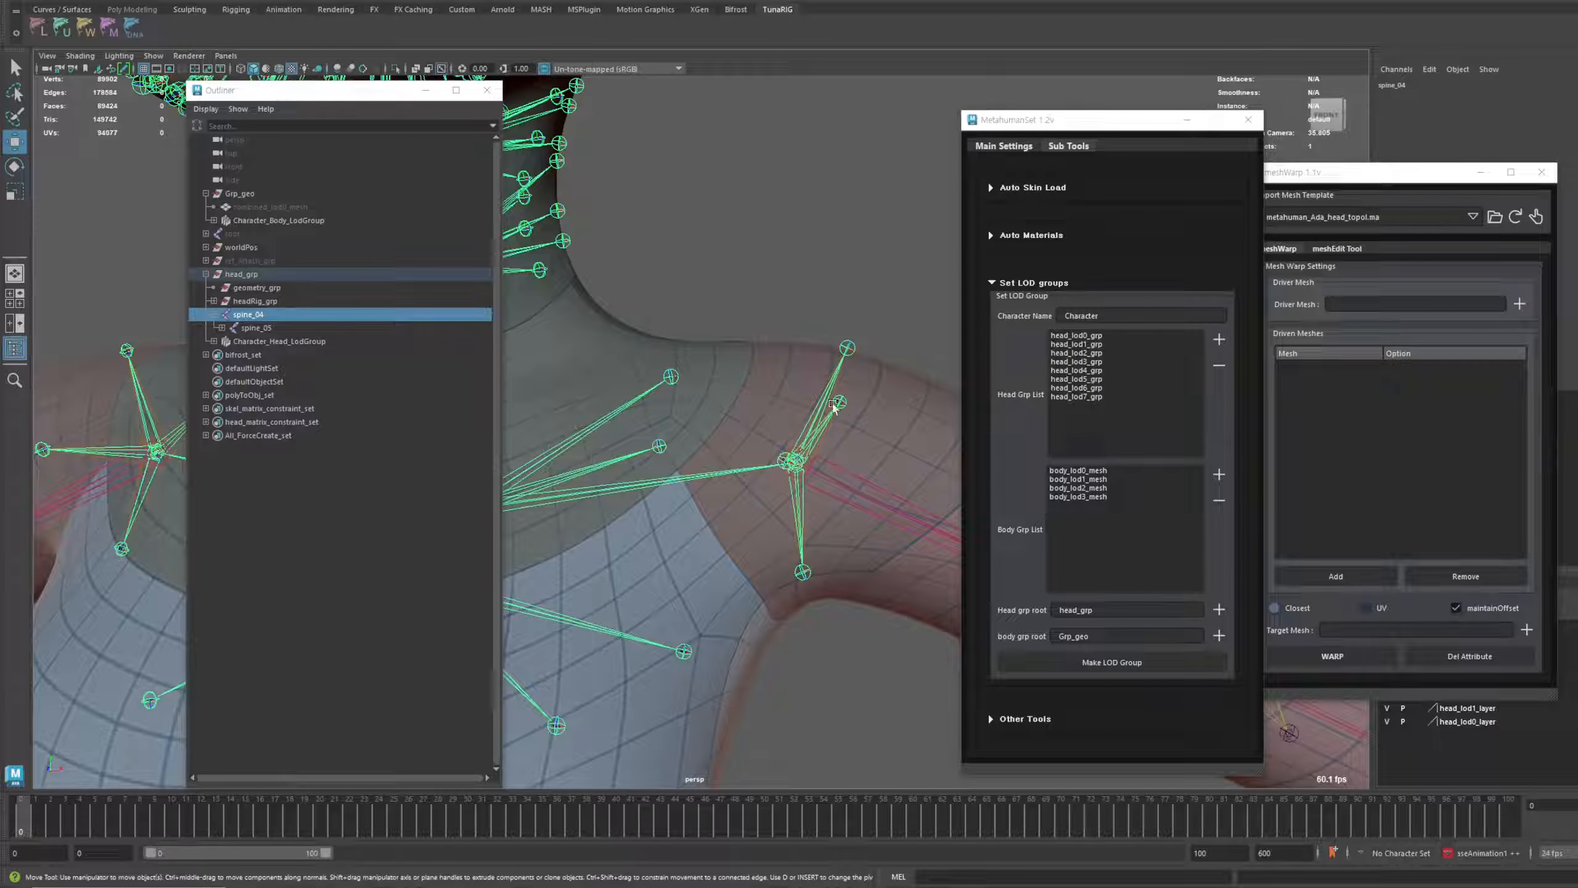
left_click(813, 327)
scroll(813, 327, "down", 5)
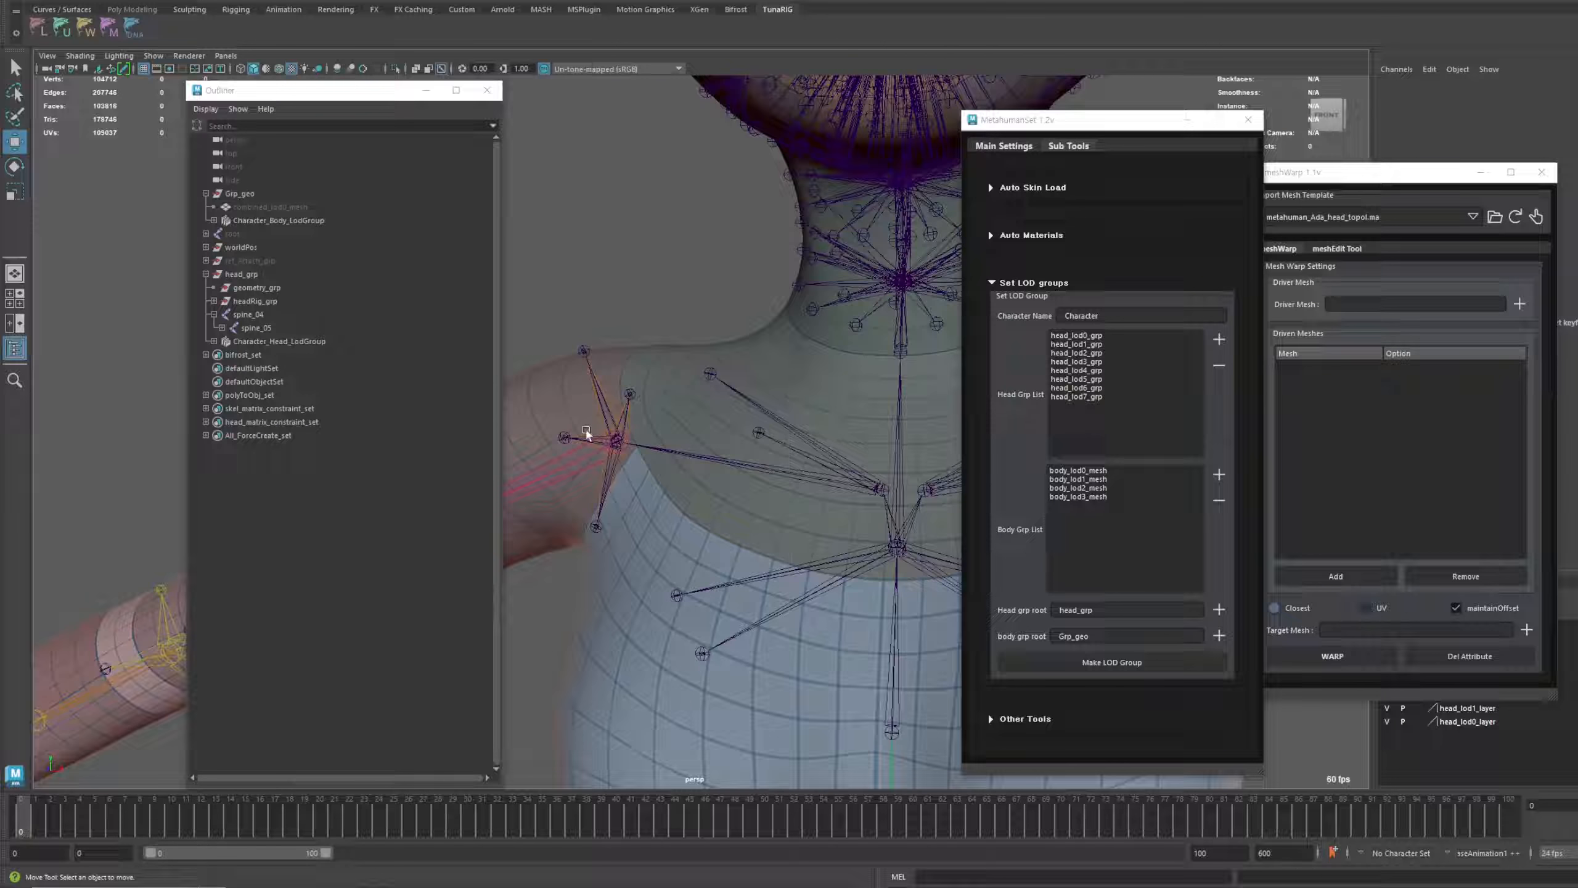
scroll(674, 423, "down", 5)
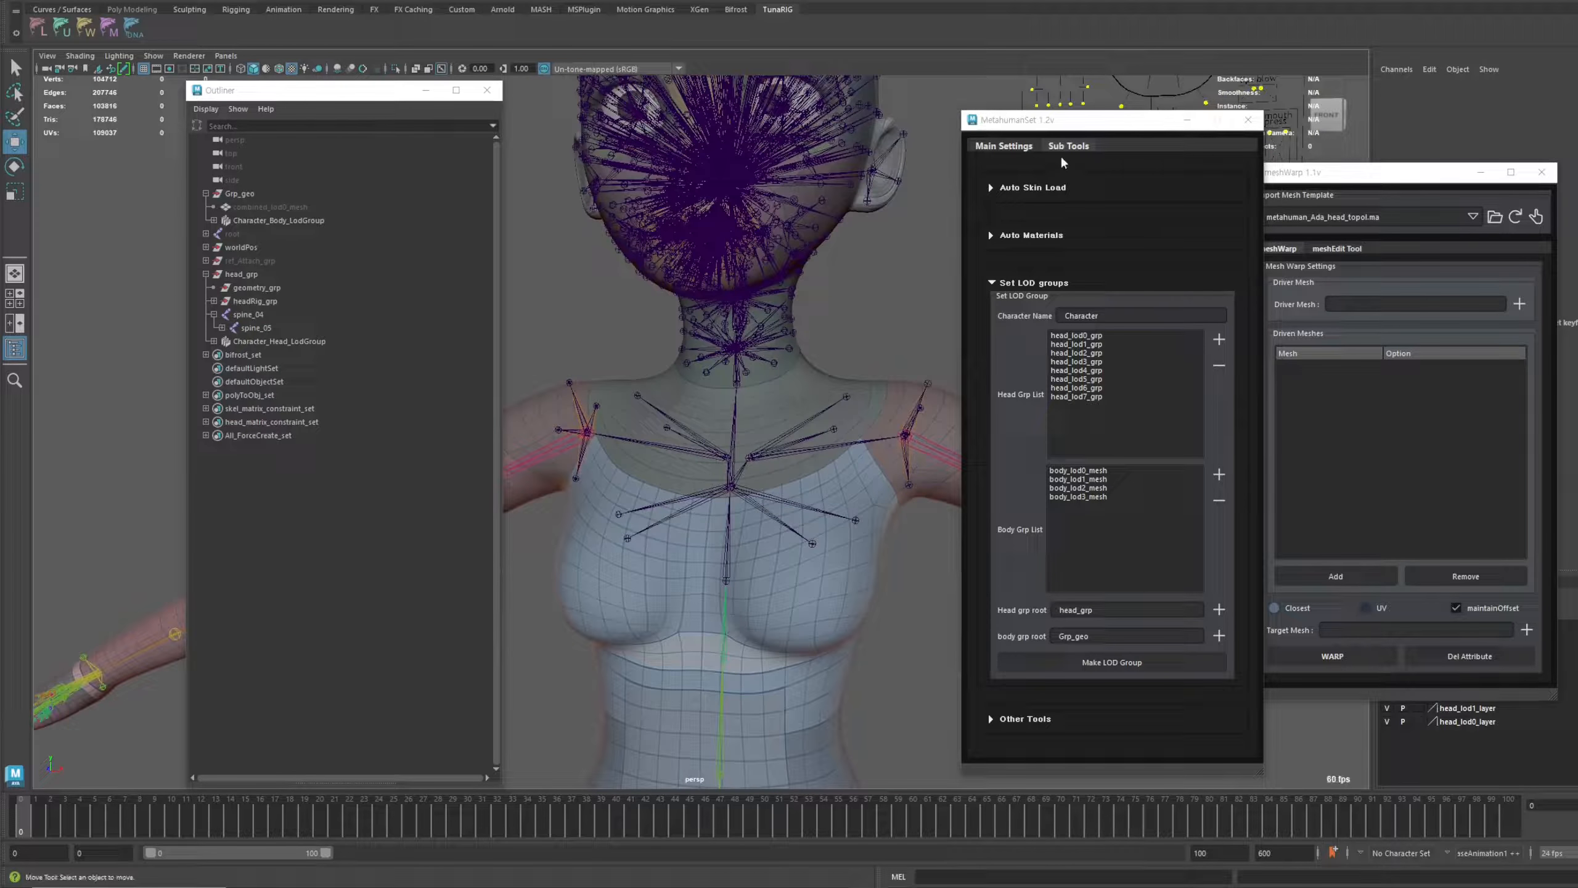
left_click_drag(1085, 126, 1132, 386)
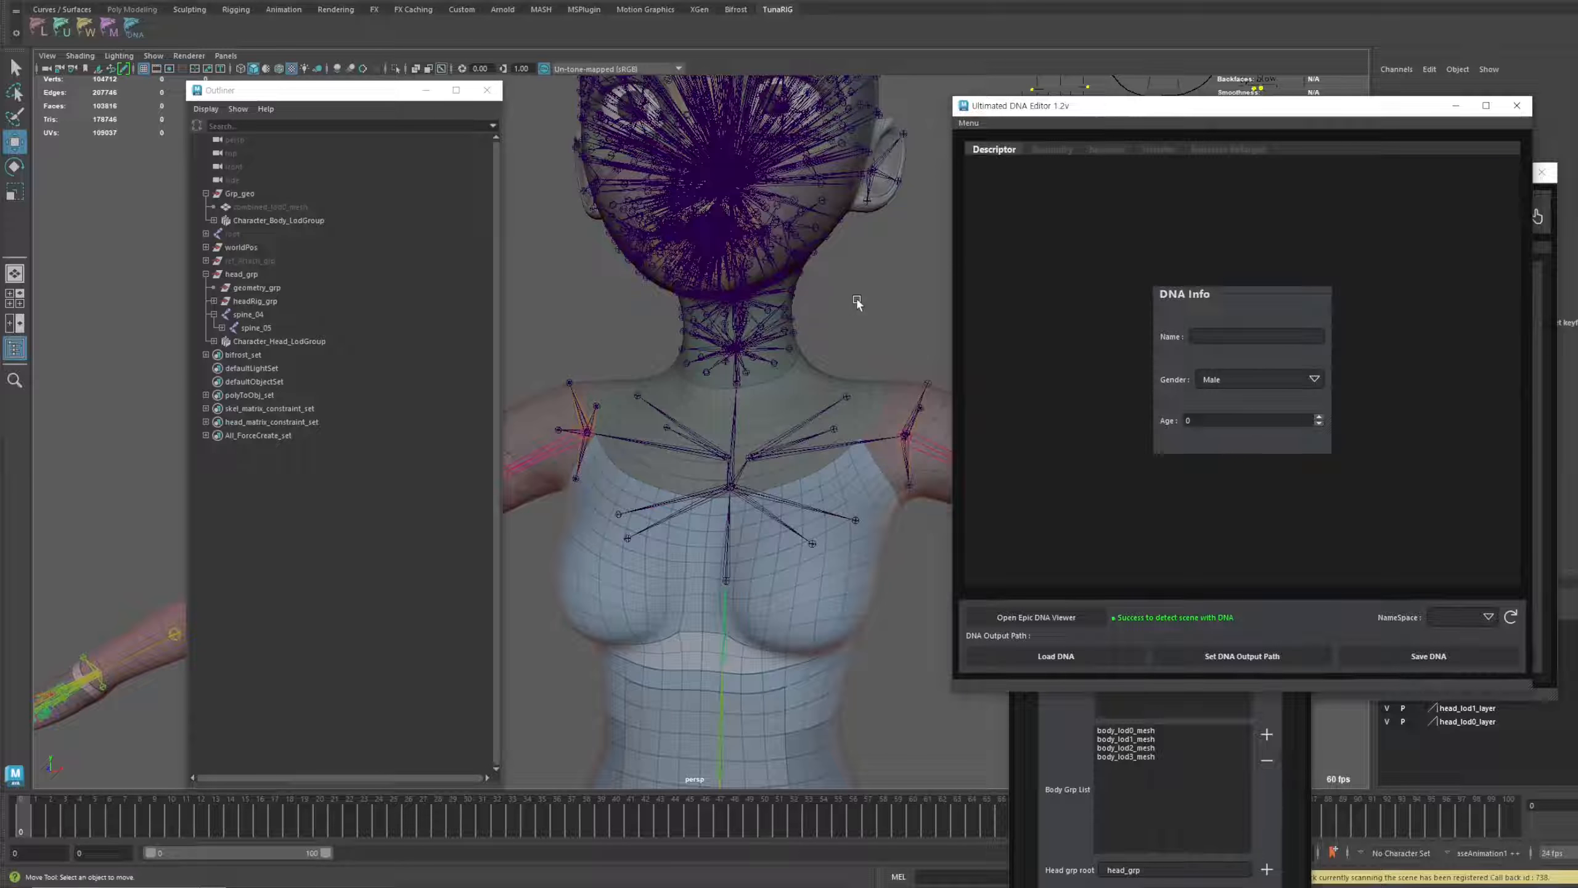
middle_click_drag(857, 303, 845, 299, "alt")
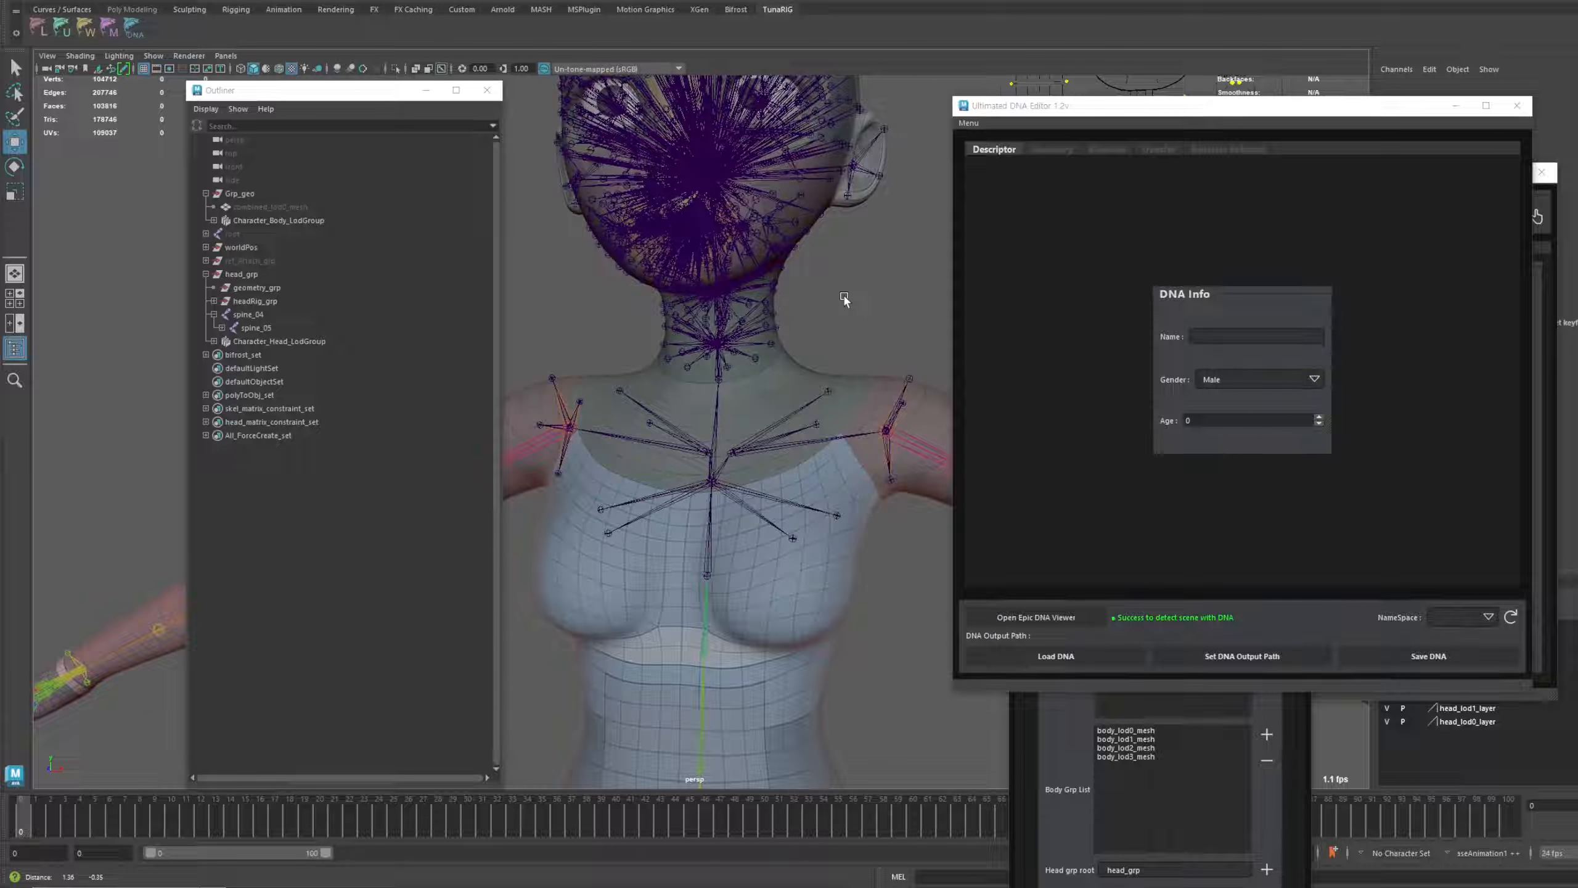
left_click(1517, 106)
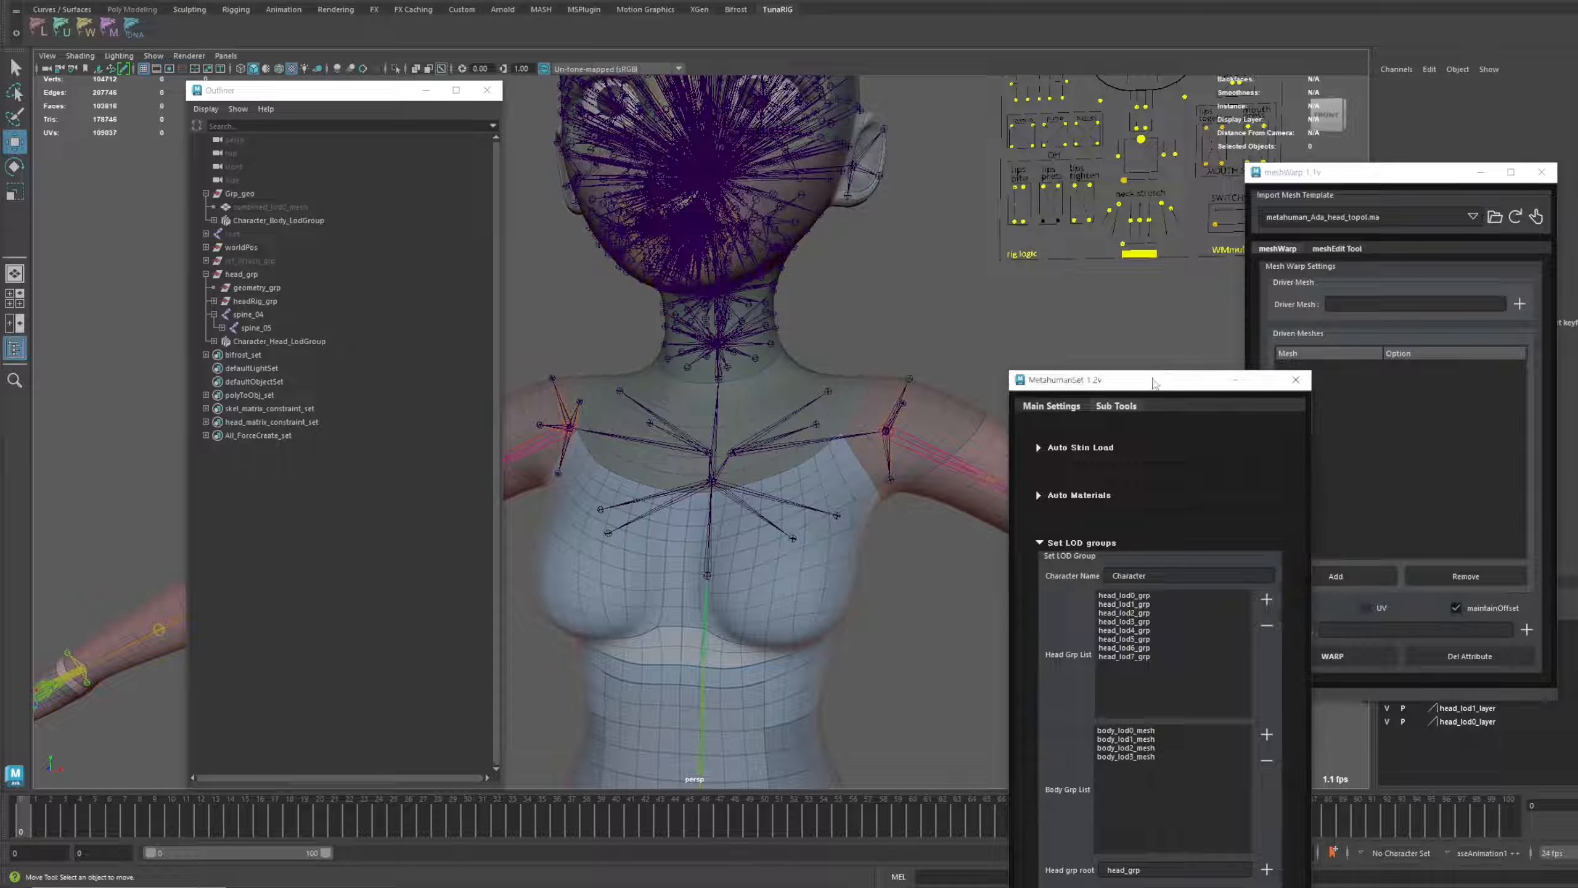
Make the head namespace for the head joints with MetahumanSet's Connect Body & Head tools
left_click_drag(1154, 379, 1144, 149)
left_click(1085, 178)
left_click(1150, 667)
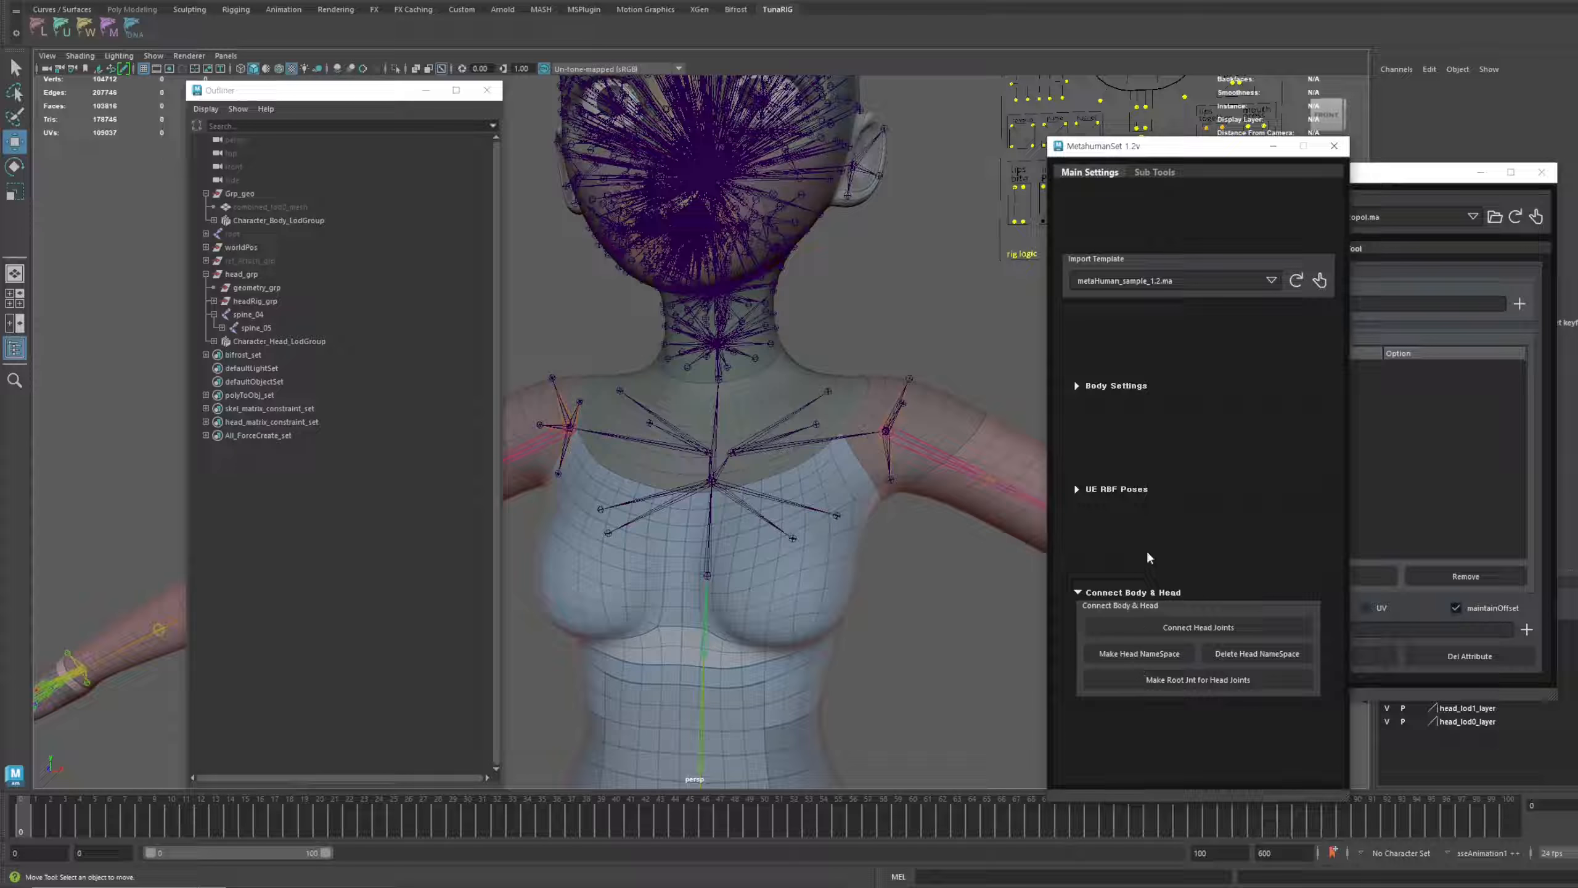
left_click(1143, 654)
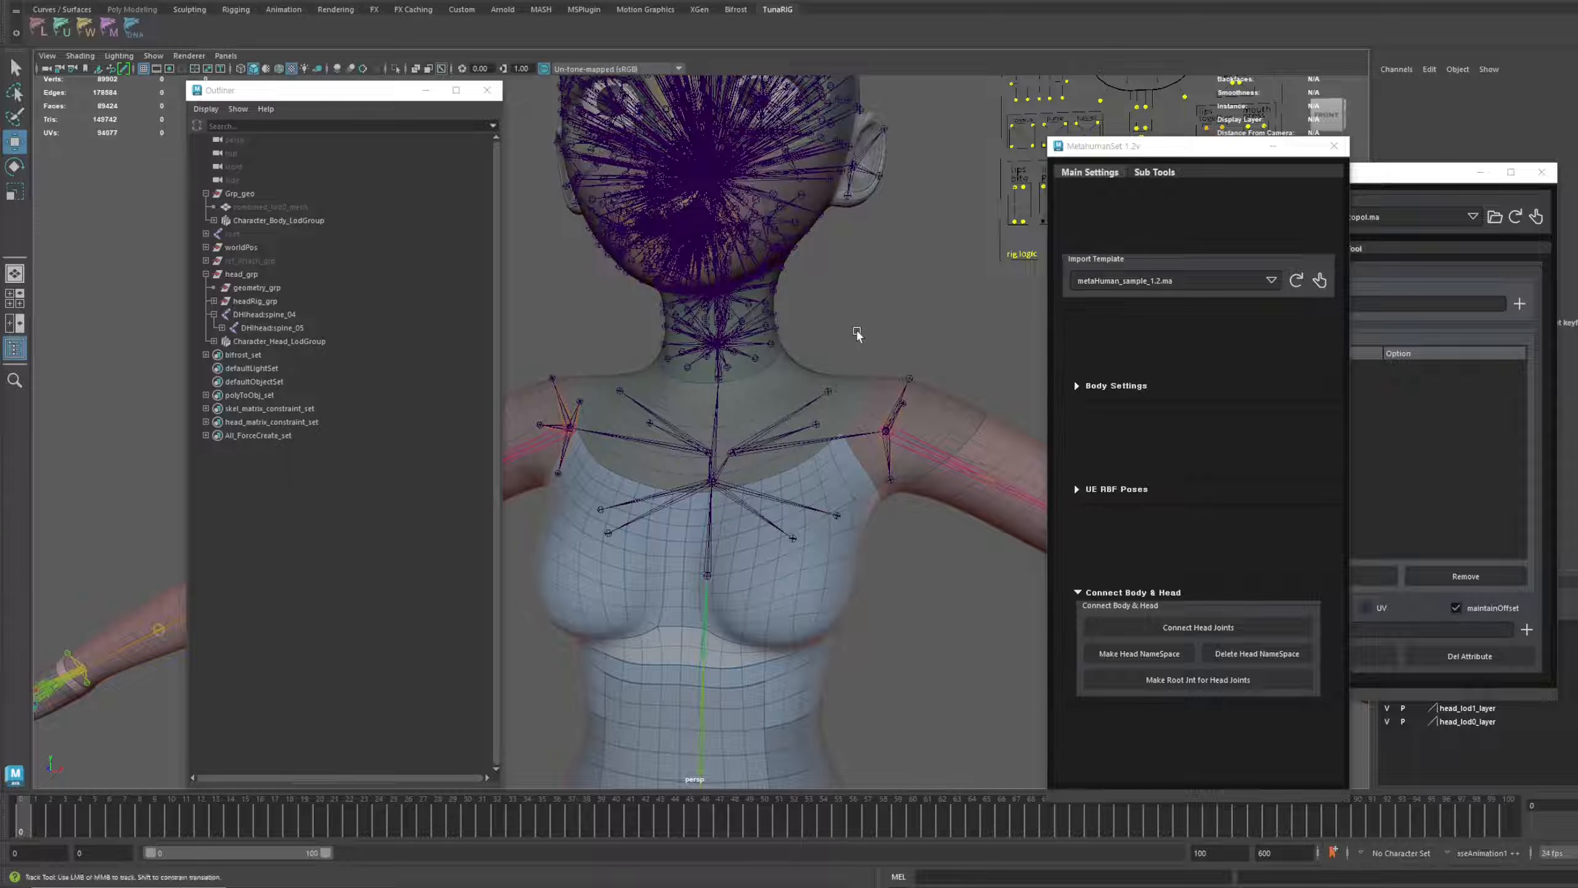
left_click_drag(857, 335, 850, 331)
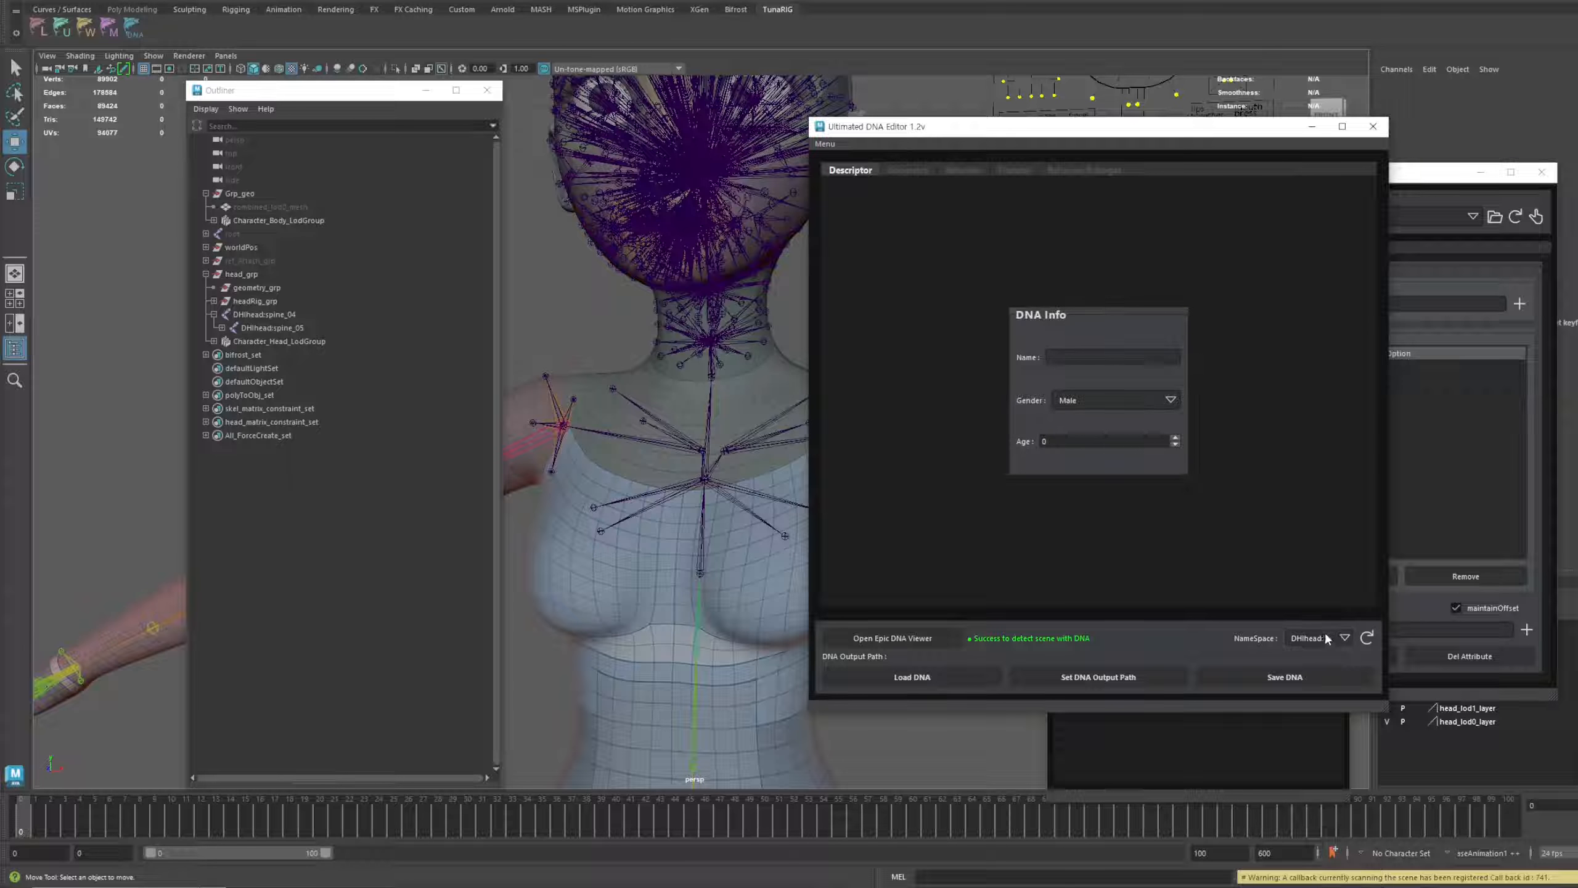
Load tutoChar.dna from the Tuto_Char Rig folder into the Ultimated DNA Editor, using the DHhead: namespace
left_click(912, 677)
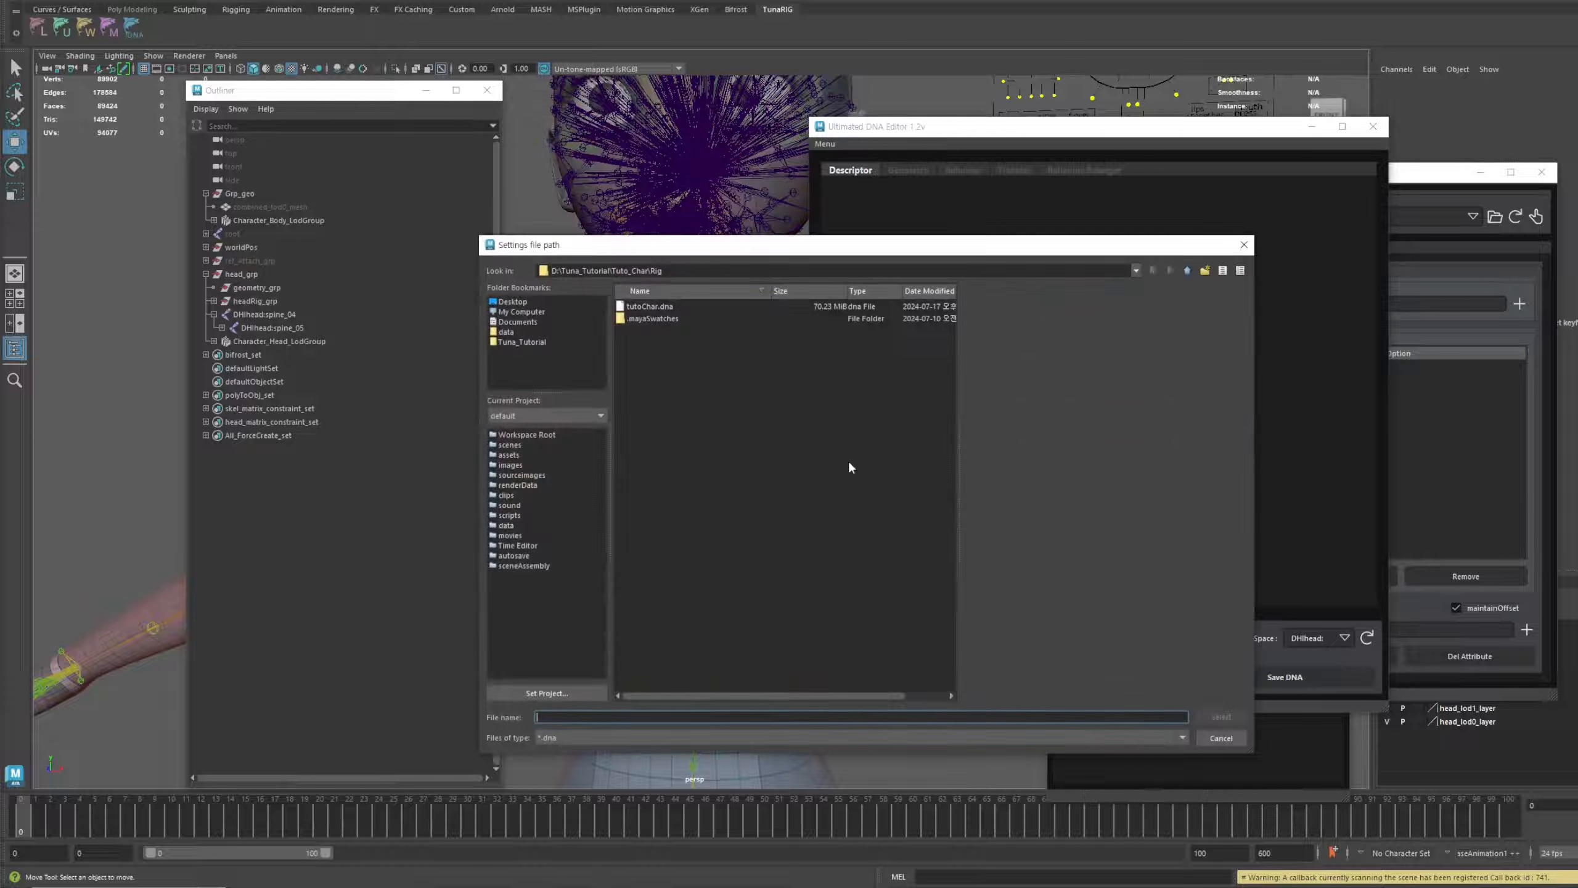
double_click(678, 311)
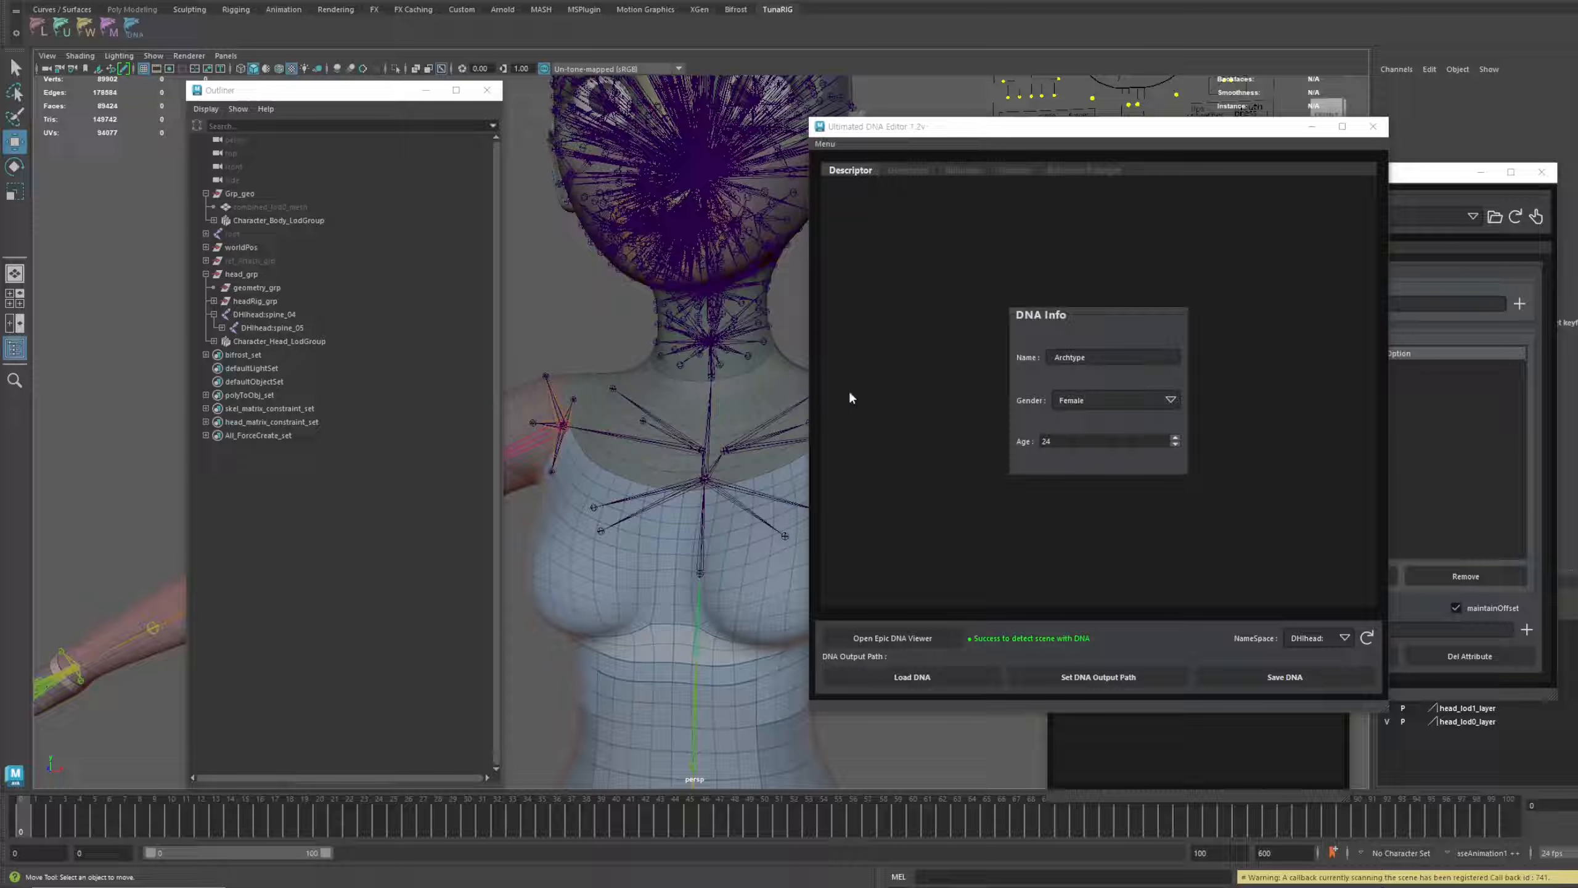
left_click(1071, 434)
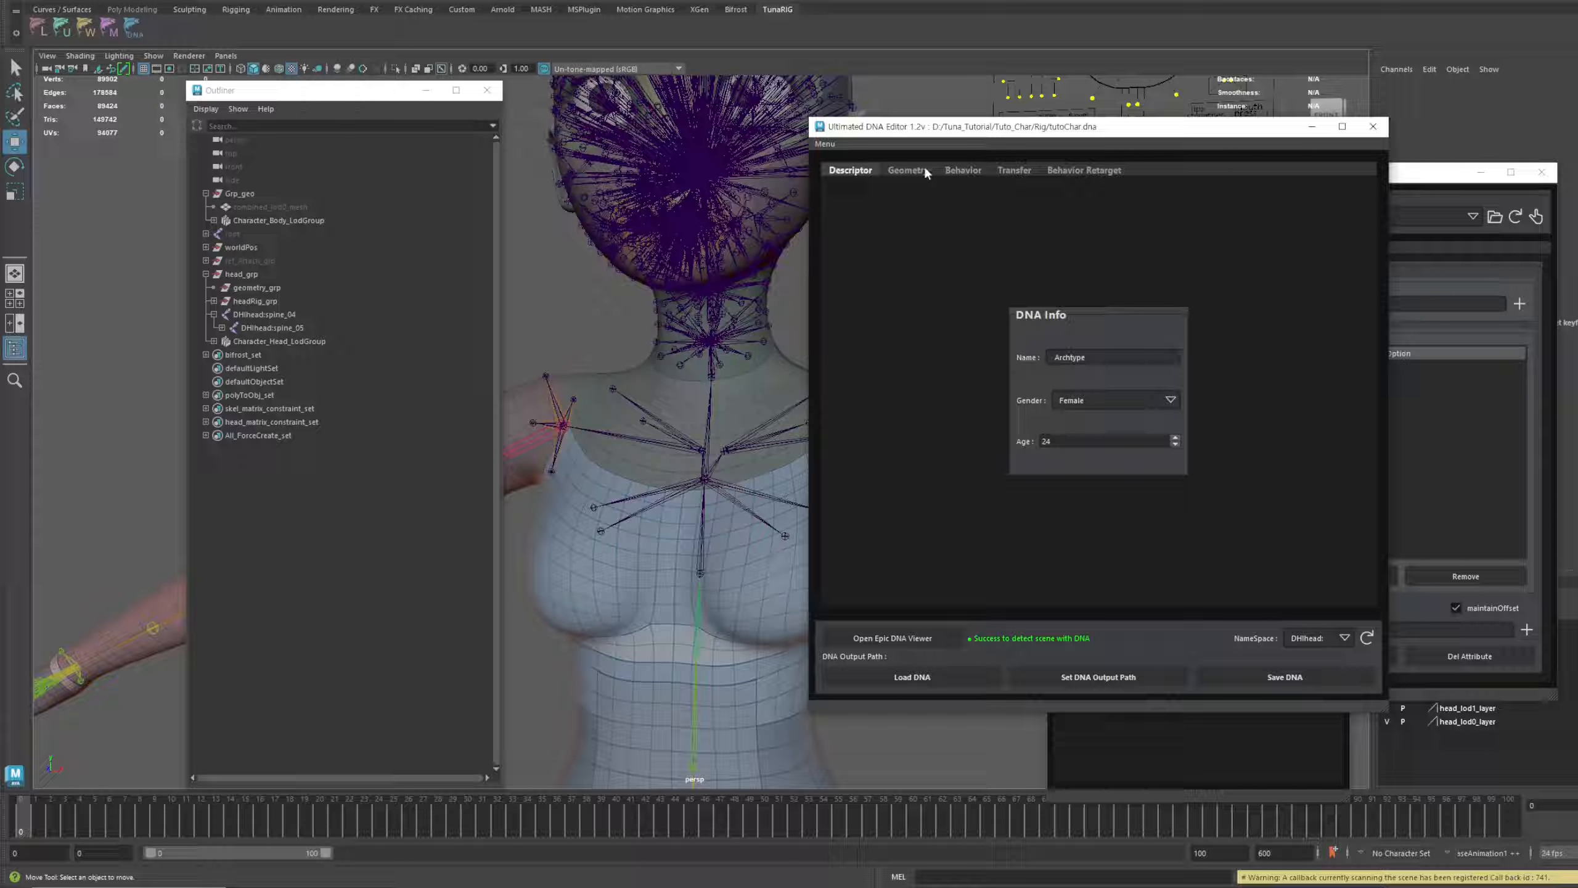
Show the DNA's geometry data and compare the joints and meshes of all LODs with those of LOD 0
left_click(924, 171)
left_click_drag(948, 131, 1054, 129)
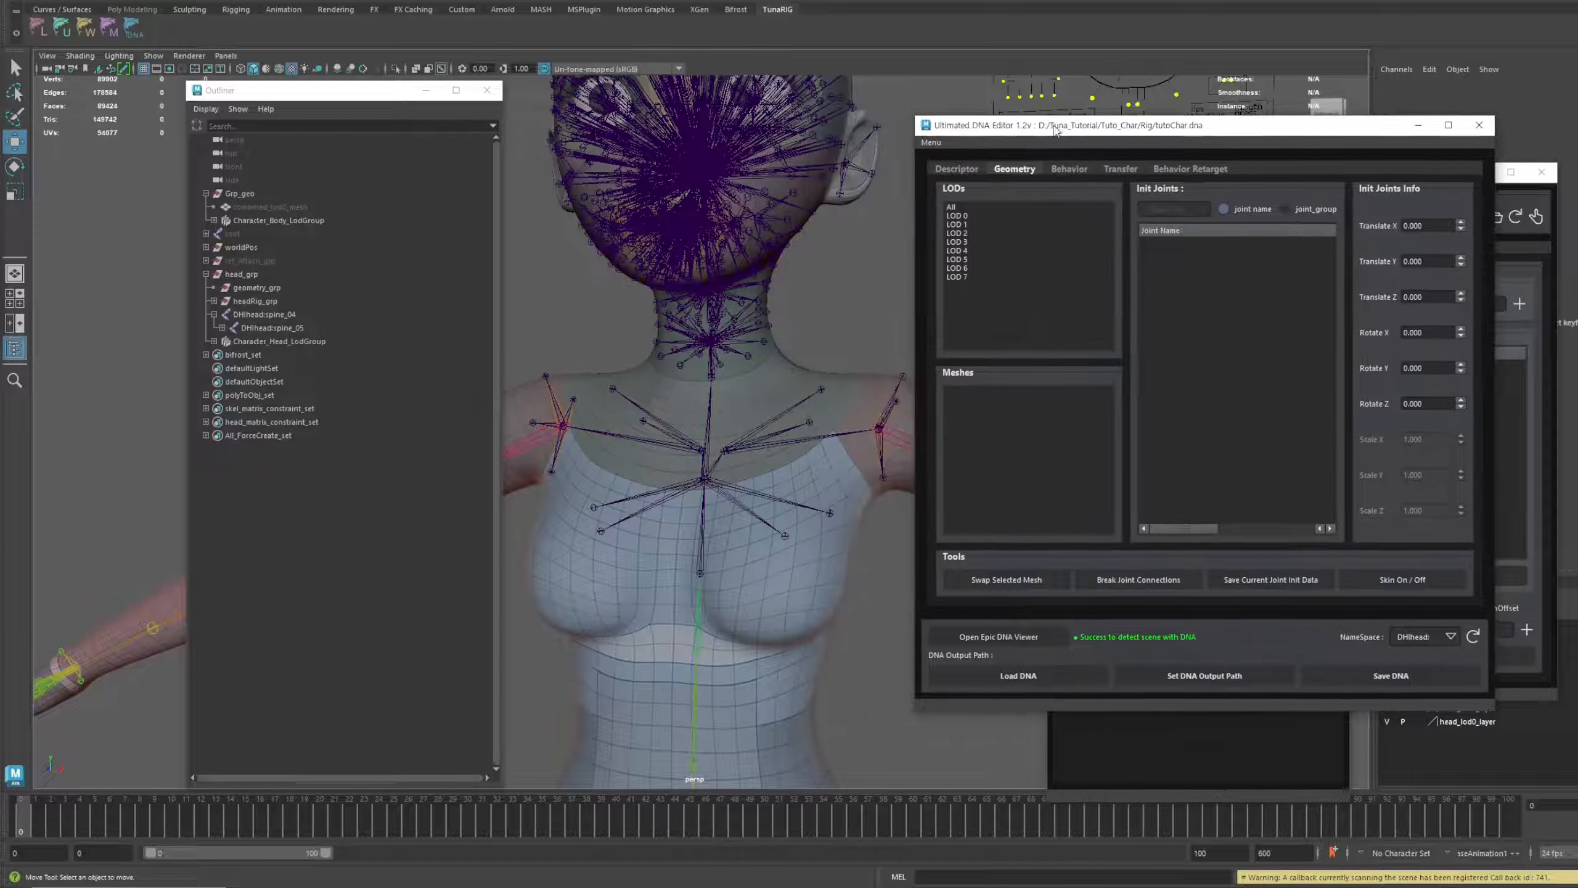
scroll(842, 307, "up", 3)
left_click_drag(842, 307, 870, 302, "alt")
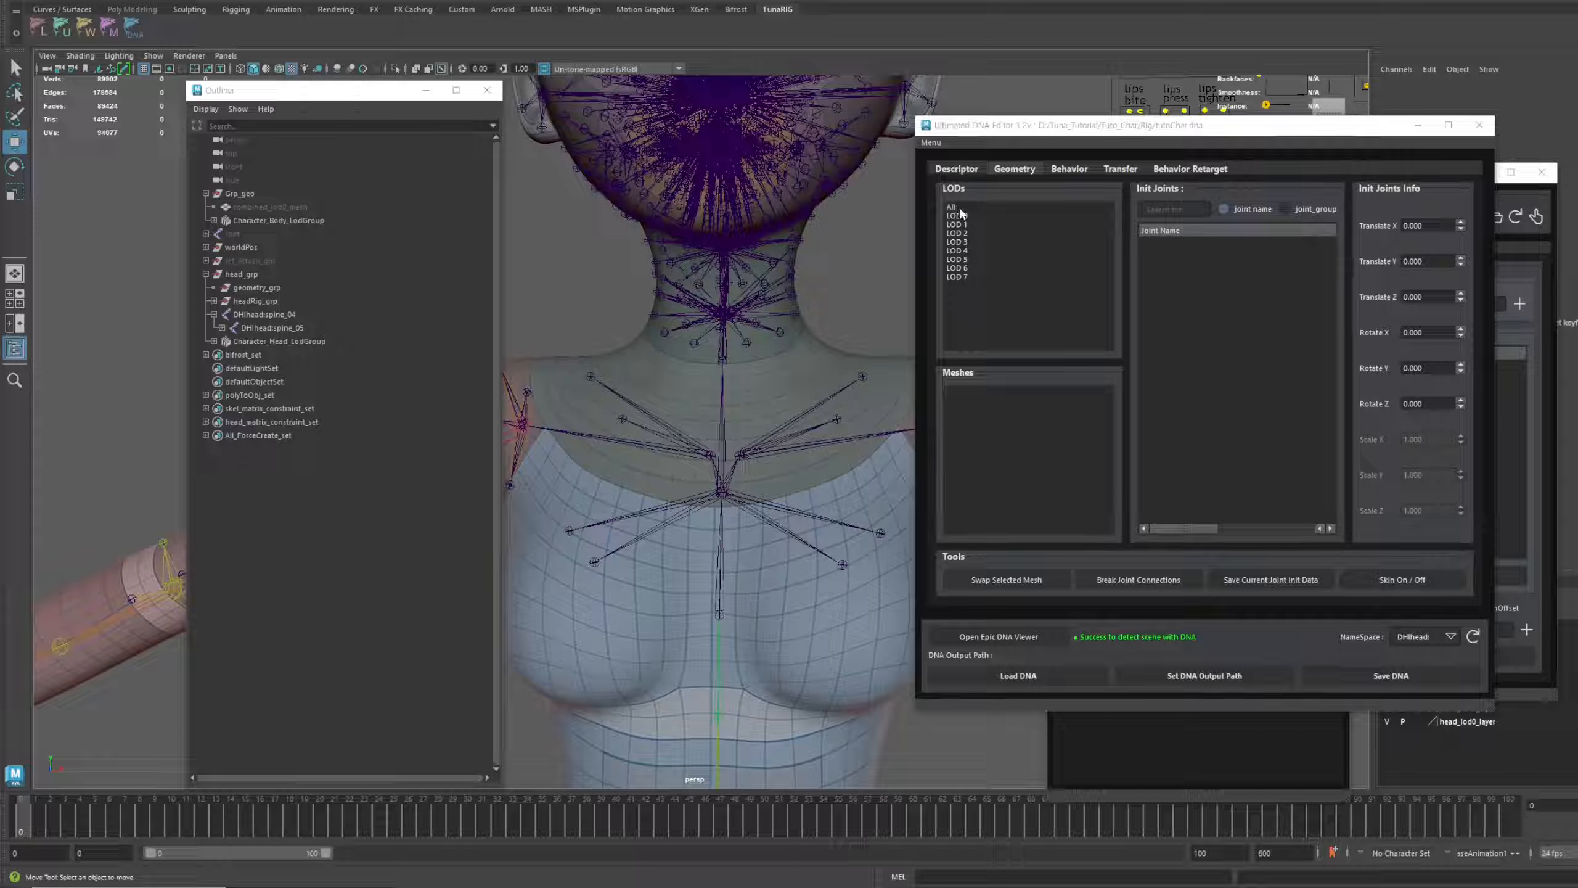
left_click(966, 207)
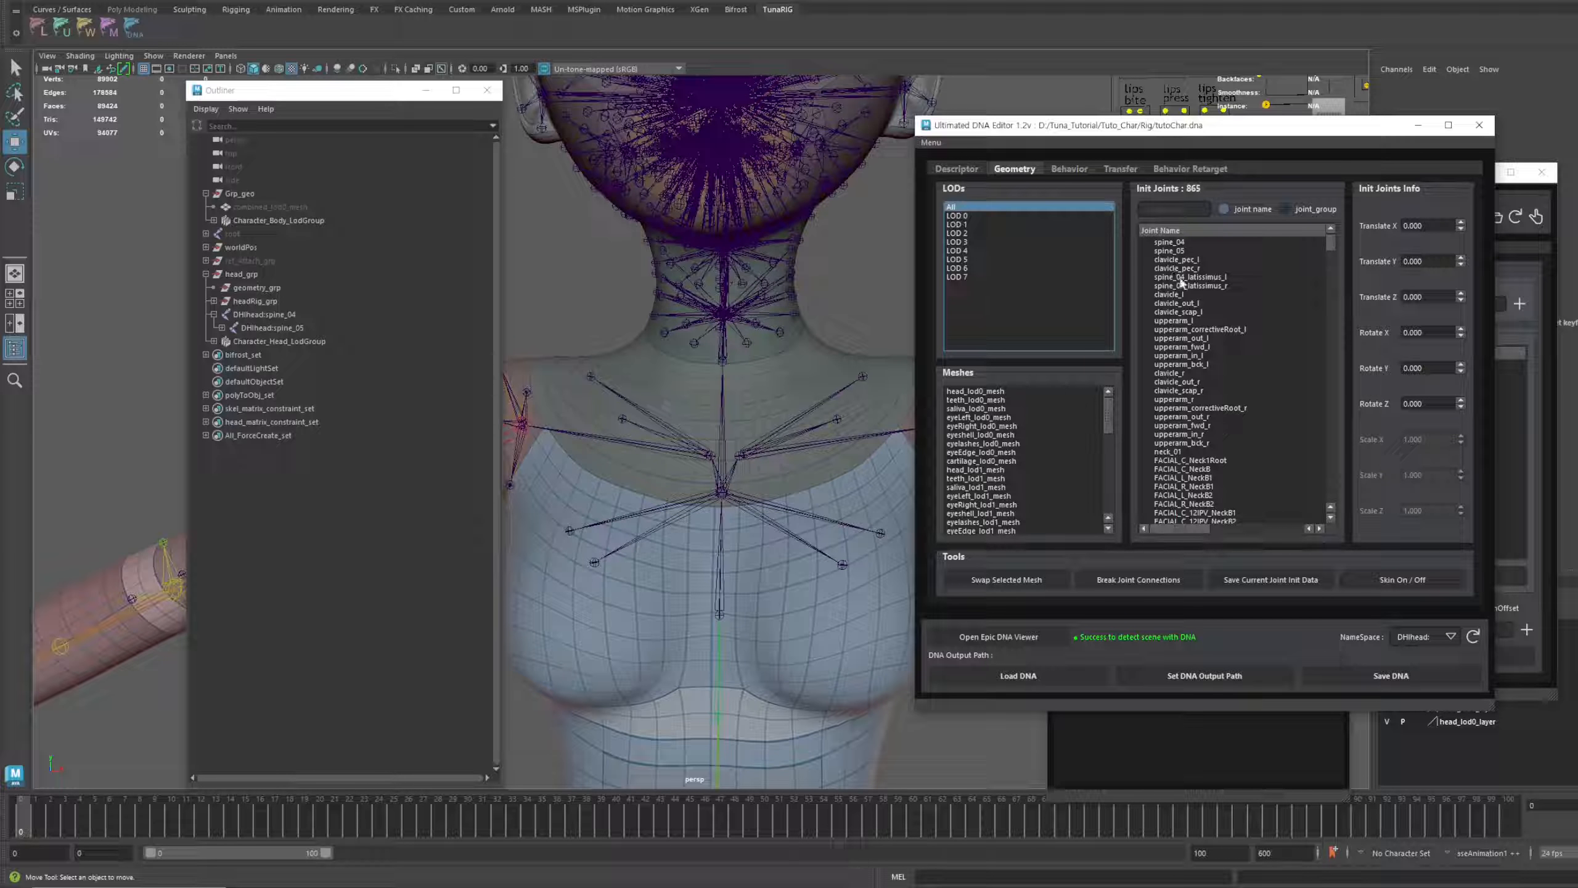
left_click(988, 216)
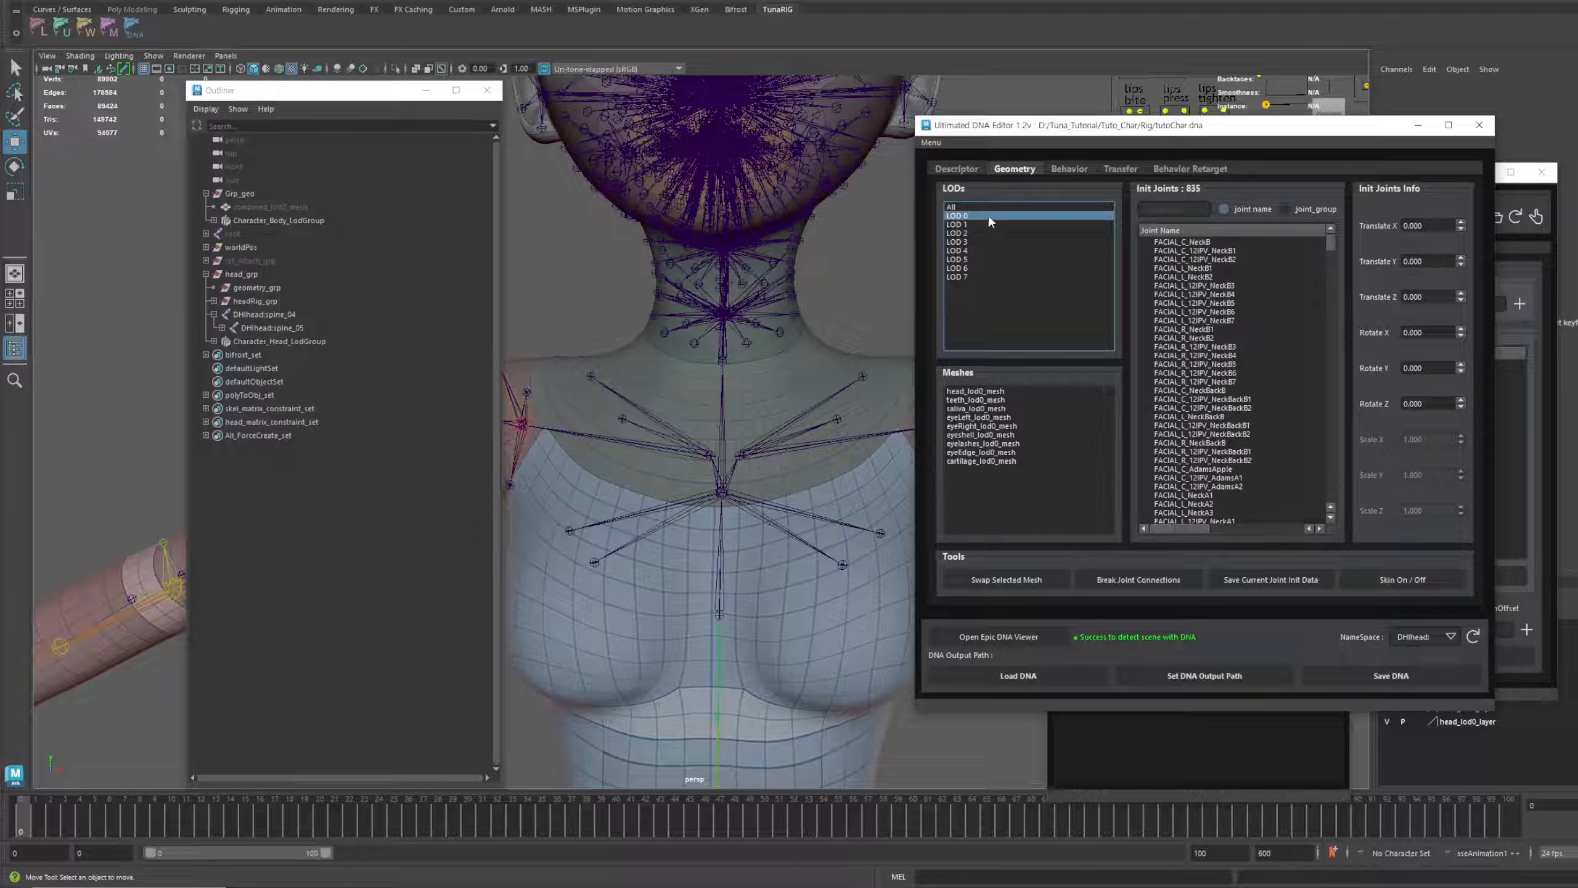
Filter the init joints by "spine" for LOD 0 and for all LODs, and clear the filter
left_click(1165, 214)
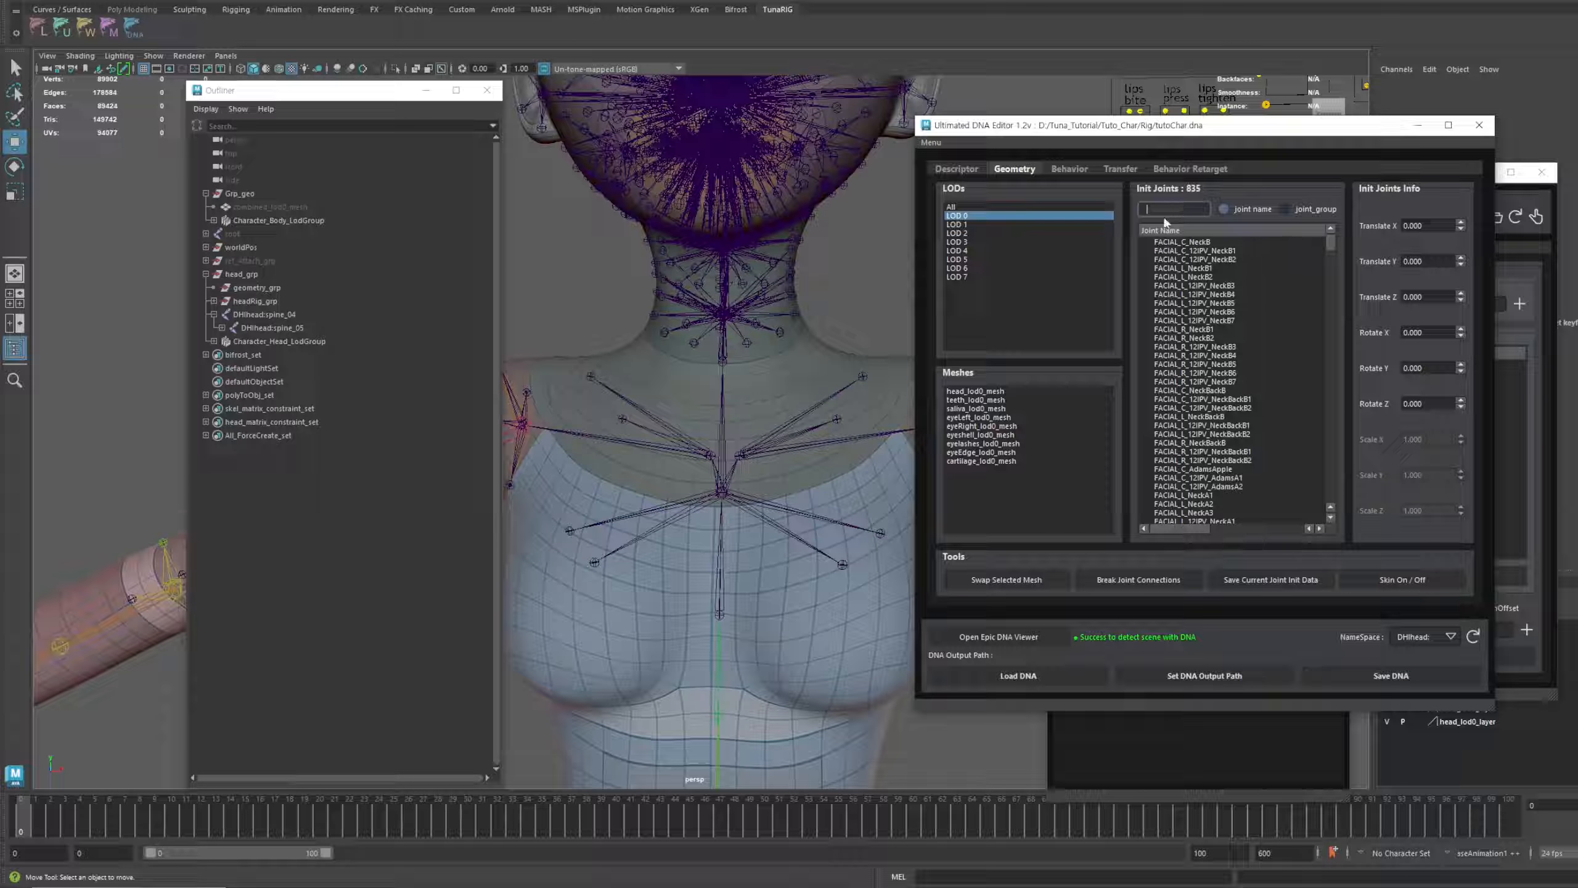
type("spo")
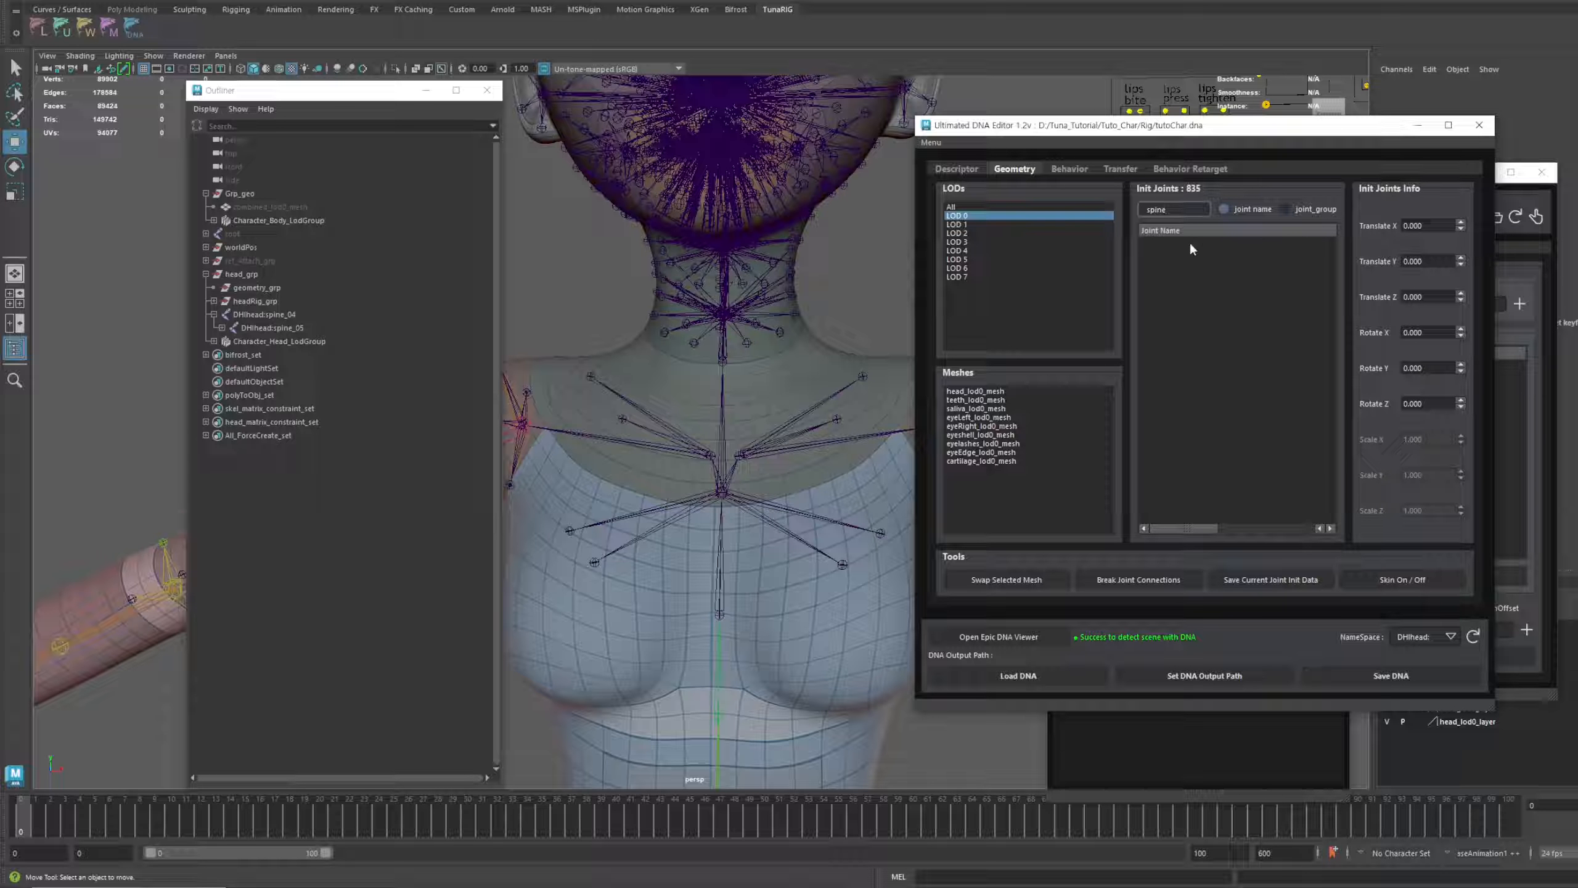
left_click(964, 208)
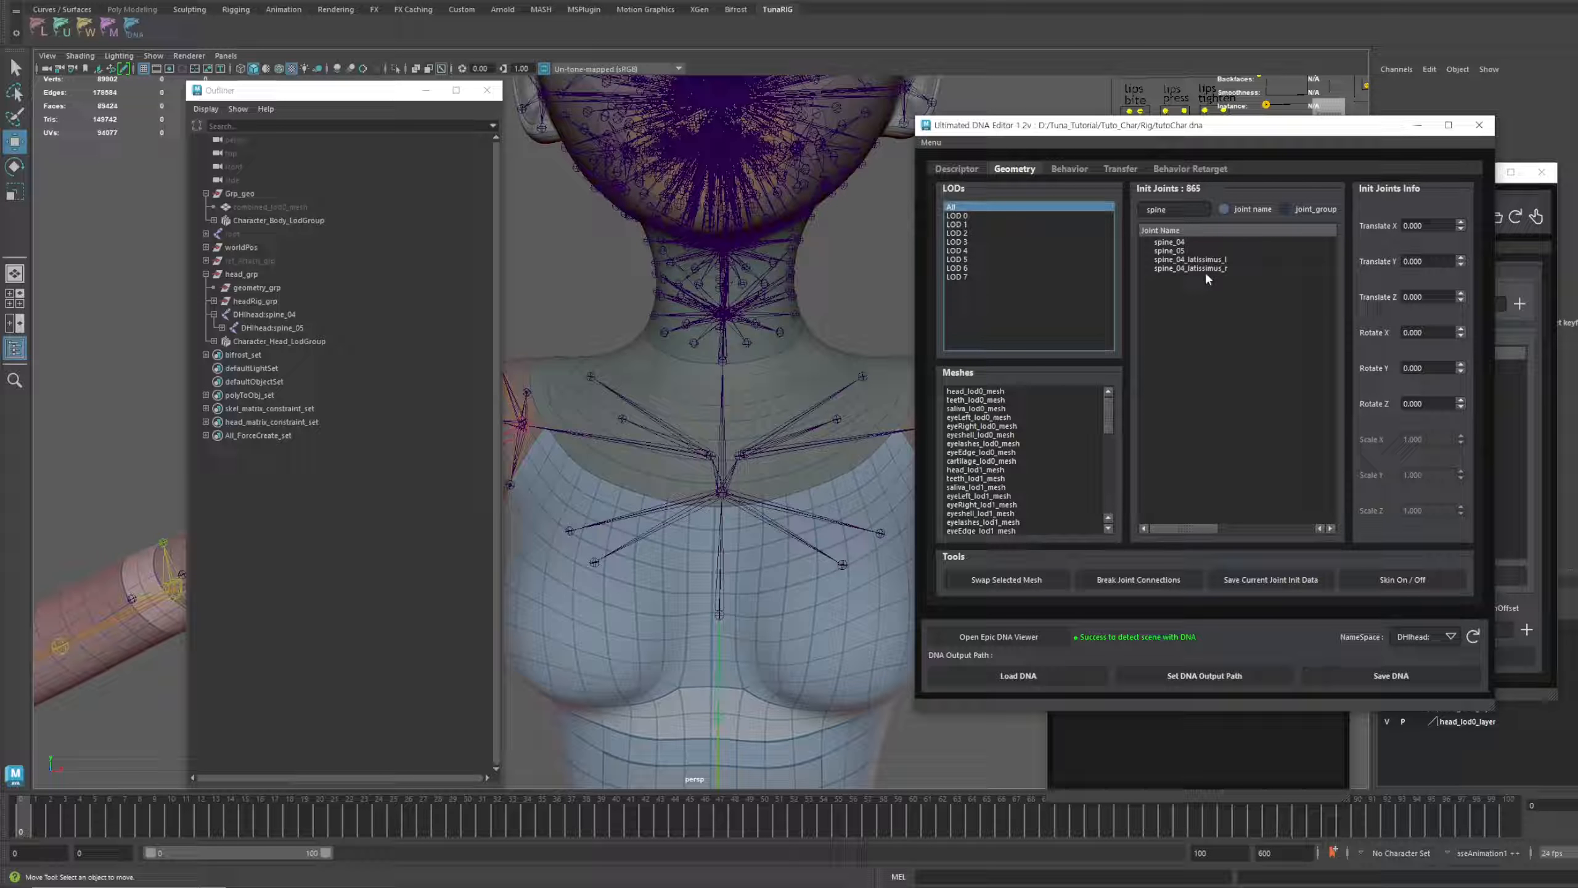
left_click(1173, 211)
key("BackSpace")
key("BackSpace")
key("BackSpace")
key("BackSpace")
key("BackSpace")
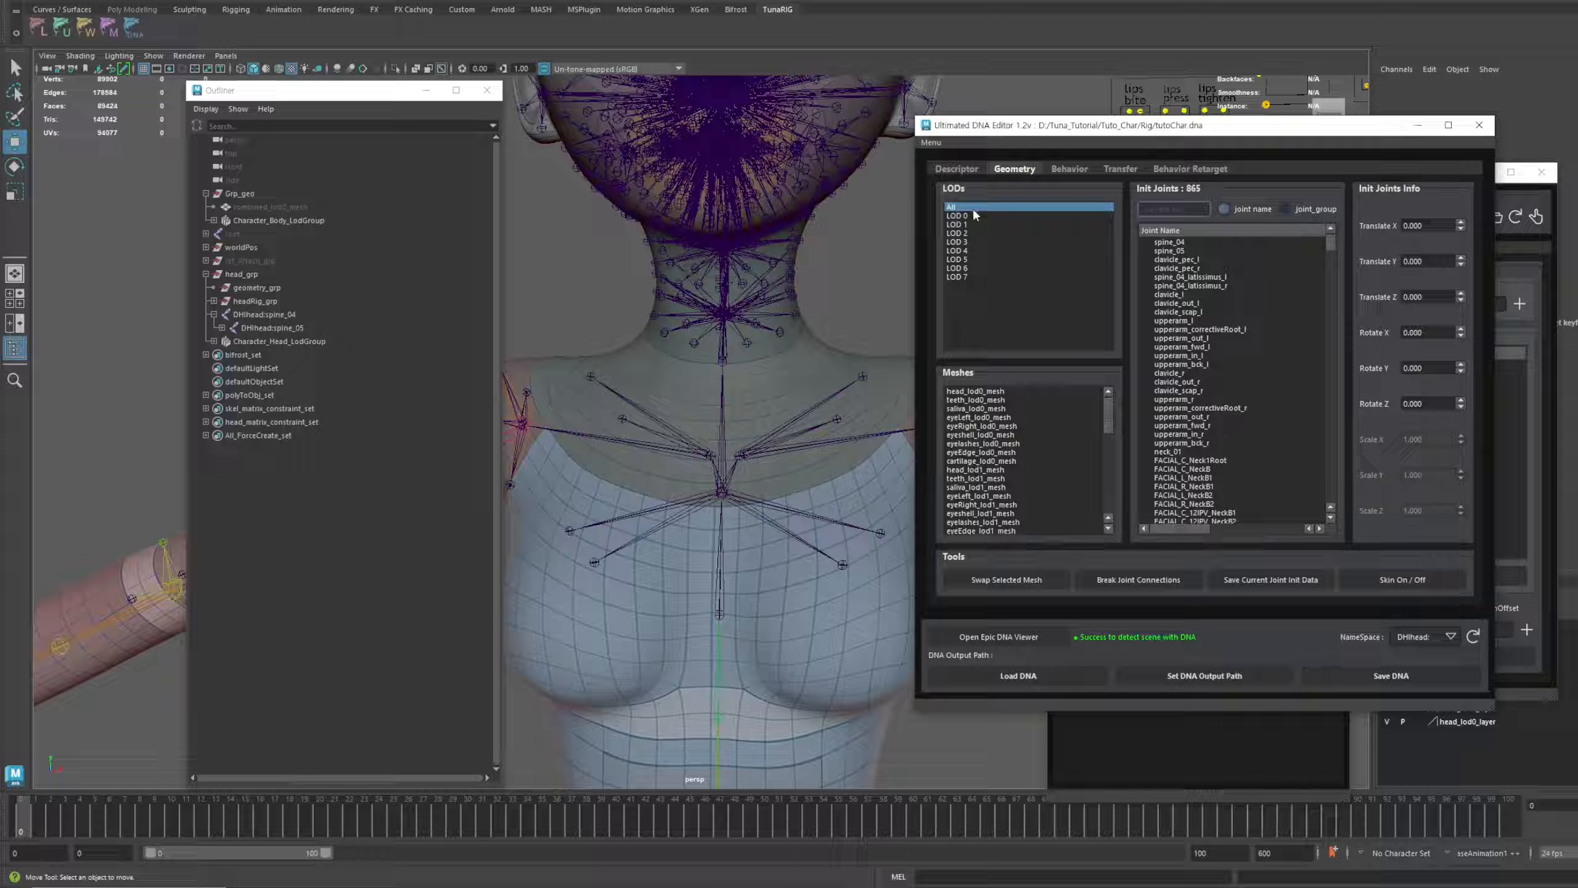
Set the DNA output path to tutoChar.dna in the Tuto_Char Rig folder
scroll(888, 343, "down", 6)
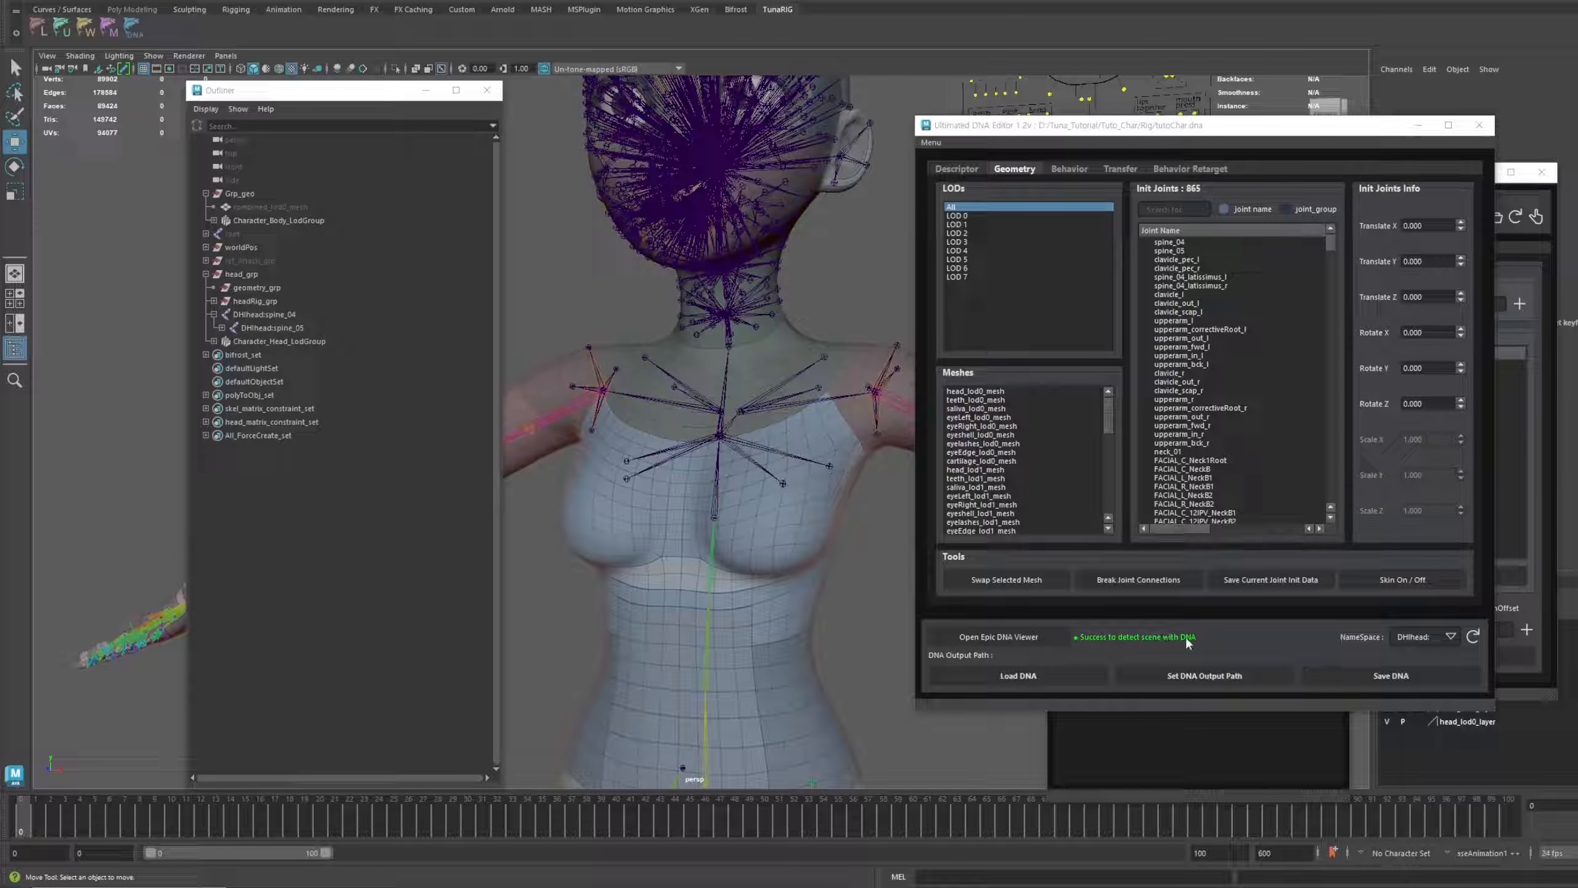
left_click(1180, 673)
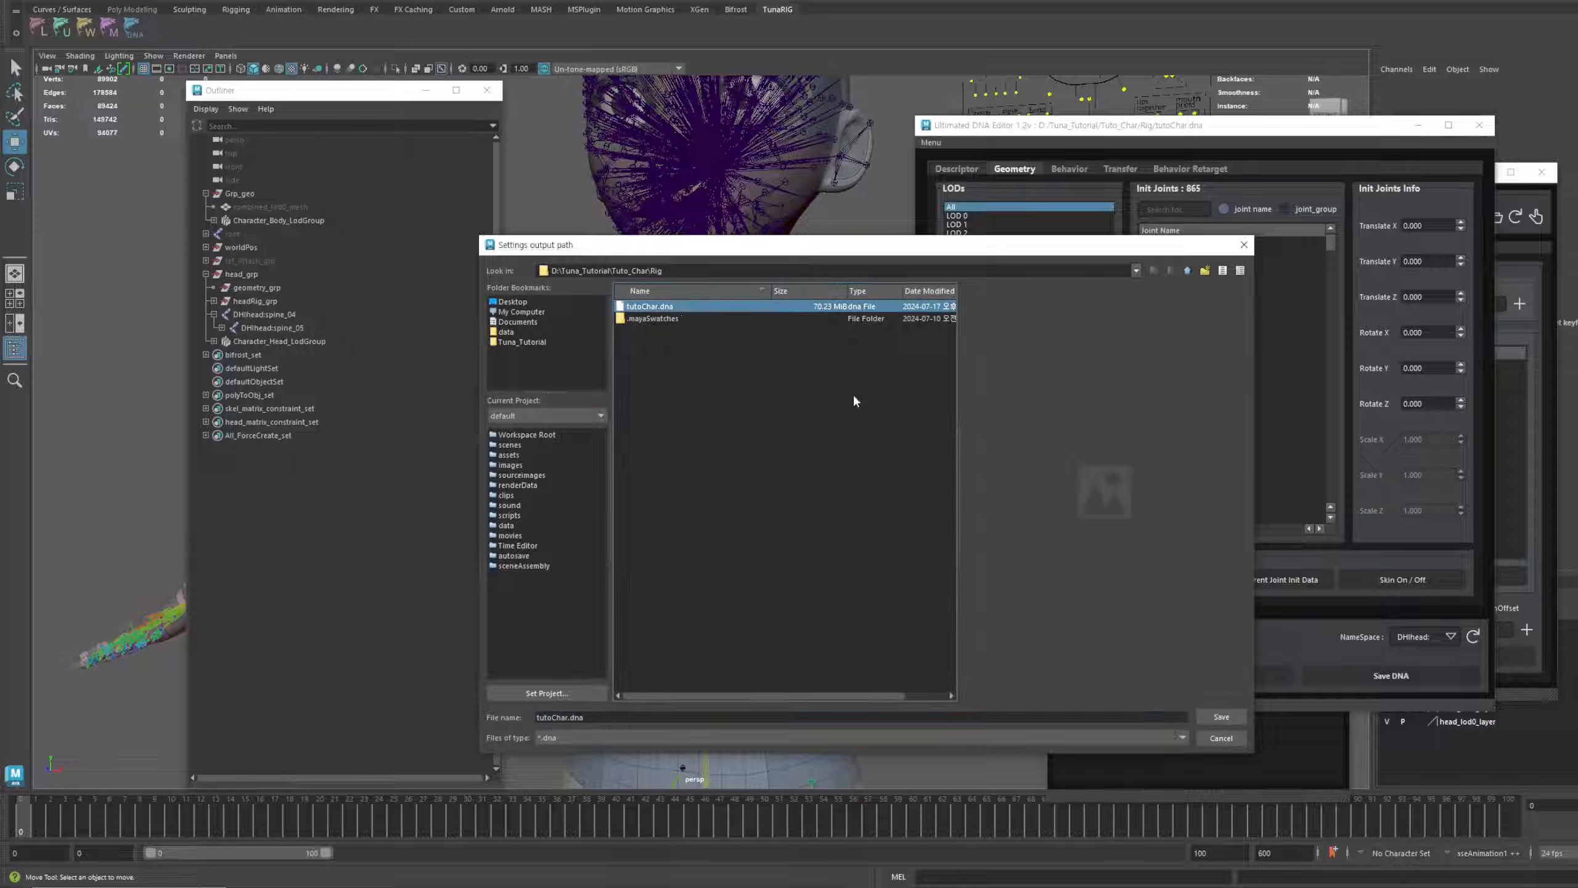
left_click(1240, 716)
left_click(856, 519)
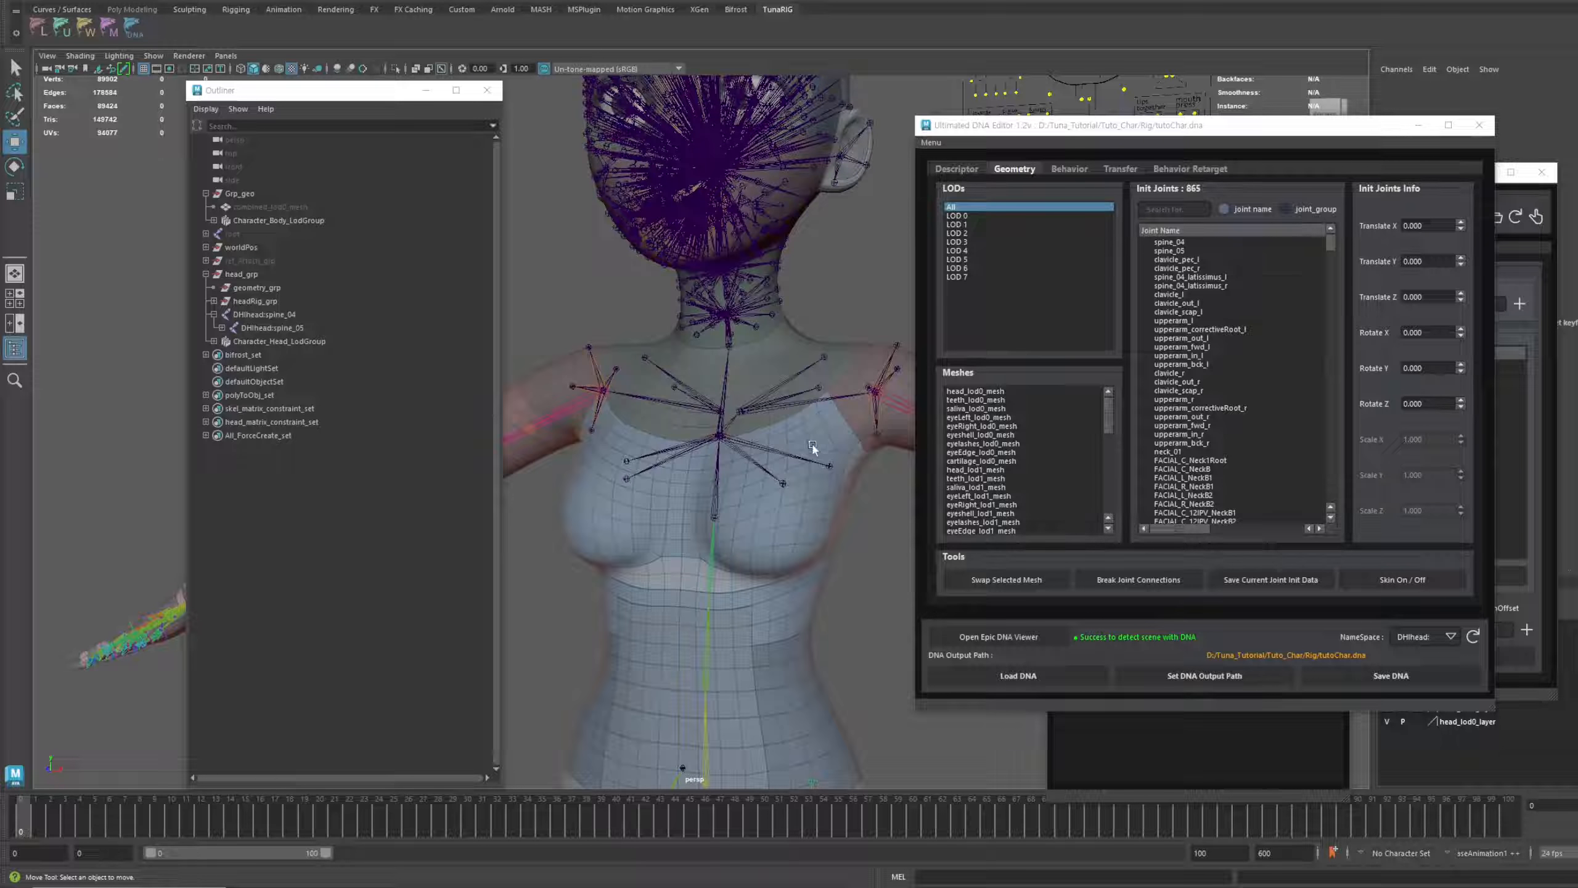
Break the joint connections for all LODs and save the current joint init data to the DNA, leaving out the meshes
left_click(1129, 580)
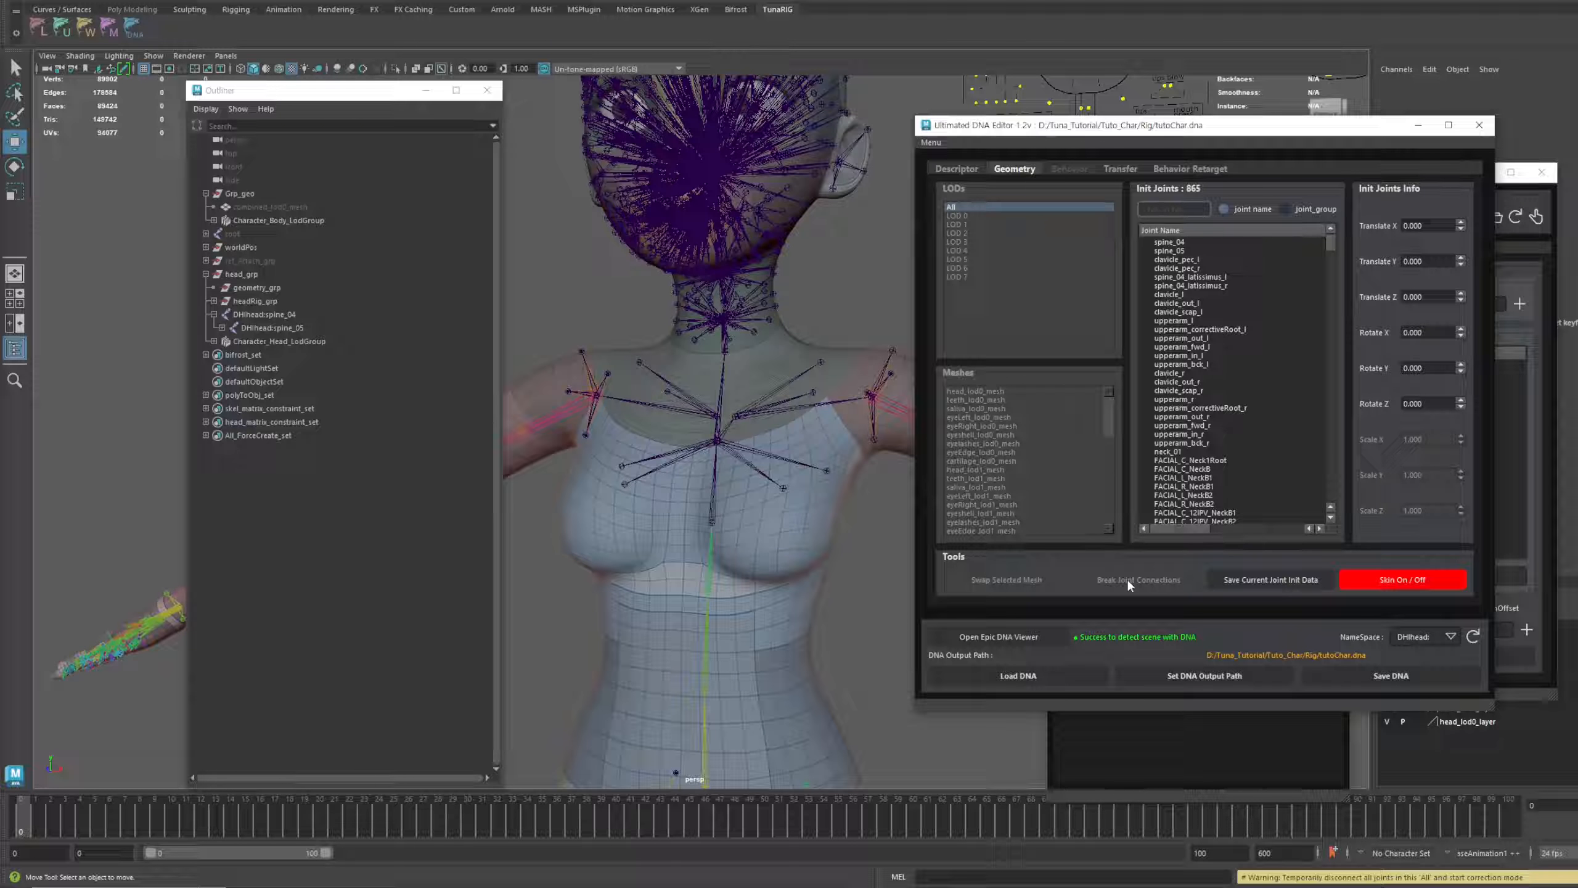
left_click(1260, 581)
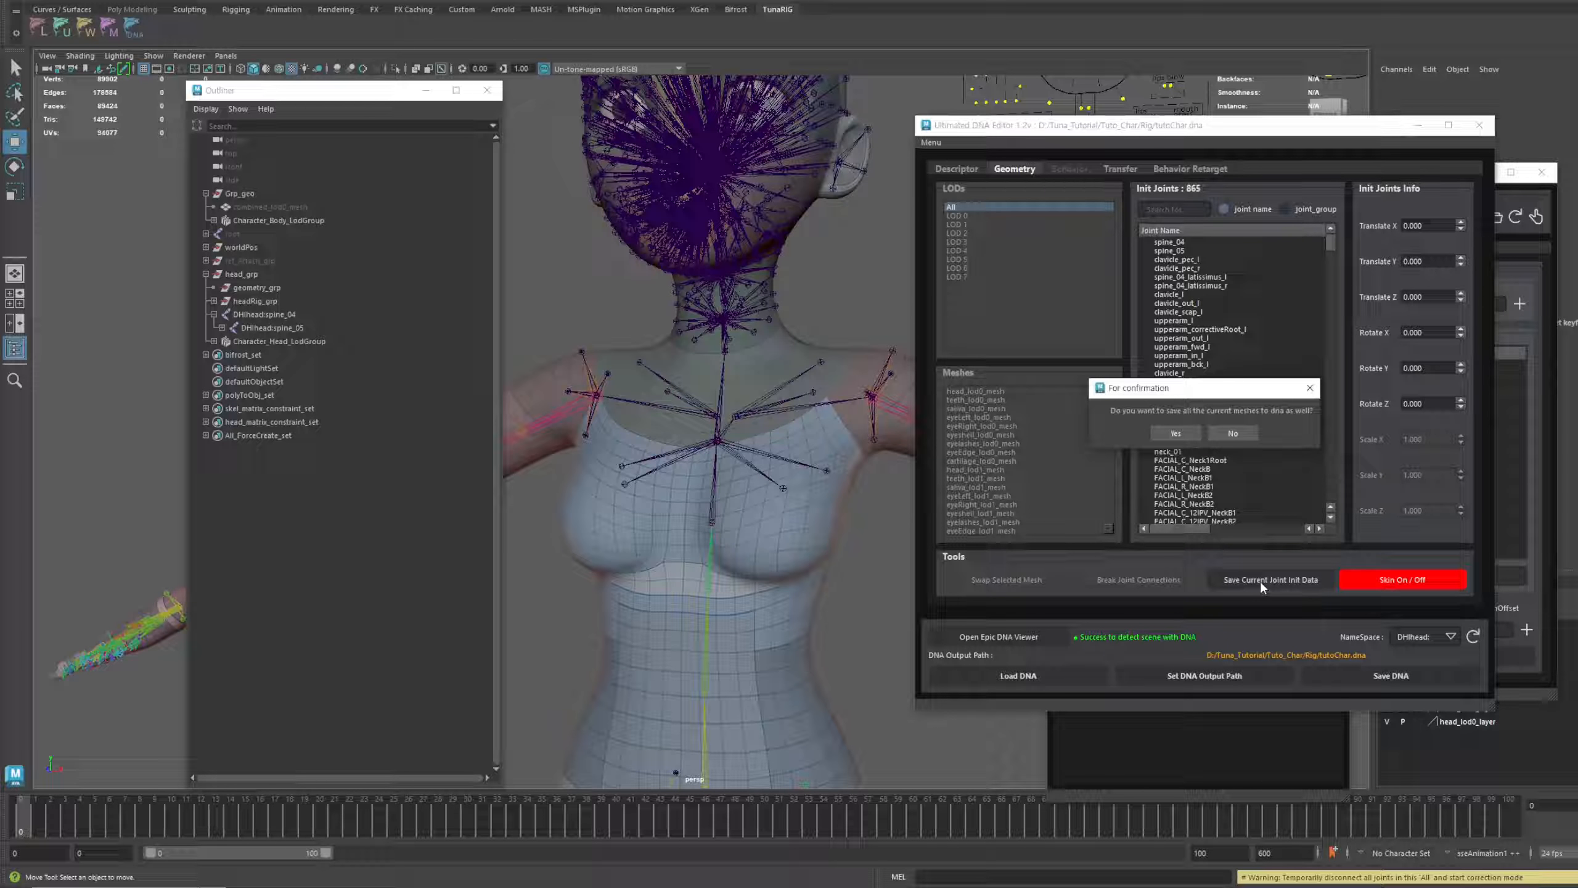
left_click(1237, 434)
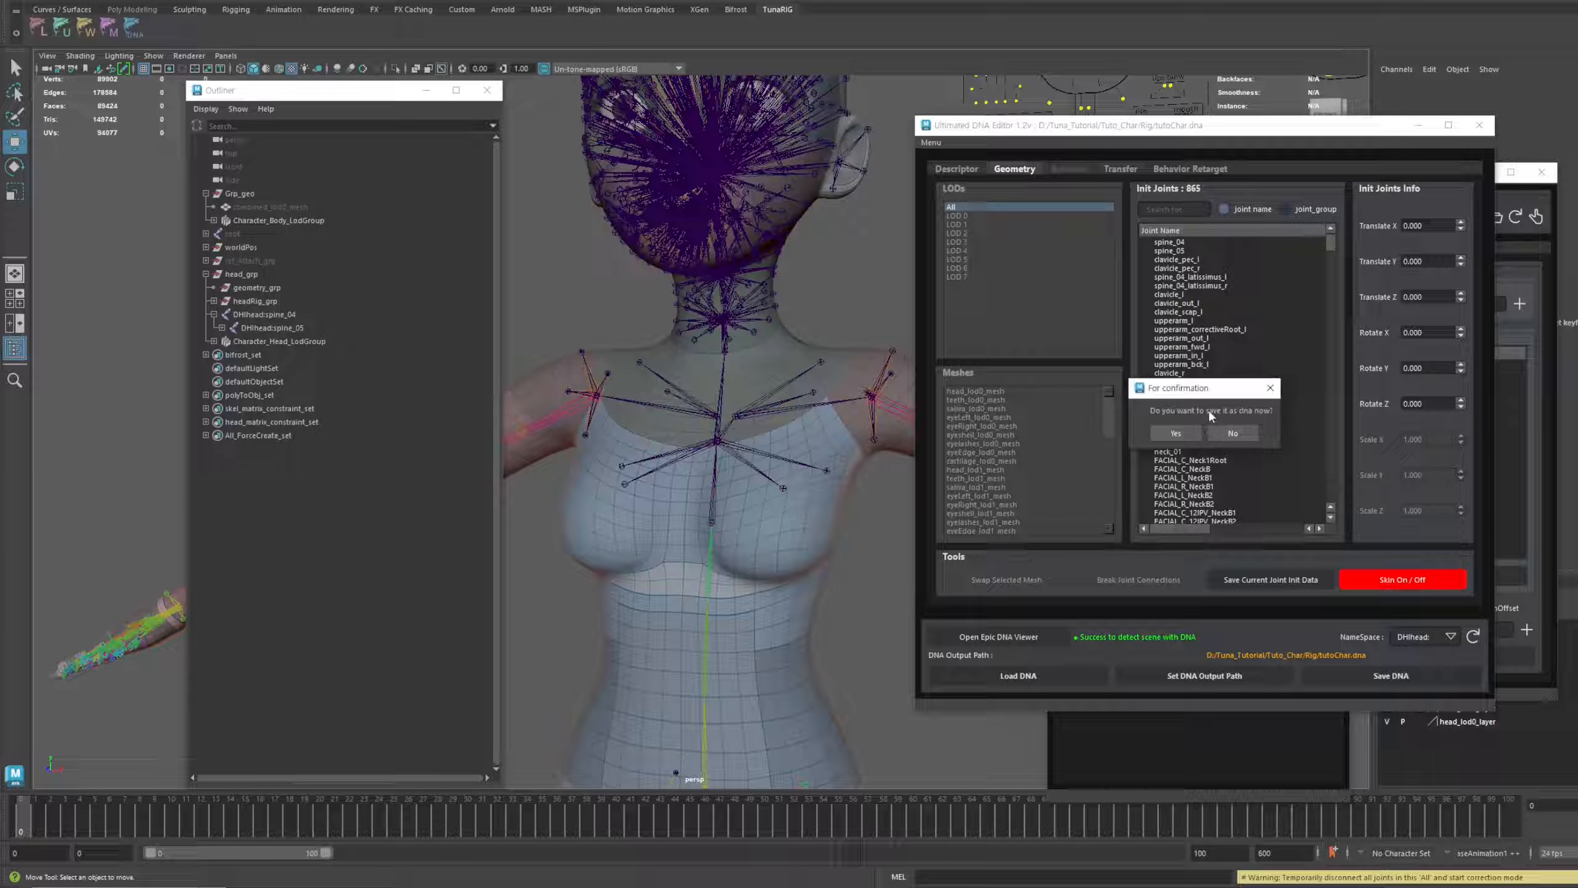
left_click(1191, 432)
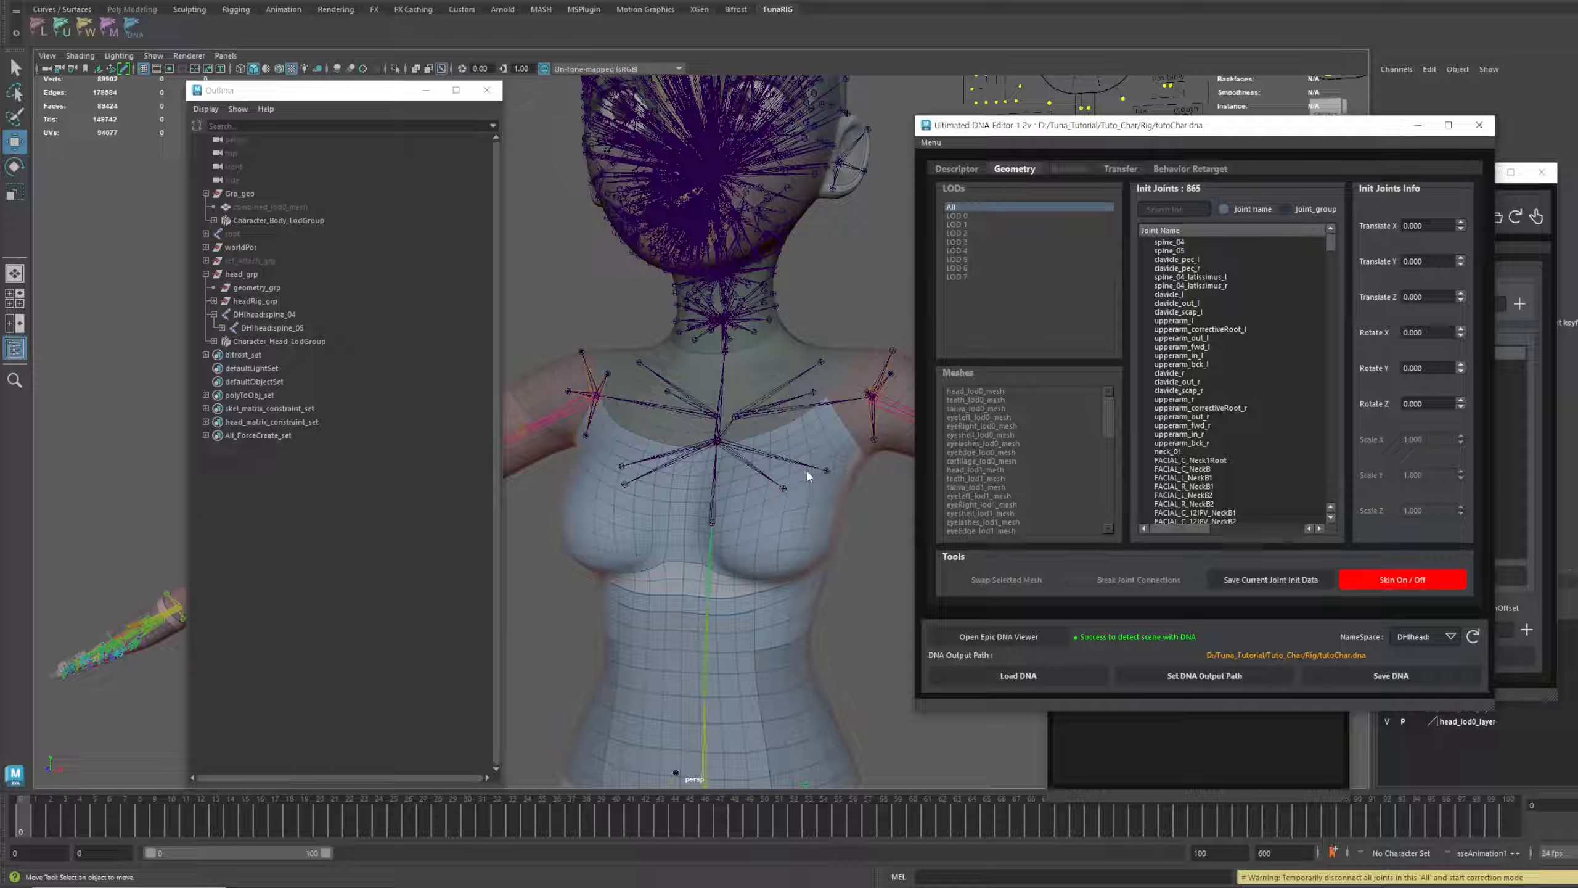
left_click(1202, 438)
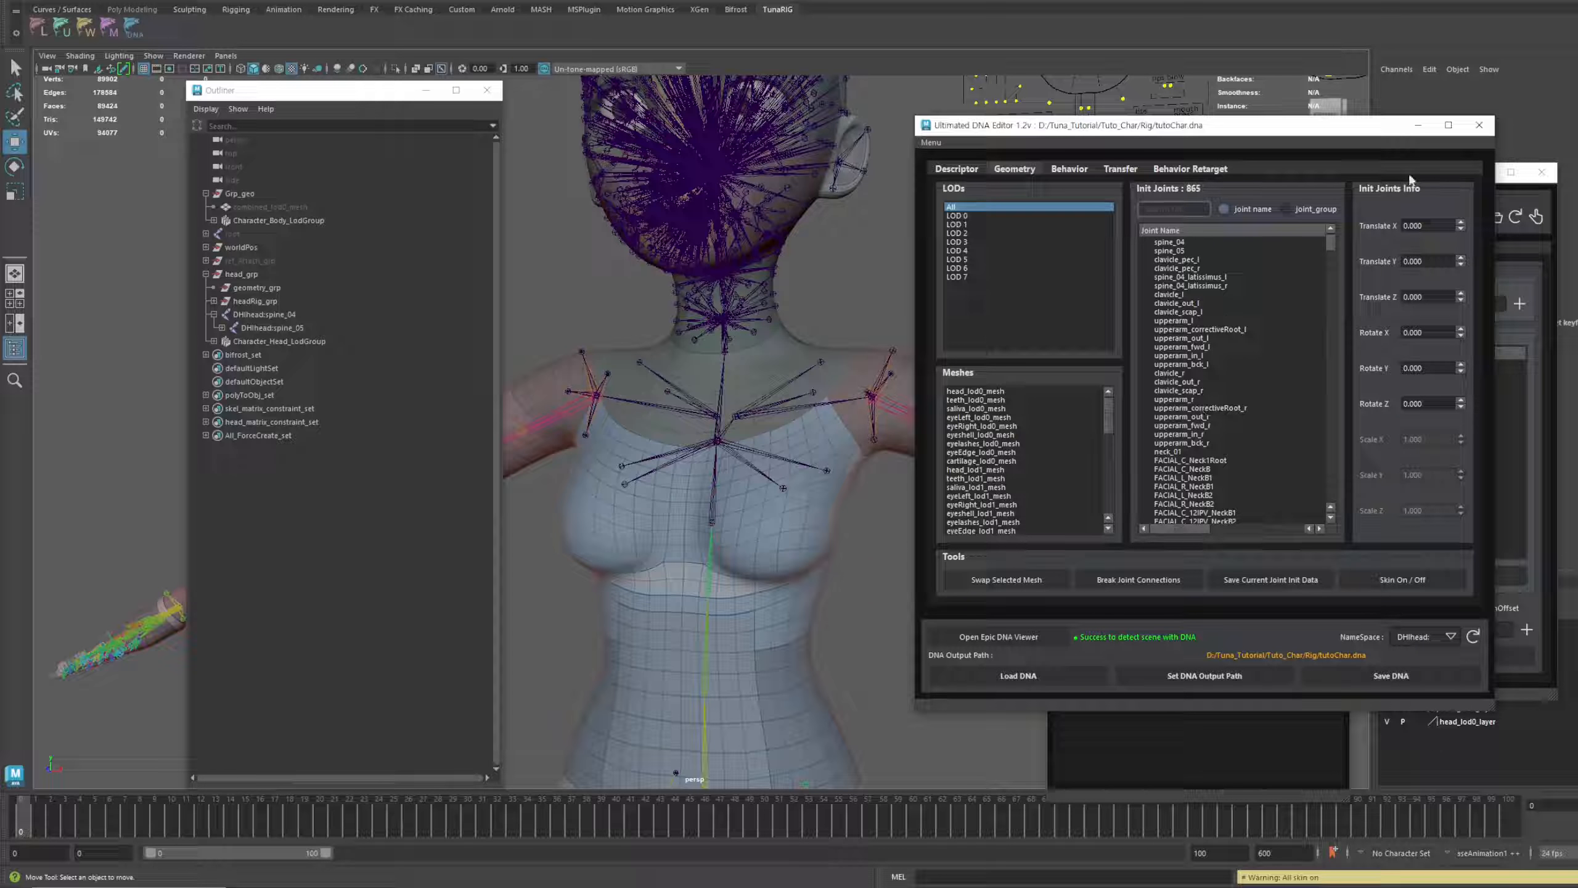
Close the DNA editor and delete the head namespace from the head joints with MetahumanSet
left_click(1478, 126)
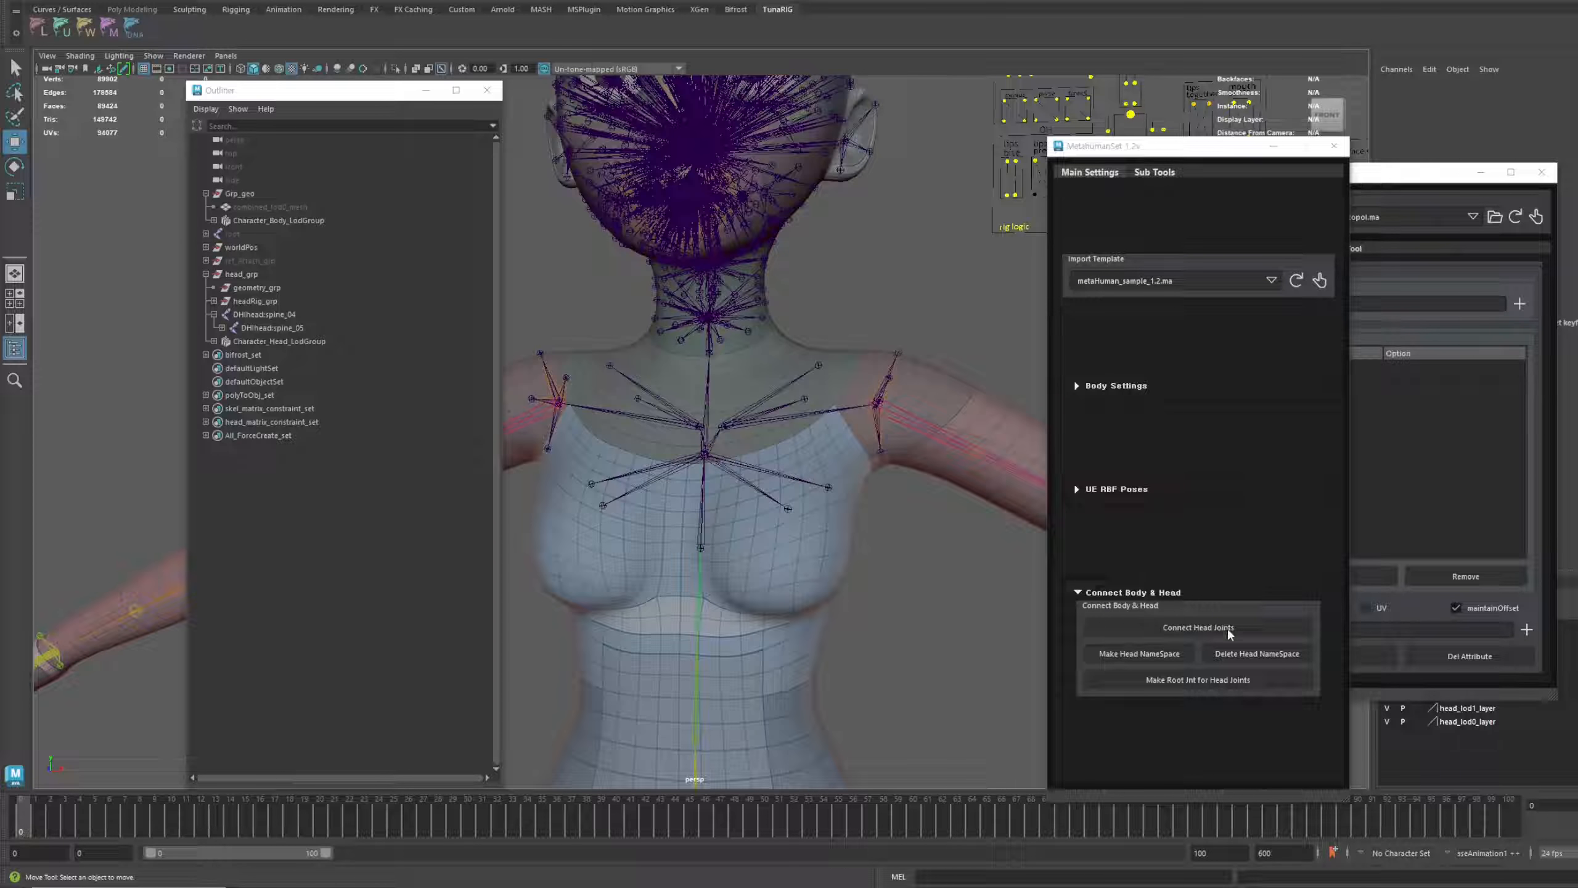
left_click(1249, 658)
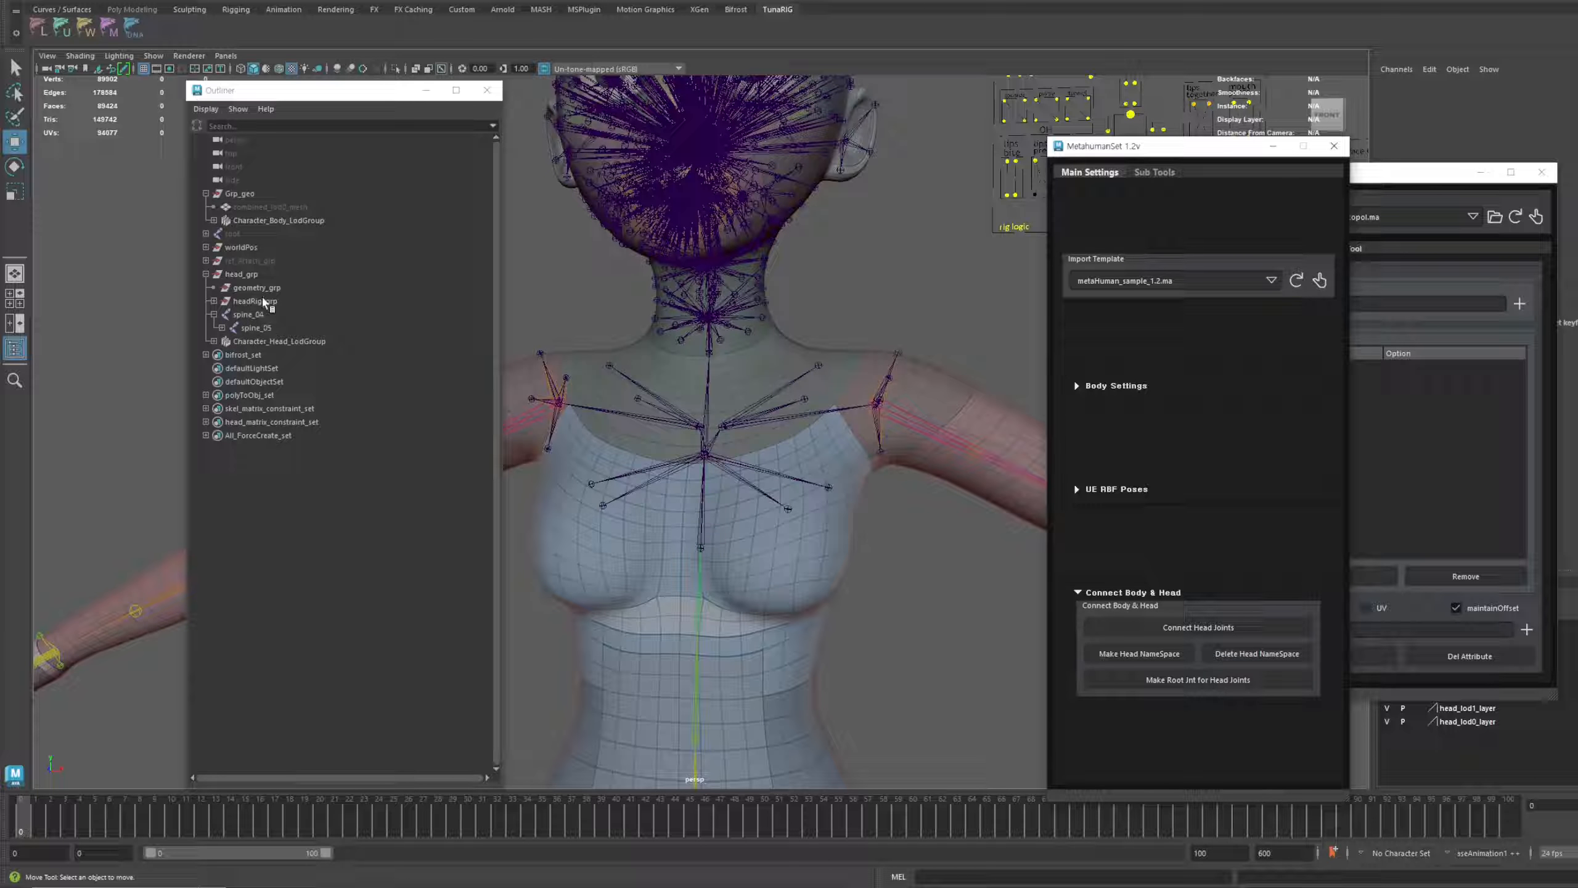
left_click_drag(1194, 148, 1214, 97)
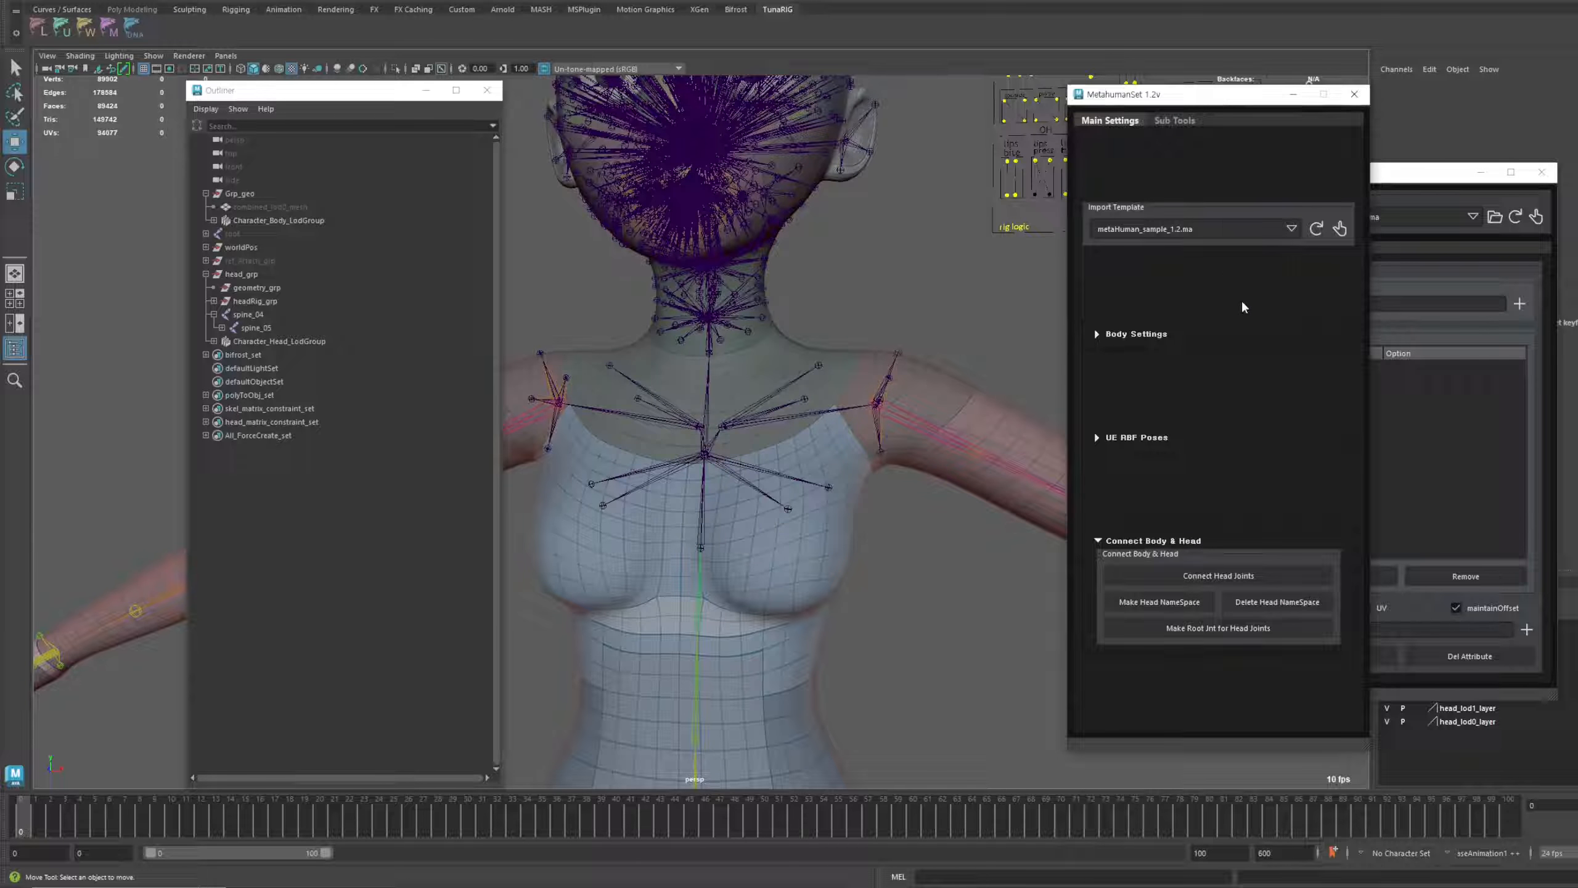
Isolate the spine_04 hierarchy under head_grp and examine where the head joint chain starts
left_click_drag(943, 383, 913, 343, "alt")
left_click(397, 314)
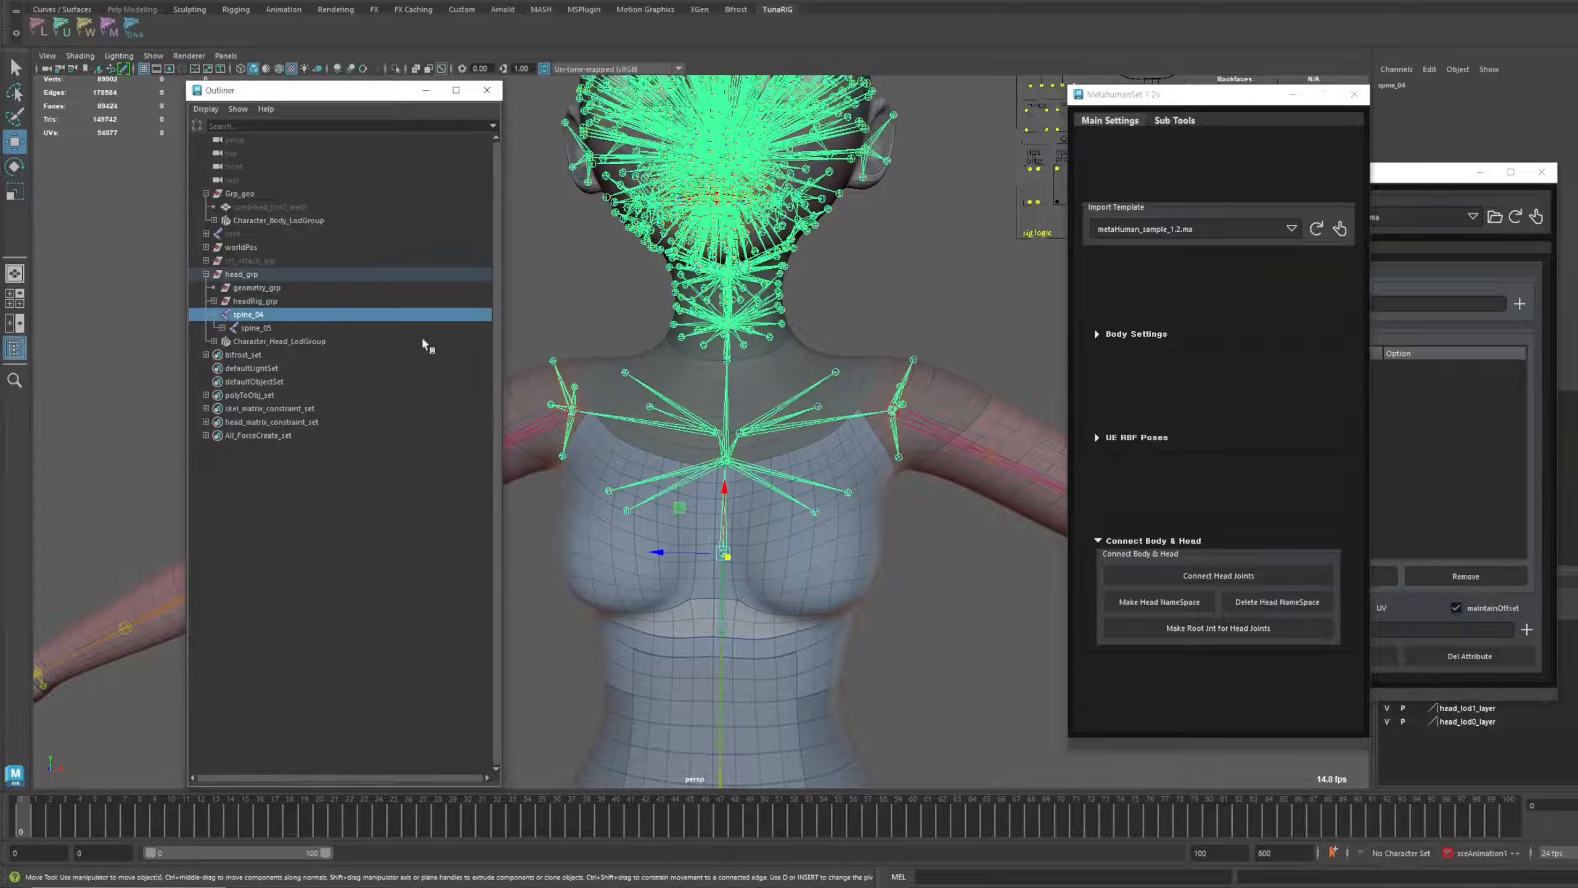
key("ctrl+1")
left_click(888, 372)
scroll(870, 410, "down", 3)
middle_click_drag(821, 536, 734, 362, "alt")
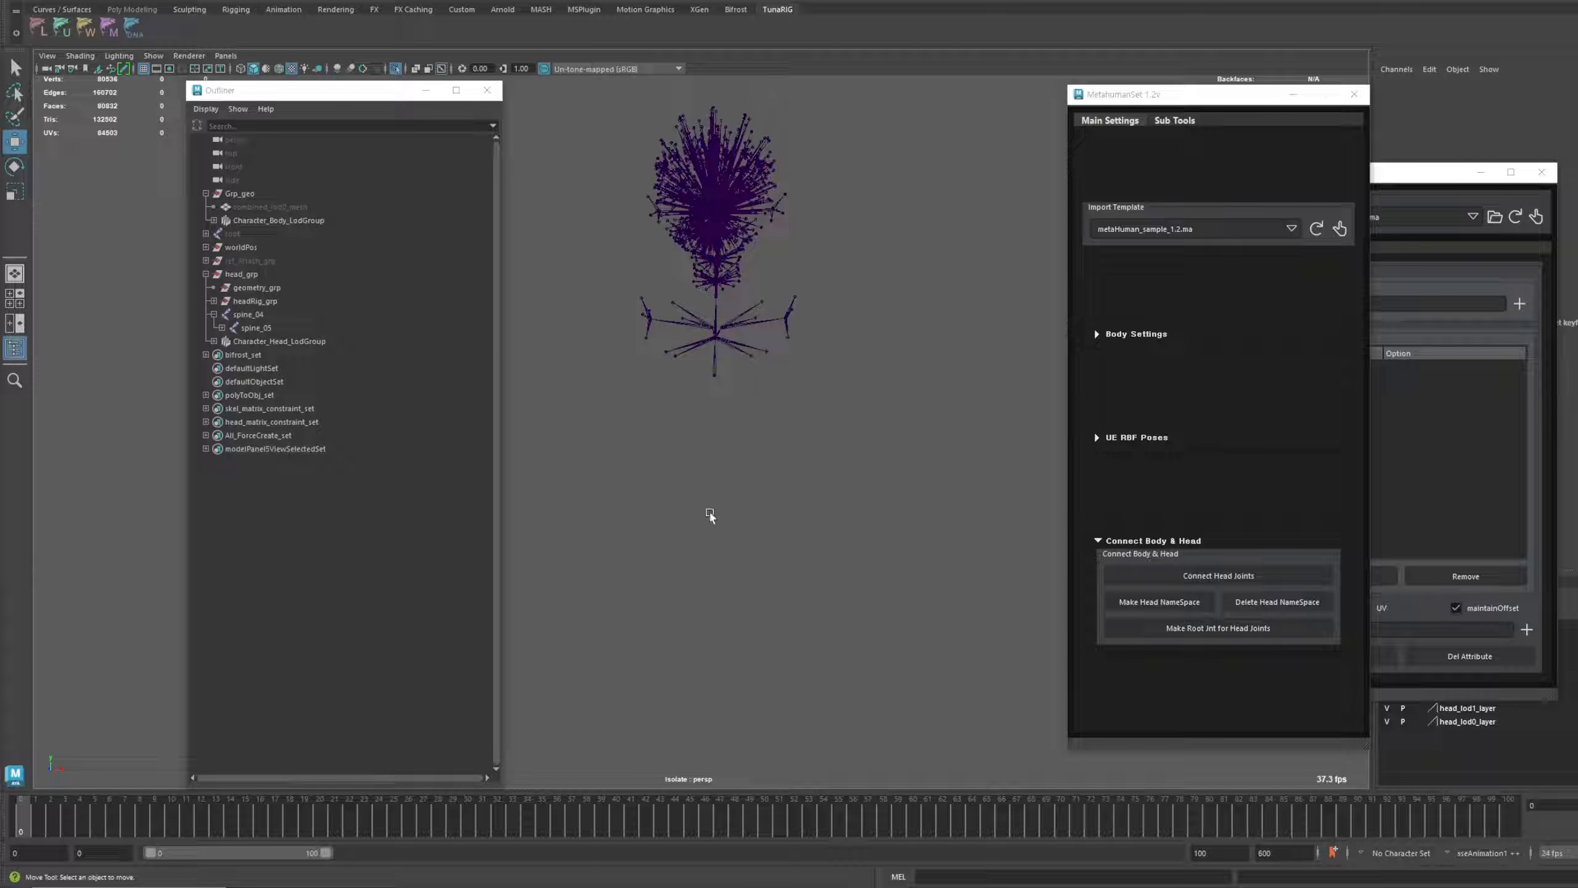
scroll(733, 603, "down", 2)
middle_click_drag(746, 655, 735, 449, "alt")
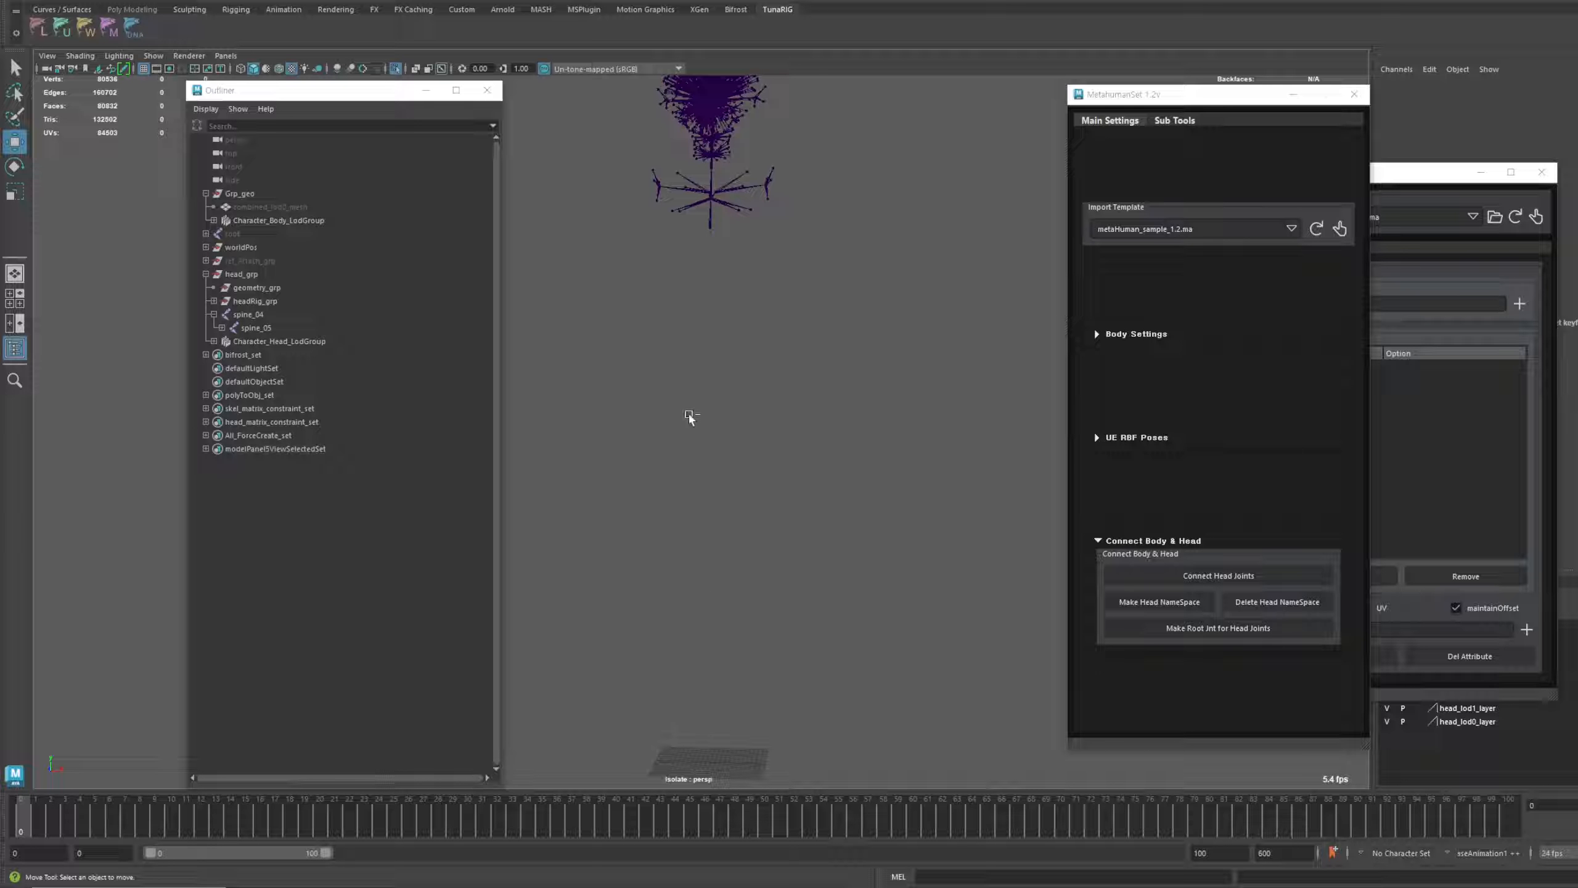
Show the hidden body root joint, inspect the isolated head joints again, and restore the full scene view
key("ctrl+1")
left_click(377, 234)
key("ctrl+1")
middle_click_drag(745, 281, 776, 369, "alt")
middle_click_drag(757, 725, 757, 646, "alt")
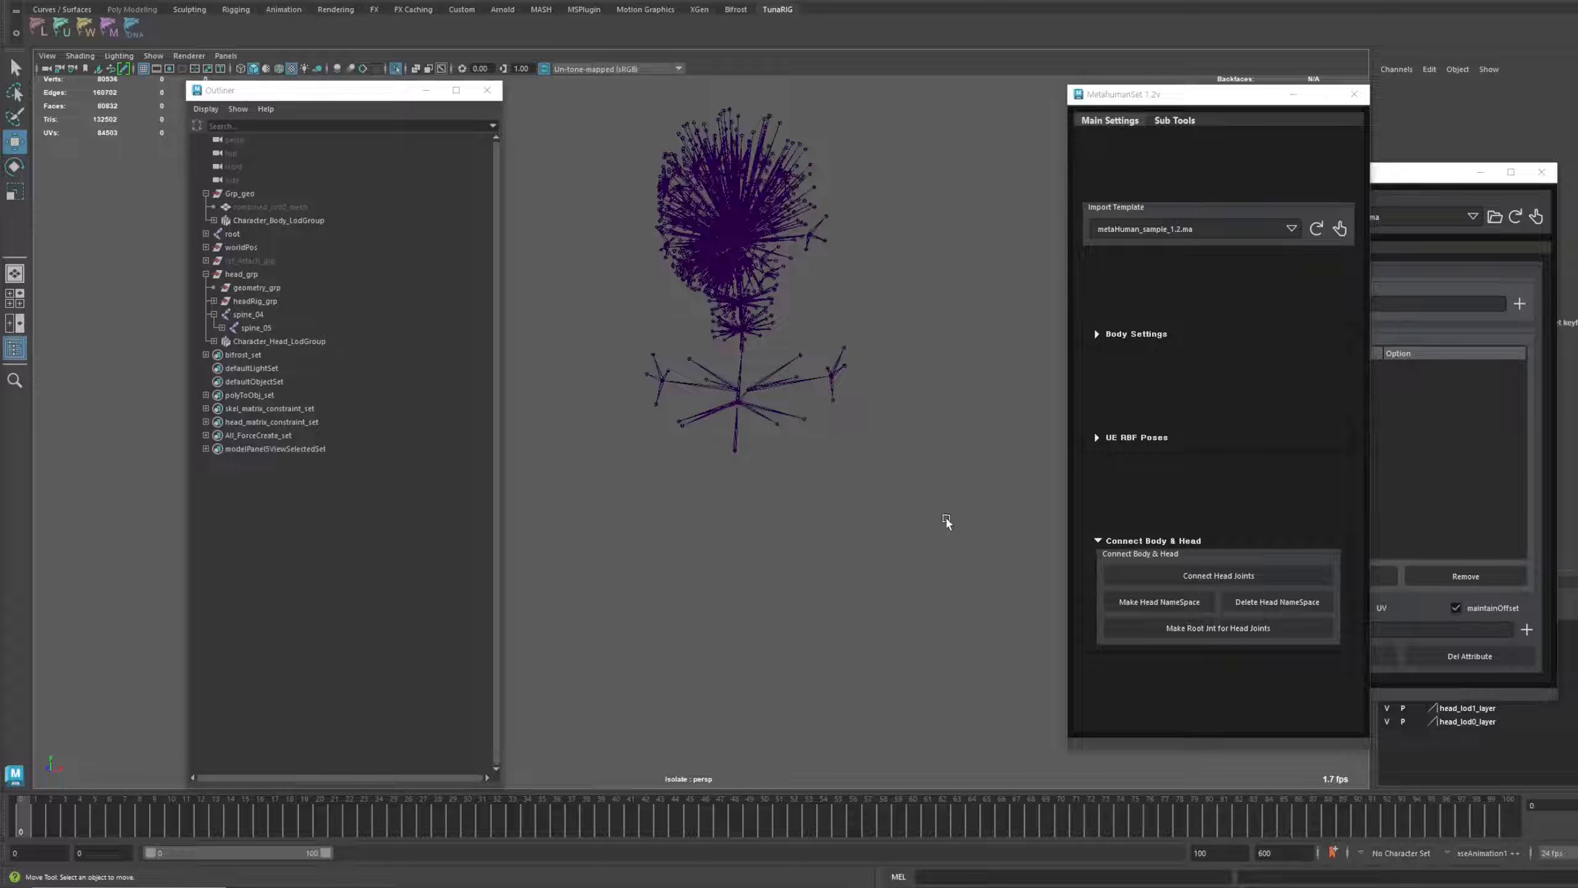
middle_click_drag(945, 522, 924, 467, "alt")
left_click_drag(924, 468, 892, 478, "alt")
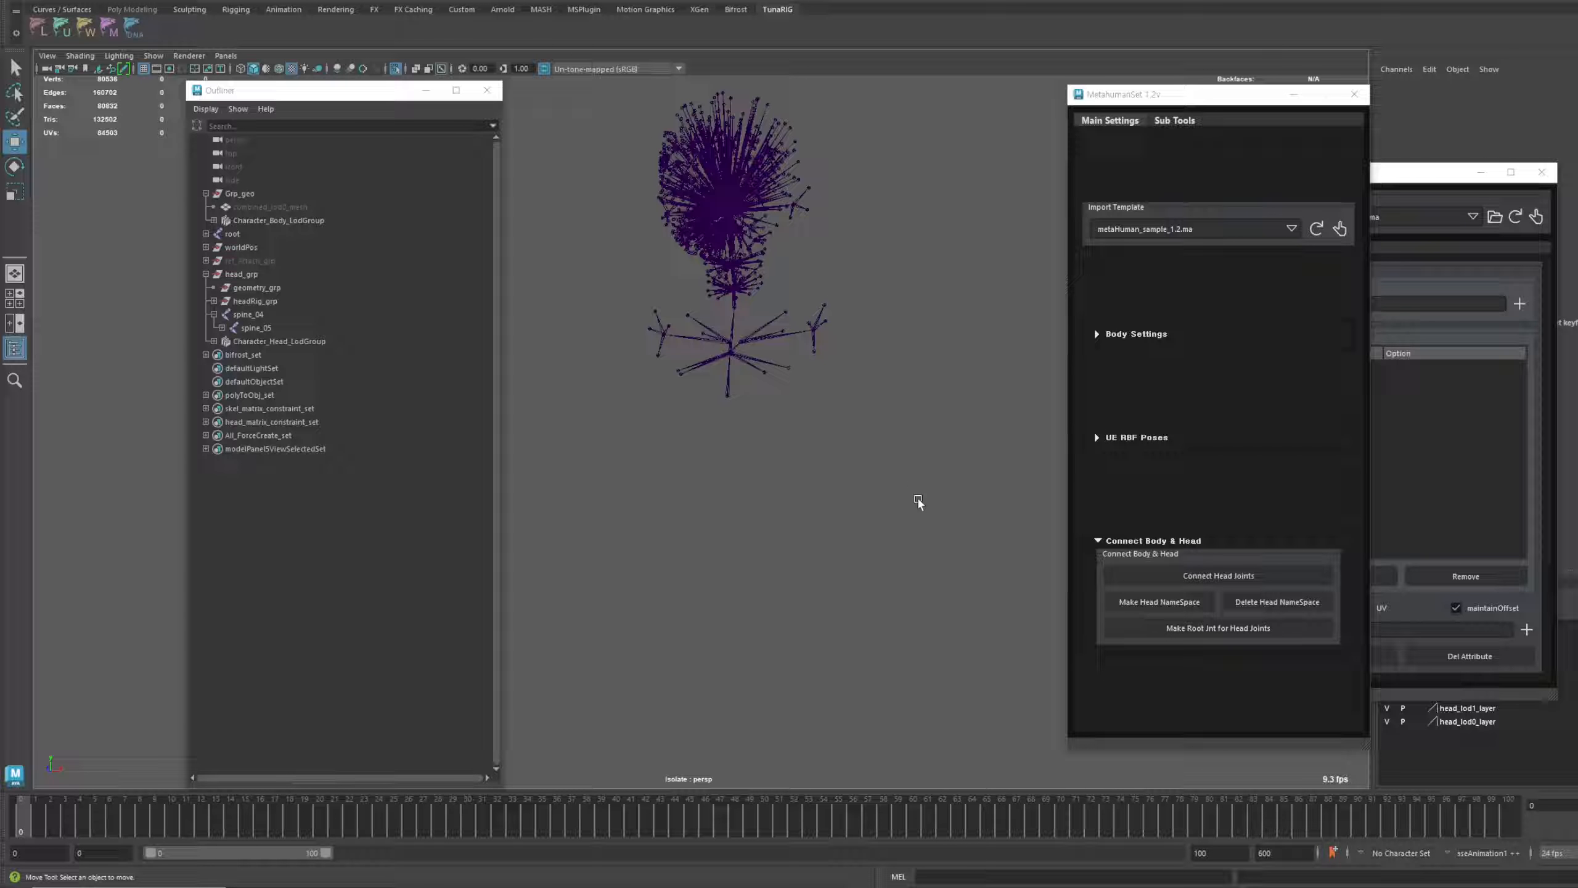
key("ctrl+1")
Add a root joint structure above the head joints with Make Root Jnt for Head Joints
left_click(1203, 627)
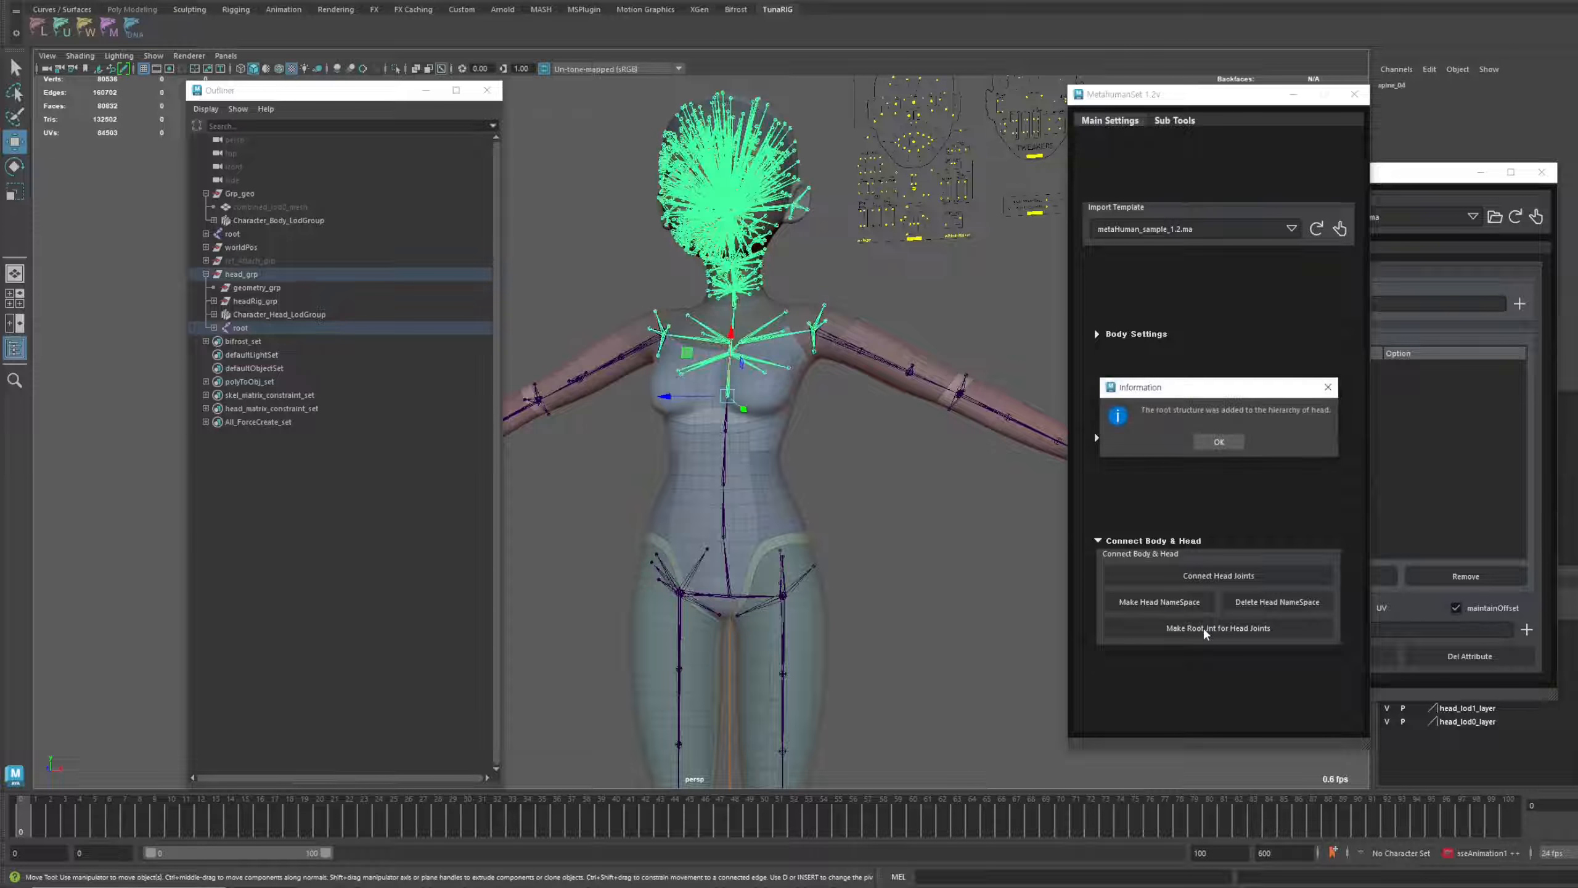
left_click(1219, 440)
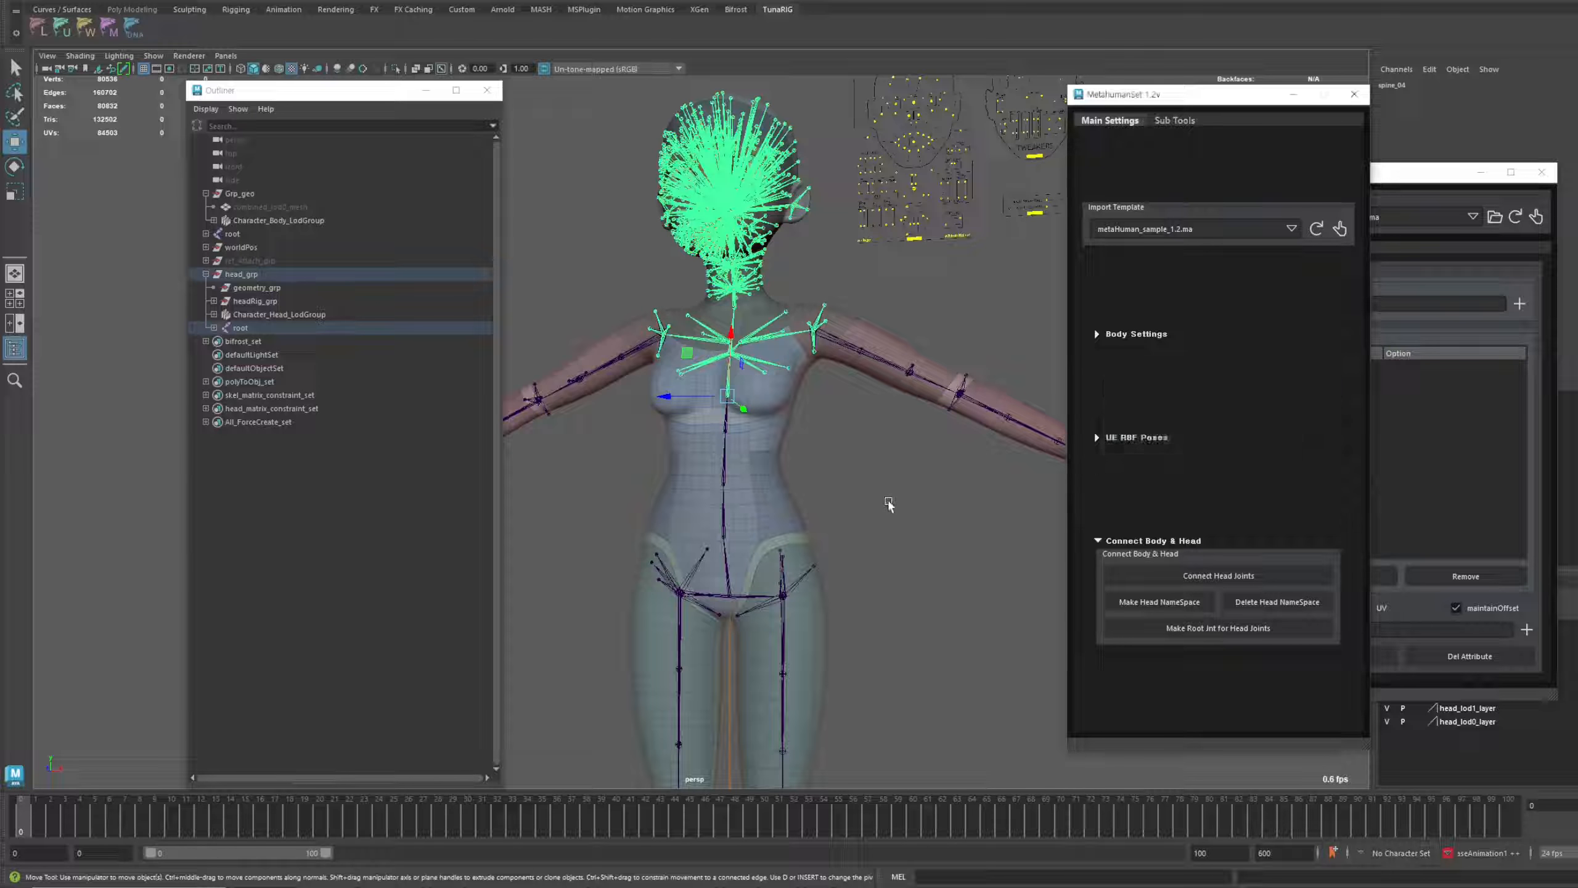
left_click(887, 500)
Isolate the new root joint under head_grp, examine its chain down to the ground, and leave isolation
left_click(241, 328)
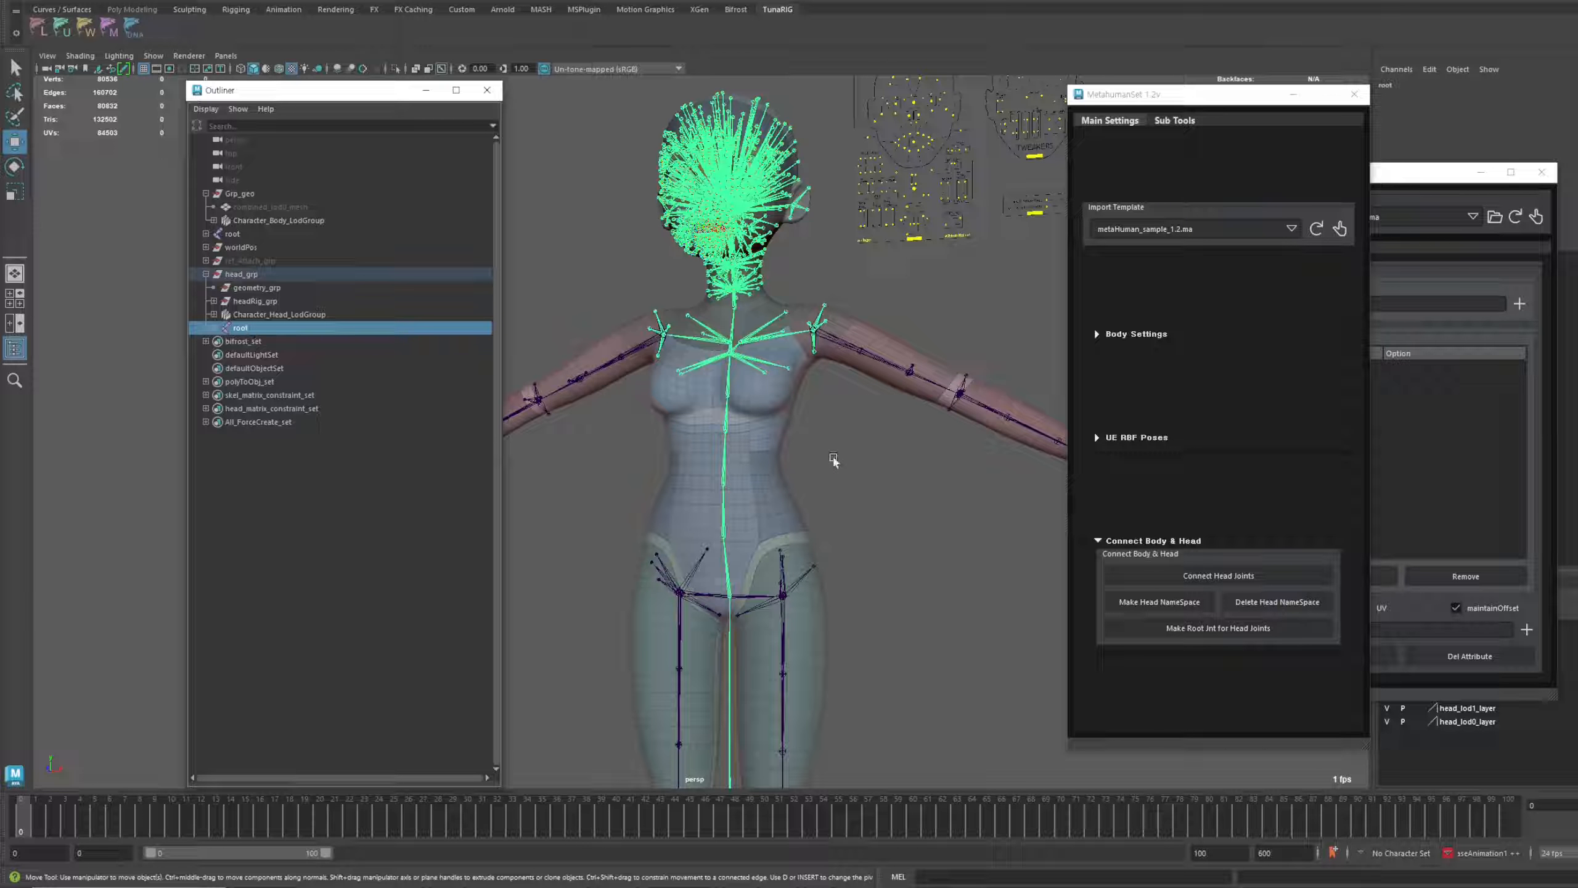
key("ctrl+1")
key("f")
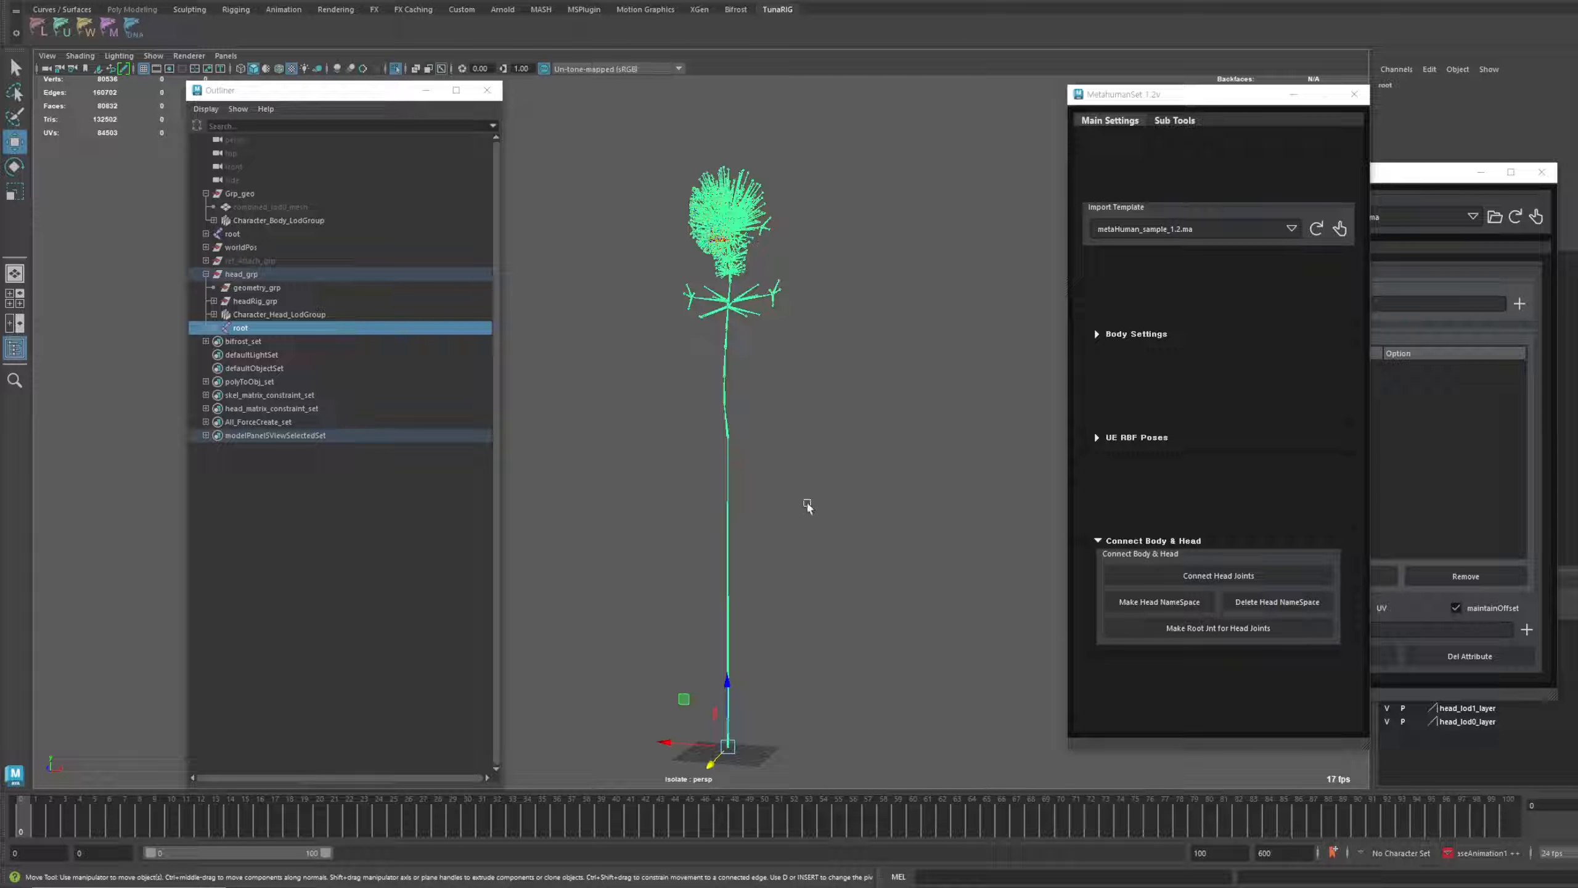
left_click(817, 448)
scroll(820, 449, "up", 5)
key("ctrl+1")
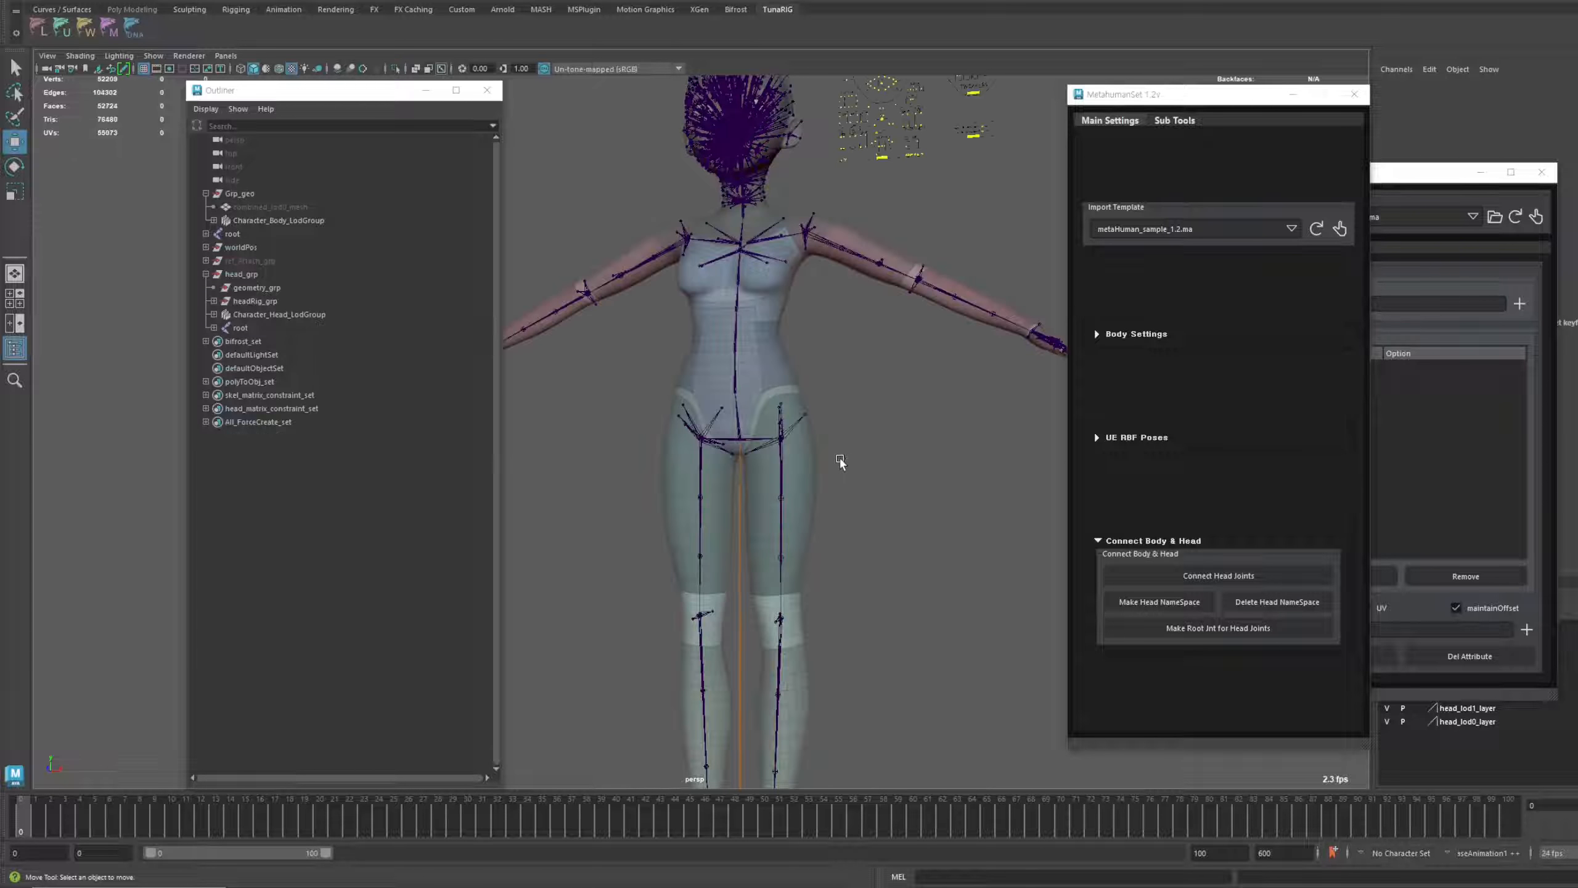
Test-rotate a spine joint of the Skeletons group to check that the head follows, and undo the rotation
middle_click_drag(832, 411, 811, 475, "alt")
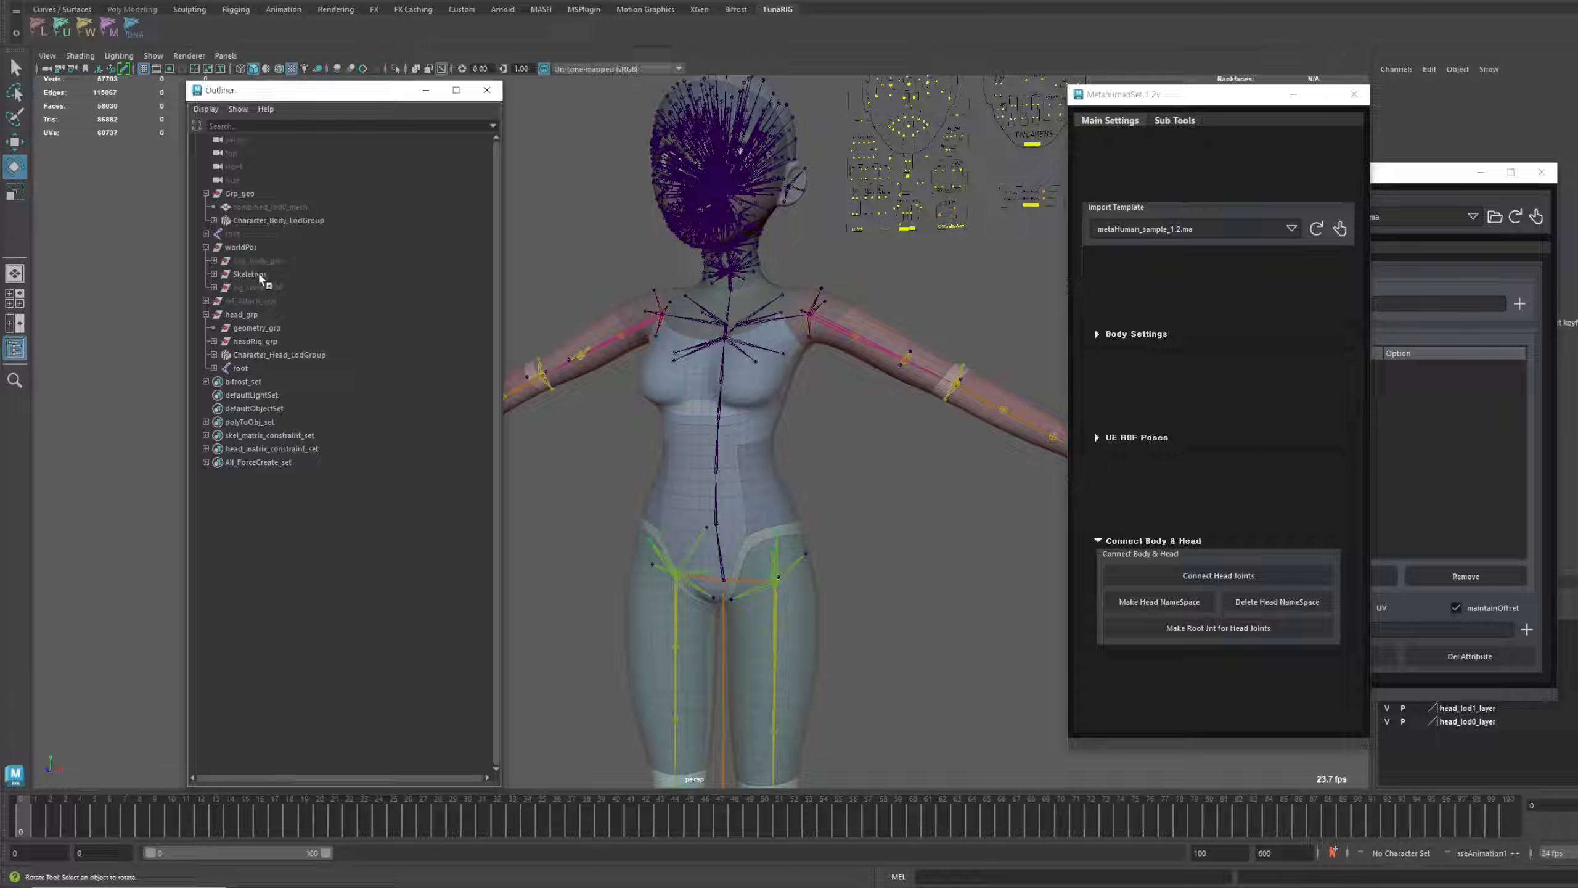
left_click(259, 274)
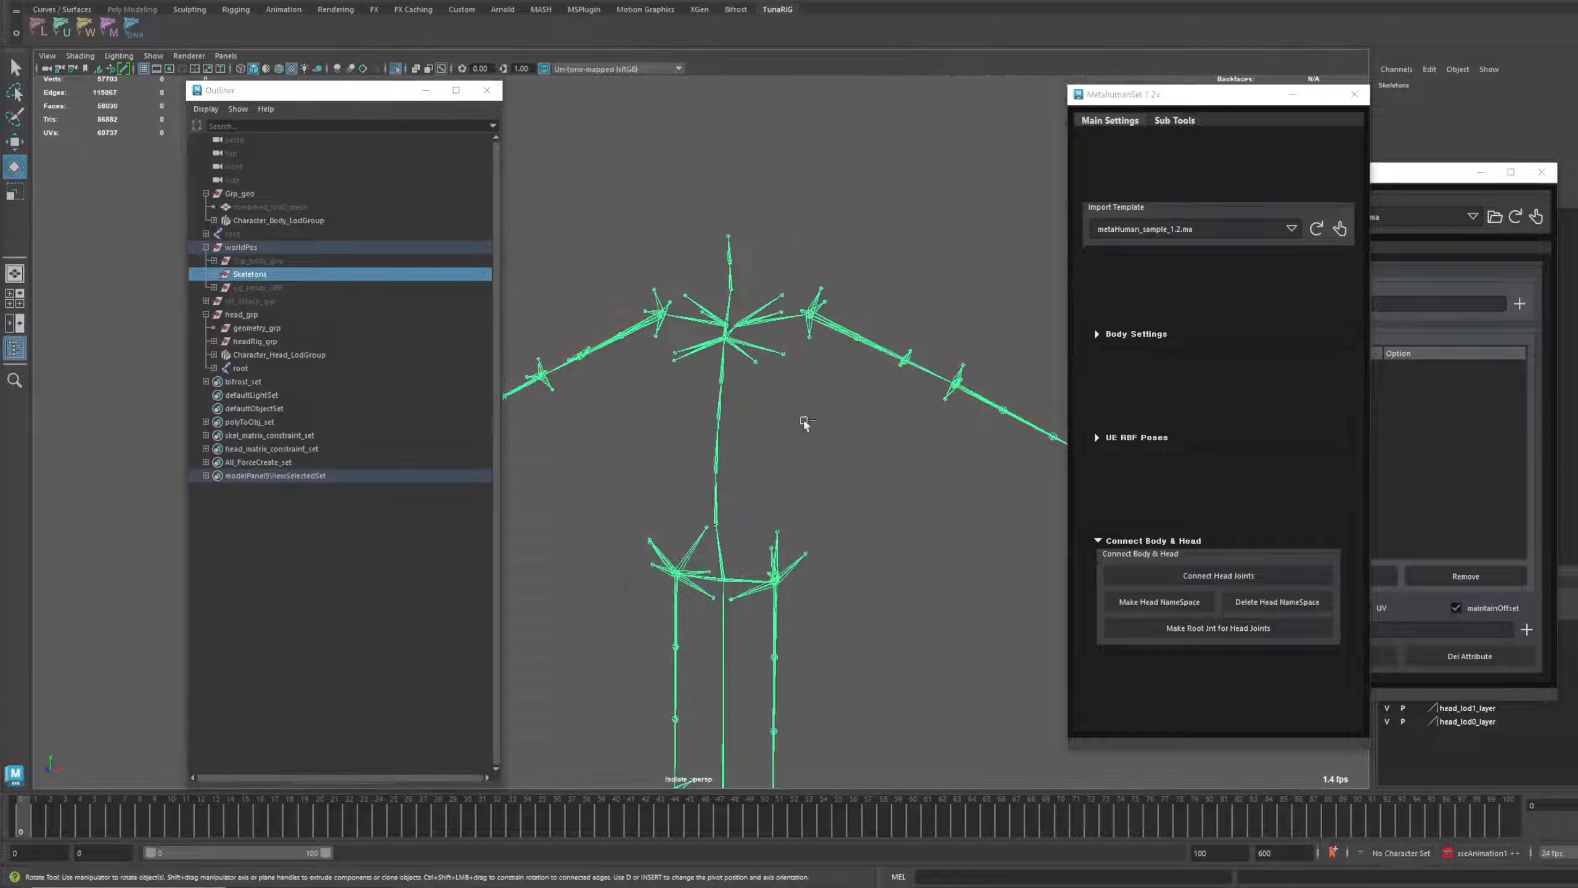
left_click(719, 452)
mouse_move(769, 446)
left_mouse_down()
mouse_move(735, 429)
mouse_move(743, 450)
left_mouse_up()
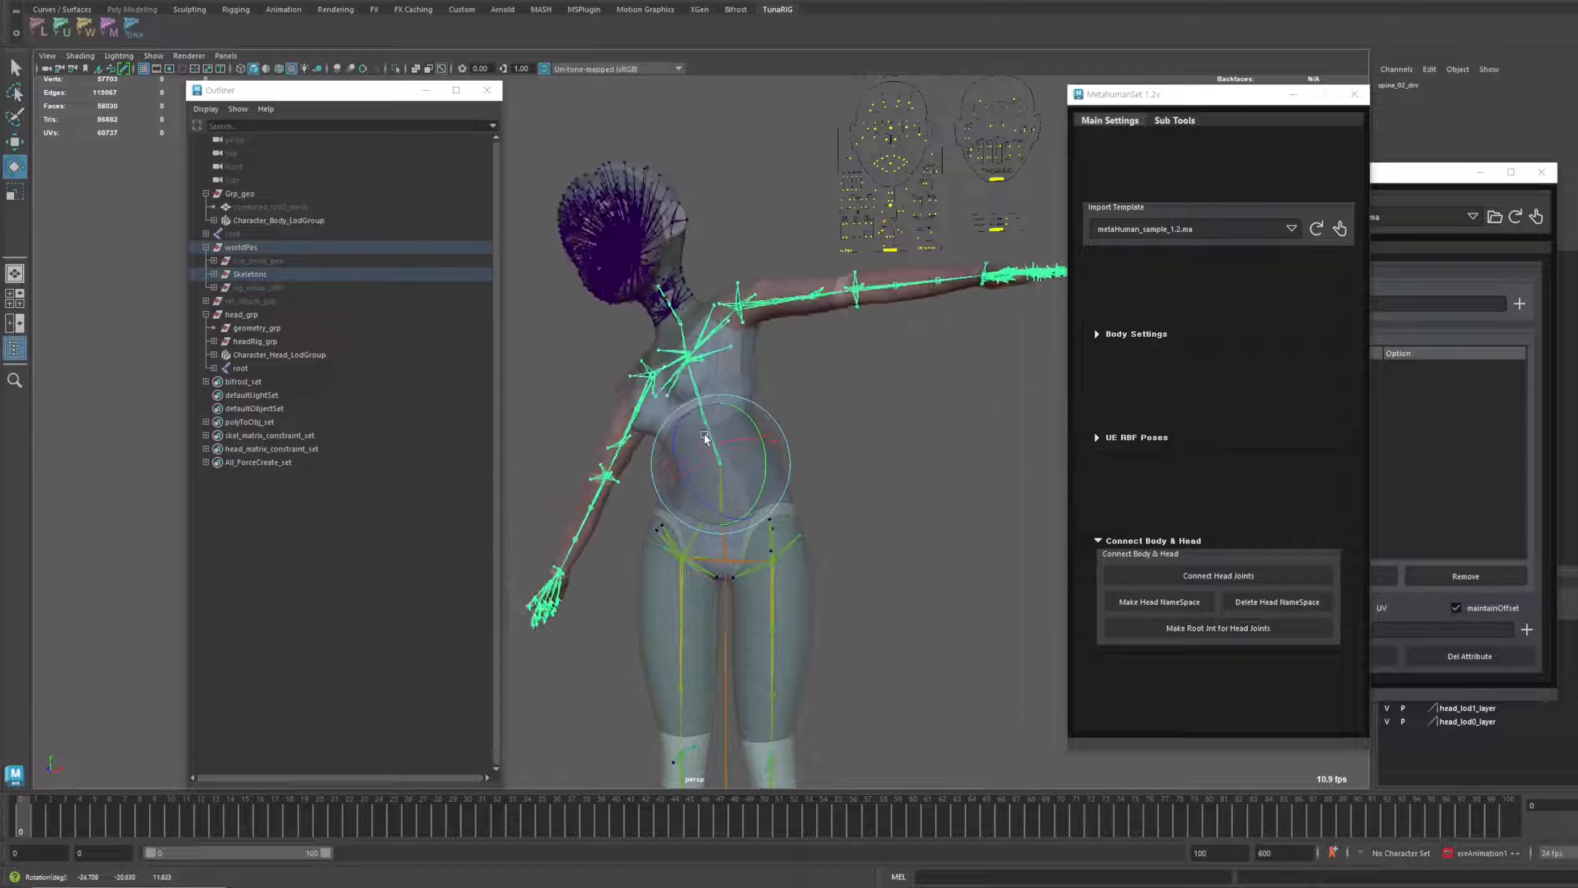
key("ctrl+z")
Select the Skeletons group and try rotating the whole body skeleton
left_click(295, 274)
scroll(810, 488, "down", 2)
scroll(809, 489, "down", 2)
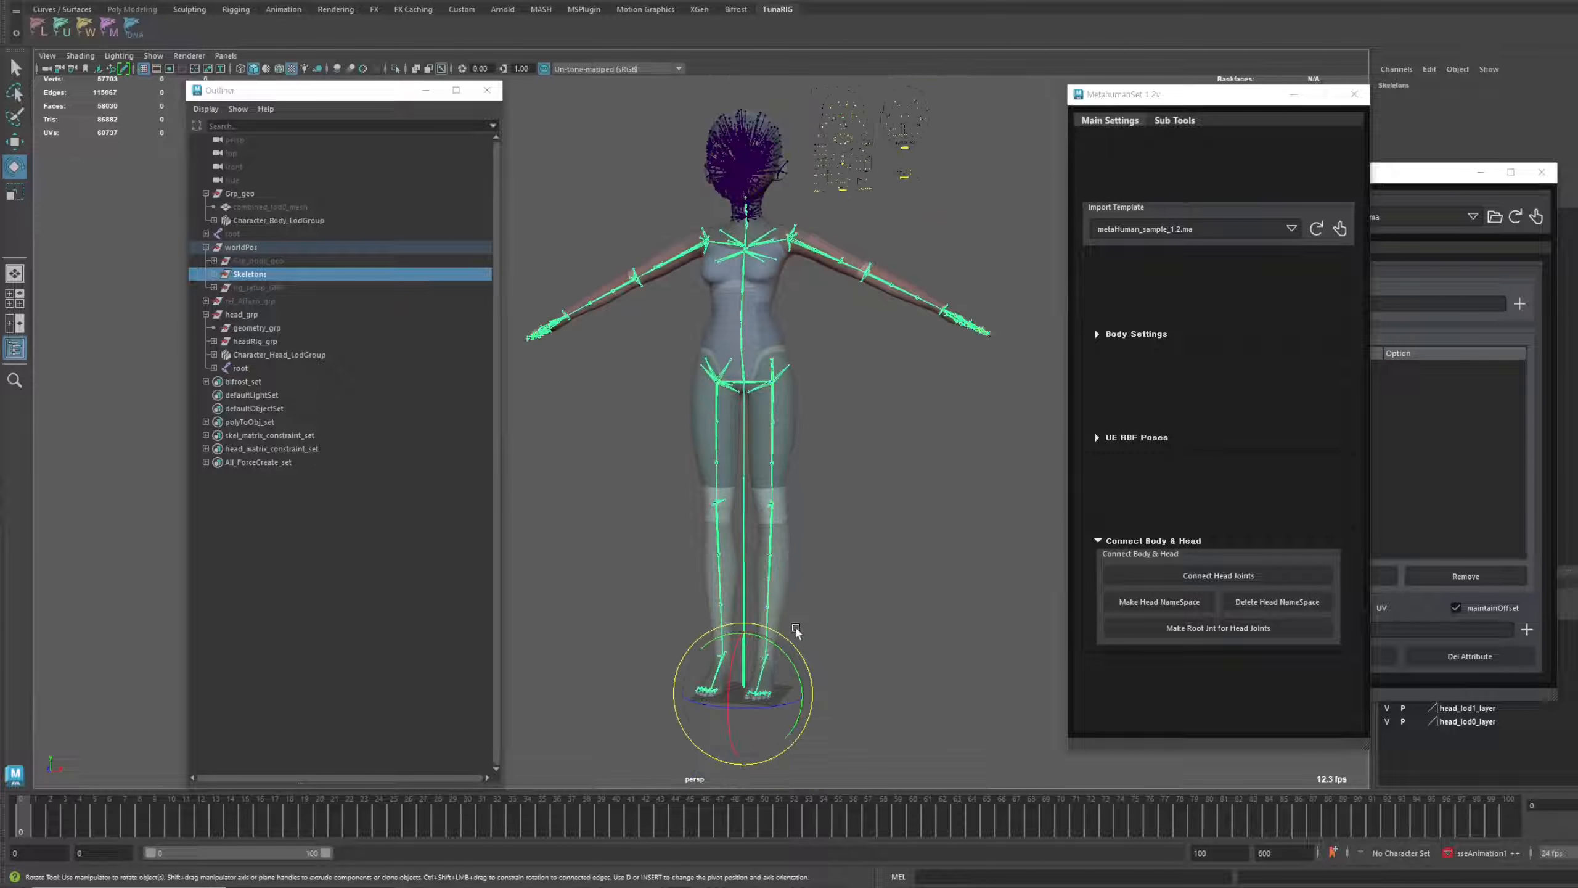
left_click_drag(771, 650, 789, 686)
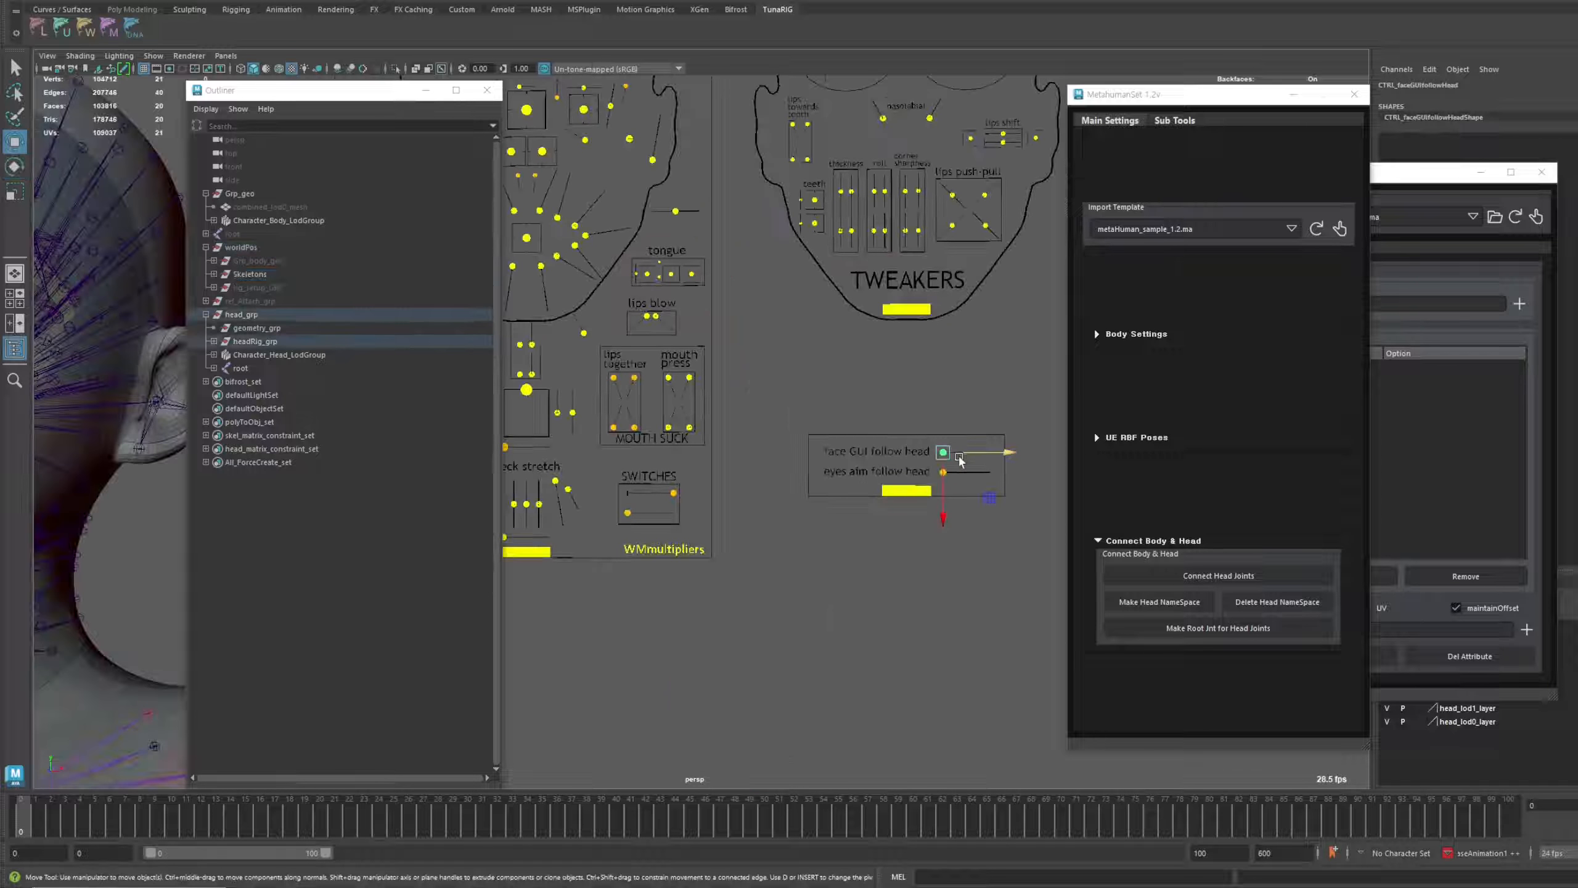
Switch on the "face GUI follow head" control of the facial board
scroll(991, 451, "up", 3)
scroll(975, 468, "down", 2)
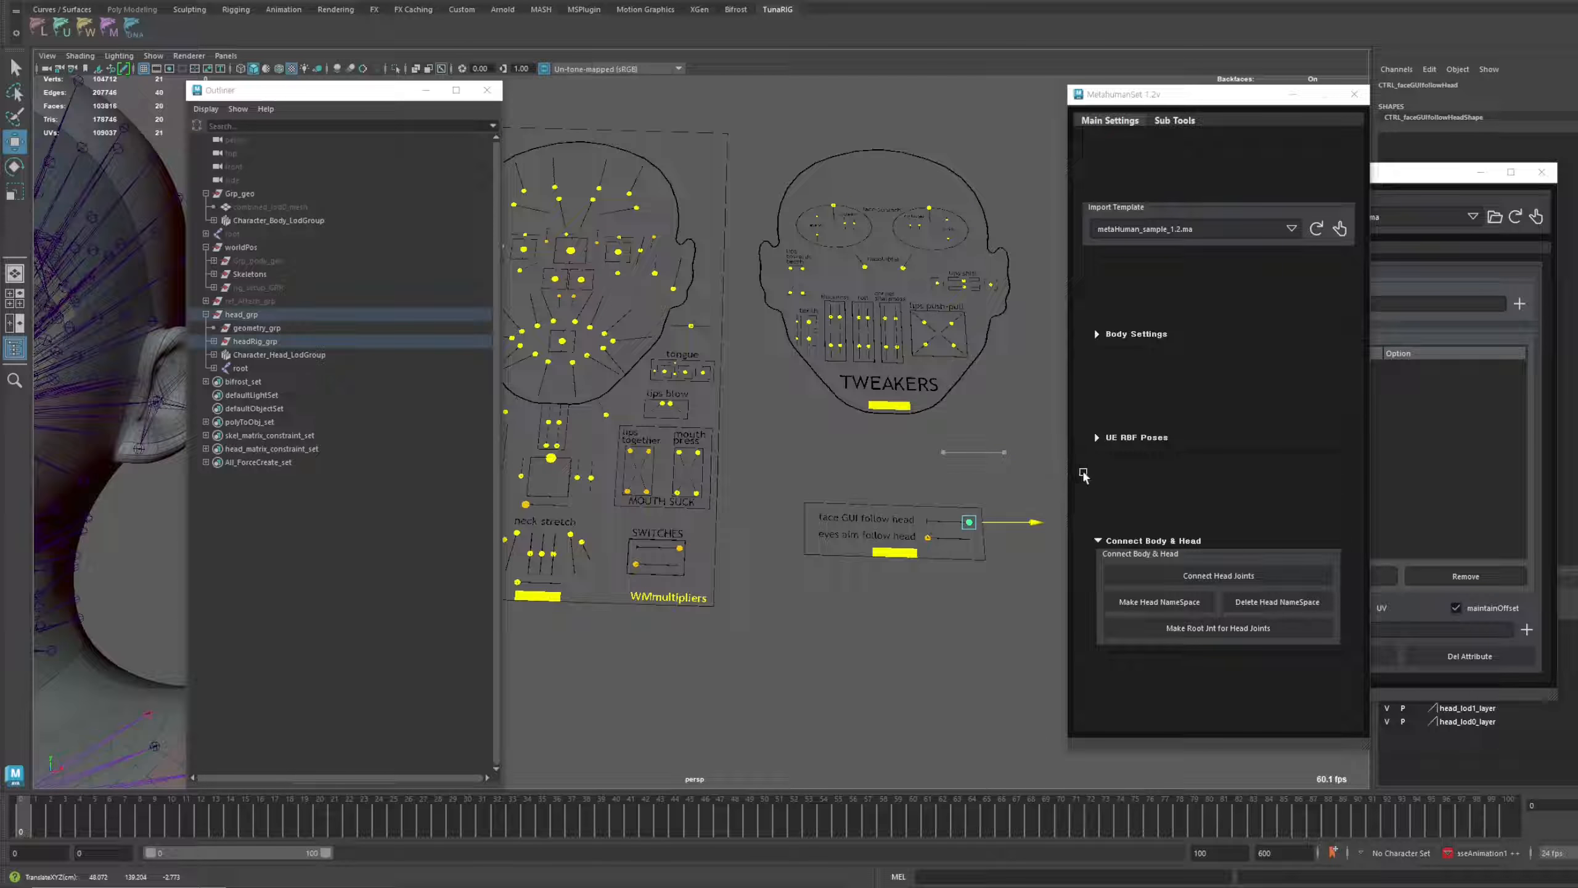
scroll(908, 582, "down", 6)
middle_click_drag(752, 536, 873, 515, "alt")
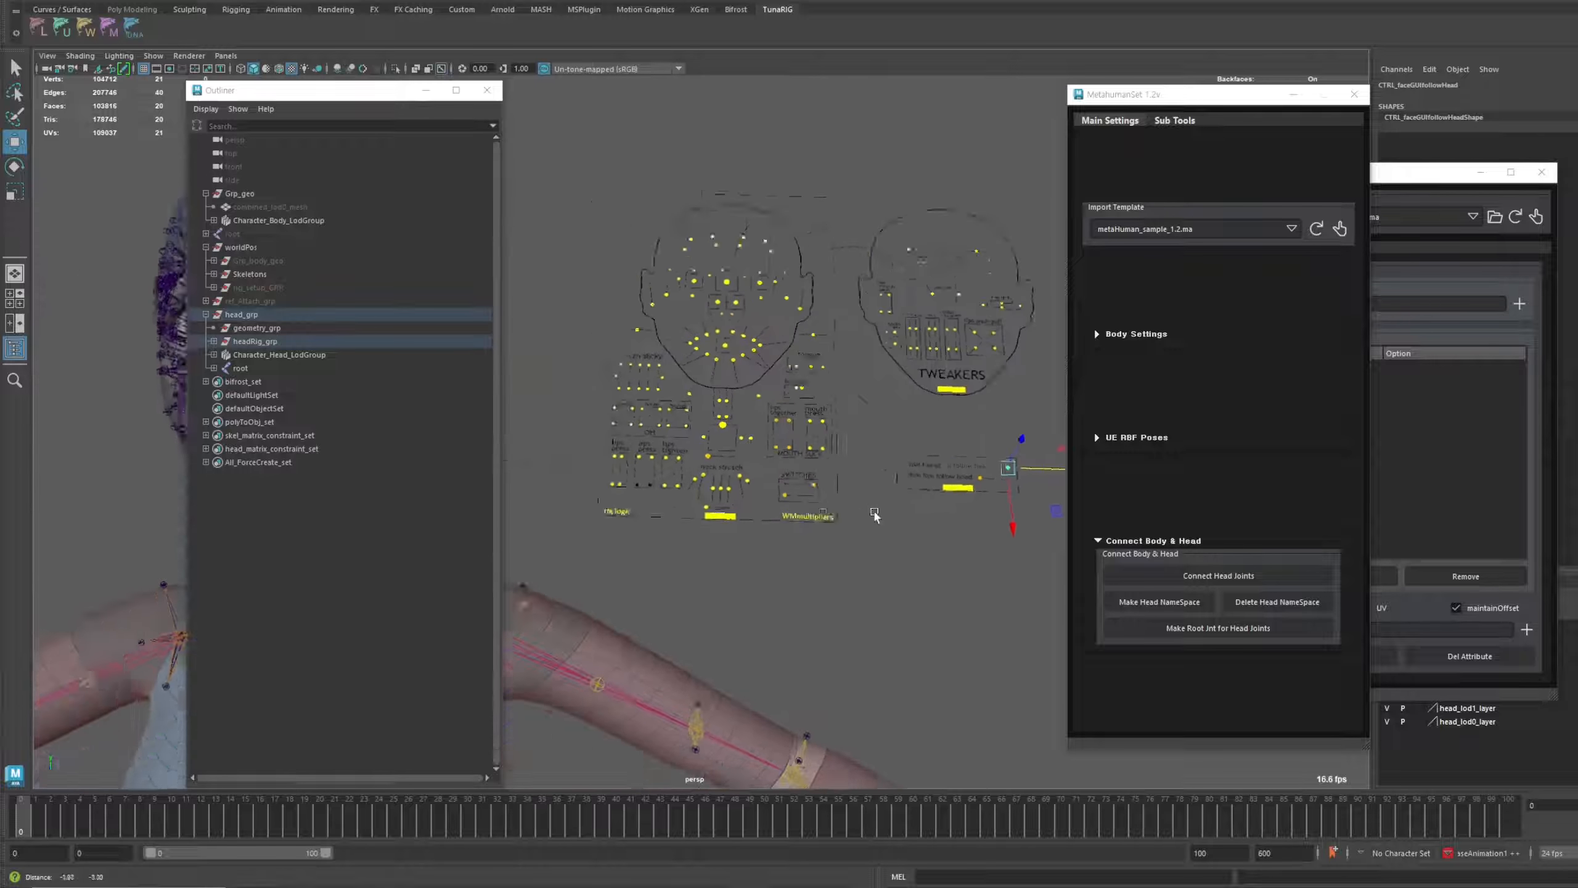
left_click_drag(782, 536, 771, 441, "alt")
middle_click_drag(711, 540, 807, 528, "alt")
scroll(832, 521, "up", 3)
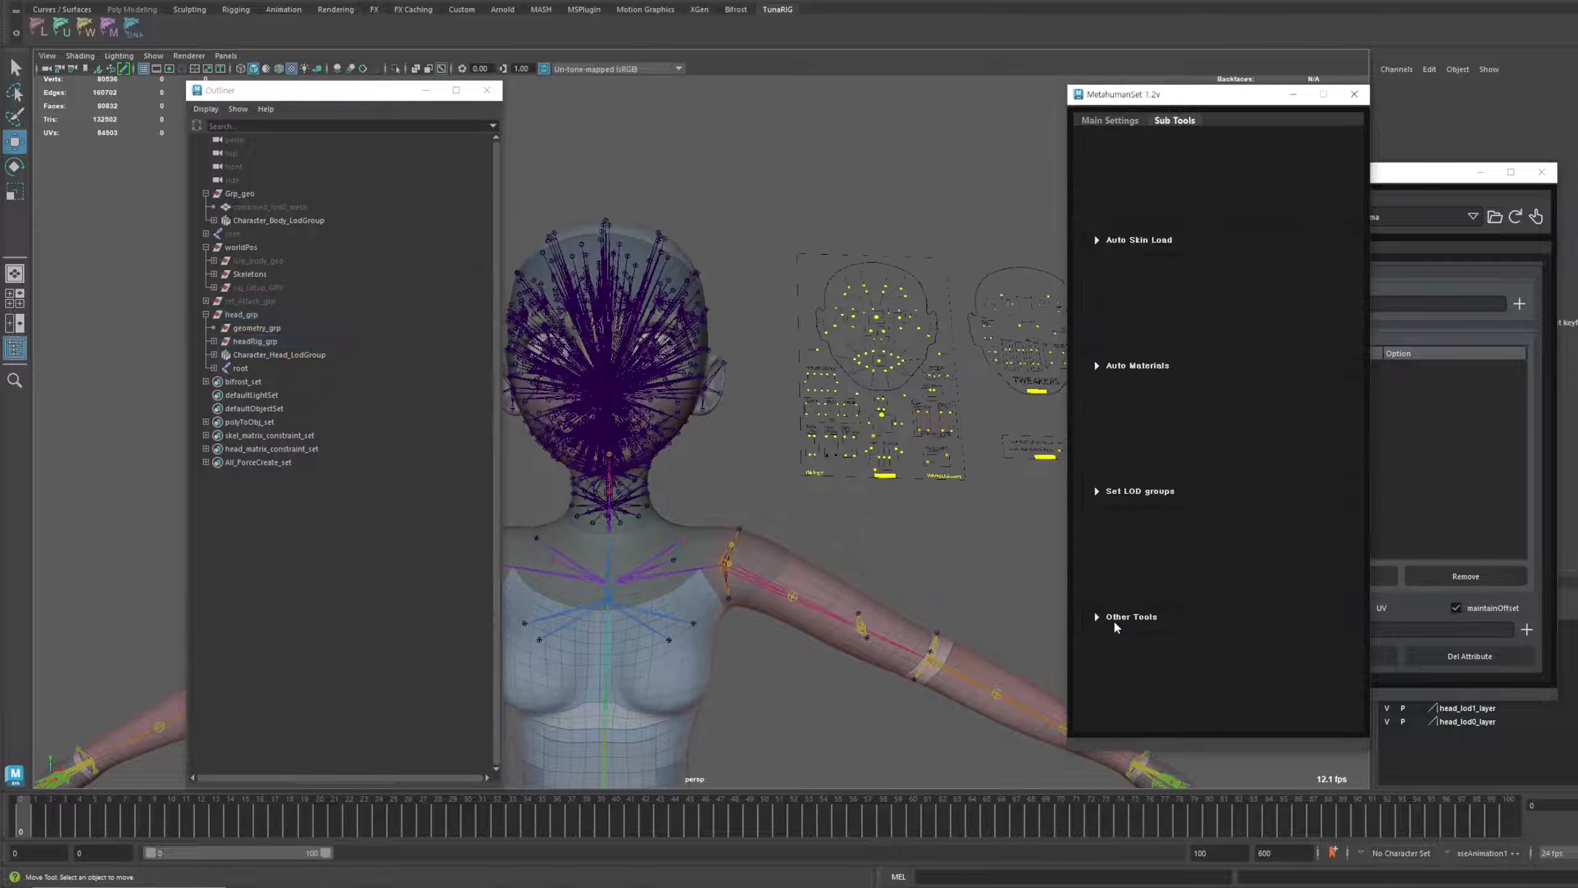
Align the facial control board to the character's head with MetahumanSet's Align Facial Board tool
left_click(1113, 619)
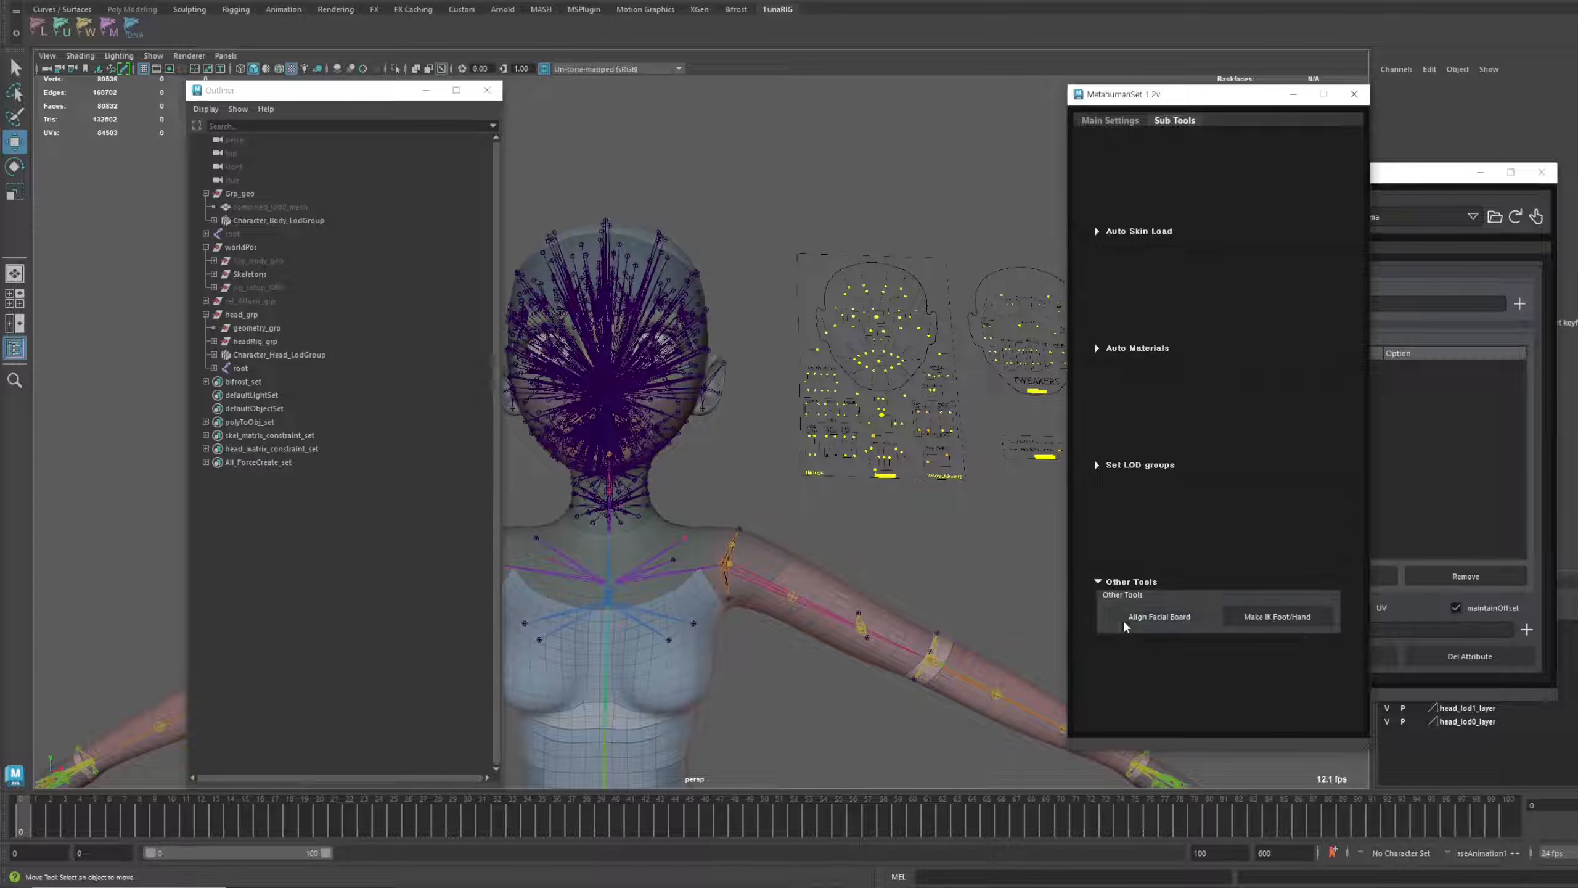
left_click(1159, 617)
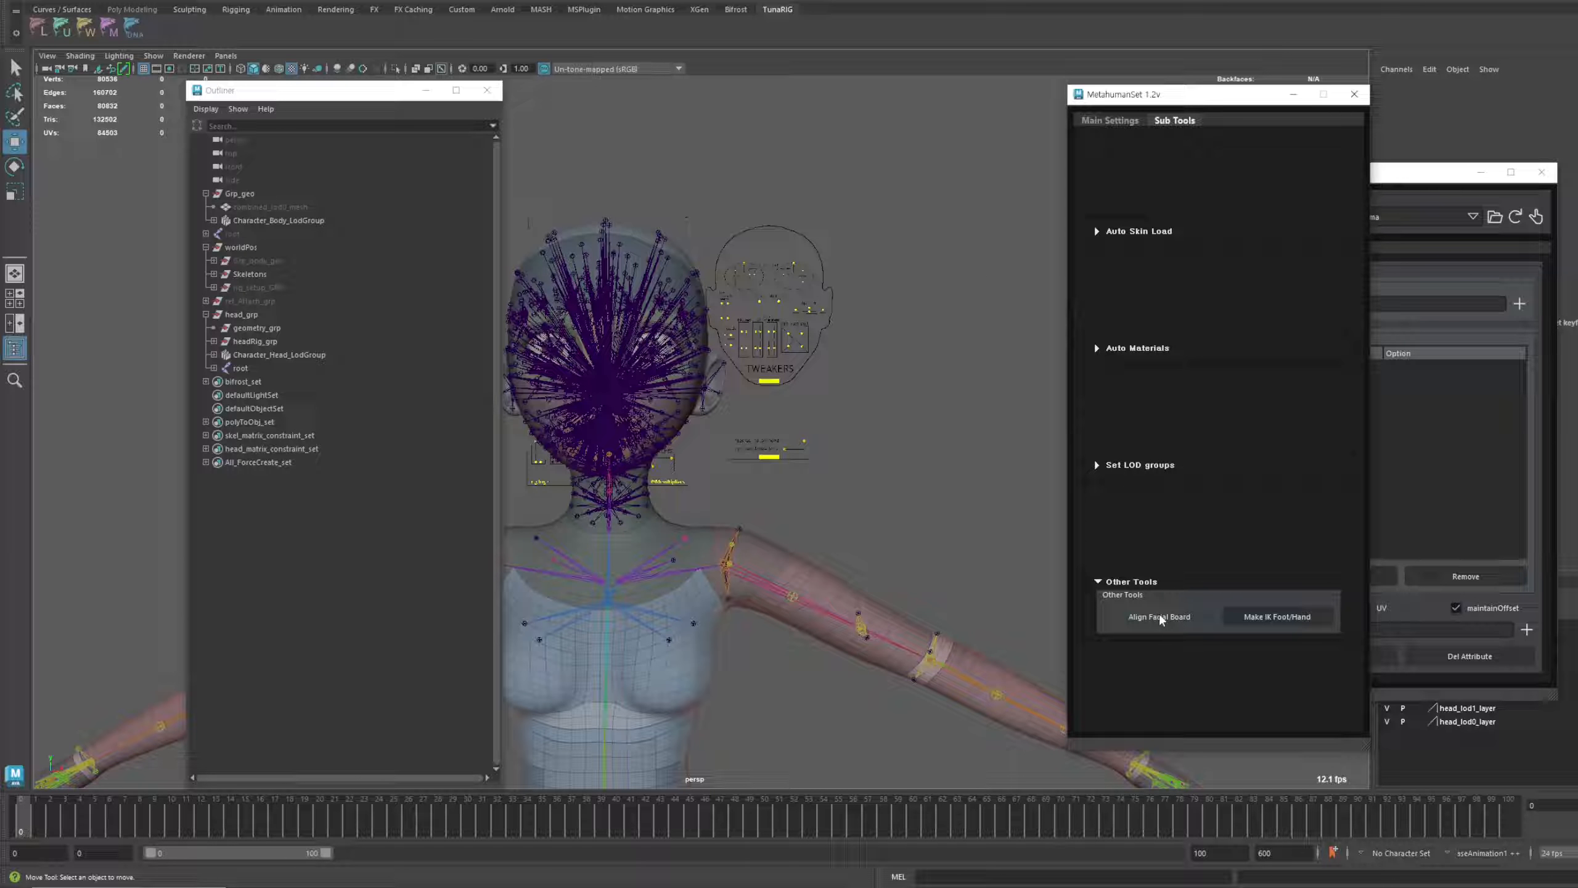
left_click_drag(826, 315, 797, 467, "alt")
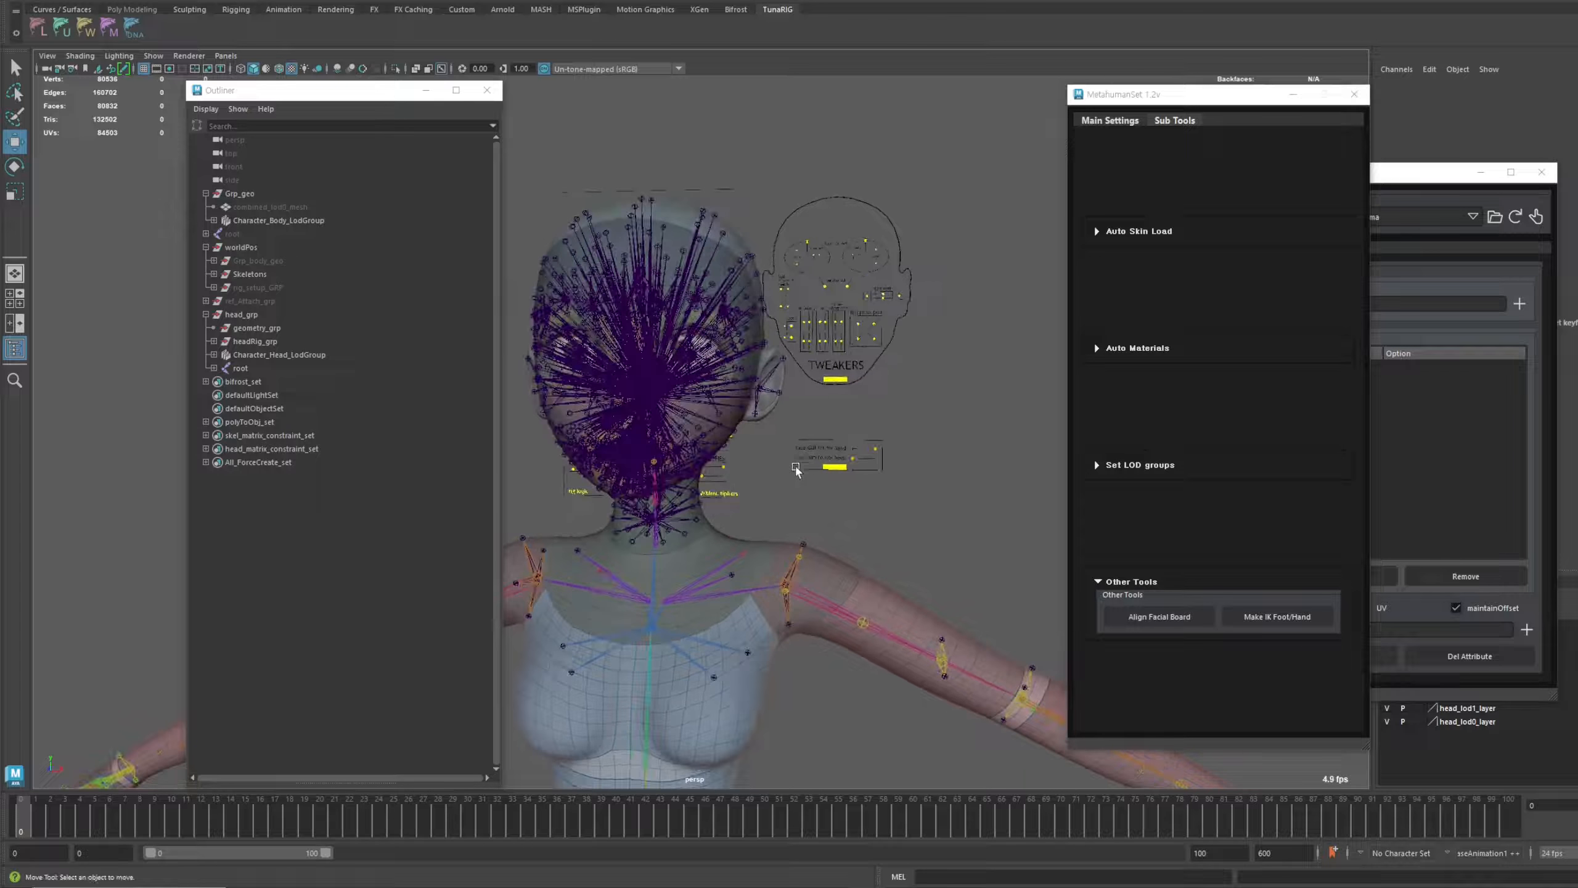
Move the whole facial control board (CTRL_faceGUI) sideways so it sits beside the character's head
left_click(842, 379)
key("f")
scroll(828, 417, "down", 5)
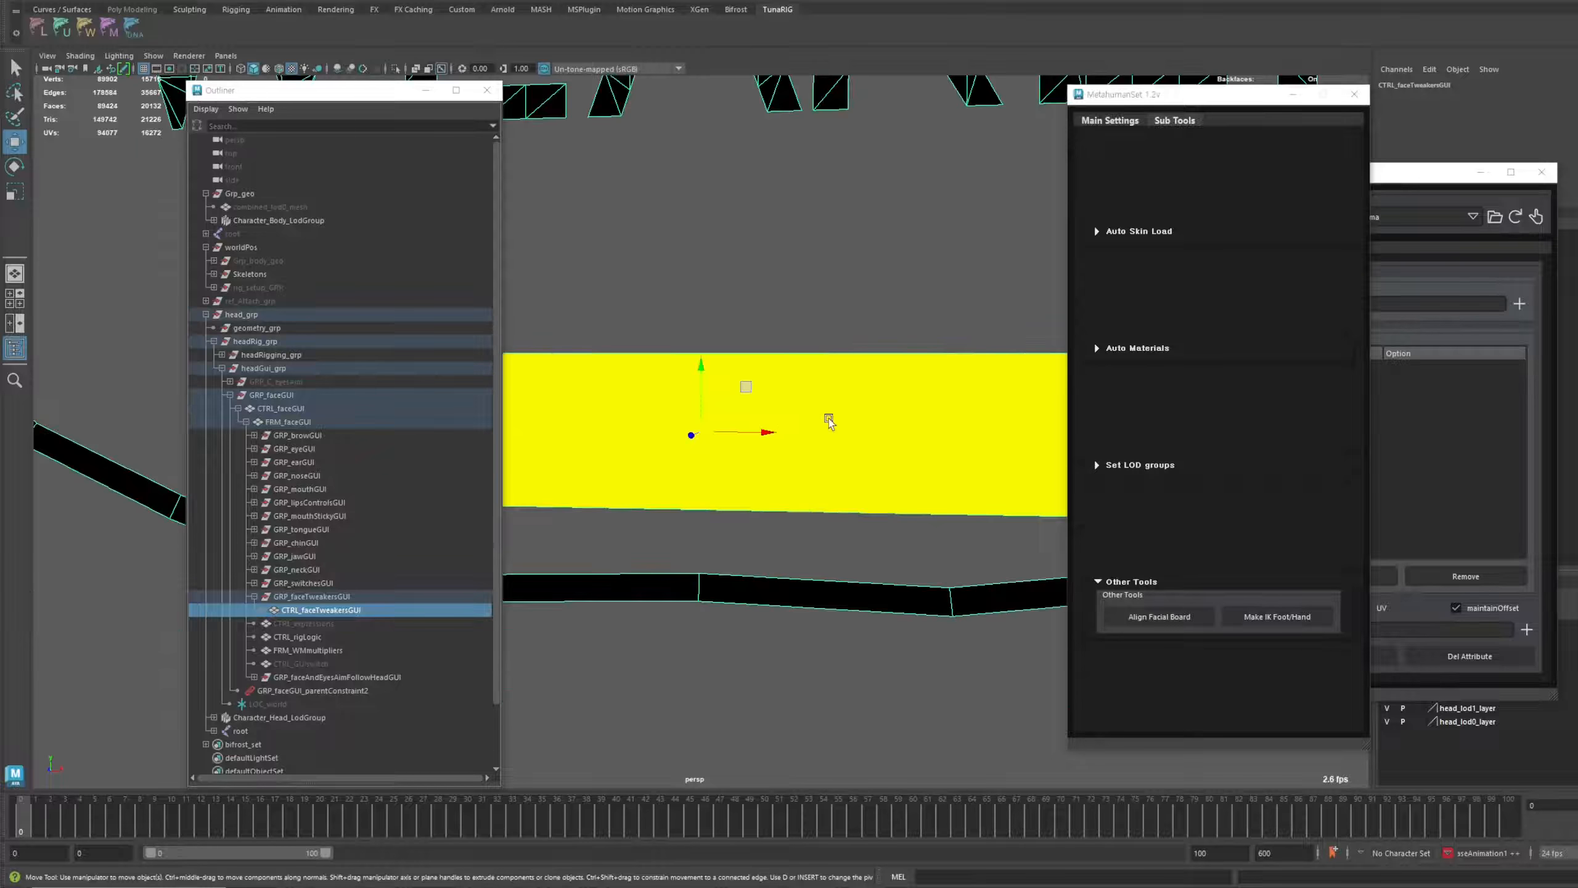
scroll(780, 421, "down", 10)
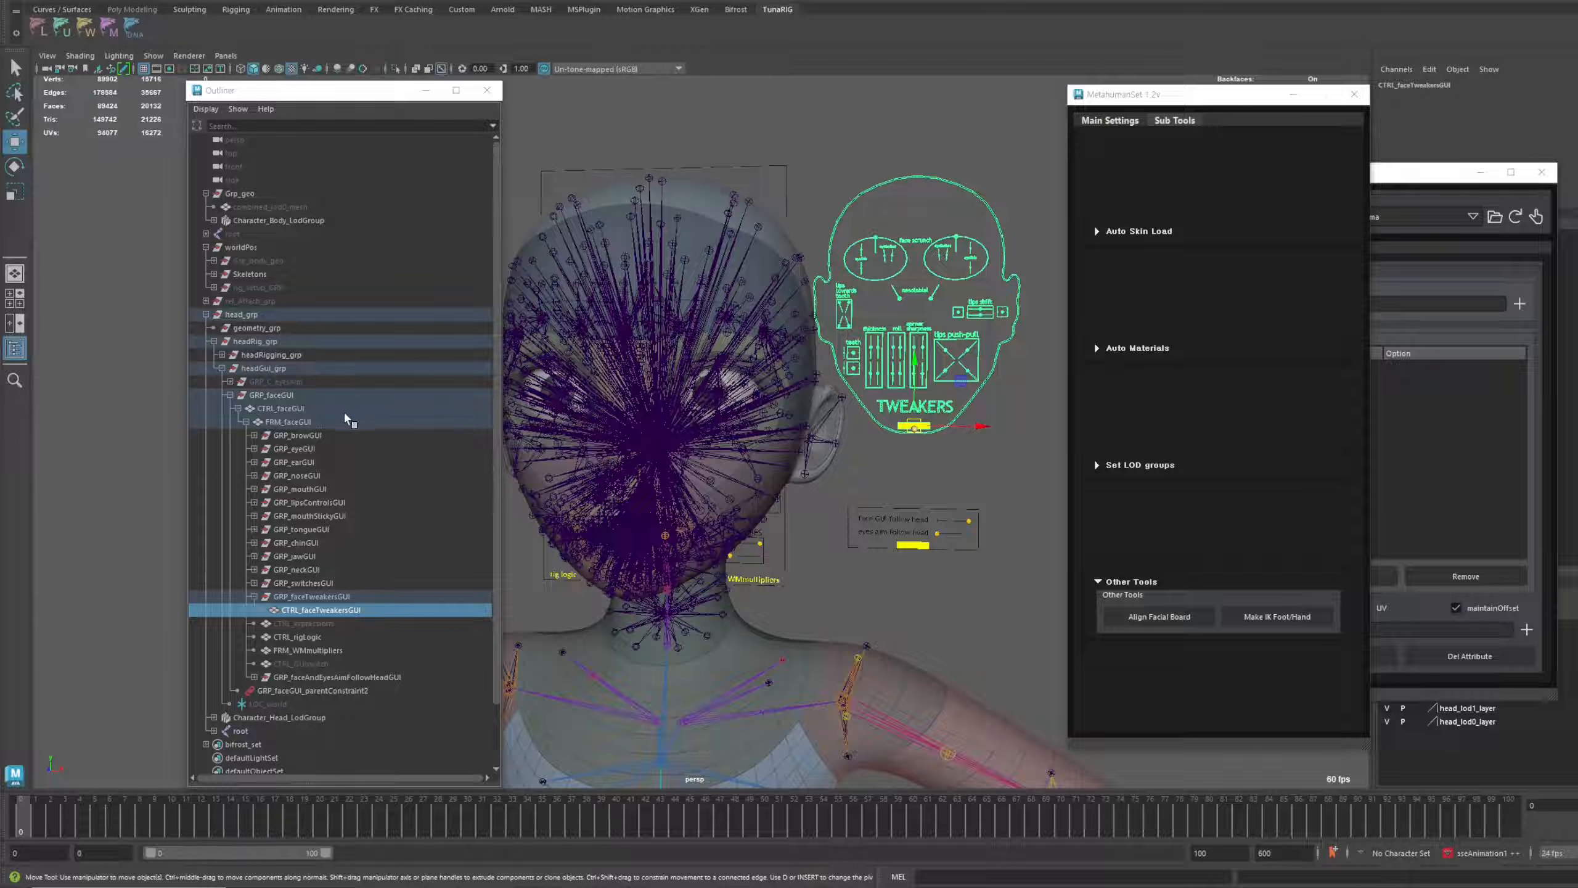
left_click(309, 412)
scroll(807, 573, "down", 3)
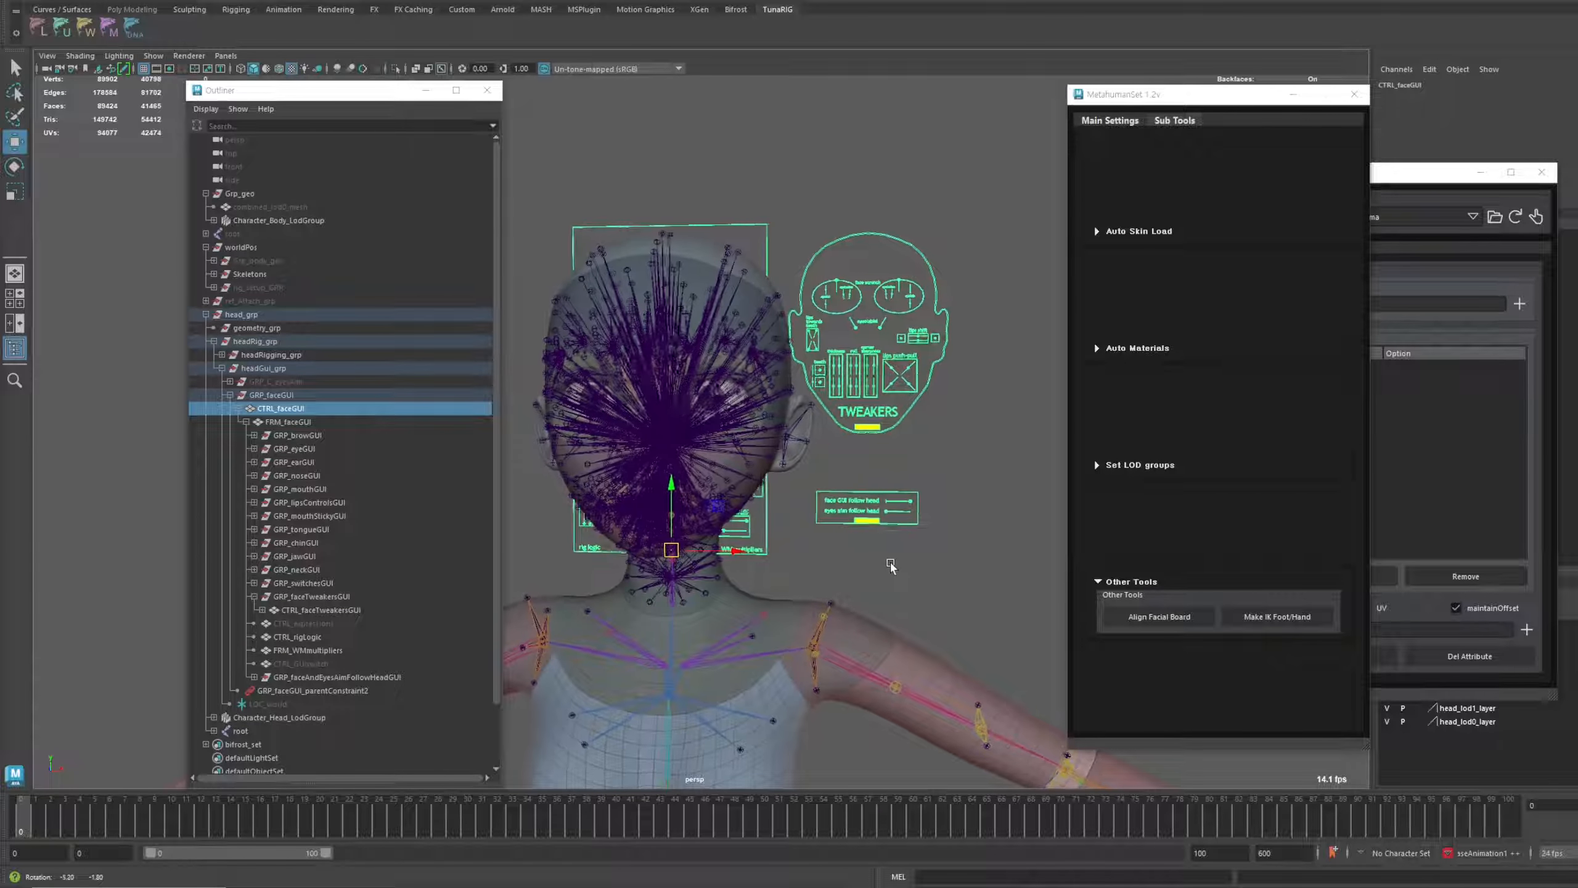
left_click_drag(744, 554, 997, 564)
left_click(988, 597)
scroll(940, 565, "down", 4)
scroll(938, 563, "up", 3)
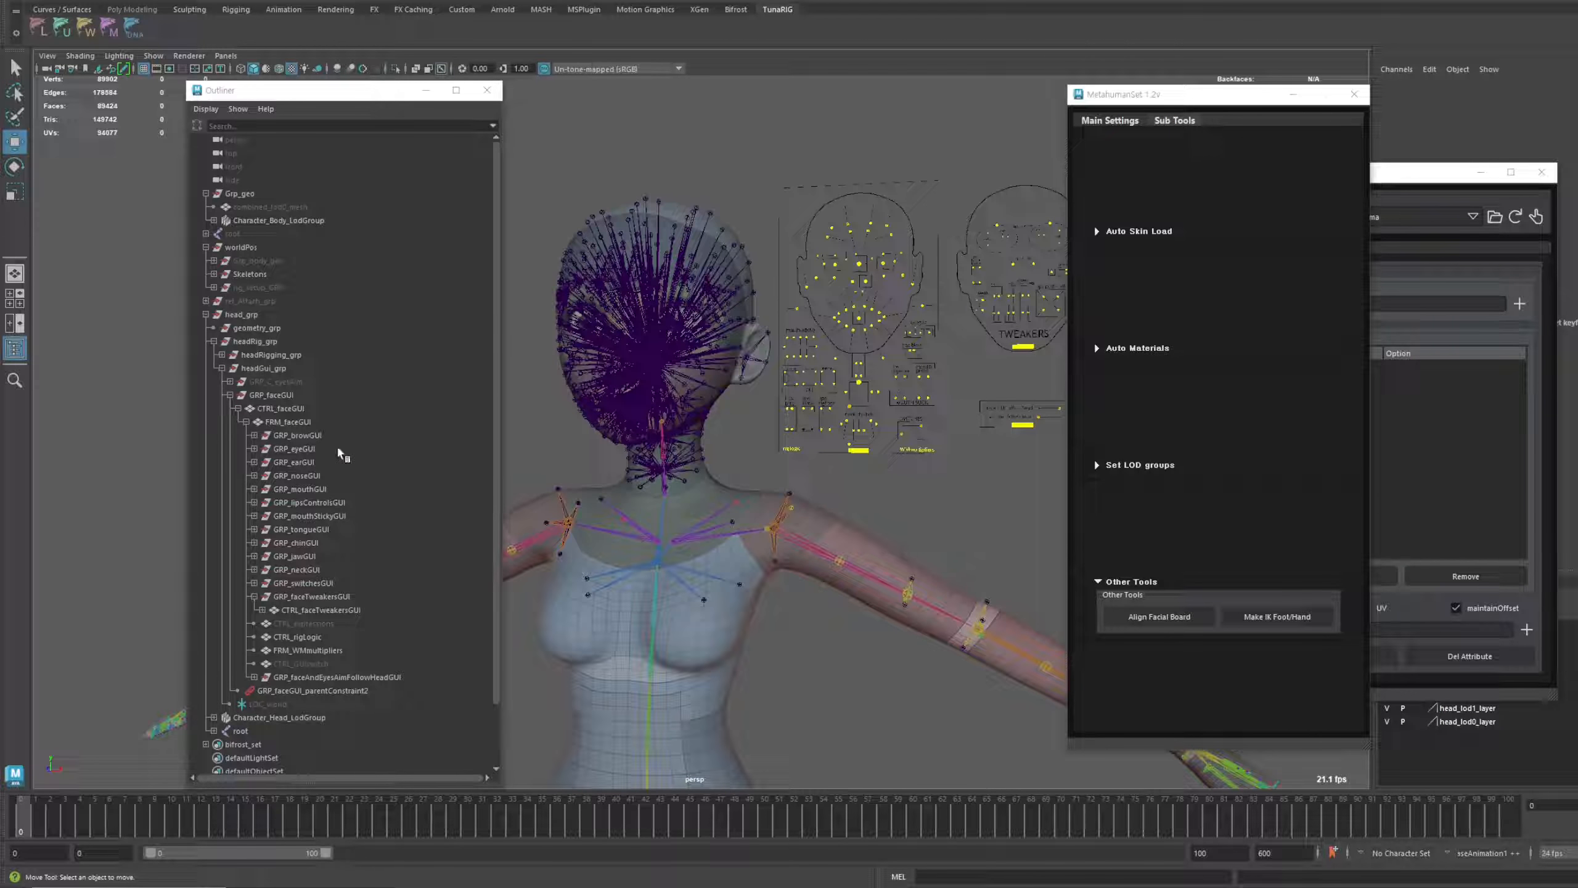
Collapse the headRig_grp hierarchy and hide the root joint under head_grp
left_click(206, 314)
left_click_drag(745, 491, 803, 494, "alt")
middle_click_drag(804, 494, 833, 447, "alt")
left_click(206, 314)
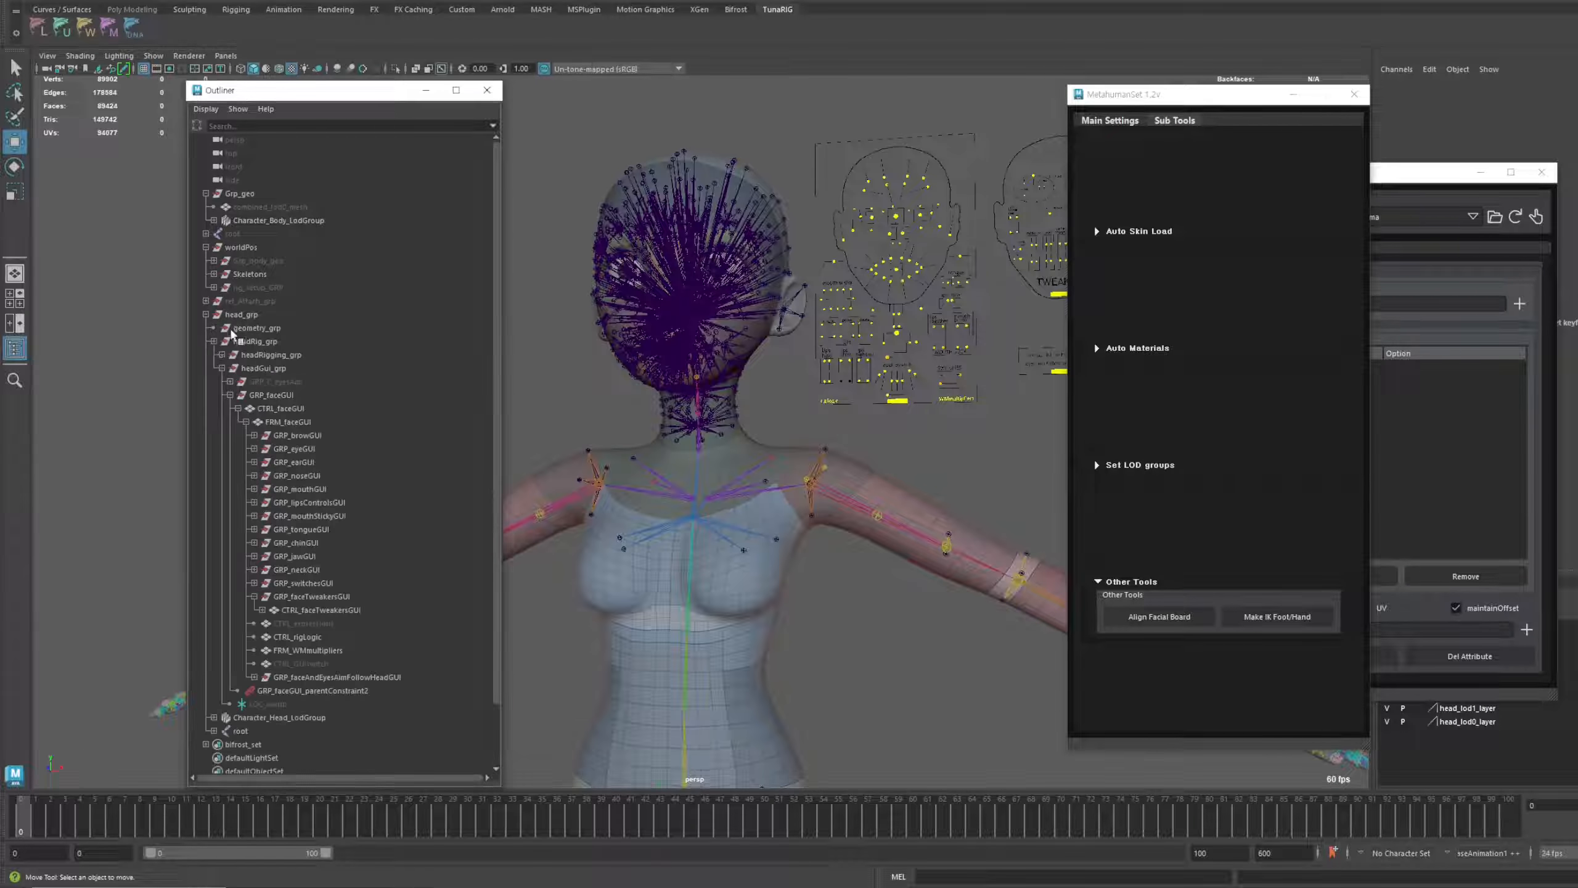
left_click(213, 342)
left_click(241, 368)
key("ctrl+h")
Test-rotate the neck joint below the head and undo the rotation
left_click(698, 395)
key("e")
key("w")
mouse_move(758, 434)
left_mouse_down("alt")
mouse_move(814, 448)
mouse_move(755, 435)
left_mouse_up("alt")
key("e")
left_click_drag(702, 370, 726, 412)
key("ctrl+z")
left_click(696, 418)
key("ctrl+z")
key("w")
Select the jaw control of the facial board and test-move a control in its eye area
left_click(910, 326)
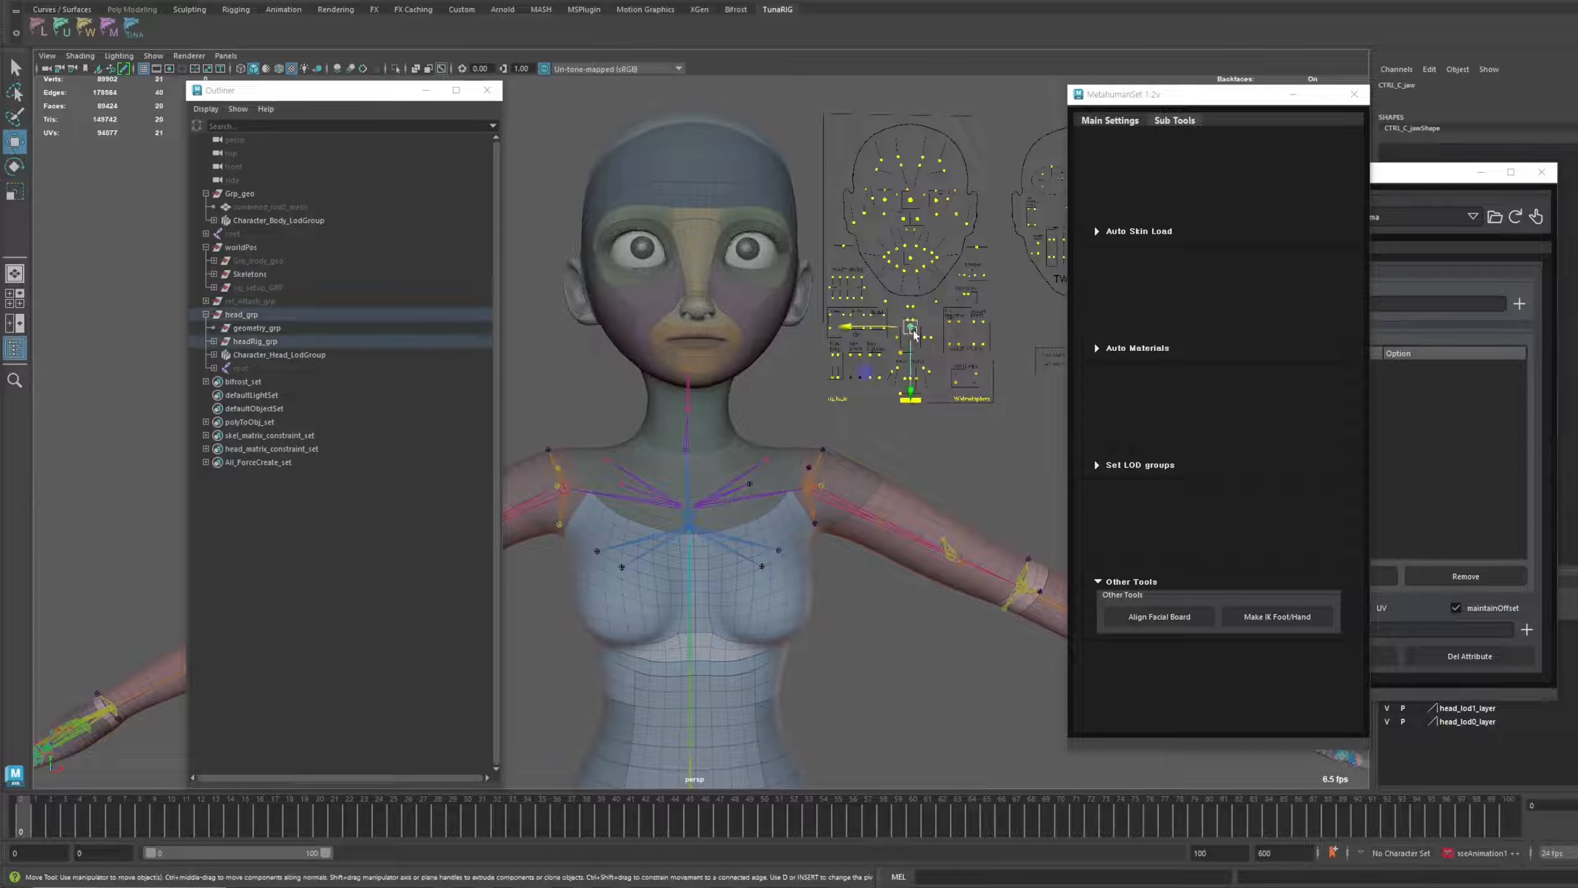
left_click(873, 199)
left_click_drag(879, 237, 882, 250)
left_click_drag(882, 274, 918, 278, "alt")
Try out the mouth controls of the facial board, including the corner pull, and undo the facial control moves
left_click(885, 272)
left_click(932, 272, "shift")
left_click_drag(895, 348, 920, 356, "alt")
left_click_drag(840, 265, 830, 248)
left_click_drag(836, 401, 880, 451, "alt")
left_click_drag(833, 341, 825, 329)
mouse_move(631, 373)
left_mouse_down("alt")
mouse_move(673, 378)
mouse_move(630, 373)
left_mouse_up("alt")
left_click(873, 367)
mouse_move(842, 366)
left_mouse_down("alt")
mouse_move(874, 367)
mouse_move(842, 365)
left_mouse_up("alt")
left_click_drag(840, 292, 862, 308)
left_click_drag(853, 367, 779, 500, "alt")
key("ctrl+z")
key("ctrl+z")
key("ctrl+z")
key("ctrl+z")
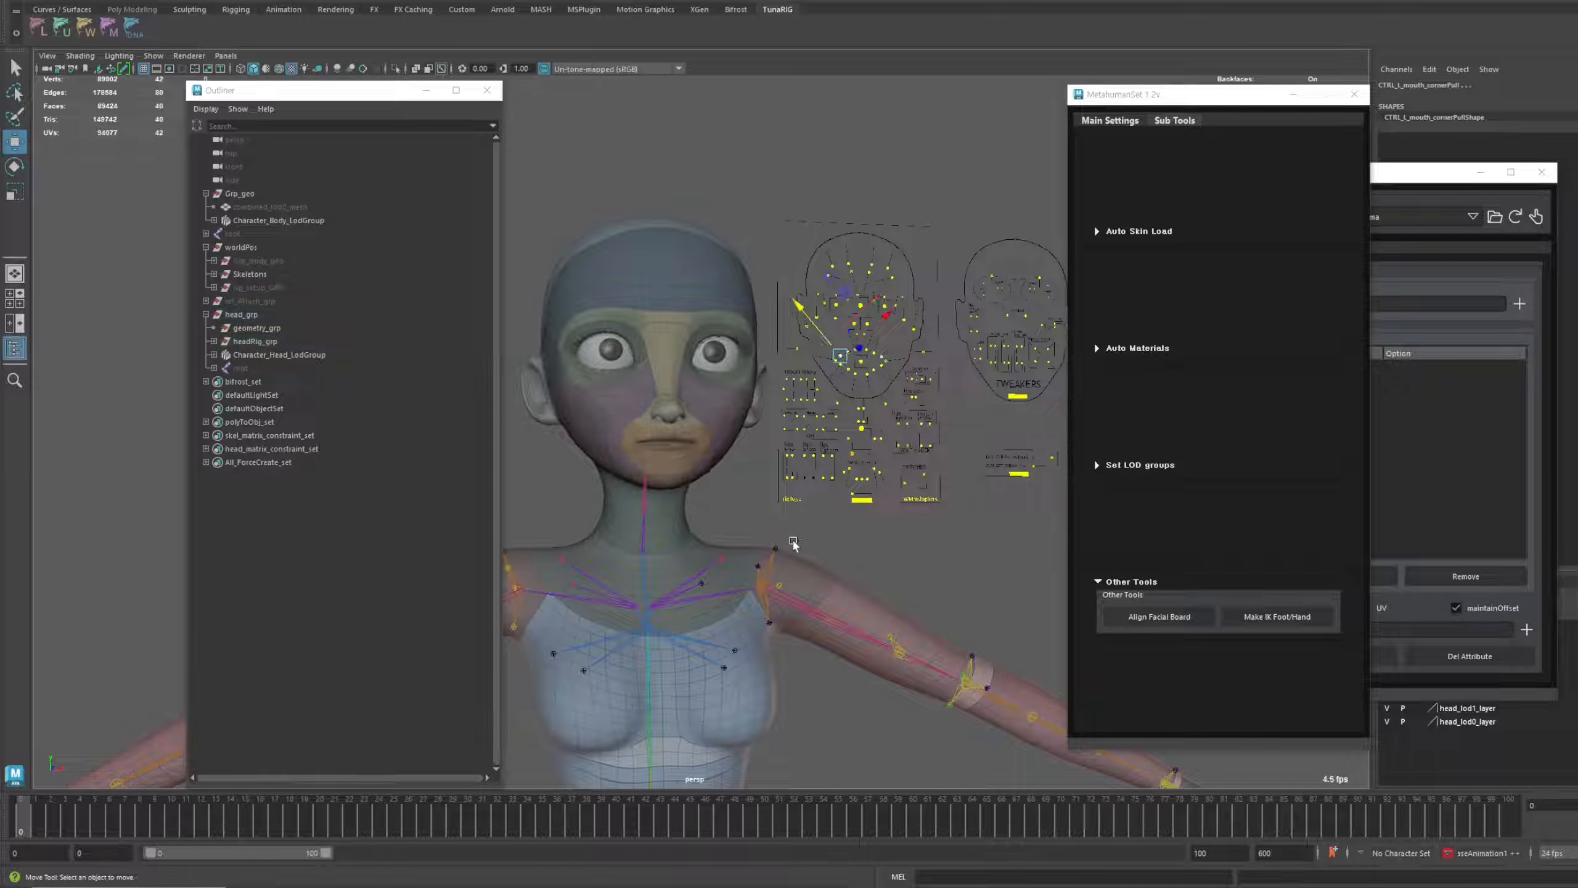
Collapse MetahumanSet's Other Tools section and the head_grp, worldPos and Grp_geo hierarchies
middle_click_drag(793, 547, 838, 495, "alt")
left_click_drag(837, 494, 890, 471, "alt")
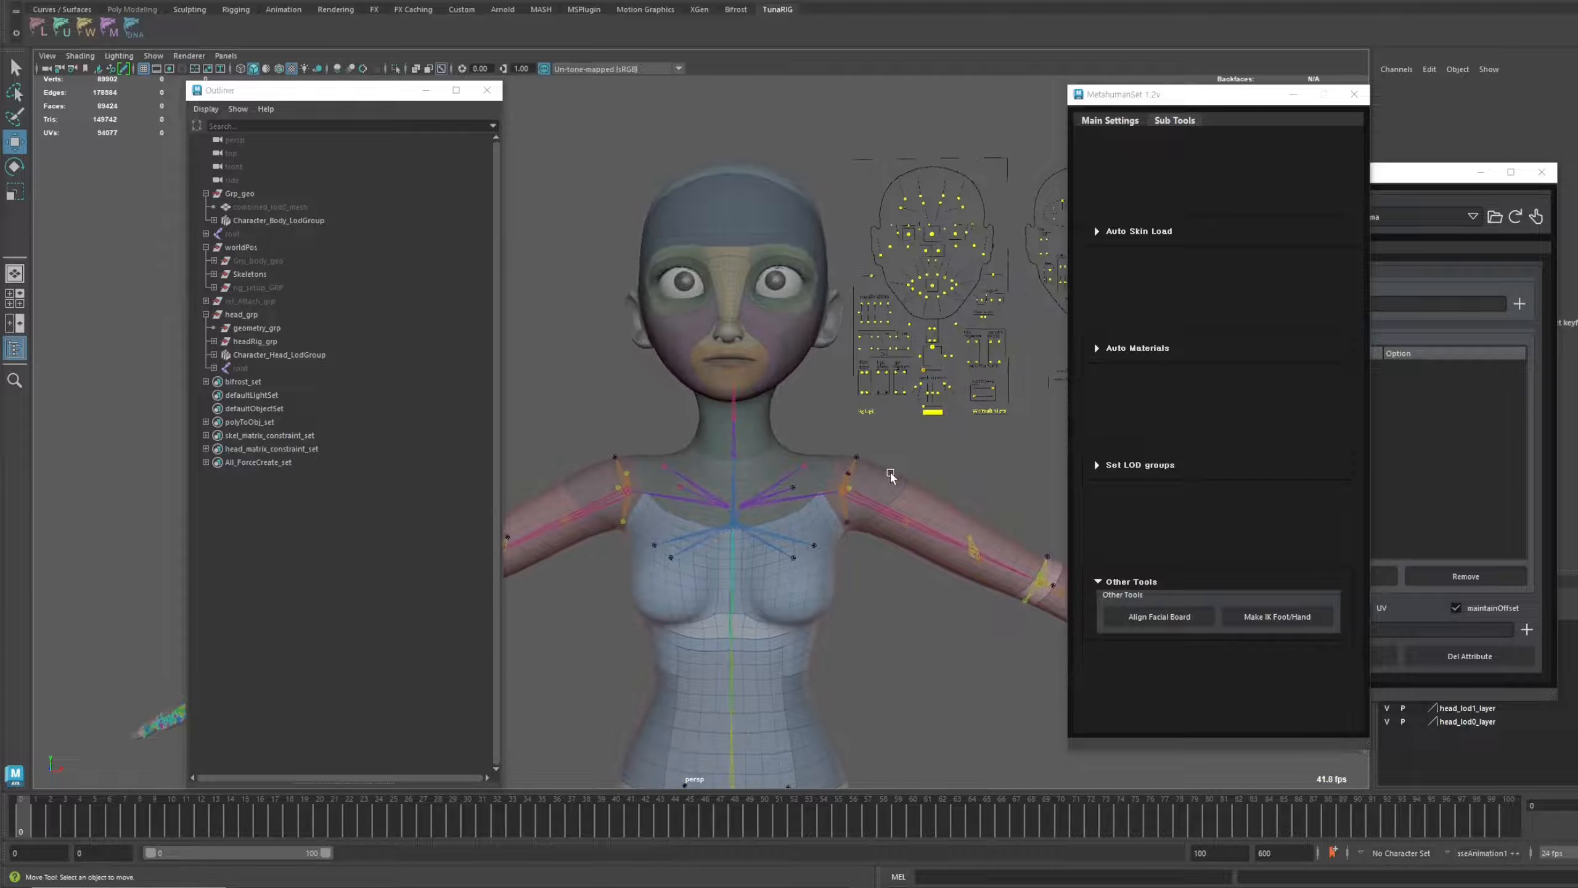
middle_click_drag(940, 481, 912, 483, "alt")
left_click_drag(913, 482, 1095, 460, "alt")
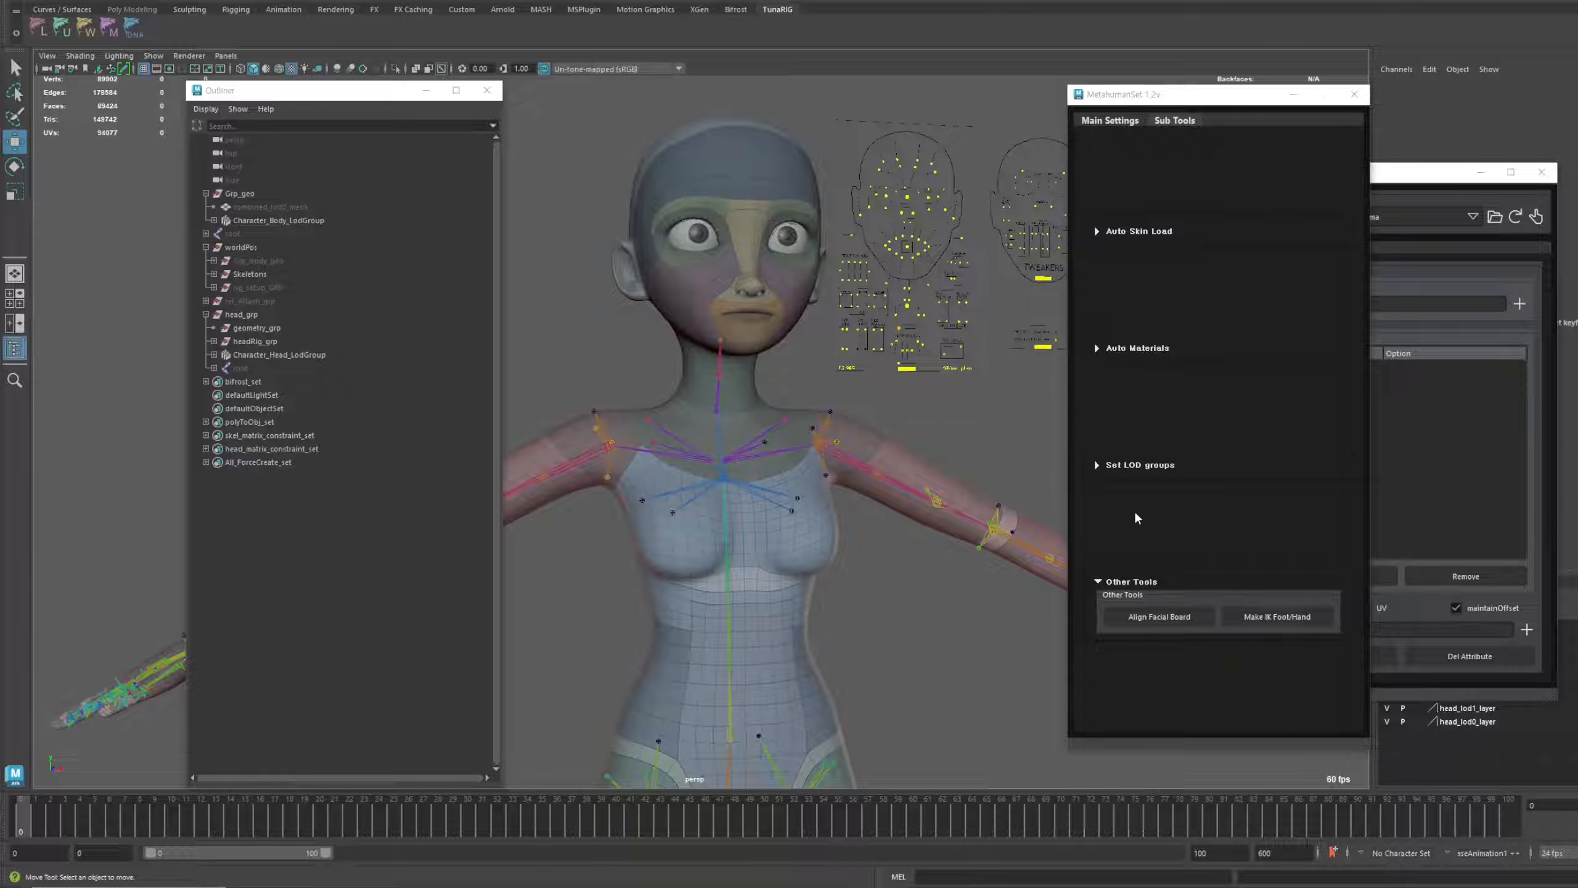
left_click(1127, 579)
left_click_drag(873, 489, 622, 440, "alt")
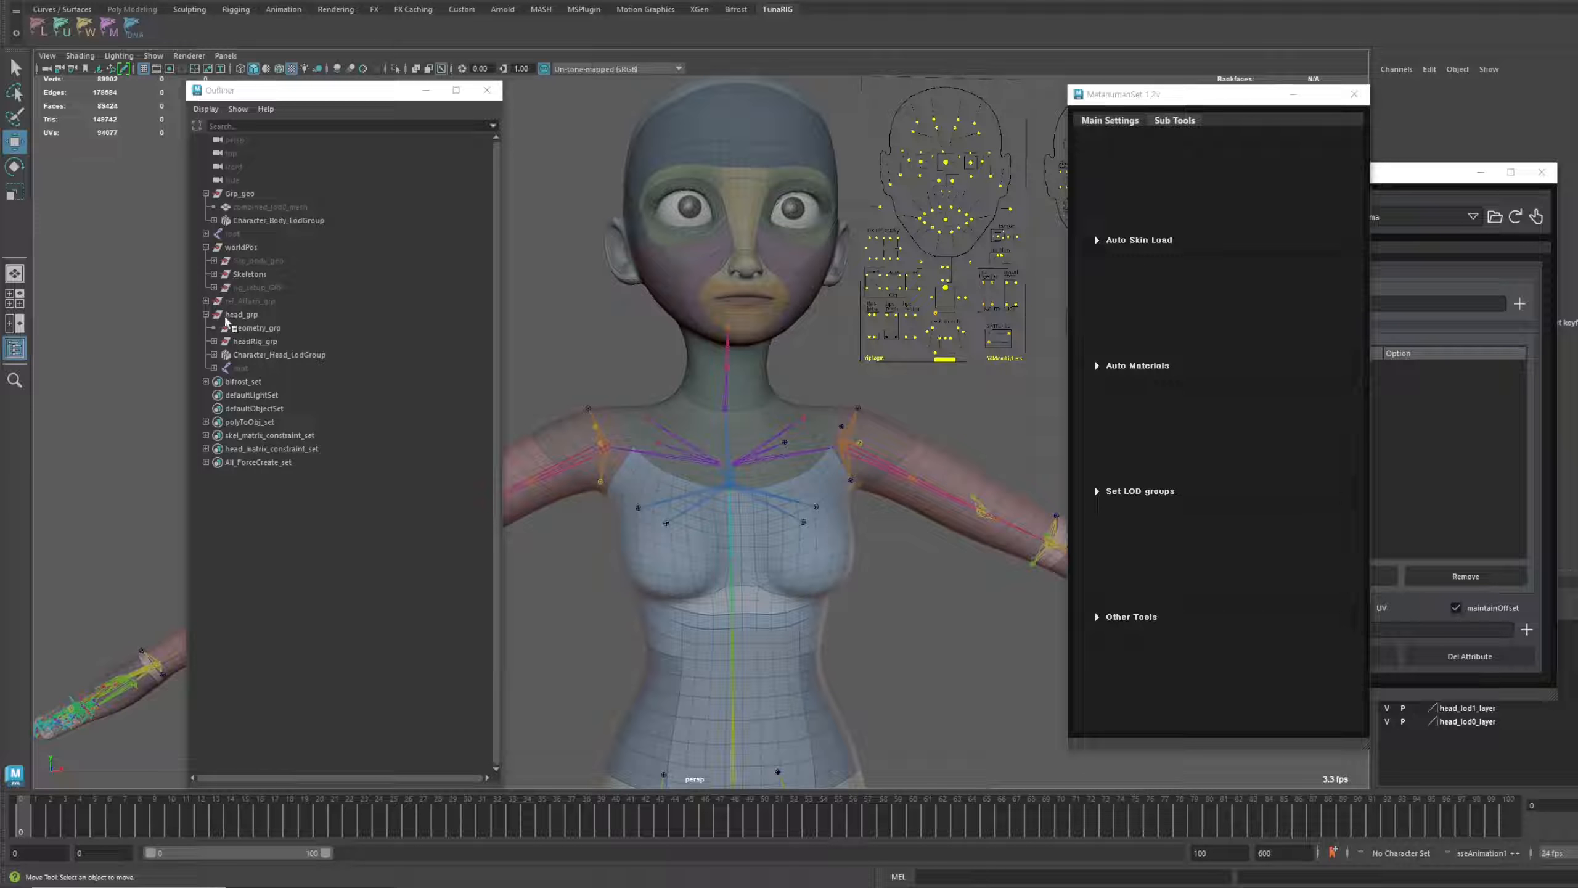
left_click(206, 315)
left_click(206, 247)
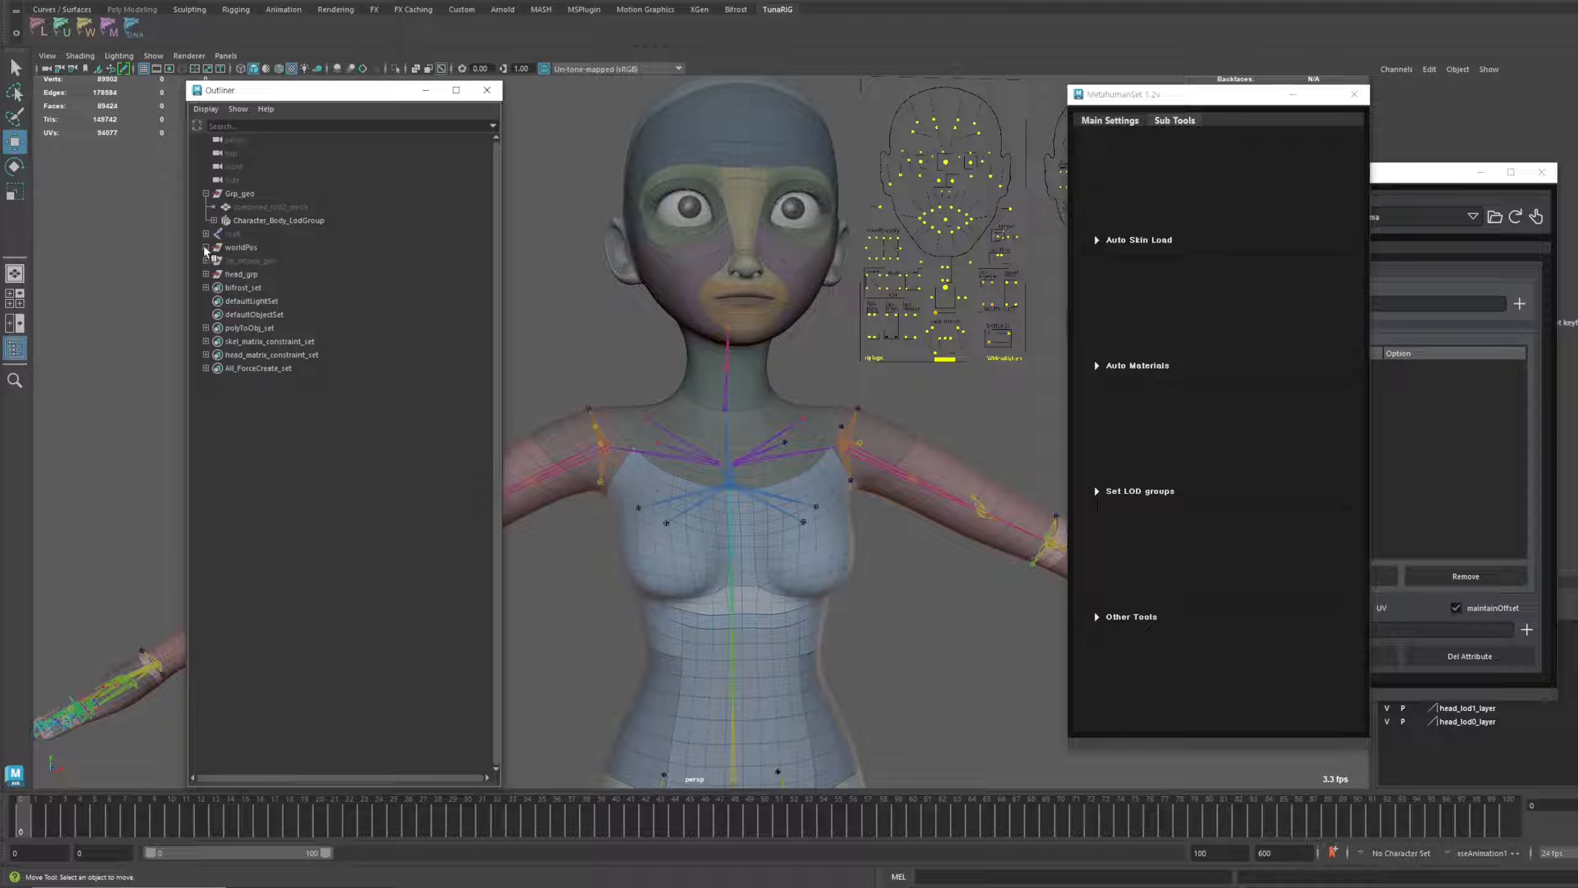
scroll(785, 424, "up", 3)
right_click_drag(784, 424, 746, 426, "alt")
middle_click_drag(747, 425, 739, 453, "alt")
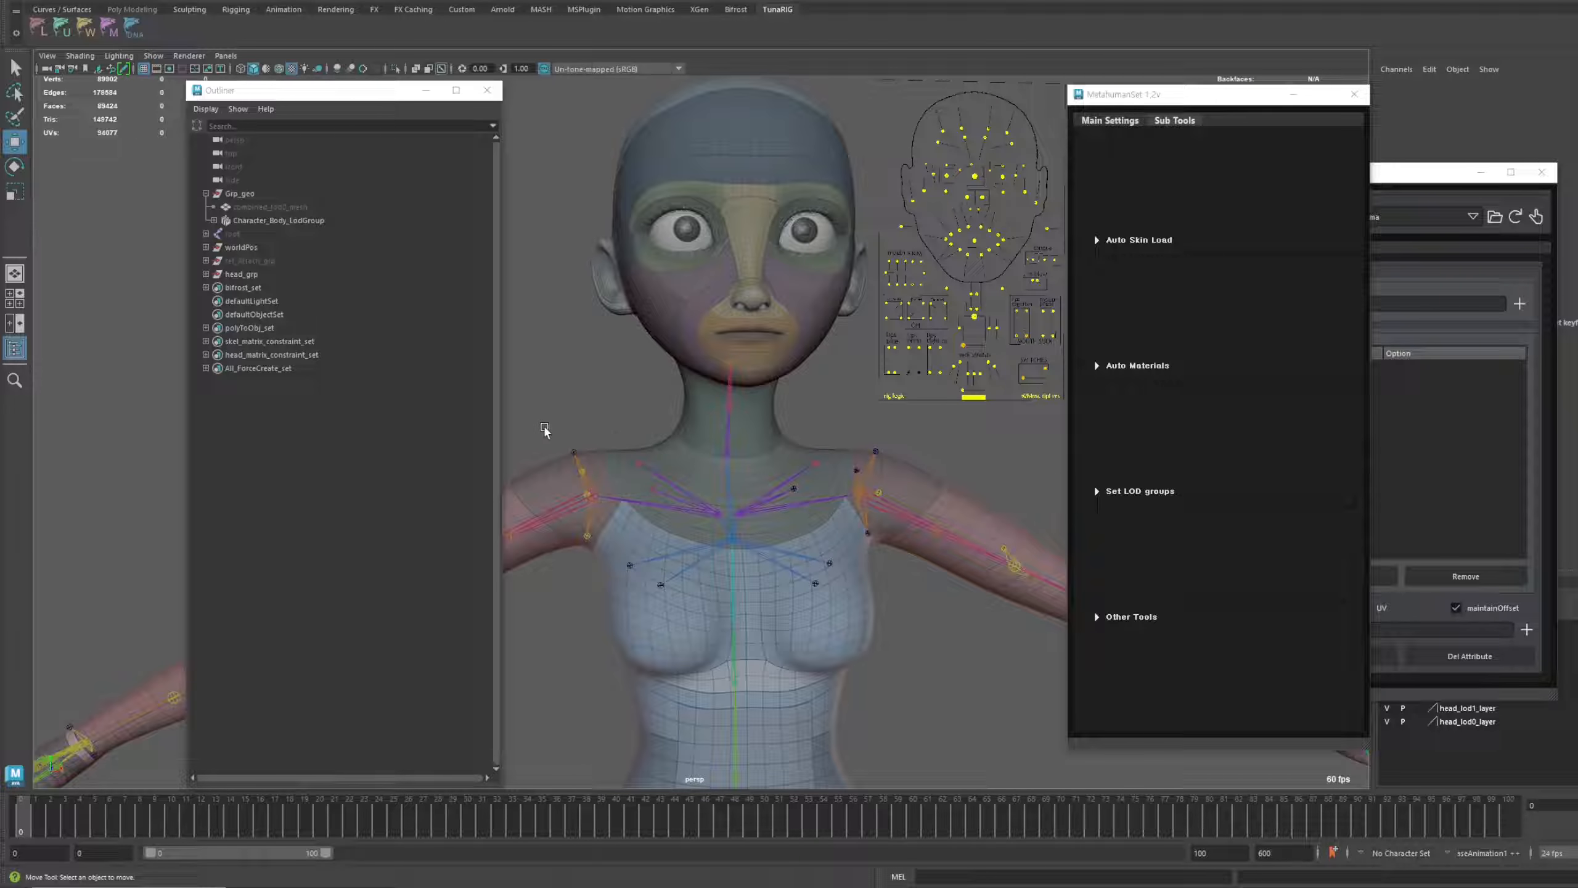
left_click(206, 193)
Examine the complete rigged character and its facial board from a distance and up close
right_click_drag(900, 463, 836, 471, "alt")
left_click_drag(836, 471, 916, 490, "alt")
right_click_drag(916, 490, 901, 501, "alt")
left_click_drag(901, 502, 889, 499, "alt")
right_click_drag(889, 500, 845, 493, "alt")
left_click_drag(845, 494, 813, 490, "alt")
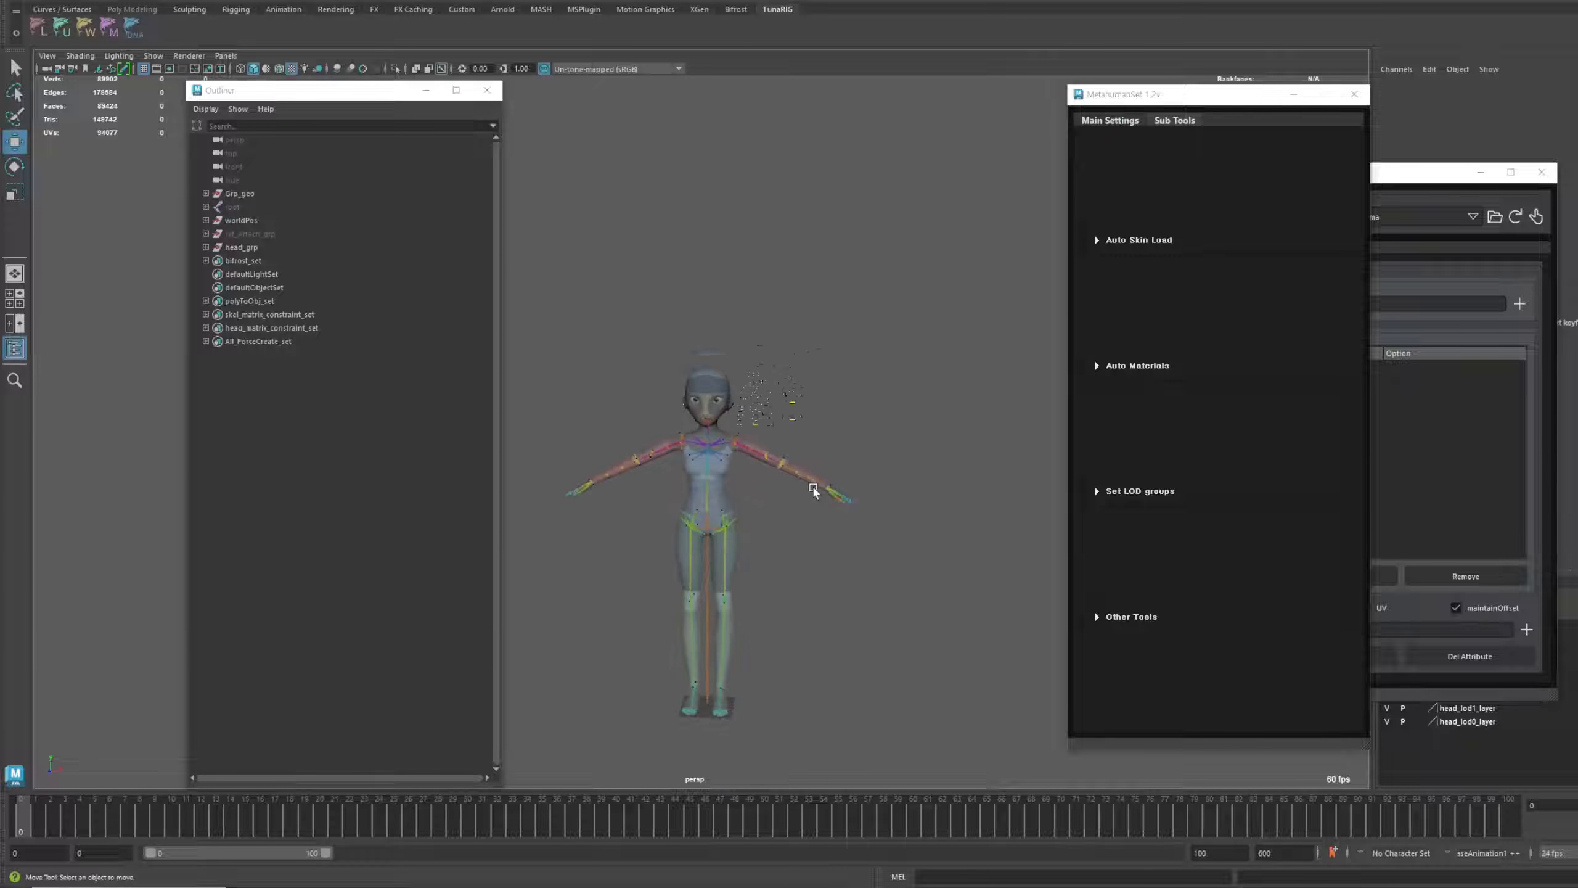
right_click_drag(814, 490, 818, 497, "alt")
left_click_drag(818, 497, 787, 490, "alt")
right_click_drag(786, 490, 776, 488, "alt")
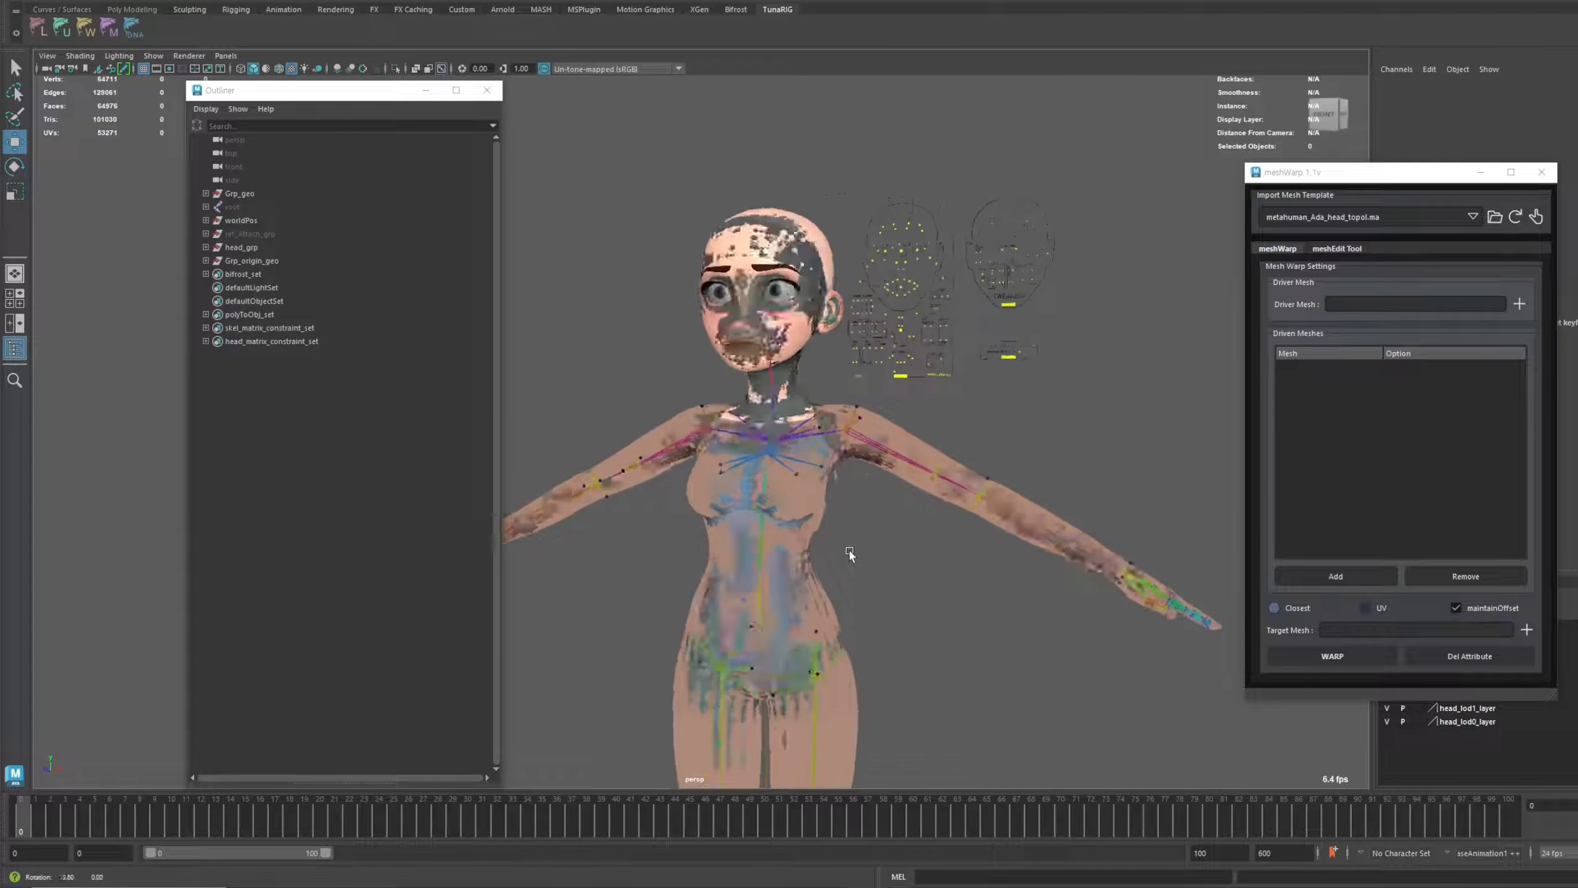
left_click_drag(846, 546, 851, 541, "alt")
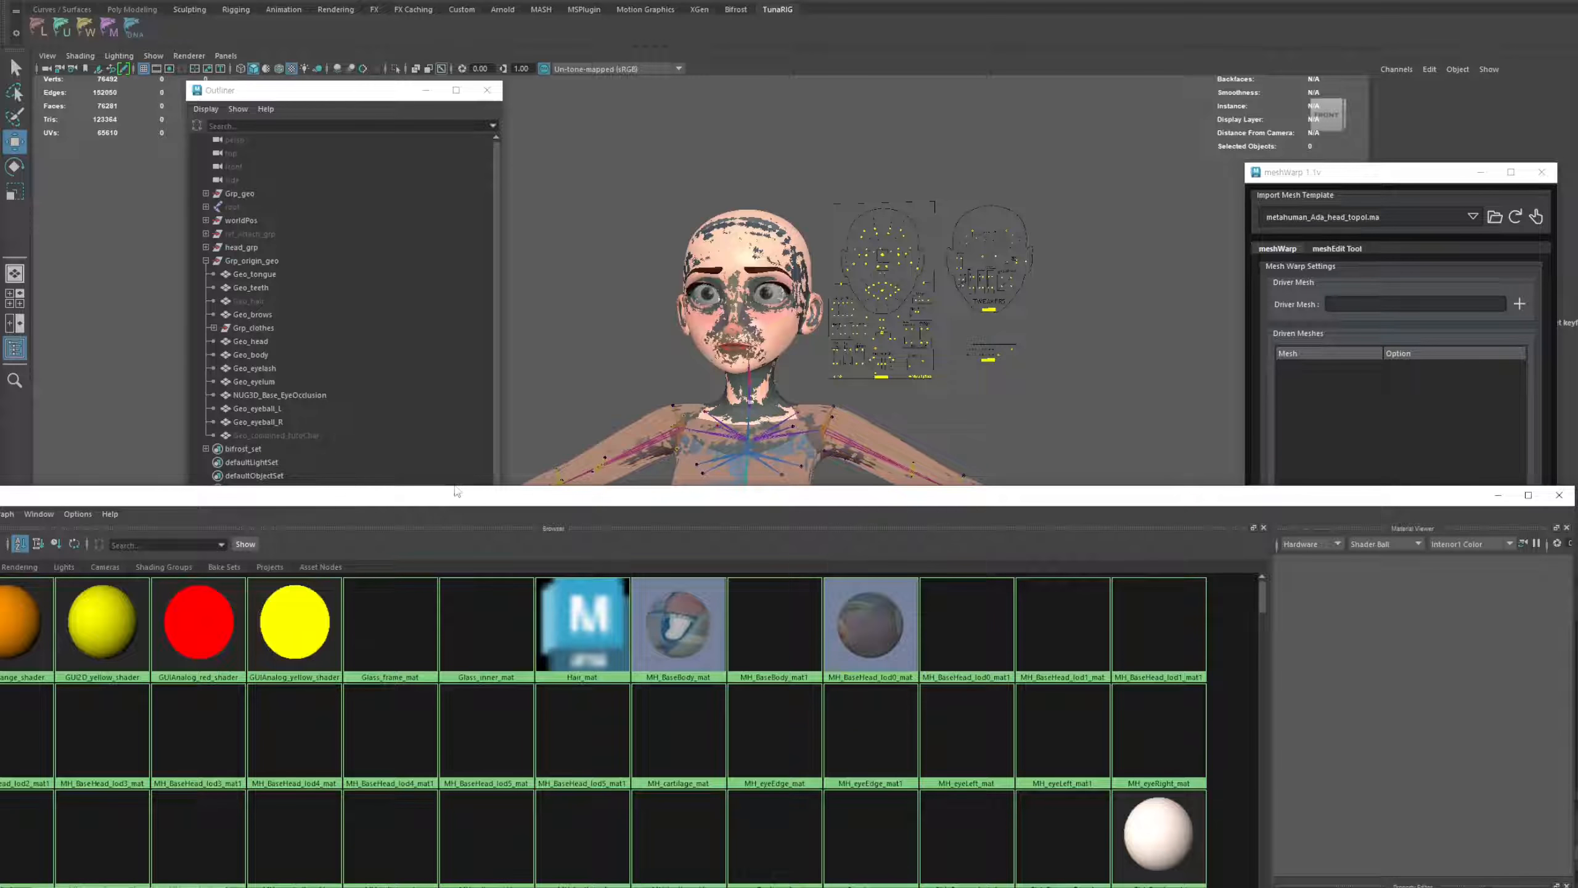
Delete the unused material nodes in the Hypershade
left_click_drag(456, 489, 698, 424)
left_click(71, 444)
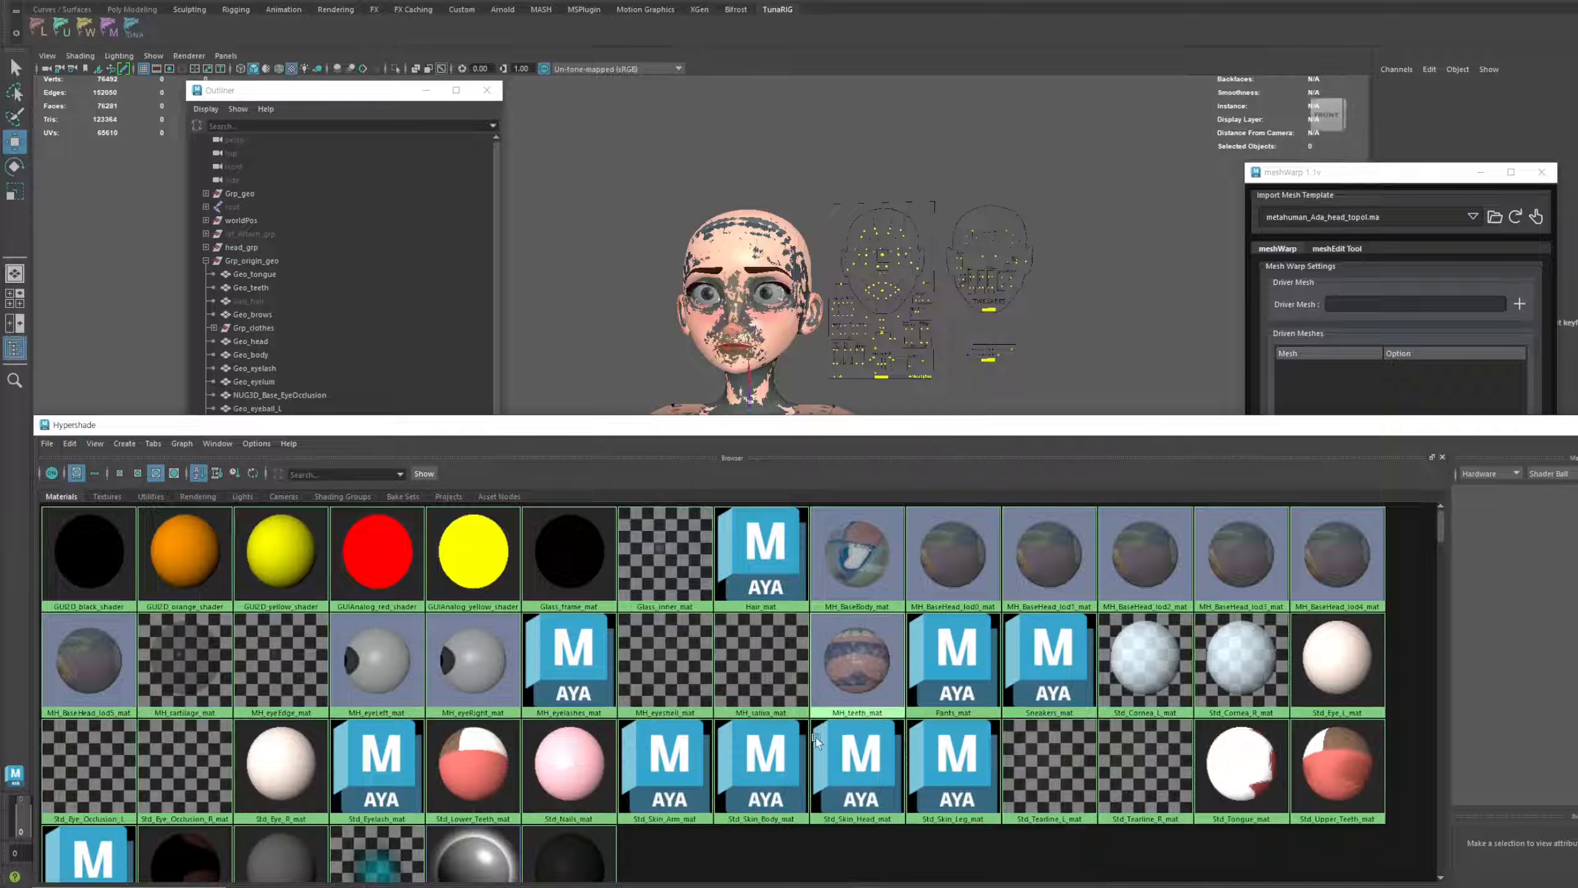
scroll(814, 736, "down", 2)
scroll(559, 774, "up", 2)
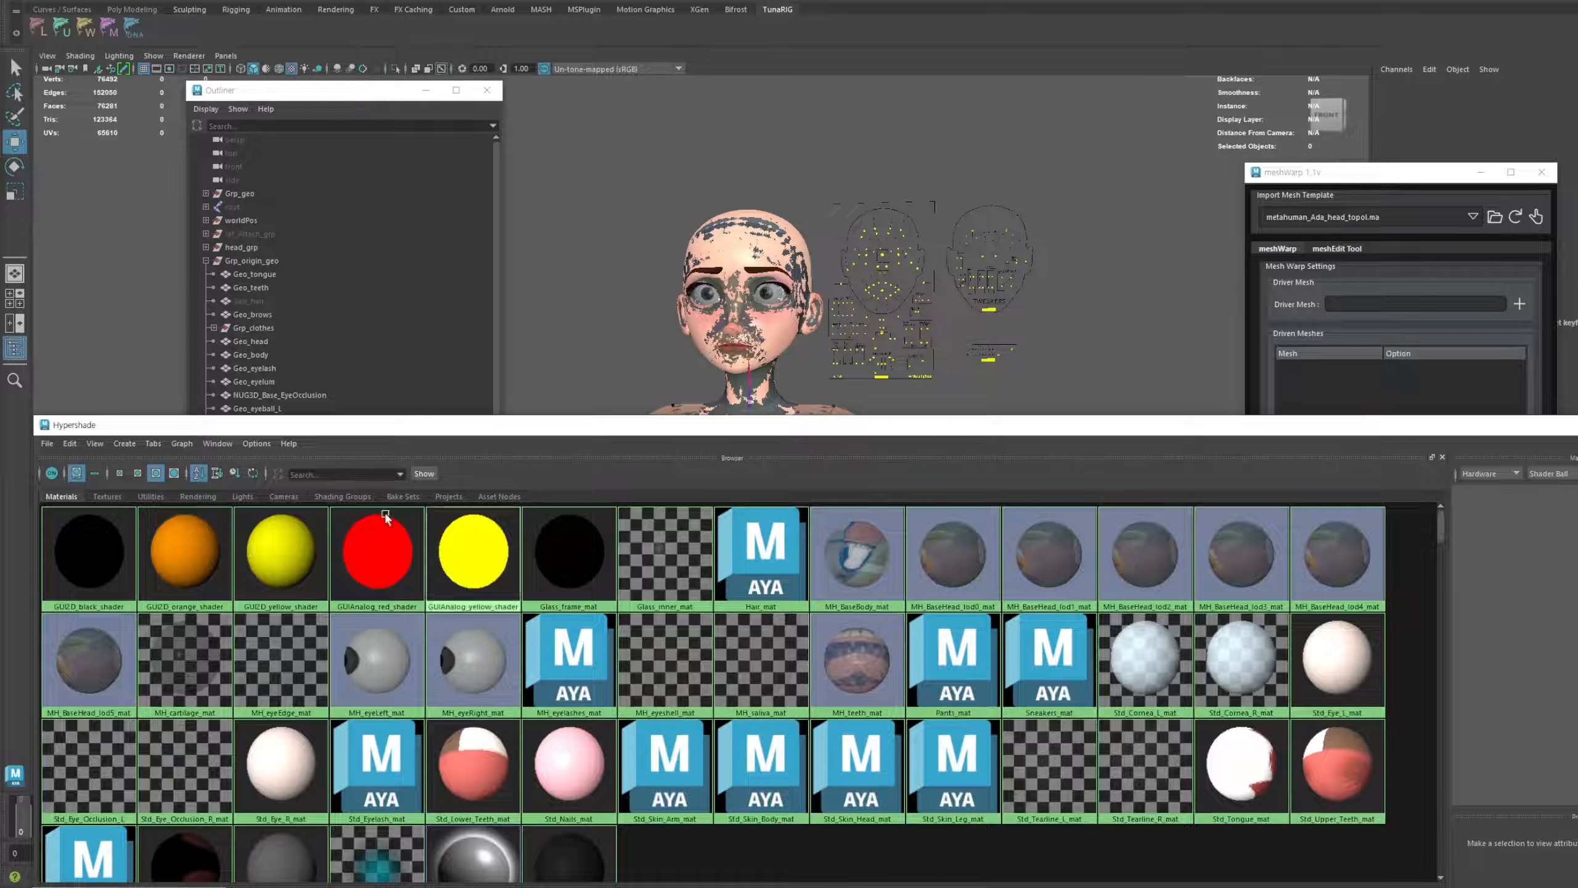
left_click(70, 443)
left_click(121, 486)
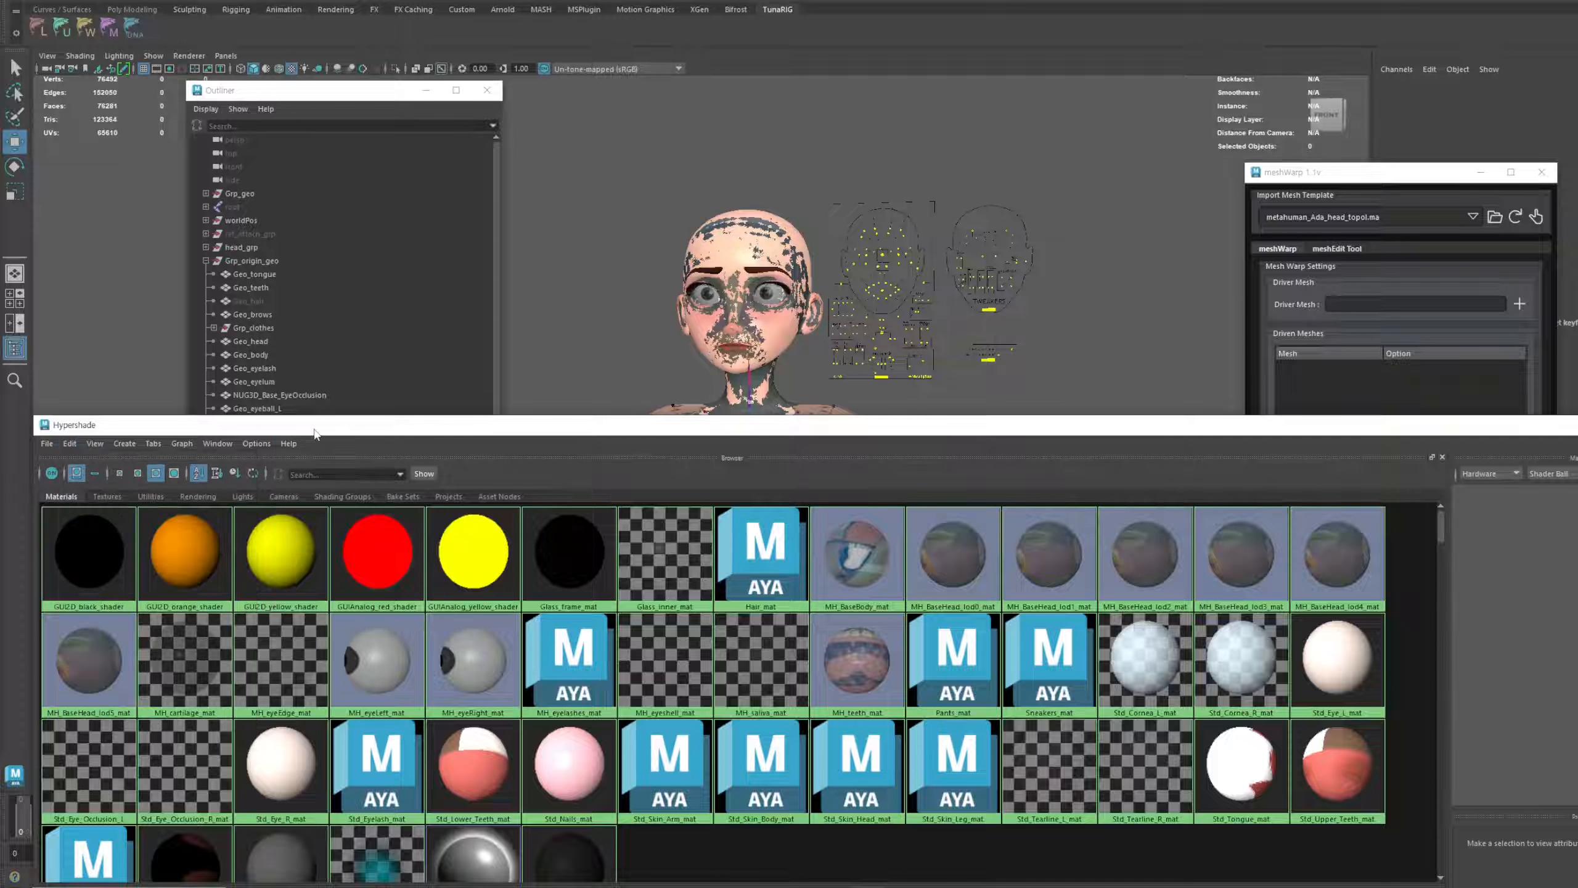
left_click_drag(1106, 425, 1017, 442)
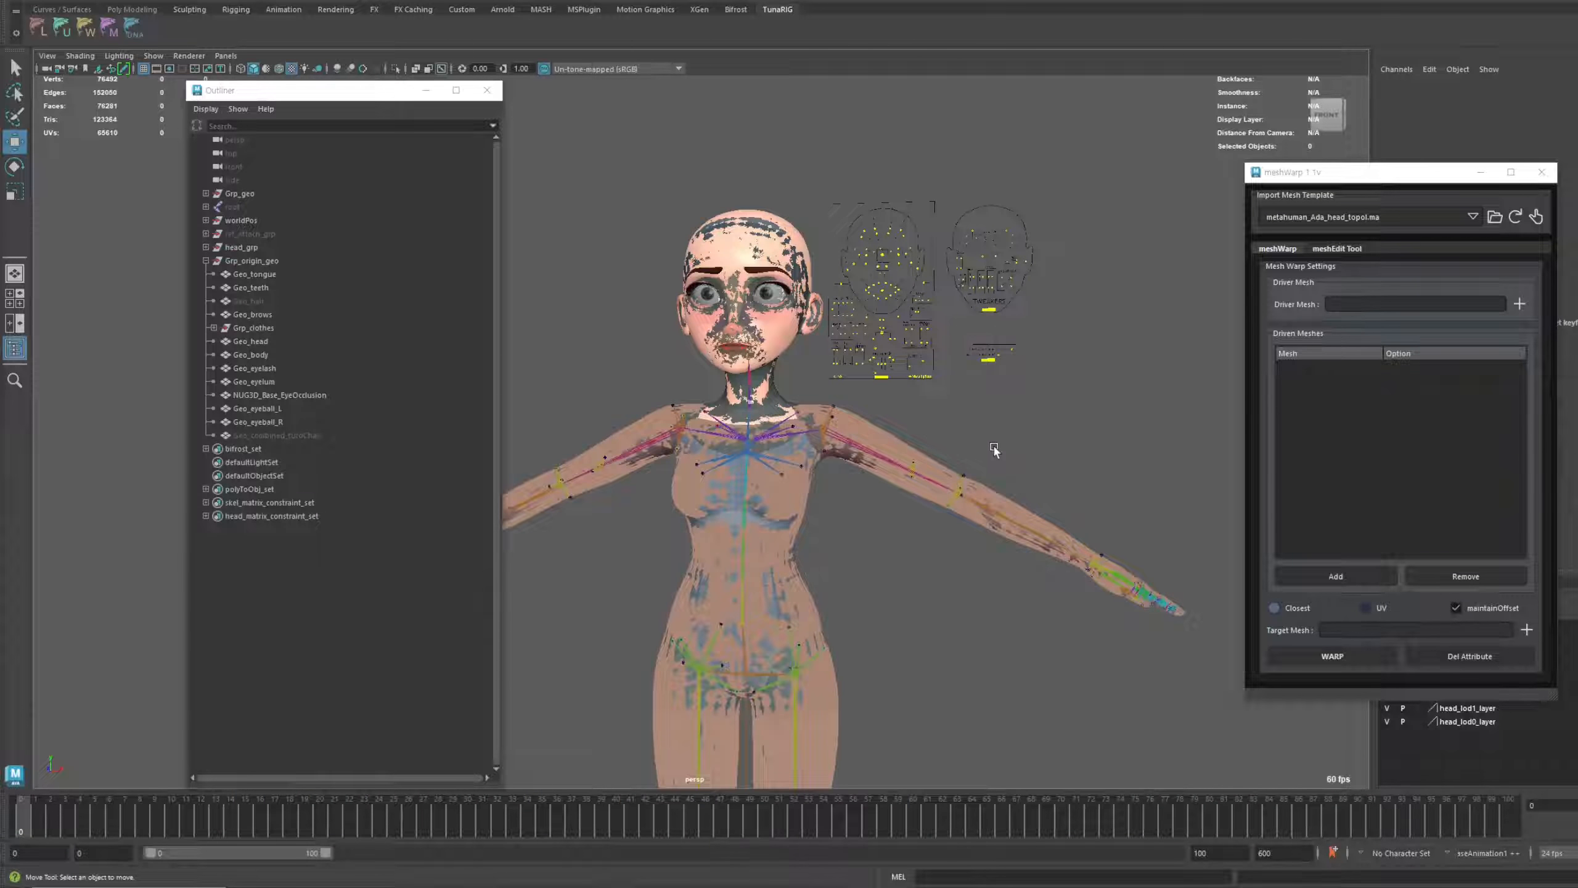
Select all UVs of the Geo_body mesh in Grp_origin_geo and copy them to another UV set
left_click_drag(994, 447, 757, 435, "alt")
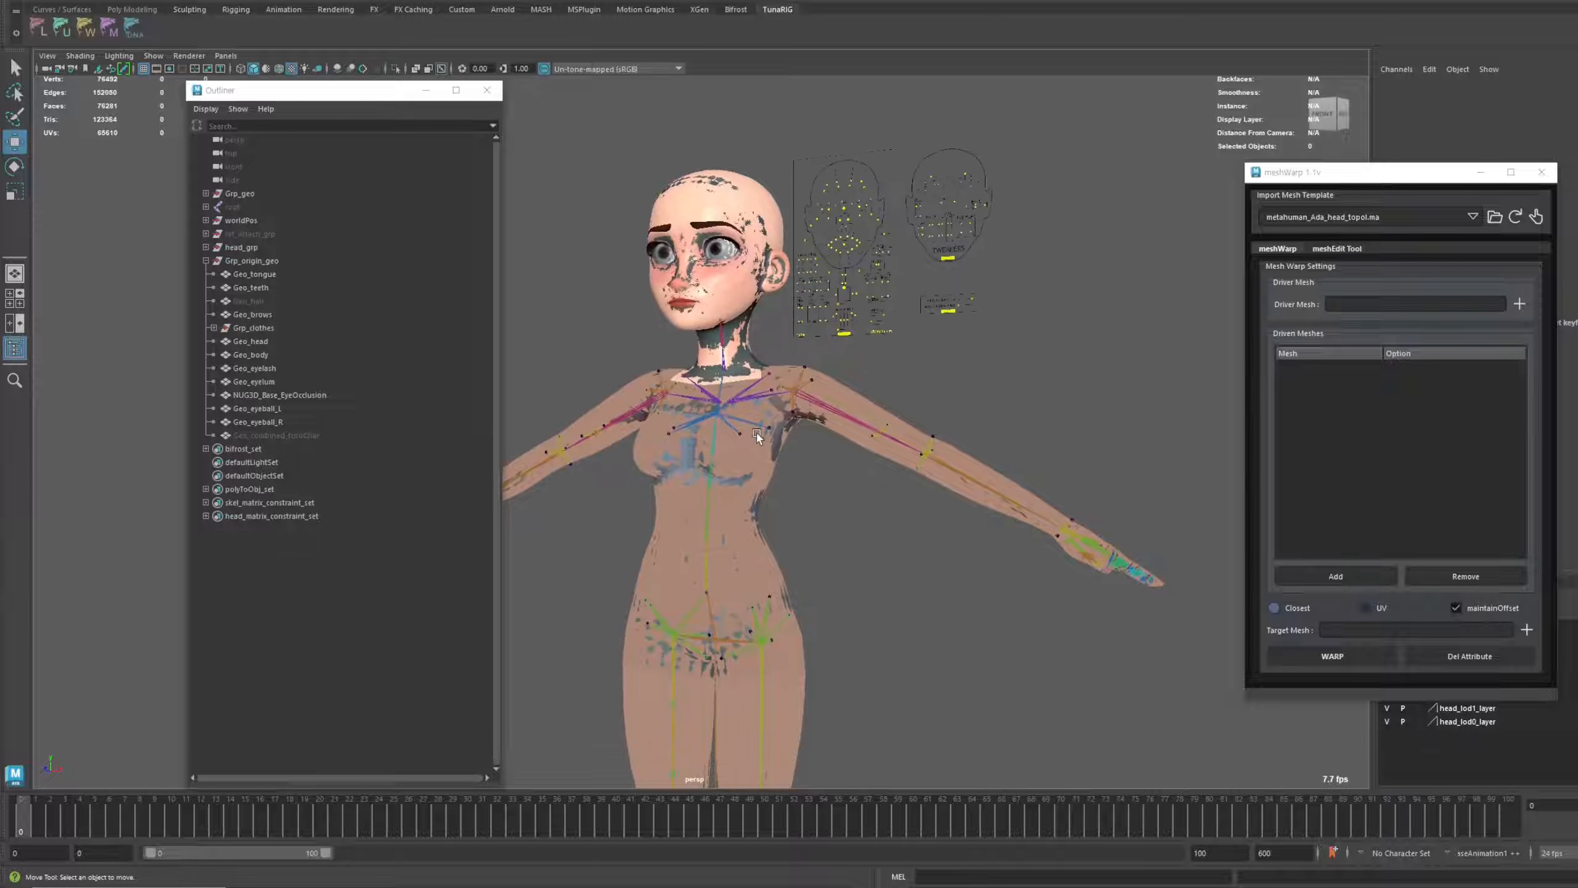
left_click(281, 265)
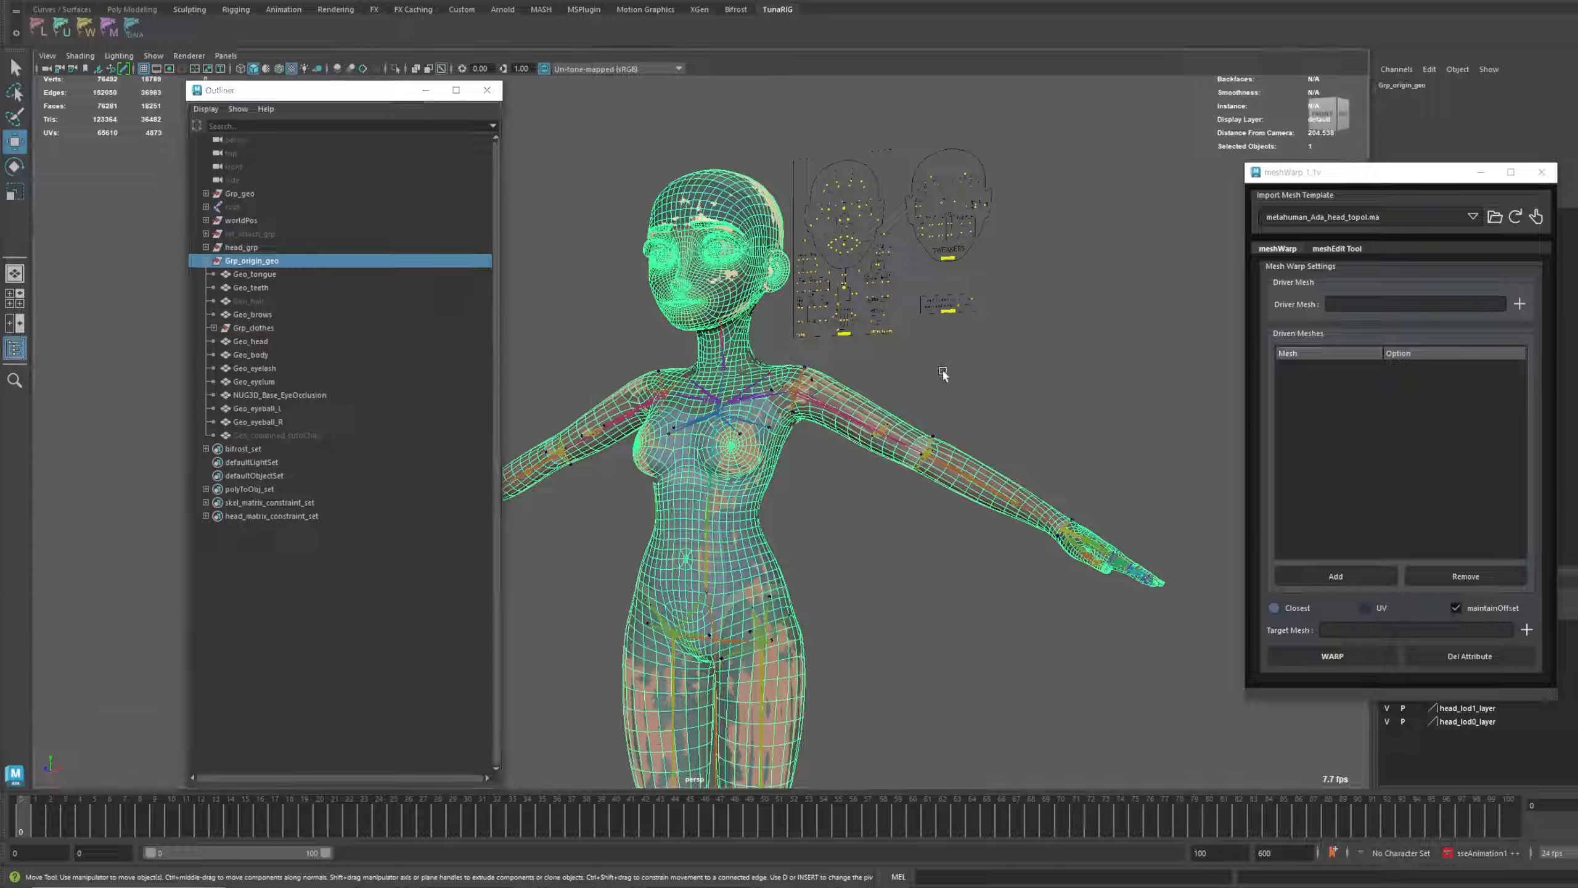
left_click(618, 350)
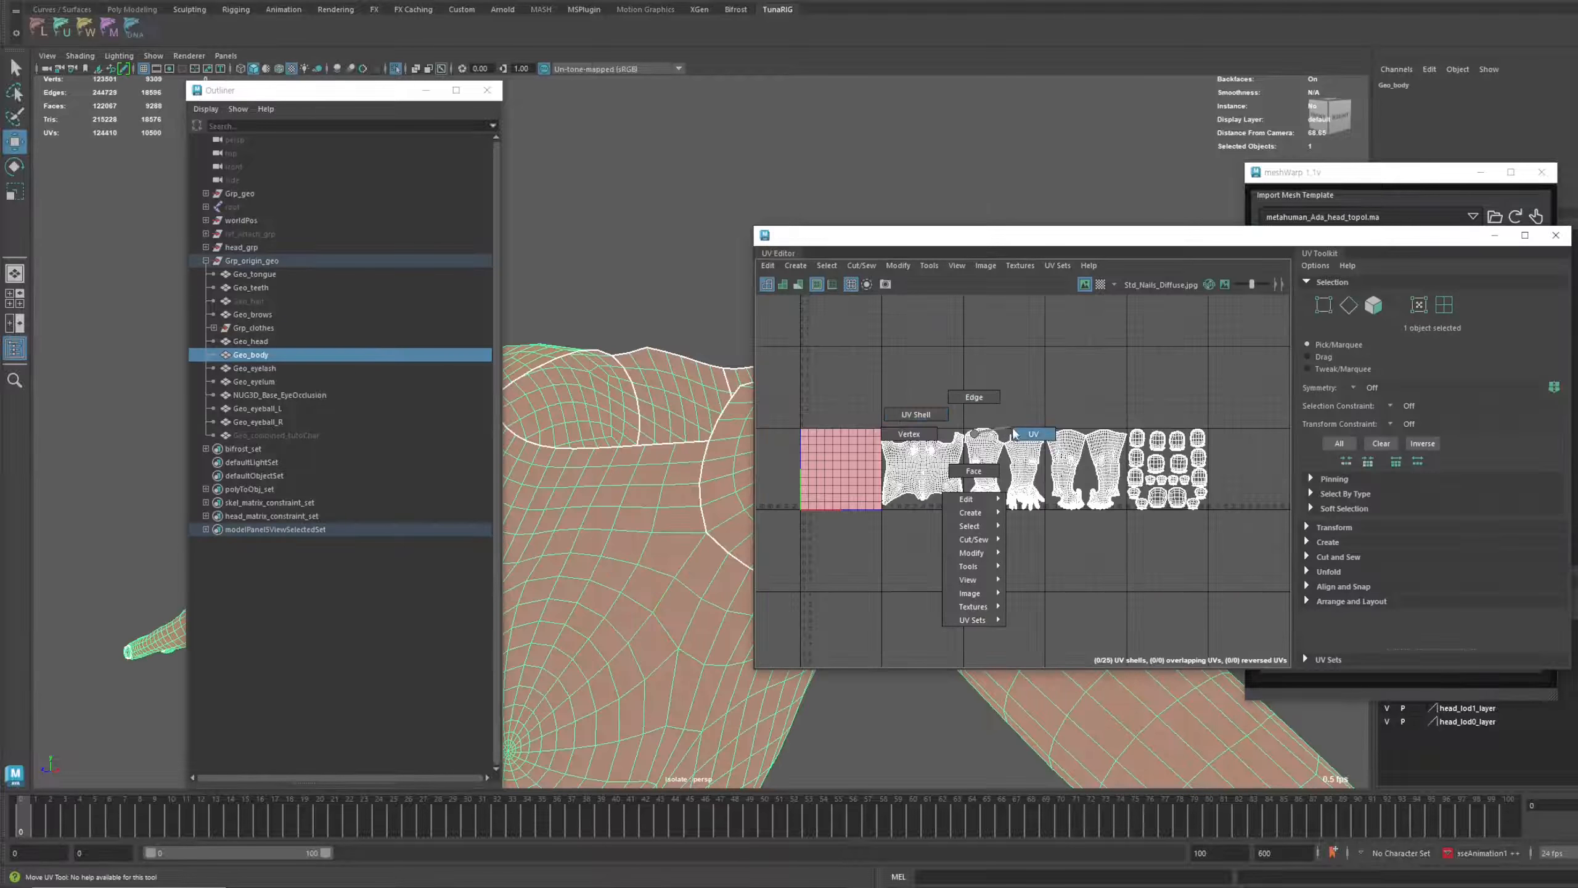
right_click_drag(951, 441, 920, 429)
left_click_drag(770, 349, 882, 427)
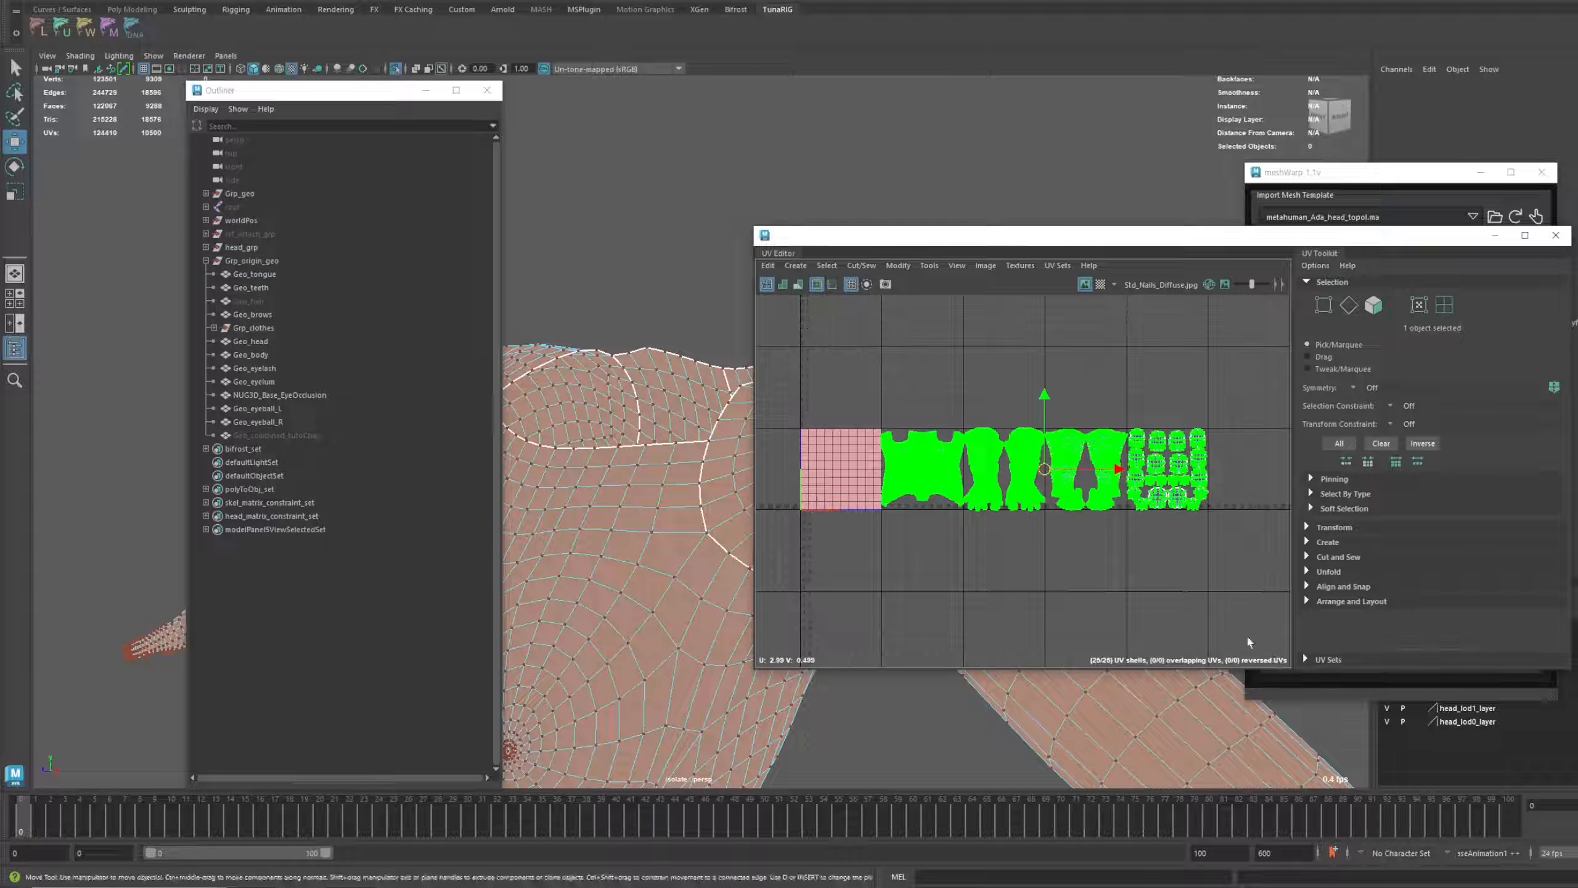
left_click(1057, 265)
mouse_move(1152, 307)
left_click(1261, 307)
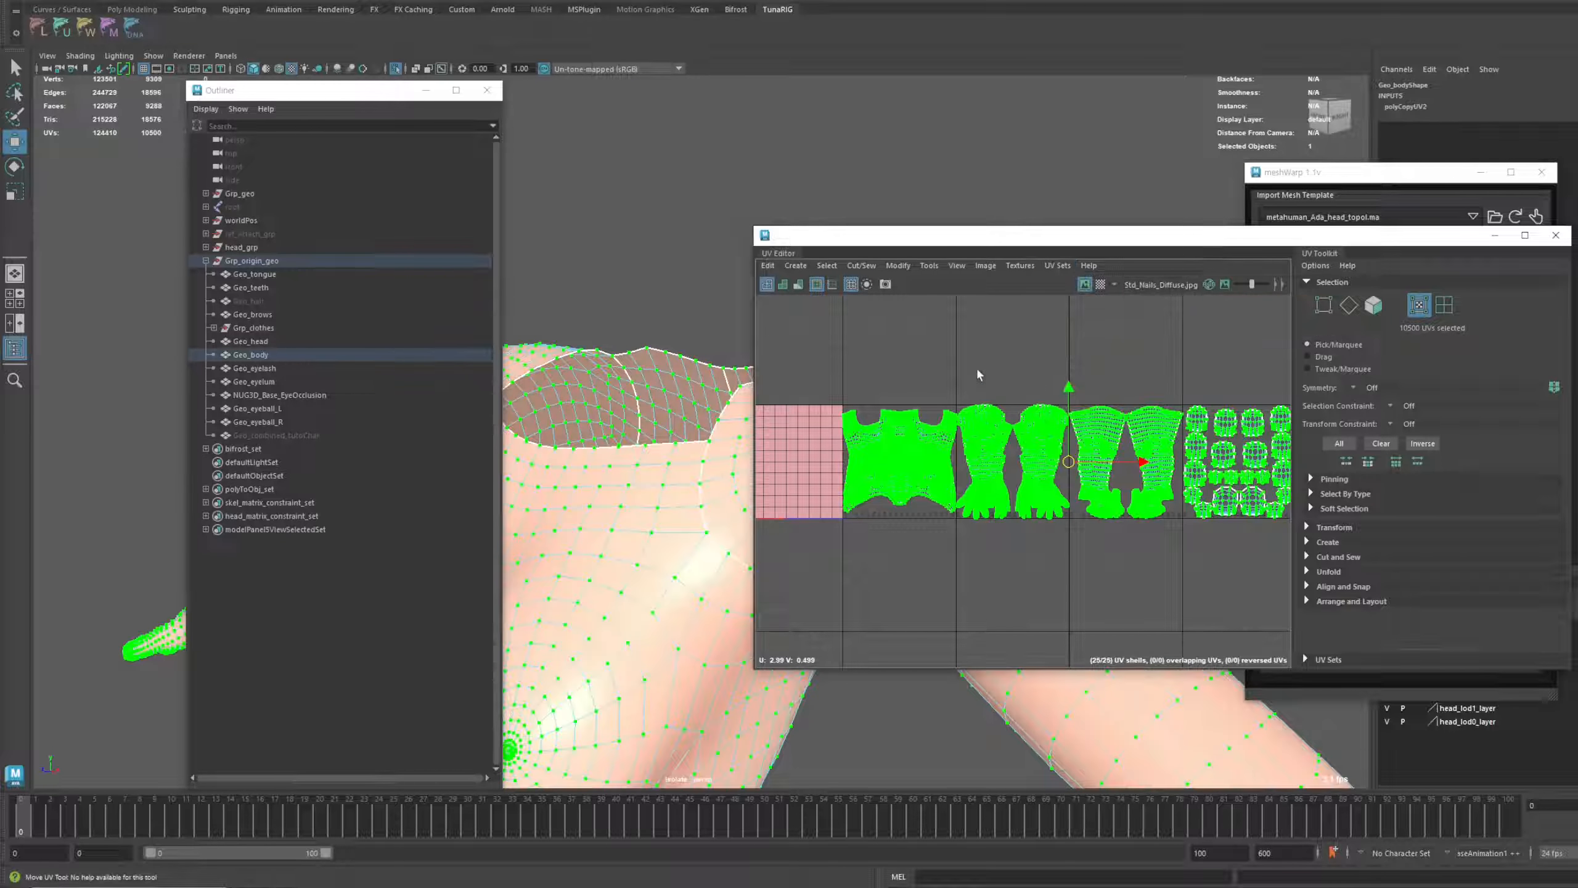
left_click(1063, 266)
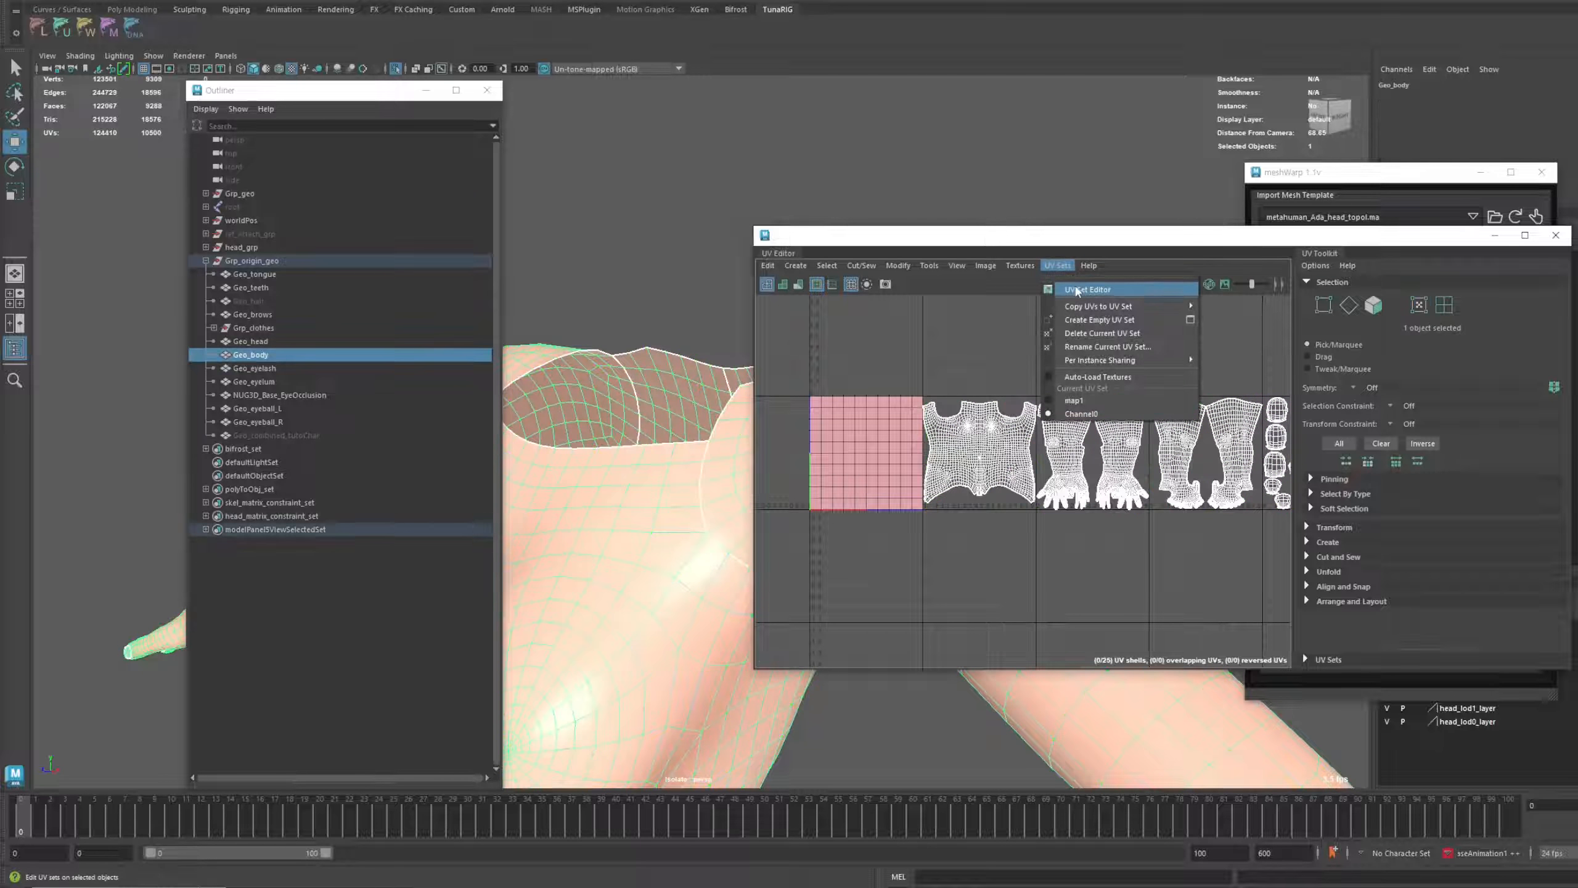
left_click(1106, 364)
left_click(1056, 376)
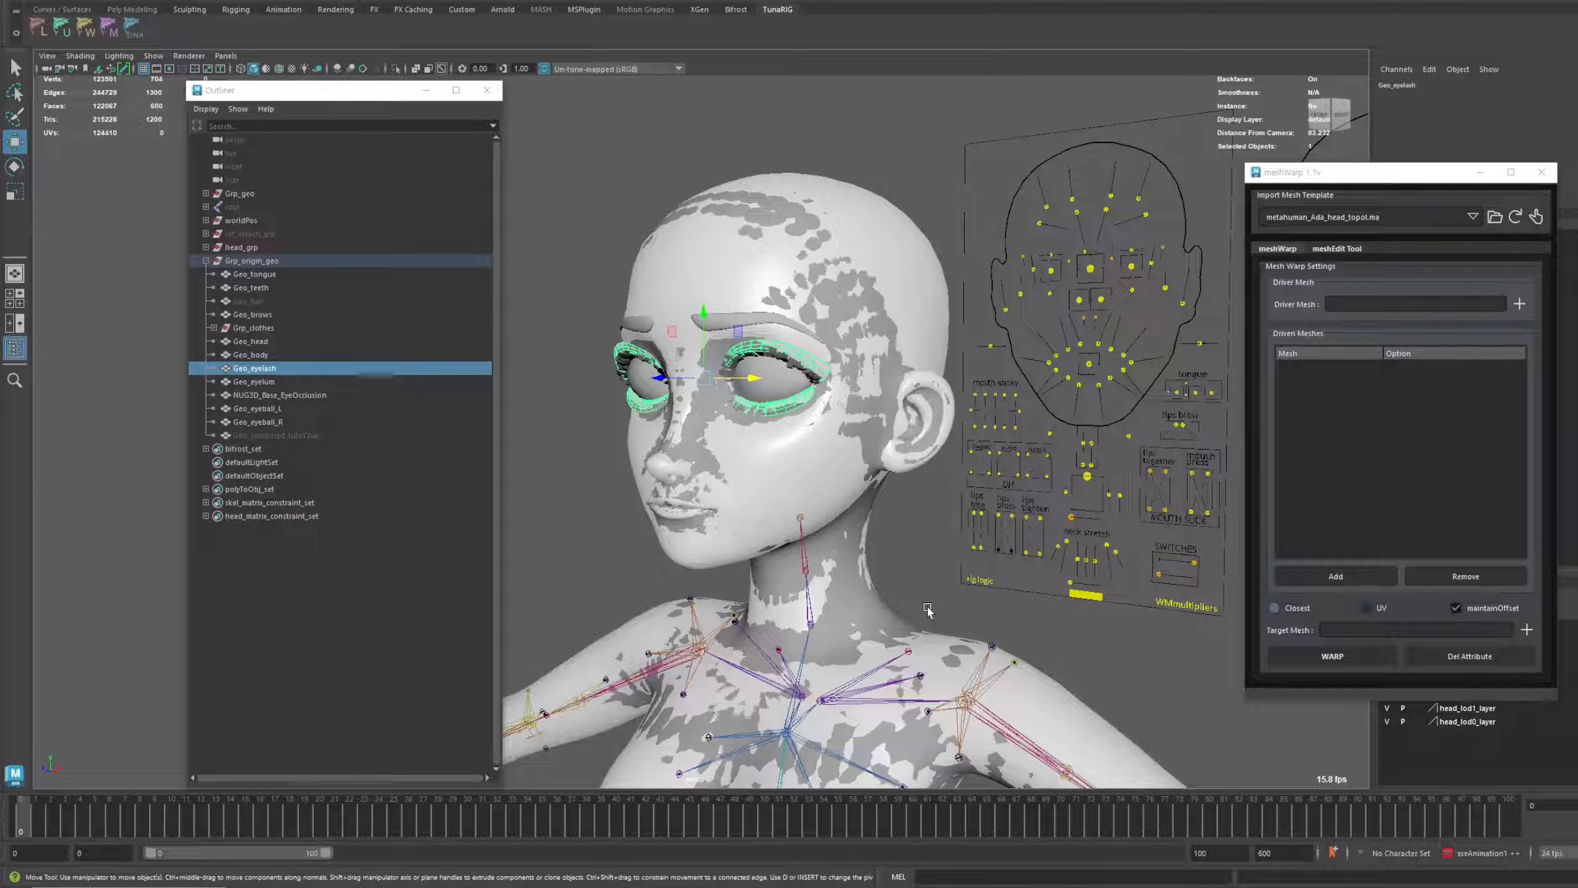
Deselect the eyelash mesh and open the tunaUtils rig utilities
left_click(927, 609)
middle_click_drag(795, 481, 779, 414, "alt")
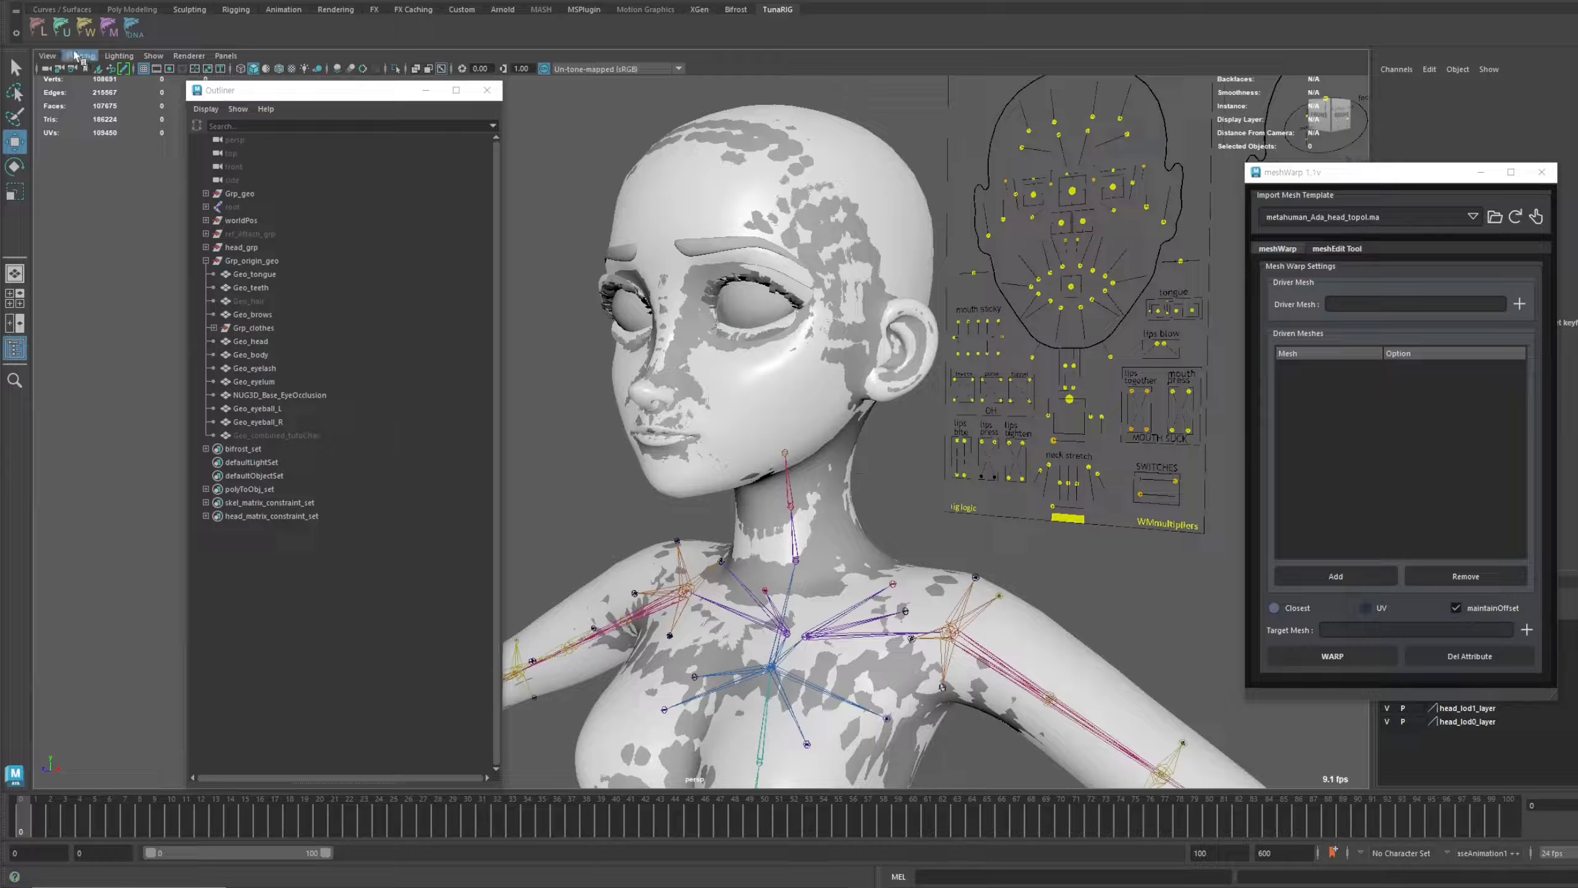
left_click(61, 27)
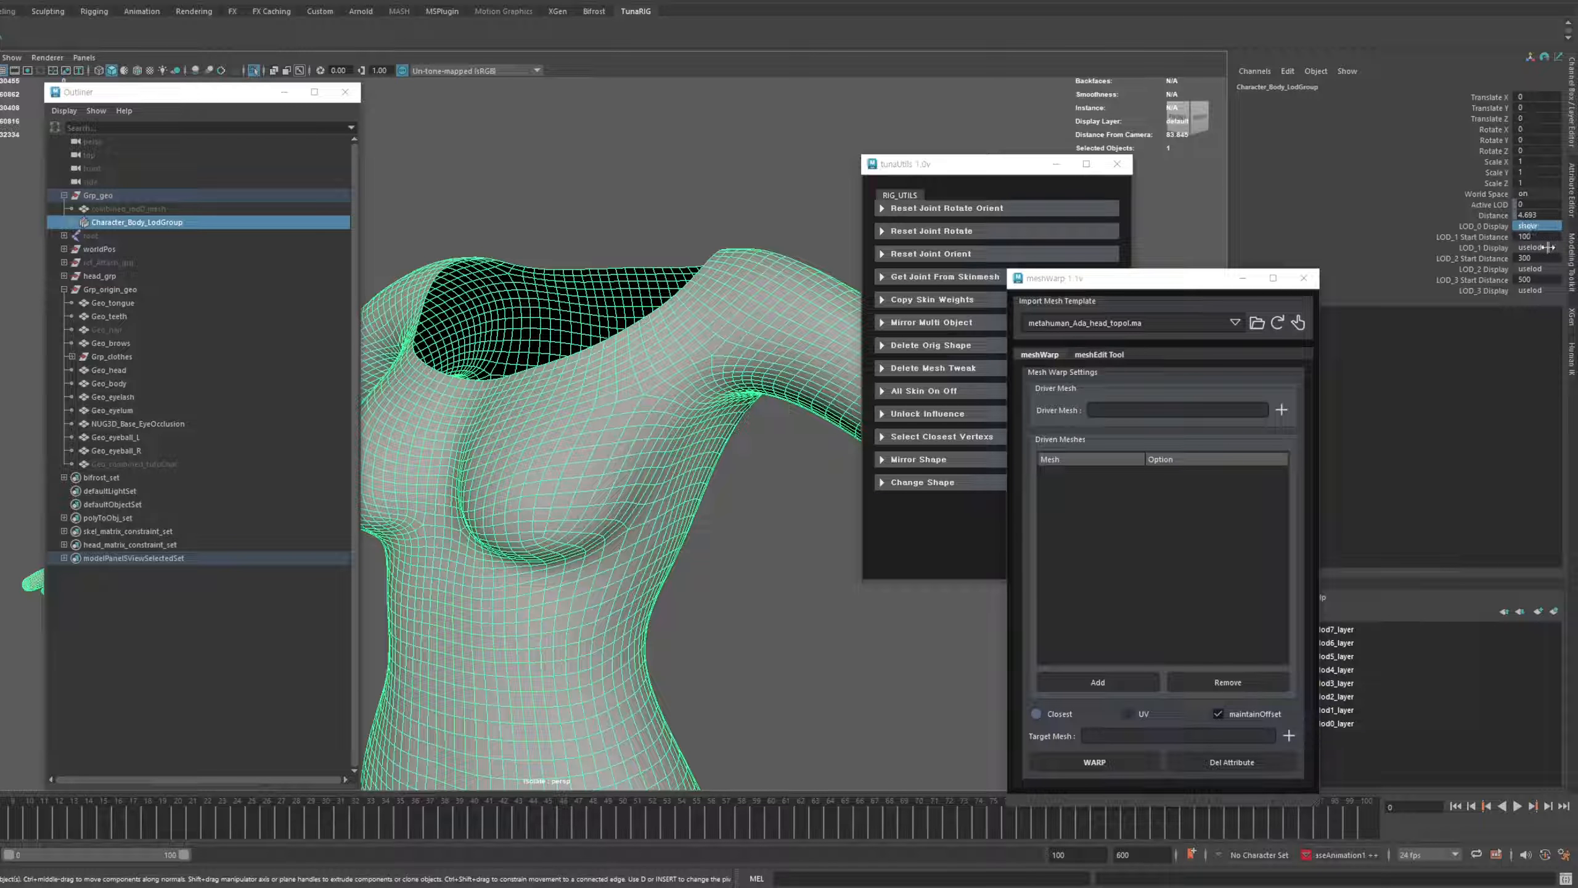
Set the LOD_1, LOD_2 and LOD_3 Display of Character_Body_LodGroup to hide
left_click(1546, 247)
left_click(1540, 292)
left_click(1540, 269)
left_click(1540, 312)
left_click(1537, 290)
left_click(1534, 332)
Expand head_grp, select Character_Head_LodGroup and isolate it in the viewport instead of the body
left_click(216, 98)
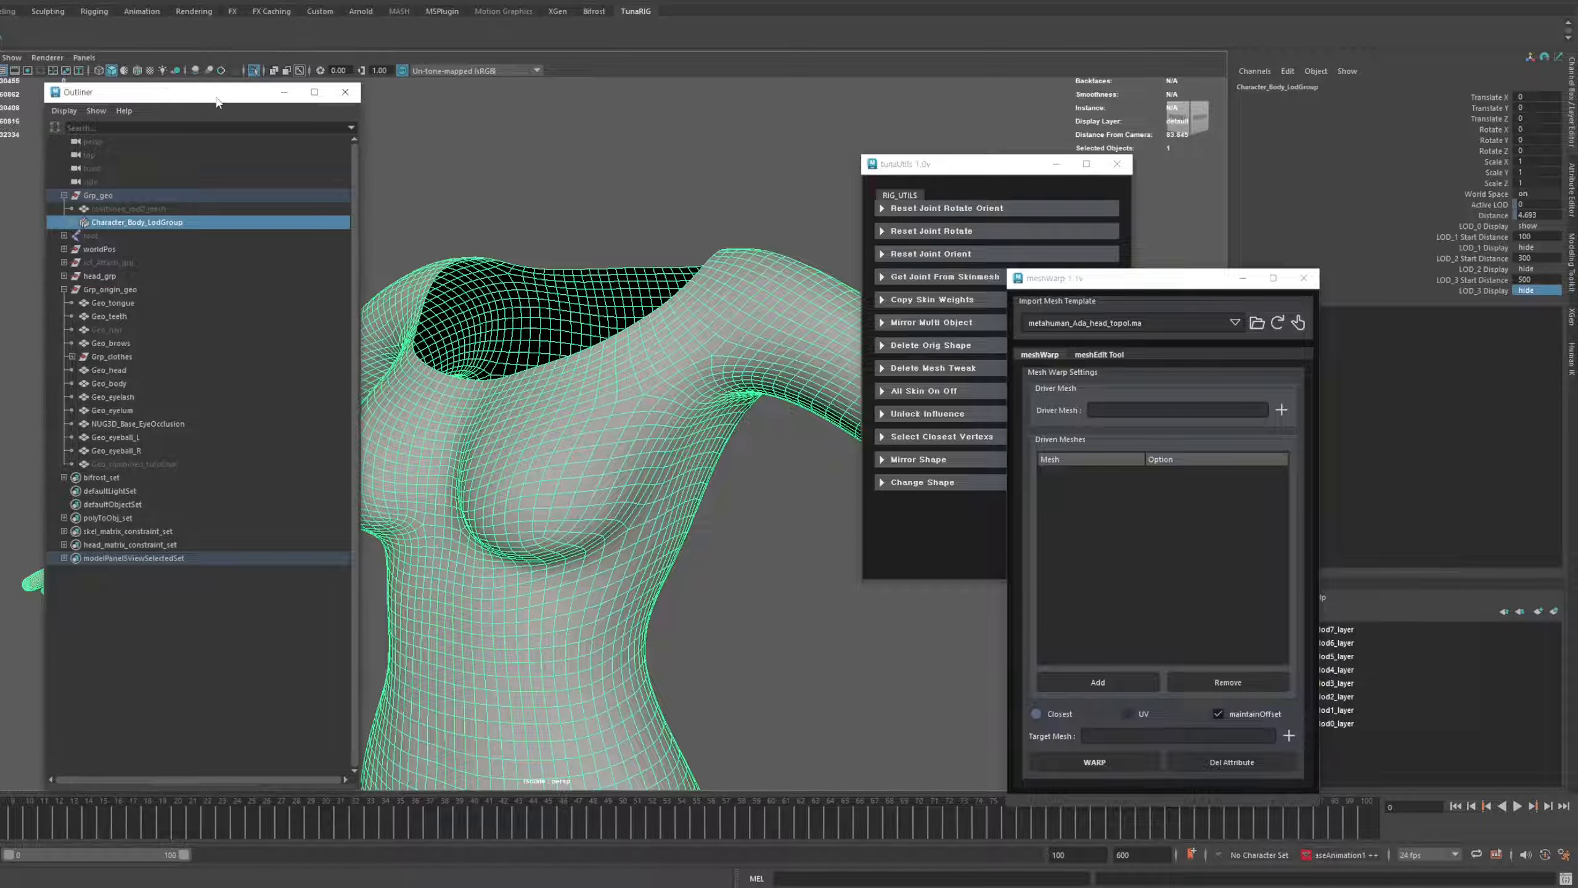
mouse_move(217, 98)
left_mouse_down()
mouse_move(263, 102)
mouse_move(237, 106)
left_mouse_up()
left_click(85, 283)
left_click(138, 324)
key("ctrl+1")
key("ctrl+1")
left_click_drag(560, 348, 578, 357, "alt")
middle_click_drag(578, 358, 646, 597, "alt")
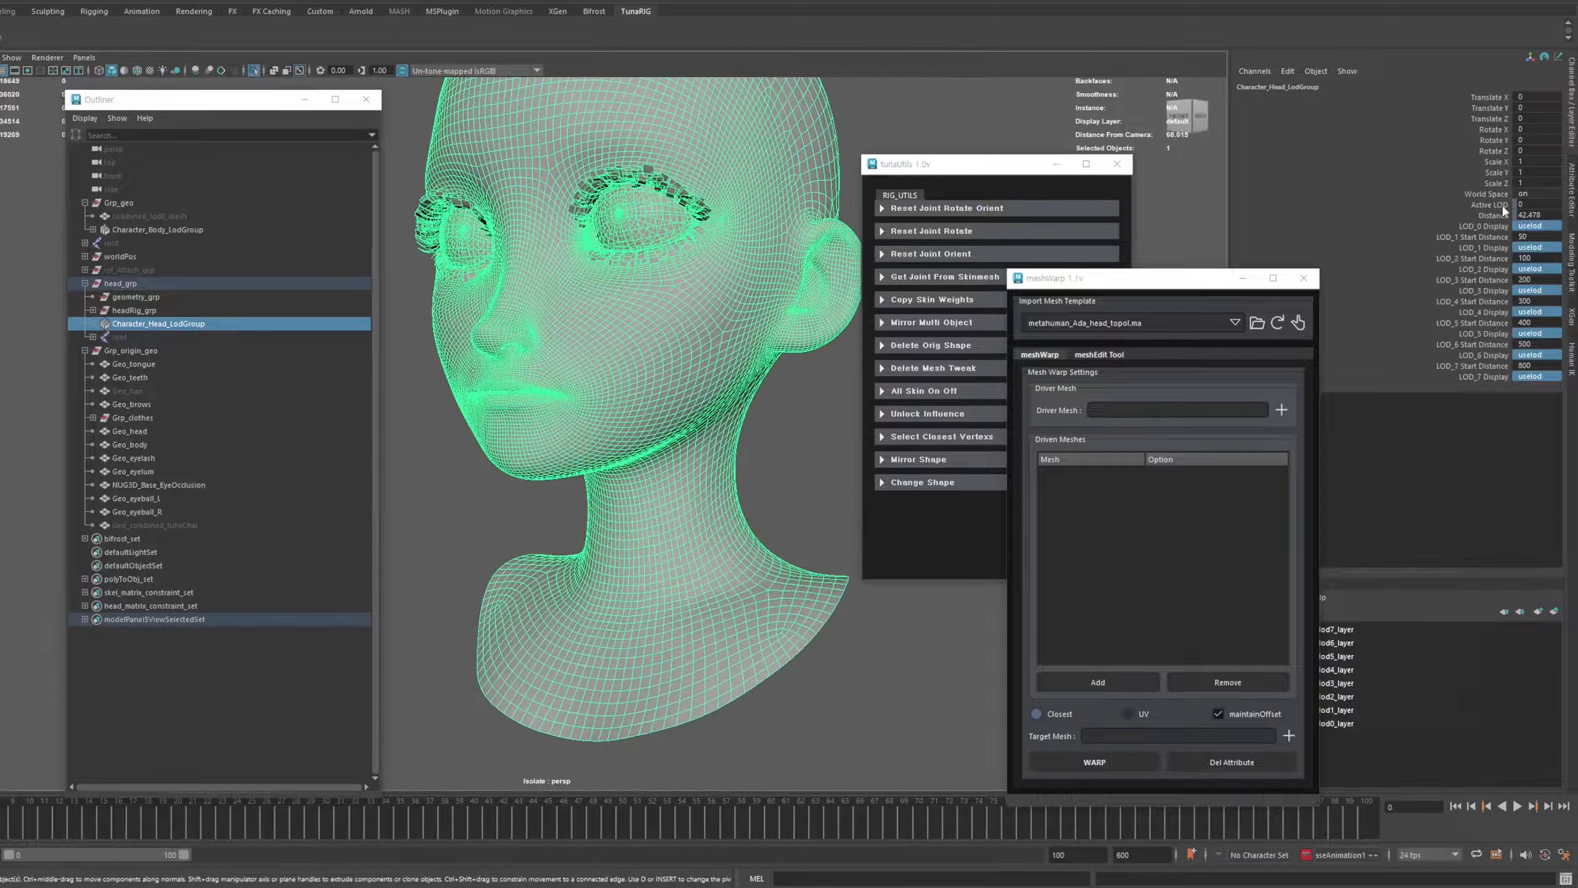
Set Character_Head_LodGroup's LOD_0 Display to show and its LOD_1 to LOD_7 displays to hide
left_click(1535, 322)
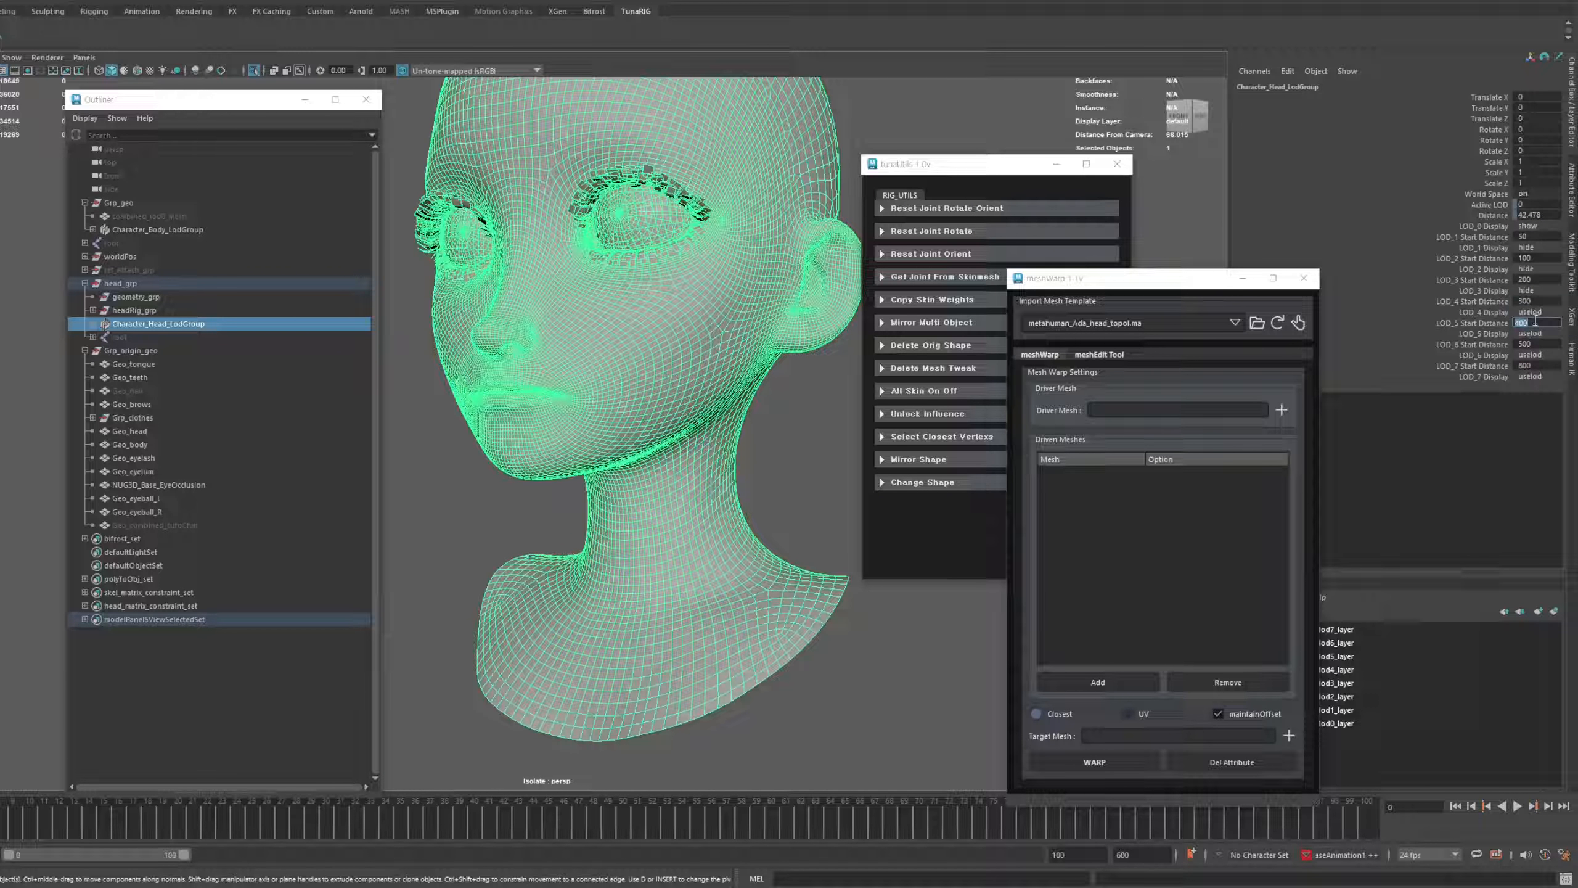
left_click(1537, 356)
left_click(1537, 397)
left_click(1536, 377)
left_click(1536, 420)
Clear the selection and turn off the isolation to bring the whole character back into view
left_click(668, 339)
key("ctrl+1")
scroll(740, 299, "down", 5)
middle_click_drag(721, 386, 693, 342, "alt")
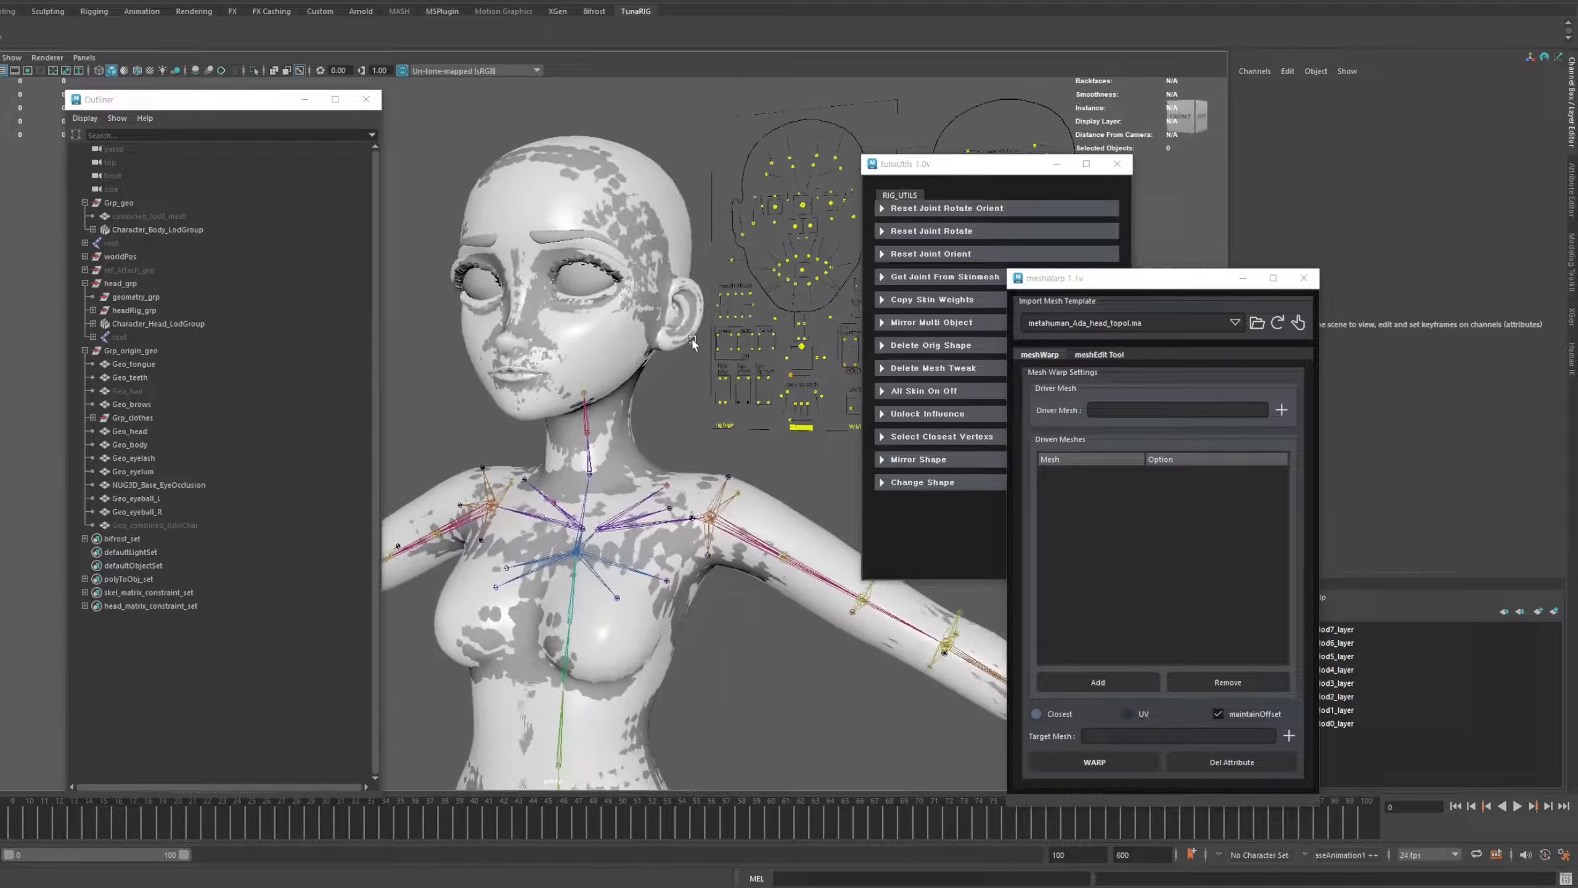
scroll(704, 356, "up", 2)
scroll(705, 356, "down", 3)
scroll(547, 323, "up", 3)
scroll(536, 344, "up", 2)
middle_click_drag(491, 323, 528, 271, "alt")
Look at the body LOD meshes inside Character_Body_LodGroup and collapse the group again
left_click(160, 231)
scroll(536, 366, "down", 3)
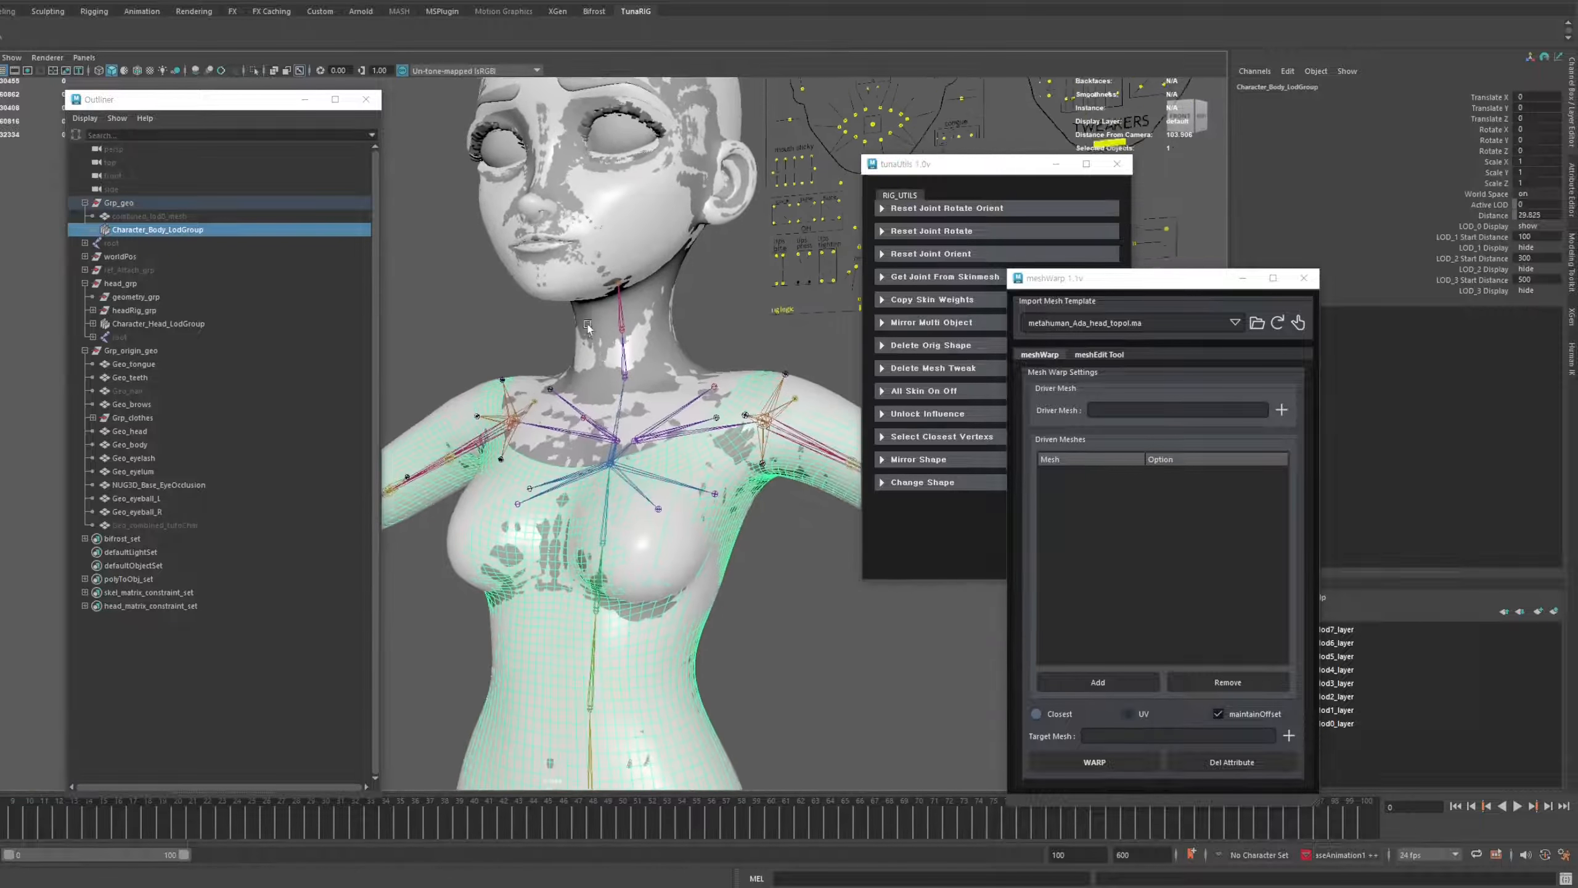
left_click_drag(491, 336, 504, 342, "alt")
left_click(504, 343)
left_click(92, 230)
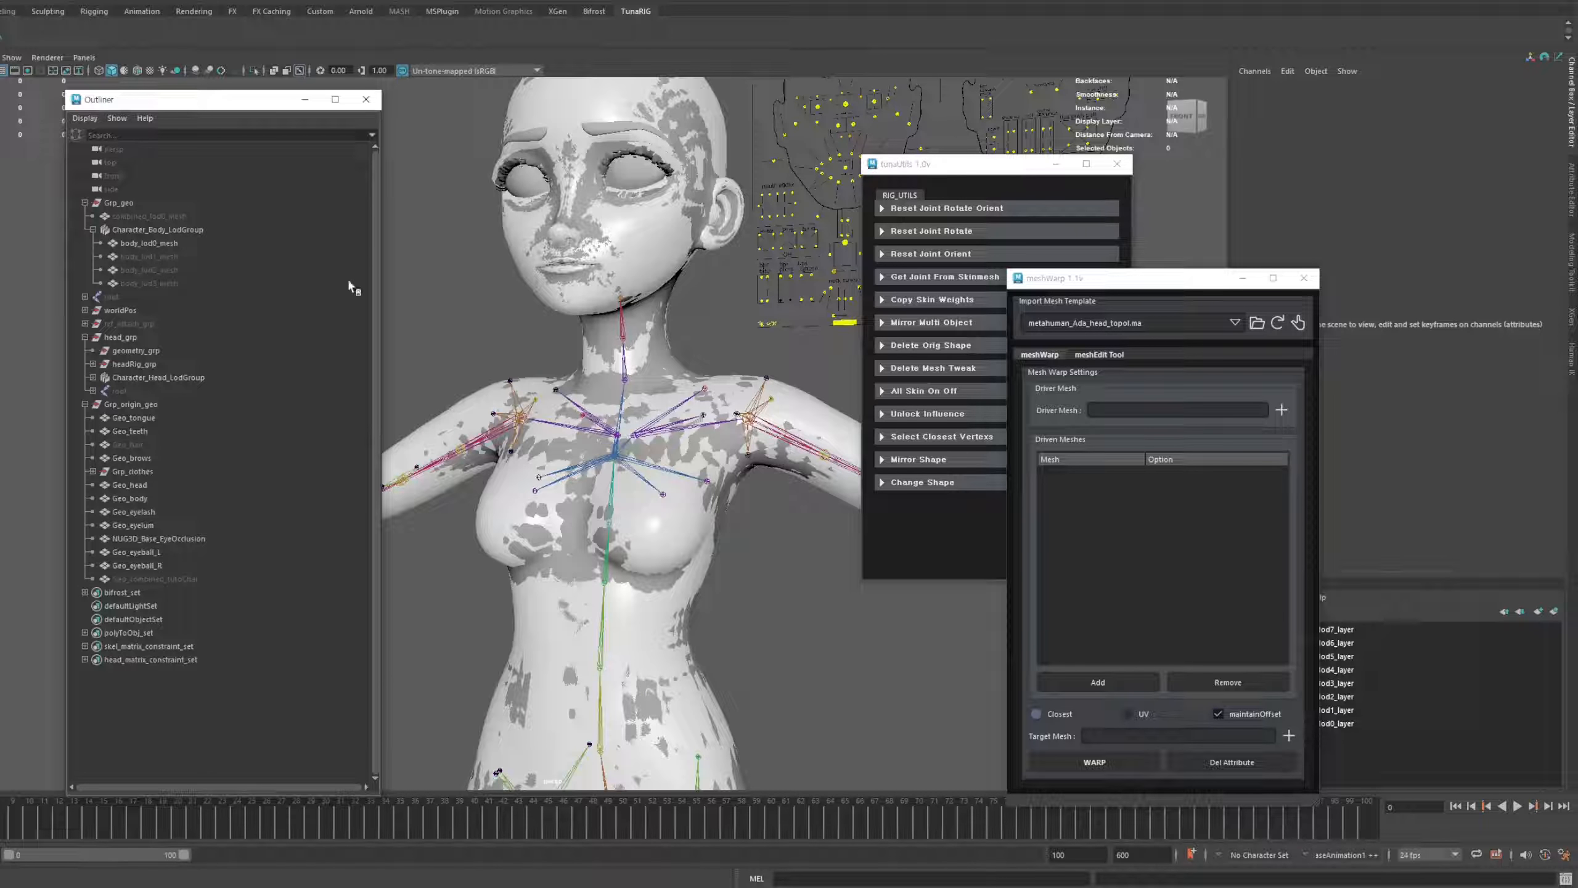
scroll(527, 317, "up", 2)
left_click(92, 229)
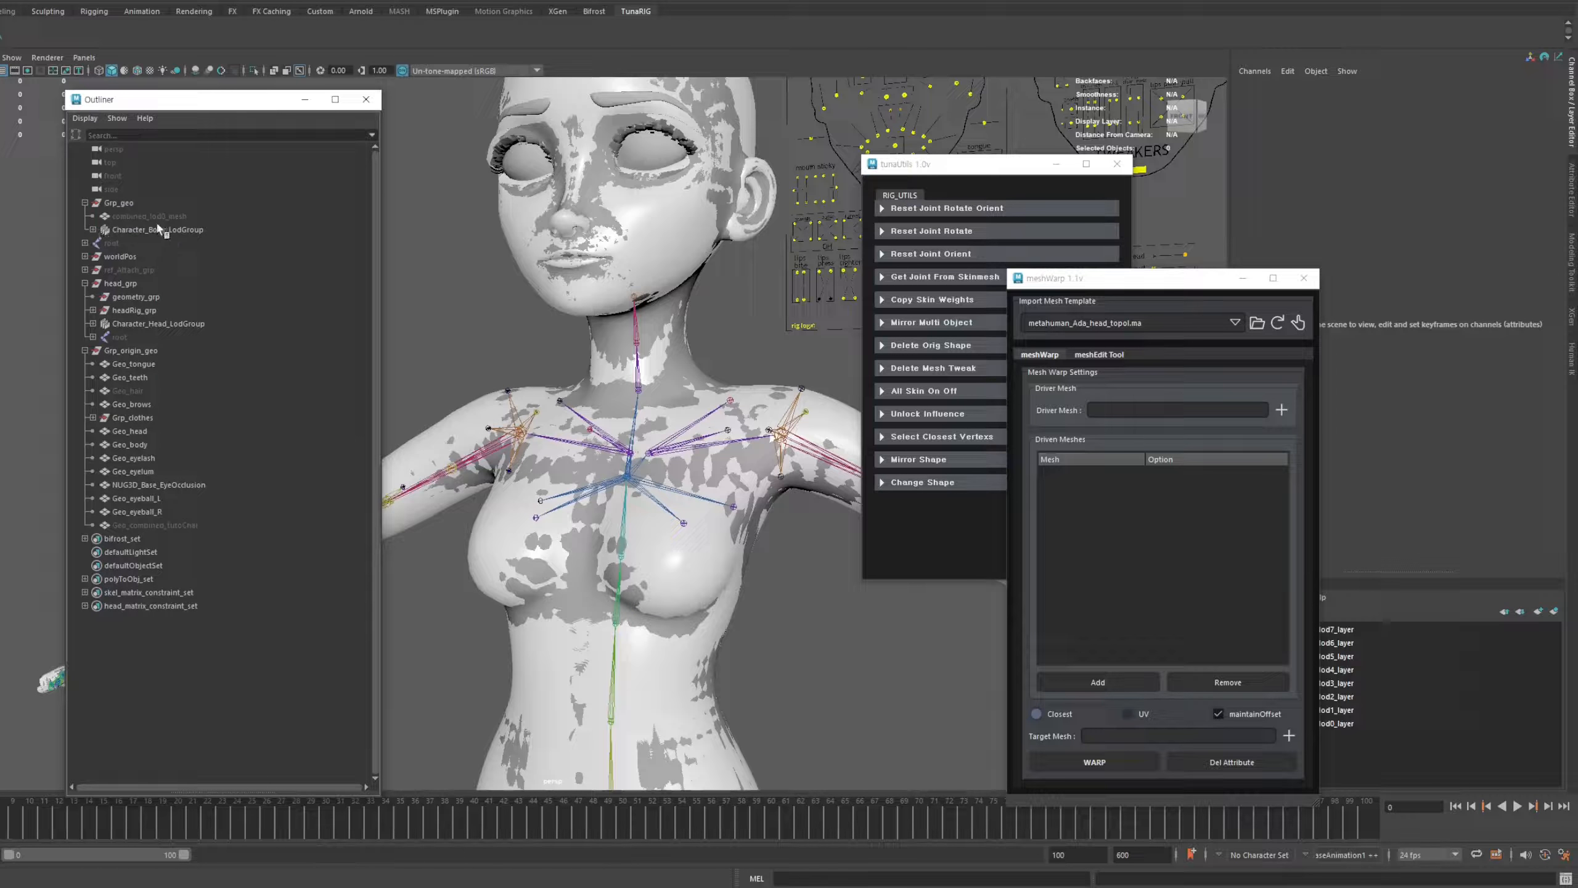
Isolate combined_lod0_mesh with Geo_body and copy the skin weights from combined_lod0_mesh to Geo_body
left_click(158, 228)
left_click(204, 217)
left_click_drag(608, 311, 579, 343, "alt")
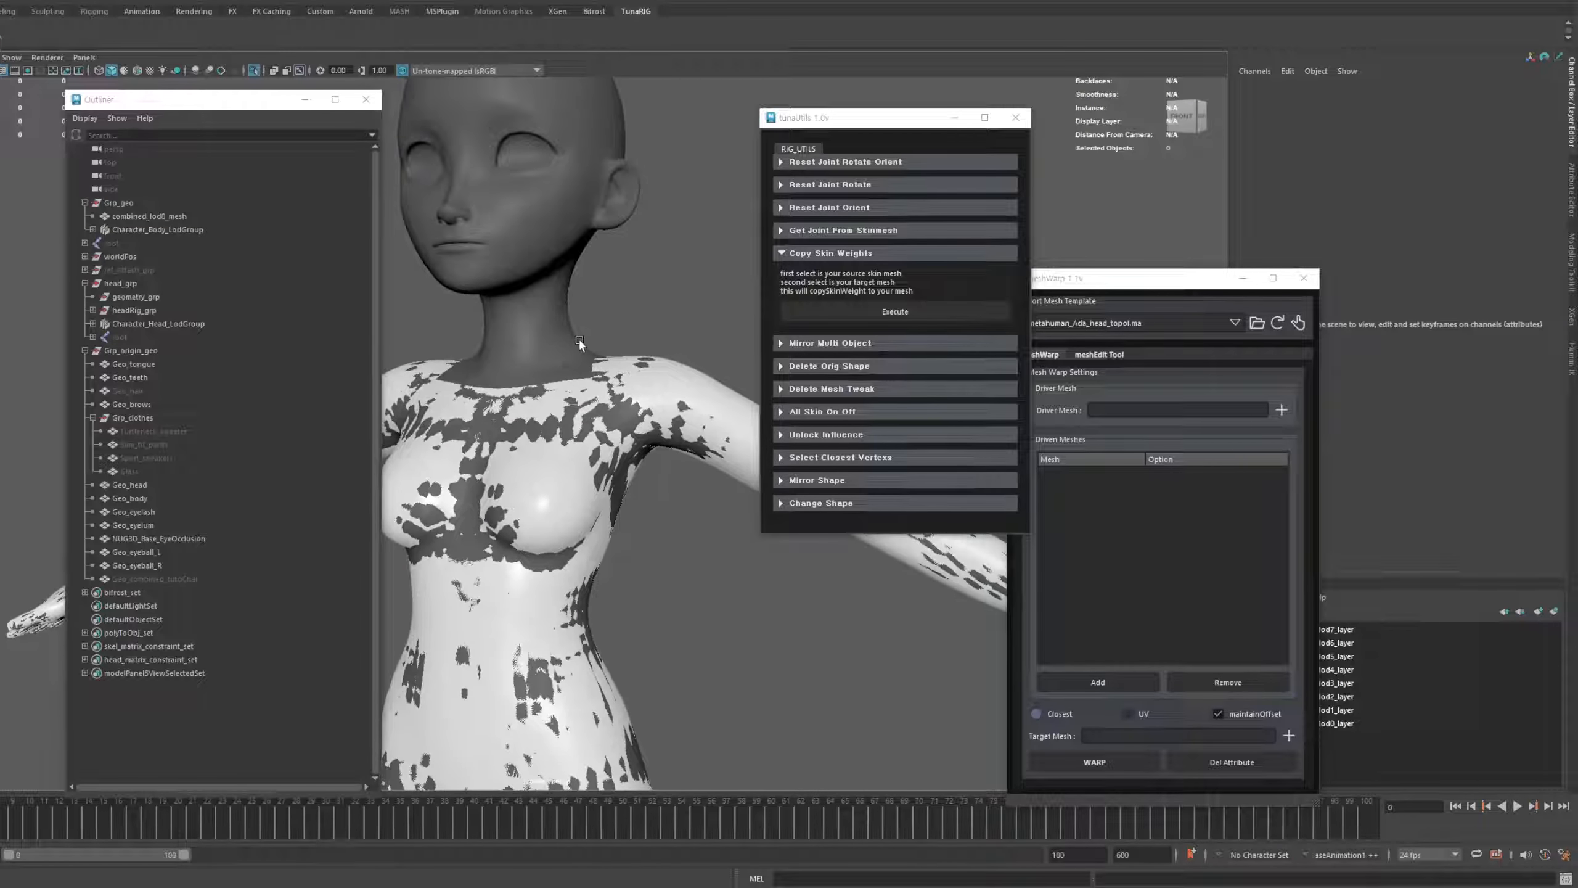
left_click(175, 218)
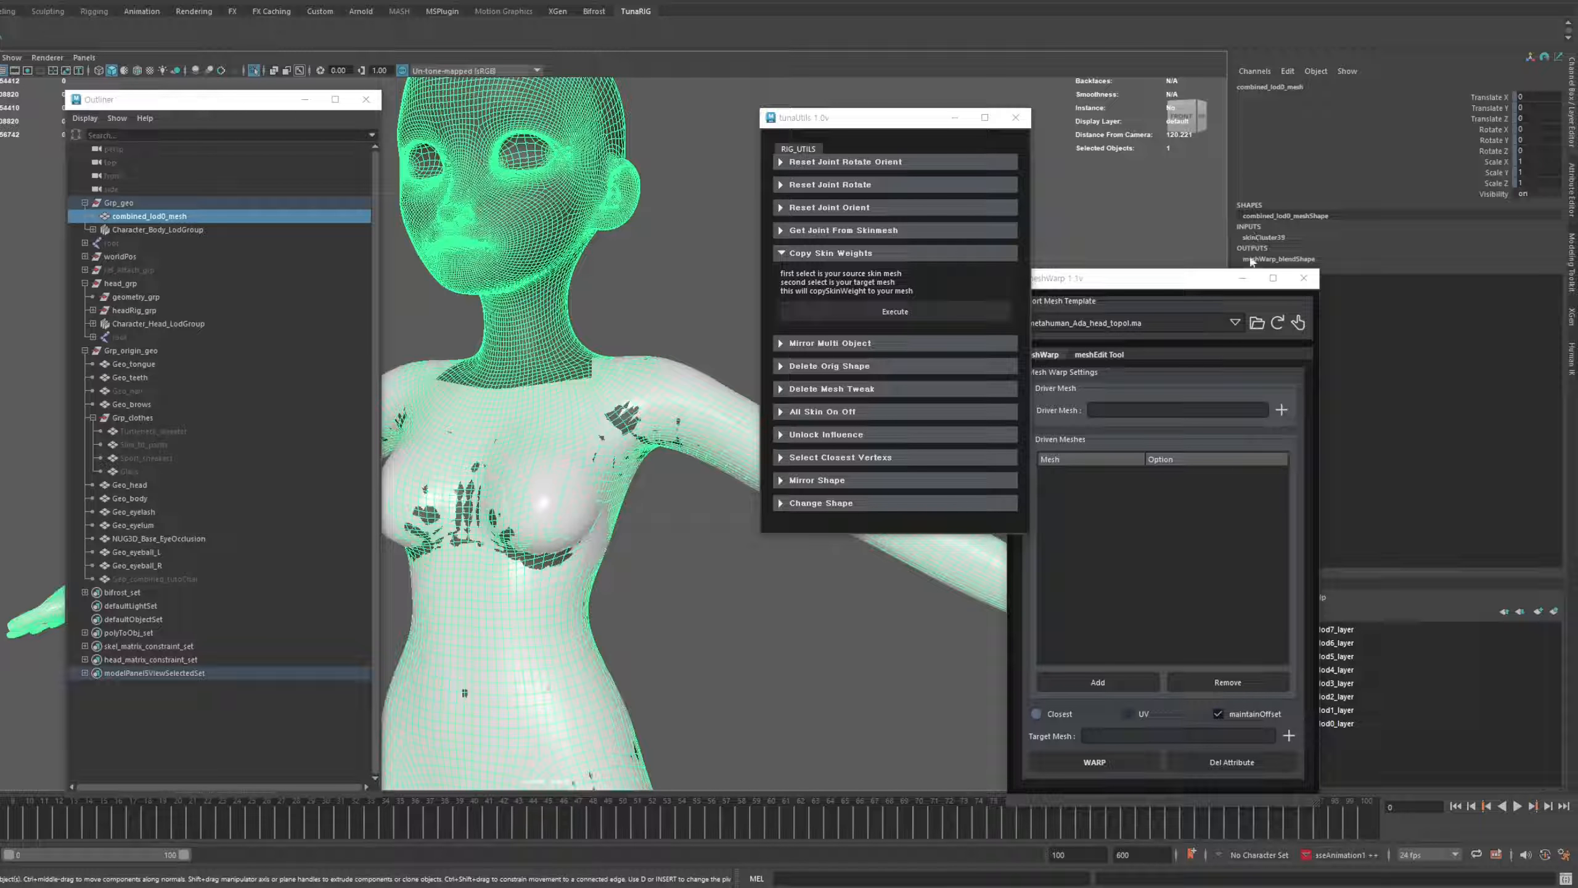
middle_click_drag(487, 410, 489, 386, "alt")
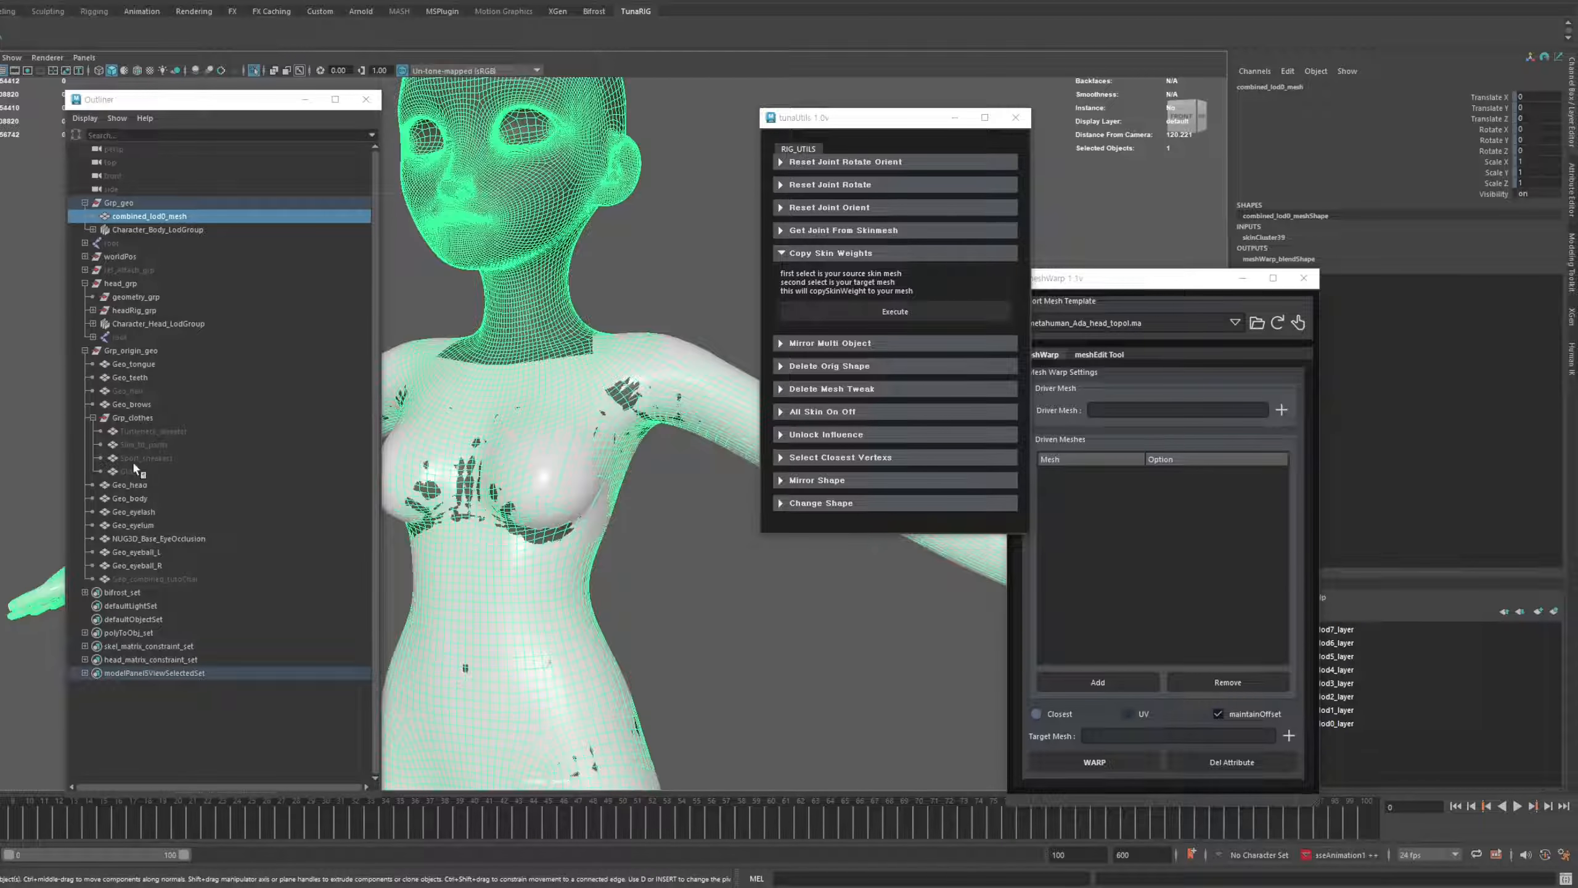
left_click(132, 499, "ctrl")
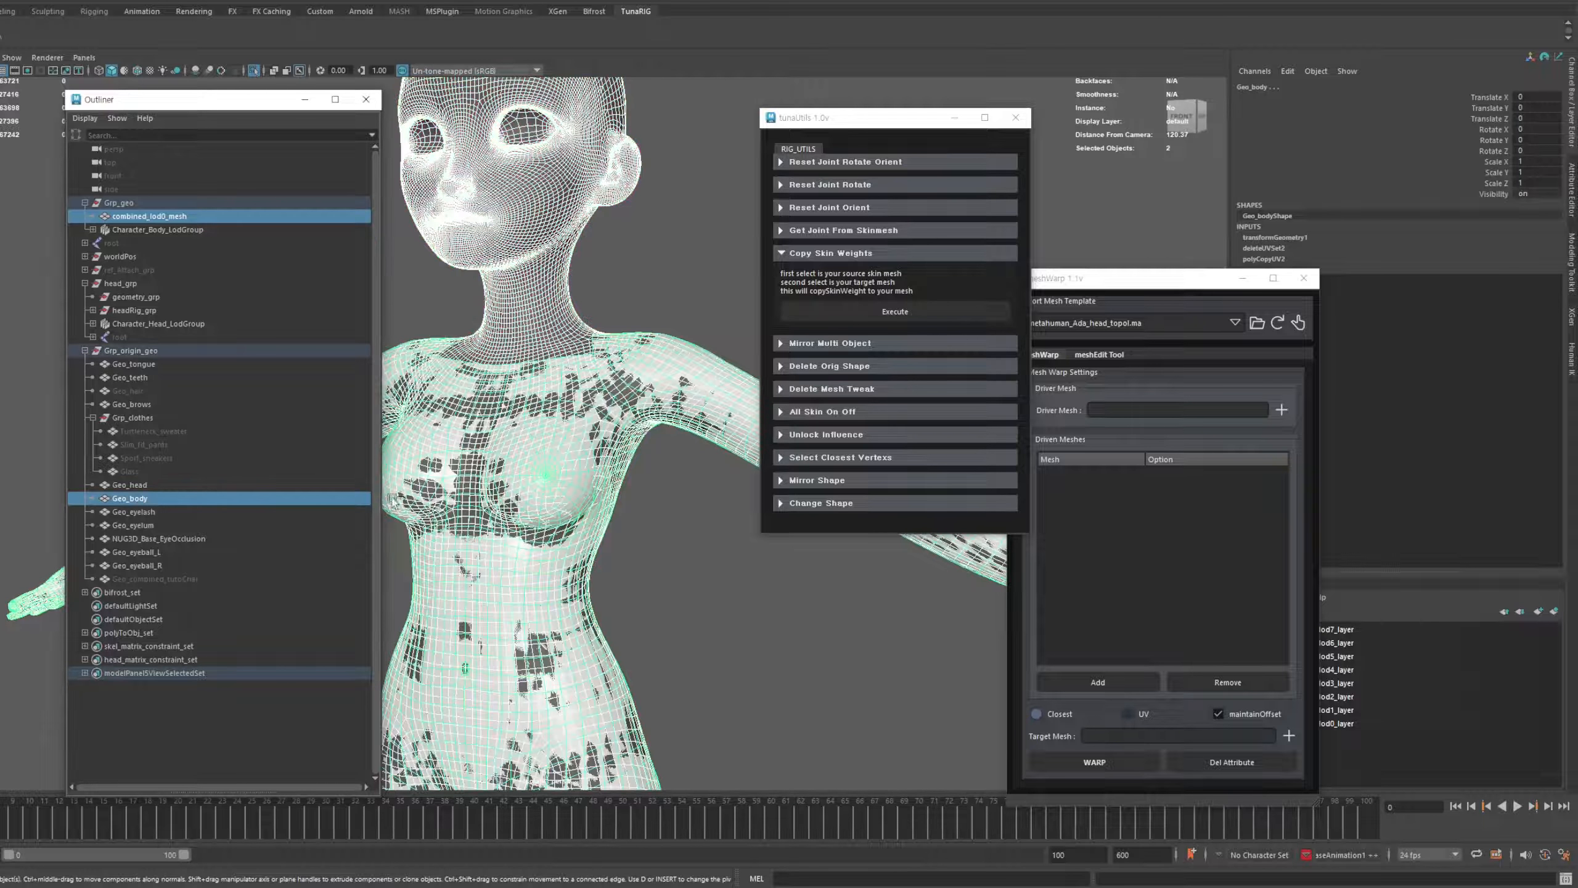
left_click(851, 309)
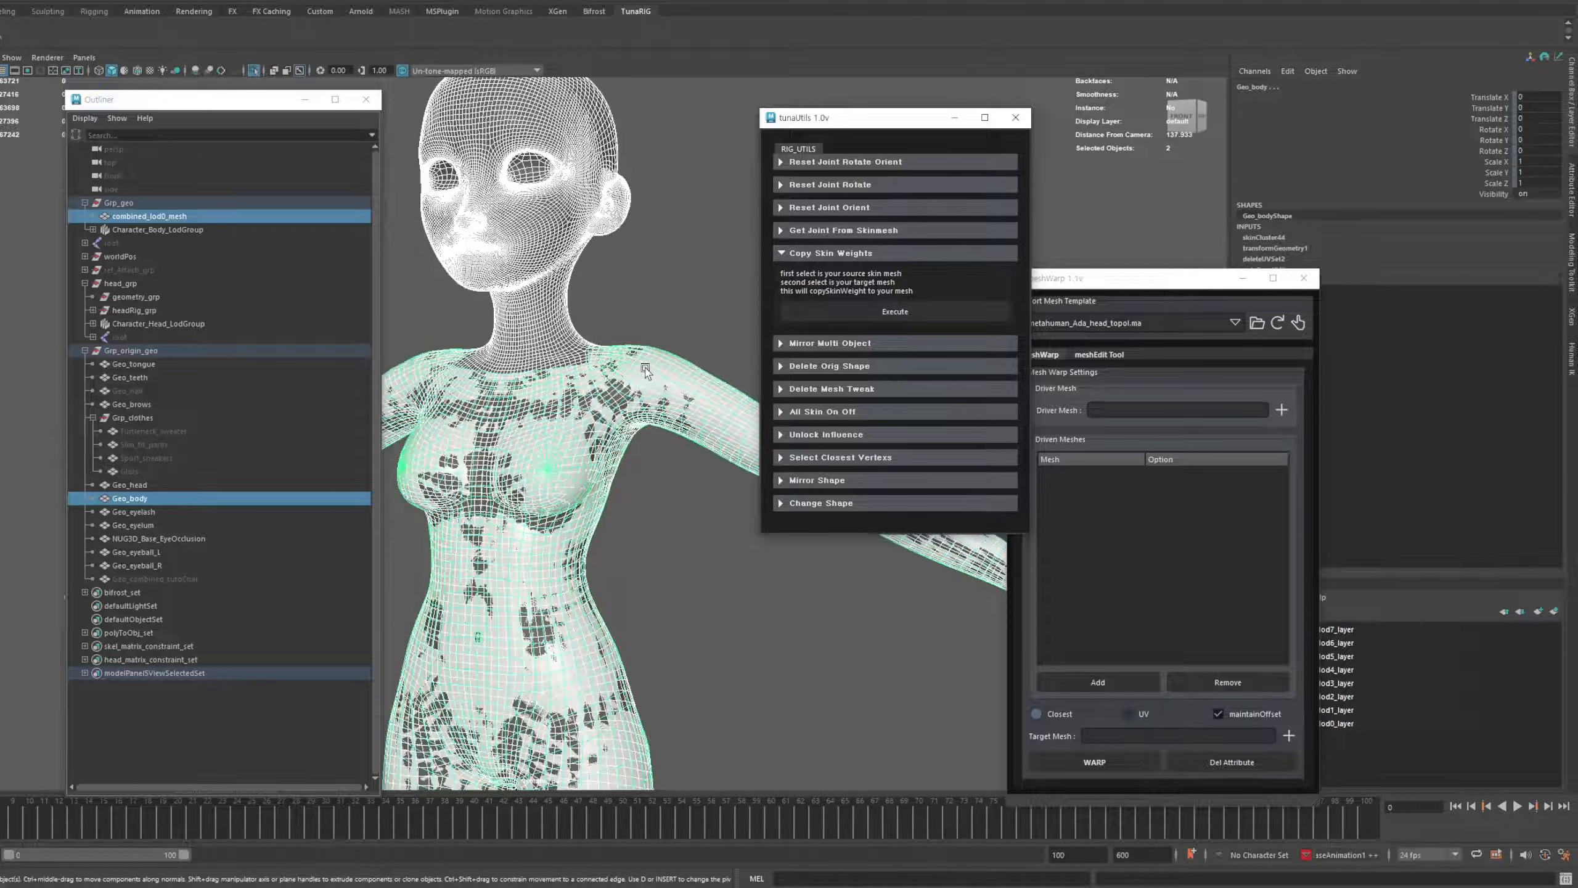
left_click_drag(664, 457, 680, 487, "alt")
left_click(680, 486)
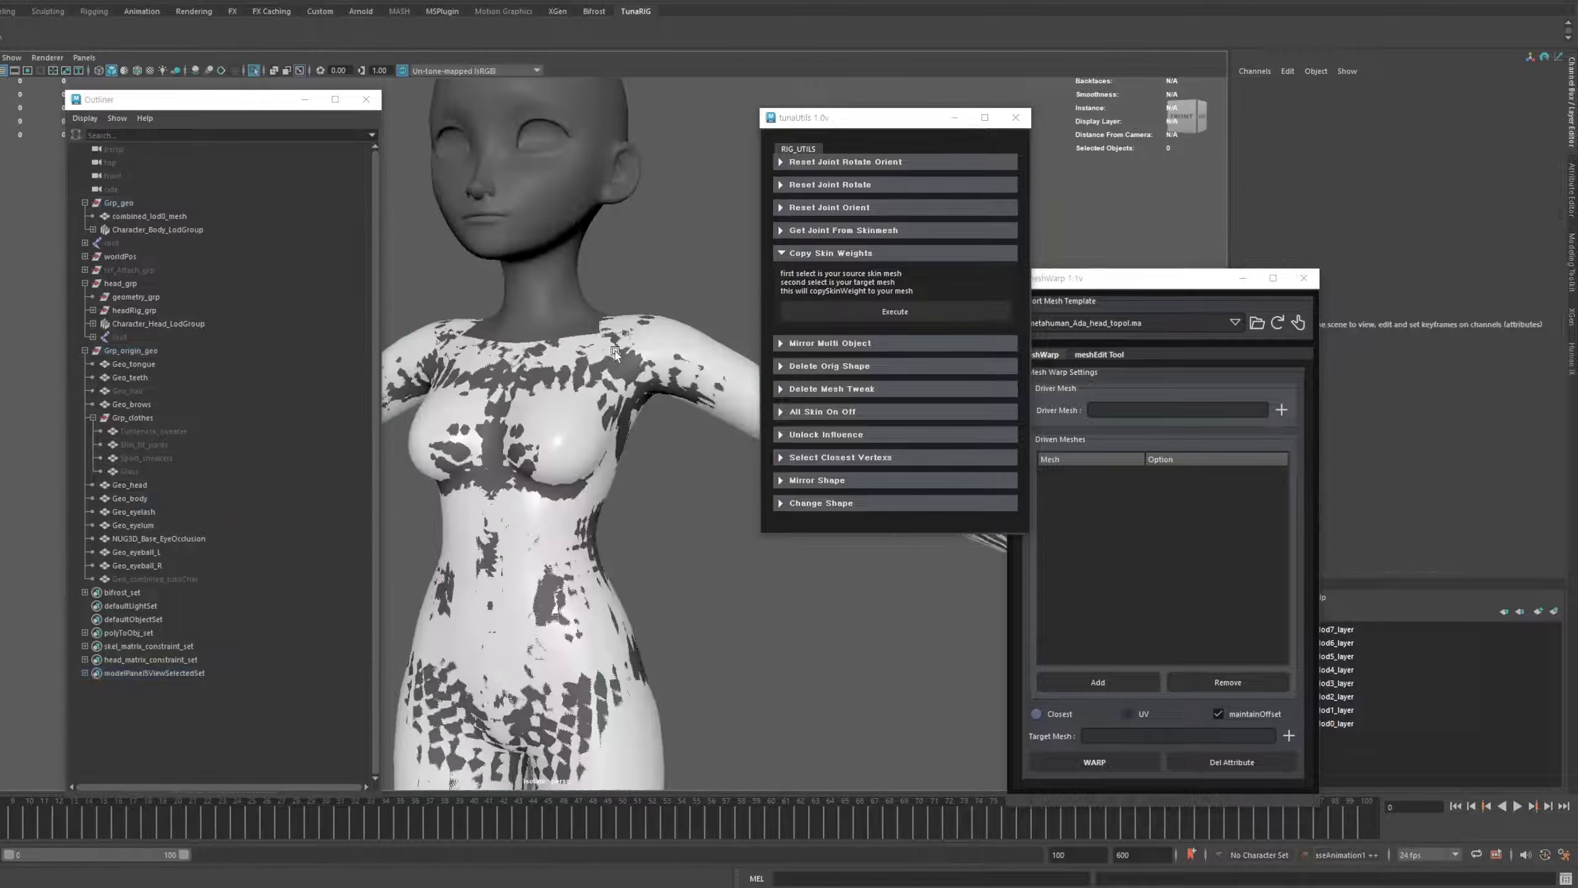
Expand Character_Head_LodGroup and copy the skin weights from head_lod0_mesh to Geo_head, checking the pair in isolation
left_click(93, 230)
left_click(92, 230)
left_click(92, 324)
left_click(157, 352)
scroll(158, 355, "down", 3)
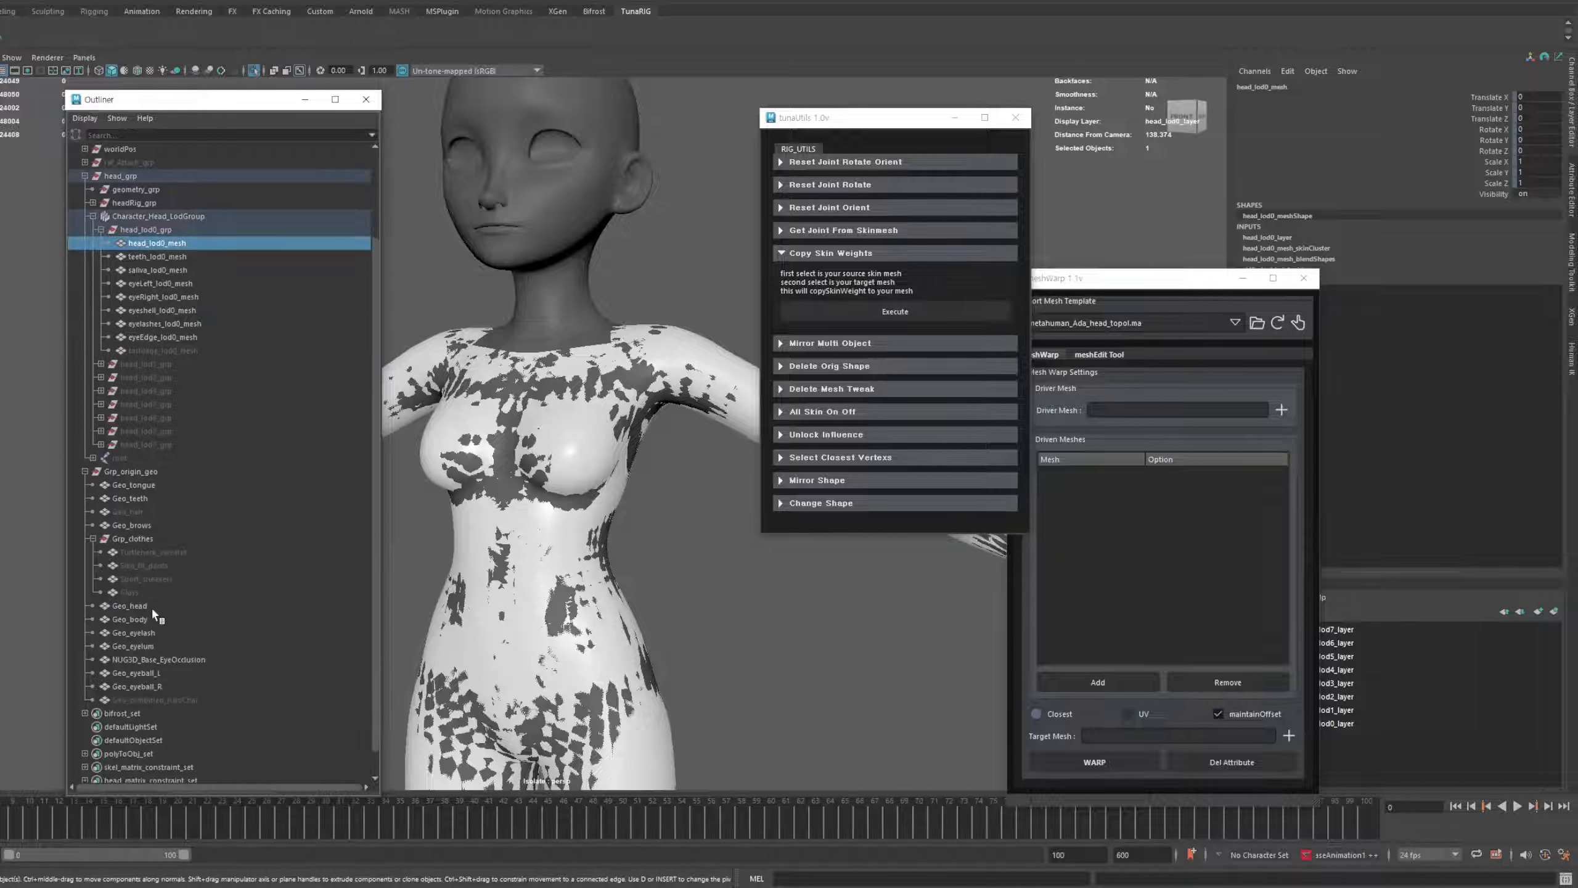
left_click(155, 608, "ctrl")
key("ctrl+1")
key("ctrl+1")
key("f")
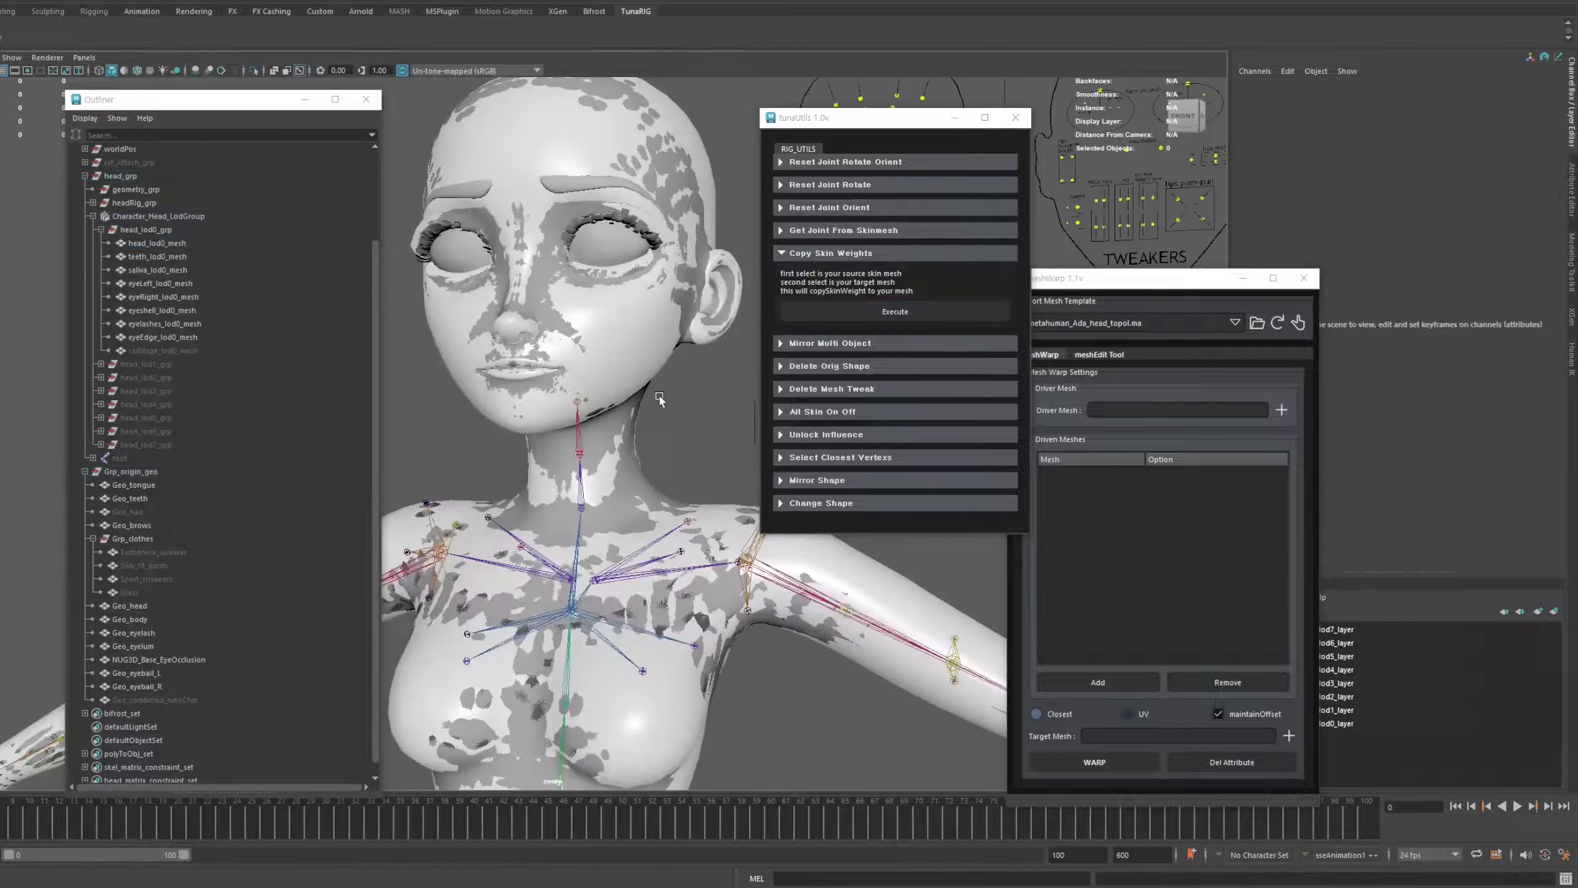
Copy the skin weights from eyeLeft_lod0_mesh to Geo_eyeball_L and from eyeRight_lod0_mesh to Geo_eyeball_R
left_click_drag(159, 283, 157, 532)
left_click(137, 672, "ctrl")
key("ctrl+1")
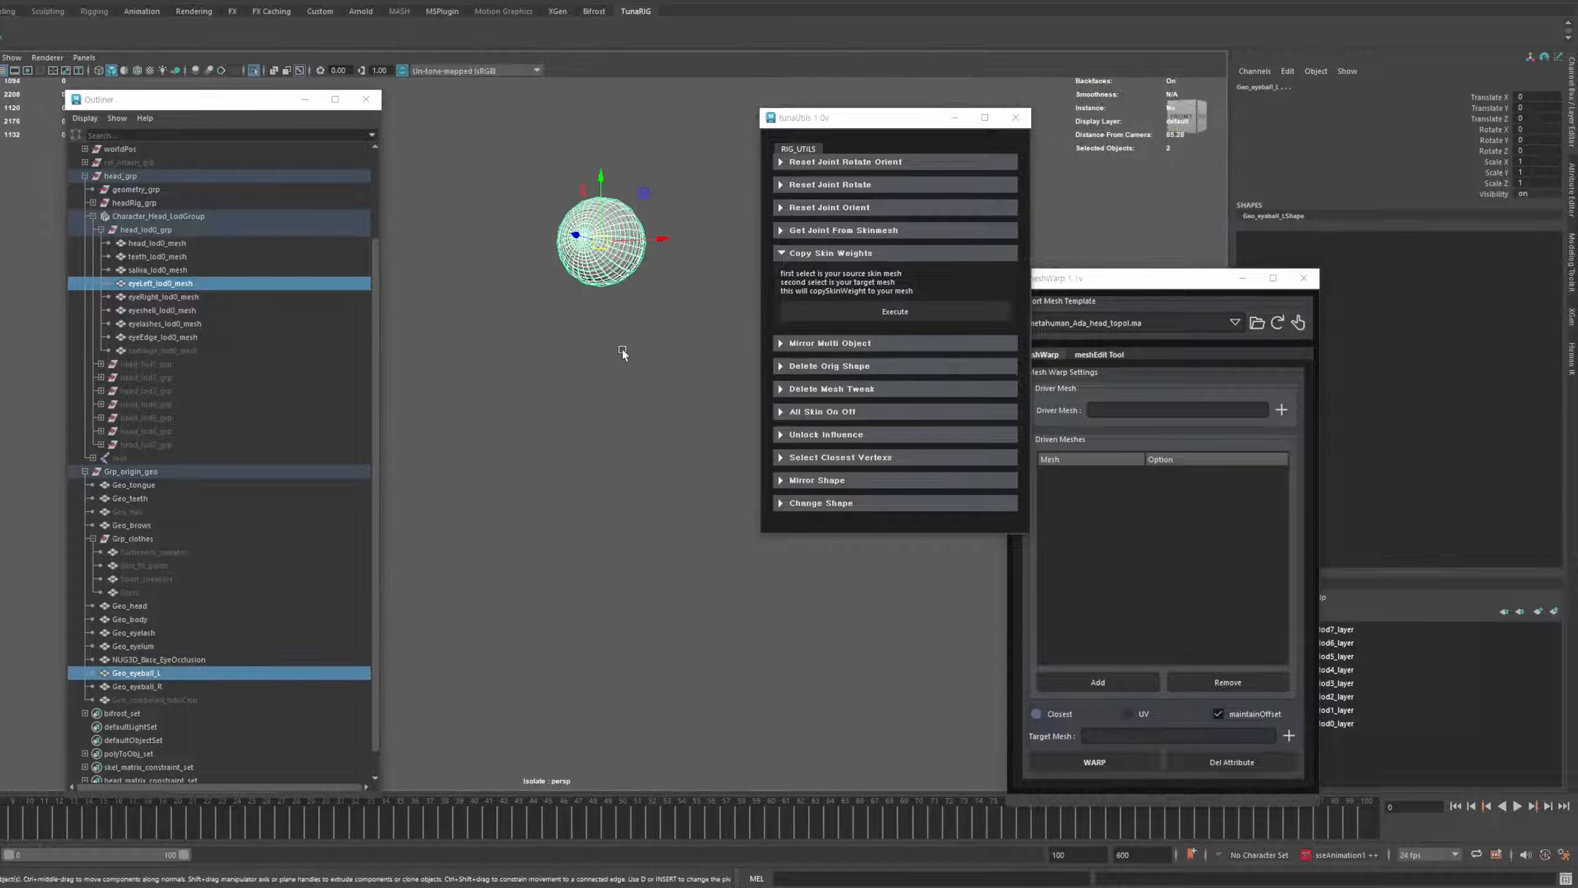
left_click(857, 311)
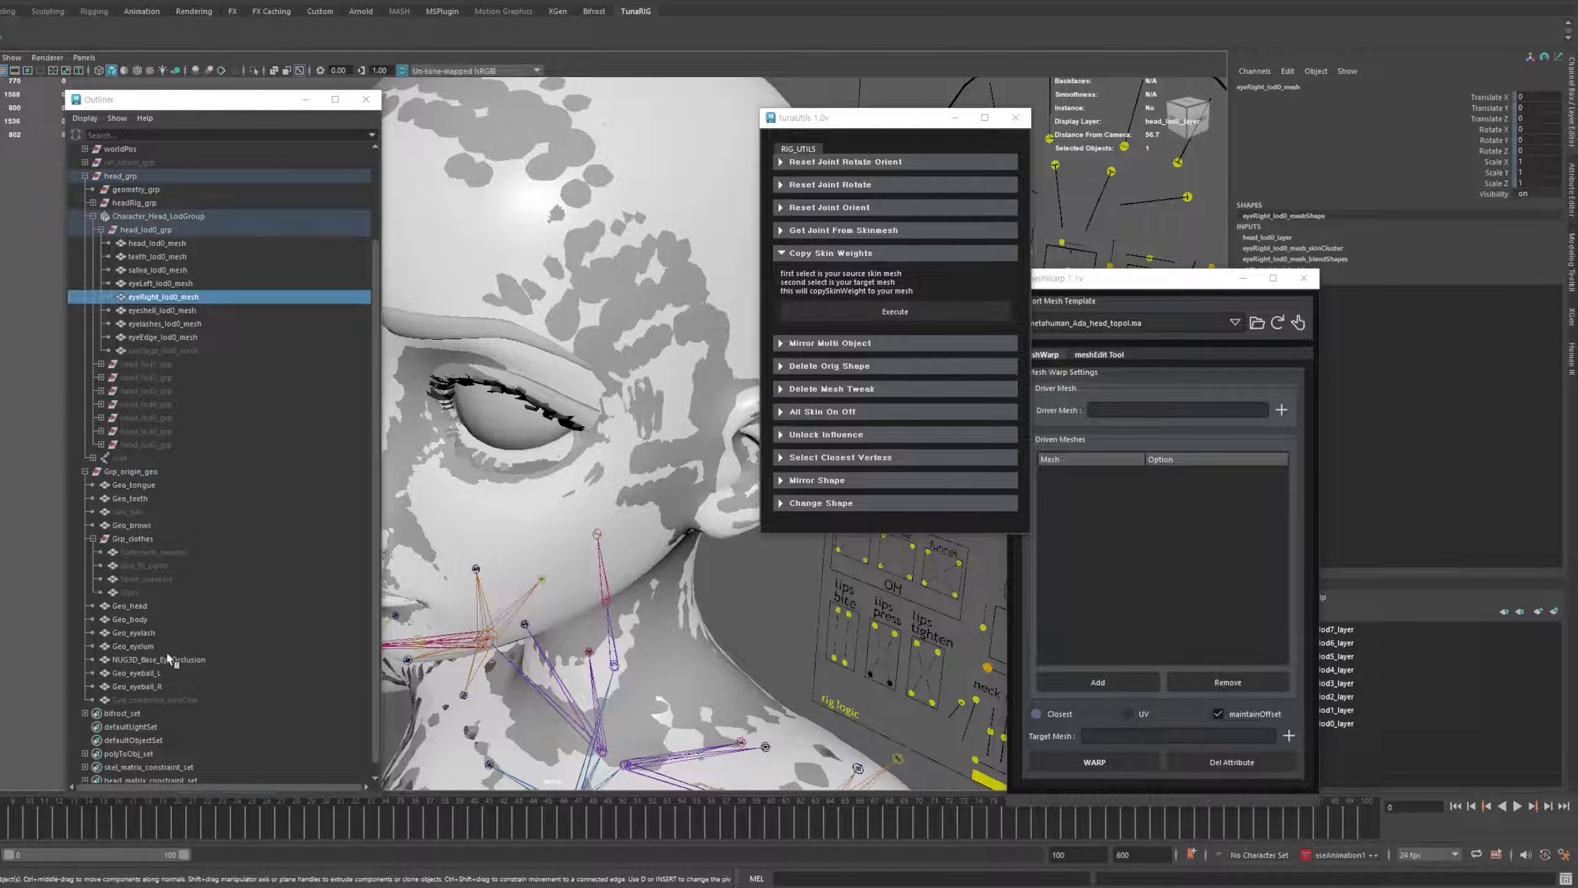
key("ctrl+1")
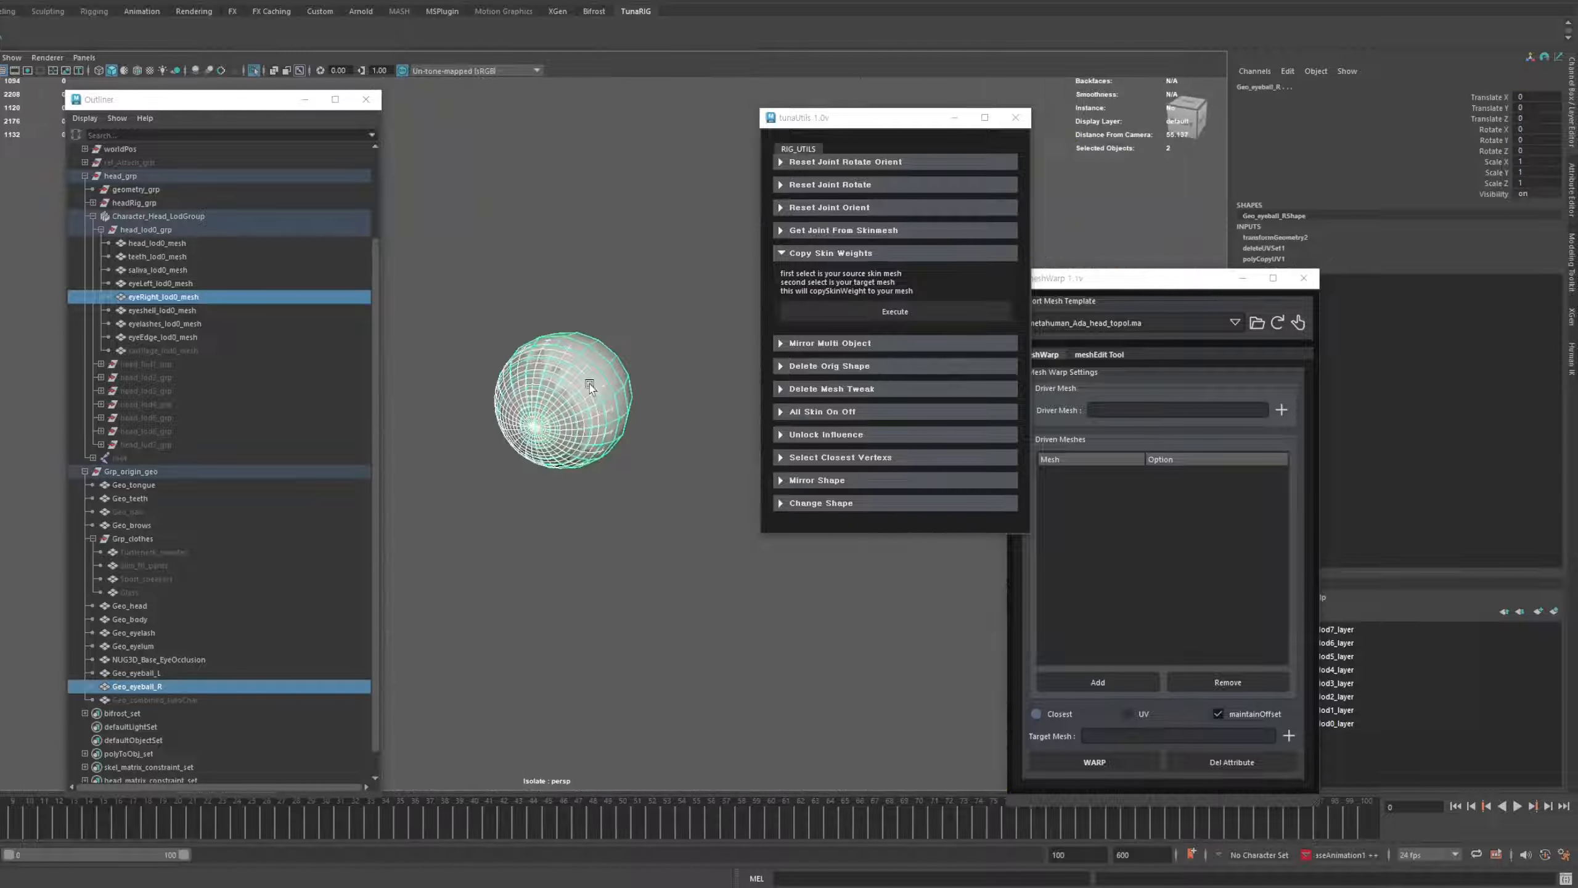
key("ctrl+1")
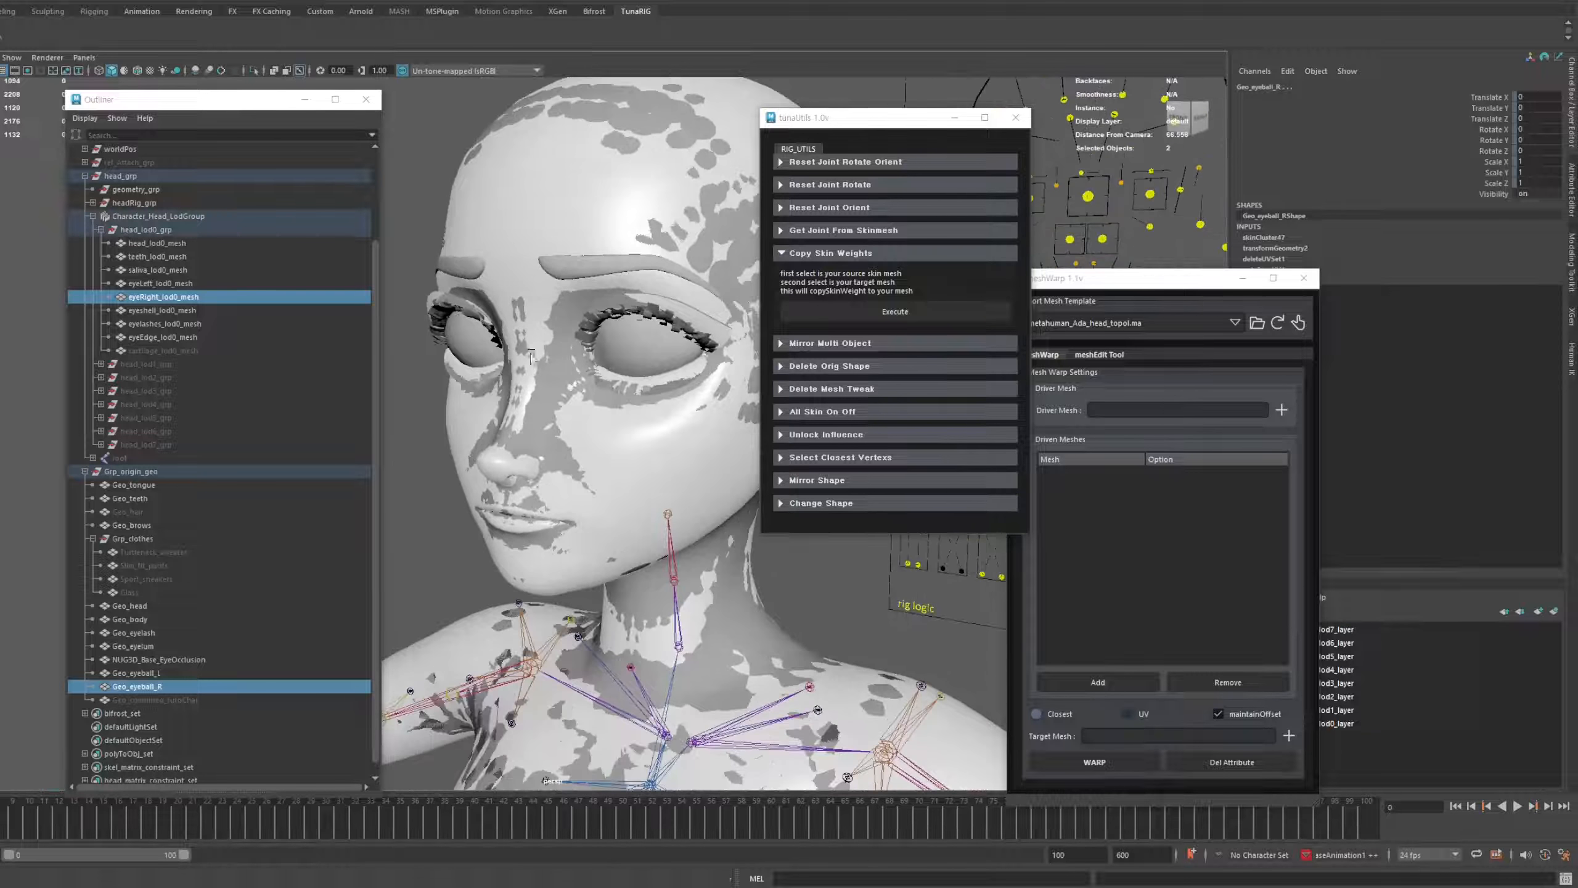
Isolate teeth_lod0_mesh with Geo_teeth and copy the skin weights from teeth_lod0_mesh to Geo_teeth
left_click_drag(159, 258, 163, 545)
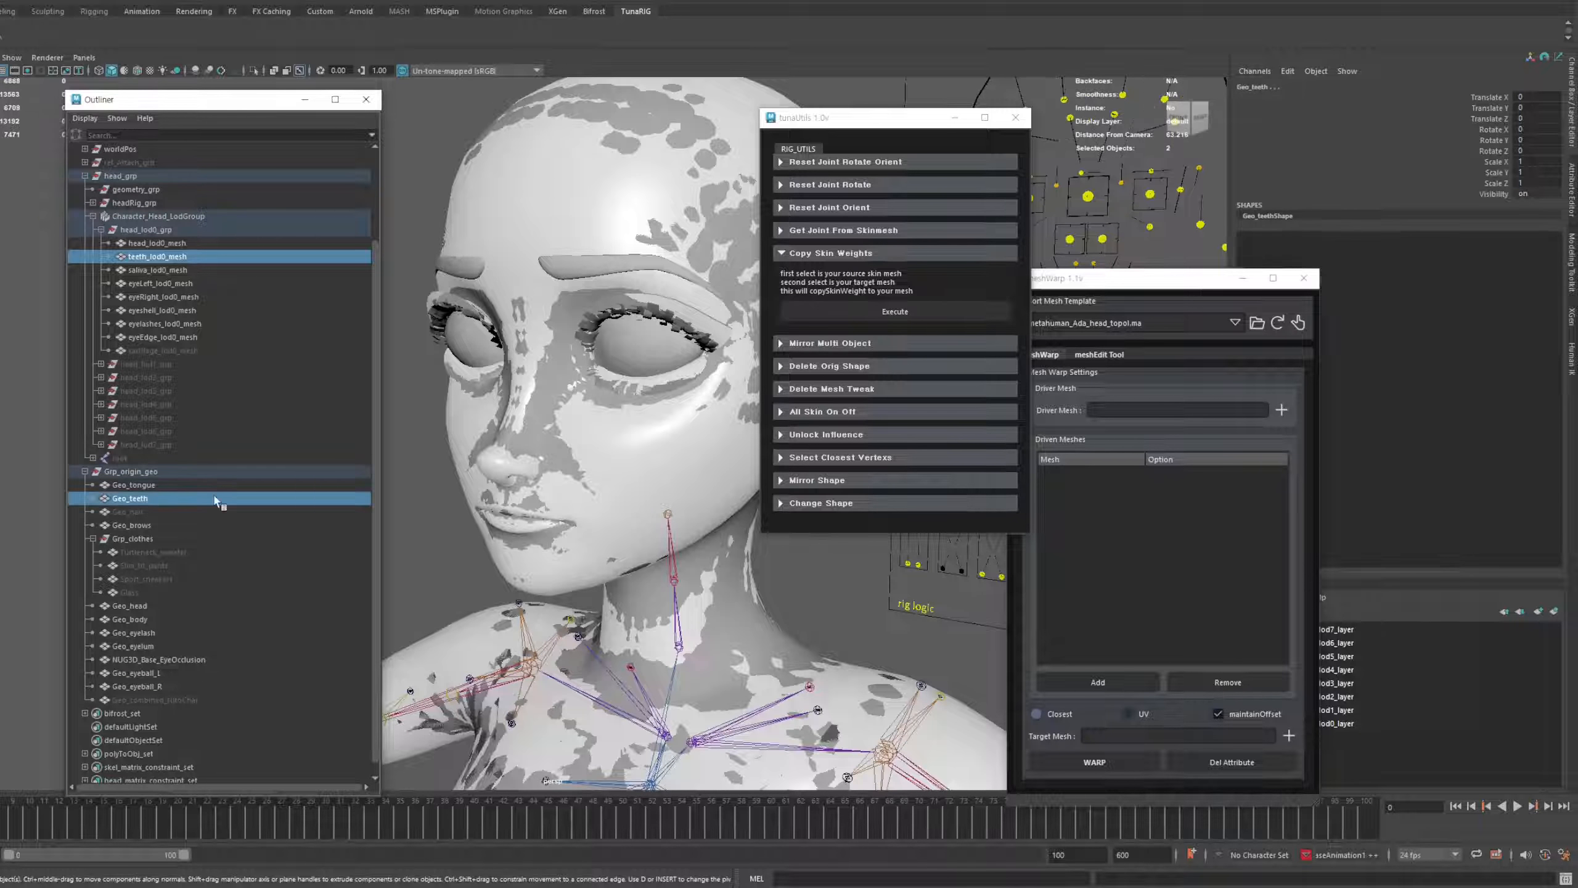
key("ctrl+1")
left_click(859, 313)
key("ctrl+1")
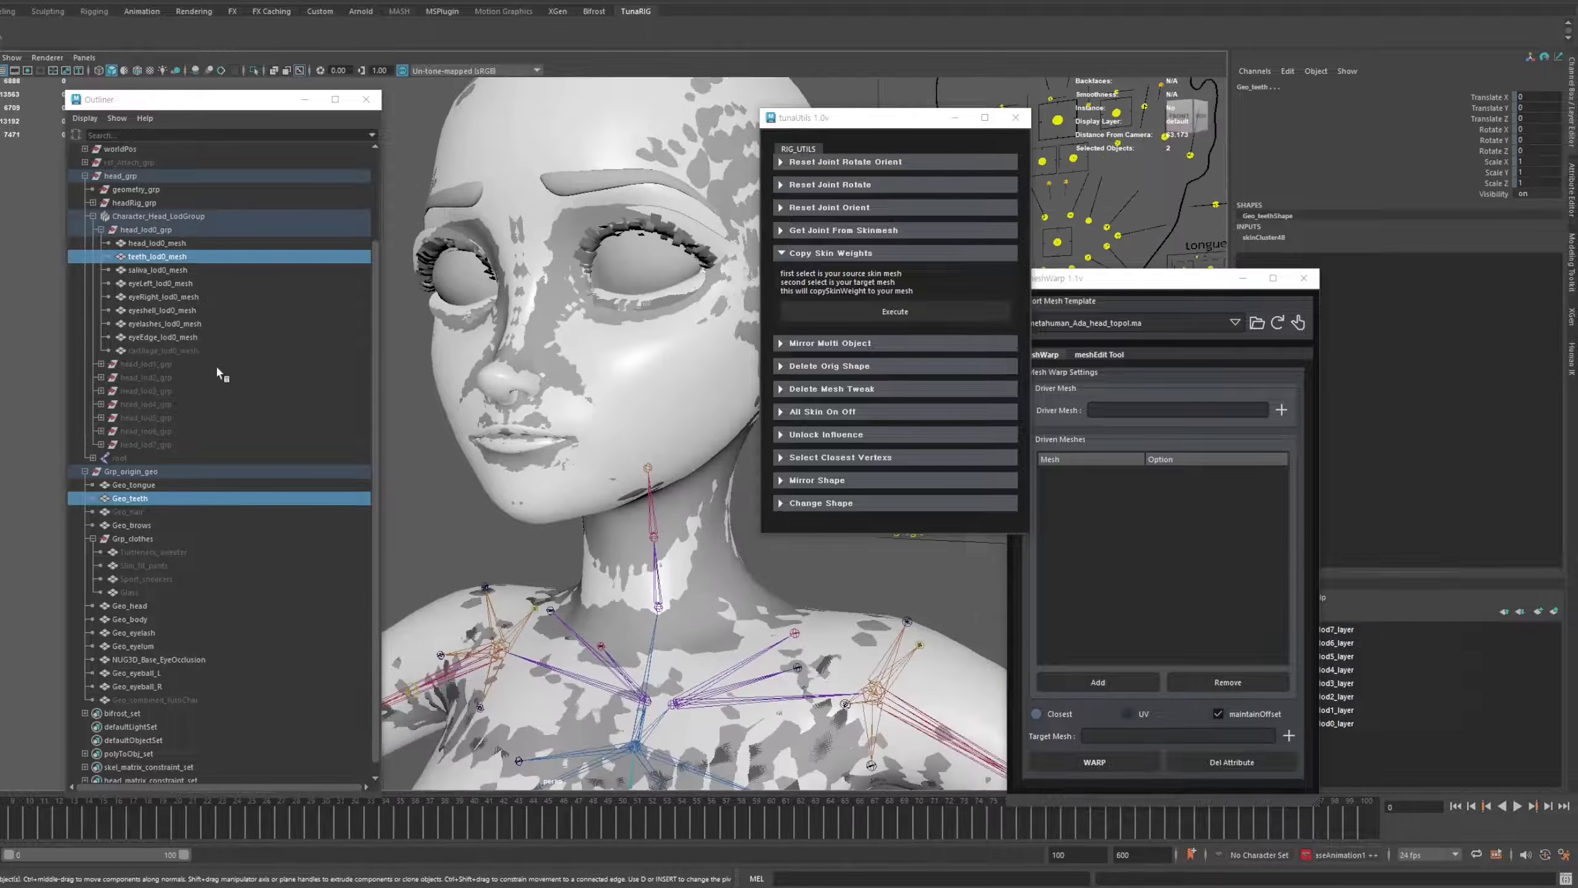
Copy the skin weights from eyeshell_lod0_mesh to NUG3D_Base_EyeOcclusion, checking both meshes in isolation
left_click(158, 659, "ctrl")
key("ctrl+1")
key("f")
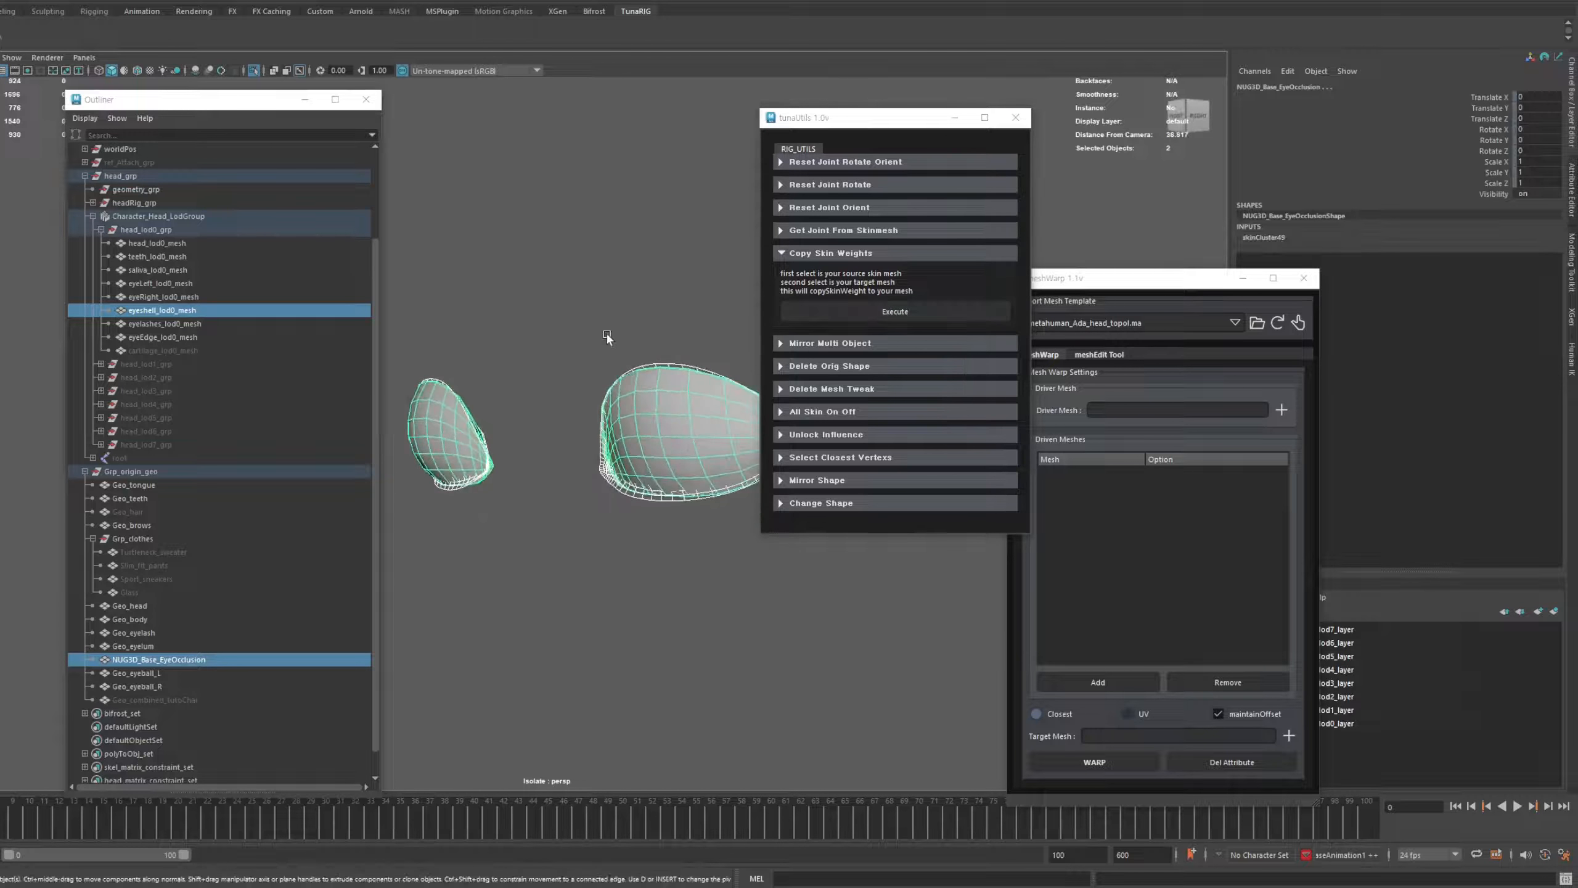
left_click(606, 335)
left_click(606, 488)
left_click(594, 519)
key("ctrl+1")
Copy the skin weights from eyelashes_lod0_mesh to Geo_eyelash
left_click(203, 324)
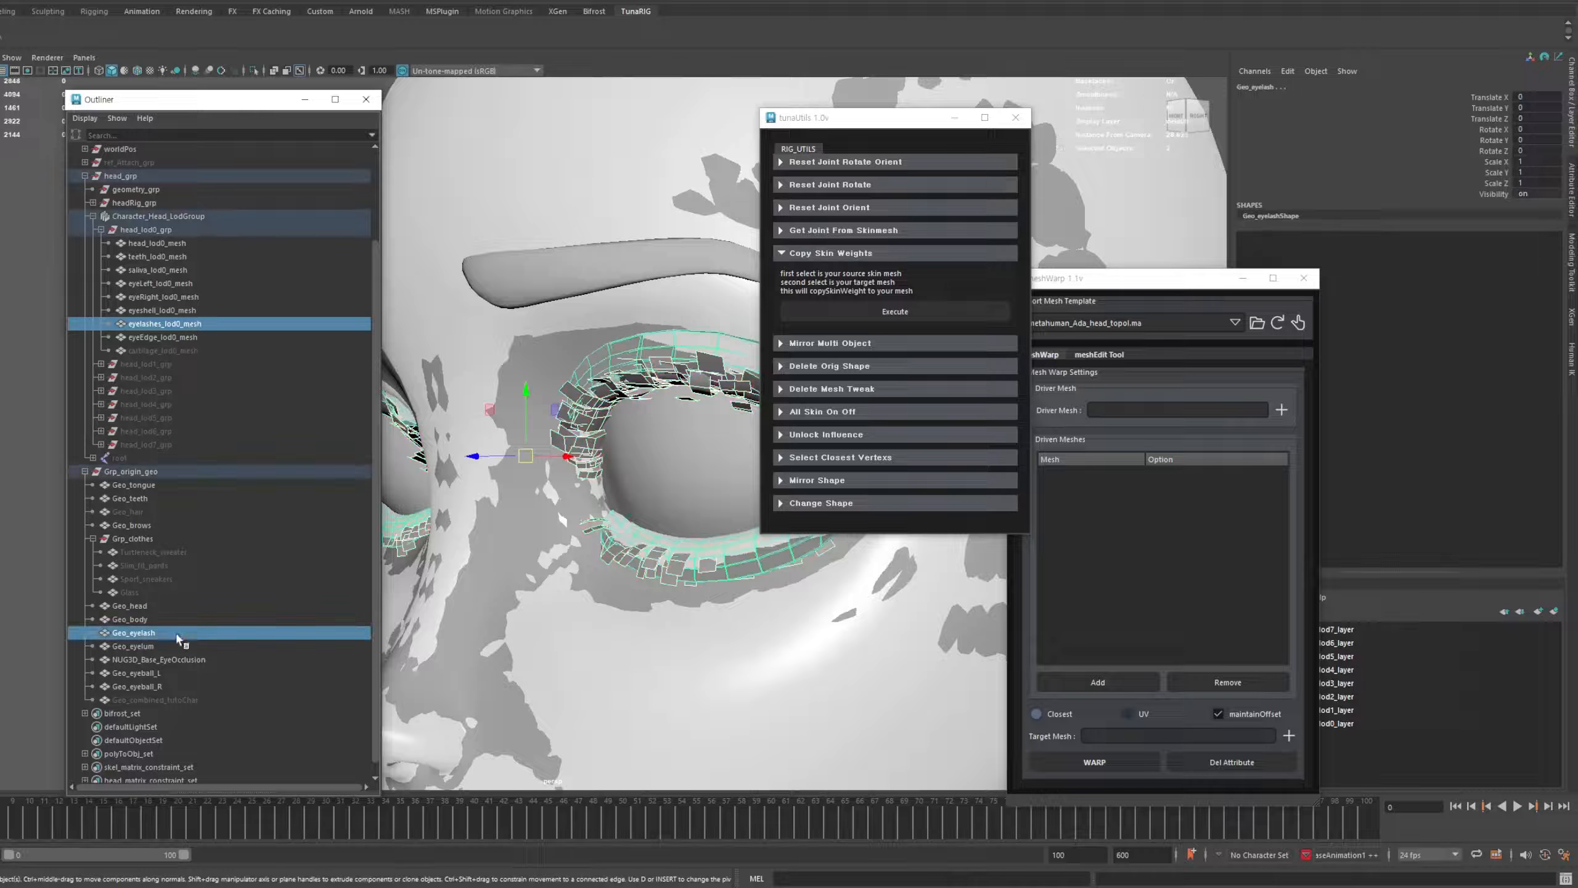
key("ctrl+1")
key("ctrl+1")
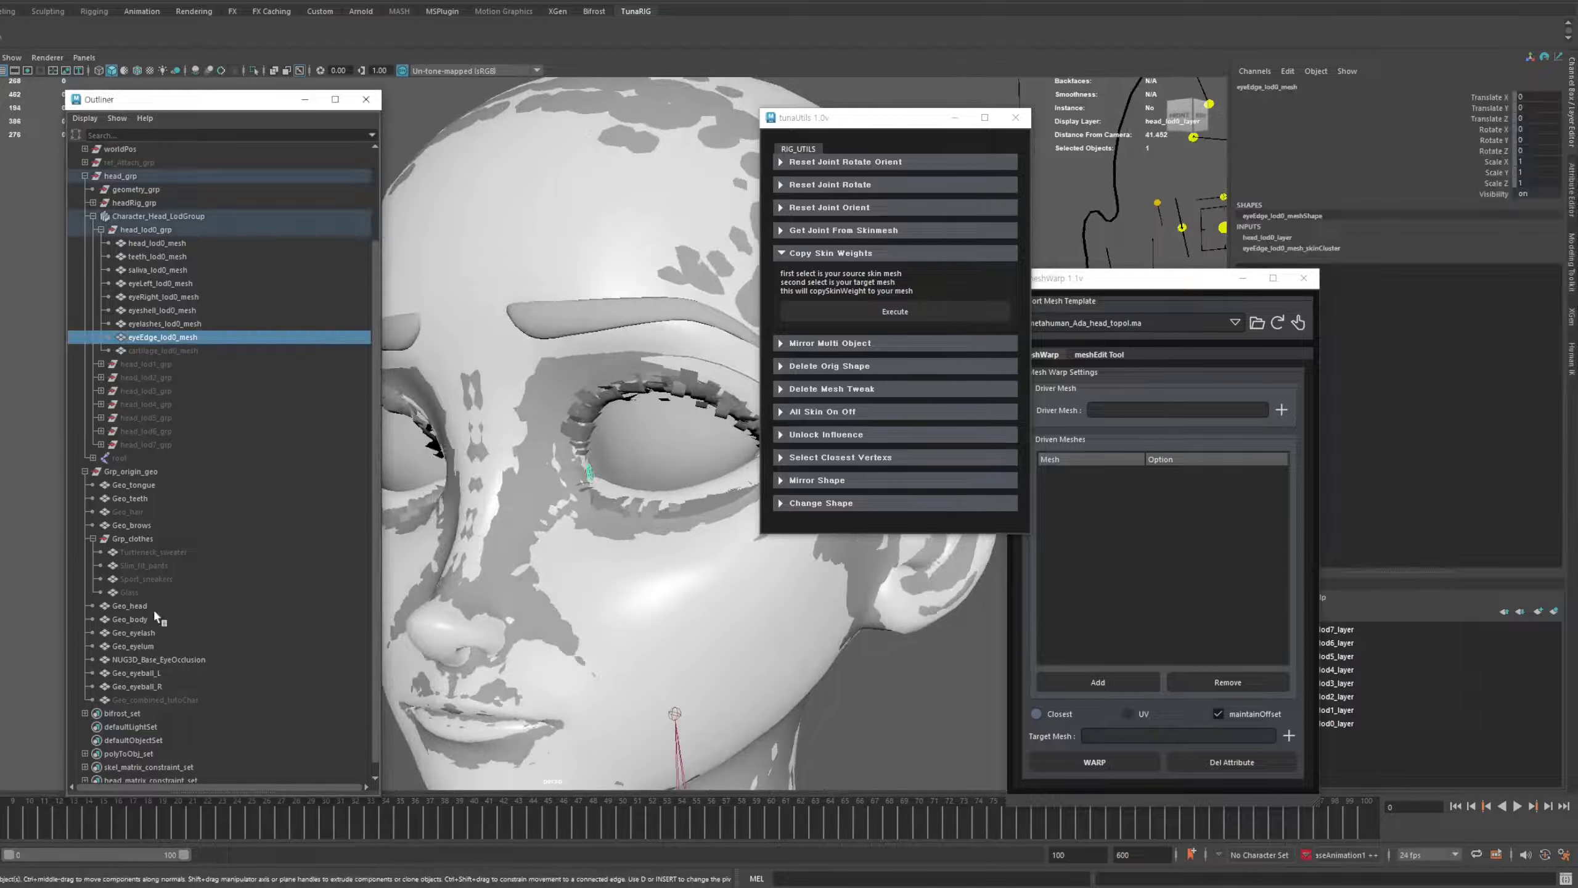
Copy the skin weights from eyeEdge_lod0_mesh to the original eye-edge mesh listed below Geo_eyelash
left_click(133, 646)
key("ctrl+1")
key("f")
key("ctrl+1")
Copy the skin weights from head_lod0_mesh to Geo_brows
left_click(157, 243, "ctrl")
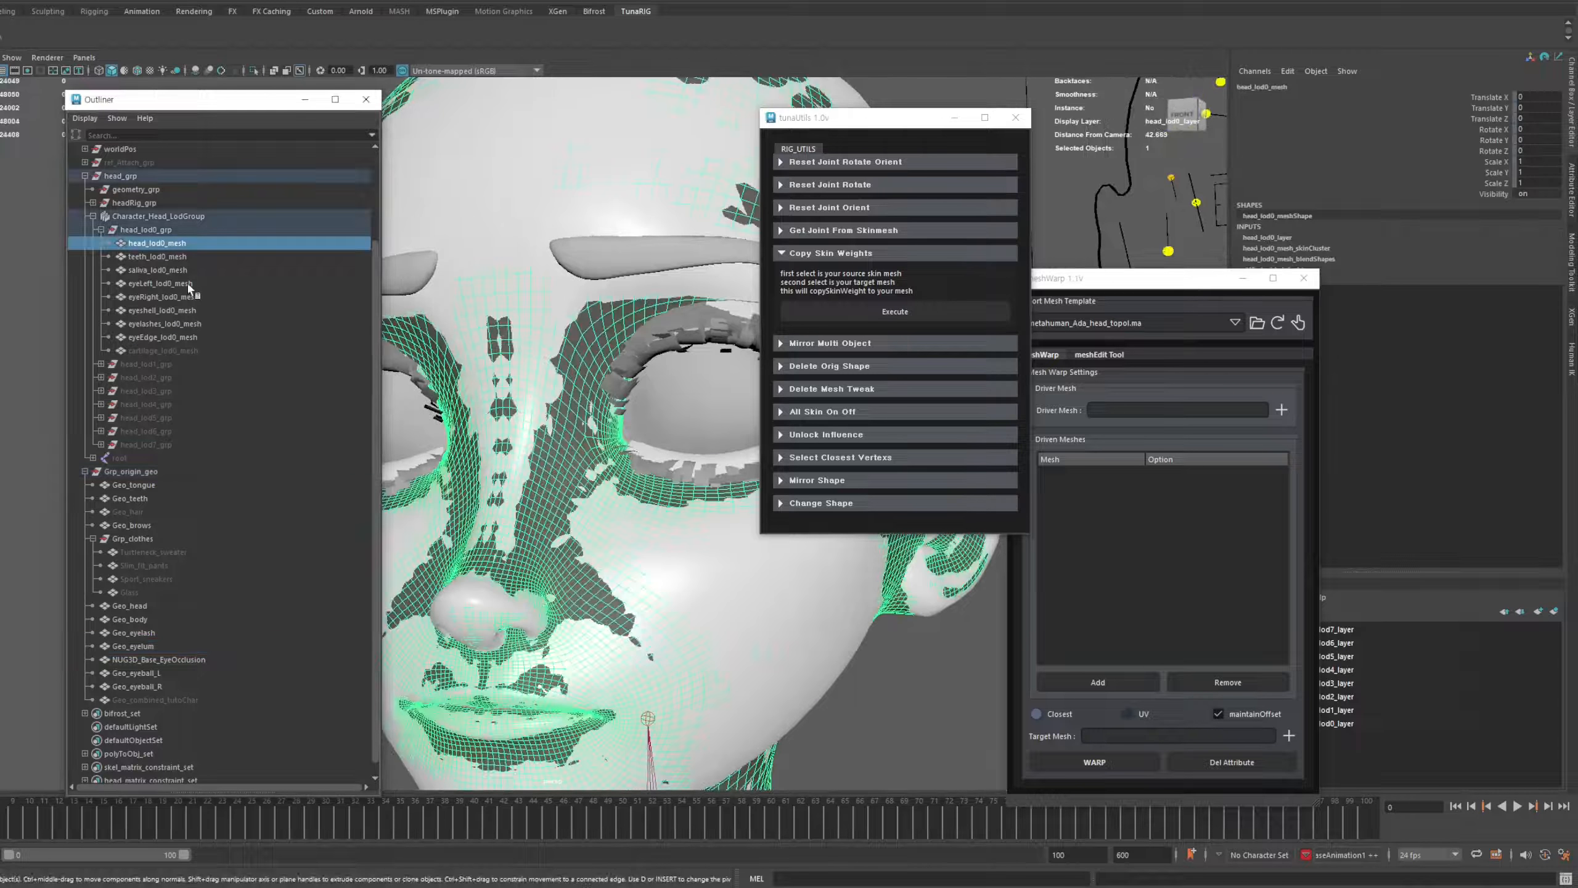
key("ctrl+1")
key("f")
key("ctrl+1")
left_click(282, 558)
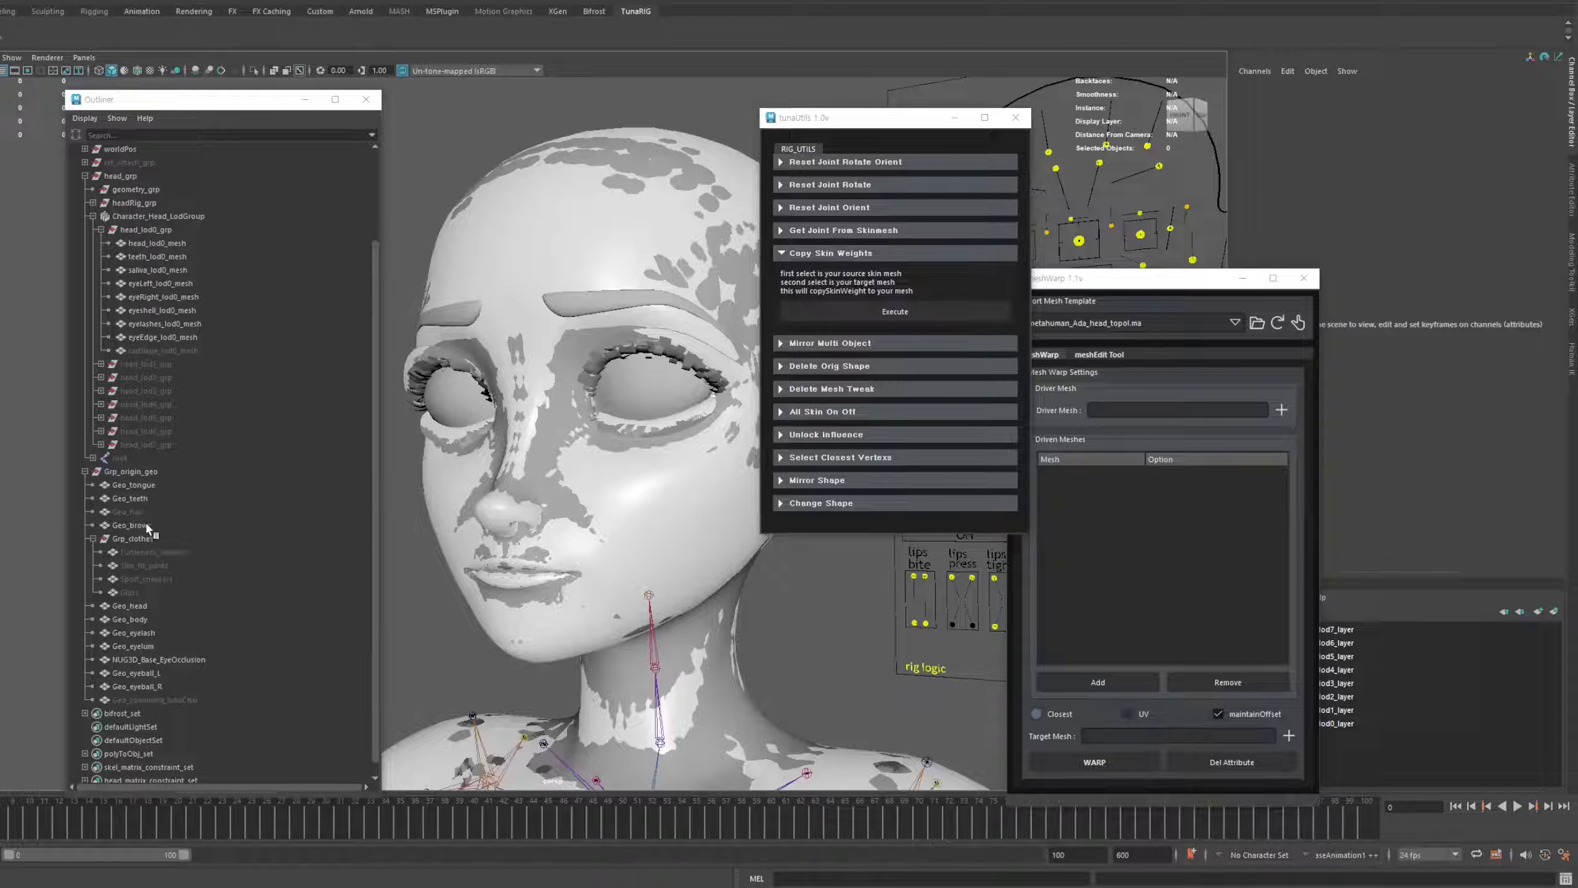
left_click(148, 526)
key("f")
left_click(167, 244)
left_click(160, 524, "ctrl")
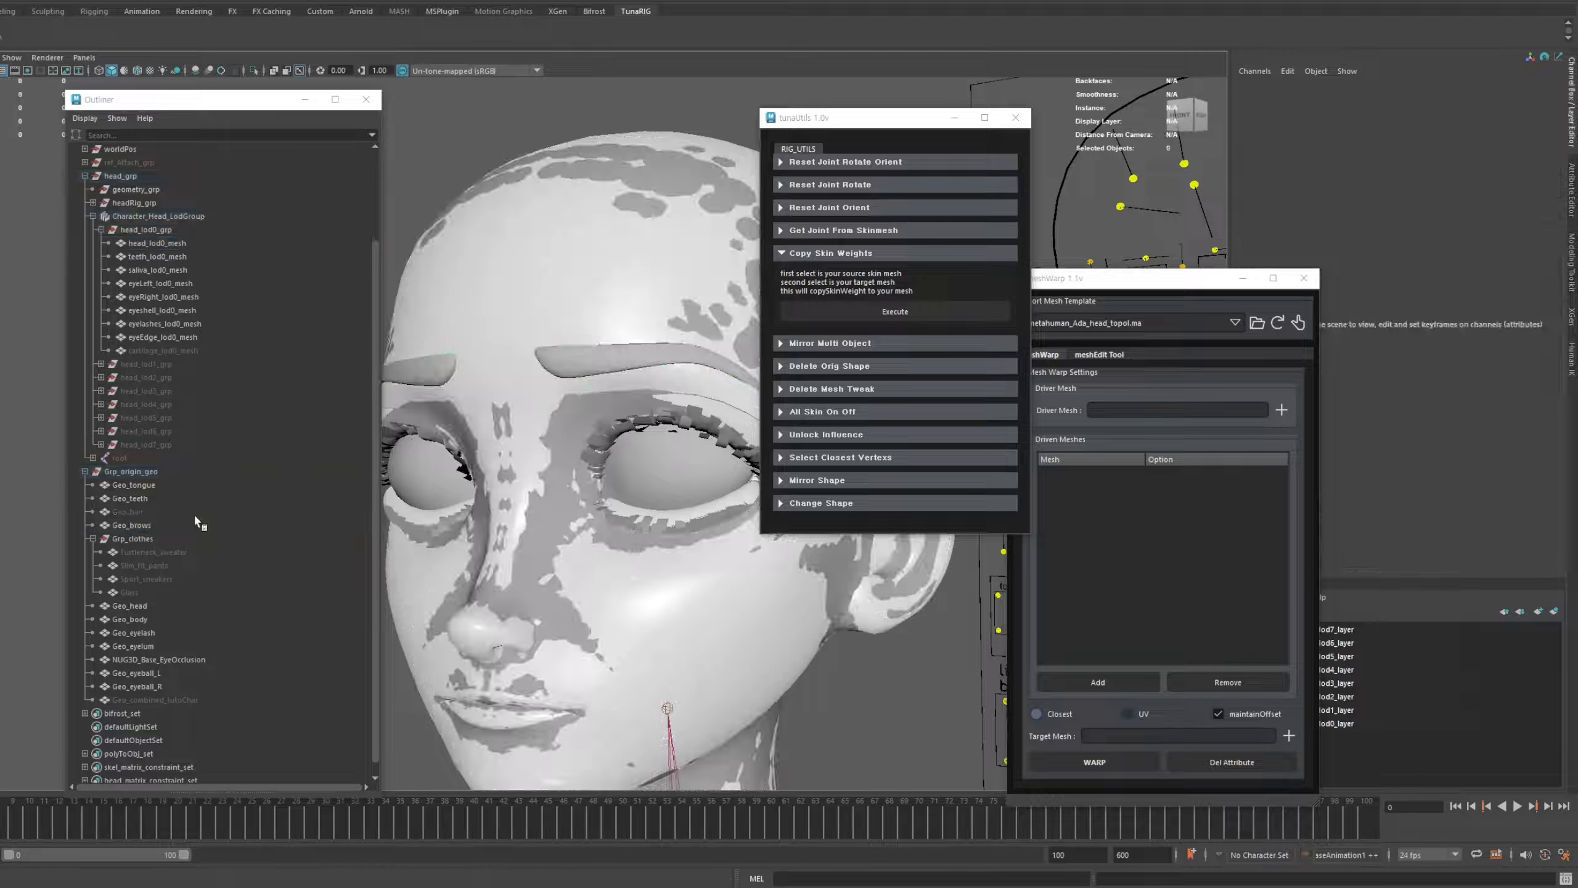
Copy the skin weights from teeth_lod0_mesh to Geo_tongue
left_click(149, 485)
scroll(600, 590, "down", 3)
middle_click_drag(604, 600, 604, 471, "alt")
left_click(167, 257)
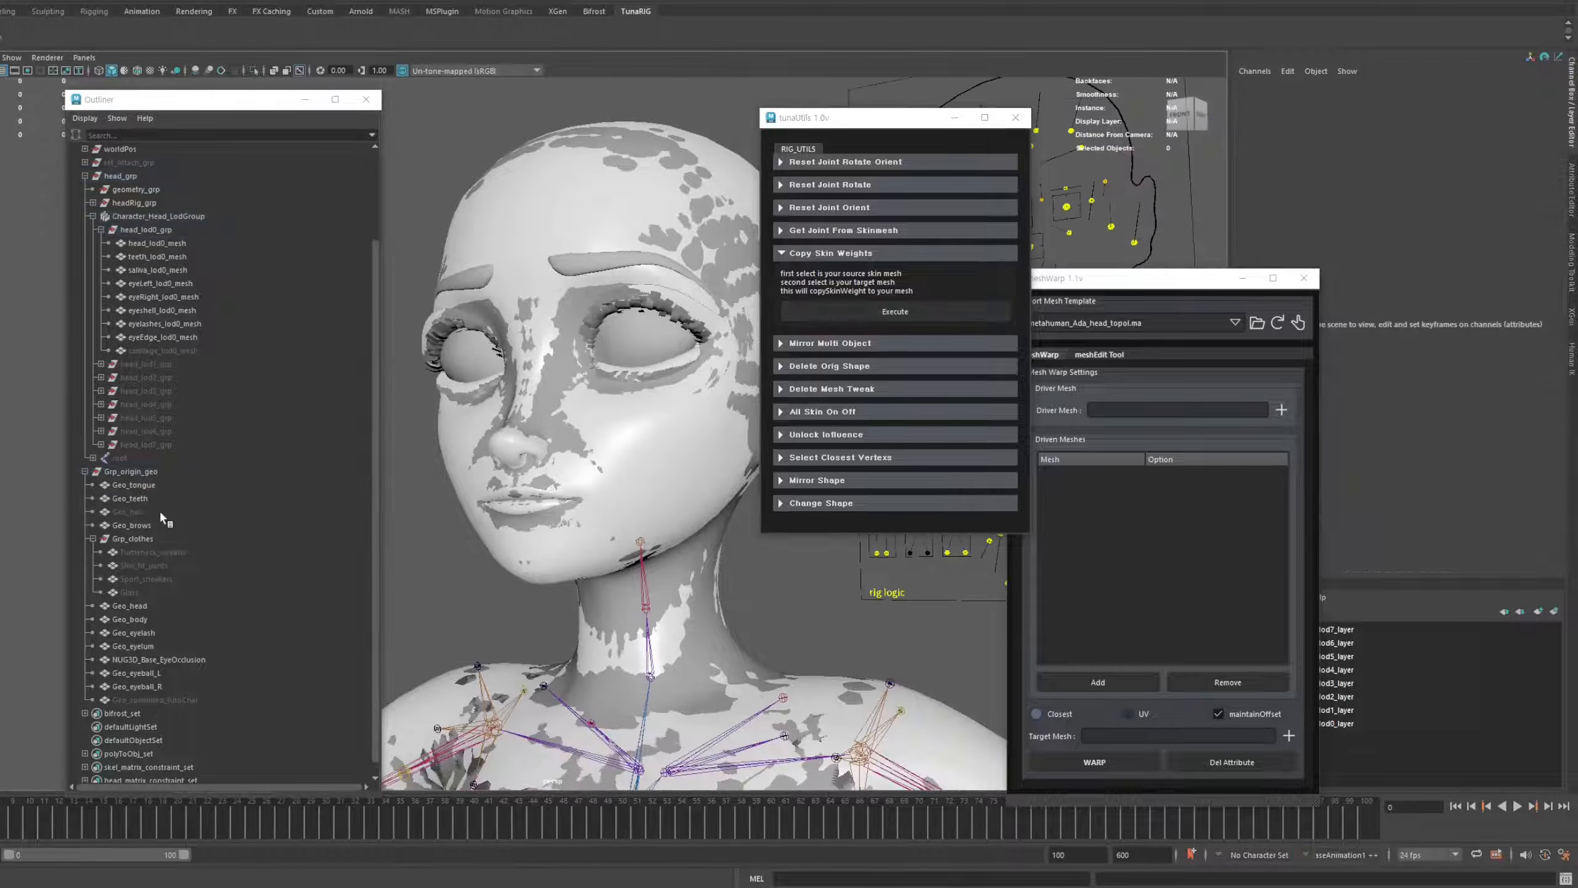
left_click(133, 632)
middle_click_drag(546, 590, 565, 589, "alt")
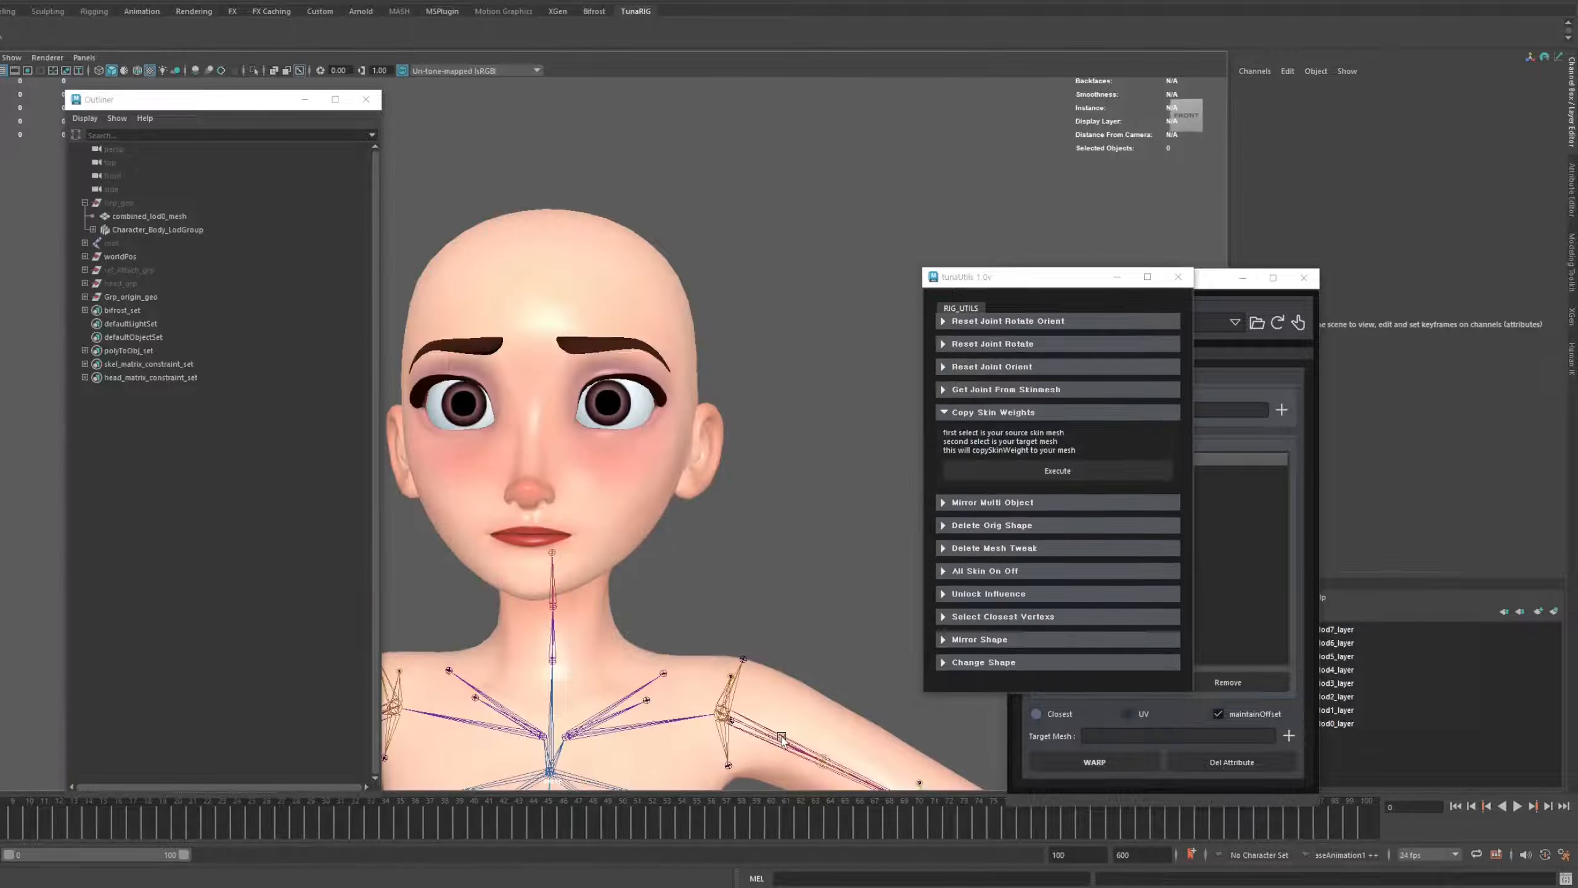
Test the copied skinning by posing the upper-arm and head joints, undoing each change
left_click(781, 738)
left_click_drag(776, 683, 516, 526)
key("ctrl+z")
left_click(555, 550)
key("ctrl+z")
Rotate the neck_01_drv joint to test the head and neck deformation, and undo the rotation
left_click(556, 650)
scroll(565, 647, "down", 1)
middle_click_drag(575, 633, 638, 595, "alt")
left_click_drag(638, 593, 610, 576)
key("ctrl+z")
key("ctrl+z")
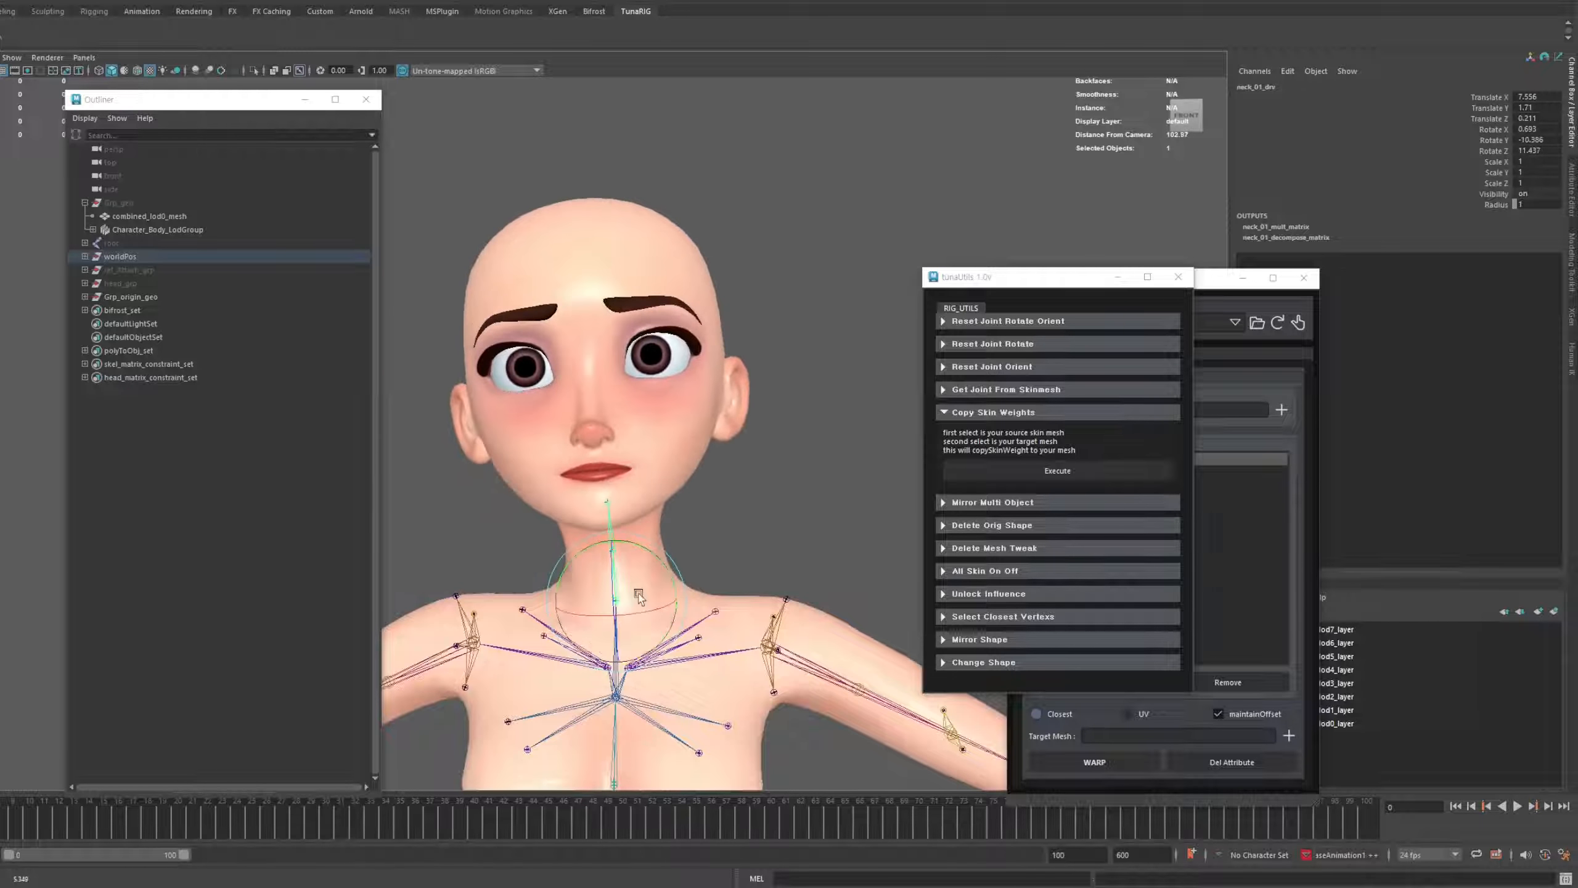
Rotate the clavicle_r_drv joint to test the shoulder deformation, and undo the rotation
left_click(589, 594)
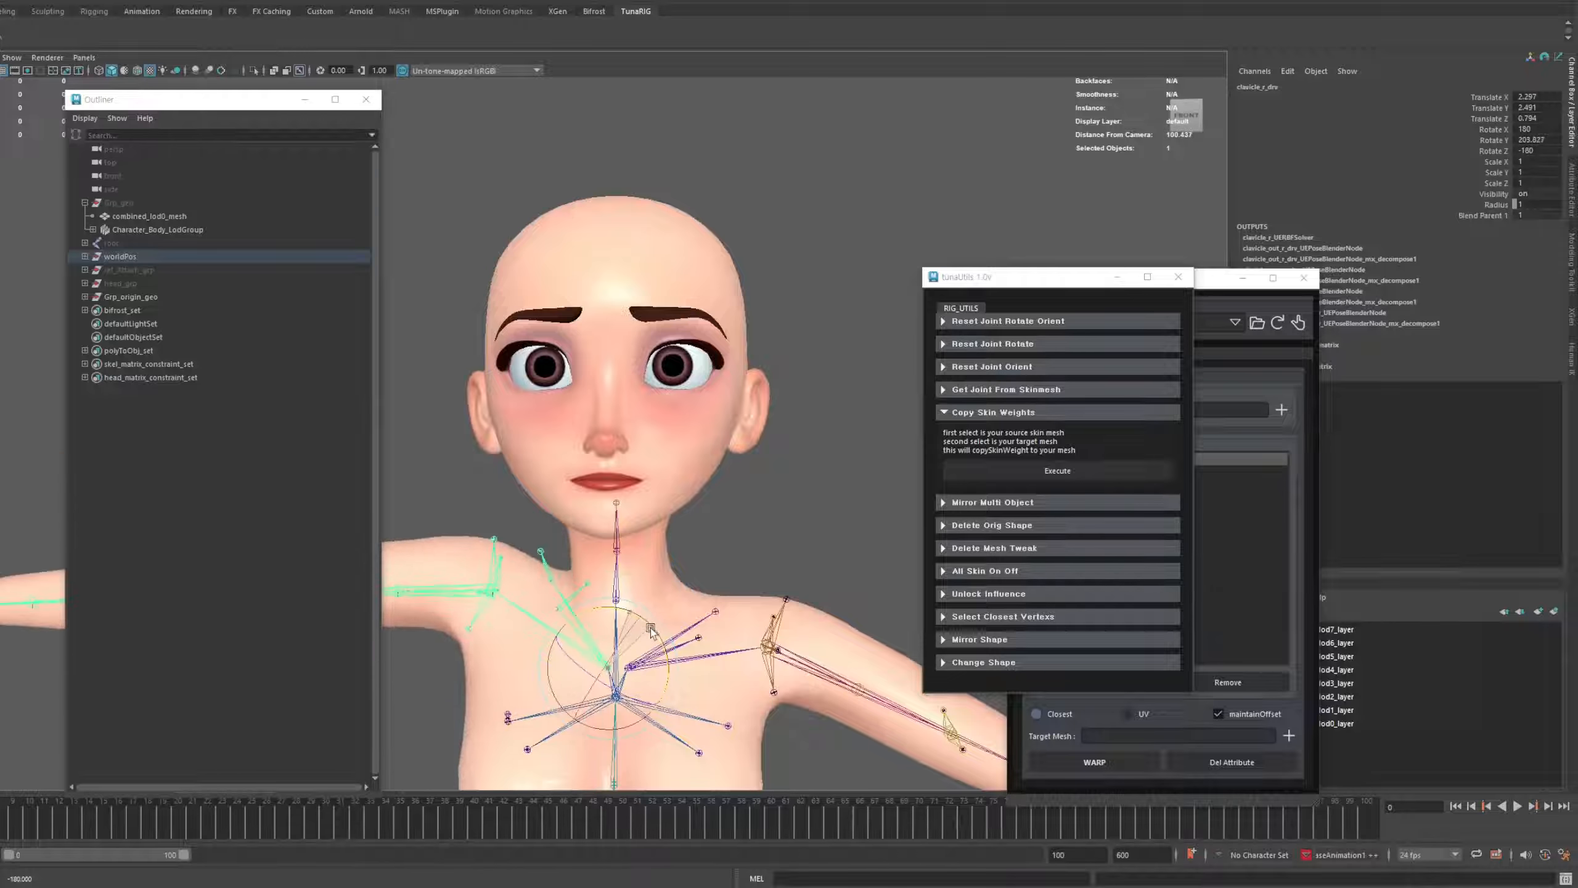
left_click_drag(650, 630, 660, 644)
key("ctrl+z")
left_click(738, 557)
middle_click_drag(691, 529, 593, 627, "alt")
scroll(601, 524, "up", 1)
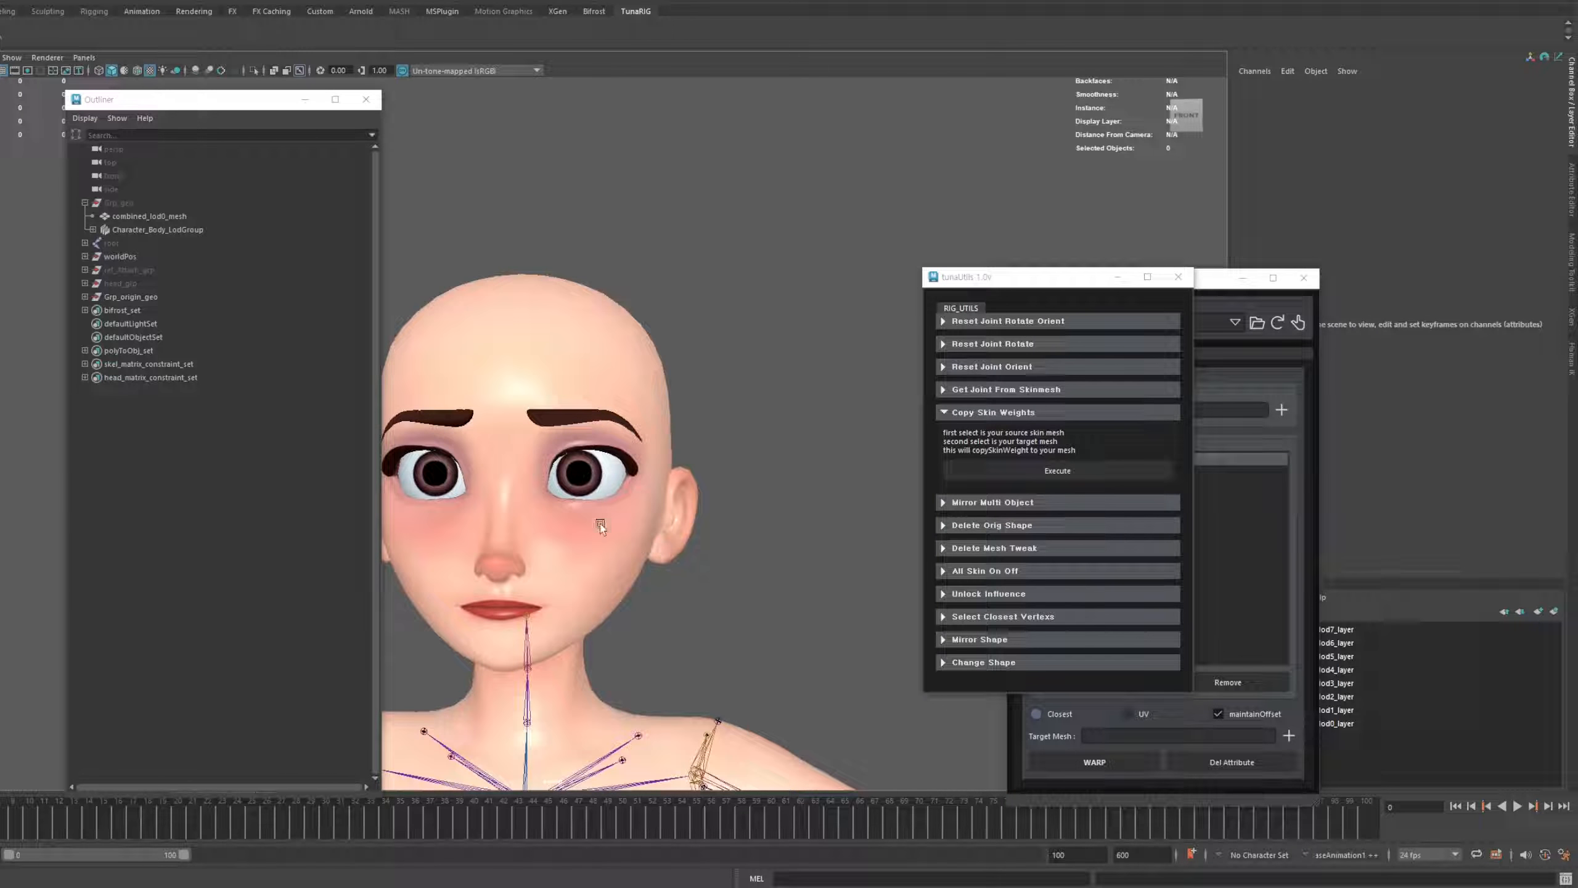
Show head_grp with its facial board and hide Character_Head_LodGroup inside it
left_click(131, 283)
left_click(572, 218)
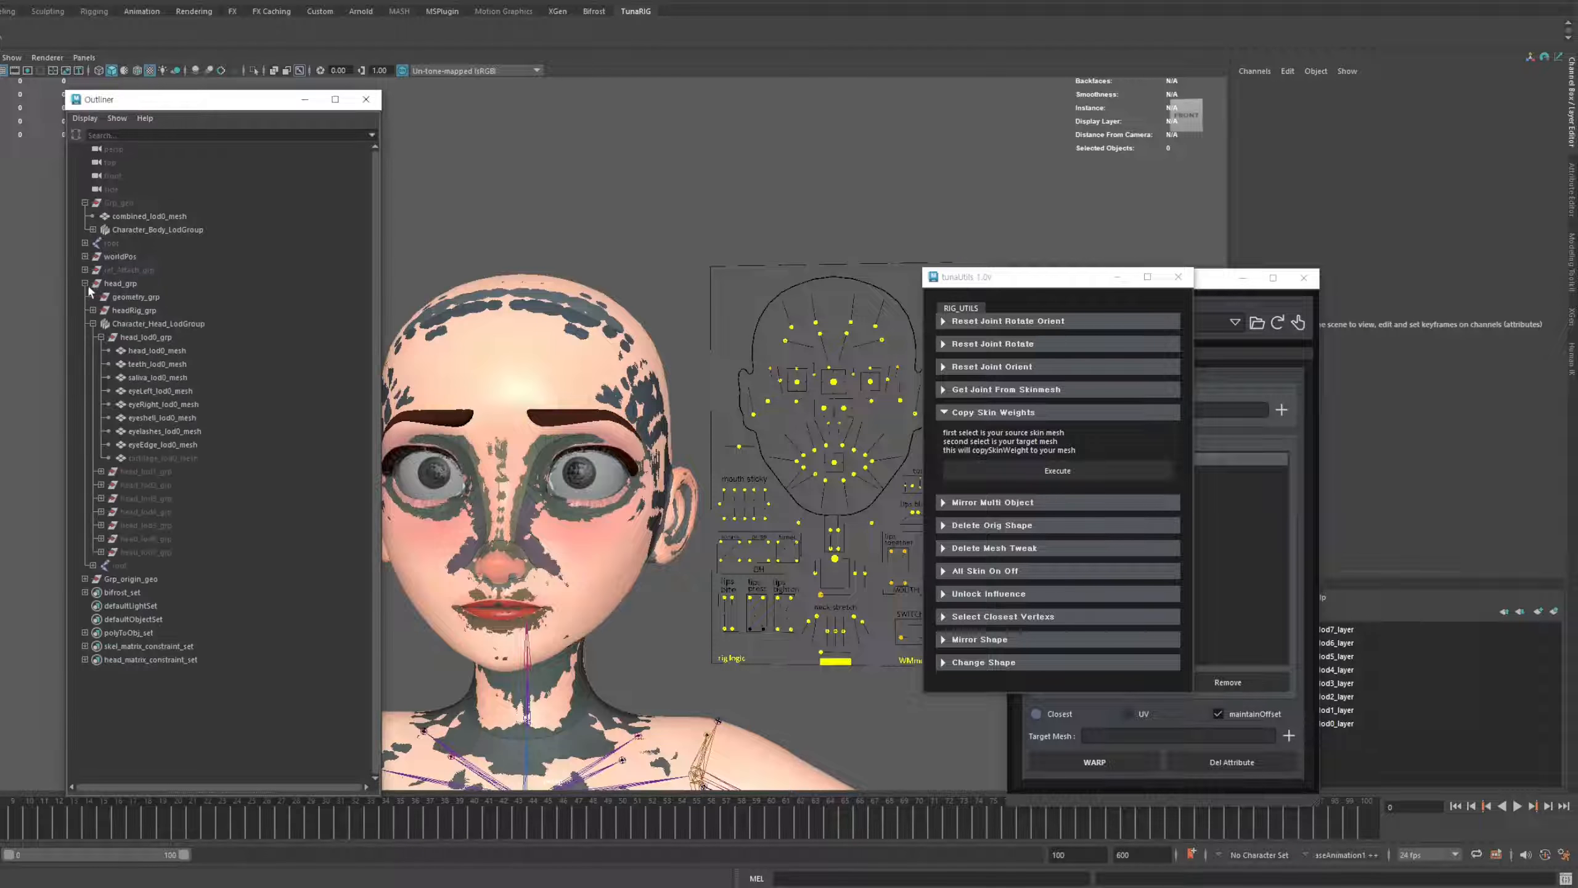
key("ctrl+h")
left_click_drag(811, 502, 800, 517, "alt")
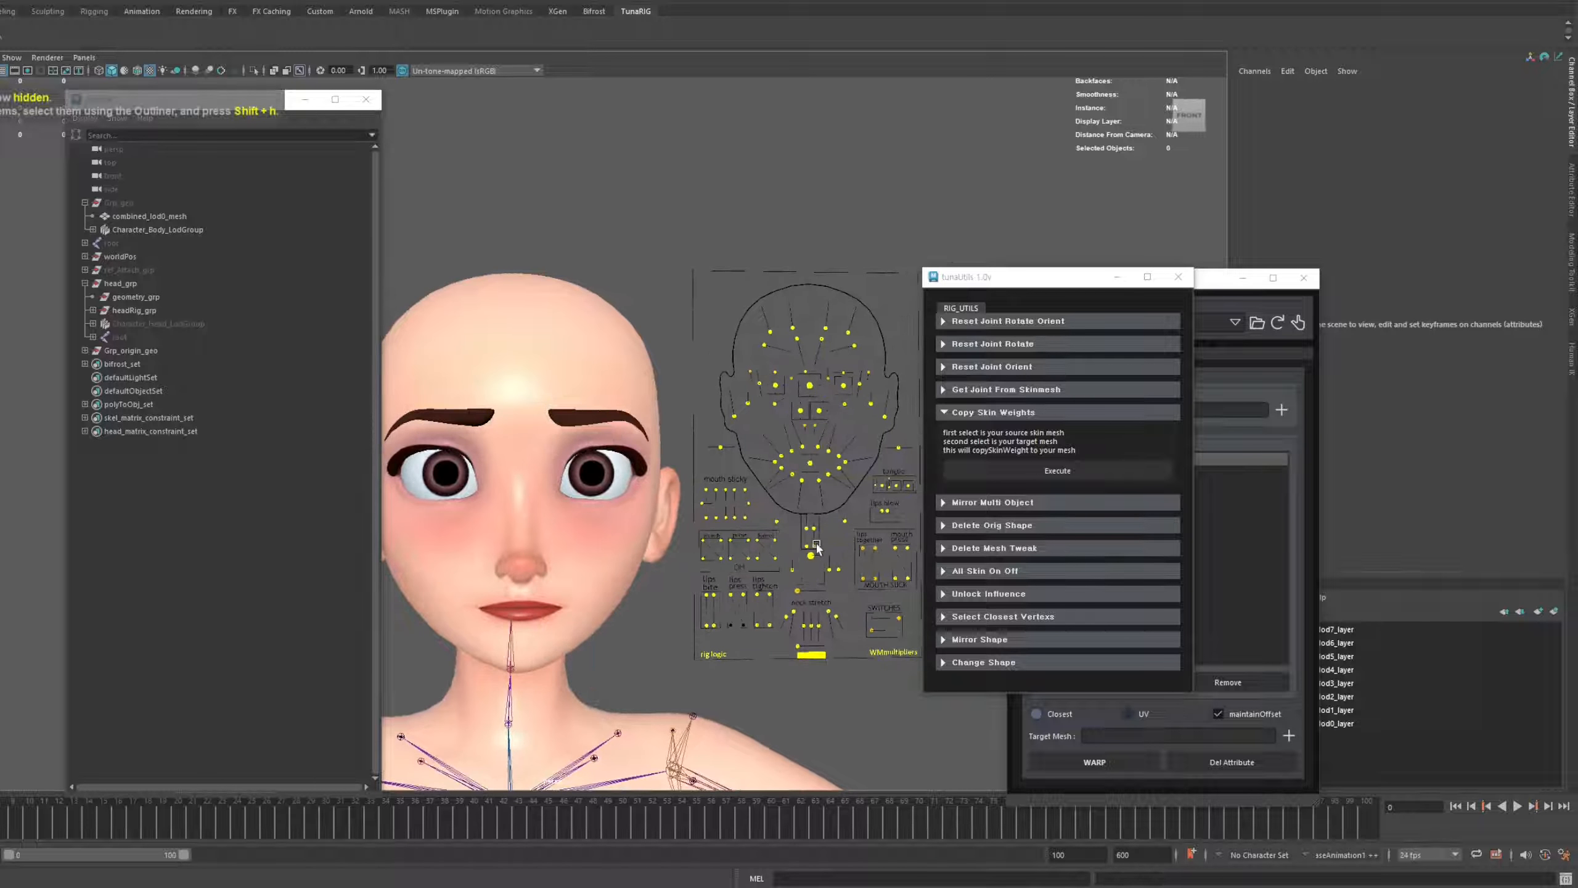
Test the blink by moving CTRL_R_eye_blink and CTRL_L_eye_blink to Translate Y 1, and inspect Geo_head's closed eyelids
left_click(808, 552)
scroll(805, 453, "up", 1)
scroll(805, 453, "up", 1)
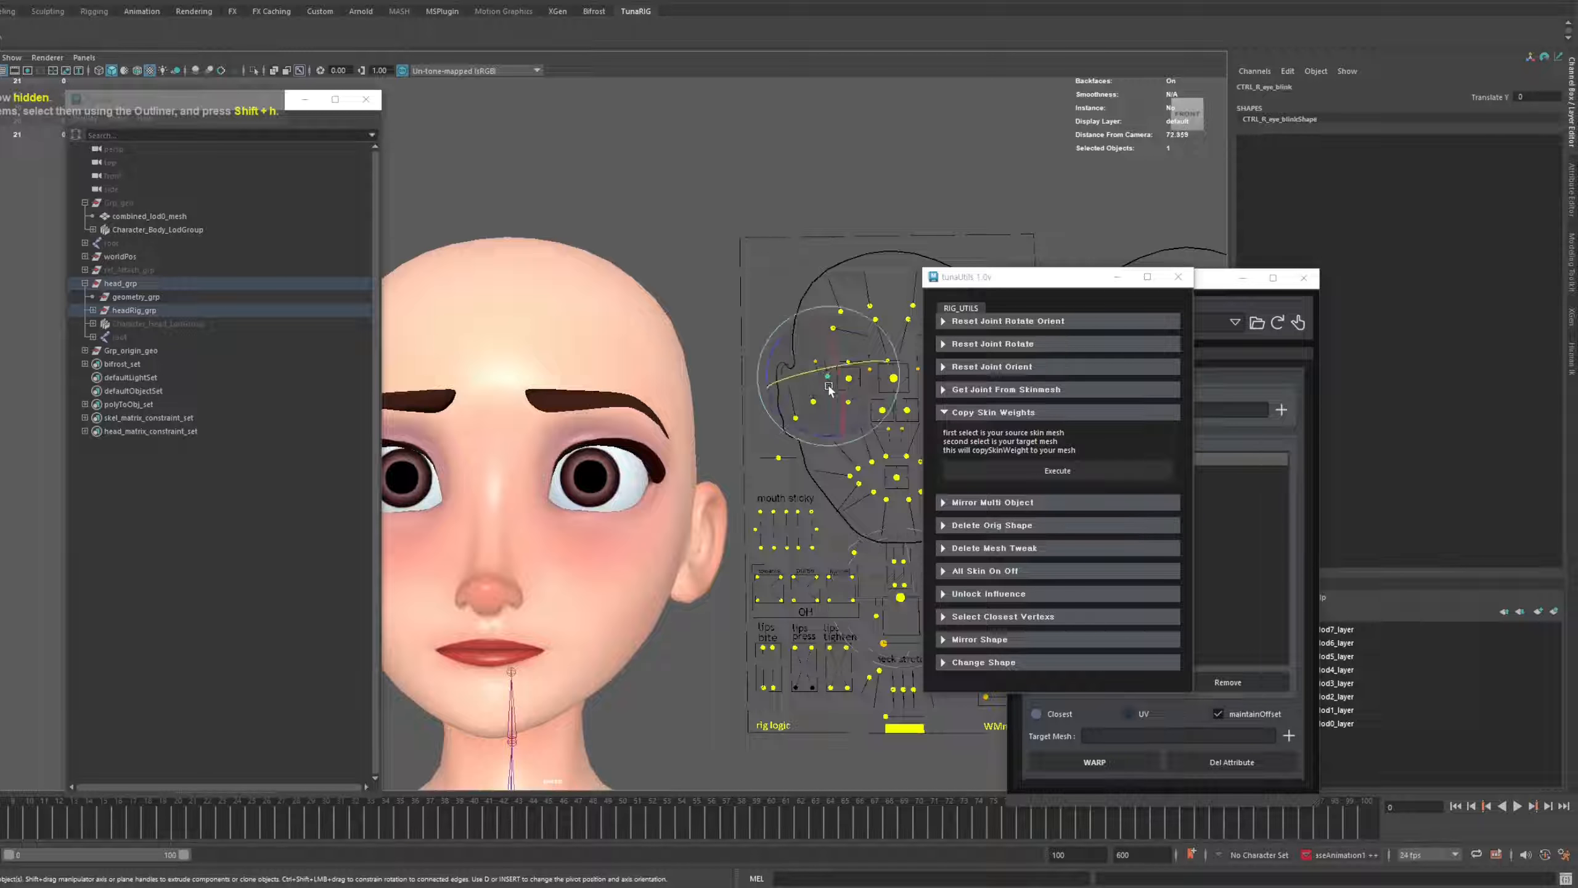
scroll(830, 390, "down", 1)
key("w")
left_click_drag(825, 476, 826, 431, "alt")
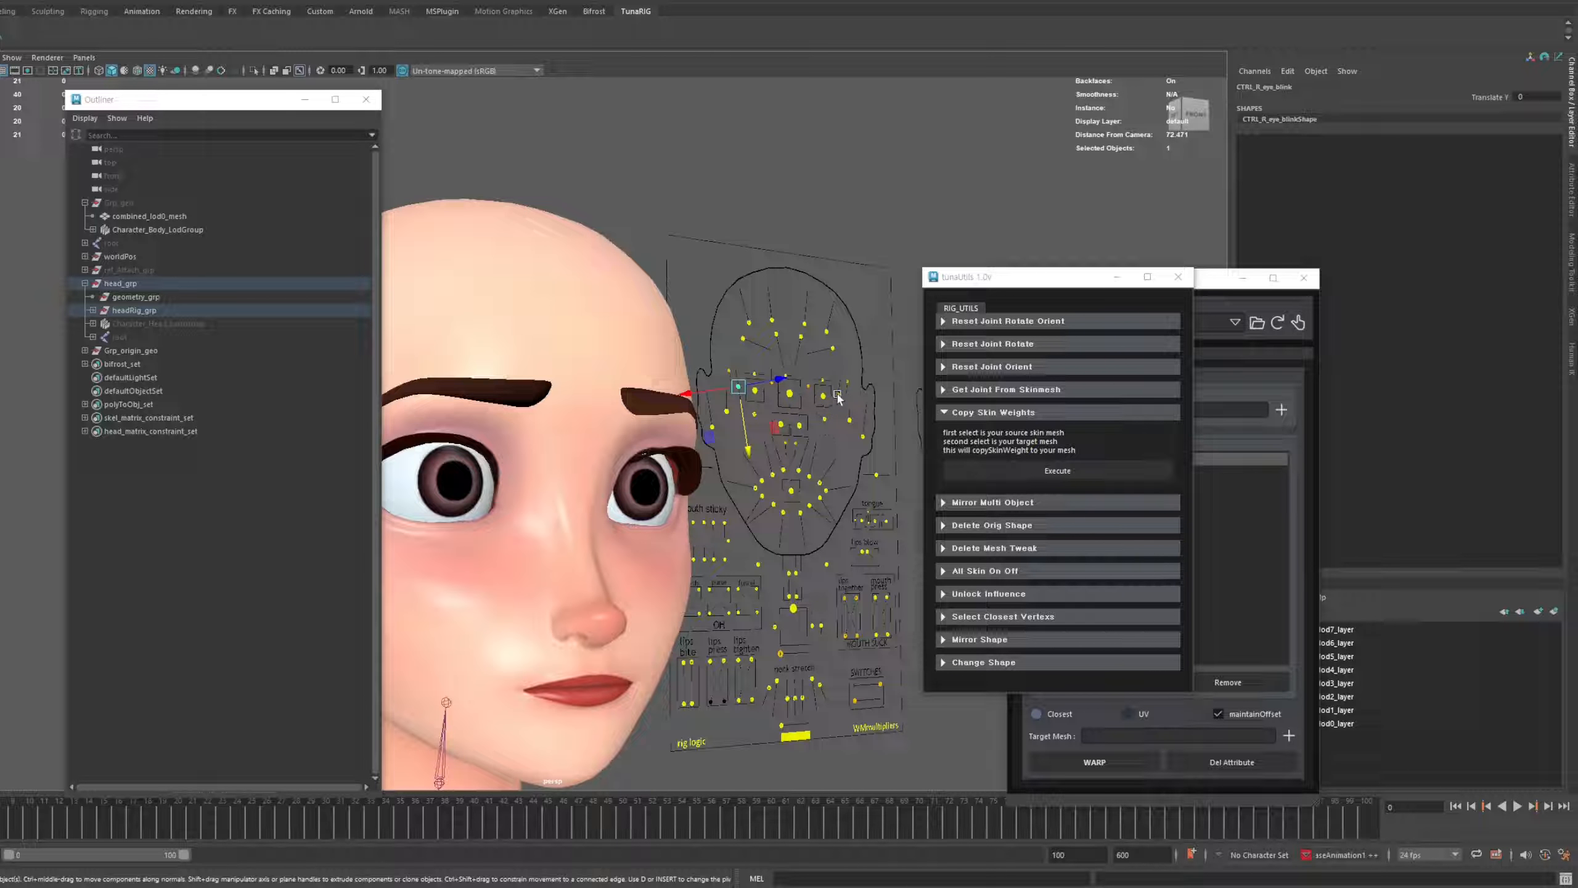
left_click_drag(834, 524, 634, 521, "alt")
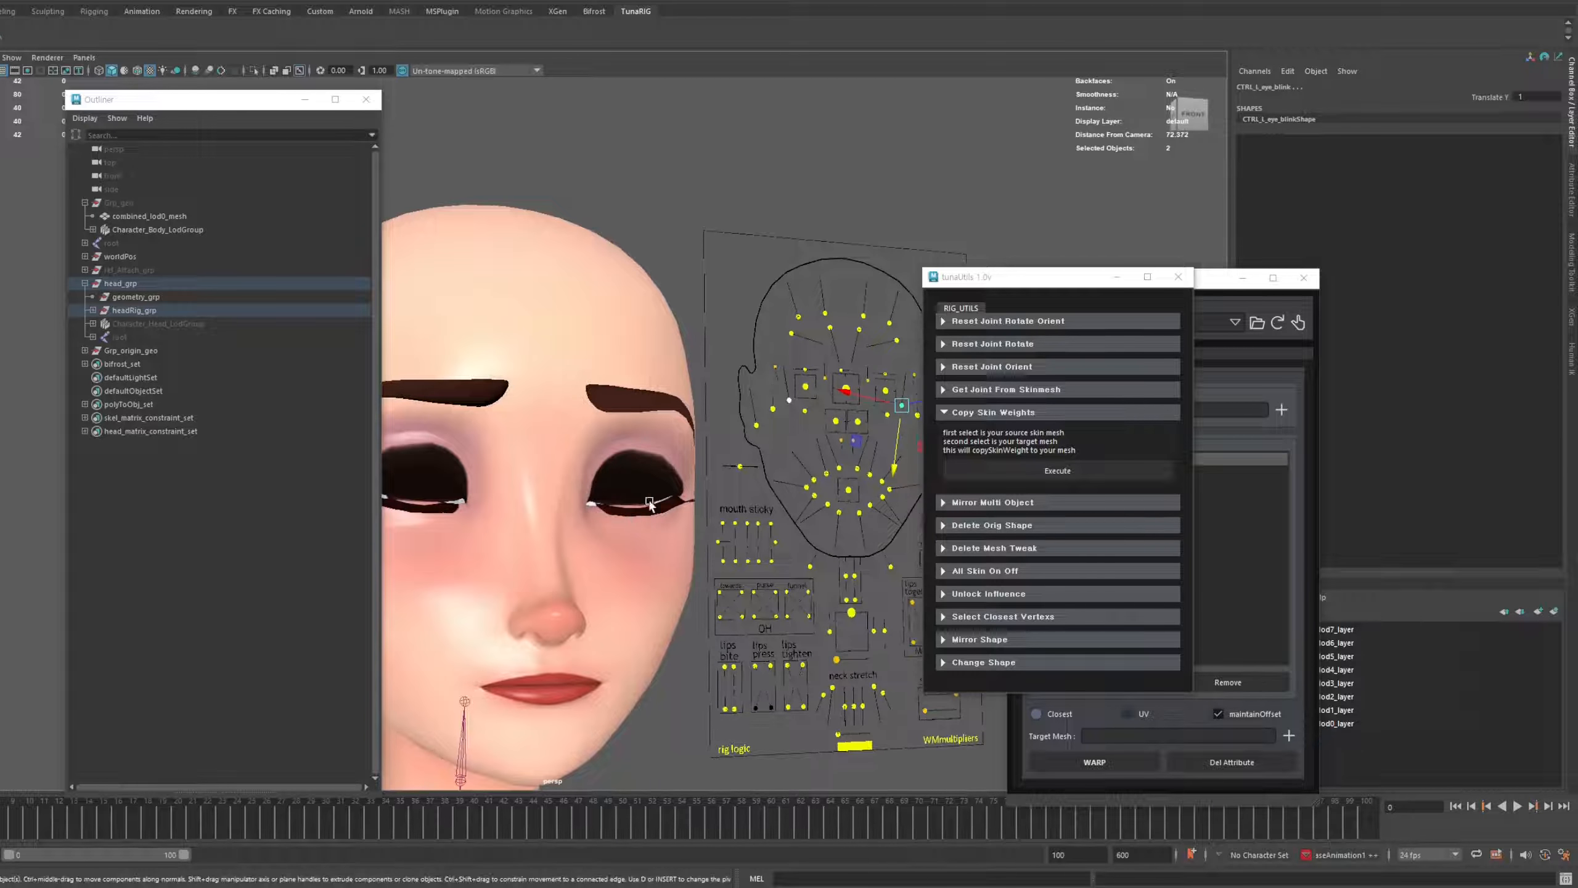
left_click(649, 502)
right_click_drag(649, 503, 712, 519, "alt")
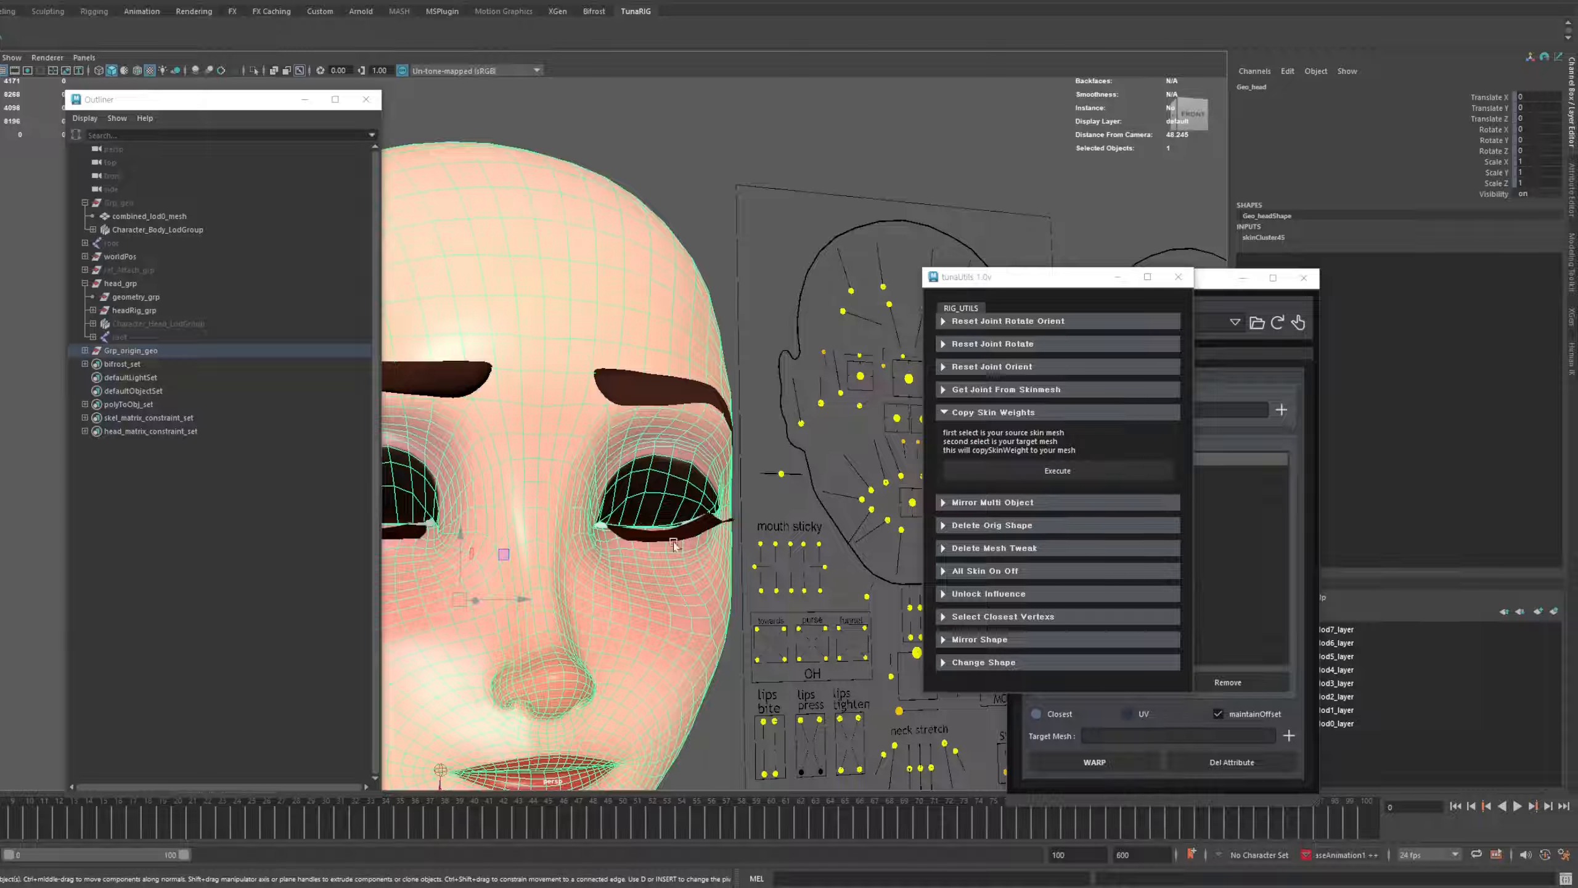
left_click_drag(674, 545, 492, 426, "alt")
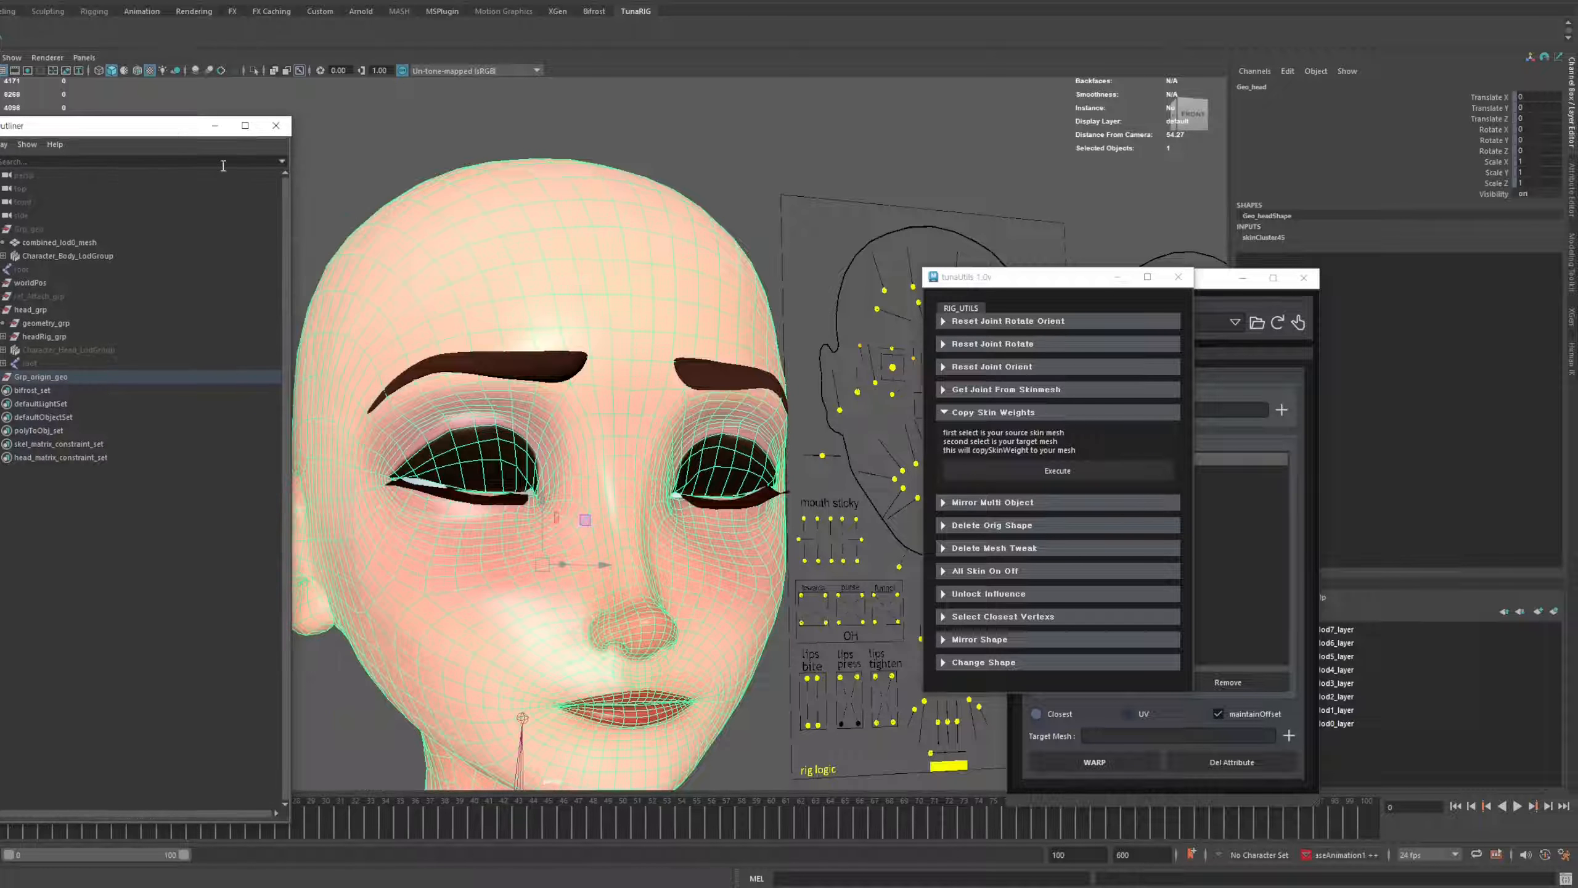
Open the mouth by moving the left and right upper-lip and lower-lip controls on the facial board
left_click(851, 335)
left_click_drag(852, 334, 852, 338)
left_click_drag(801, 460, 781, 433)
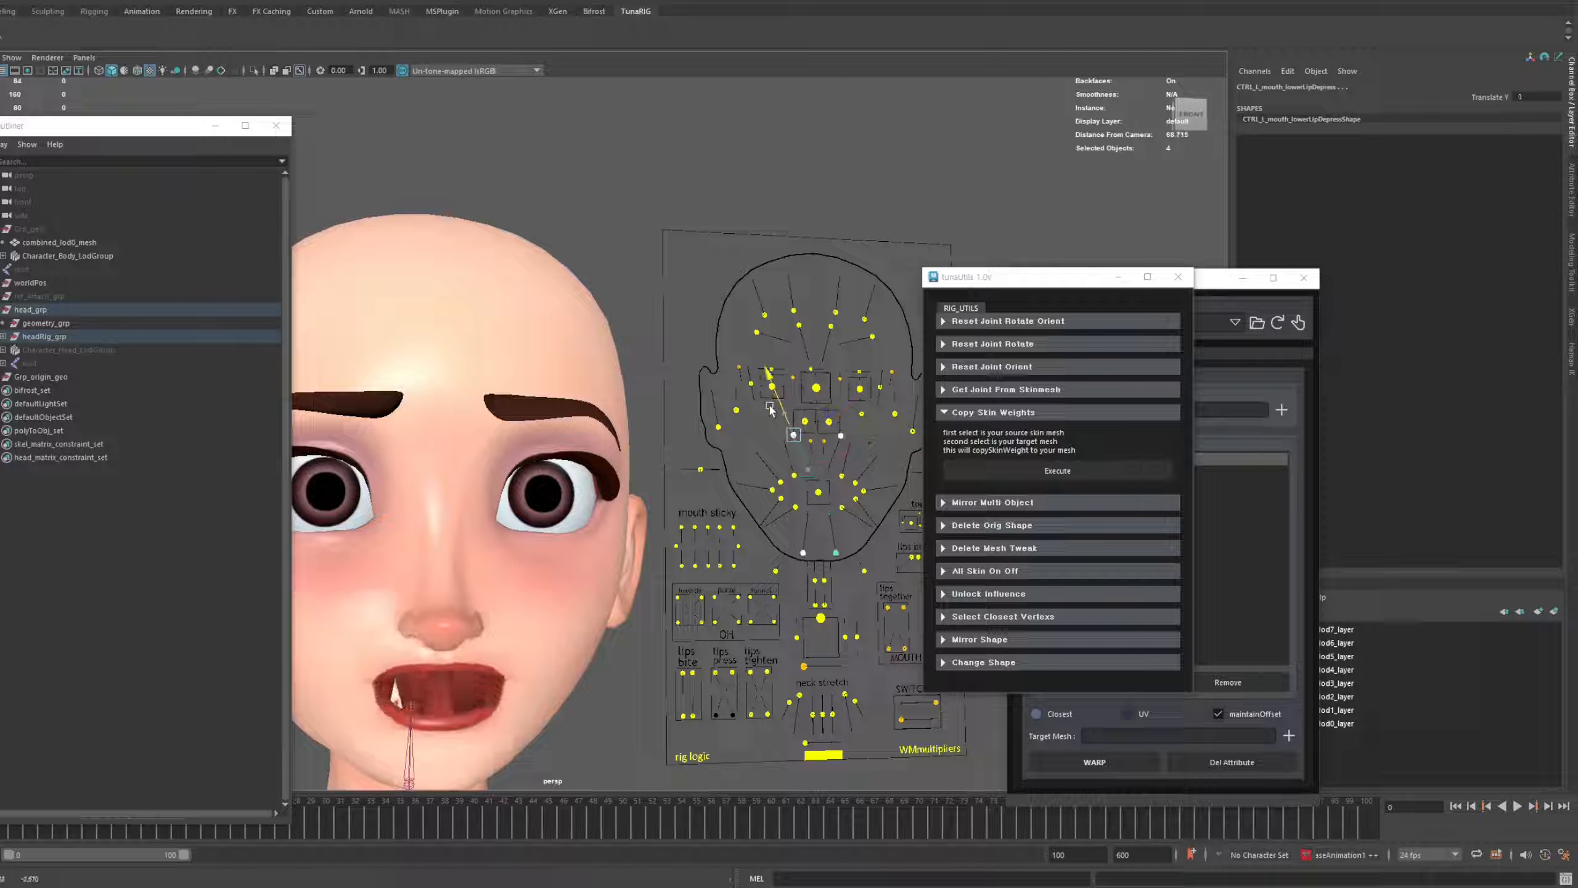
Select a vertex on Geo_head's upper-lip edge above the stretched strip, grow the vertex selection, and isolate that area
scroll(613, 683, "up", 2)
middle_click_drag(613, 684, 598, 599, "alt")
scroll(598, 599, "up", 4)
left_click_drag(598, 600, 532, 602, "alt")
middle_click_drag(531, 602, 640, 455, "alt")
scroll(640, 455, "up", 4)
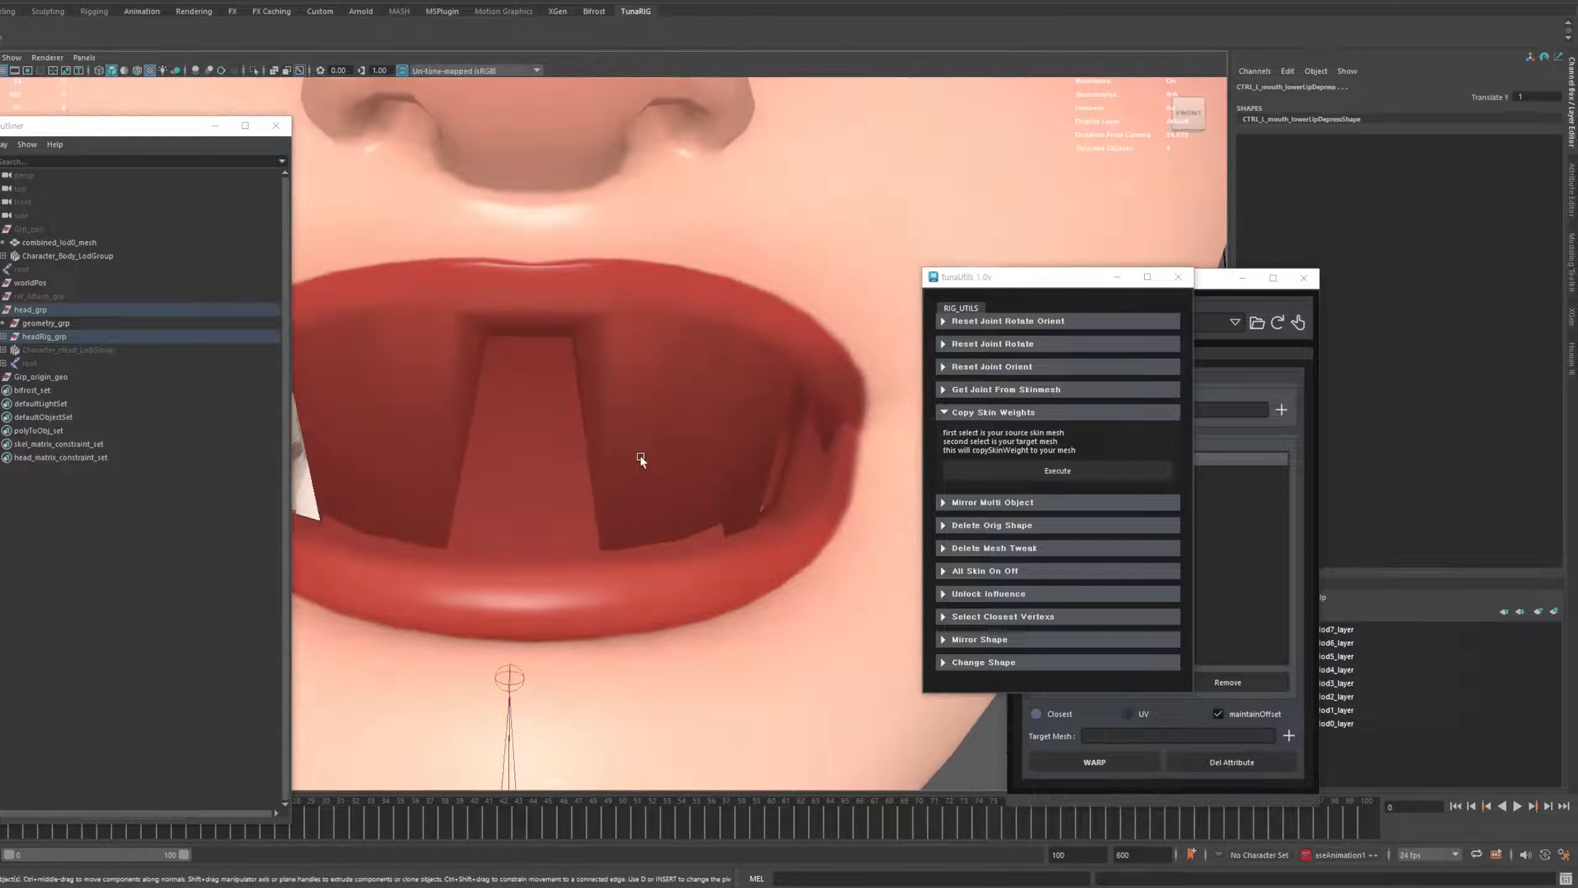
left_click(643, 373)
left_click_drag(644, 369, 496, 293, "alt")
scroll(715, 406, "down", 3)
scroll(496, 293, "down", 3)
left_click_drag(672, 414, 623, 411, "alt")
scroll(605, 404, "up", 2)
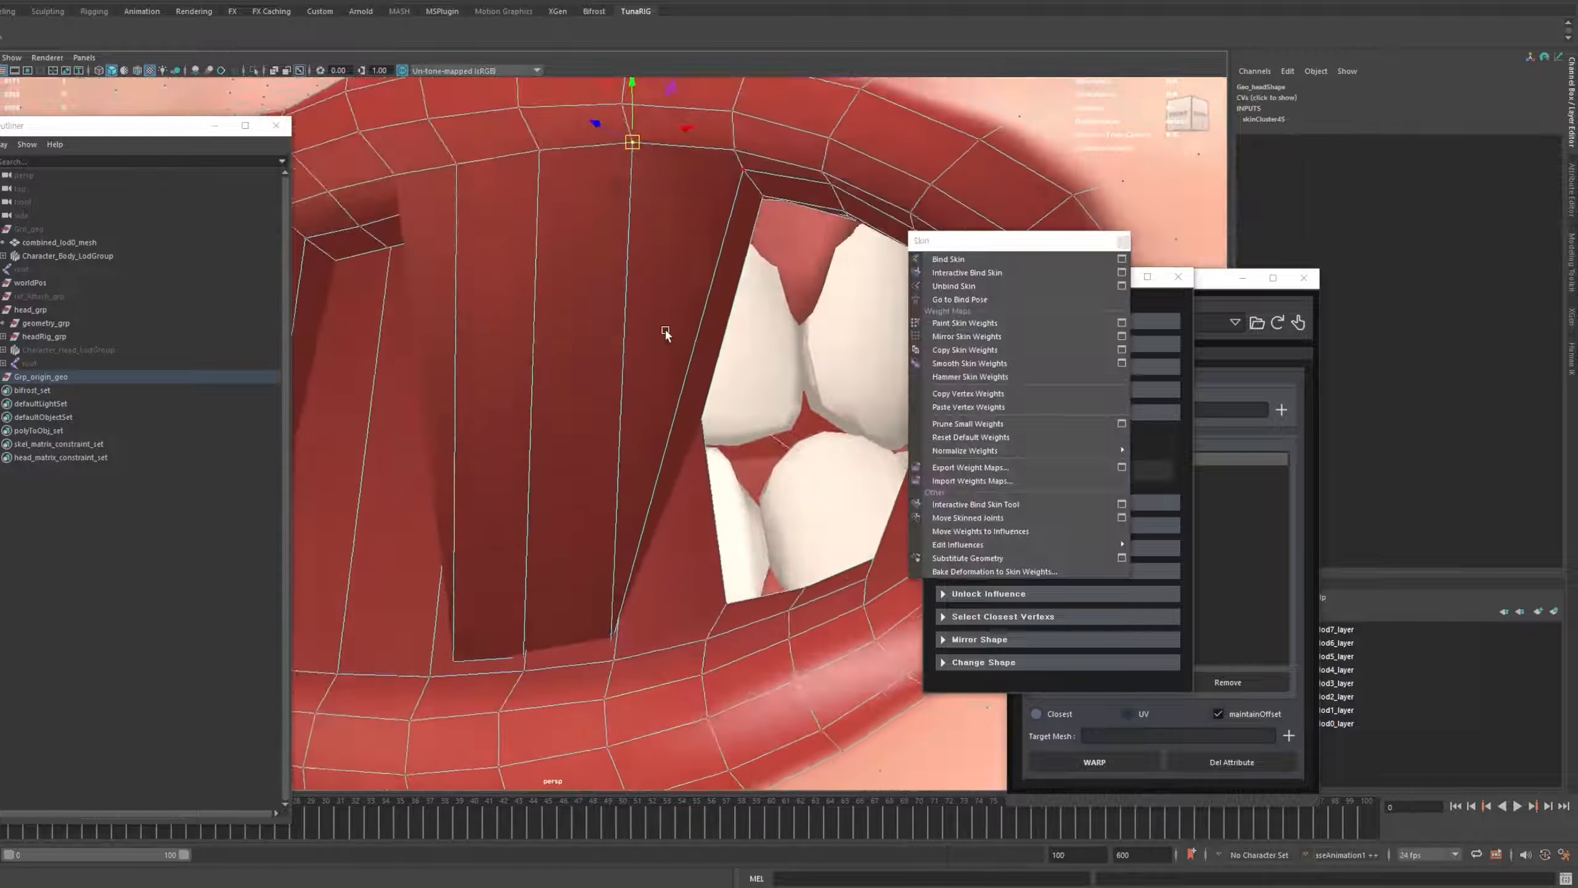
left_click_drag(665, 328, 677, 328, "alt")
left_click(0, 0)
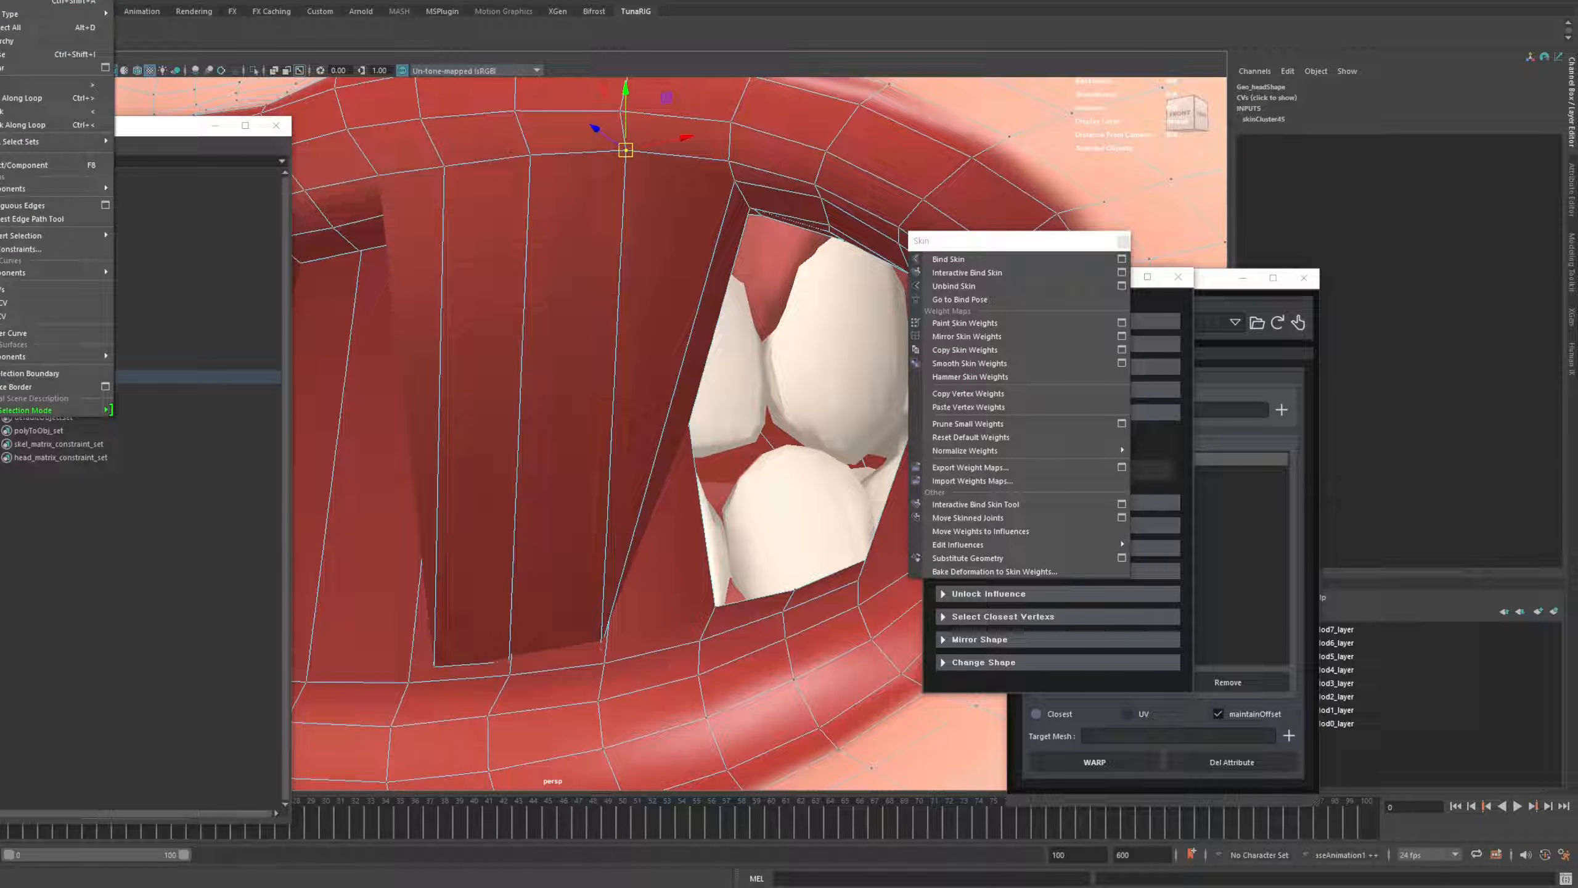
left_click(11, 84)
scroll(713, 360, "down", 1)
key("ctrl+1")
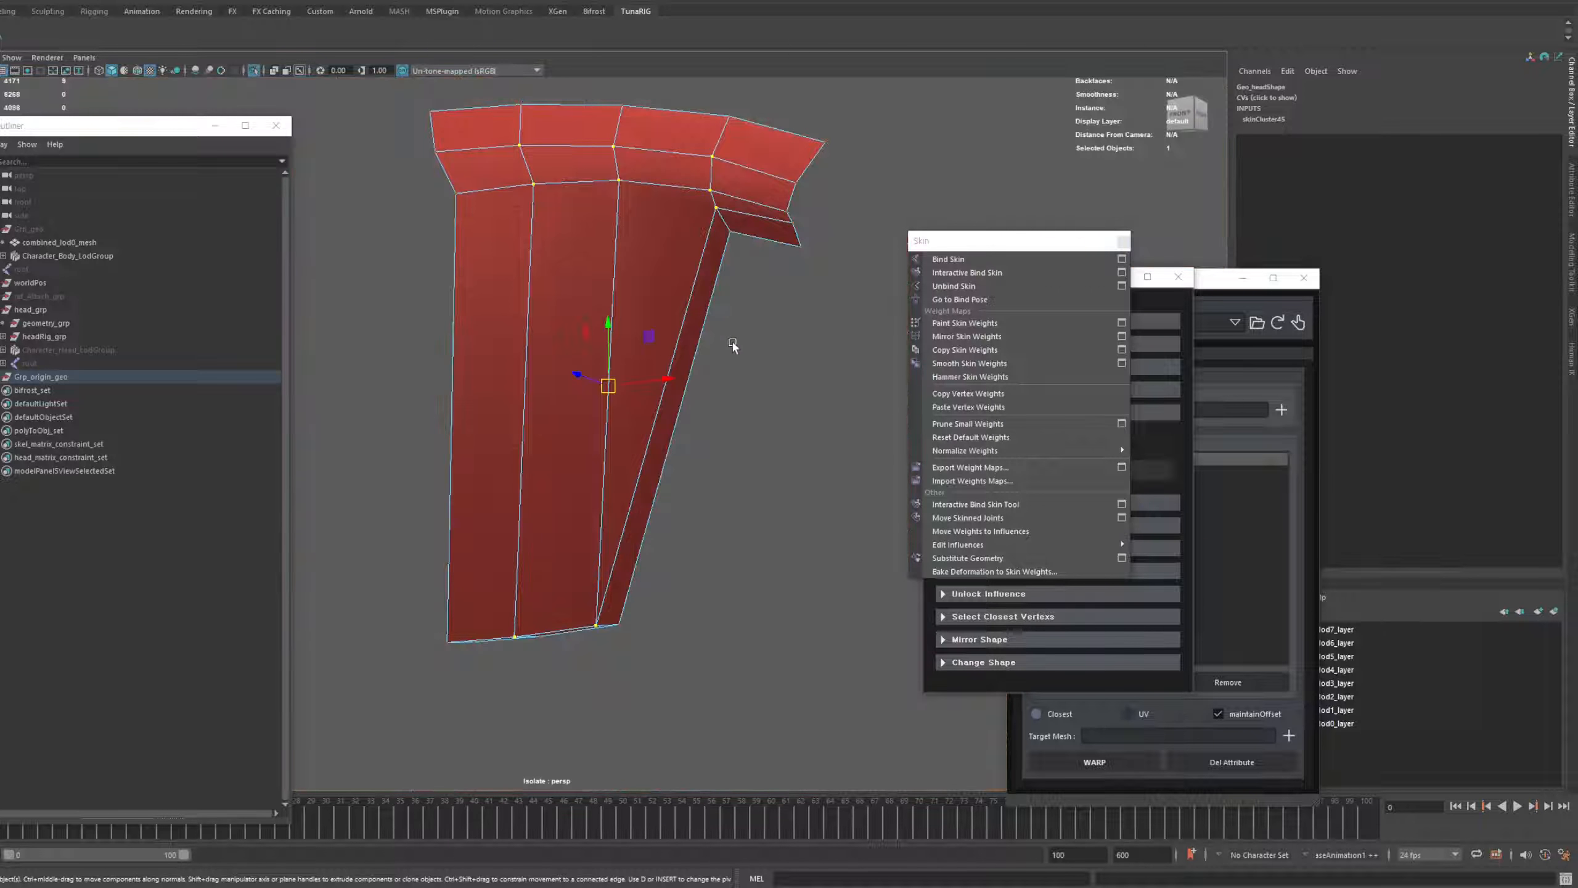
Copy vertex weights from the upper-lip edge to the stretched vertices pulled down below it, and leave isolation
left_click_drag(733, 346, 698, 305, "alt")
mouse_move(756, 394)
left_mouse_down("alt")
mouse_move(772, 391)
mouse_move(715, 356)
mouse_move(745, 386)
left_mouse_up("alt")
left_click(768, 394)
left_click(621, 293)
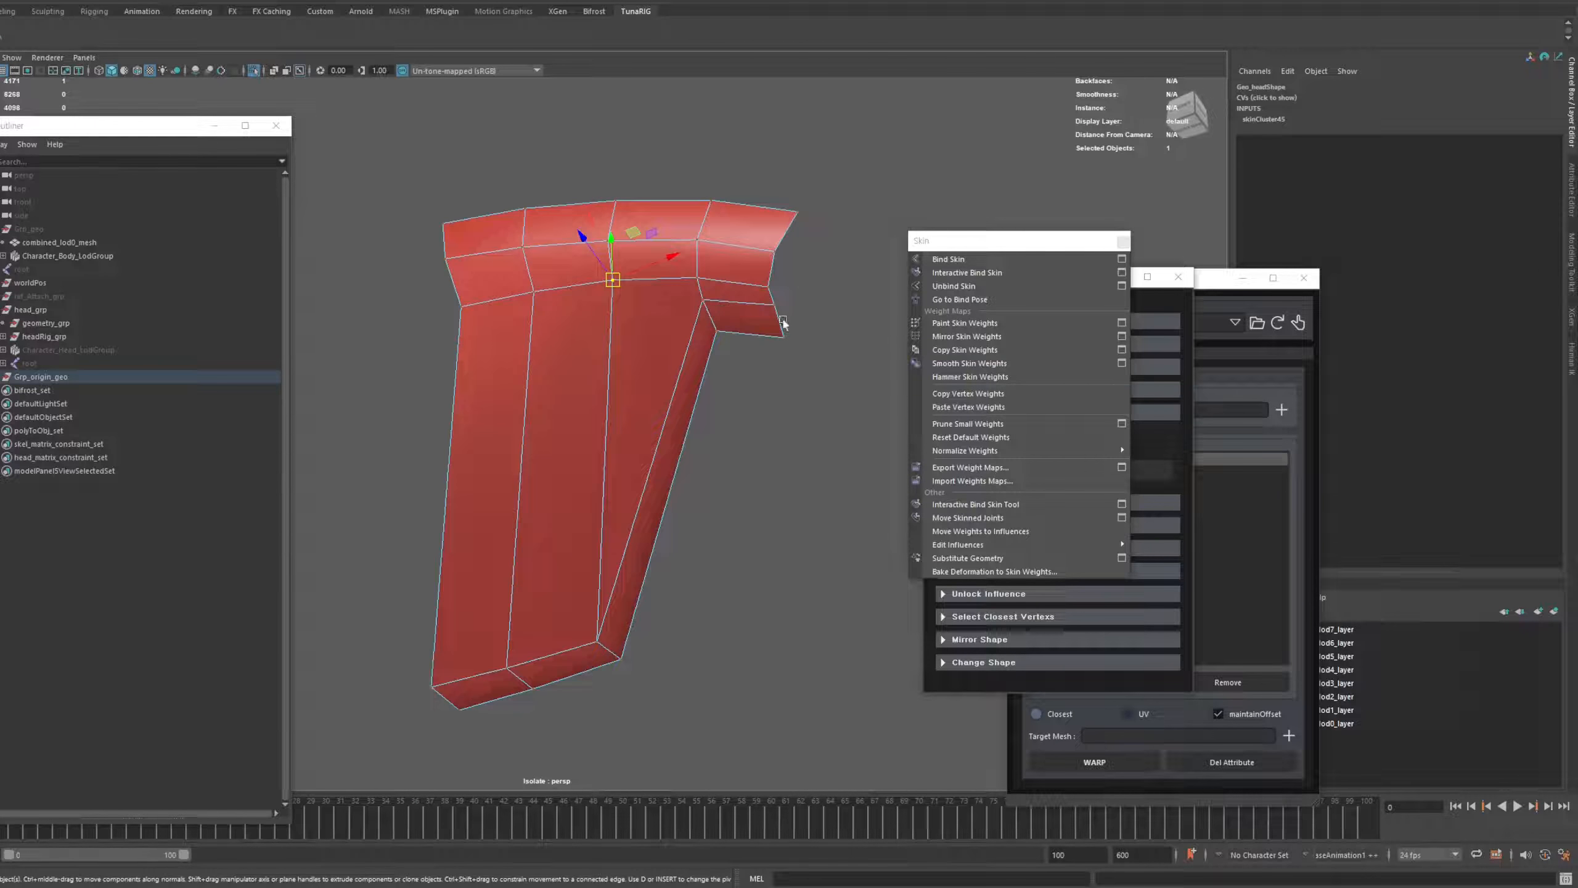
left_click(962, 407)
left_click_drag(880, 452, 735, 427, "alt")
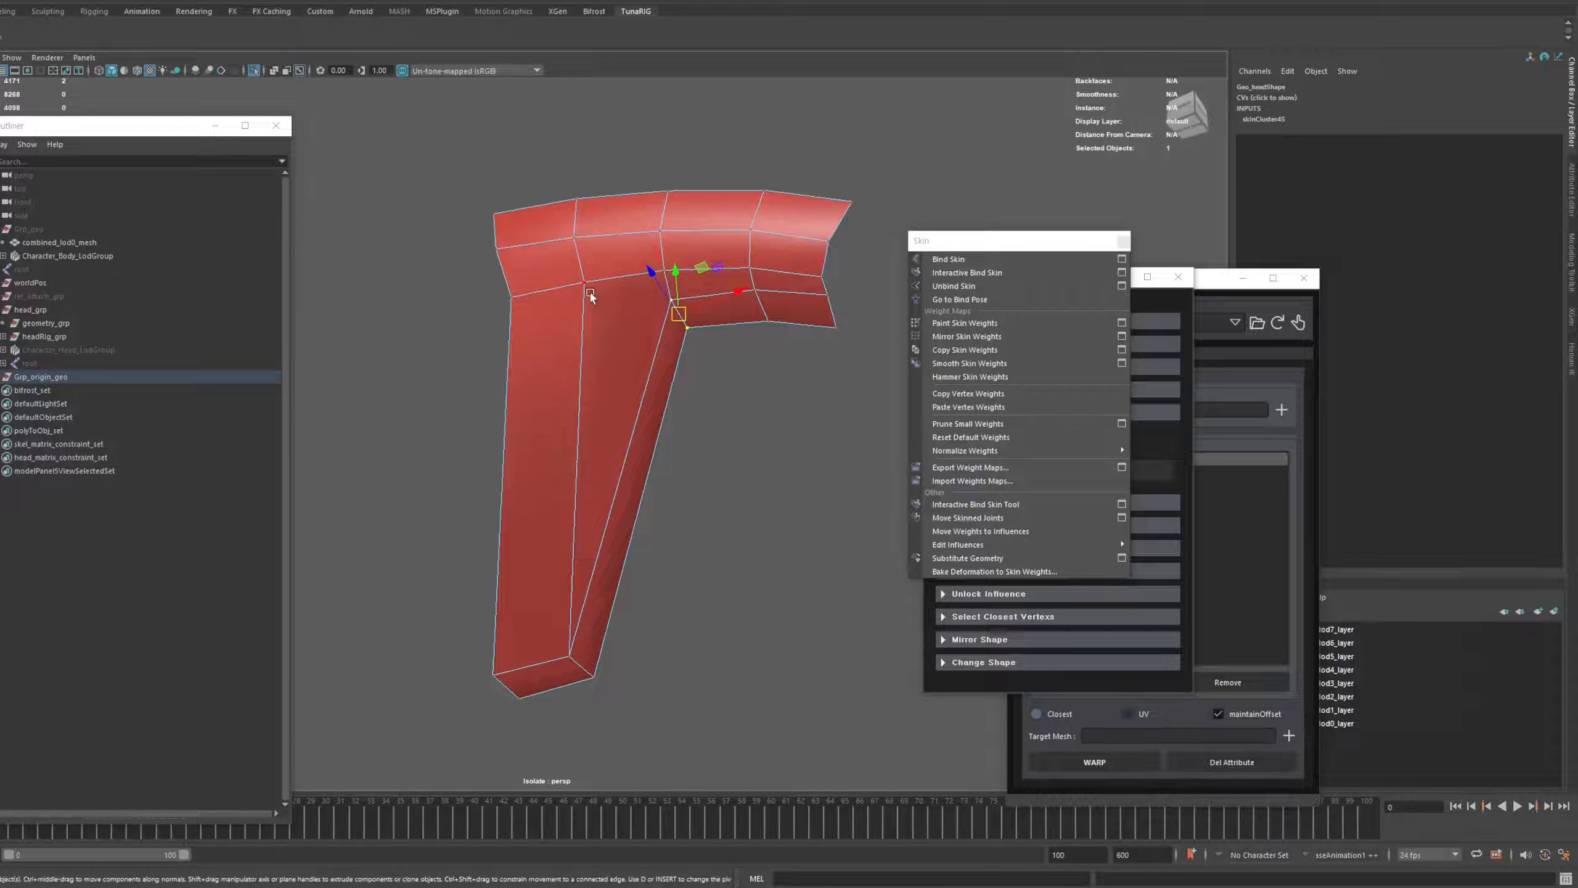
left_click(595, 678, "shift")
left_click(966, 408)
middle_click_drag(745, 358, 805, 350, "alt")
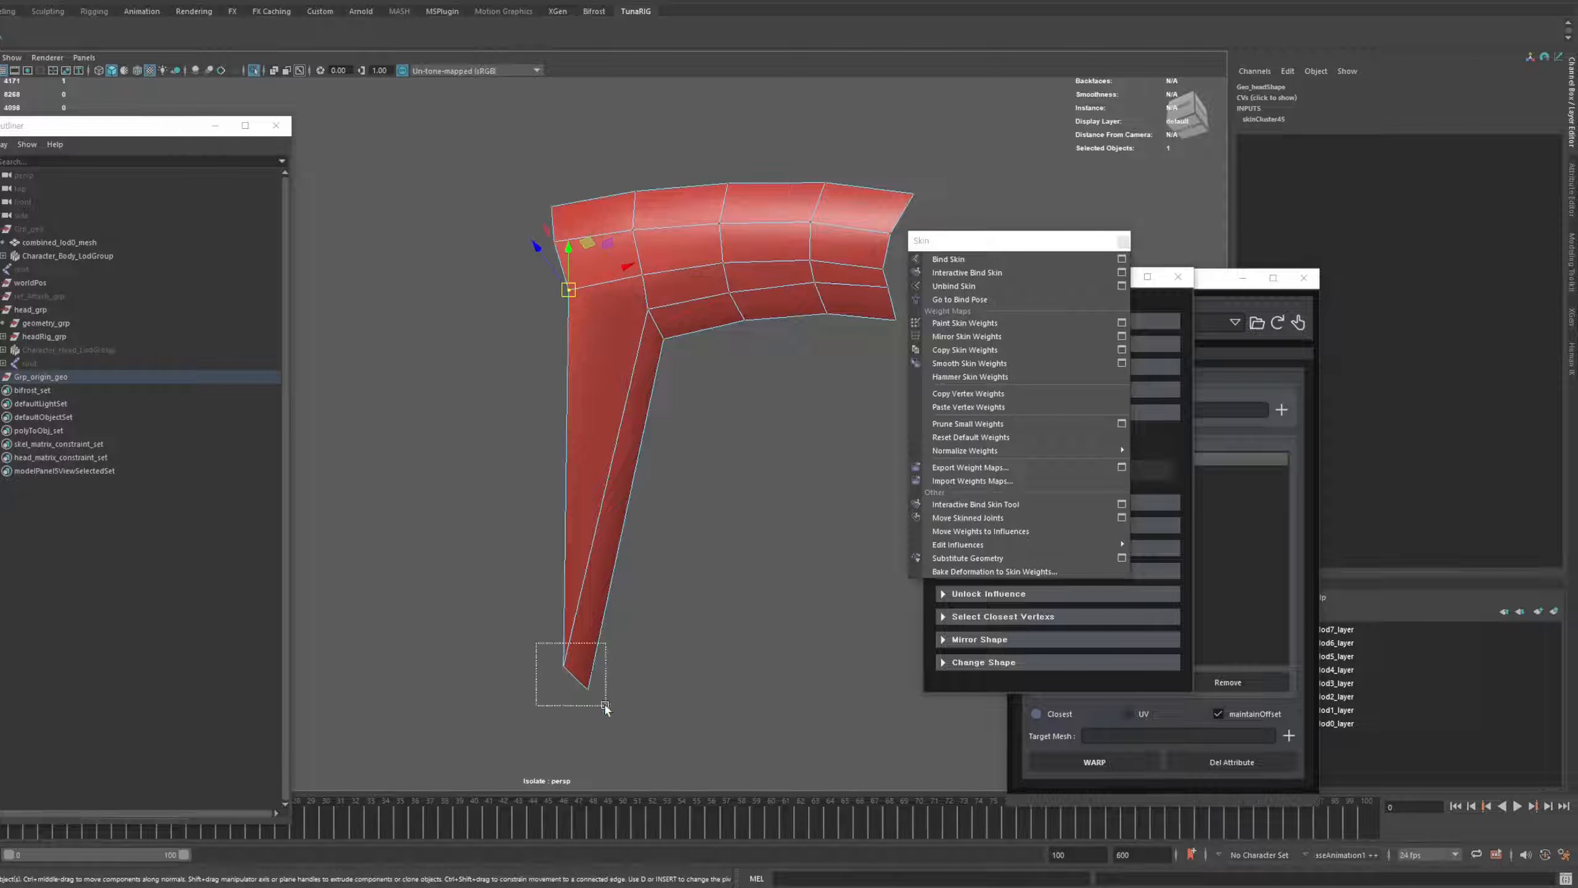
left_click_drag(606, 708, 608, 706)
key("ctrl+1")
Select a lower-lip edge vertex beneath the remaining stretched strip, grow the selection, and isolate that area
left_click_drag(793, 348, 684, 532, "alt")
left_click(610, 574)
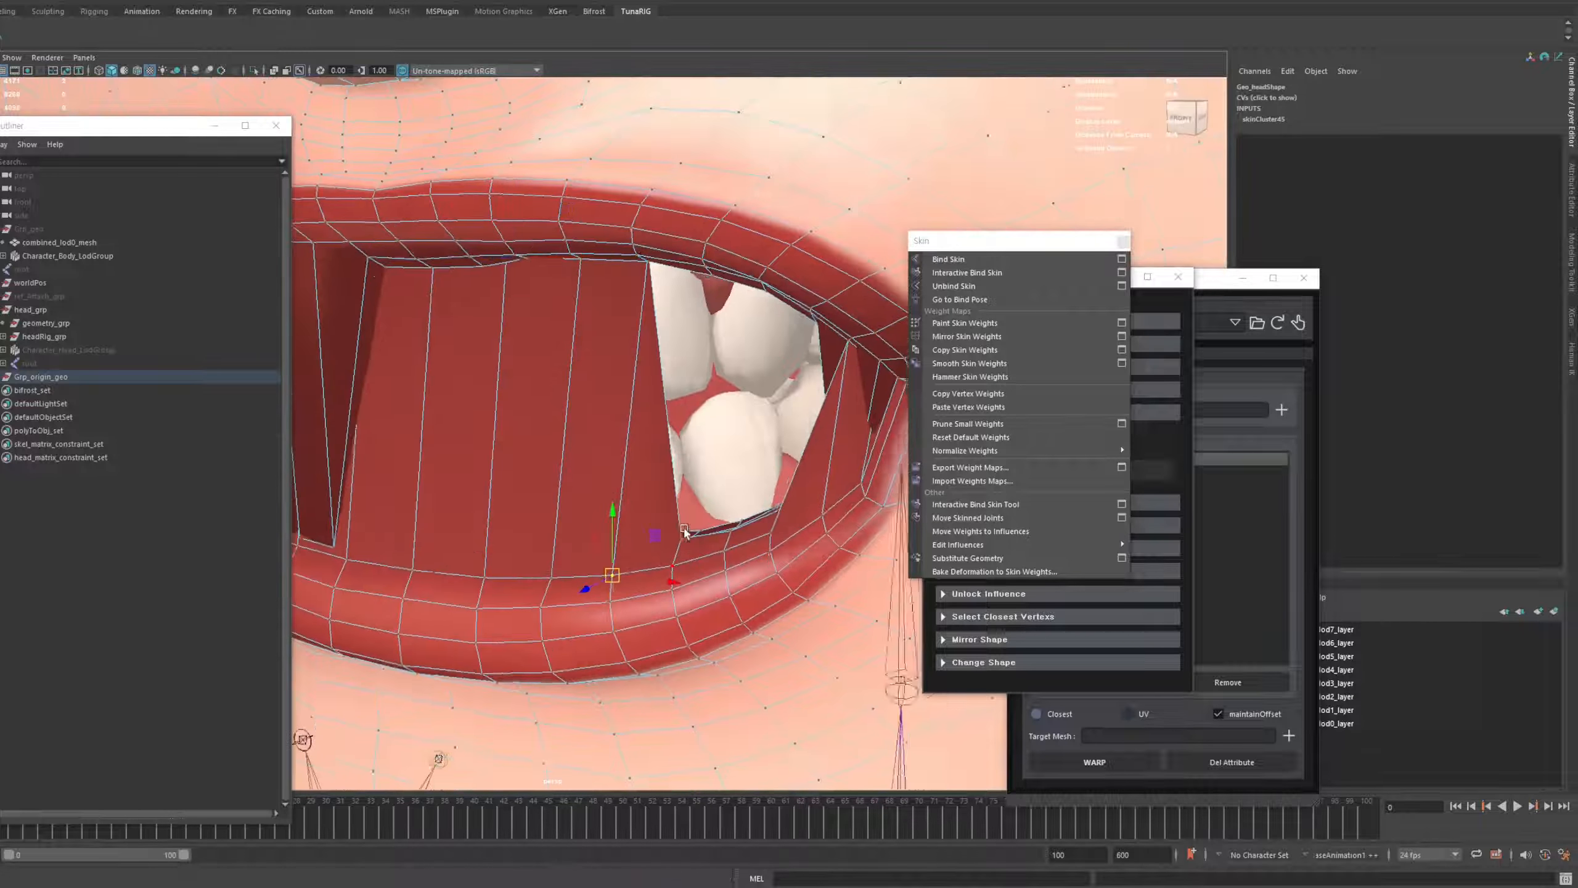
key("shift+period")
key("shift+period")
key("ctrl+1")
Copy vertex weights from the lower-lip edge to the first two vertices pulled up at the strip's outer end
left_click_drag(720, 408, 767, 435, "alt")
left_click(767, 435)
left_click(680, 573)
left_click_drag(680, 573, 587, 558, "alt")
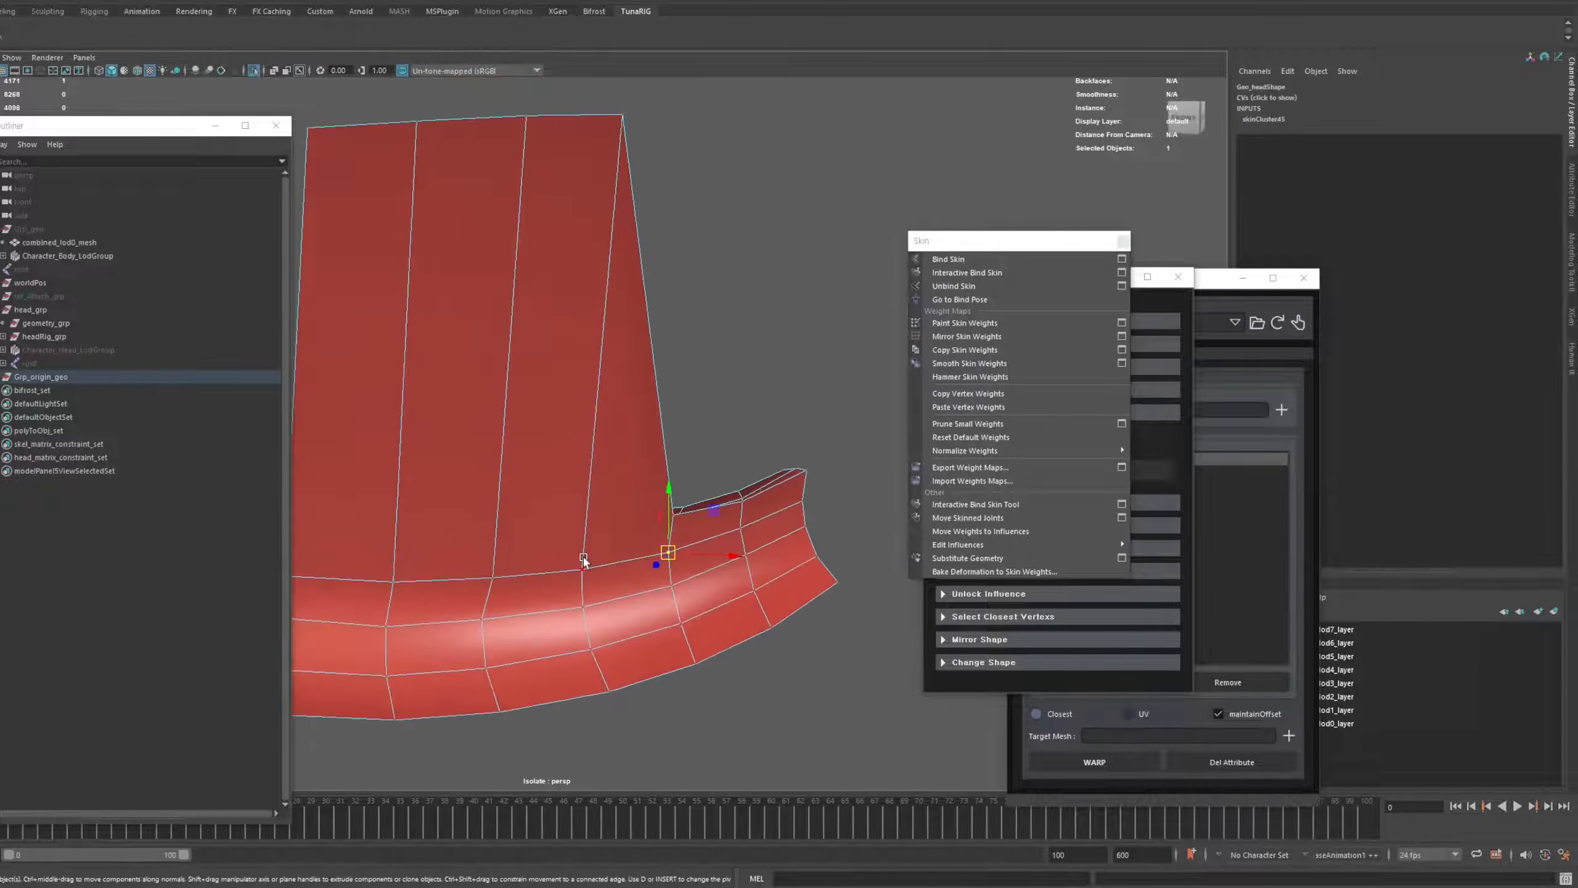
left_click(963, 397)
left_click(644, 116)
left_click(966, 408)
left_click(584, 600)
left_click(966, 394)
left_click(606, 141)
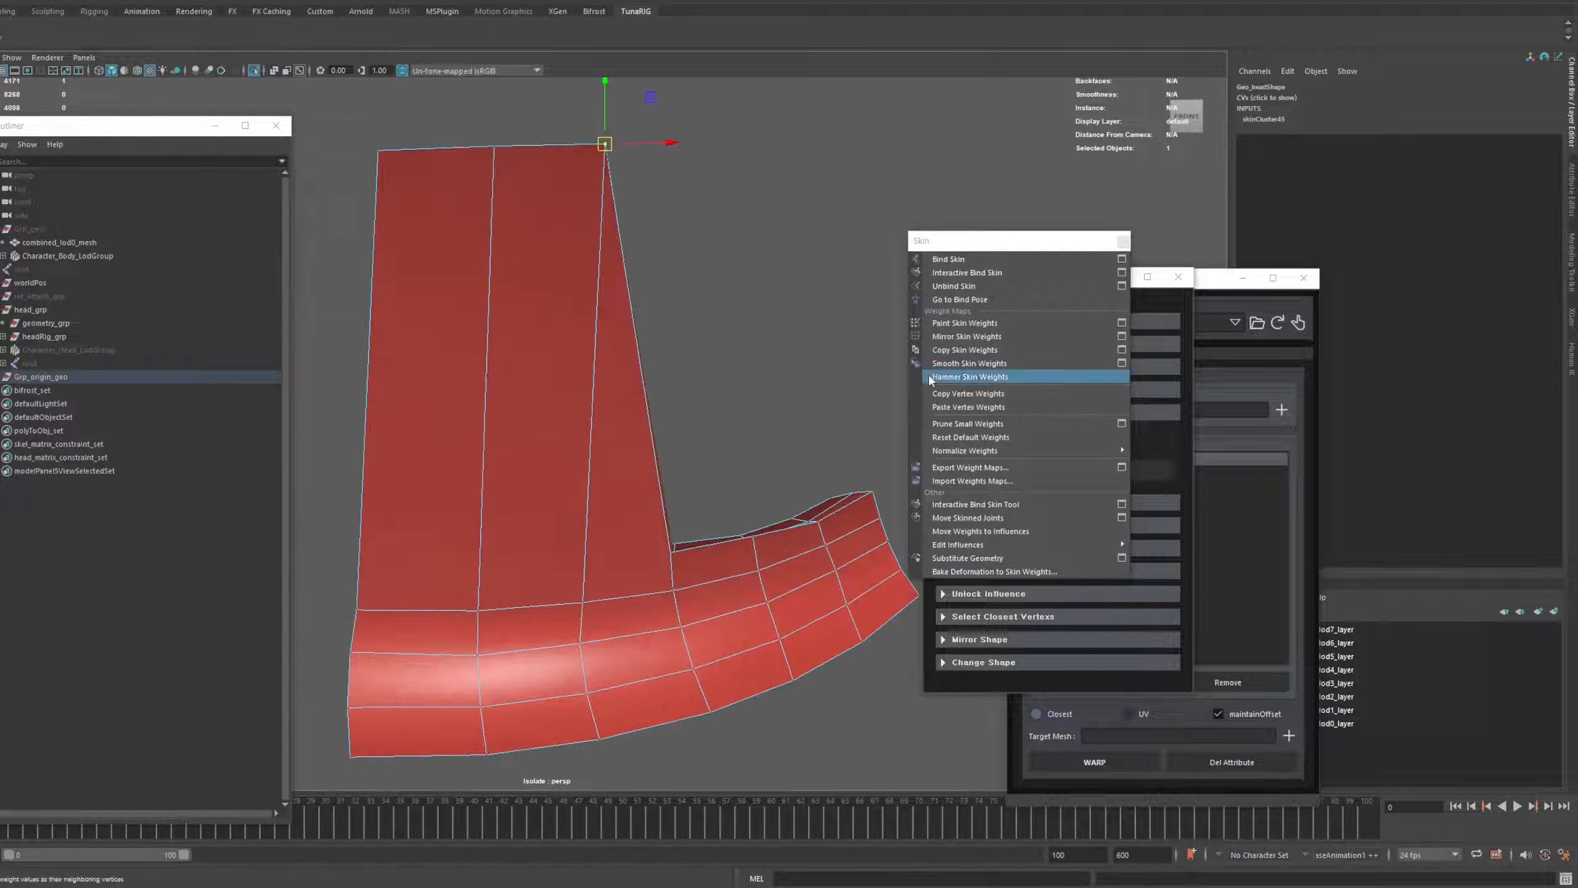
left_click(963, 408)
Copy lower-lip weights to the strip's remaining two pulled-up vertices, and show the whole head again
left_click(512, 603)
left_click(972, 395)
left_click(527, 139)
left_click(966, 407)
left_click(500, 599)
left_click(966, 394)
left_click(532, 145)
left_click(966, 409)
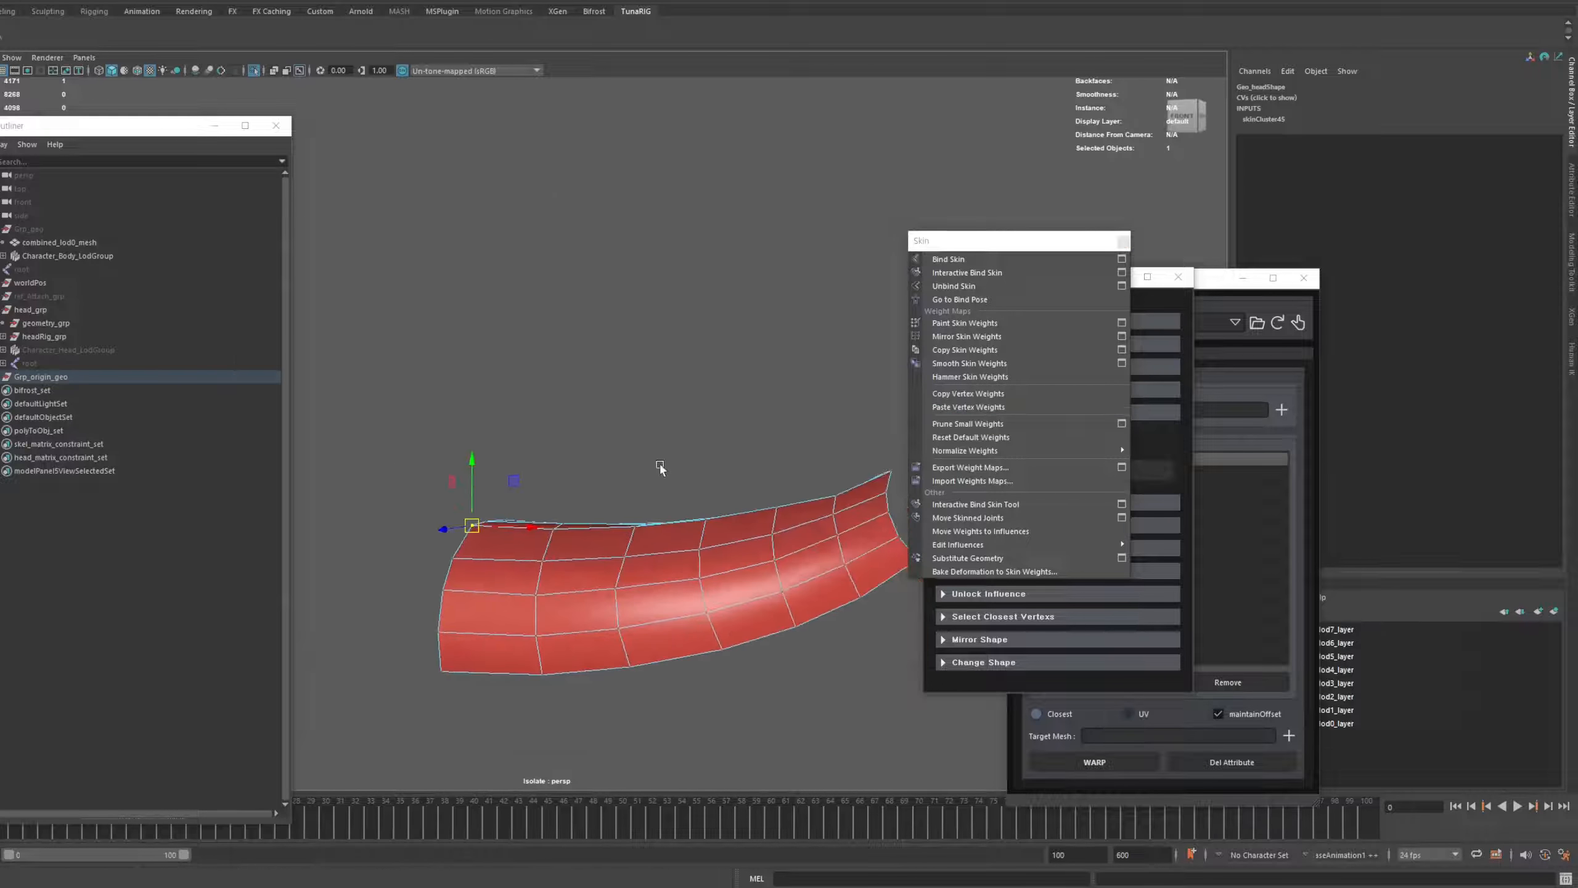
key("ctrl+1")
Grow a vertex selection around the stretched upper-lip faces on the character's right side of Geo_head, and isolate them
left_click(698, 490)
left_click_drag(699, 490, 739, 478, "alt")
scroll(699, 485, "down", 5)
scroll(612, 435, "up", 8)
key("ctrl+1")
right_click_drag(646, 526, 603, 529)
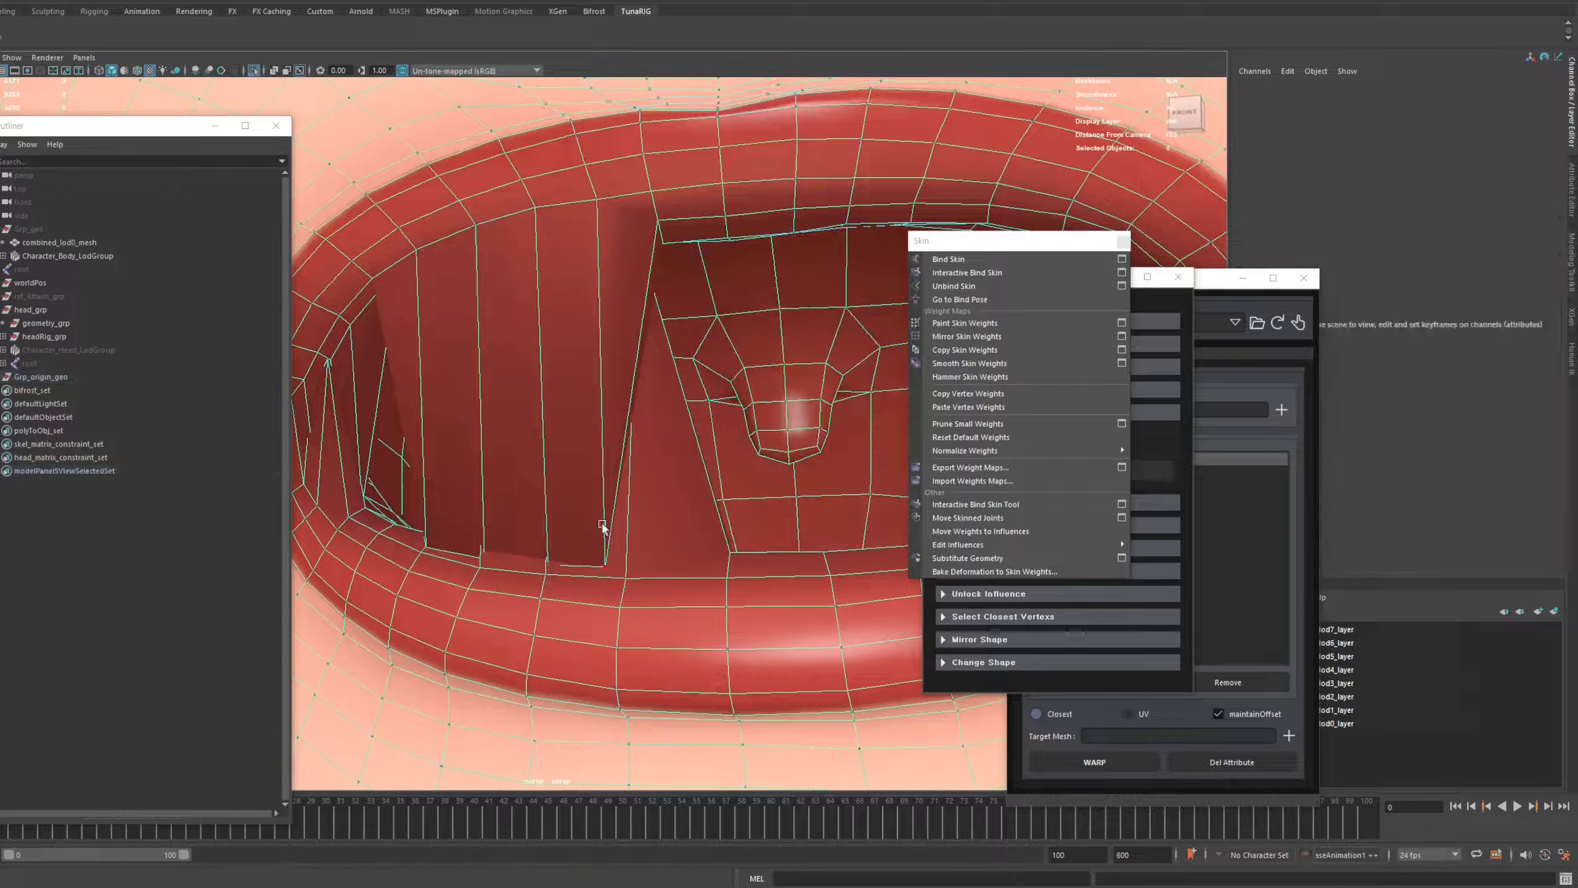
left_click(548, 565)
left_click(5, 1)
left_click(9, 85)
key("g")
key("ctrl+1")
key("ctrl+1")
left_click(696, 358)
left_click_drag(684, 354, 646, 311, "alt")
Paste the weights of the right-side upper-lip edge vertices onto the stretched vertices hanging below them, and leave isolation
left_click(467, 301)
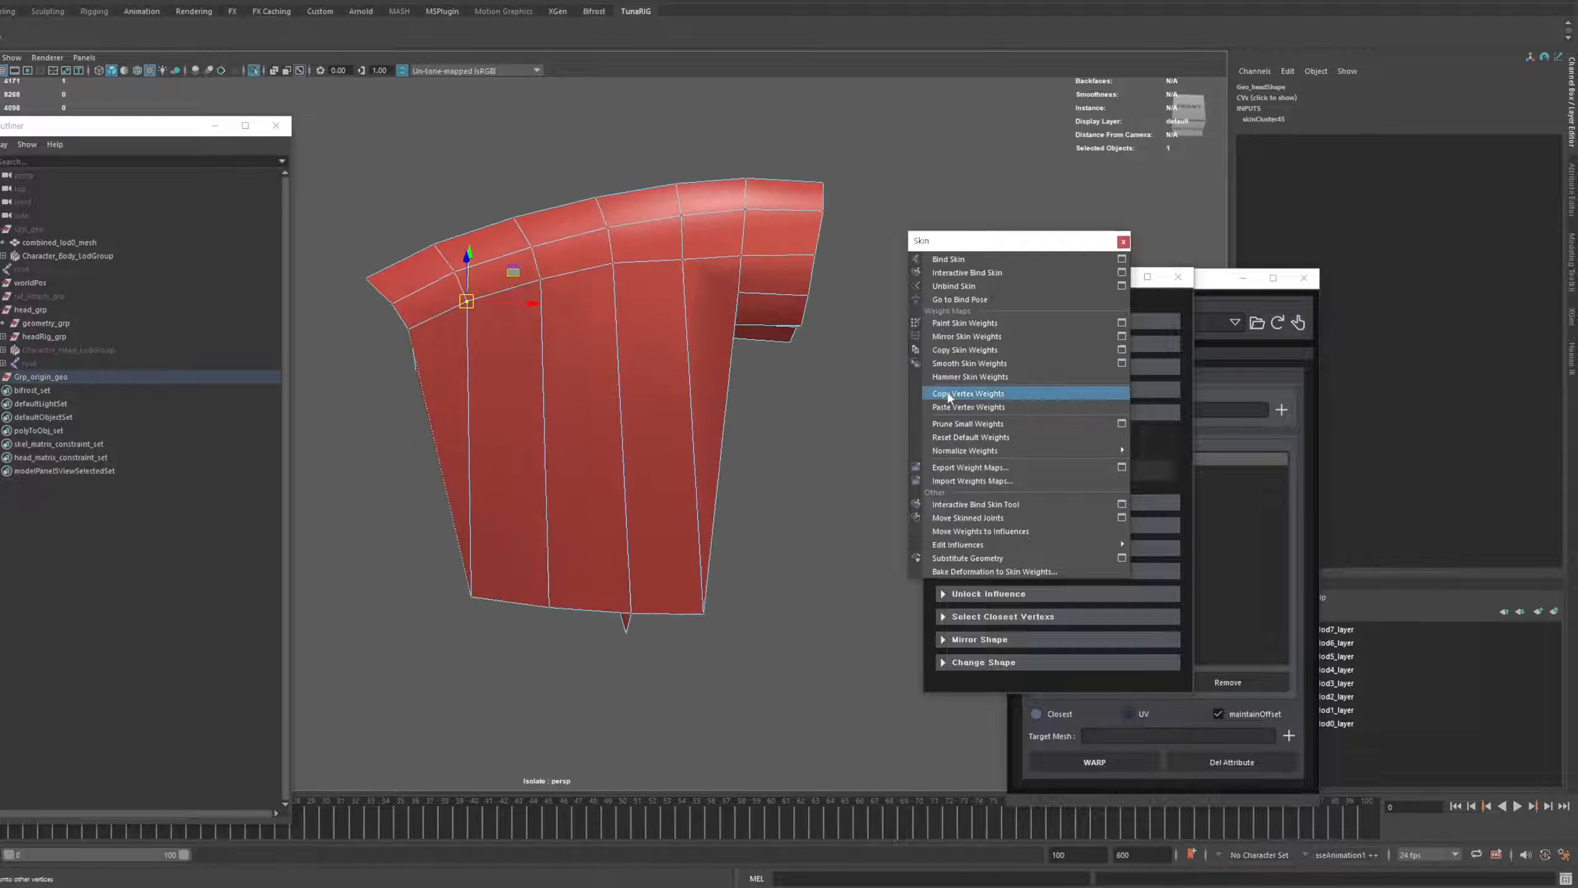
left_click(952, 408)
middle_click_drag(646, 323, 571, 305, "alt")
left_click(544, 253)
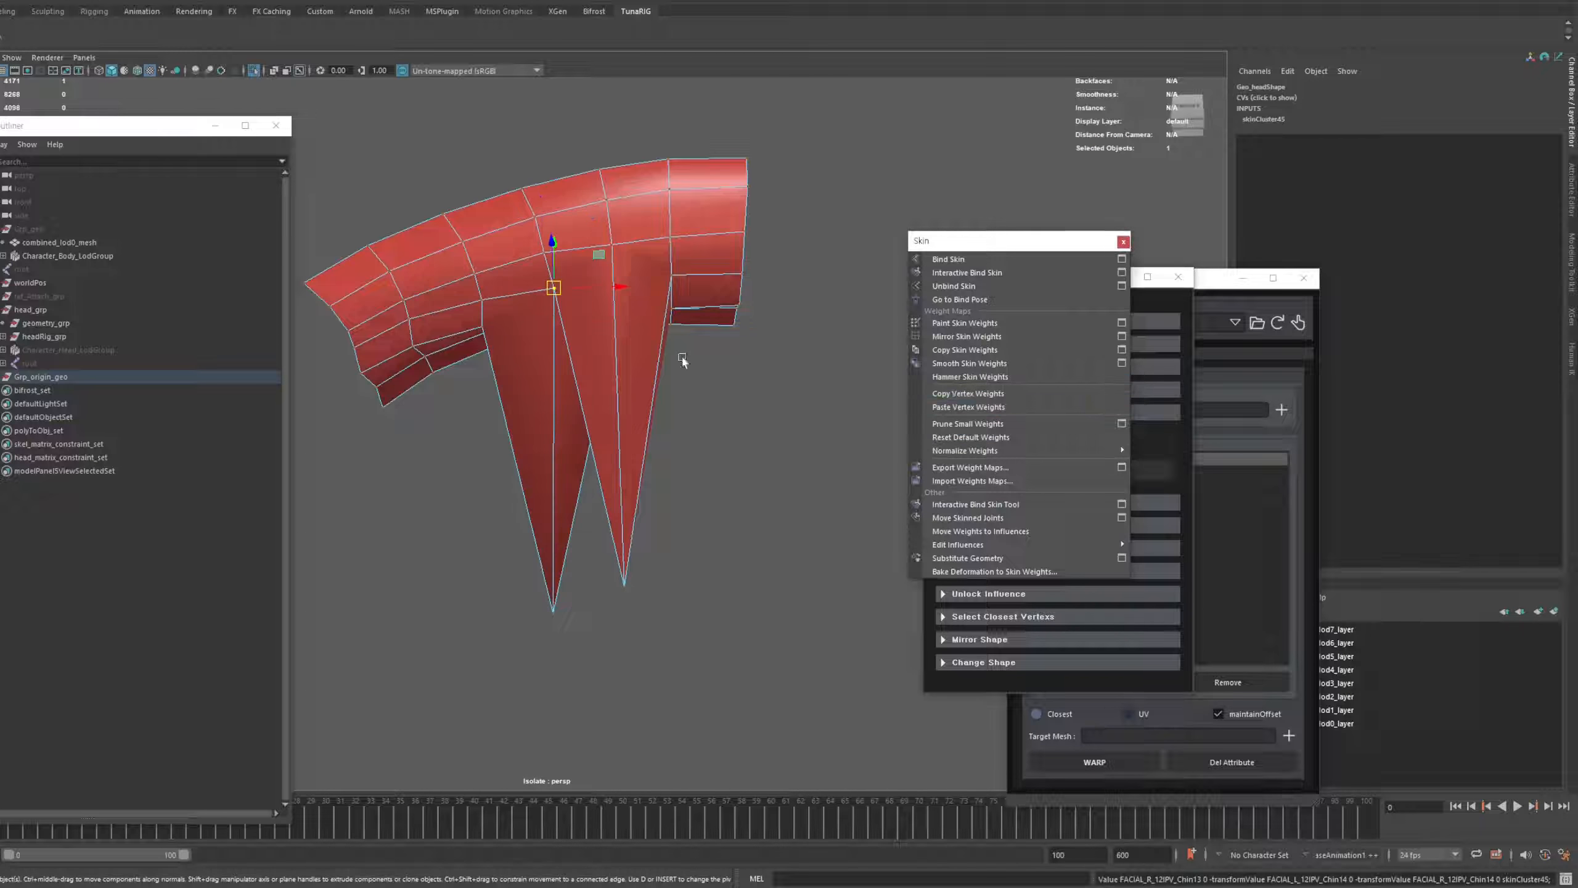
left_click_drag(671, 543, 802, 457, "alt")
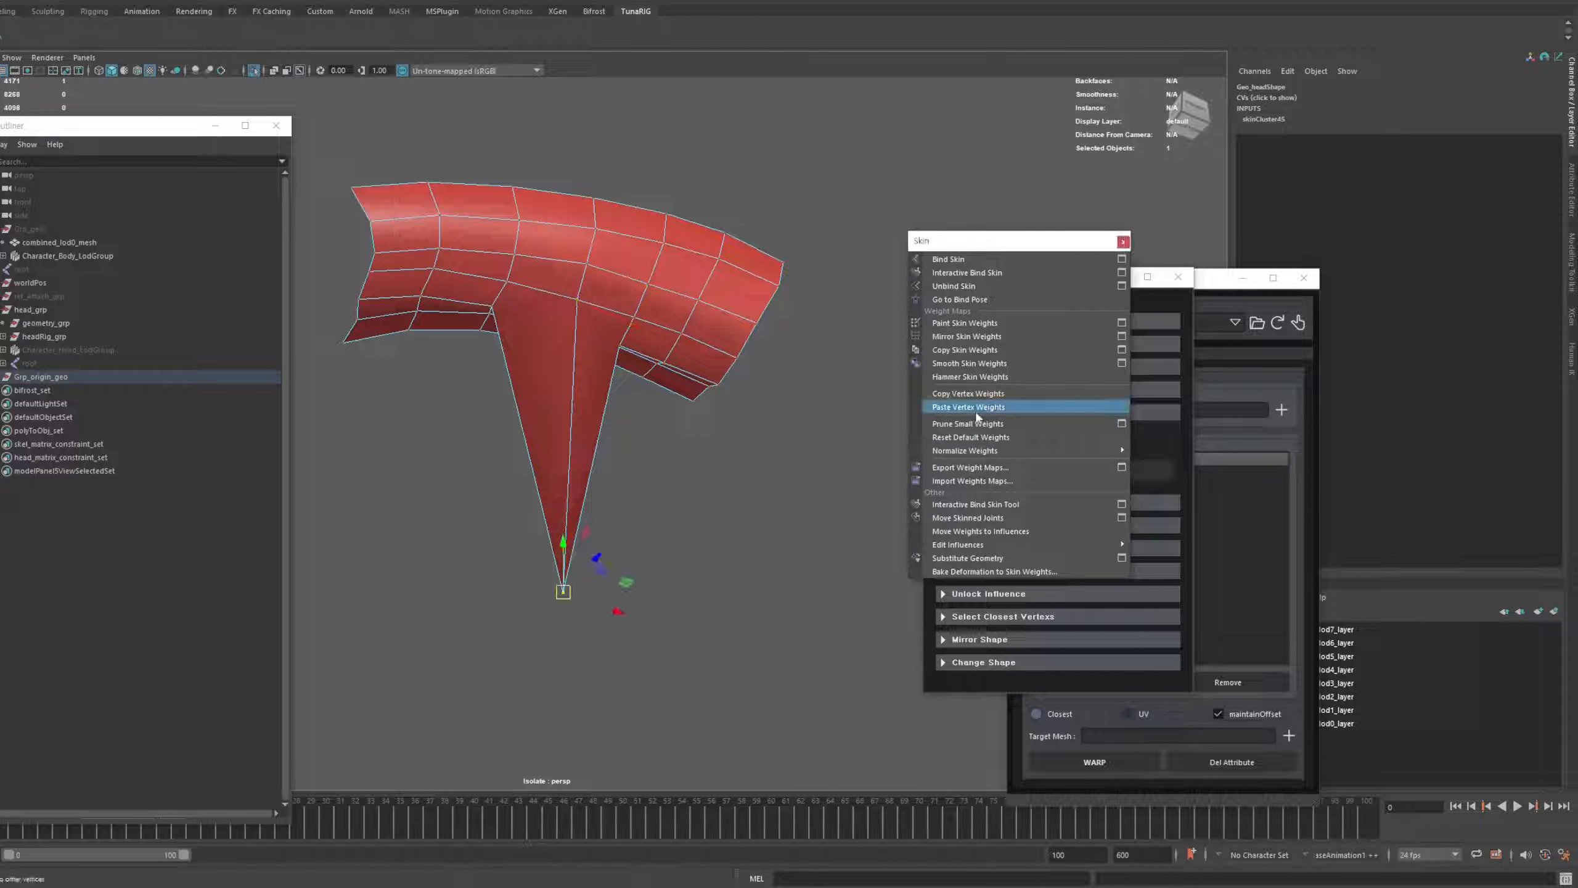
left_click(977, 410)
key("ctrl+1")
Isolate the right-side lower-lip area and copy its edge vertices' weights to the vertices pulled up above them
left_click_drag(768, 310, 580, 398, "alt")
scroll(581, 398, "down", 3)
right_click_drag(581, 399, 516, 398)
scroll(516, 435, "up", 4)
left_click(472, 548)
left_click(8, 1)
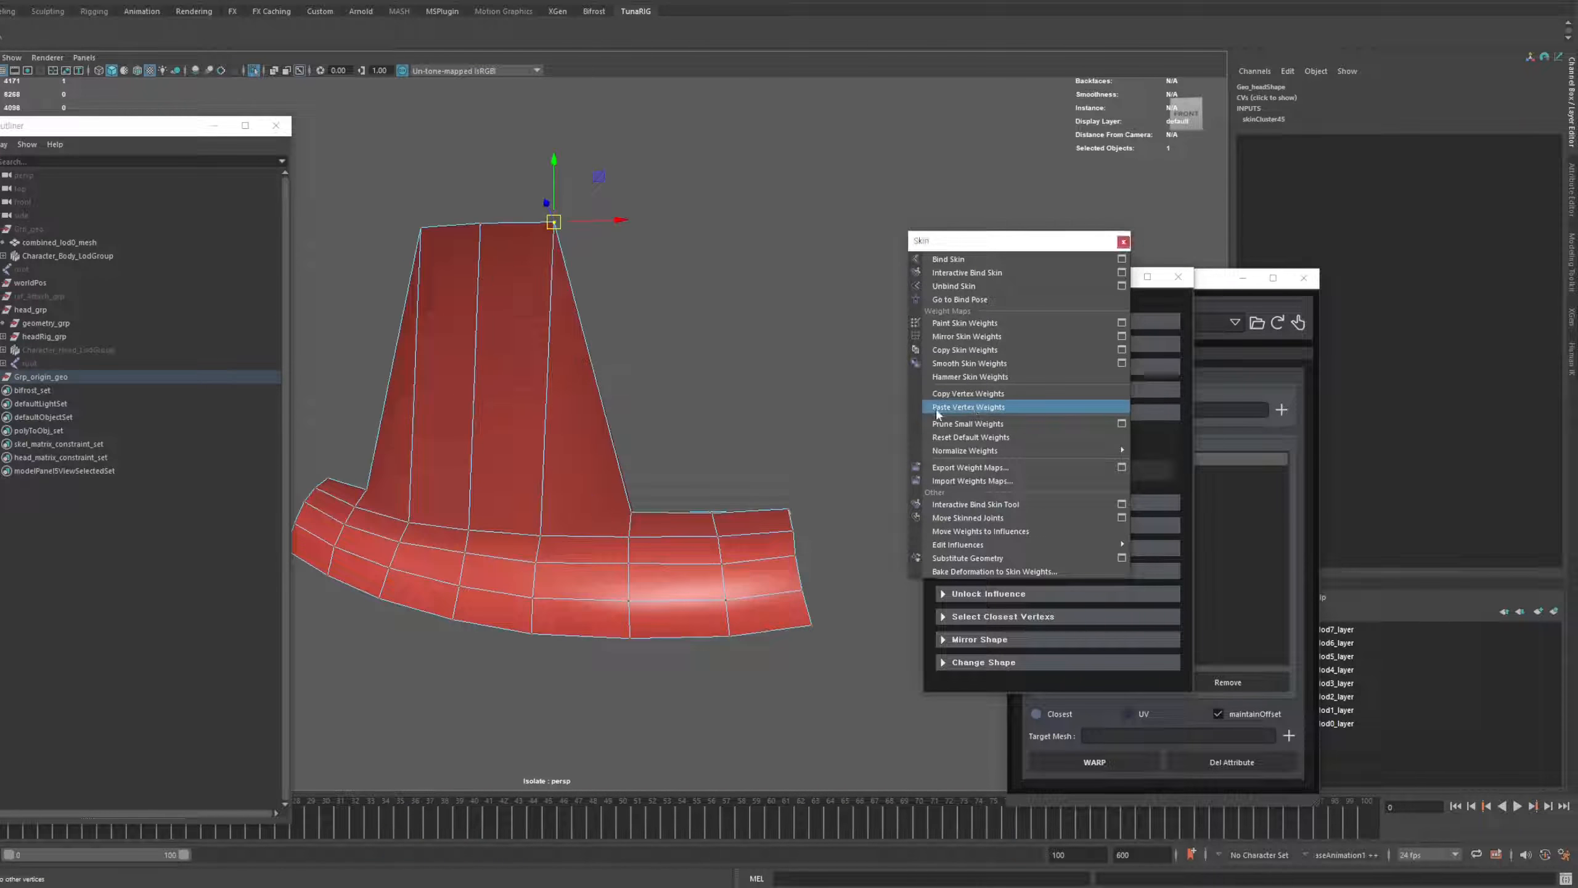
left_click(968, 408)
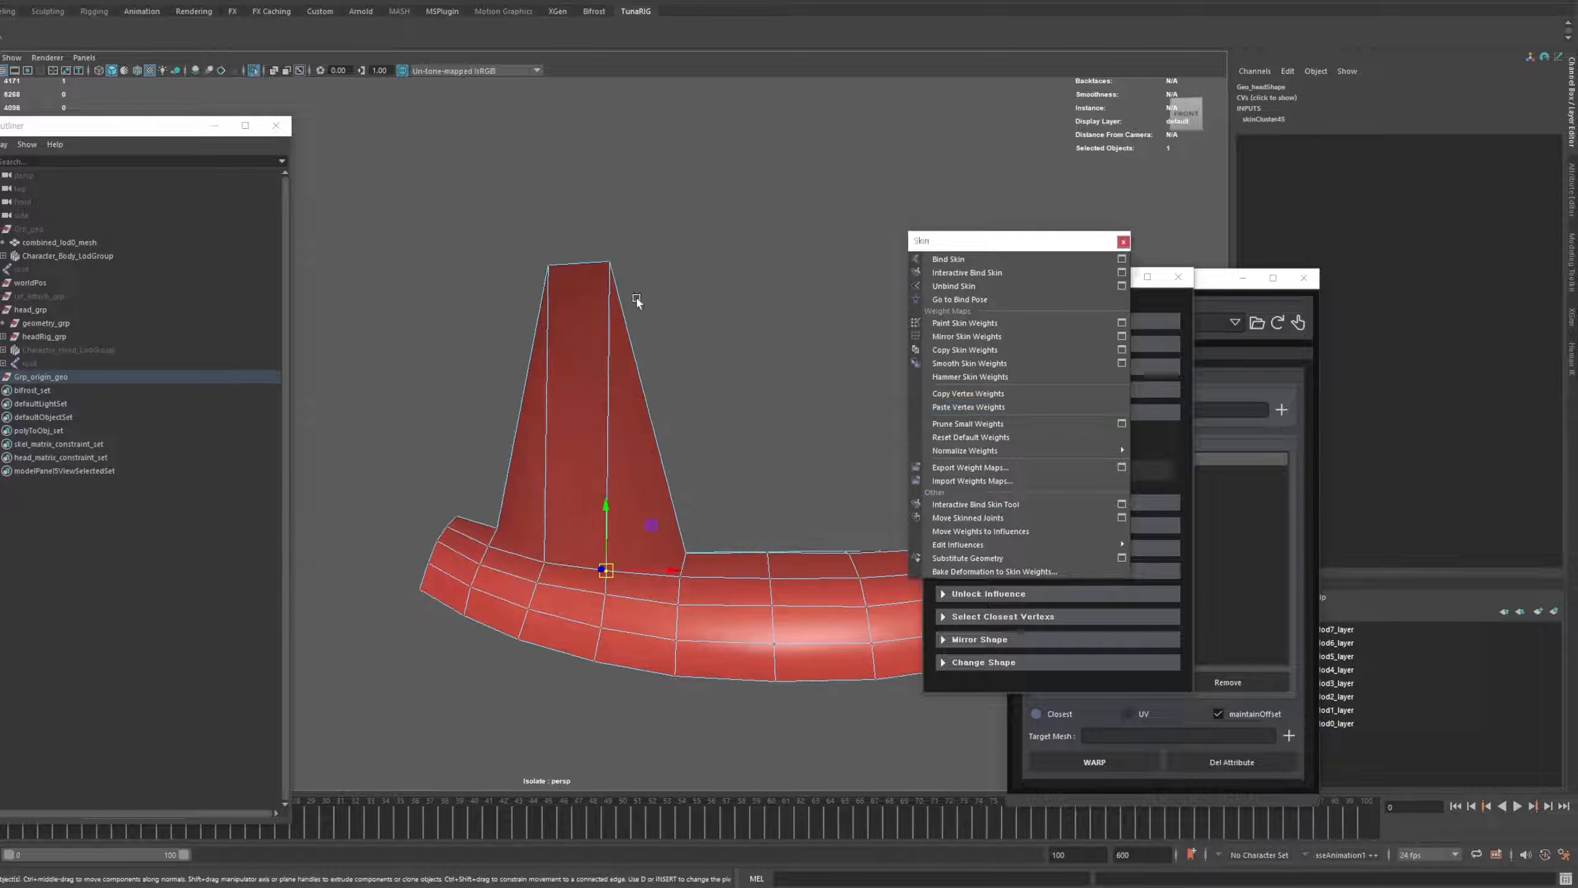
key("ctrl+1")
Grow a vertex selection around the lower lip near the character's left mouth corner, and isolate it
scroll(768, 472, "down", 5)
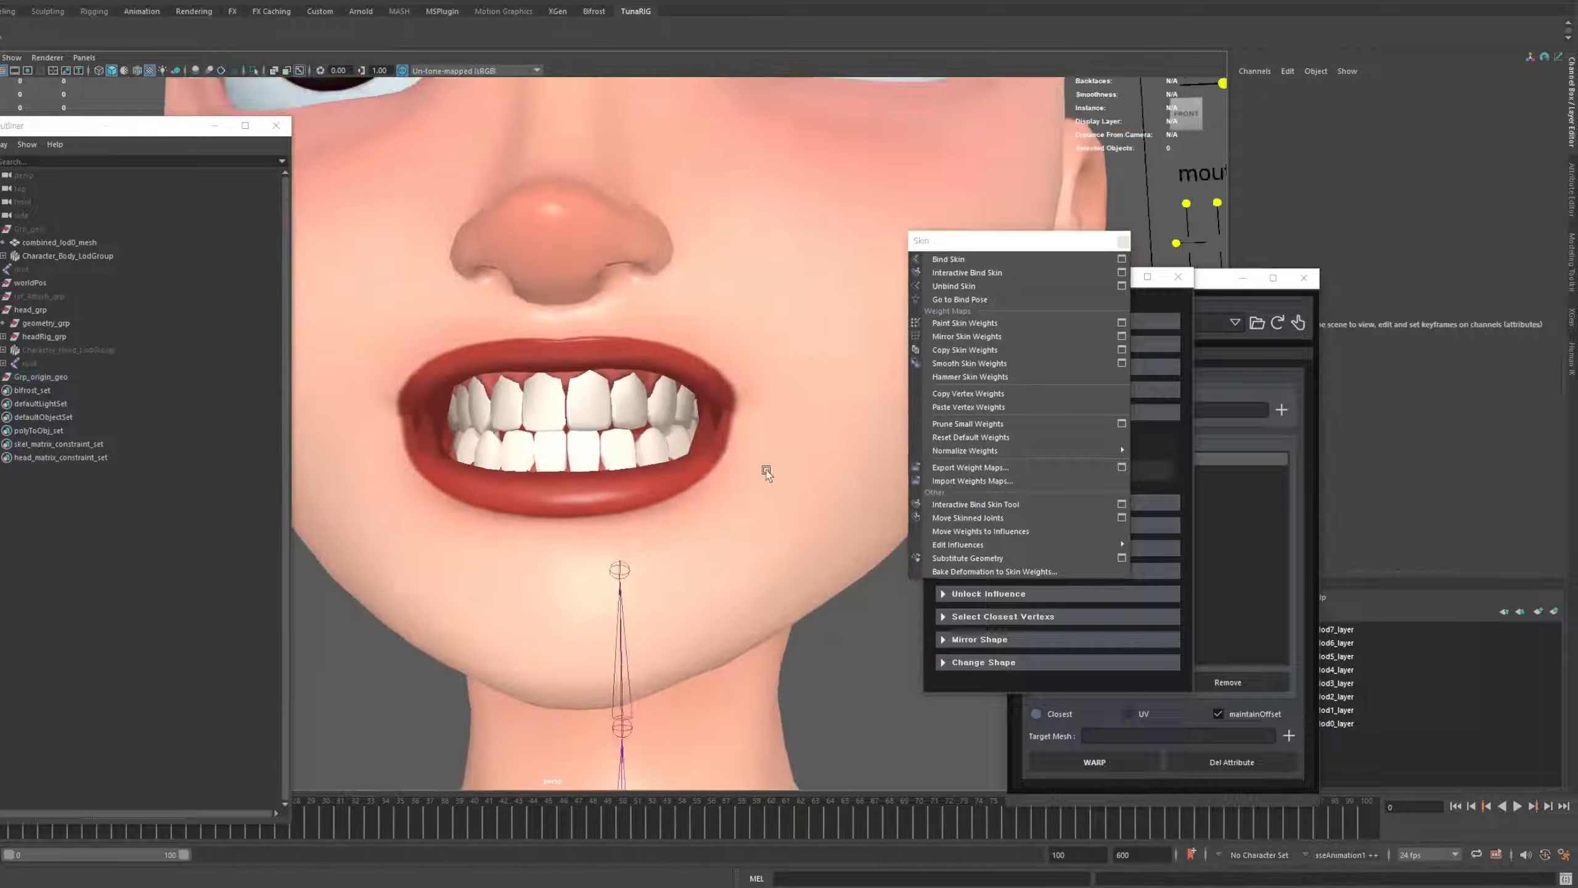
left_click(793, 439)
right_click_drag(793, 439, 733, 439)
scroll(708, 402, "up", 4)
left_click(710, 323)
left_click(8, 2)
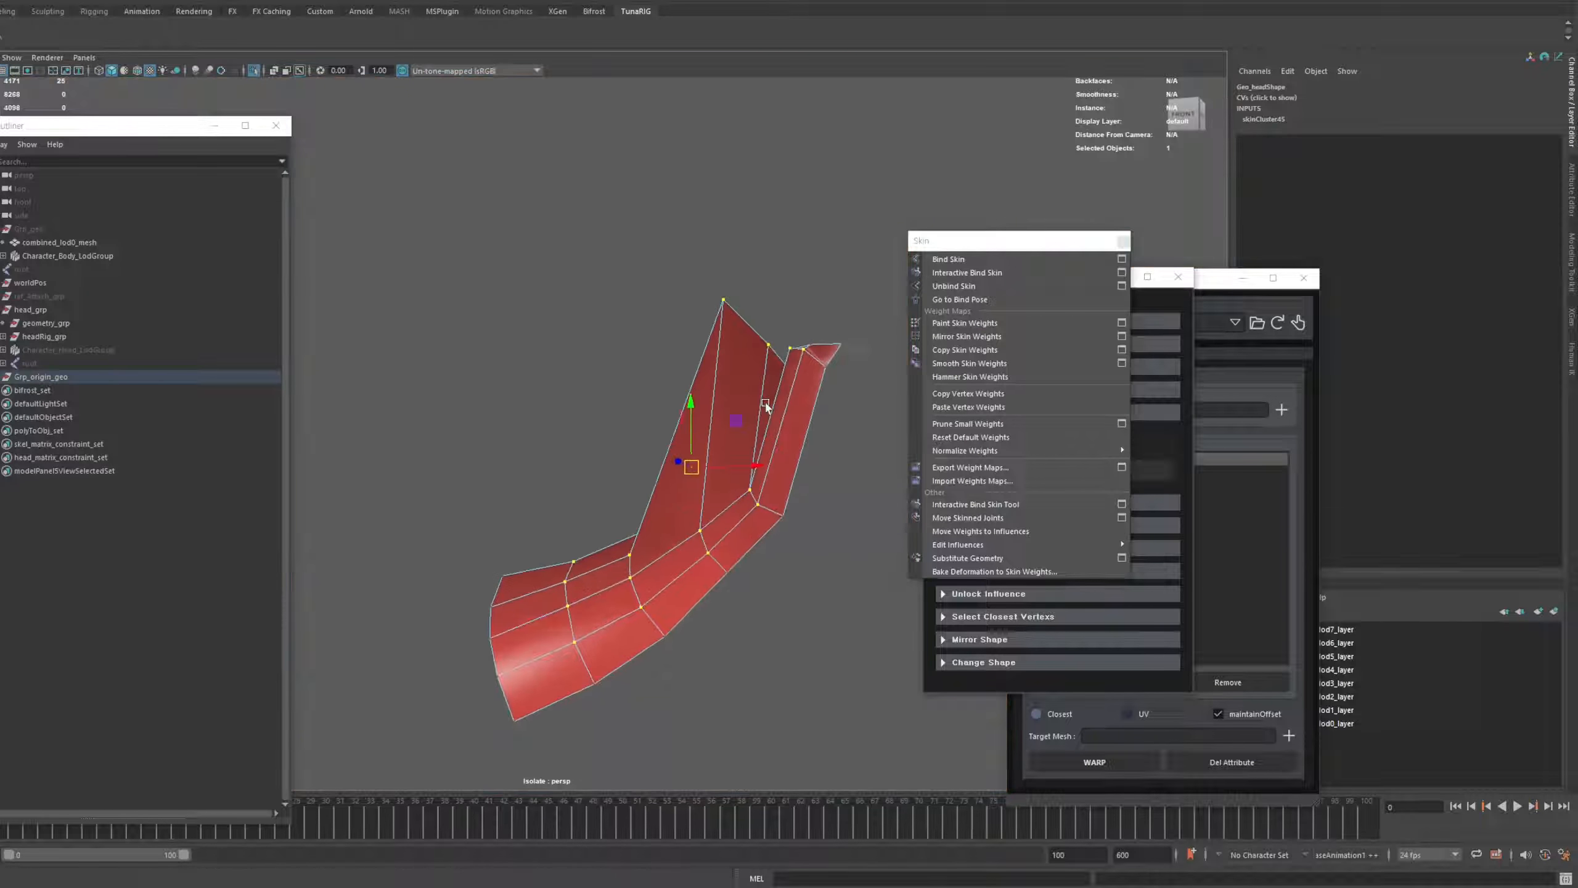
Paste lower-lip edge weights onto the pulled-up vertices near the left mouth corner, and leave isolation
left_click(943, 410)
left_click_drag(683, 435, 622, 423, "alt")
left_click(594, 299)
left_click(944, 408)
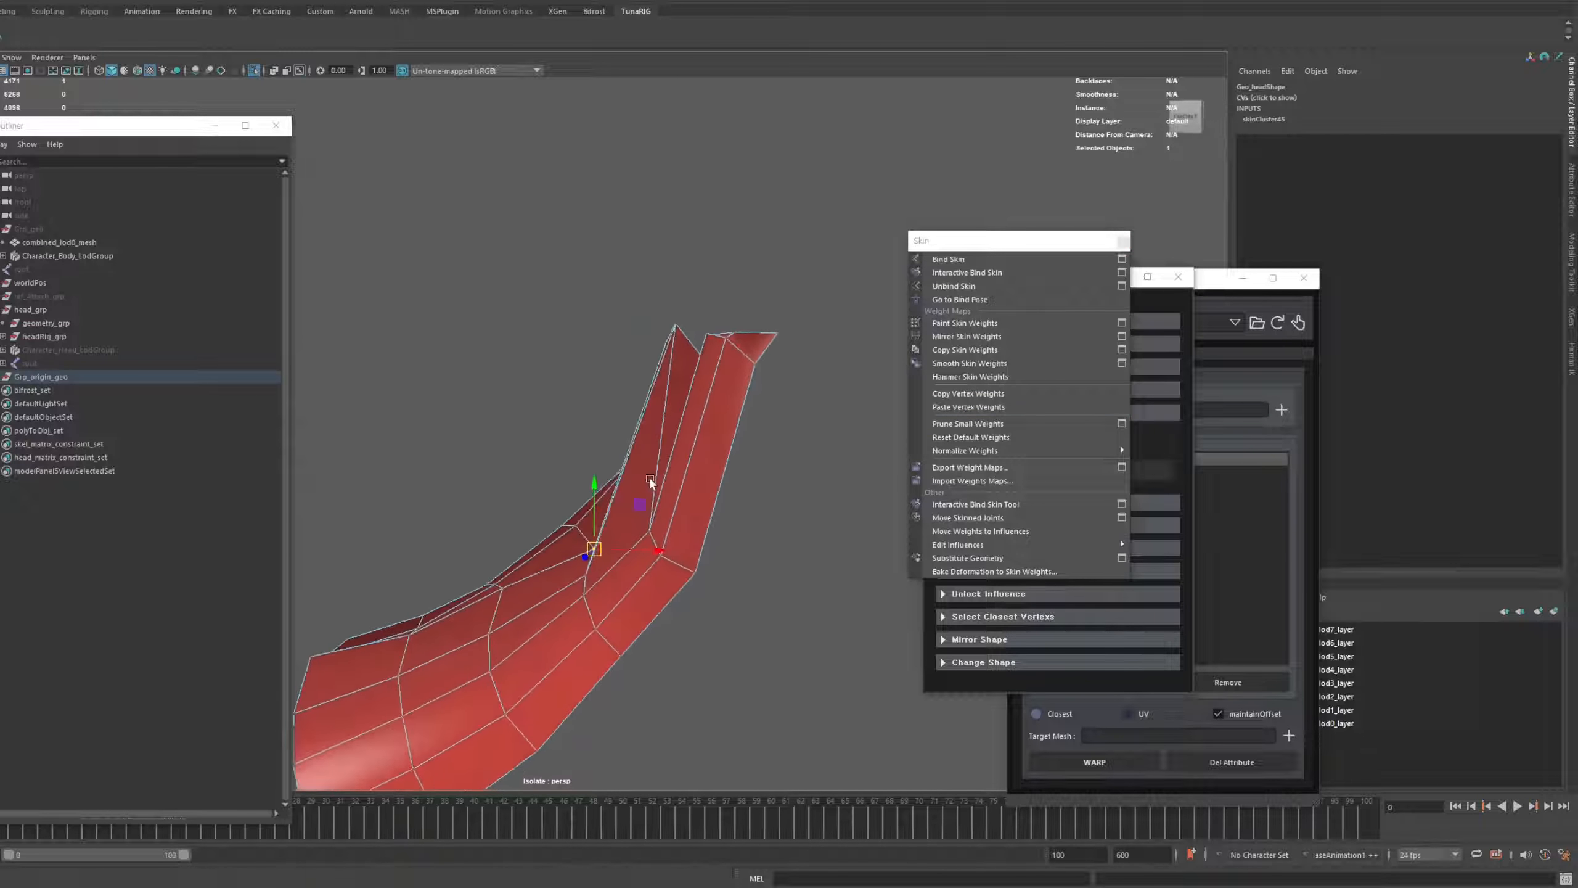
left_click_drag(652, 483, 771, 485, "alt")
left_click(560, 309, "shift")
left_click(945, 408)
left_click_drag(764, 423, 662, 427, "alt")
right_click_drag(662, 444, 593, 423)
key("ctrl+1")
Grow a vertex selection around the upper lip near the character's left mouth corner, and isolate it
left_click(652, 423)
scroll(634, 497, "up", 3)
left_click(618, 542)
left_click(18, 2)
left_click(21, 59)
key("ctrl+1")
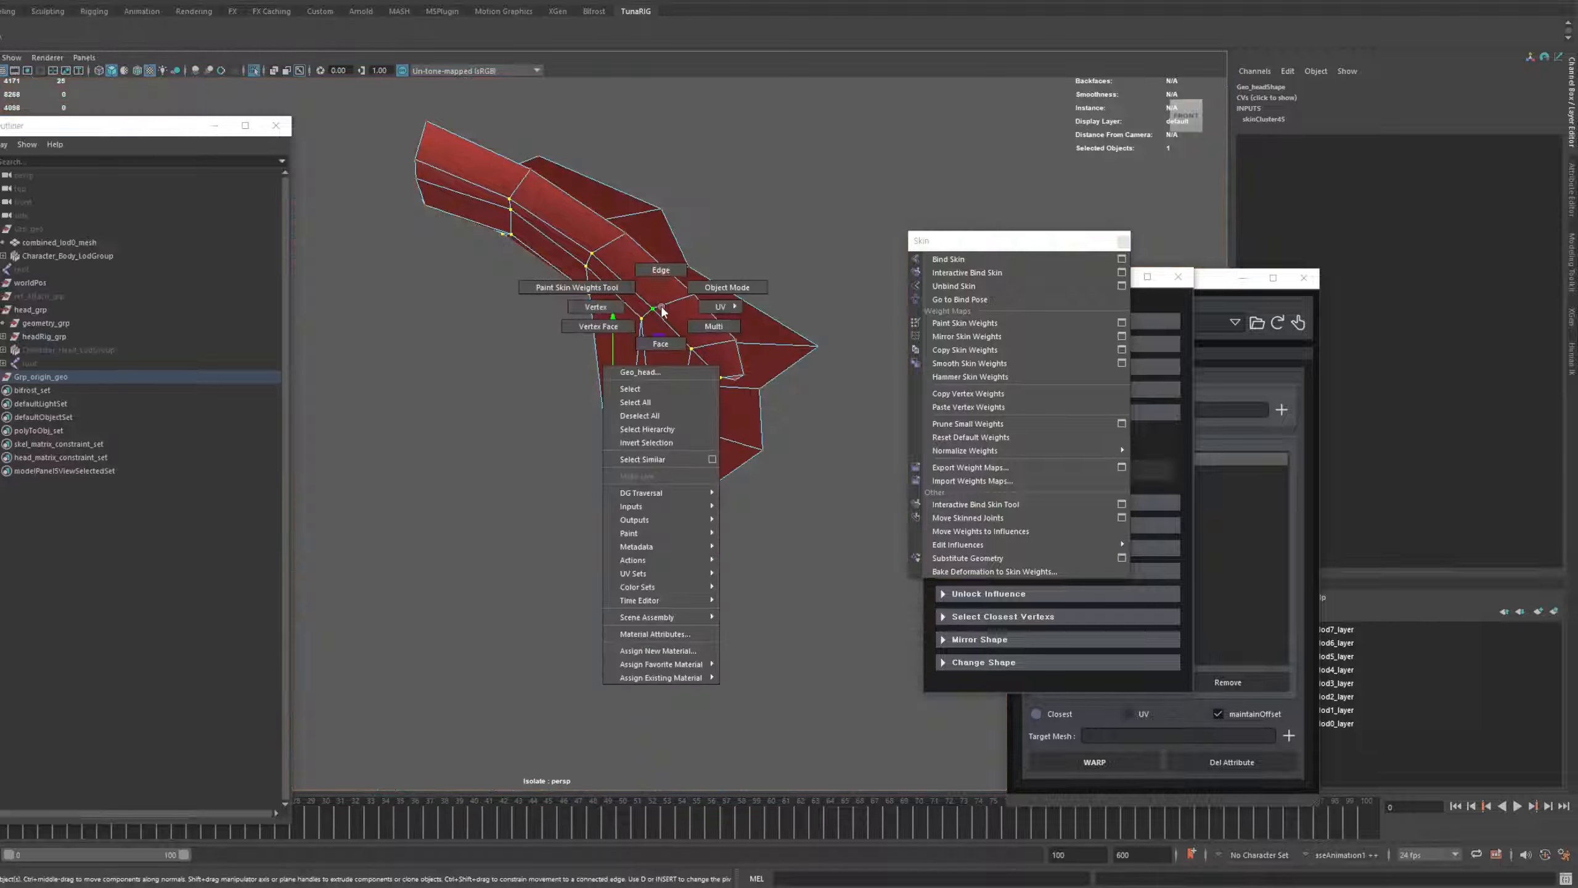
Copy upper-lip edge weights to the stretched vertices near the left mouth corner, and show the whole head again
right_click_drag(661, 309, 596, 309)
mouse_move(671, 348)
left_mouse_down("alt")
mouse_move(610, 360)
mouse_move(659, 355)
left_mouse_up("alt")
left_click_drag(526, 285, 597, 299, "alt")
left_click(617, 352)
left_click(989, 396)
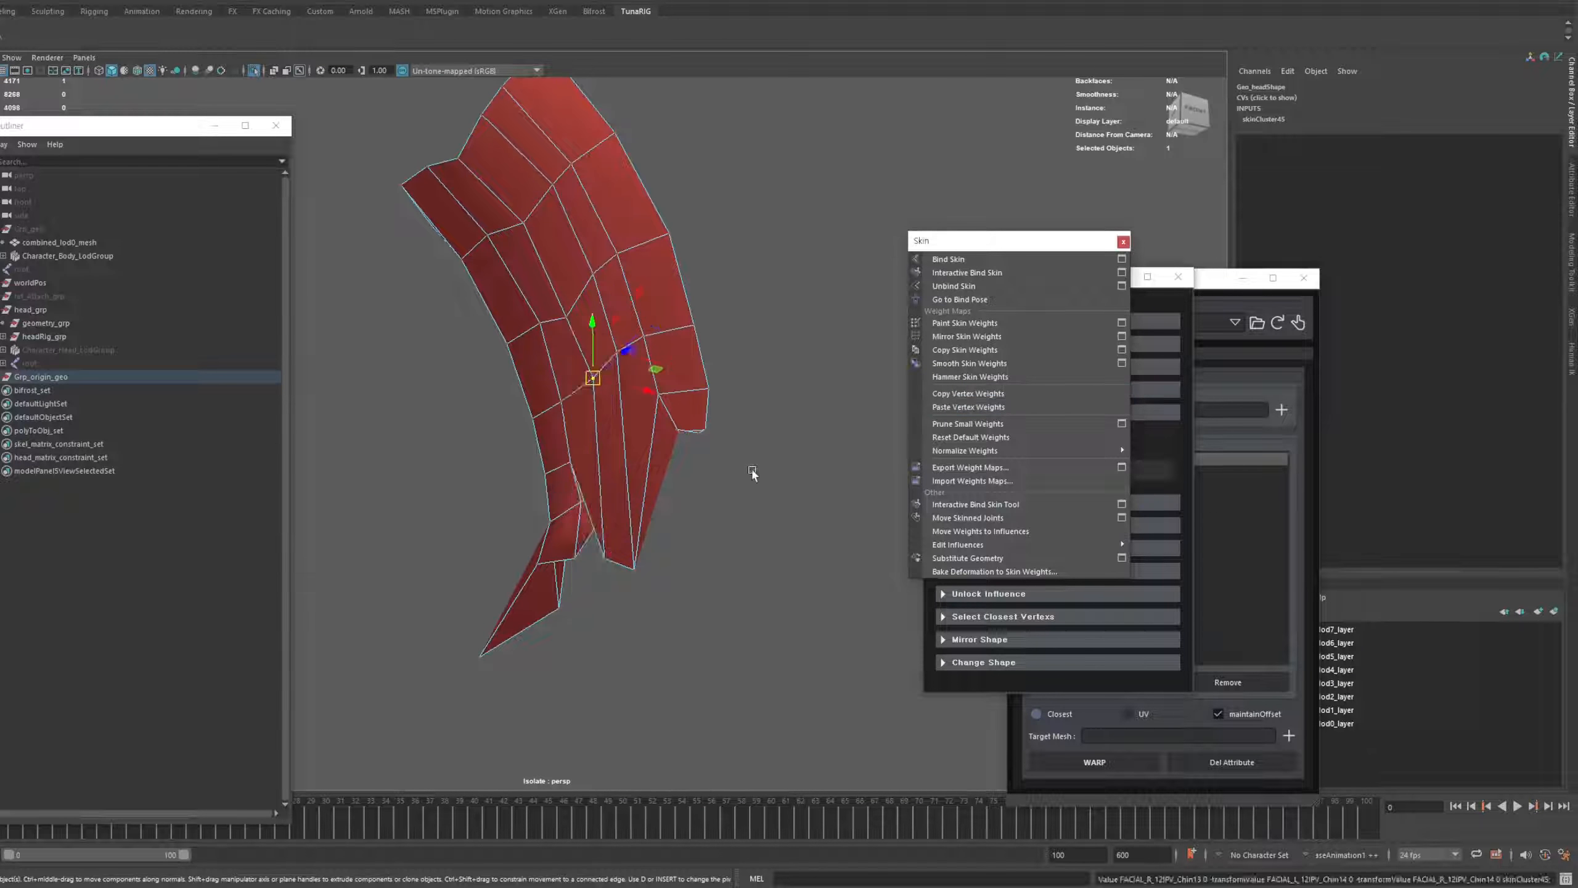
left_click_drag(752, 473, 851, 361, "alt")
left_click(645, 588)
left_click(963, 409)
left_click_drag(714, 397, 695, 428, "alt")
left_click(957, 408)
right_click_drag(694, 428, 739, 386)
key("ctrl+1")
Close the mouth by setting Translate Y to 0 on the four upper-lip and lower-lip controls
scroll(739, 429, "down", 8)
left_click_drag(861, 455, 668, 475, "alt")
left_click_drag(786, 208, 836, 248)
left_click_drag(786, 311, 835, 345, "shift")
left_click(1536, 97)
type("0")
key("Return")
scroll(746, 385, "down", 3)
left_click_drag(733, 386, 749, 388, "alt")
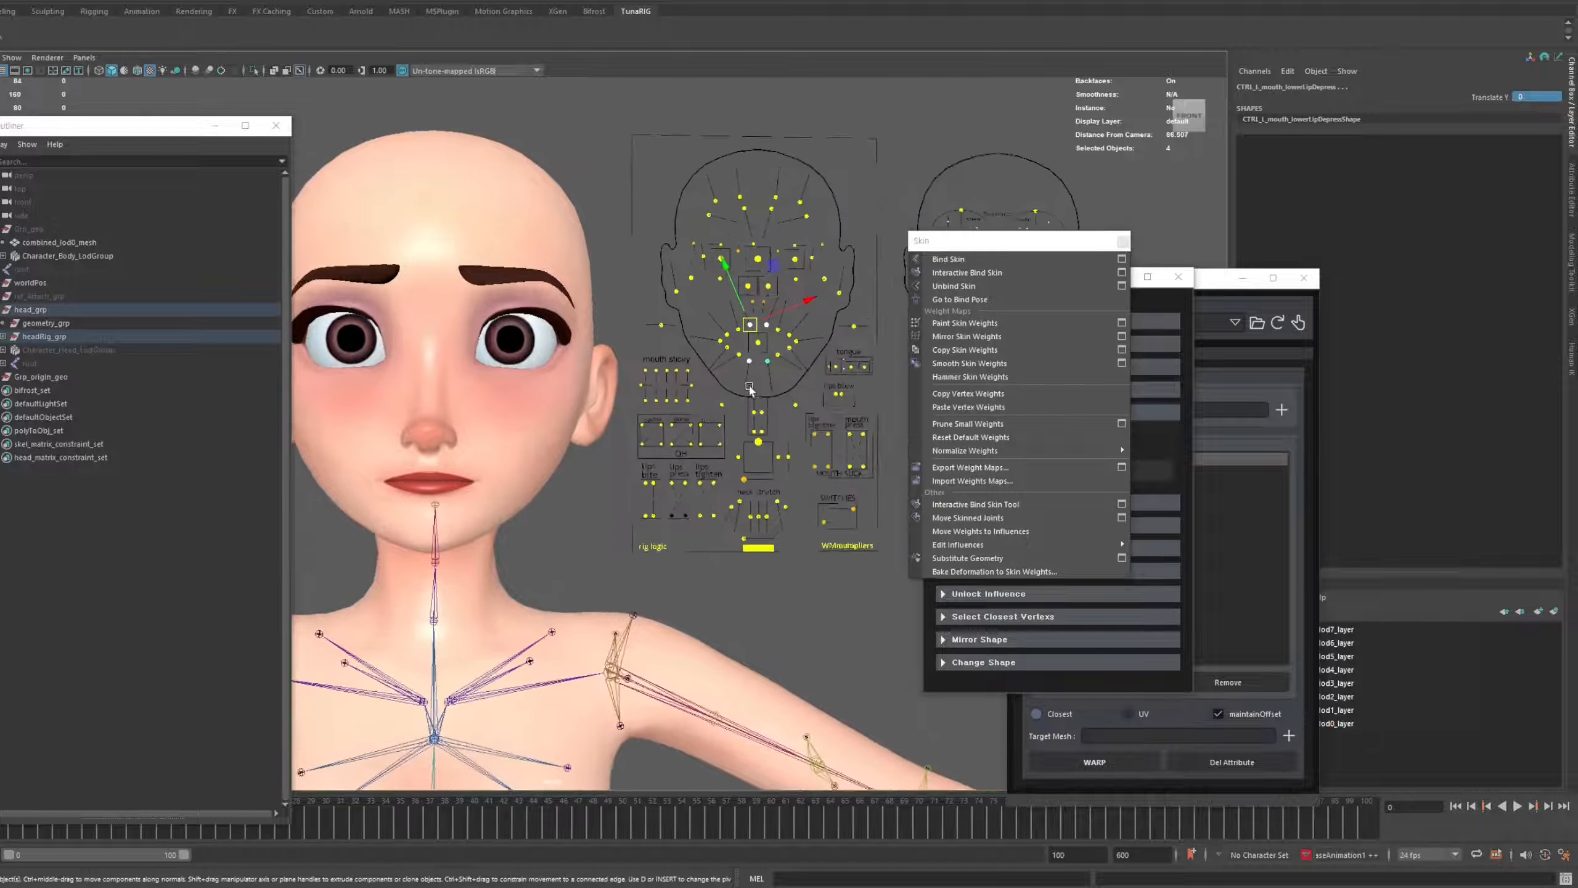
Open the jaw by moving CTRL_C_jaw to Translate Y of about 0.634, and inspect the teeth
scroll(749, 388, "up", 2)
left_click_drag(897, 276, 779, 376, "alt")
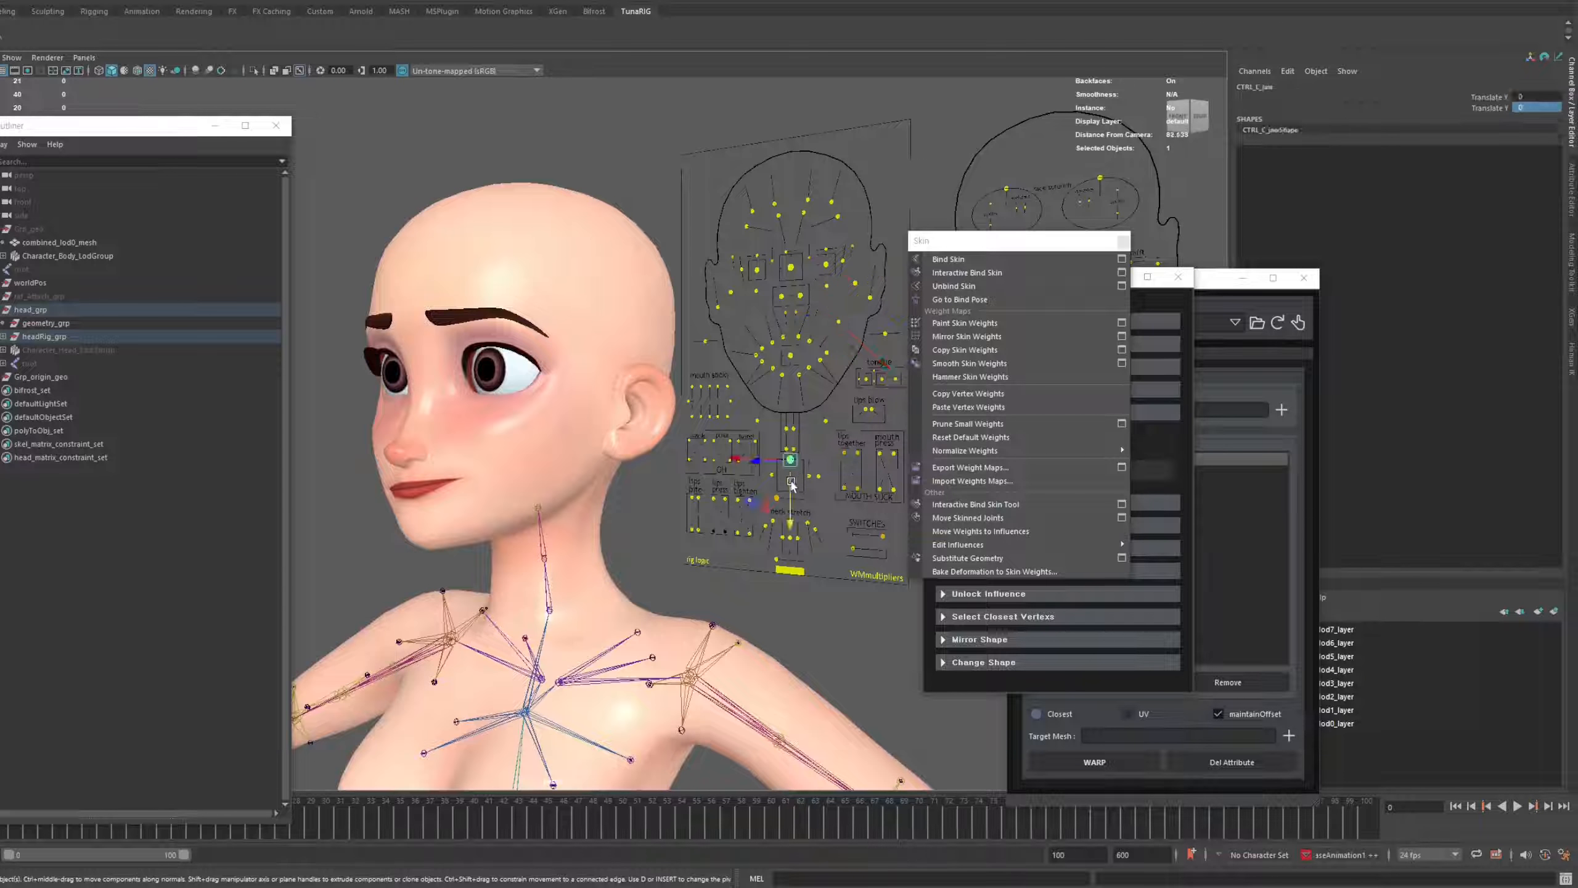
left_click_drag(808, 534, 808, 540)
left_click_drag(808, 540, 556, 521, "alt")
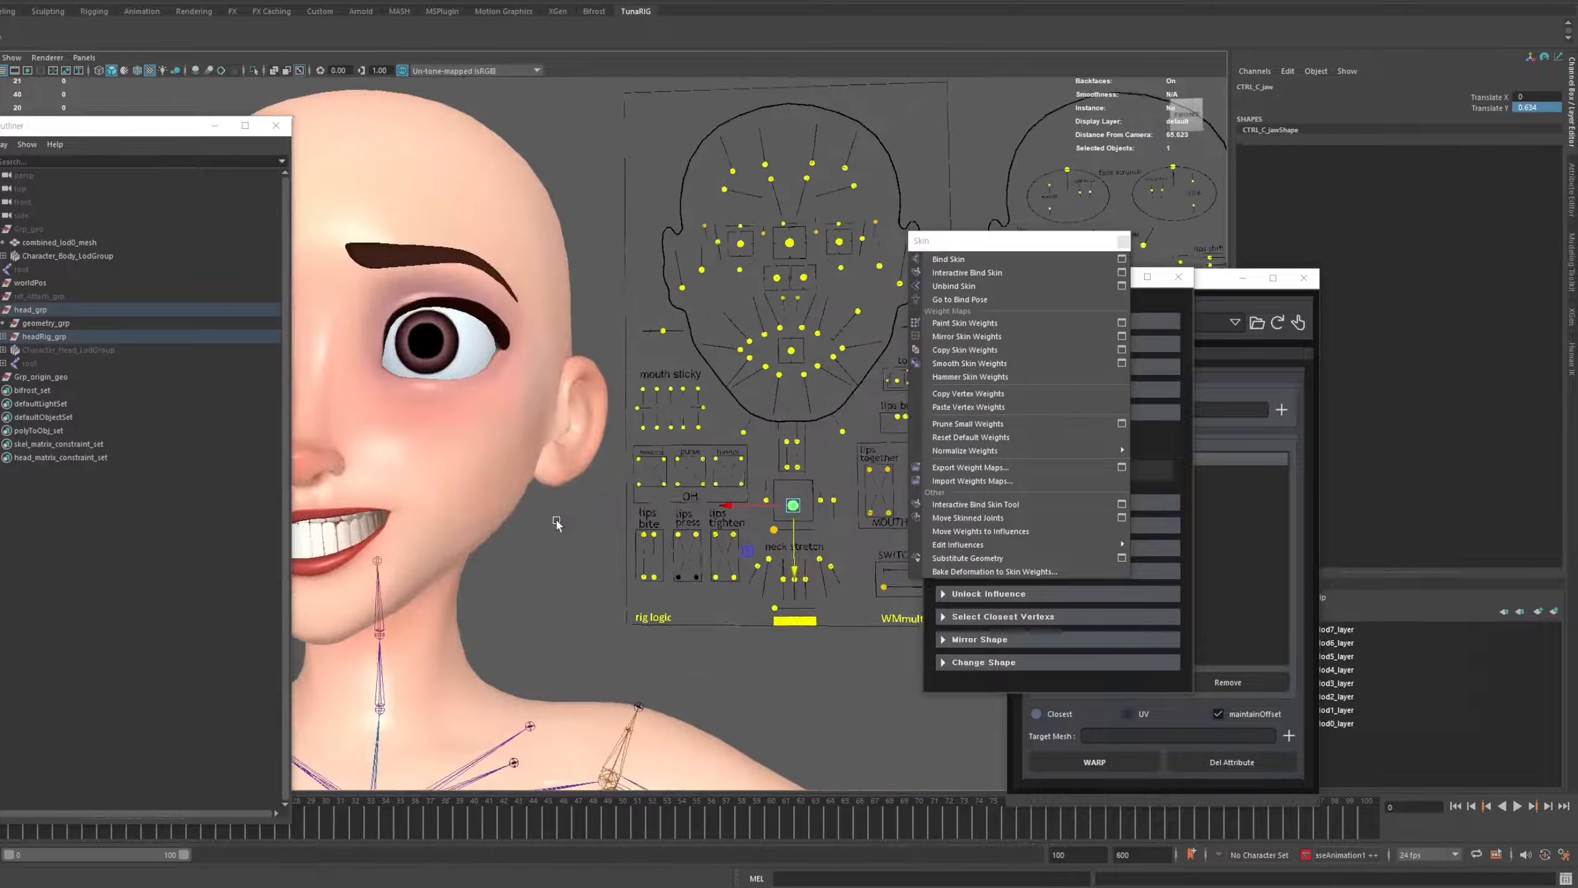
middle_click_drag(557, 522, 729, 507, "alt")
scroll(730, 507, "up", 3)
Isolate the teeth mesh, frame it, and switch to face selection to pick the stretched lower teeth
left_click(491, 517)
key("ctrl+1")
key("f")
left_click_drag(630, 402, 672, 398, "alt")
right_click_drag(672, 399, 722, 434)
left_click_drag(624, 437, 552, 436, "alt")
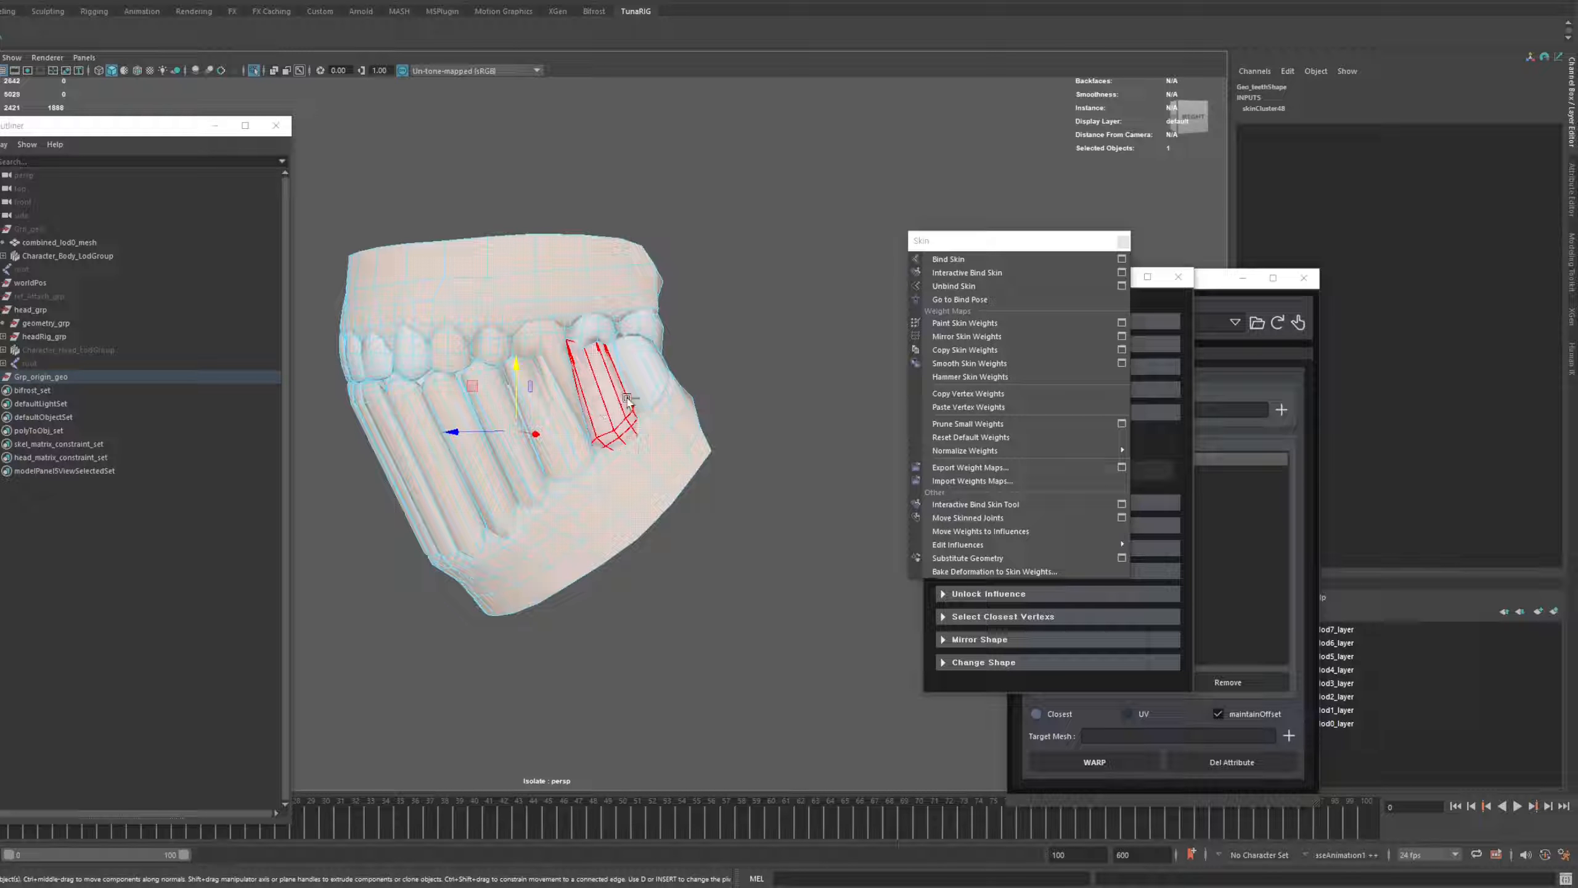
Select the faces of all lower teeth on both sides, checking the selection by hiding it and undoing the hide
left_click_drag(629, 401, 585, 407, "alt")
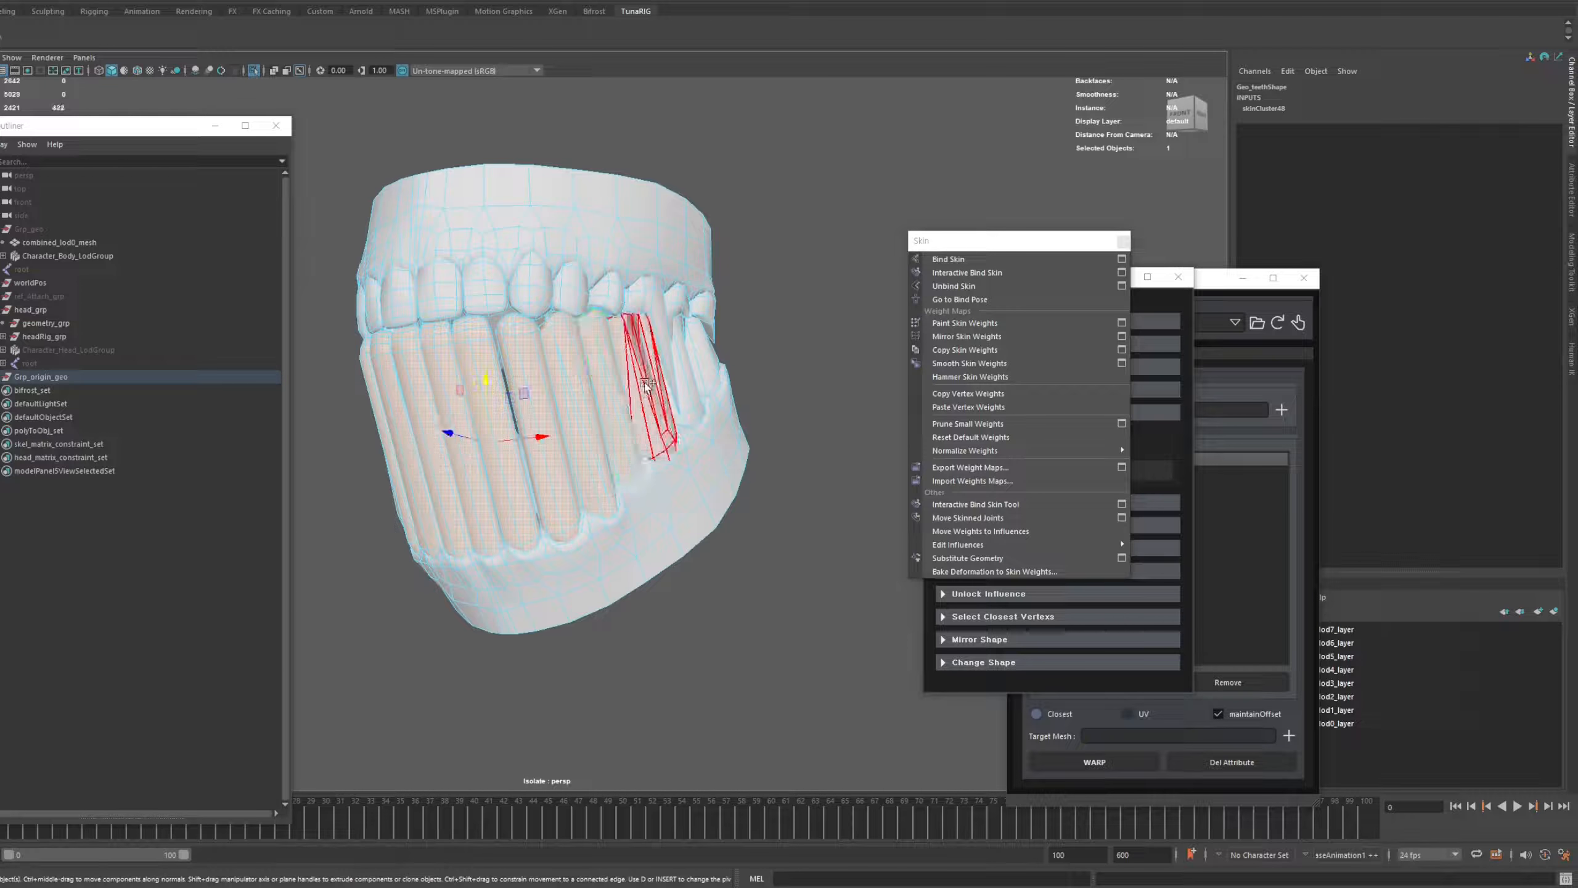
left_click_drag(674, 374, 589, 429, "alt")
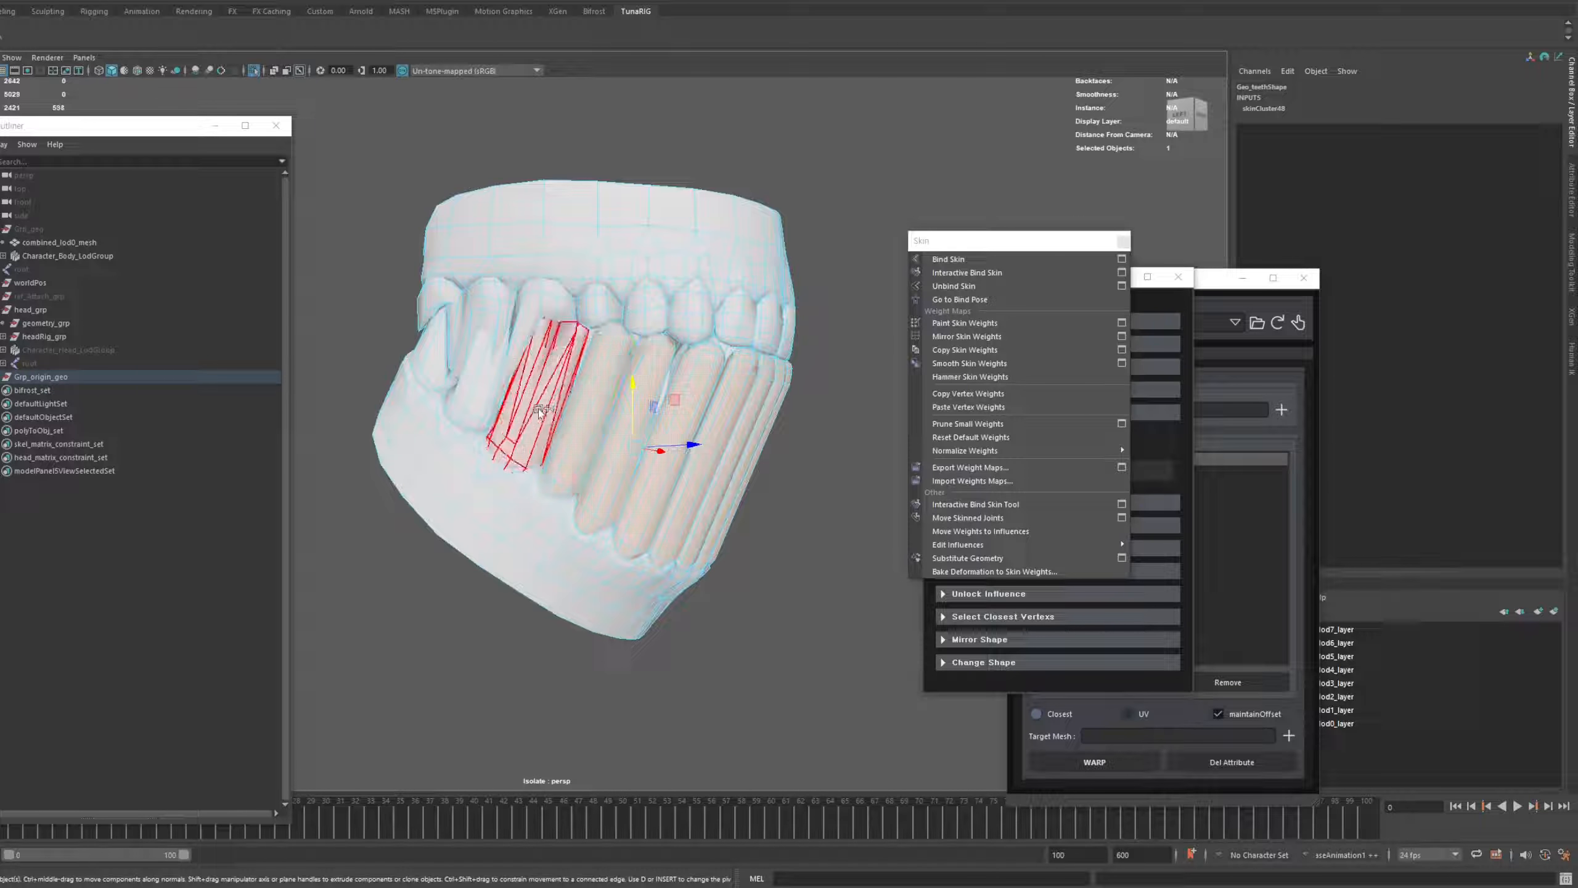
double_click(484, 399, "shift")
left_click_drag(460, 405, 481, 411, "alt")
double_click(461, 371, "shift")
scroll(473, 373, "down", 1)
left_click_drag(702, 376, 615, 411, "alt")
scroll(566, 401, "up", 1)
key("ctrl+h")
key("ctrl+z")
Convert the lower-teeth face selection to vertices and inspect the selected points
left_click(1, 2)
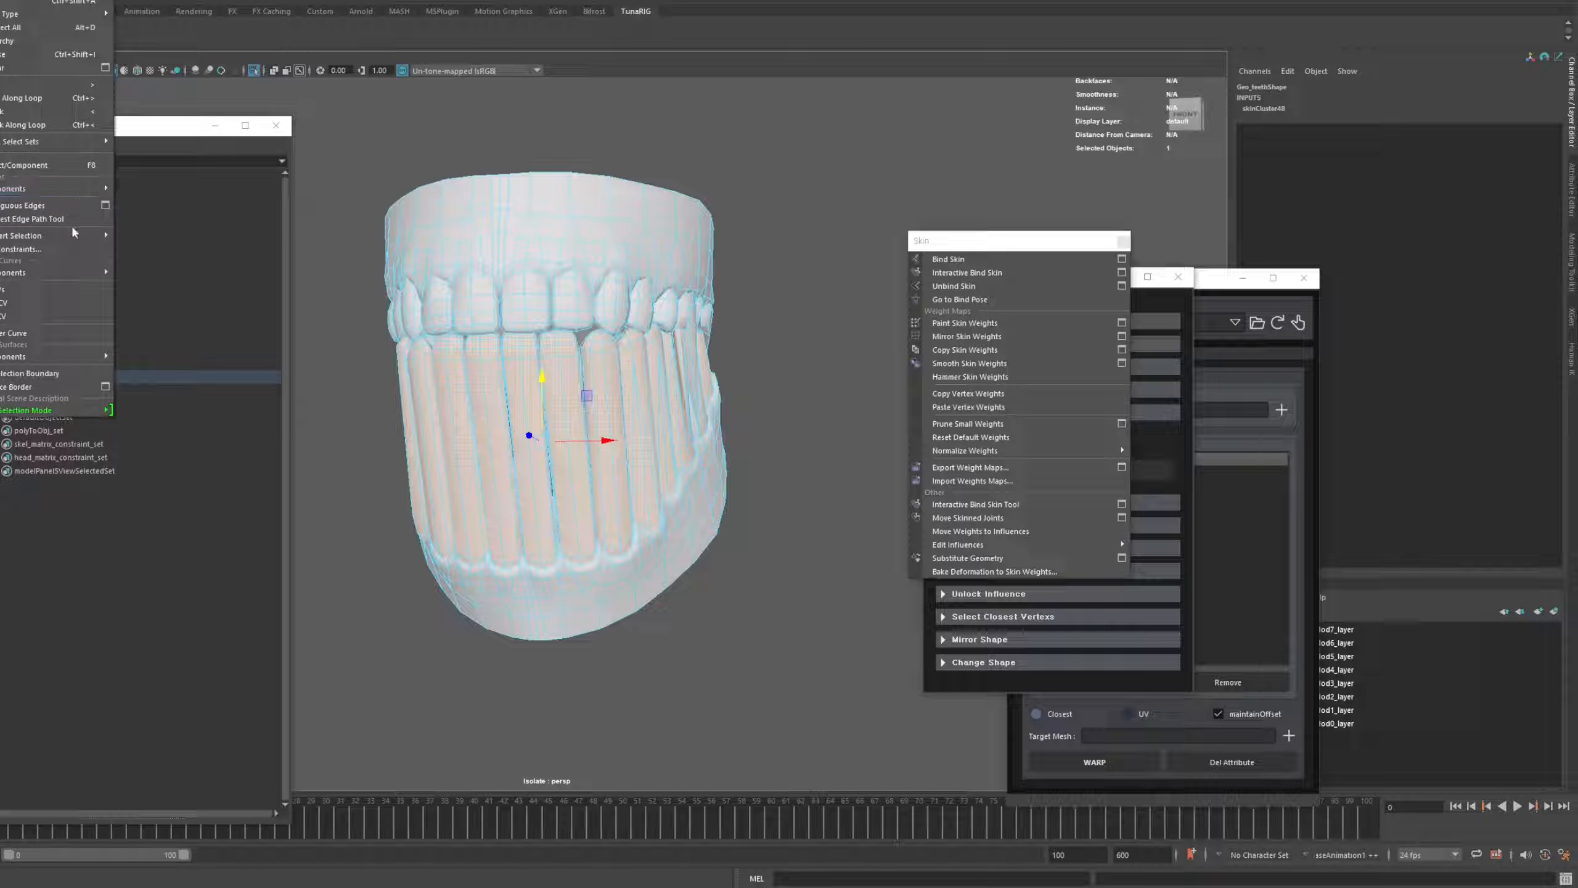
mouse_move(75, 236)
left_click(152, 236)
left_click_drag(772, 417, 533, 406, "alt")
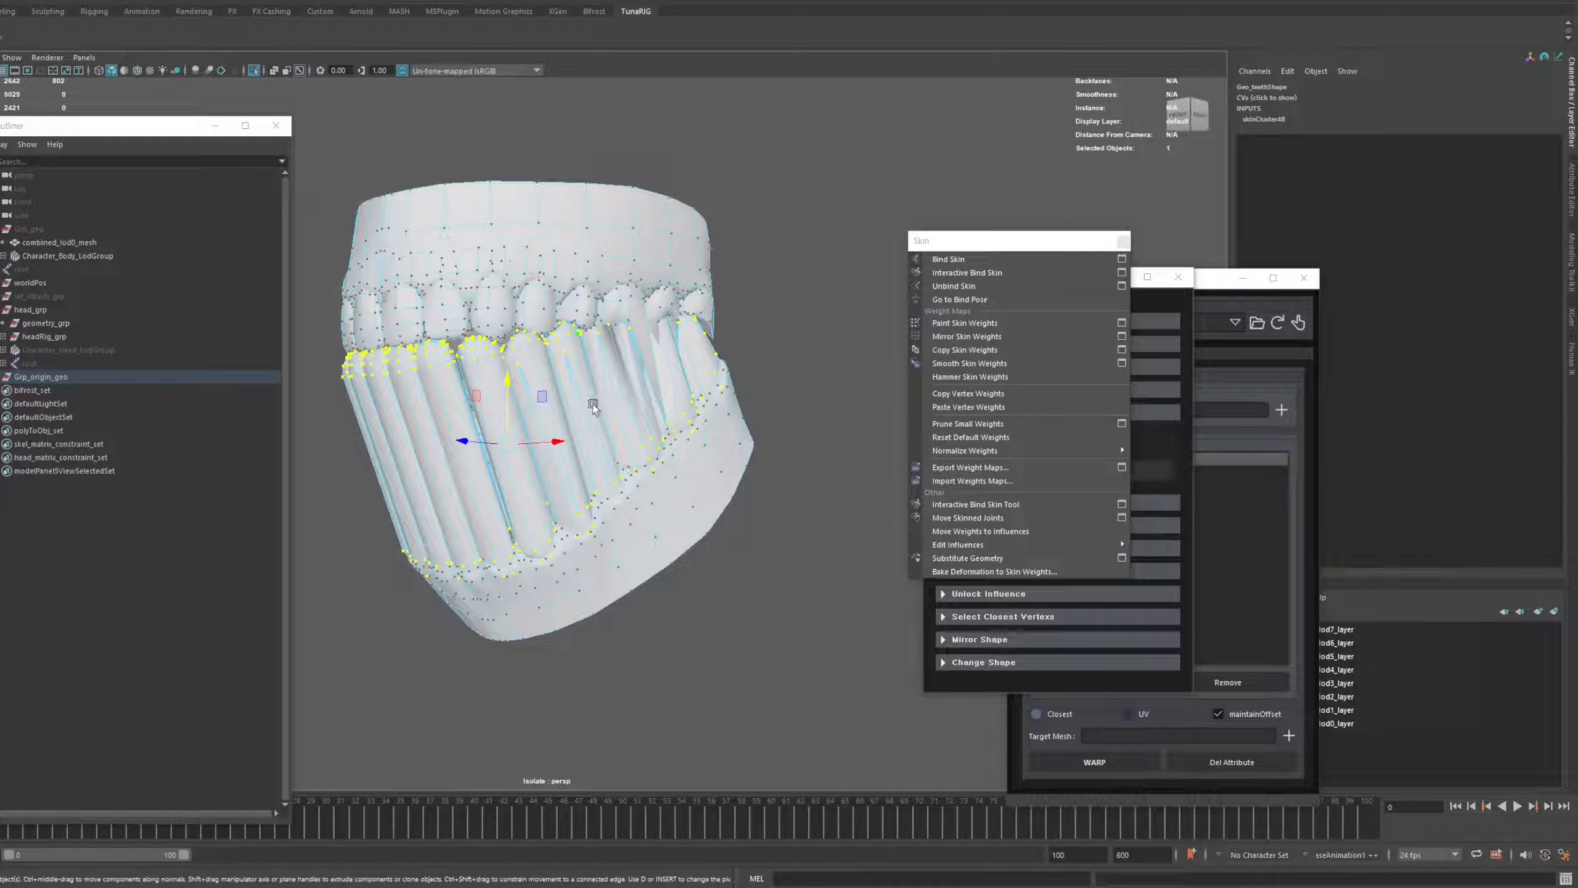
scroll(594, 407, "up", 1)
middle_click_drag(594, 407, 621, 400, "alt")
scroll(621, 399, "up", 1)
Open the Paint Skin Weights Tool settings for the selected vertices and choose the FACIAL_C_TeethLower influence
left_click(153, 1)
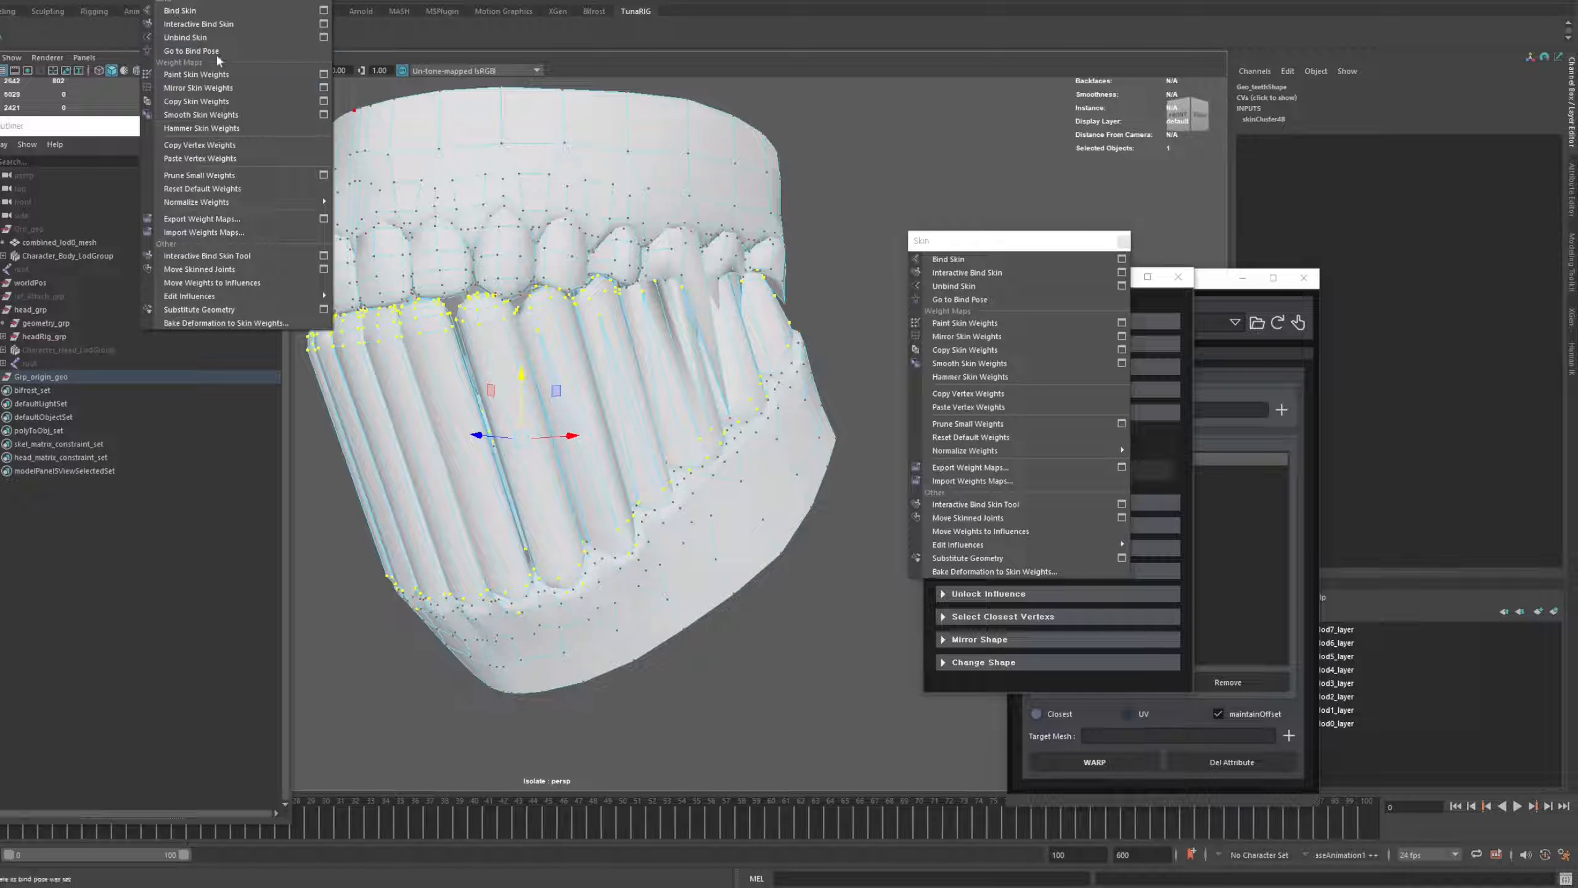
left_click(323, 74)
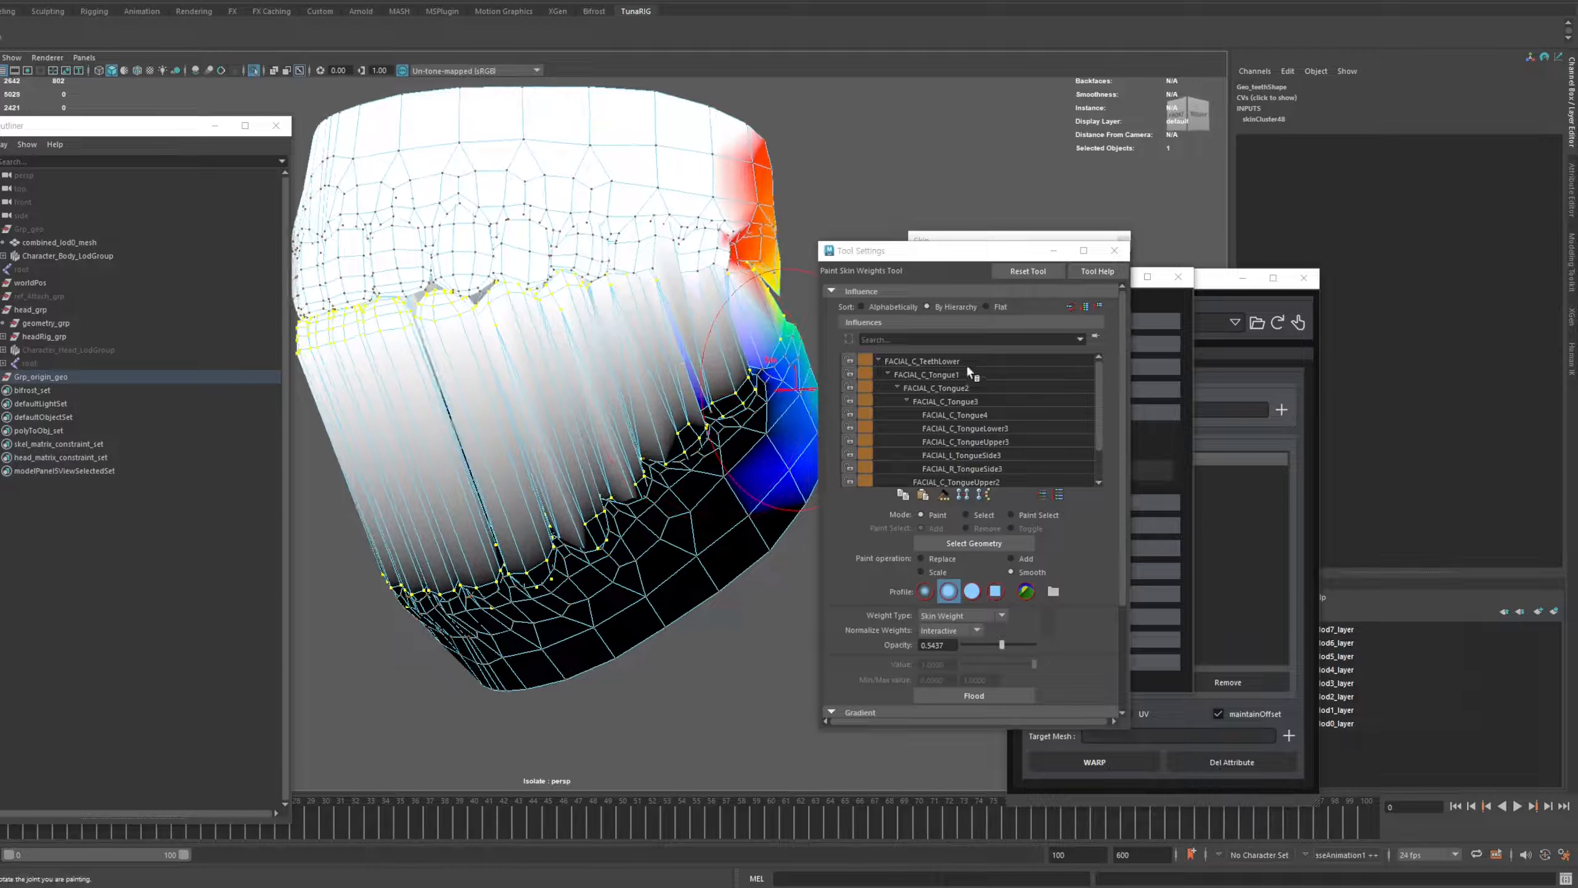
left_click(941, 362)
left_click_drag(746, 407, 668, 429, "alt")
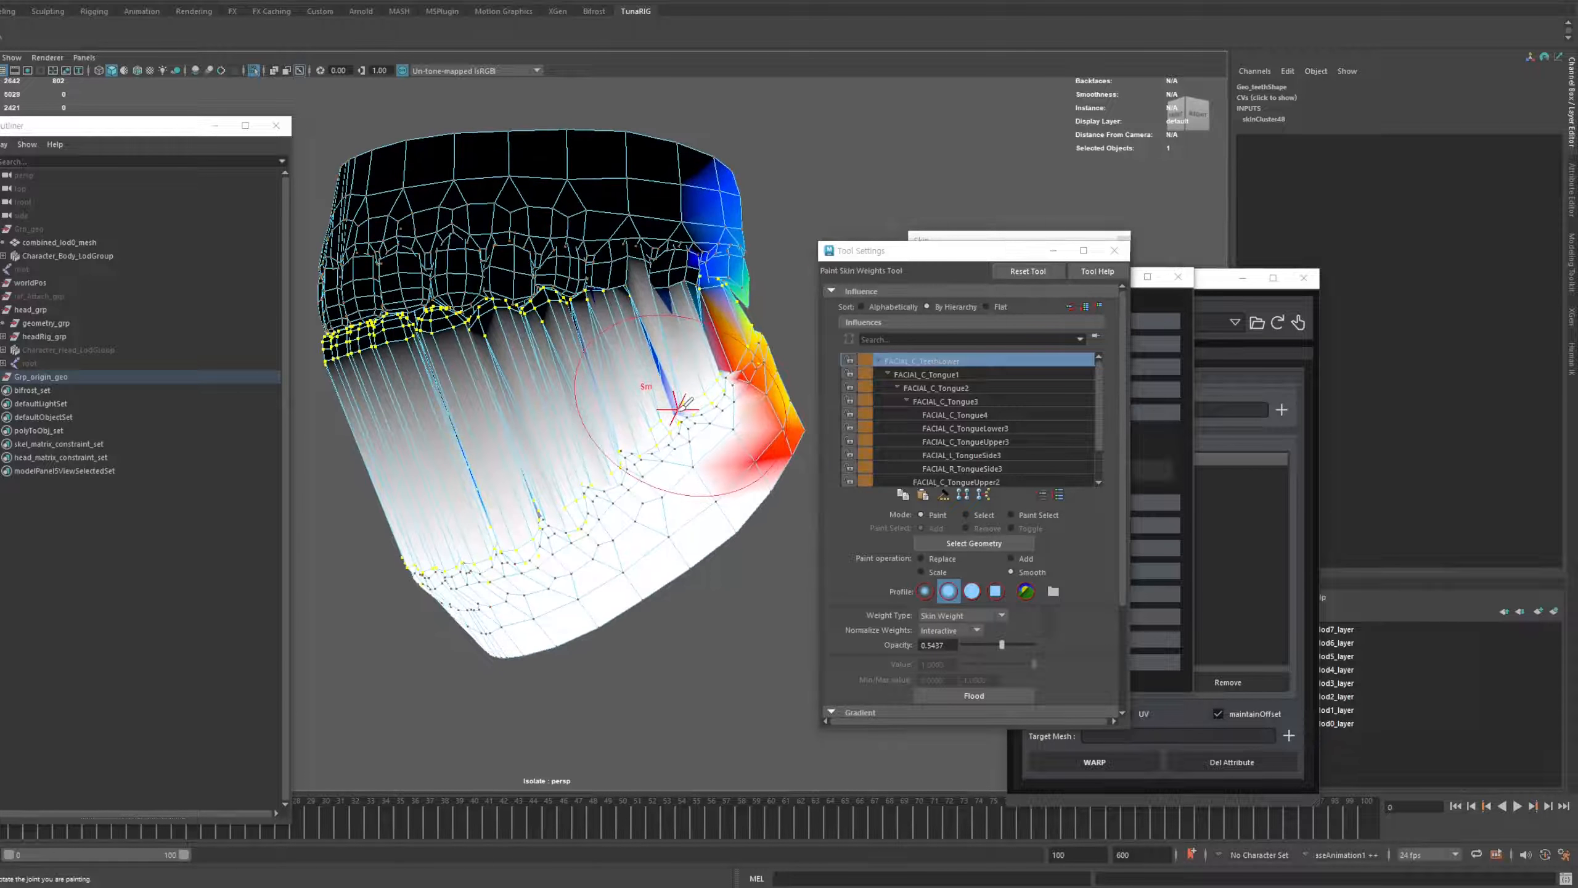
Flood the selected lower-teeth vertices with FACIAL_C_TeethLower, using Replace with opacity 1 and value 1
key("ctrl+1")
key("ctrl+1")
left_click_drag(492, 272, 454, 457, "alt")
left_click(922, 558)
left_click(972, 591)
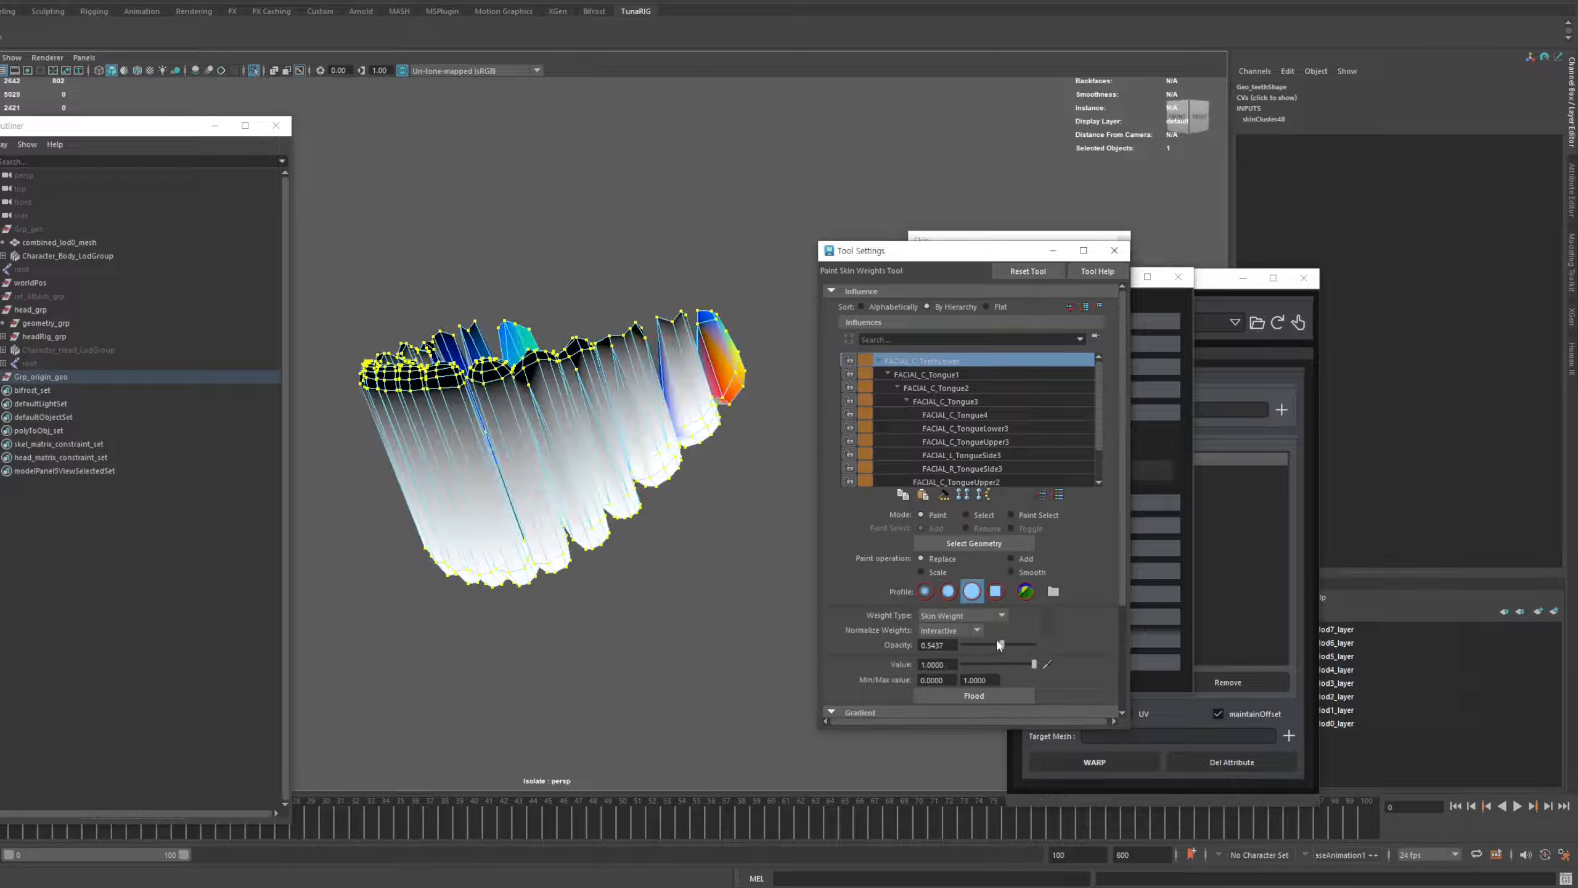
left_click_drag(1002, 645, 1034, 645)
left_click(973, 696)
Show the whole teeth mesh again and select the faces of all upper teeth
key("ctrl+1")
key("q")
key("F8")
key("ctrl+1")
mouse_move(584, 404)
left_mouse_down("alt")
mouse_move(628, 407)
mouse_move(559, 397)
left_mouse_up("alt")
key("F11")
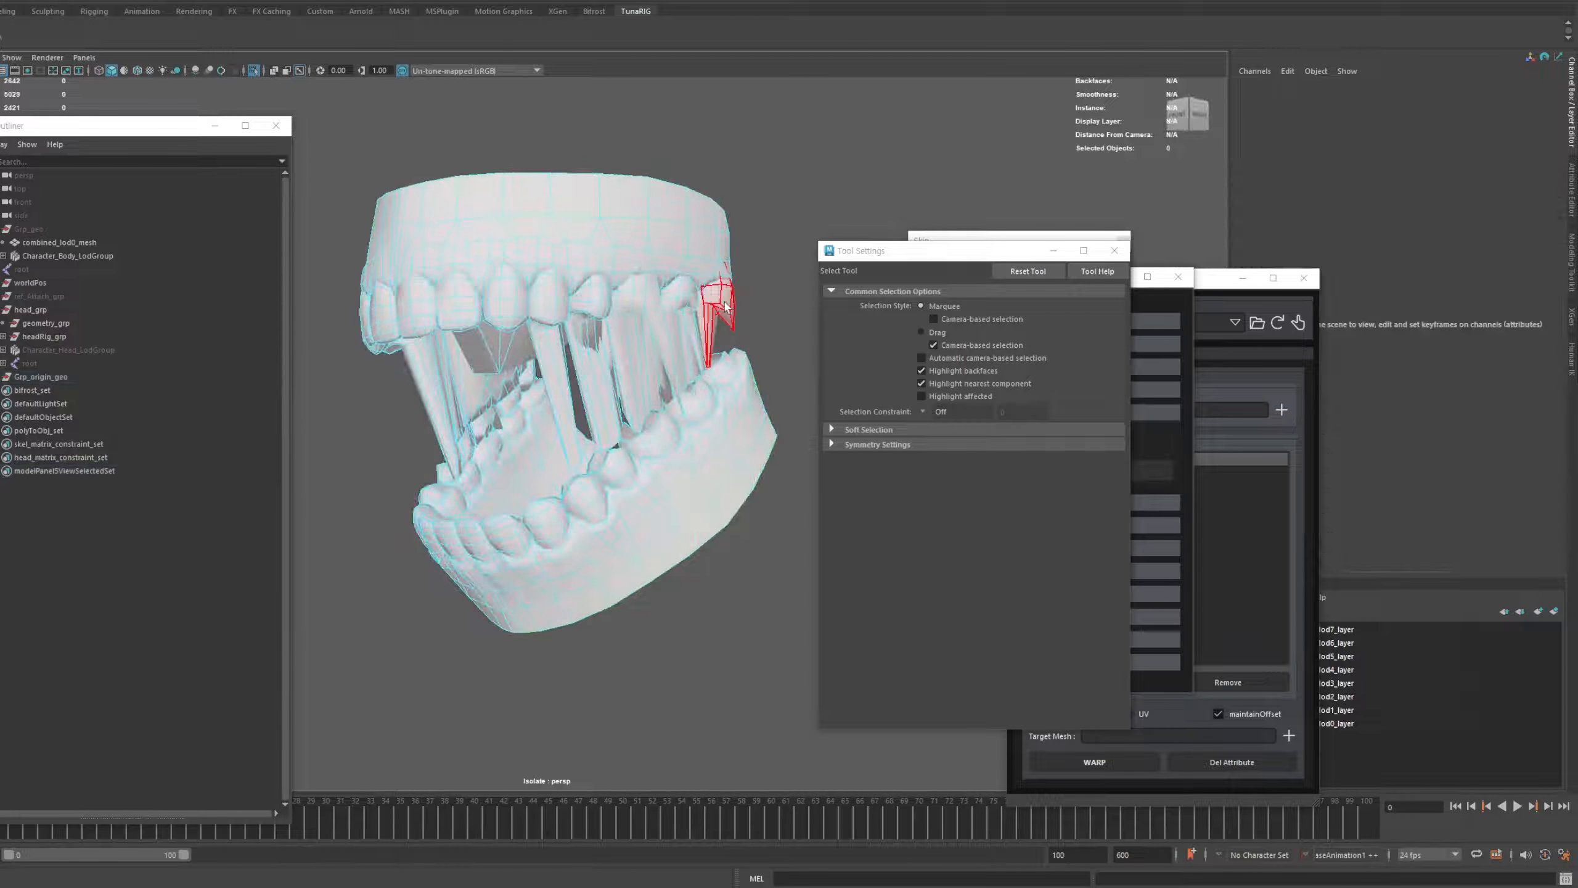
left_click(720, 317)
left_click(622, 309, "shift")
left_click_drag(463, 298, 628, 311, "alt")
left_click_drag(474, 339, 373, 326, "alt")
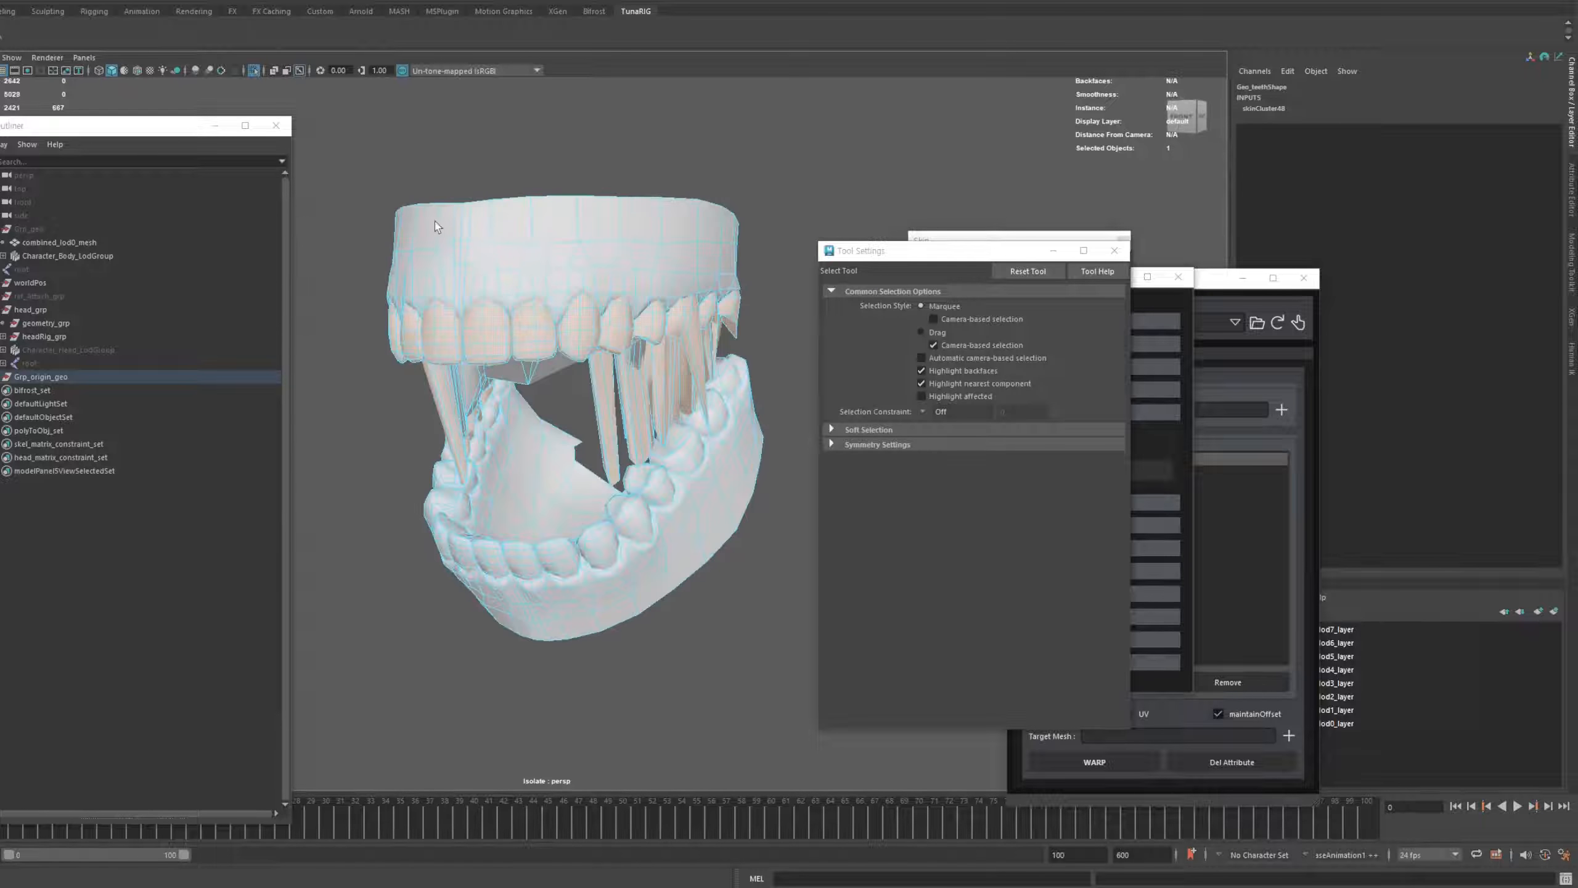
Open the Paint Skin Weights Tool for the upper-teeth selection, choose the FACIAL_C_TeethUpper influence, and return to the whole mesh
left_click(68, 72)
scroll(942, 436, "down", 3)
left_click(942, 484)
key("ctrl+1")
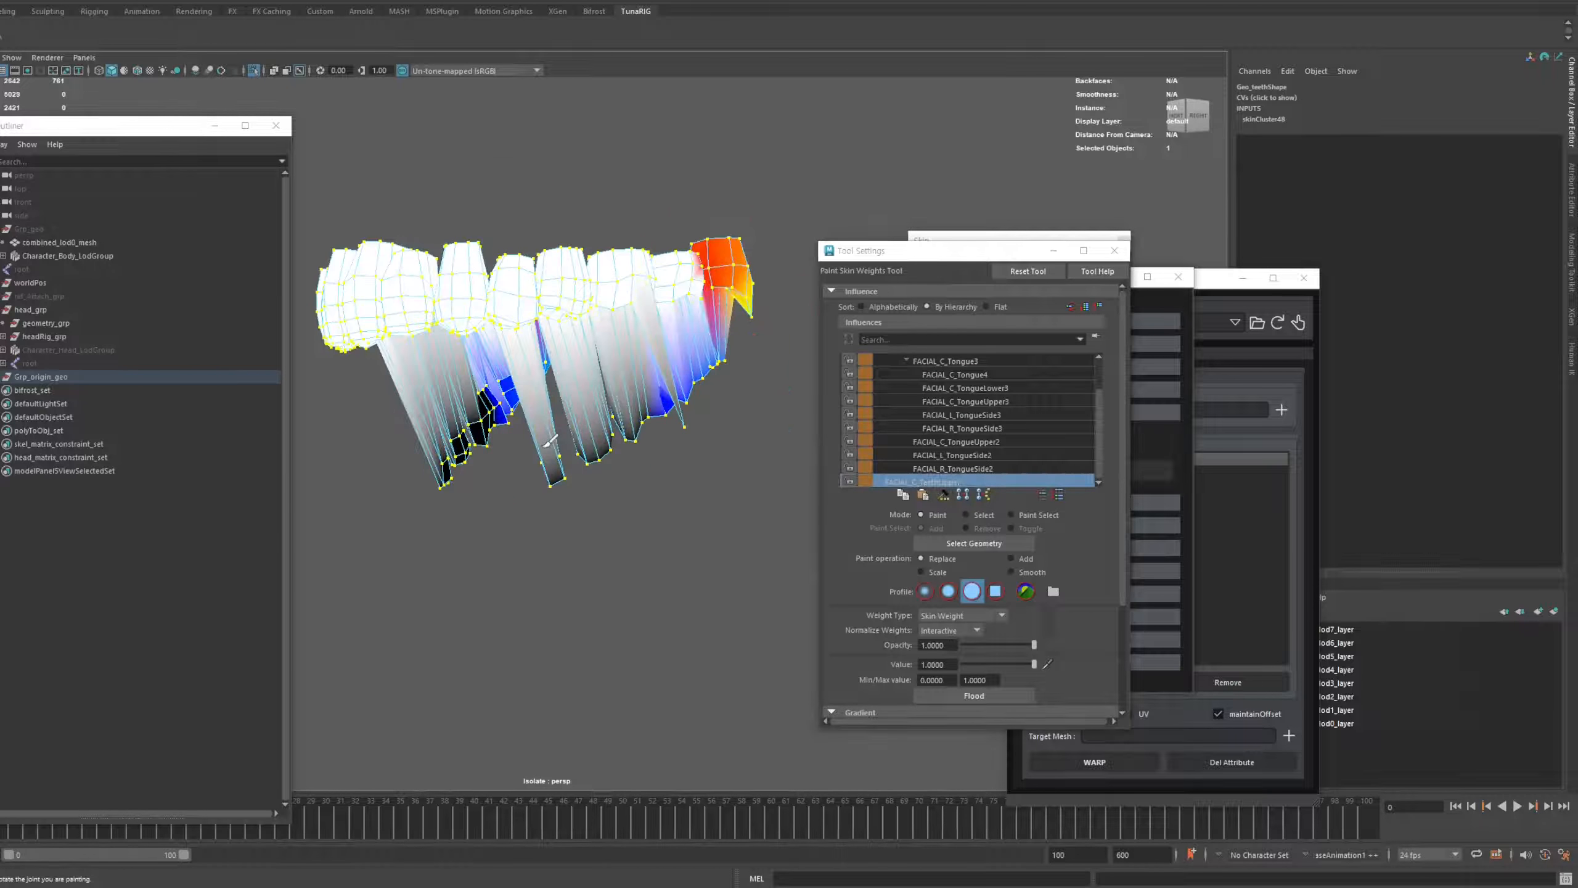
key("q")
key("F8")
key("ctrl+1")
left_click(584, 373)
key("ctrl+1")
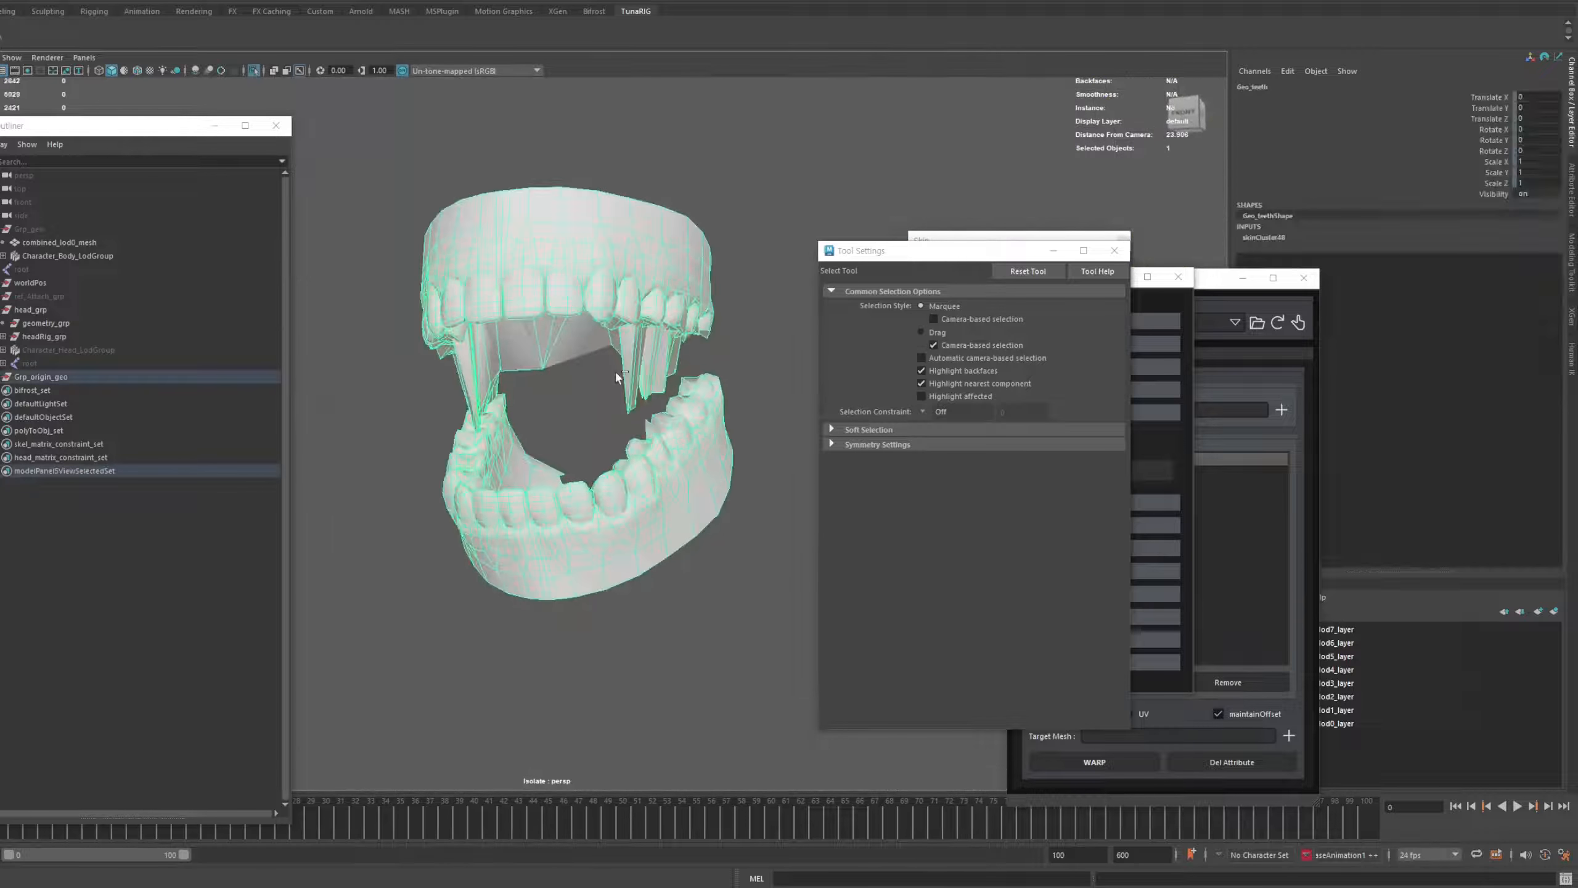
Select the stretched vertices left between the upper and lower teeth and flood their skin weights
left_click(620, 373)
left_click_drag(621, 374, 698, 427, "alt")
scroll(562, 391, "down", 3)
left_click(690, 397)
scroll(687, 379, "up", 5)
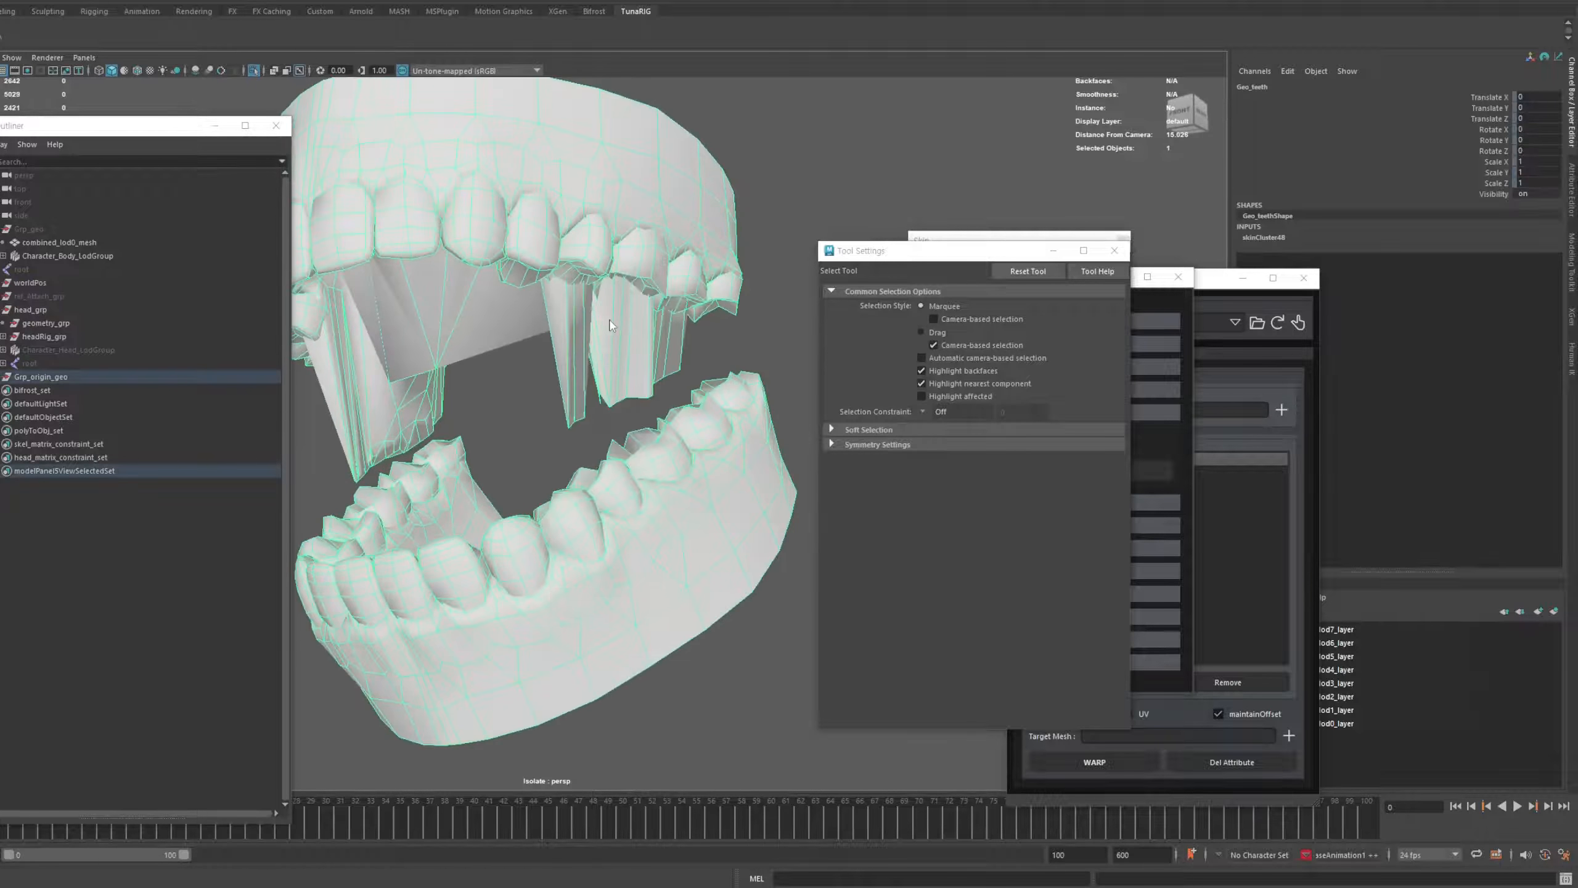
key("F9")
left_click_drag(613, 370, 673, 376, "alt")
left_click(553, 300)
left_click(6, 2)
mouse_move(553, 300)
left_mouse_down("alt")
mouse_move(667, 426)
mouse_move(599, 409)
mouse_move(597, 373)
left_mouse_up("alt")
left_click(156, 225)
key("y")
left_click(974, 696)
key("q")
key("F8")
Flood the weights of a second group of stretched tooth vertices and leave the isolated view
left_click(577, 373)
left_click(563, 299)
key("F9")
left_click_drag(446, 331, 739, 435)
mouse_move(597, 386)
left_mouse_down("alt")
mouse_move(671, 411)
mouse_move(736, 395)
left_mouse_up("alt")
key("y")
left_click(974, 695)
key("q")
key("F8")
key("ctrl+1")
left_click(734, 394)
scroll(565, 290, "up", 5)
right_click(565, 290)
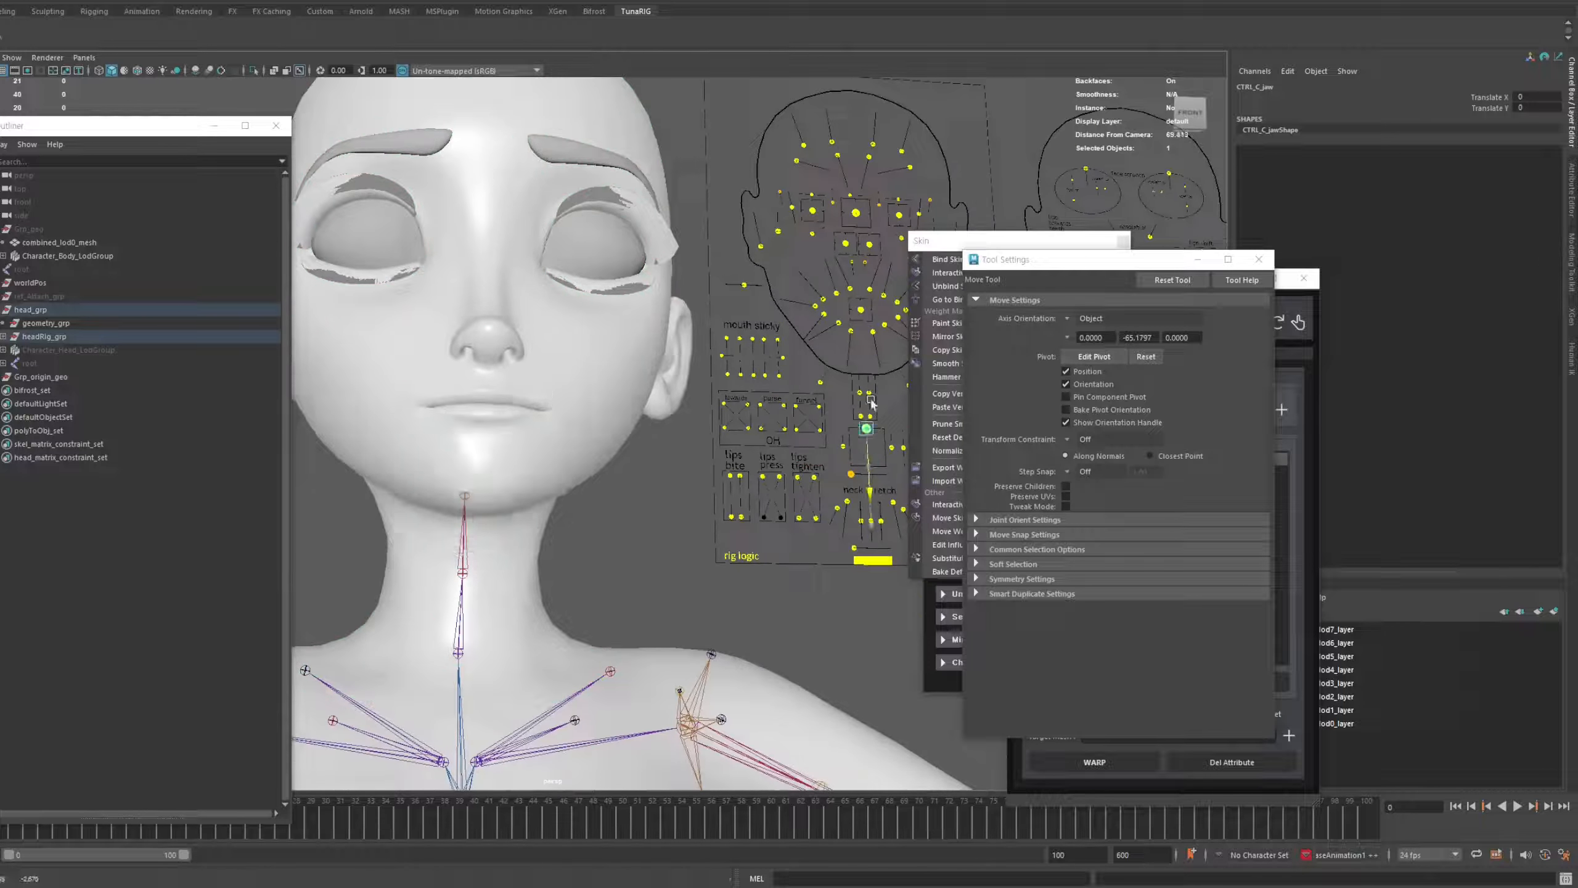
Mirror the Geo_head skin weights across YZ from positive to negative X, using closest point on surface and closest joint
left_click(628, 409)
scroll(640, 412, "up", 5)
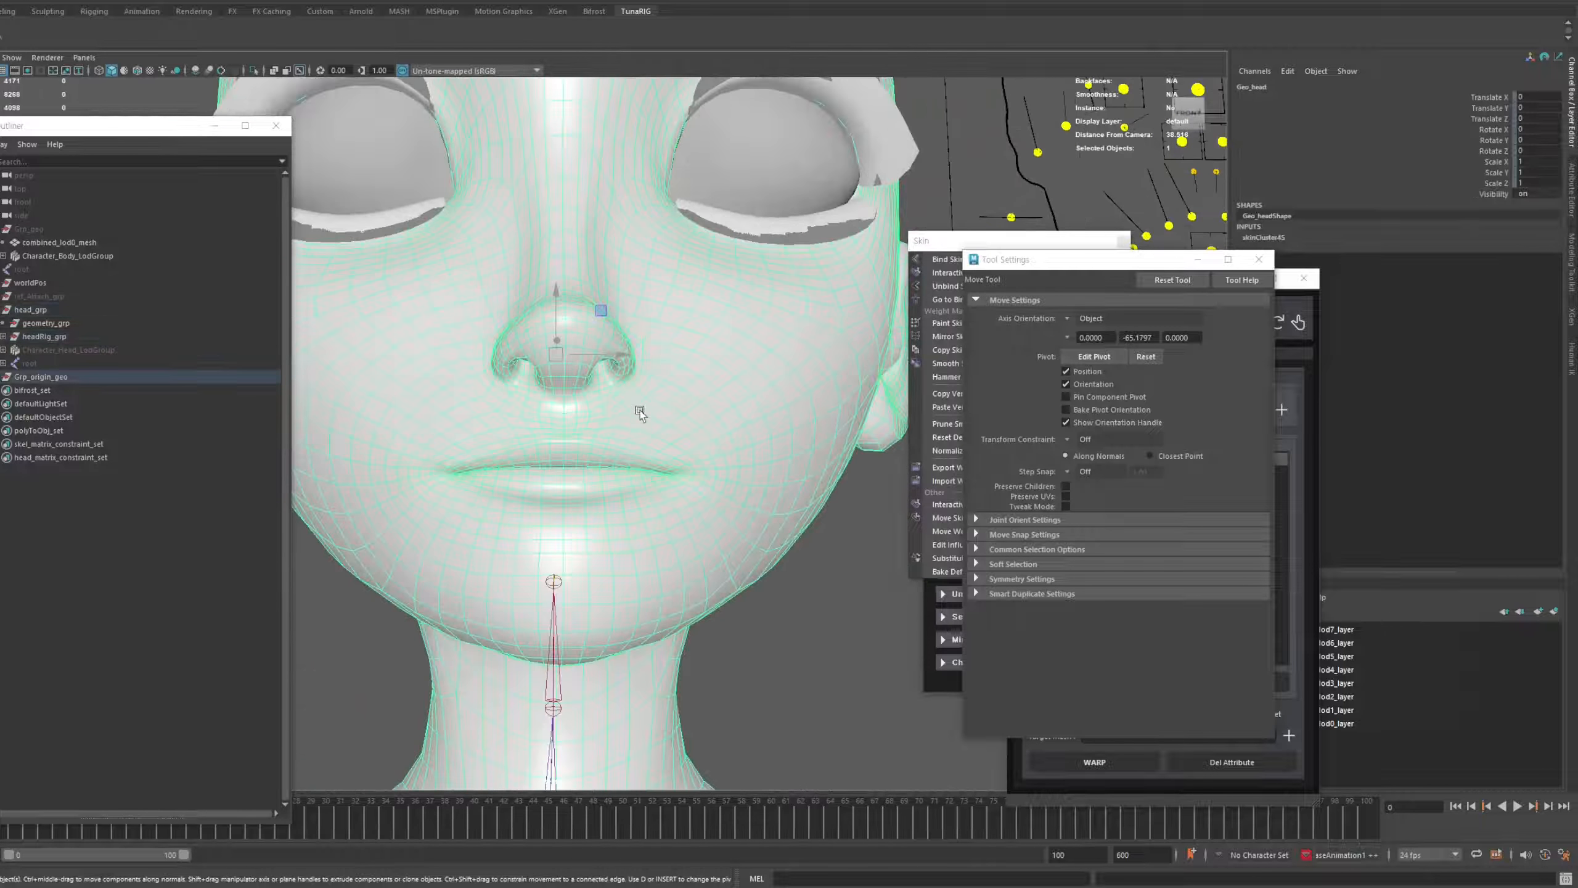
left_click(167, 0)
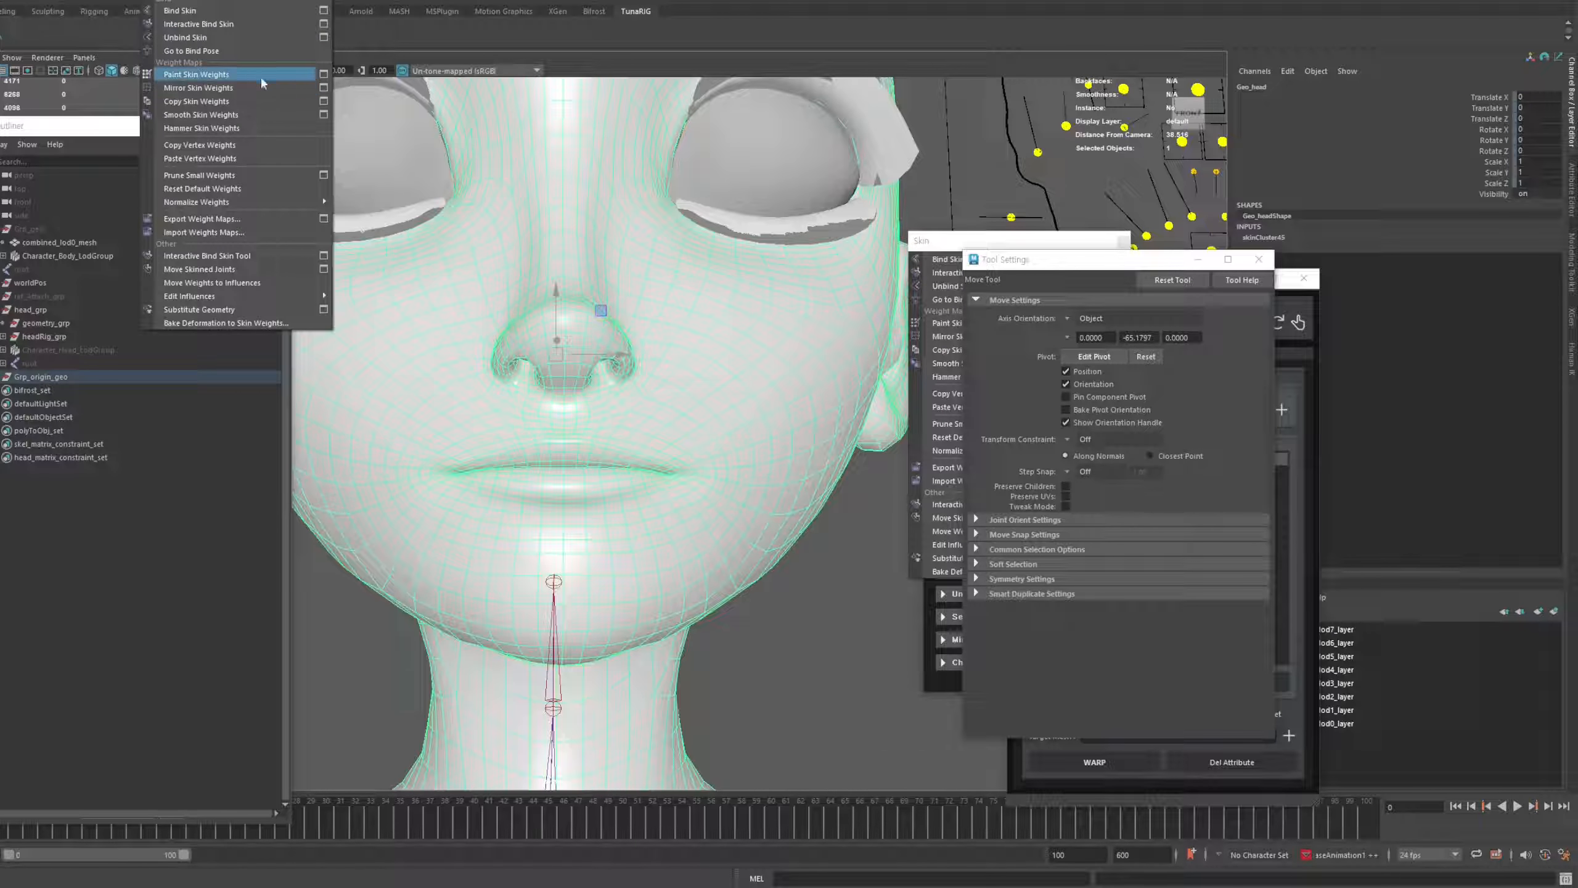
left_click(322, 88)
left_click_drag(742, 274, 854, 275)
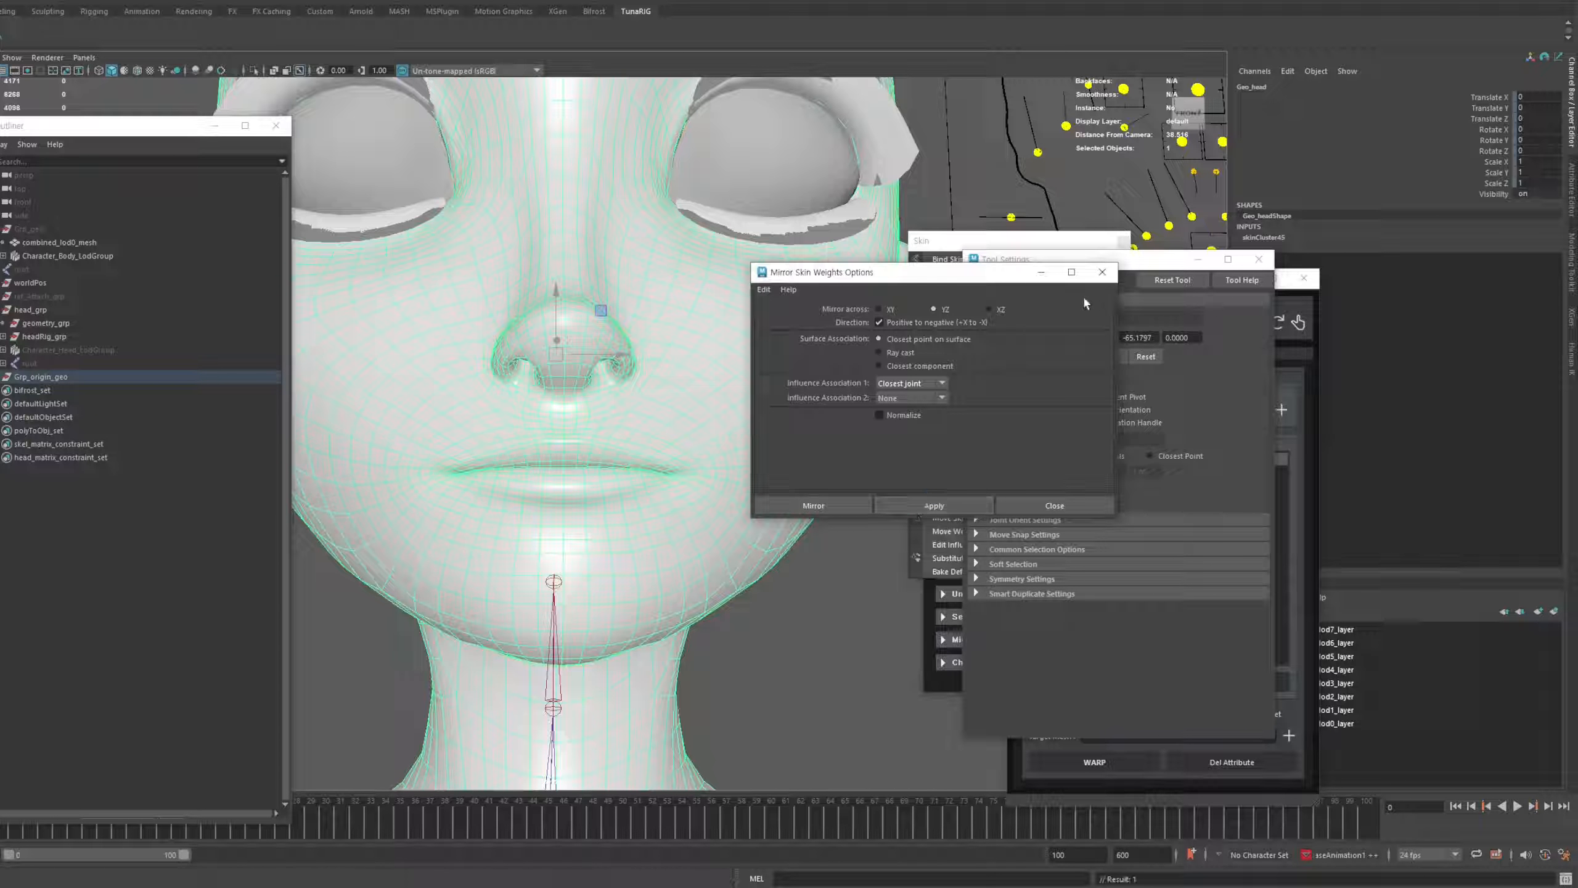
left_click(1102, 272)
scroll(787, 400, "down", 5)
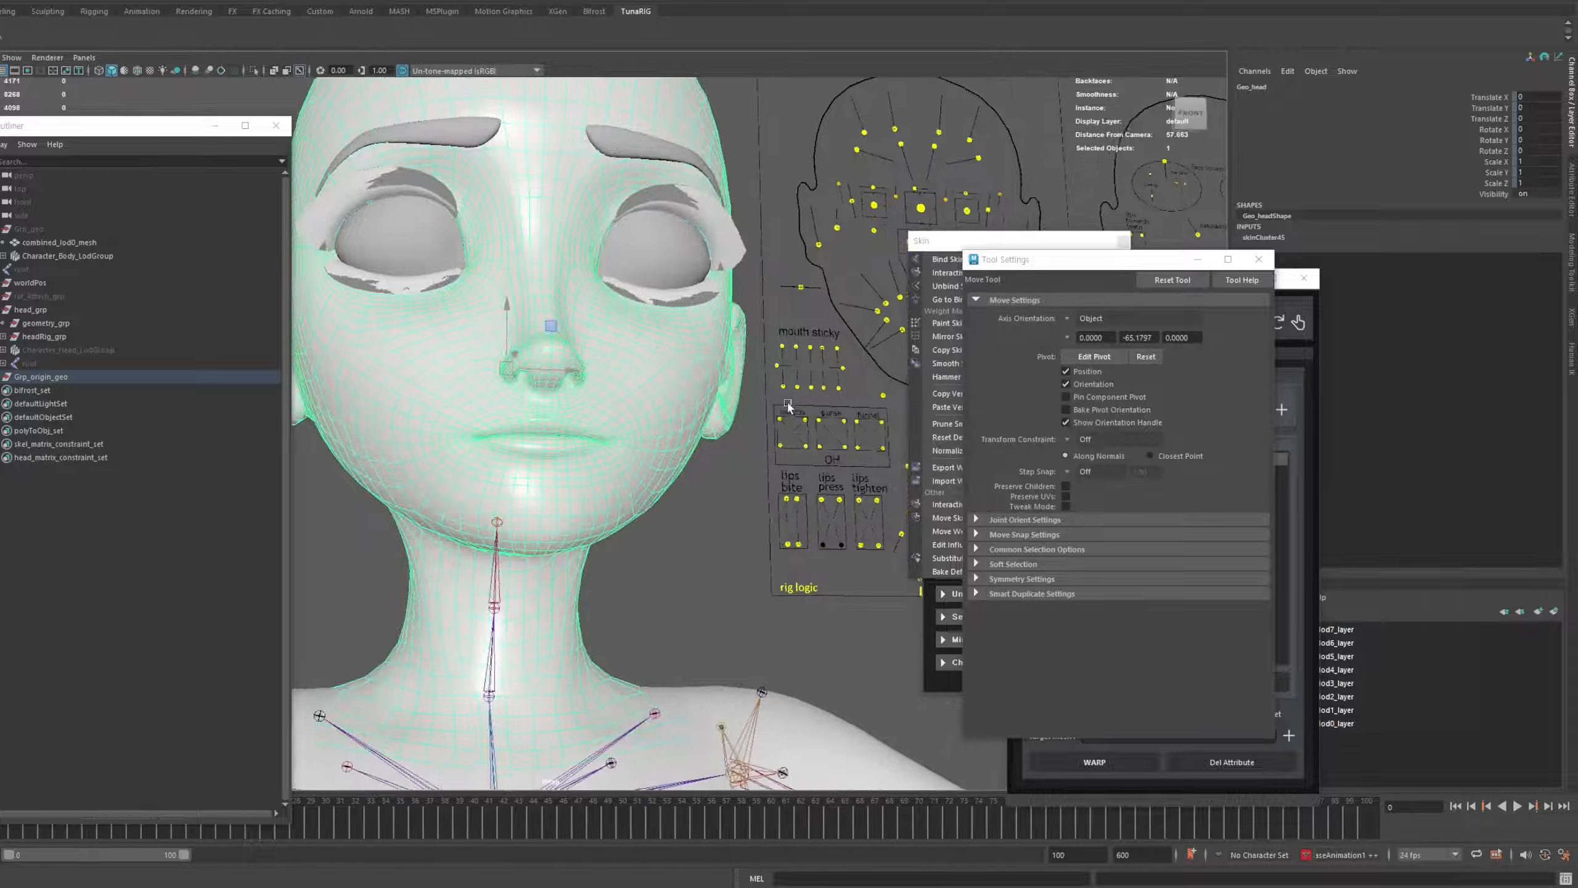
Lower the CTRL_C_jaw control to 0.999 in Y to test the mouth opening, and undo the move
scroll(870, 498, "up", 5)
scroll(870, 497, "down", 2)
left_click(873, 505)
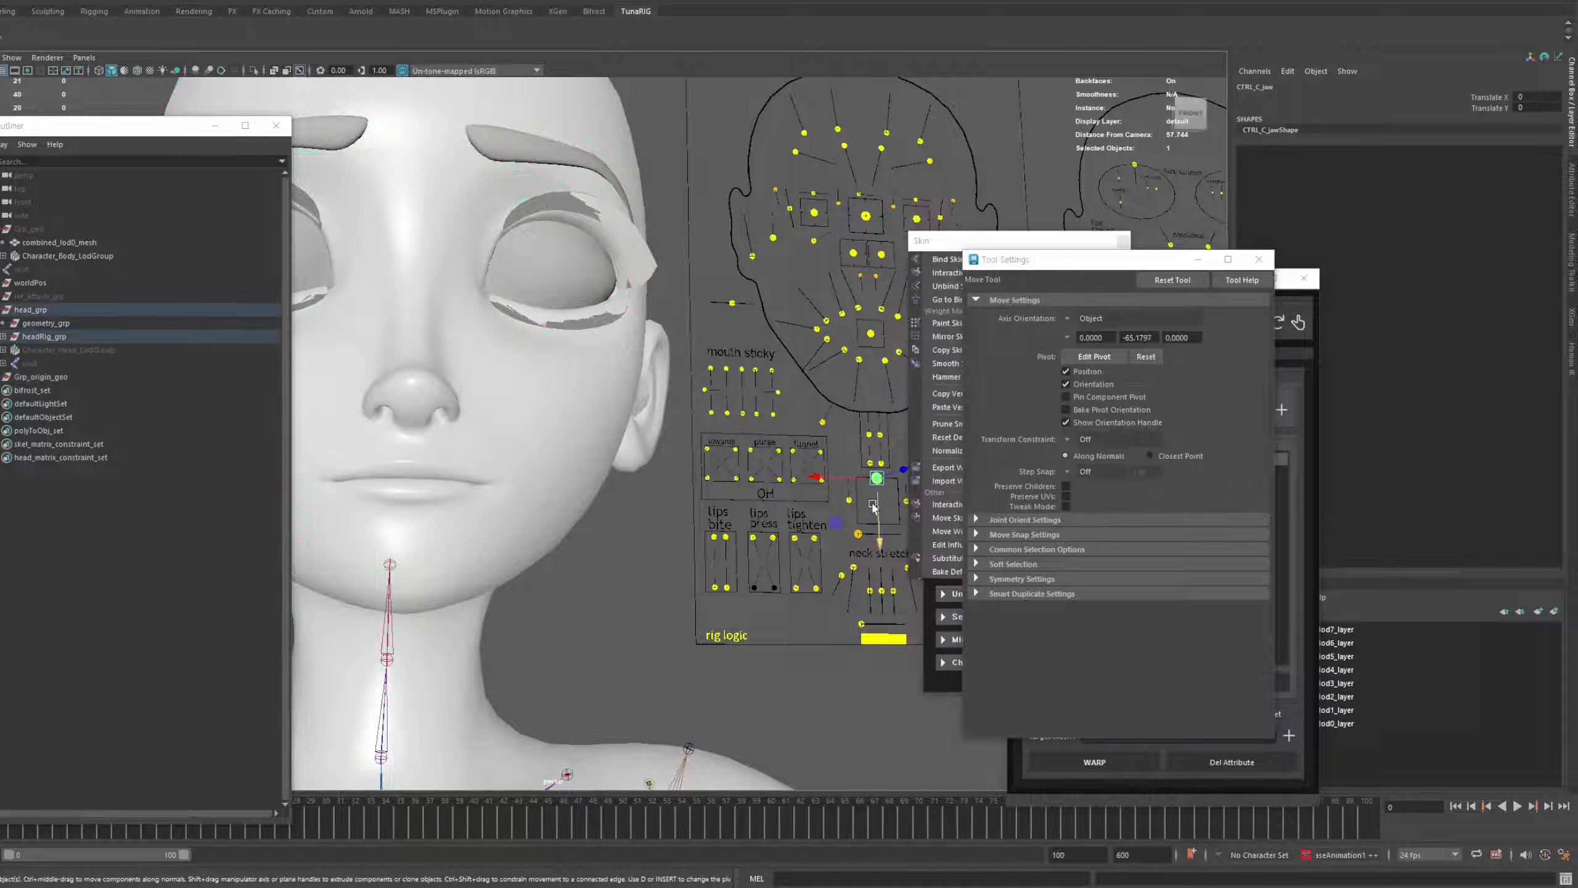
left_click_drag(879, 542, 884, 586)
middle_click_drag(536, 558, 673, 505, "alt")
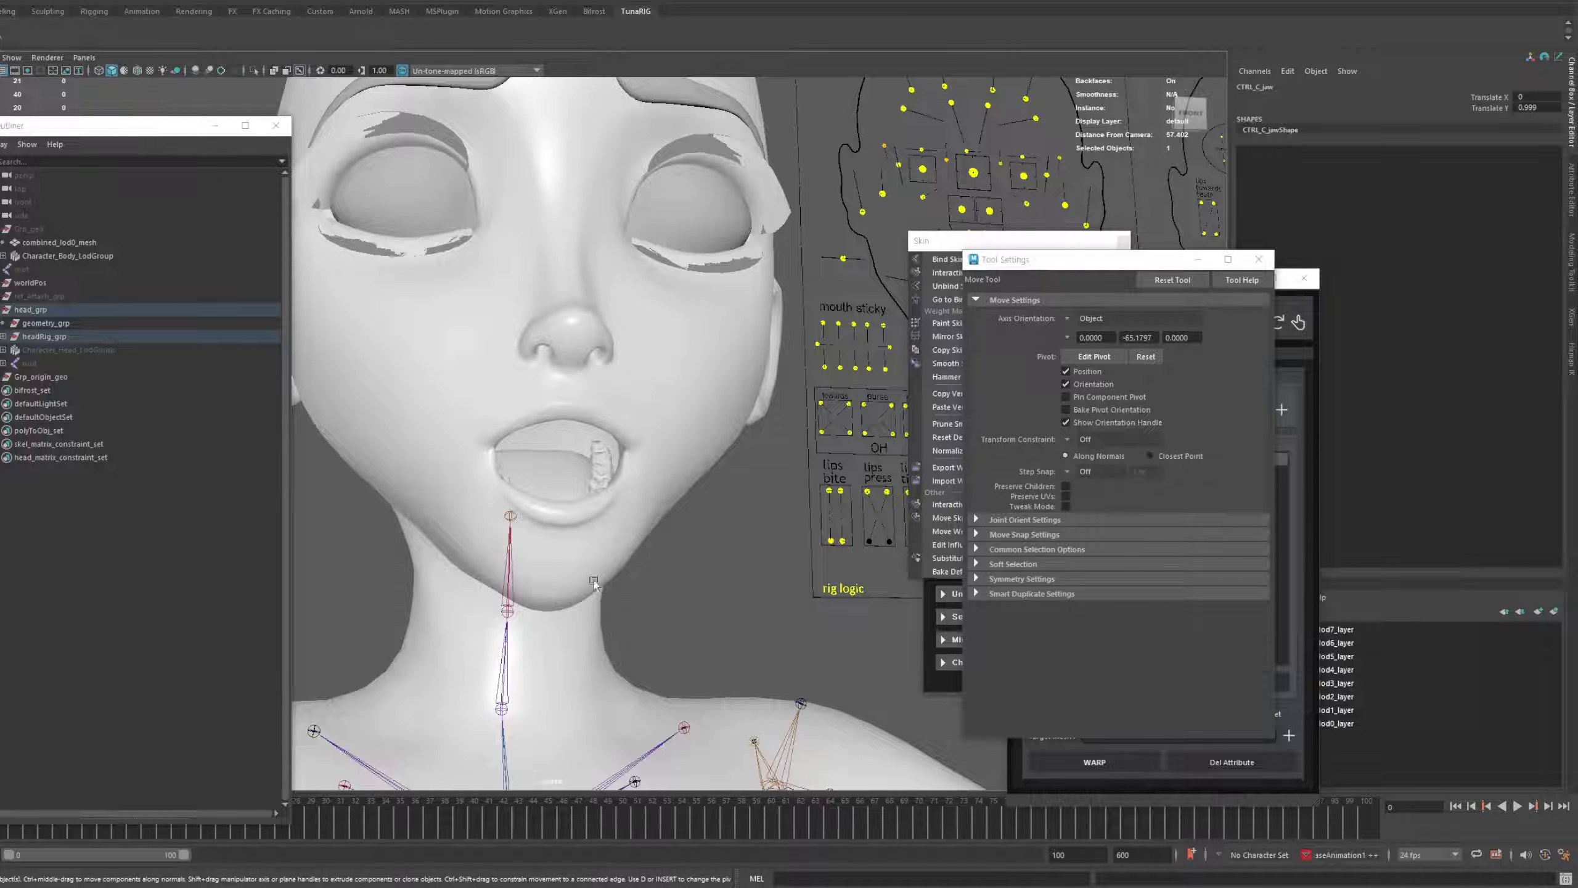
left_click_drag(506, 594, 535, 565, "alt")
key("ctrl+z")
scroll(745, 528, "down", 2)
left_click_drag(747, 526, 750, 487, "alt")
left_click(750, 486)
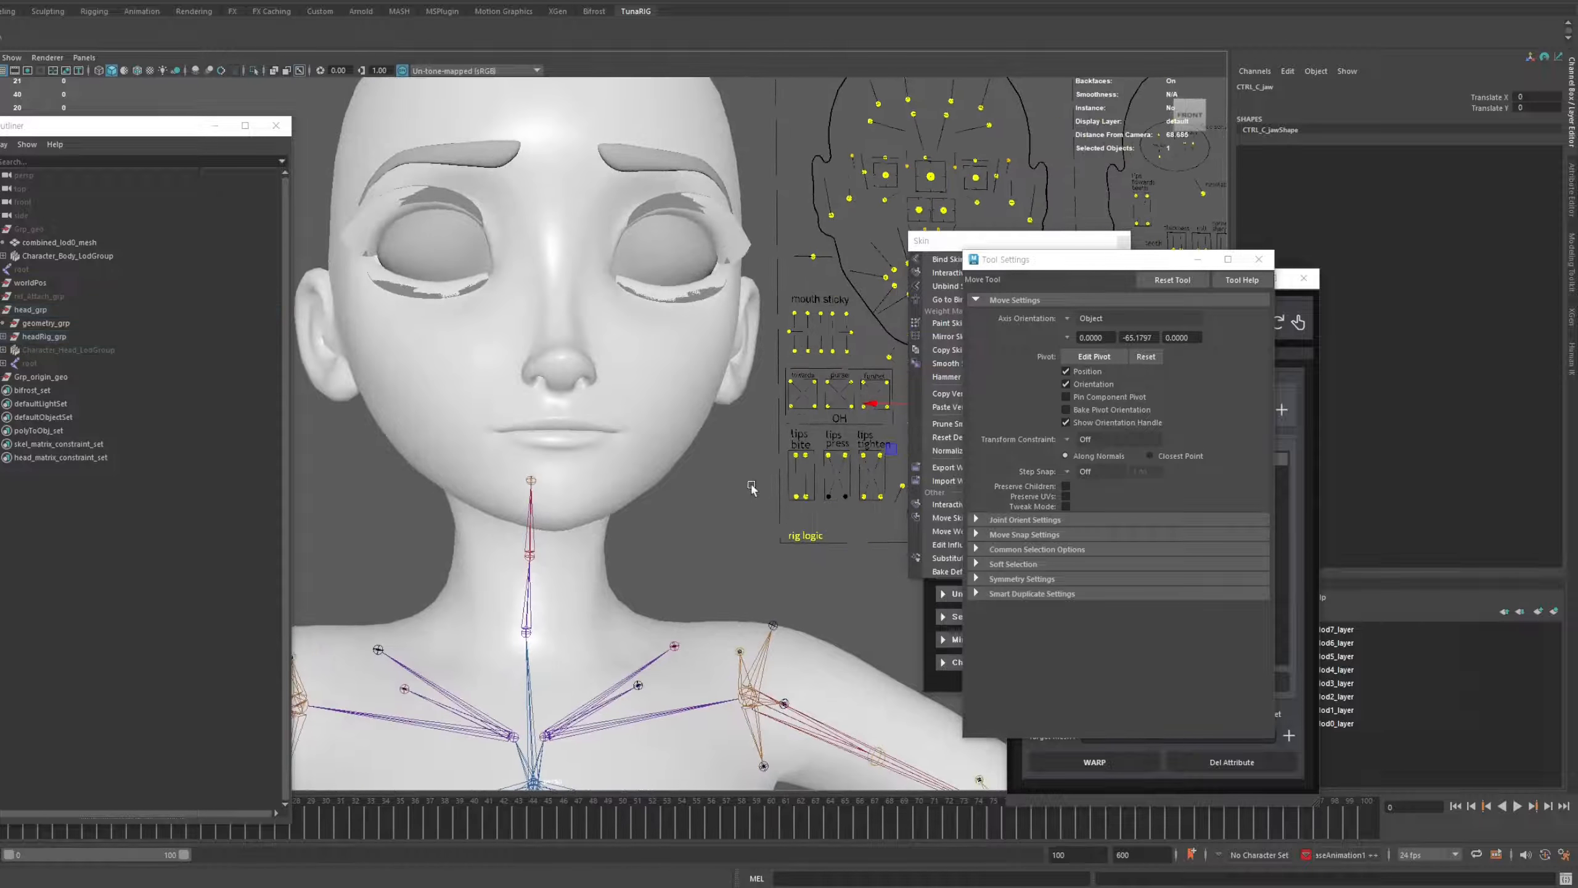
Turn on textured display, test the jaw control on the textured face, and undo the move
scroll(745, 487, "down", 1)
middle_click_drag(737, 478, 719, 503, "alt")
key("6")
scroll(714, 507, "up", 1)
middle_click_drag(854, 496, 762, 507, "alt")
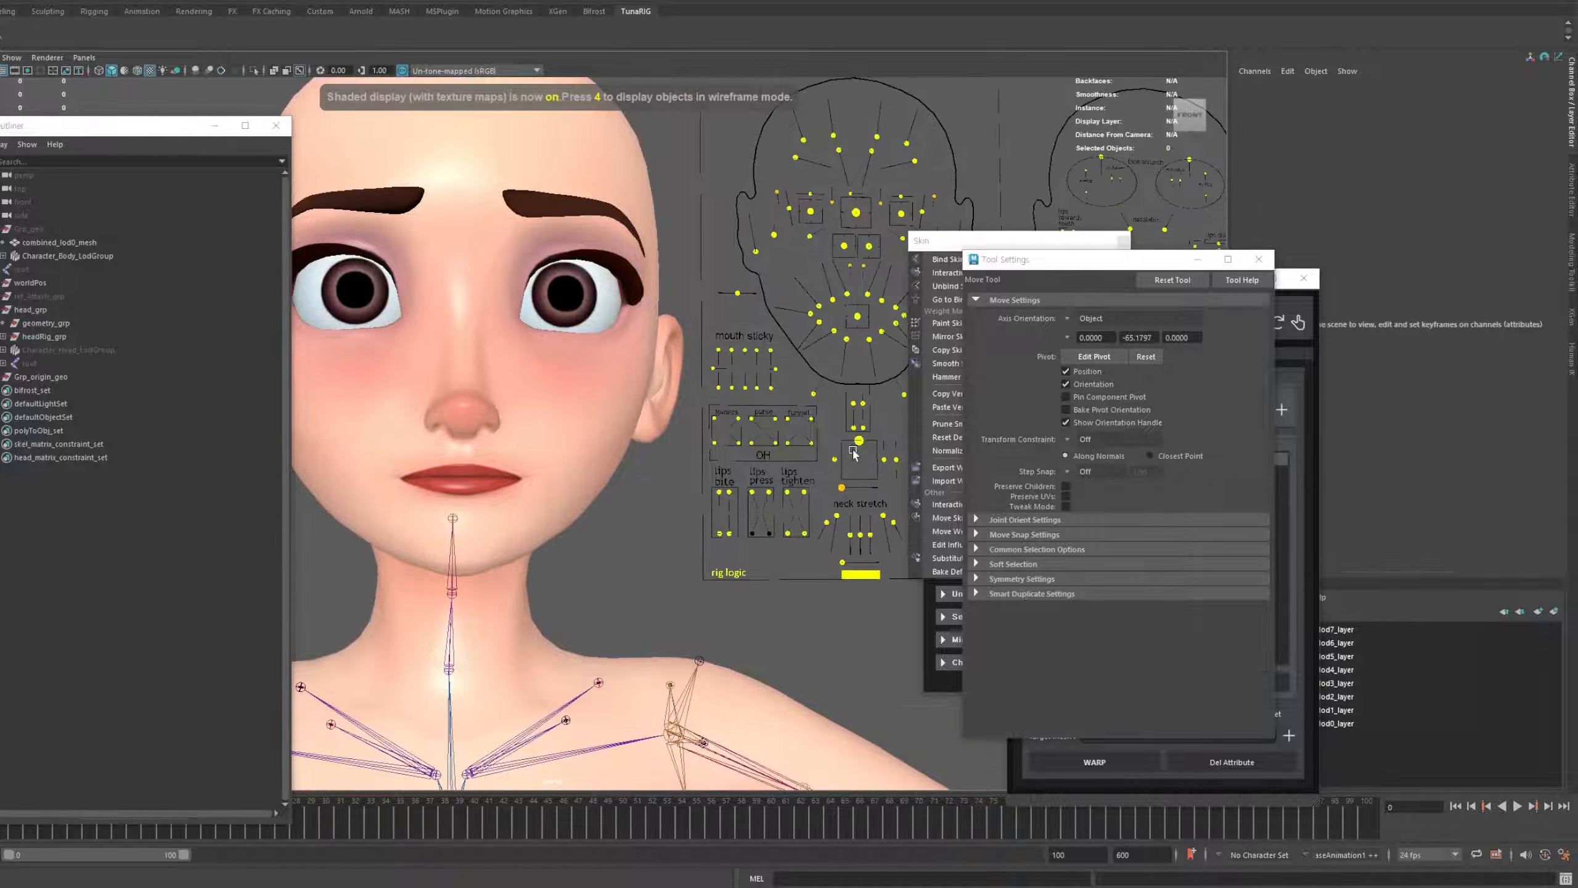
left_click(859, 442)
left_click_drag(860, 490, 621, 494)
key("ctrl+z")
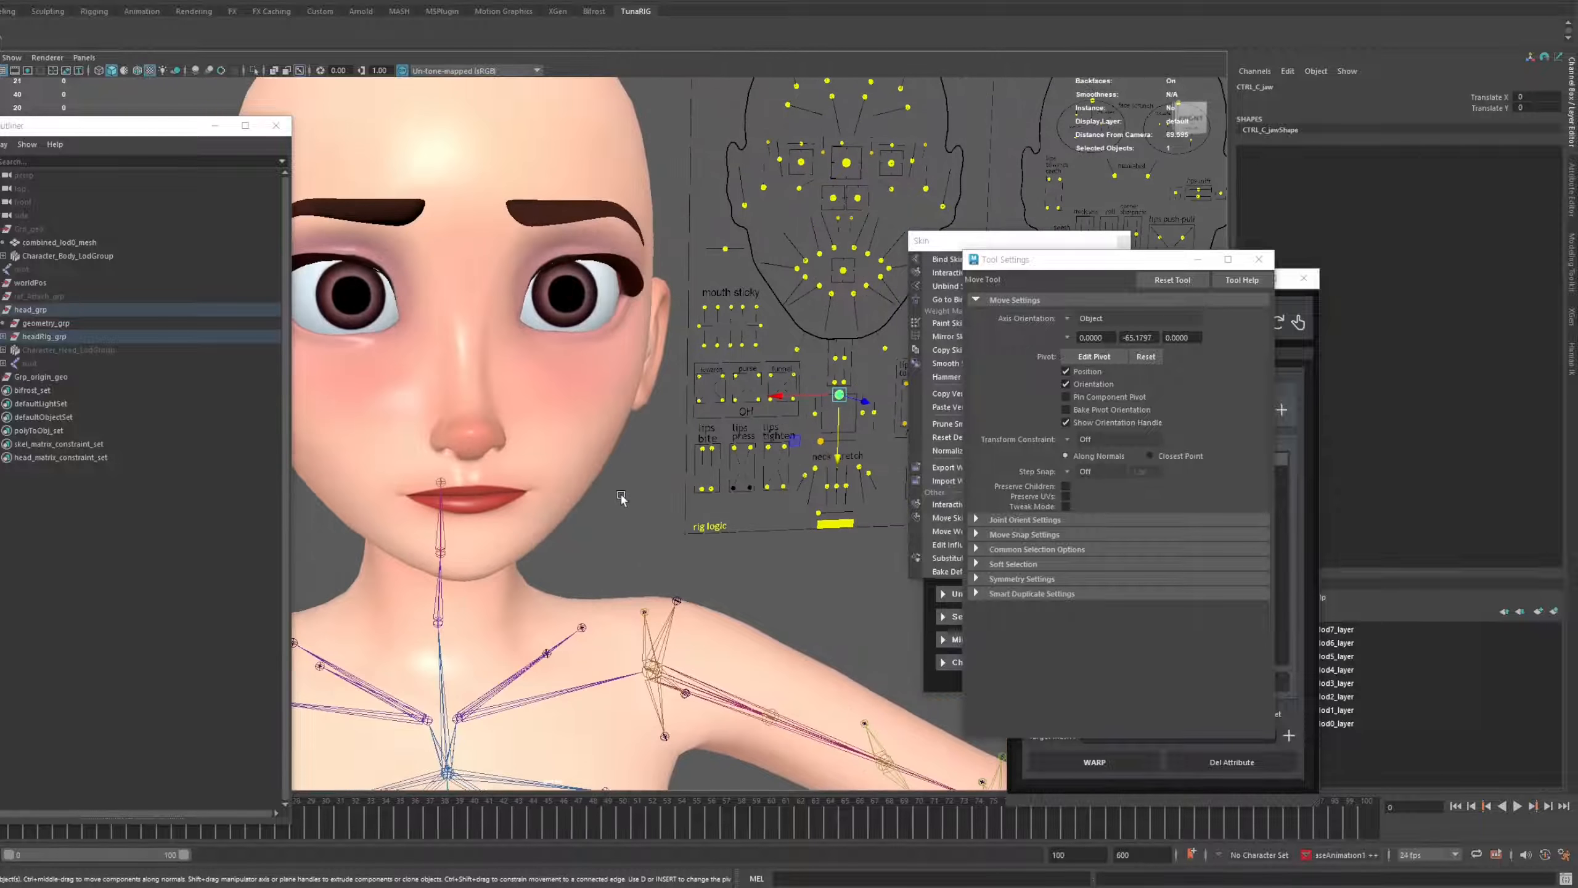
scroll(773, 405, "up", 2)
Show the hidden clothing meshes in Grp_clothes, from Turtleneck_sweater through Glass
left_click(83, 459)
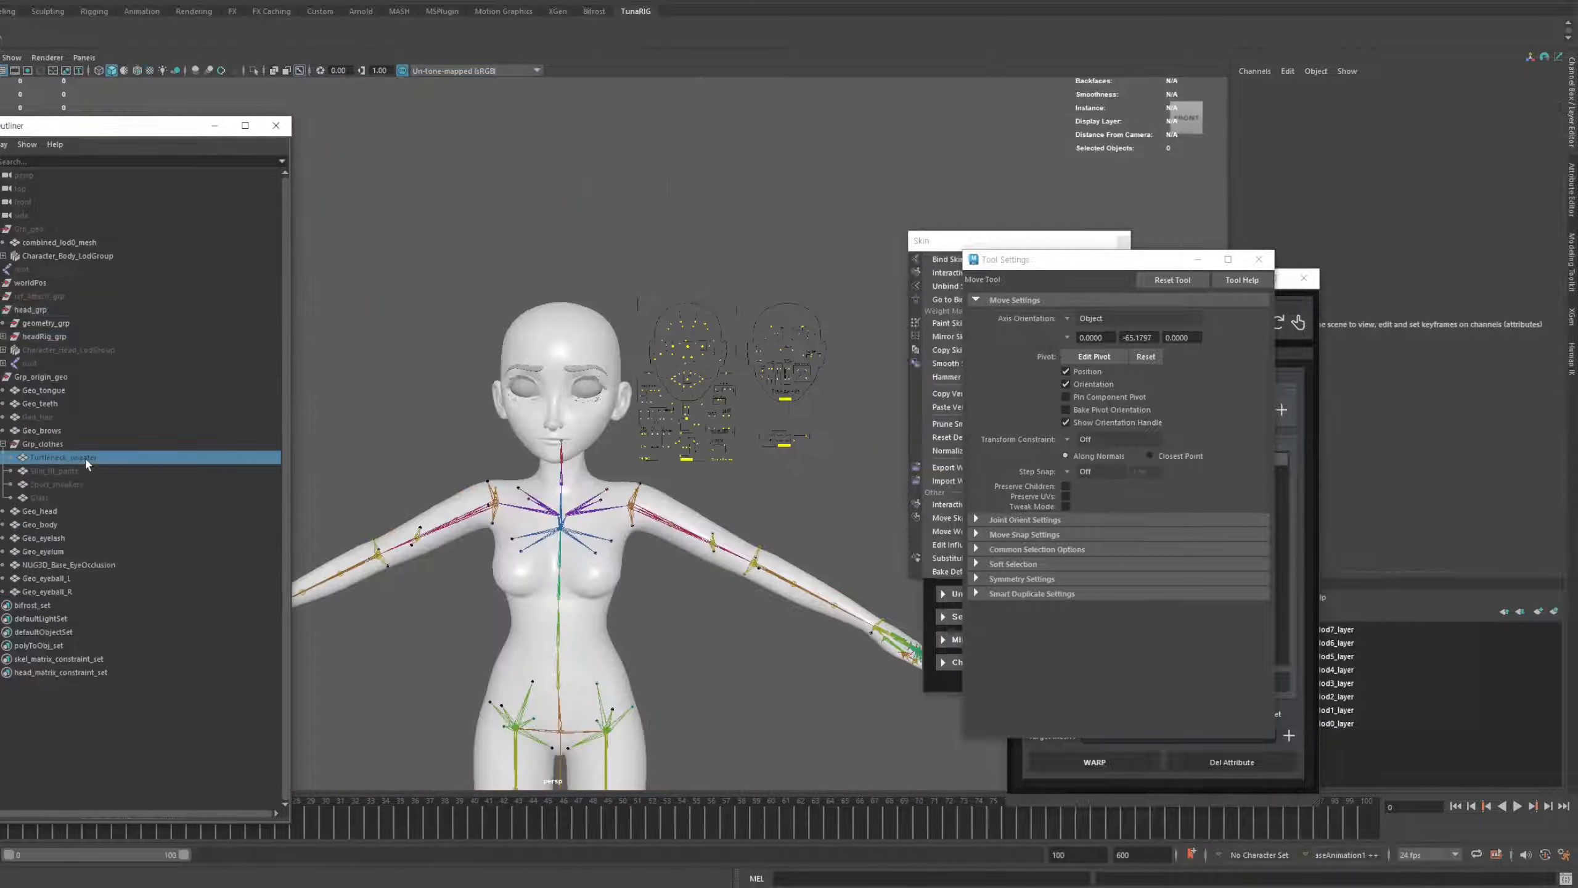
left_click(50, 495, "shift")
key("shift+h")
left_click(514, 449)
middle_click_drag(640, 612, 649, 500, "alt")
scroll(649, 501, "up", 3)
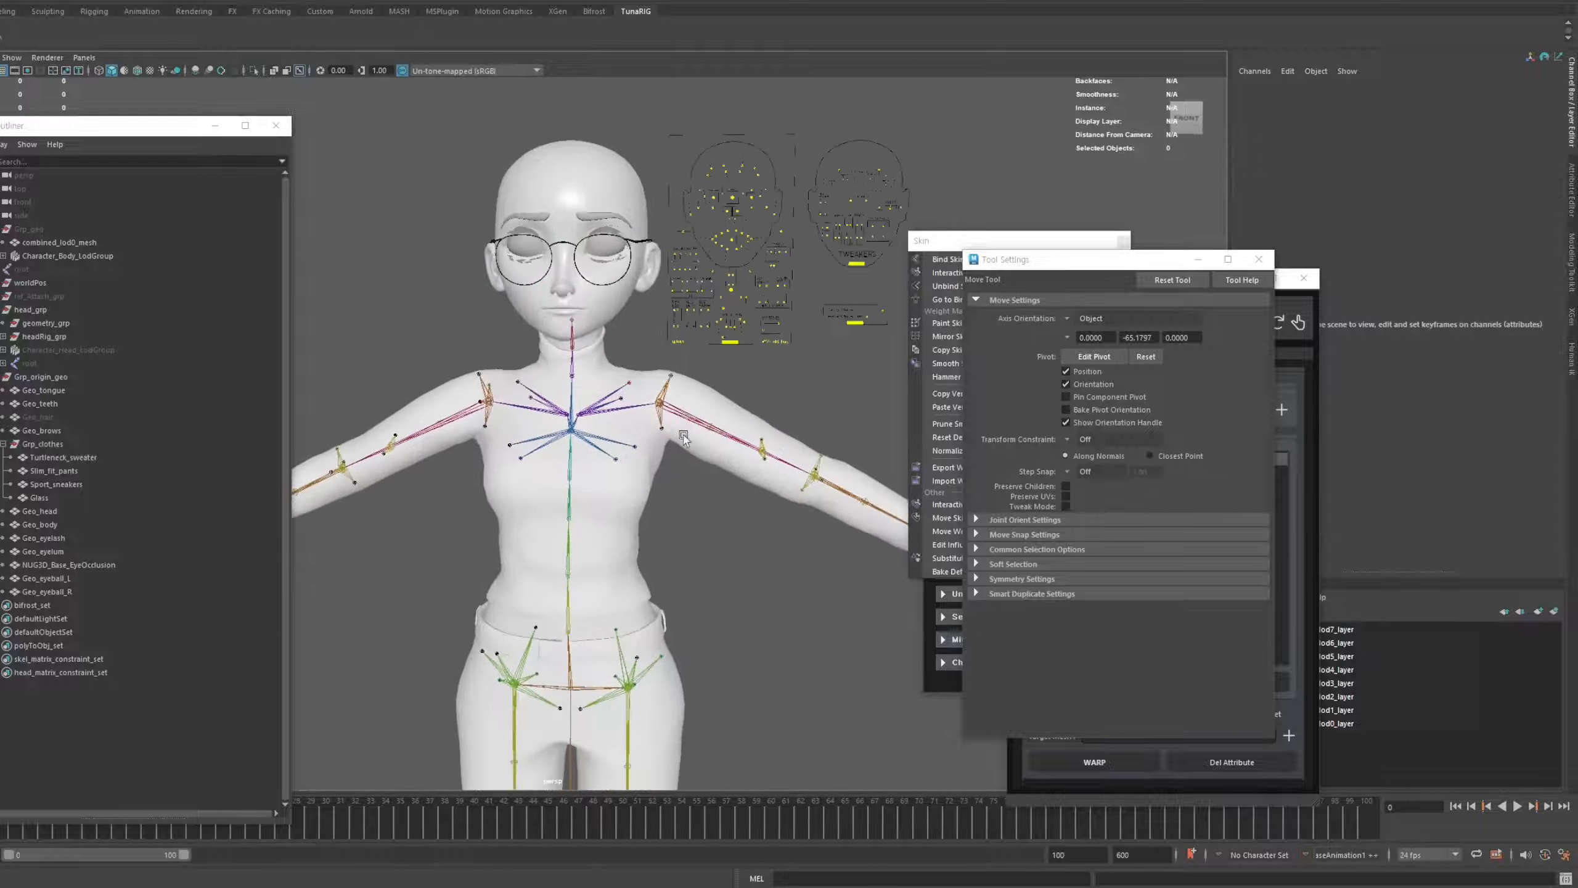
left_click_drag(699, 510, 648, 516, "alt")
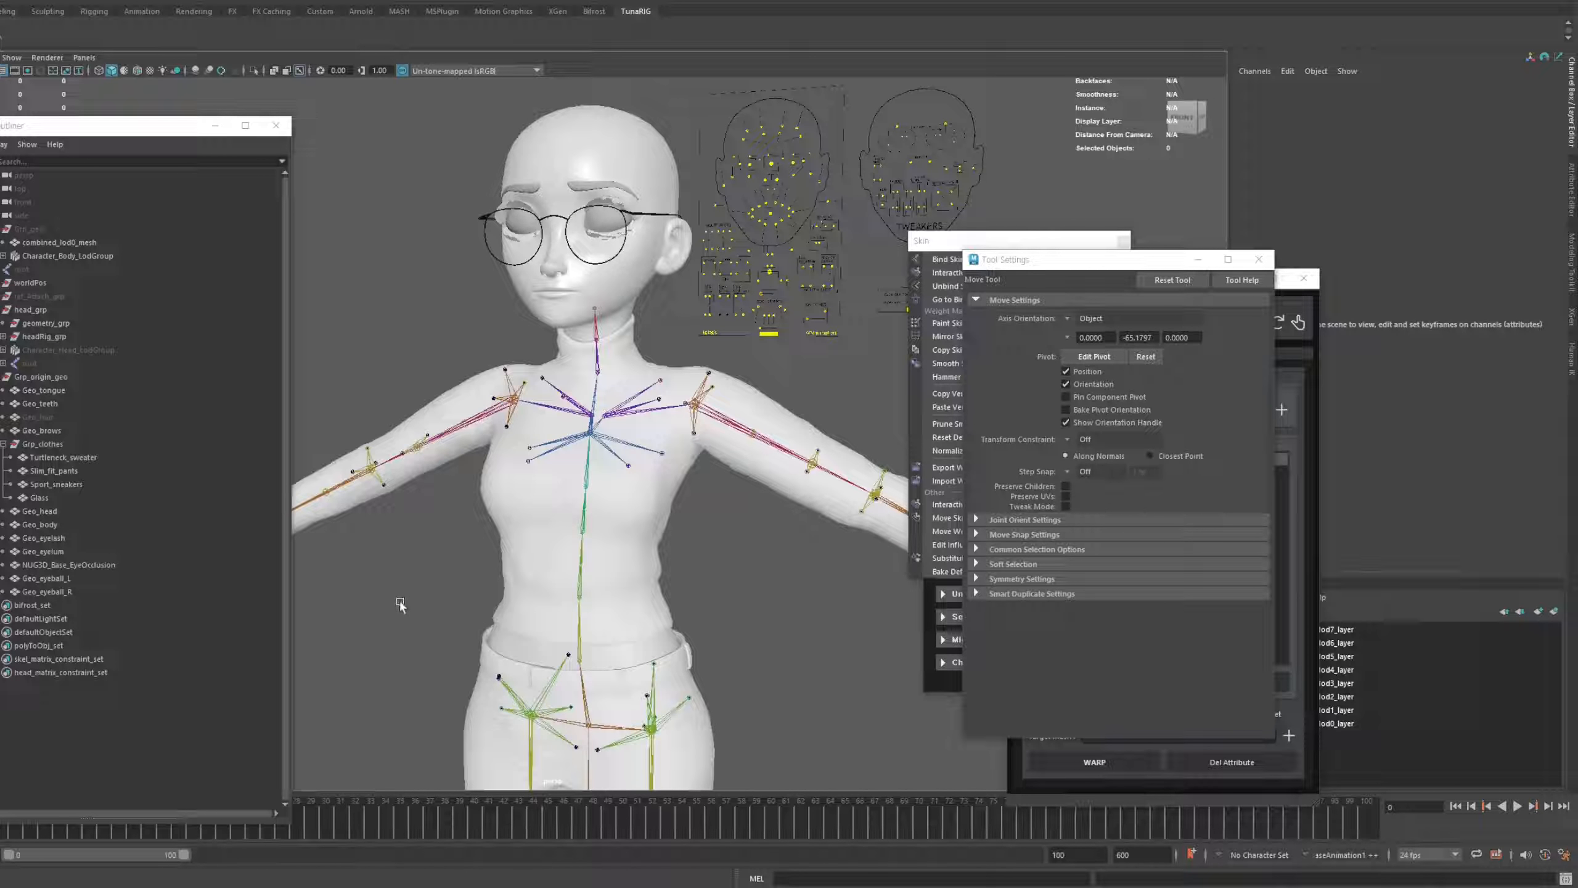
Turn on textured display and inspect the fit of the sweater and pants around the waist
key("6")
scroll(558, 420, "up", 3)
scroll(729, 539, "down", 2)
middle_click_drag(733, 597, 721, 528, "alt")
scroll(720, 529, "up", 2)
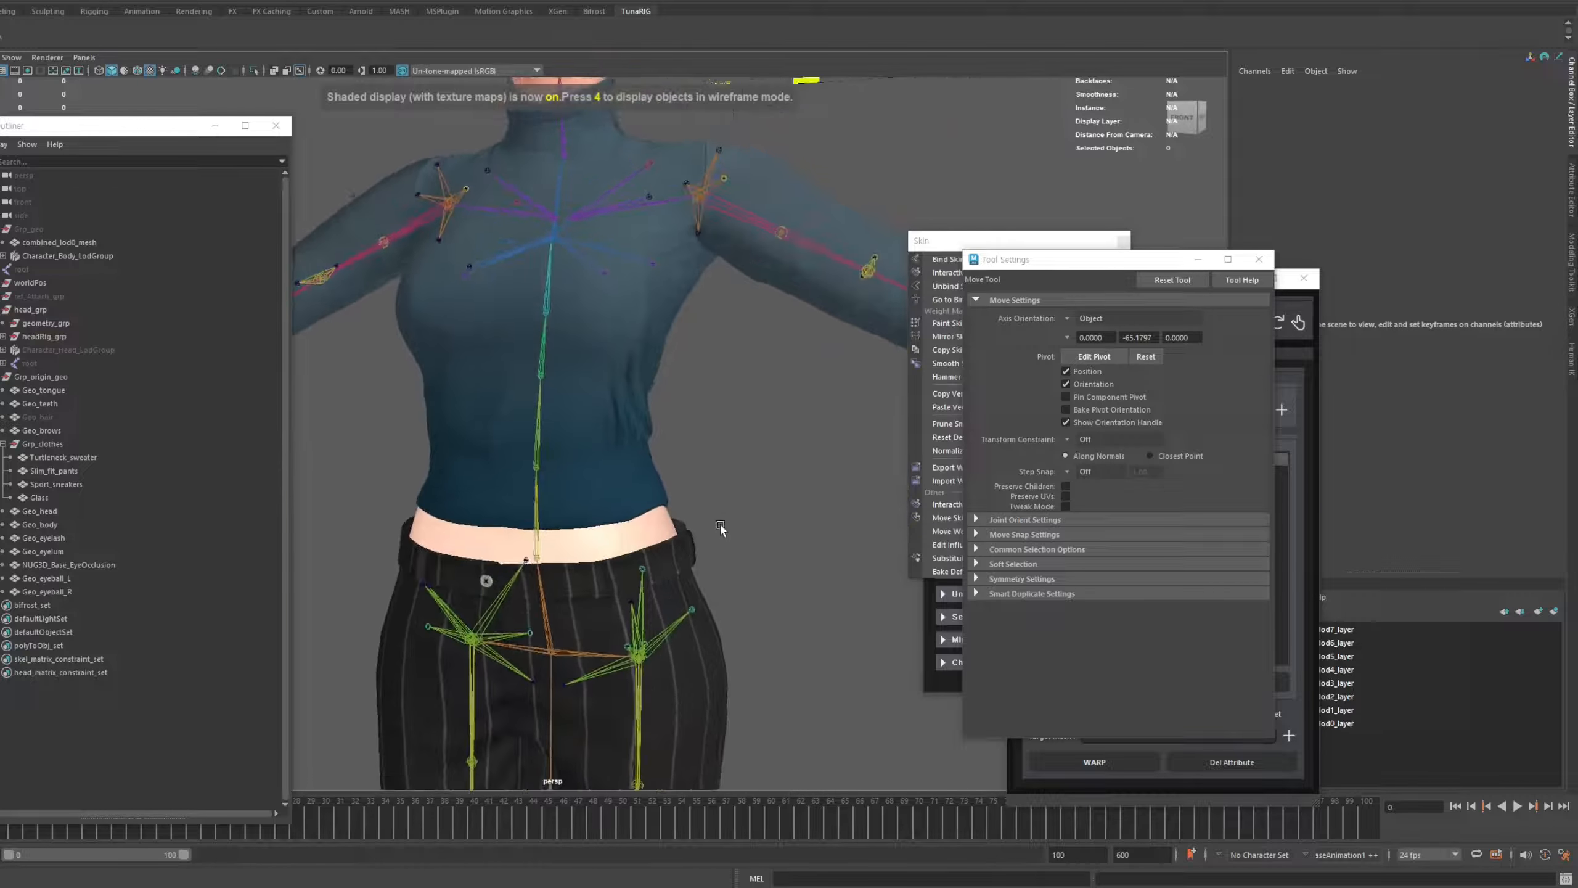
left_click_drag(721, 529, 650, 519, "alt")
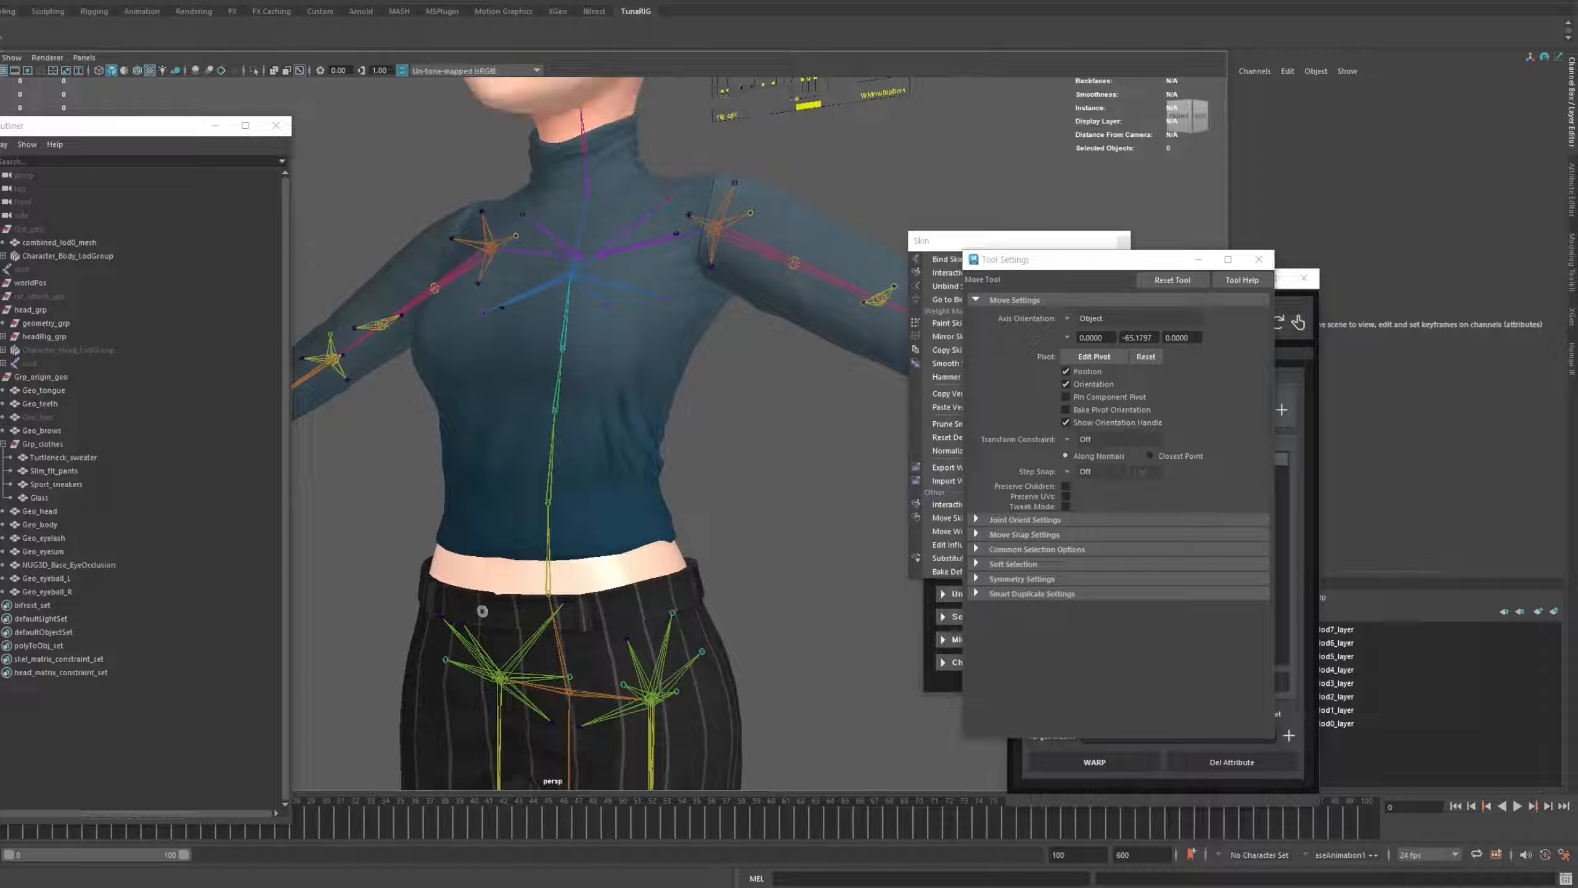
scroll(651, 444, "down", 2)
left_click_drag(652, 444, 628, 478, "alt")
Copy the skin weights from combined_lod0_mesh to Turtleneck_sweater
left_click(587, 590)
left_click(745, 528)
left_click(590, 573)
key("ctrl+1")
scroll(677, 236, "down", 3)
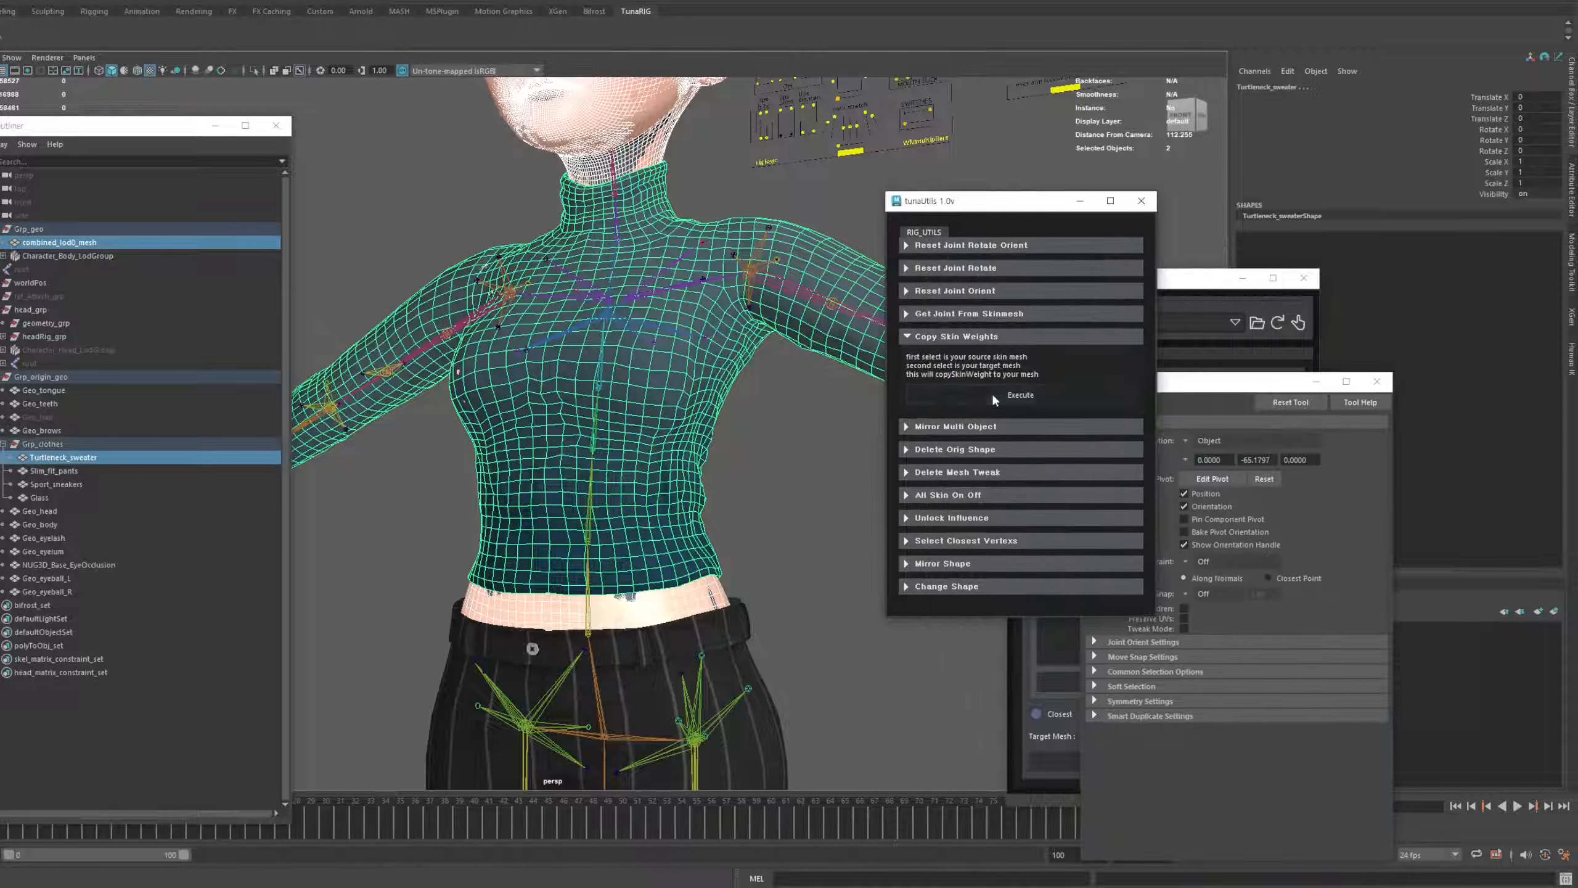
left_click(995, 398)
Copy the skin weights from combined_lod0_mesh to Slim_fit_pants and clear the selection
left_click(59, 242)
left_click(54, 471, "ctrl")
left_click(1013, 395)
left_click(808, 411)
Rotate several body joints to test how the clothes deform, and undo the rotations
left_click(663, 379)
key("e")
left_click_drag(700, 410, 870, 408)
key("ctrl+z")
key("ctrl+z")
left_click(481, 373)
left_click_drag(541, 404, 578, 354)
left_click(734, 519)
left_click_drag(788, 487, 765, 584)
key("ctrl+z")
key("ctrl+z")
left_click(600, 403)
left_click_drag(684, 498, 603, 497, "alt")
left_click(603, 330)
left_click(765, 472)
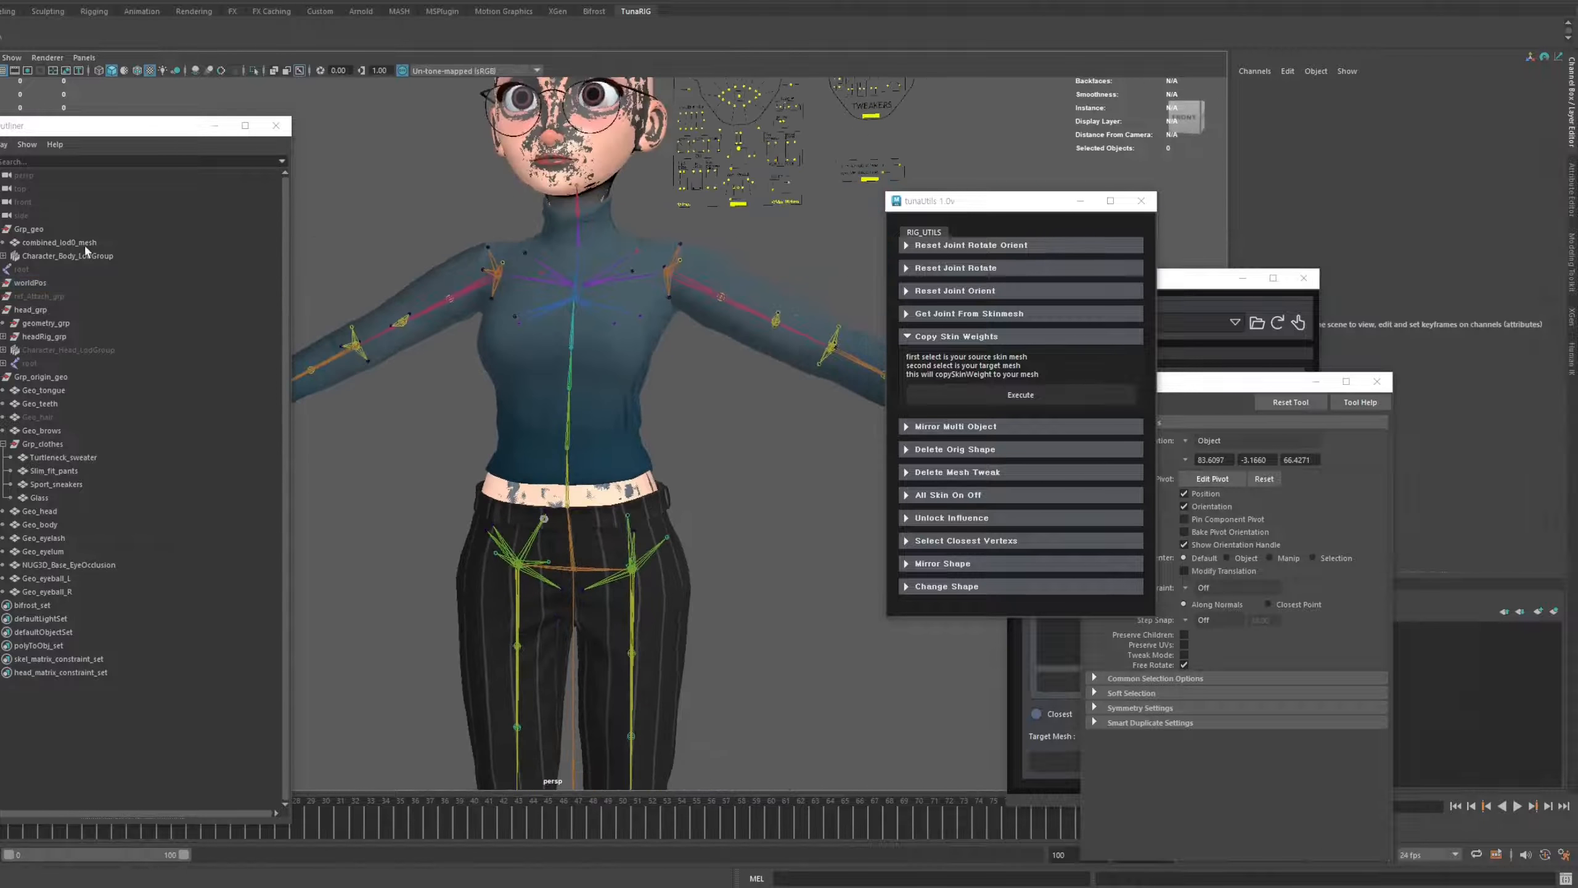
Hide combined_lod0_mesh and Character_Body_LodGroup
left_click(85, 245)
key("ctrl+h")
scroll(634, 427, "up", 3)
left_click_drag(721, 435, 687, 442, "alt")
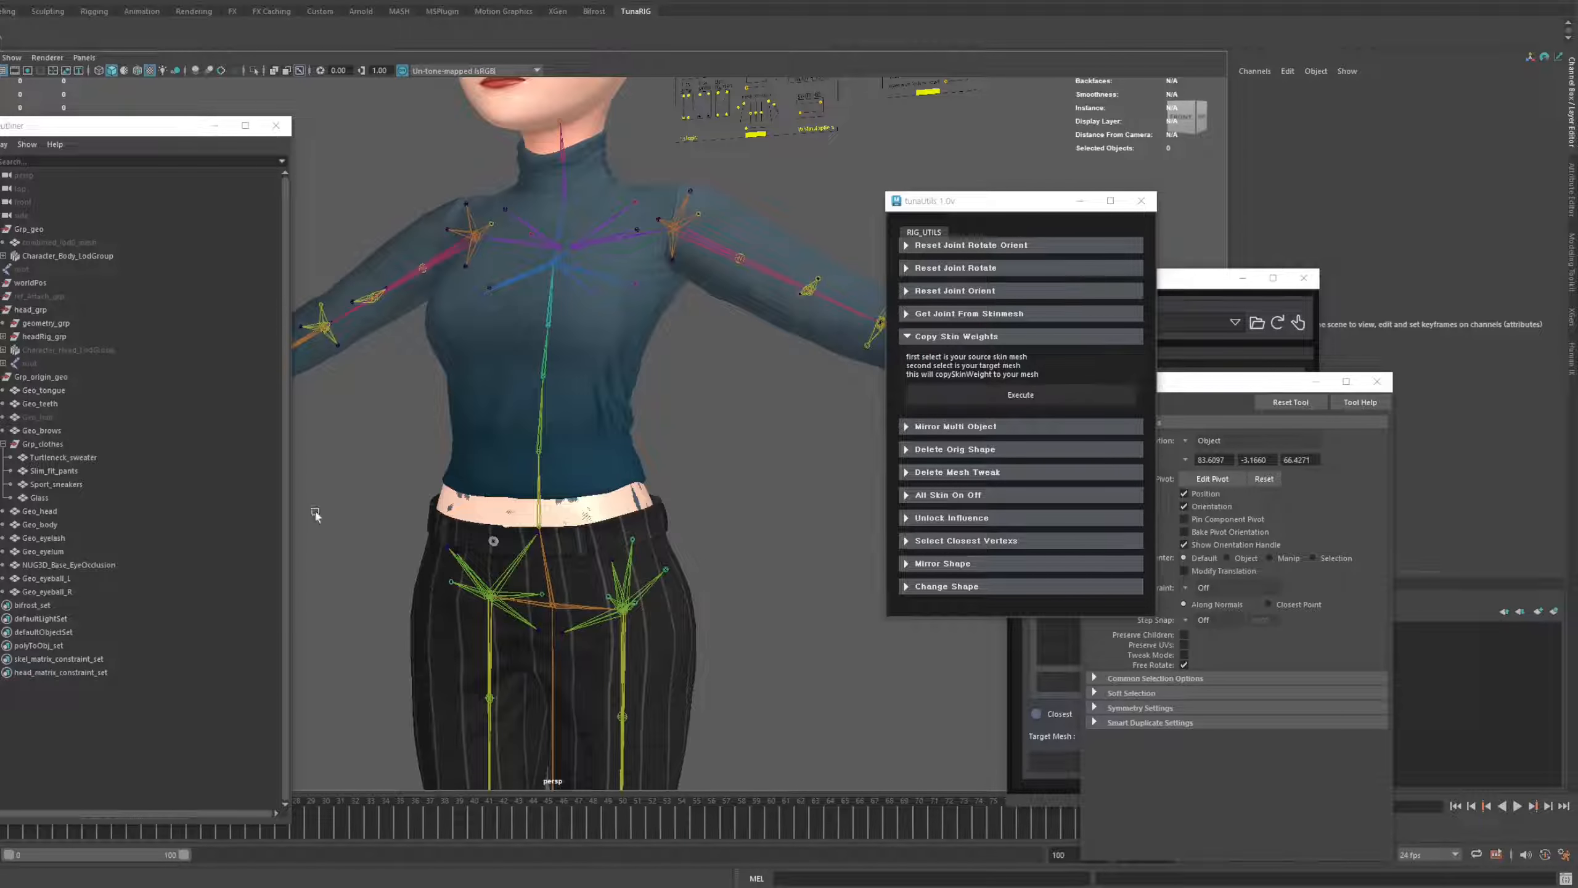
left_click(236, 444)
left_click(186, 255)
key("ctrl+h")
left_click(243, 374)
Select lowerarm_l_drv to test the left sleeve's deformation, and undo the test changes
left_click(661, 444)
scroll(660, 444, "down", 2)
left_click(812, 346)
scroll(729, 412, "up", 4)
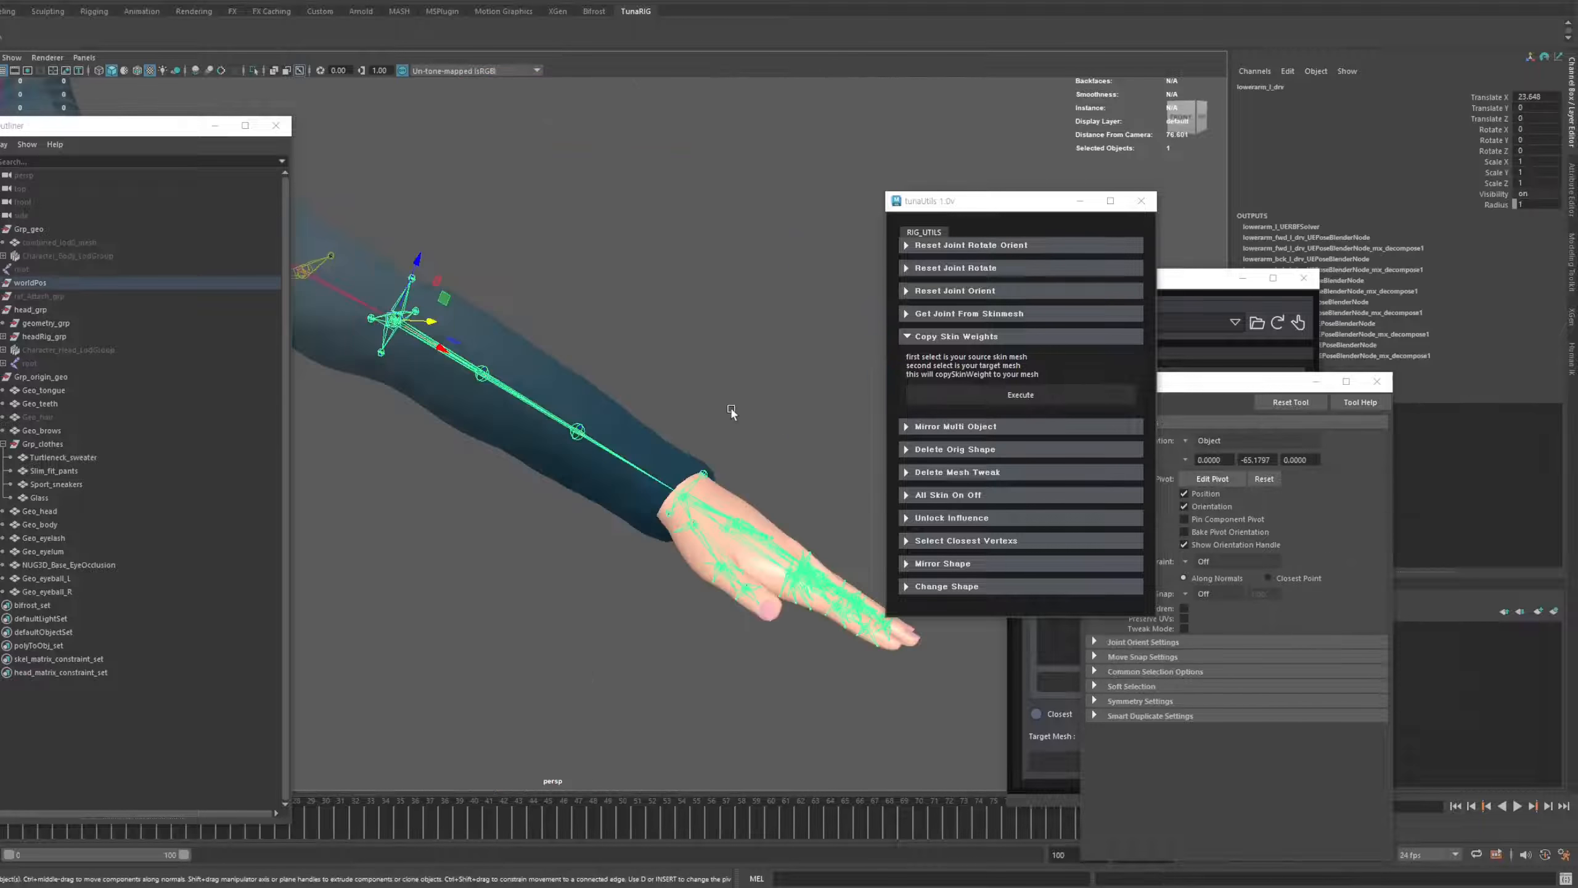
left_click_drag(729, 413, 621, 398, "alt")
left_click(761, 386)
key("ctrl+z")
key("ctrl+z")
Rotate the hand_l_drv joint about 59 degrees in Z to test the wrist and cuff, and undo it
left_click_drag(652, 498, 699, 498, "alt")
left_click(721, 527)
left_click_drag(690, 560, 733, 560)
key("ctrl+z")
left_click_drag(733, 560, 623, 413, "alt")
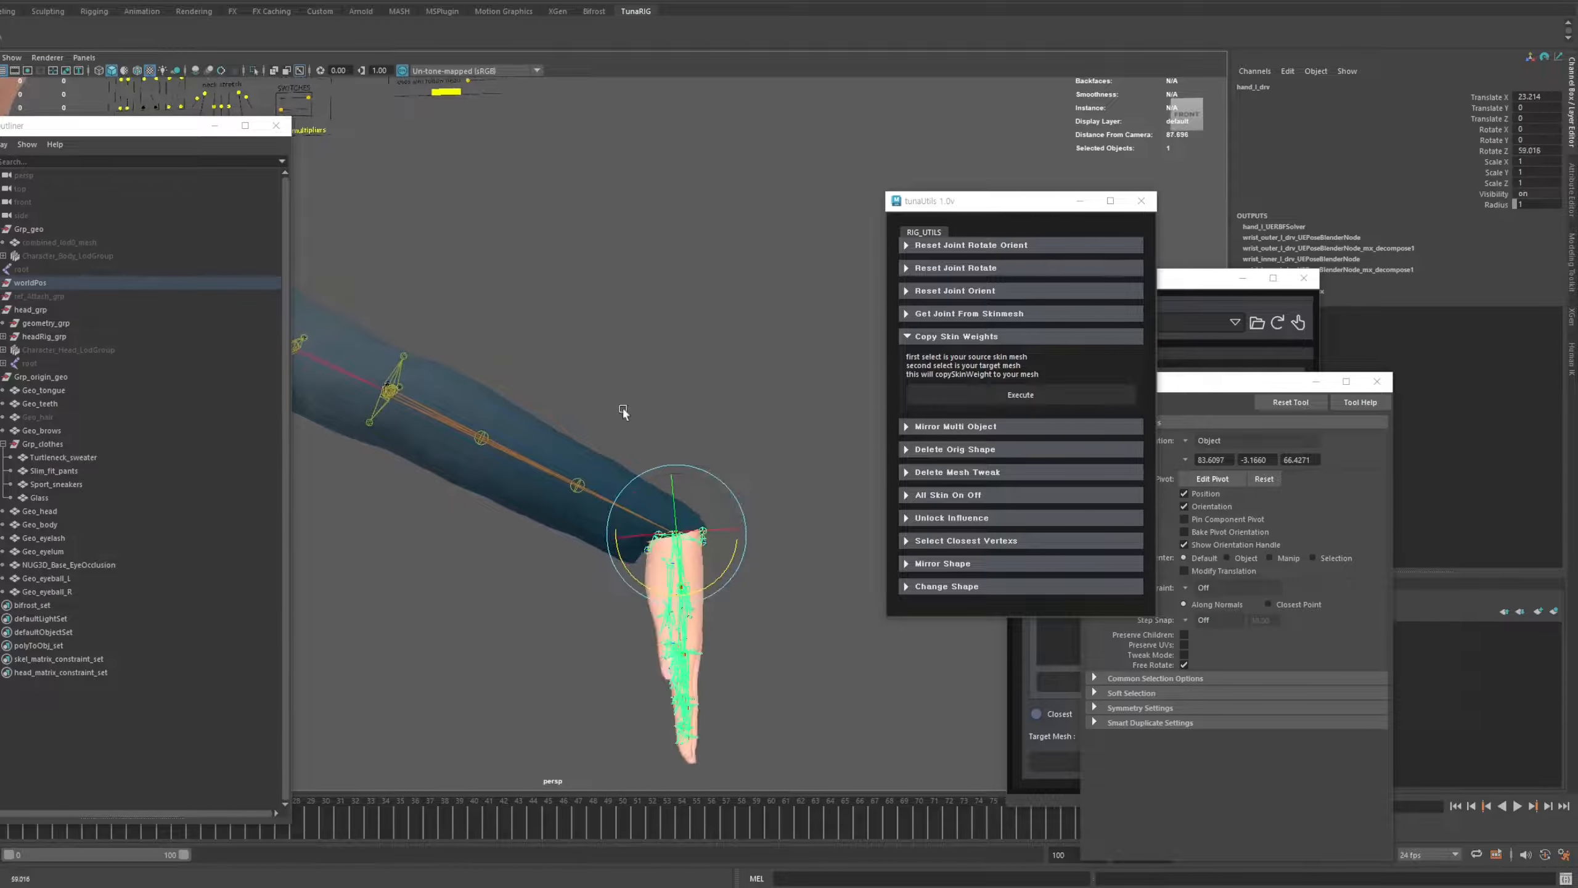
key("ctrl+z")
Rotate an upper-body joint to check the head and sweater deformation, and undo the rotation
scroll(597, 429, "down", 3)
middle_click_drag(373, 429, 628, 479, "alt")
left_click(549, 262)
left_click_drag(553, 274, 643, 267)
key("ctrl+z")
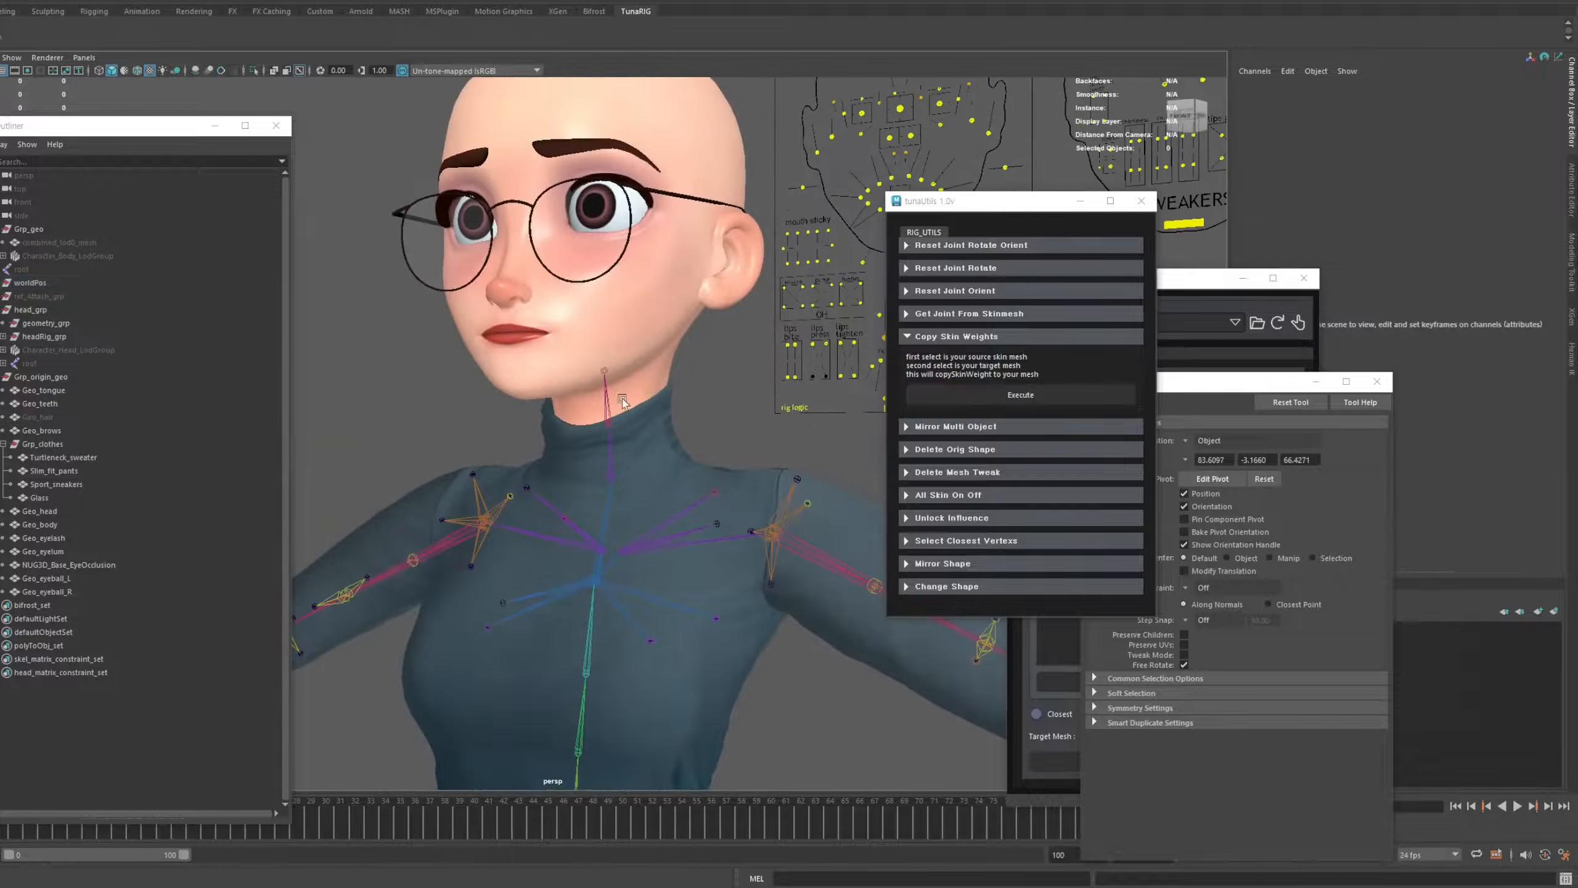
Hide the driver skeleton under worldPos and show the root joint hierarchy instead
left_click(45, 298)
key("ctrl+h")
left_click(26, 270)
left_click_drag(124, 126, 267, 175)
Bind the Glass and Geo_hair meshes to the root skeleton's head joint, with the bind limited to selected joints
left_click(605, 371)
left_click_drag(646, 411, 652, 475, "alt")
scroll(652, 475, "down", 2)
left_click(314, 586)
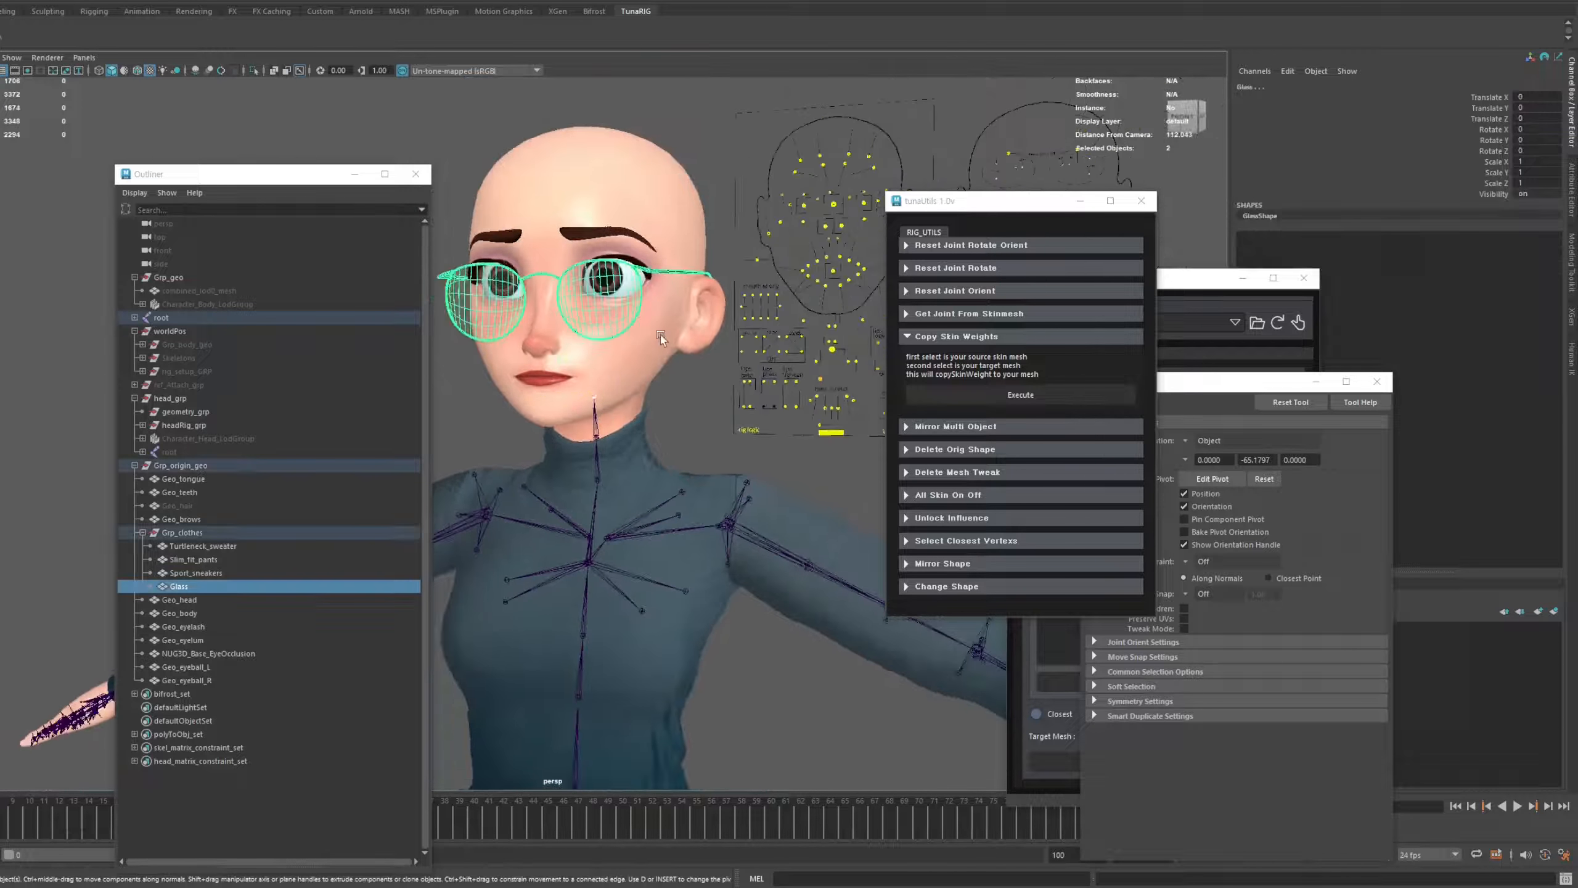
left_click(183, 507, "ctrl")
left_click(149, 1)
left_click(328, 5)
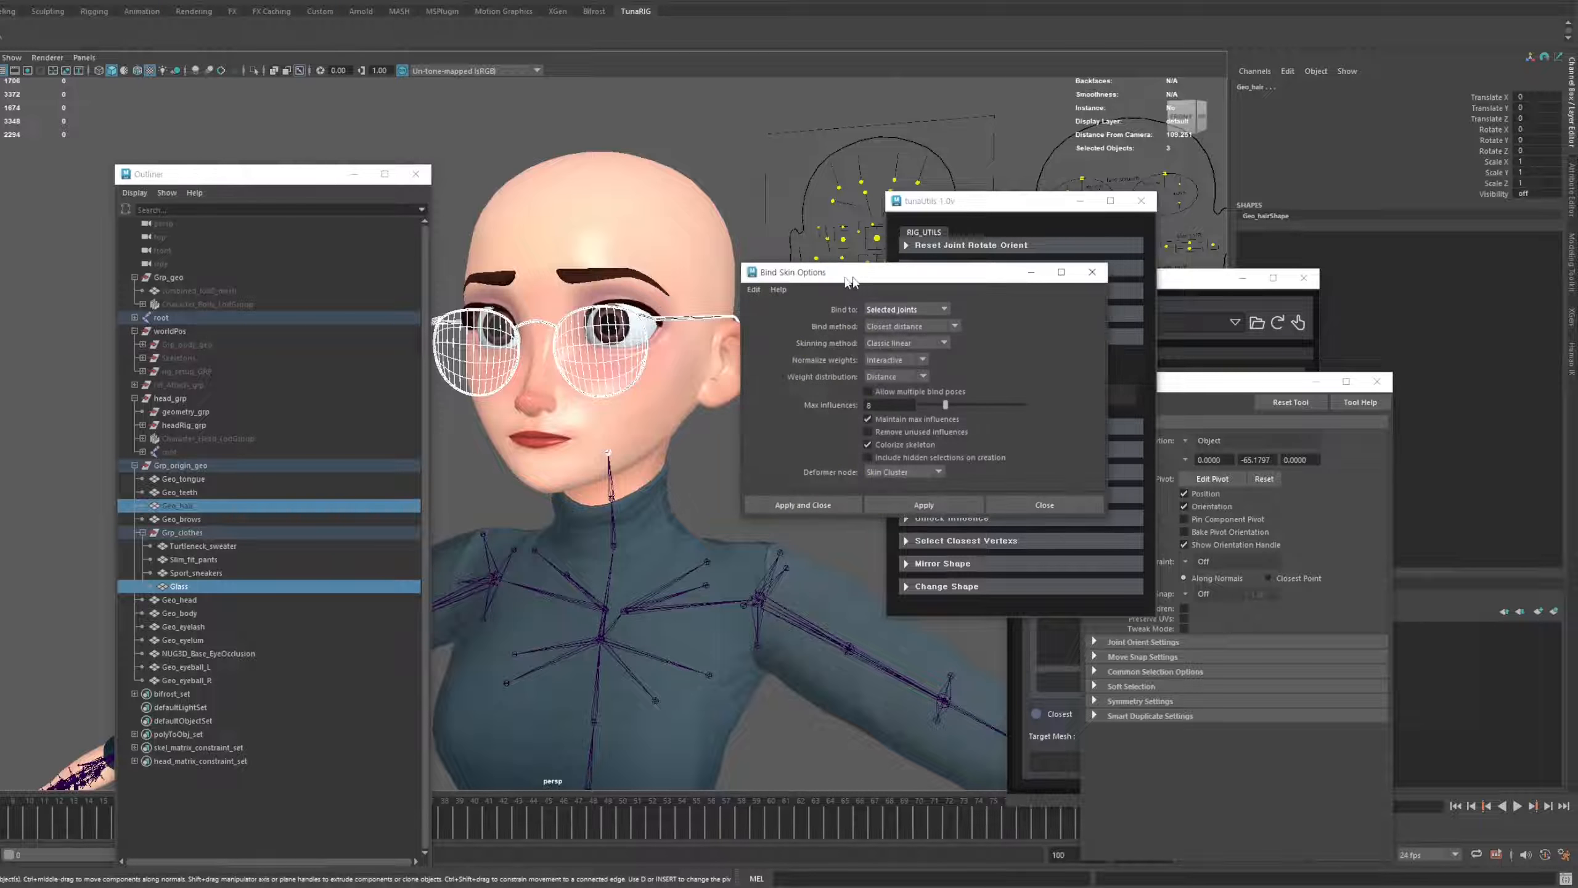
left_click_drag(849, 274, 735, 270)
left_click(812, 503)
left_click(934, 501)
Hide the root joint hierarchy and show the Skeletons driver group under worldPos
left_click_drag(652, 385, 721, 371, "alt")
left_click(724, 368)
left_click(577, 457)
key("e")
left_click_drag(664, 460, 702, 448, "alt")
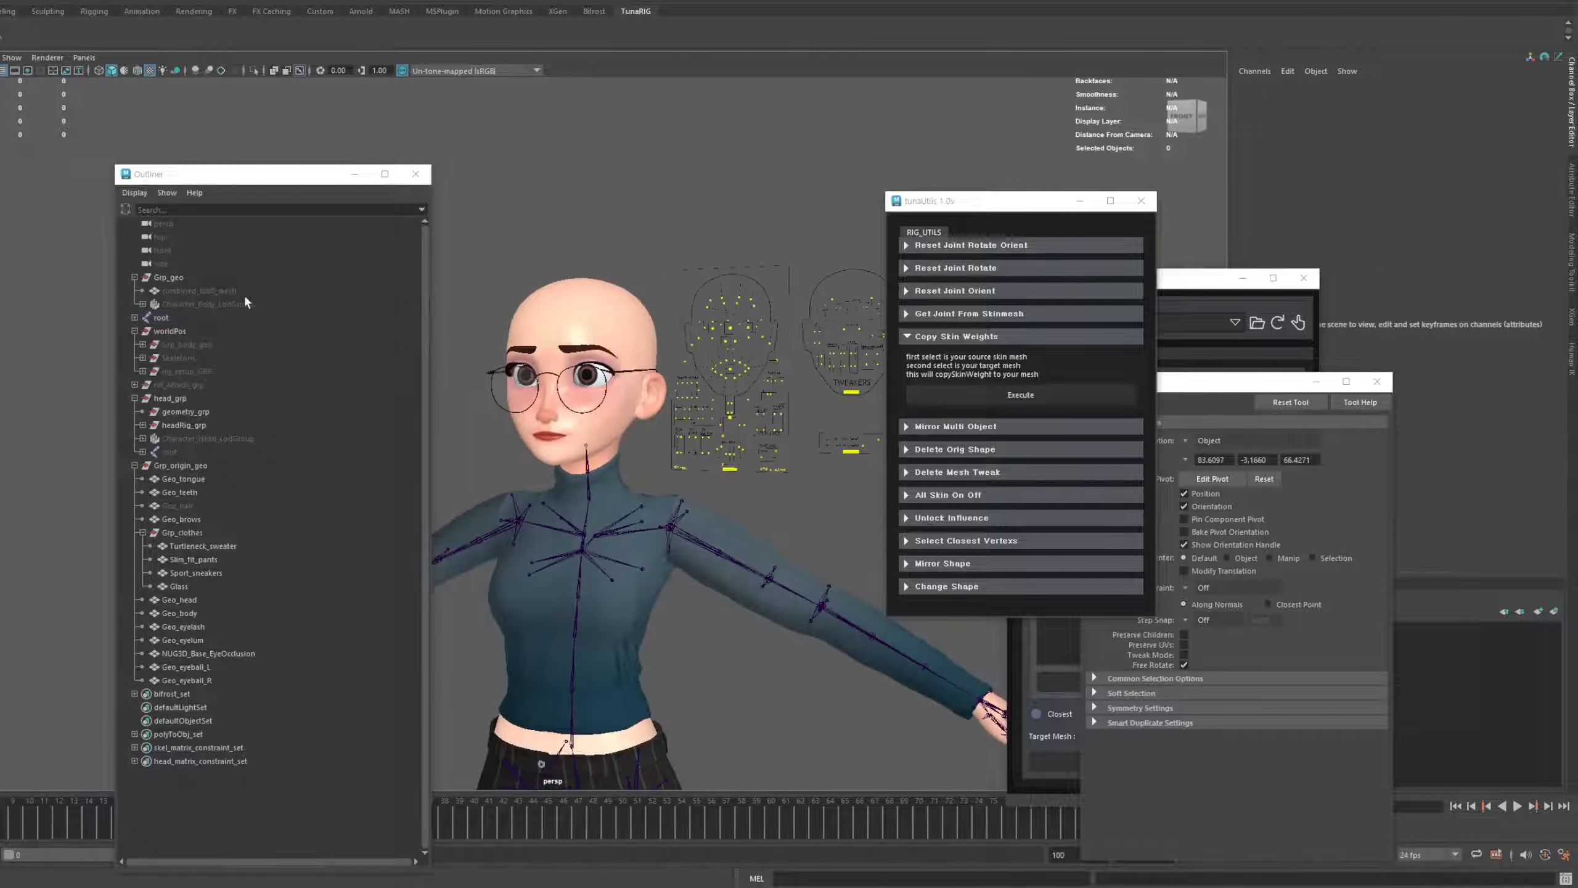
left_click(163, 318)
key("ctrl+h")
left_click(174, 452)
left_click(179, 358)
key("shift+h")
Rotate the head_drv joint to test how the glasses follow the head, and undo the rotation
left_click(588, 456)
mouse_move(597, 457)
left_mouse_down()
mouse_move(580, 429)
mouse_move(609, 472)
left_mouse_up()
key("ctrl+z")
Unhide the Geo_hair mesh and select the head_drv joint
left_click(197, 507)
key("shift+h")
left_click(587, 455)
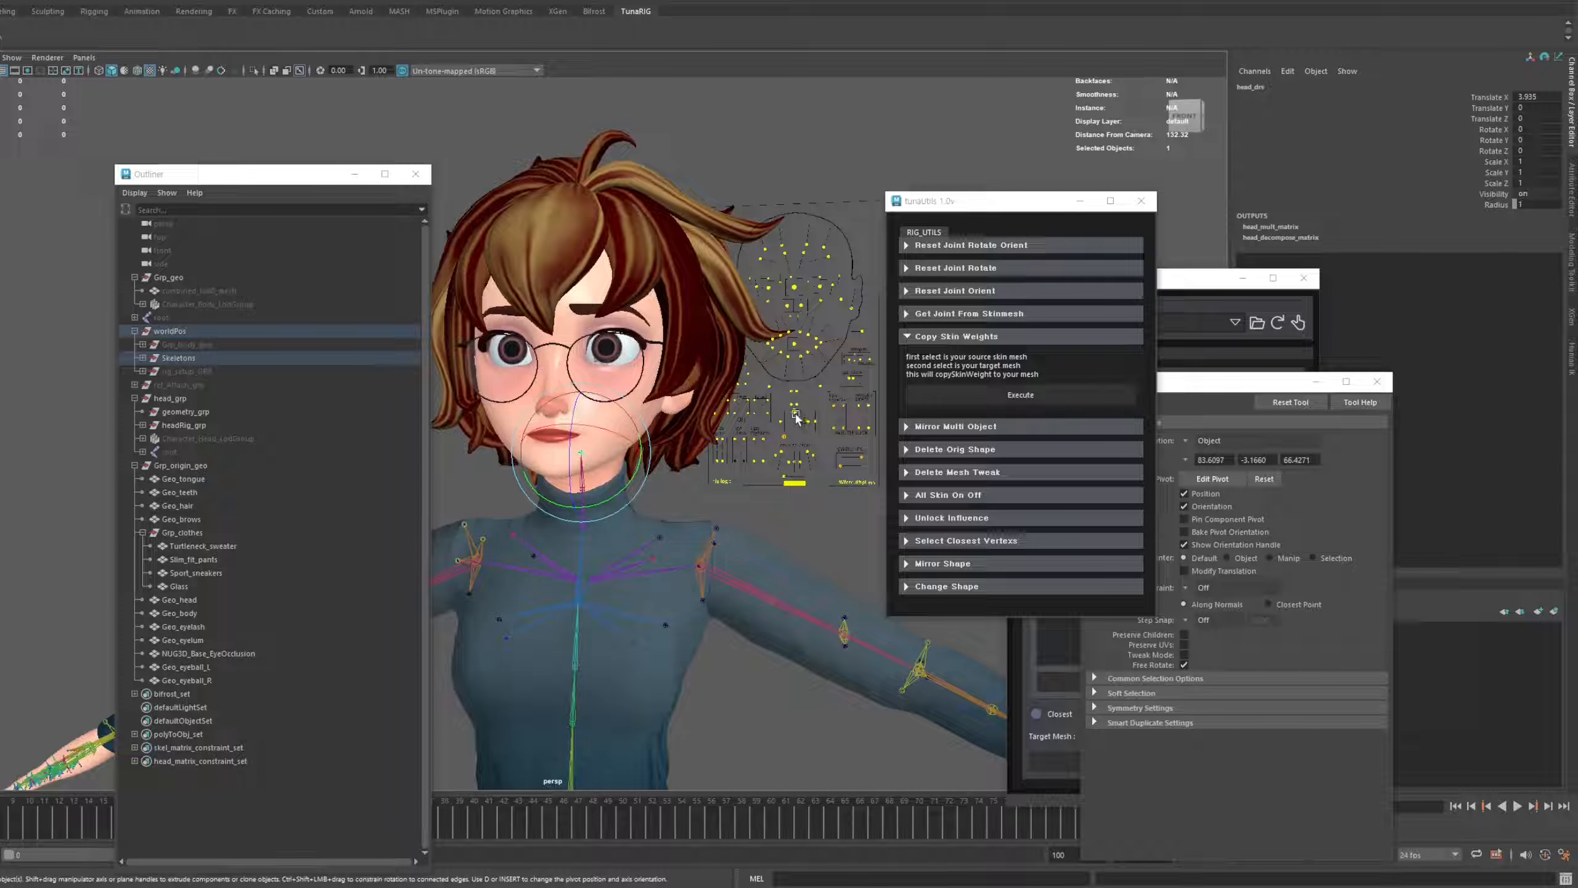
Move the CTRL_C_jaw facial control to test the mouth opening, and undo the move
left_click(794, 435)
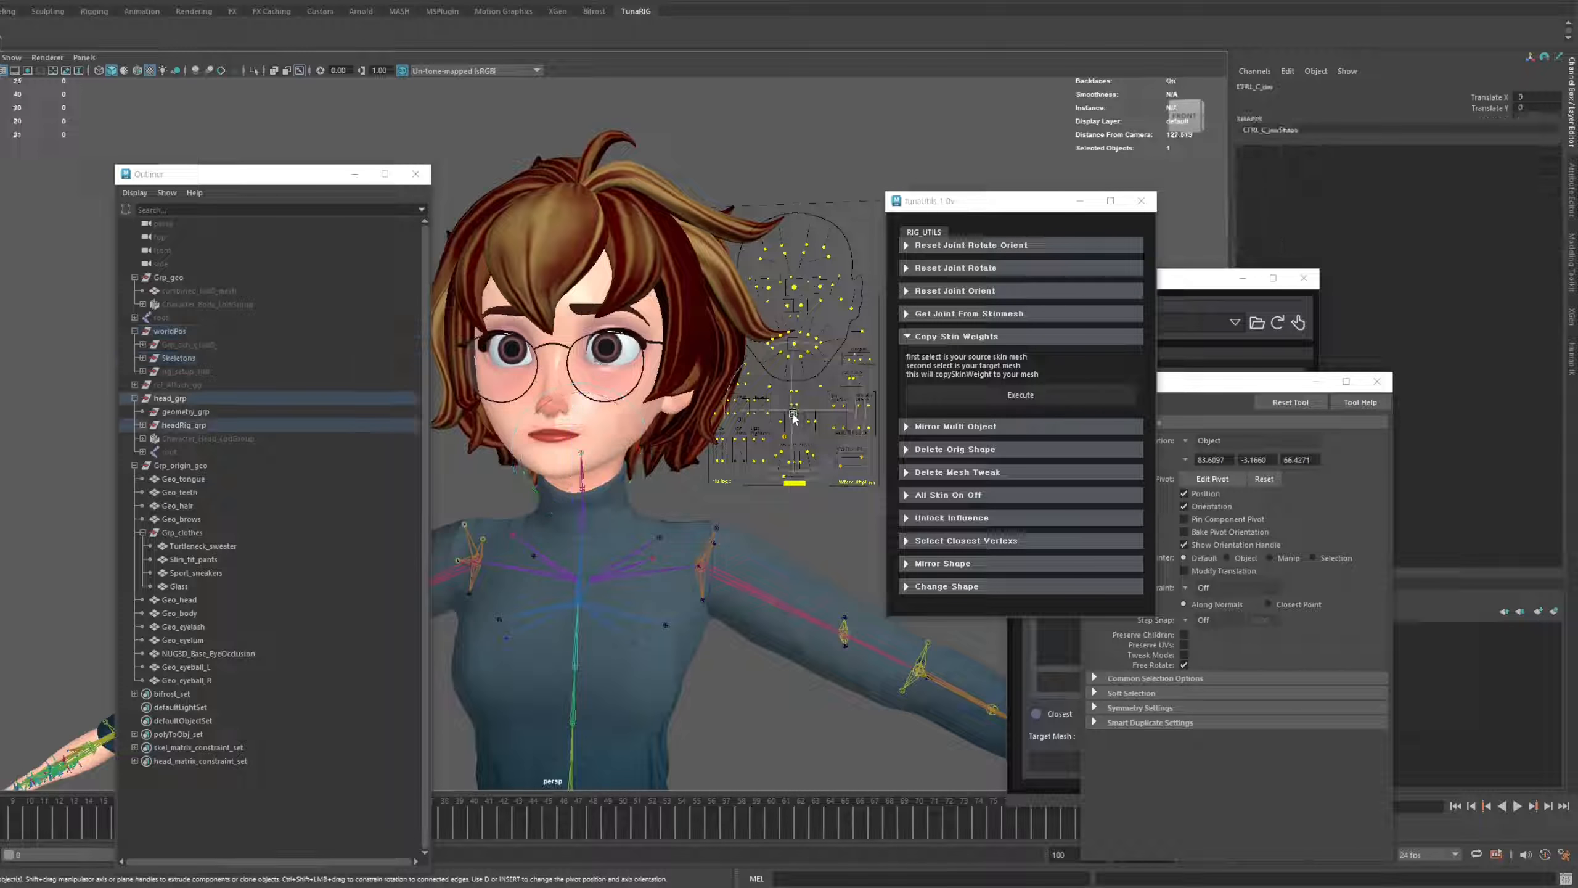
key("w")
left_click_drag(795, 435, 815, 452)
left_click_drag(742, 341, 782, 336, "alt")
key("ctrl+z")
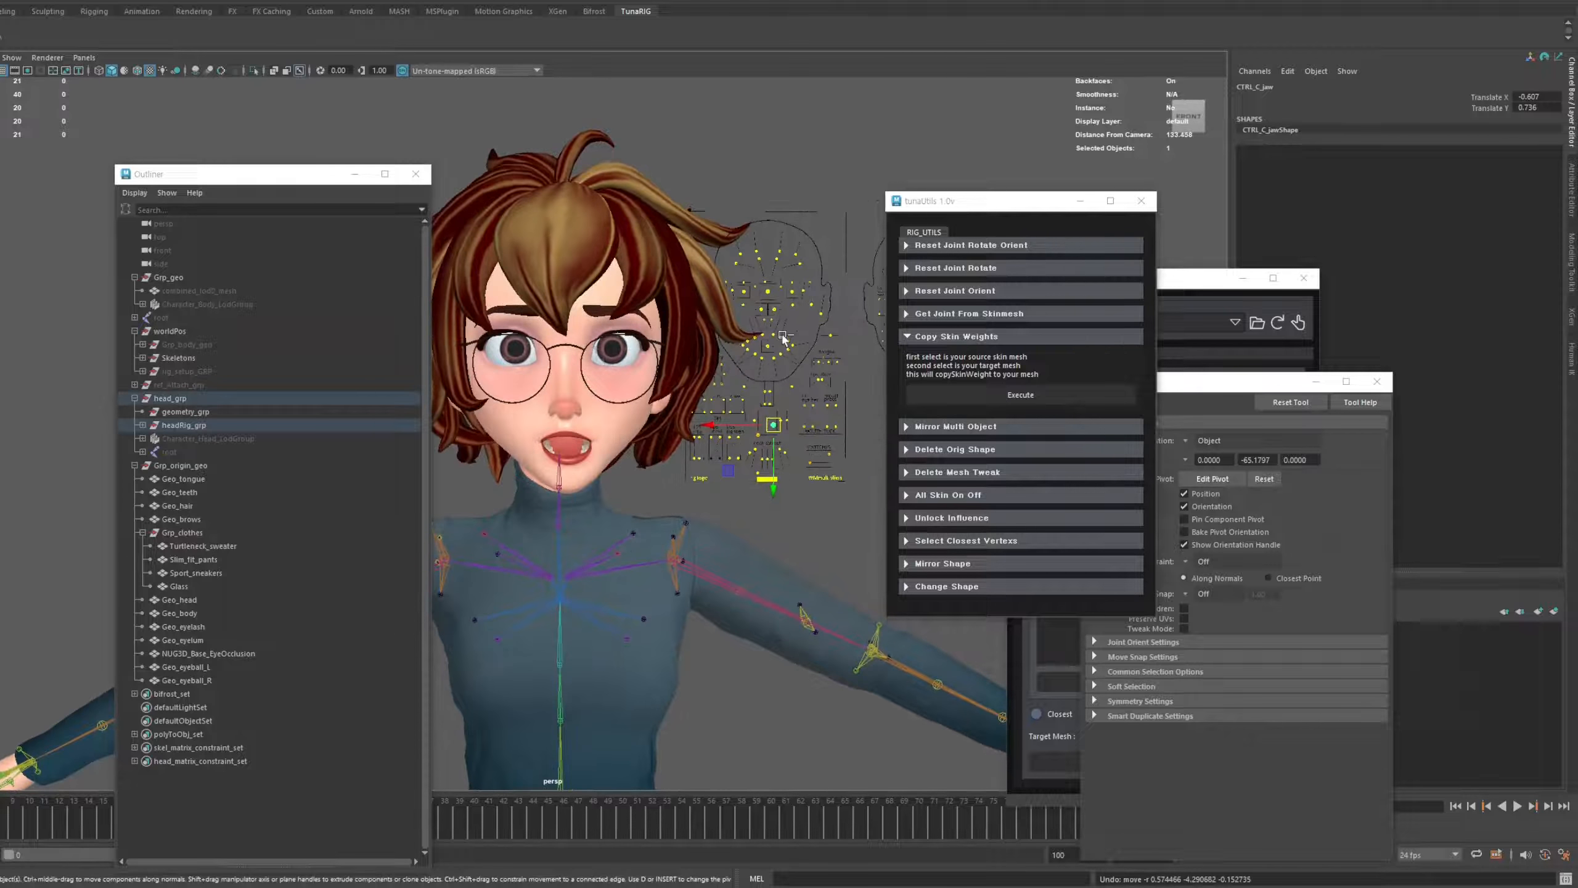
Move the CTRL_C_eye control to test the gaze direction, and clear the control selection
left_click(769, 293)
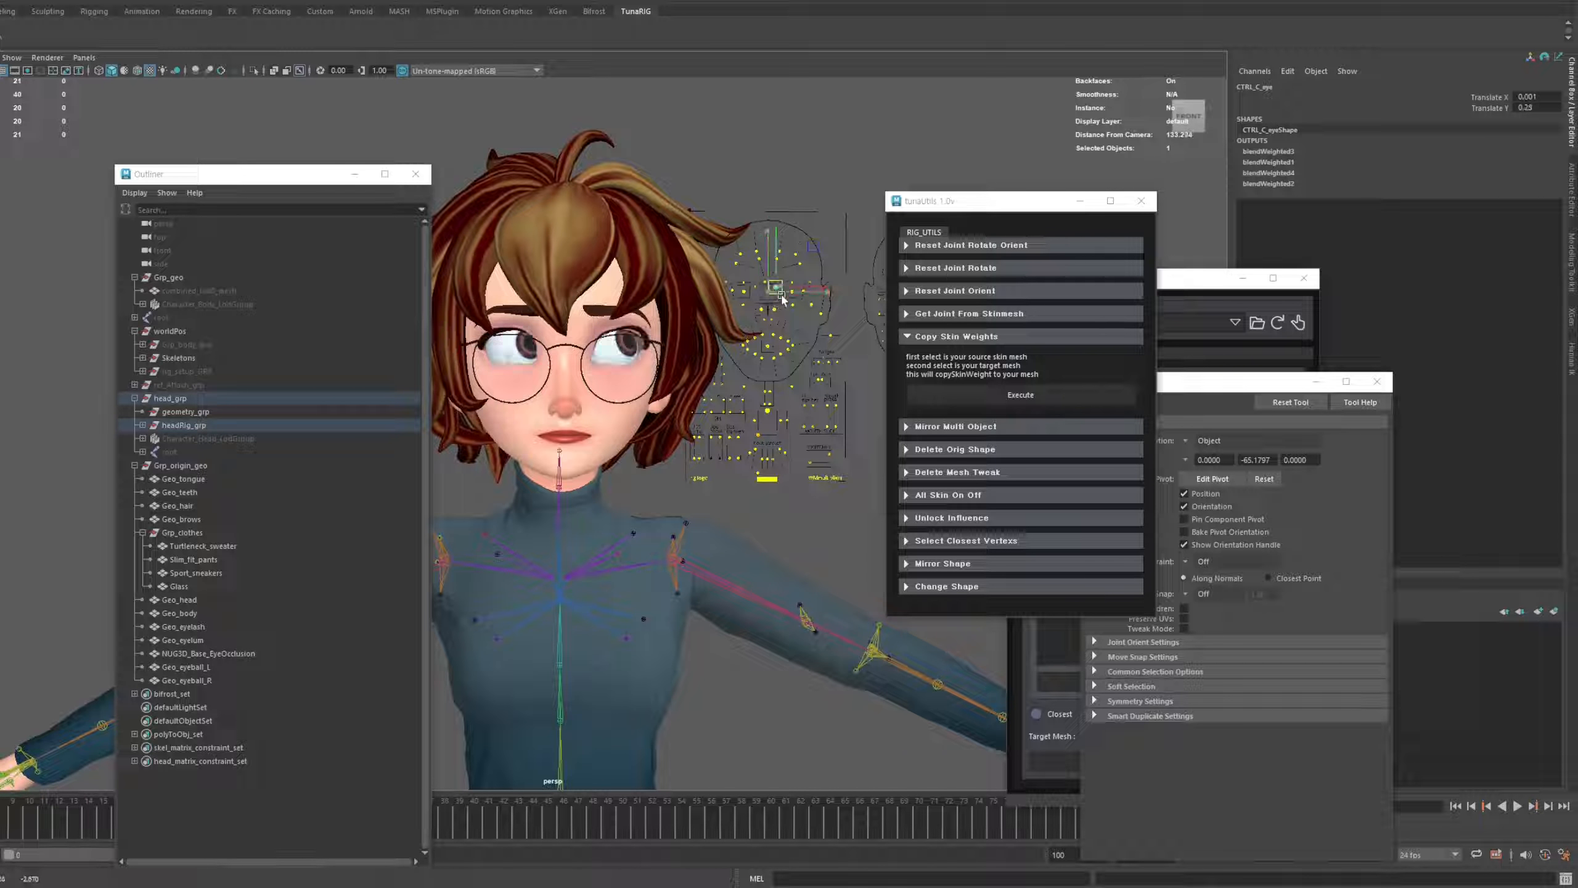
left_click_drag(785, 302, 793, 304)
left_click_drag(671, 323, 743, 474, "alt")
left_click(779, 378)
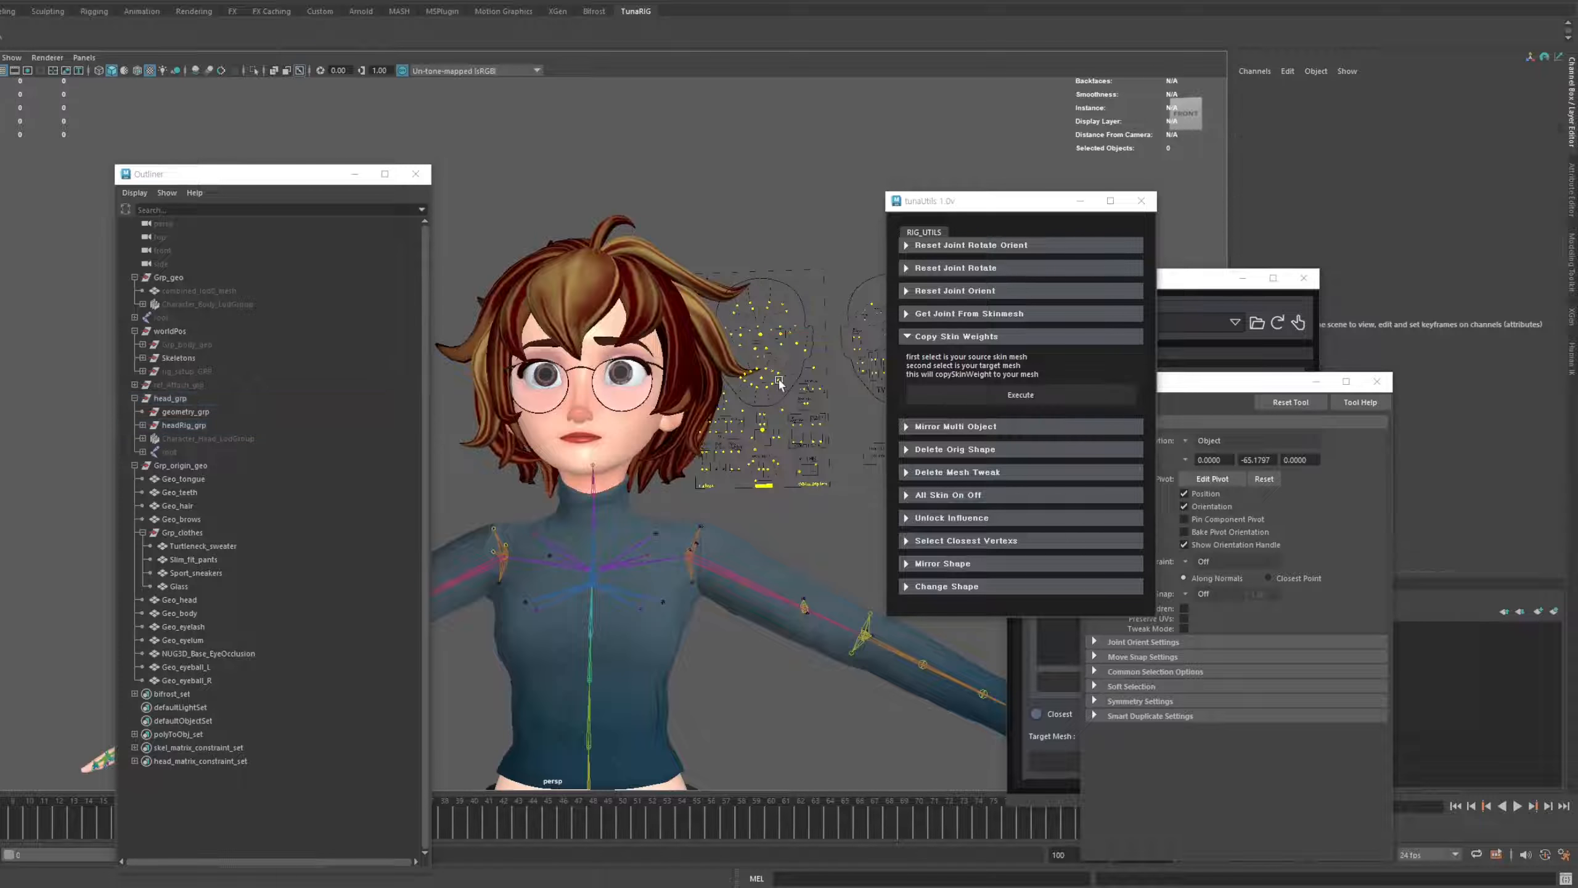
Try the mouth controls on the face board, including CTRL_L_mouth_dimple, and undo the last test change
left_click(781, 375)
scroll(783, 364, "up", 5)
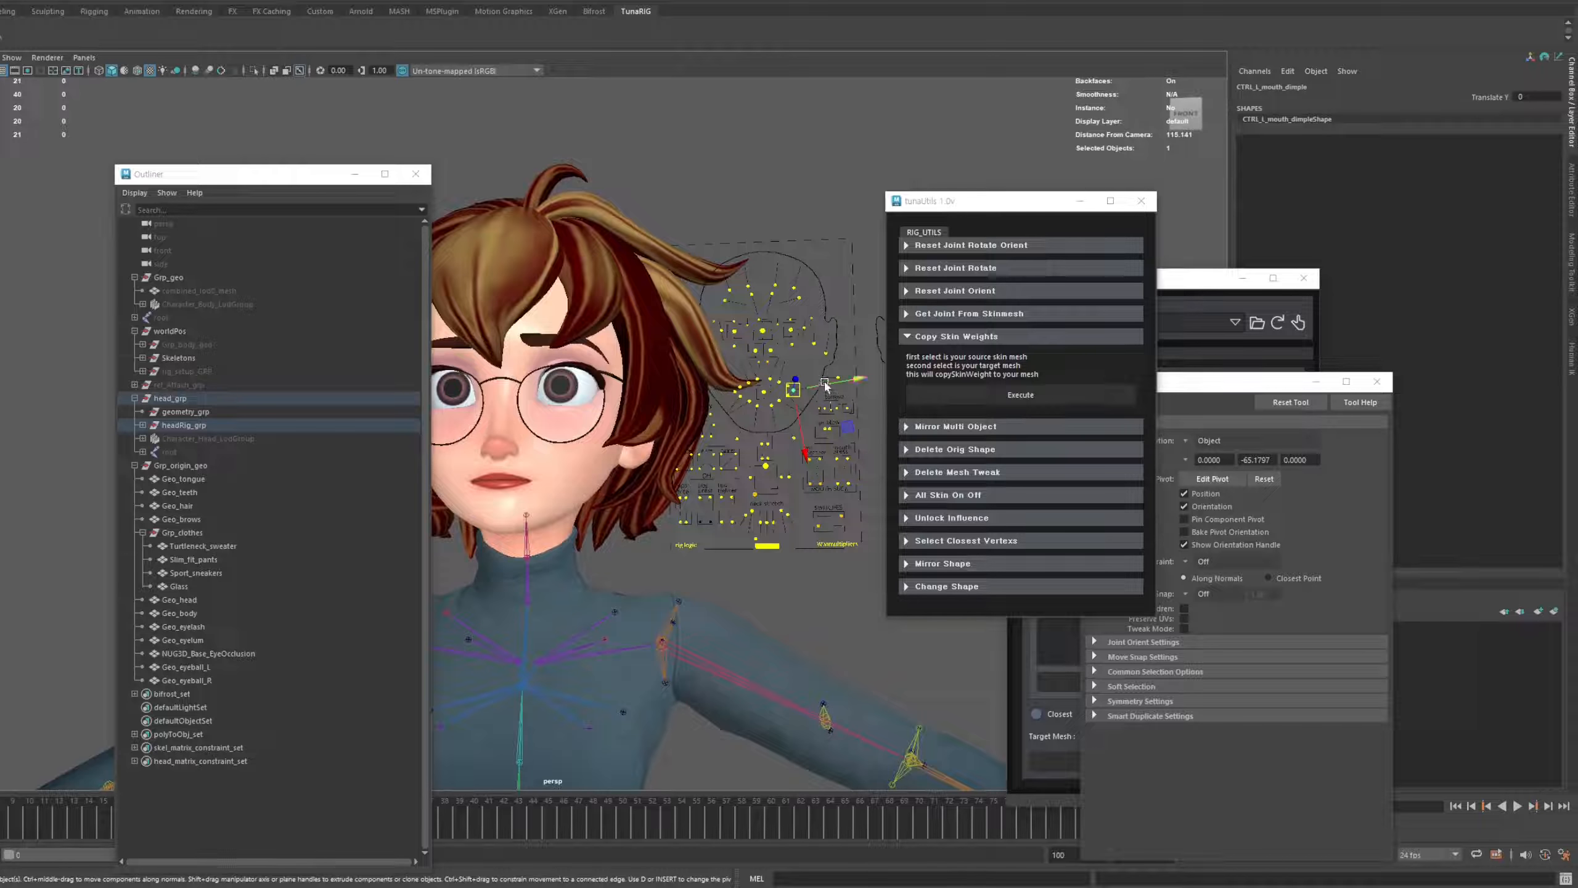
left_click(780, 412)
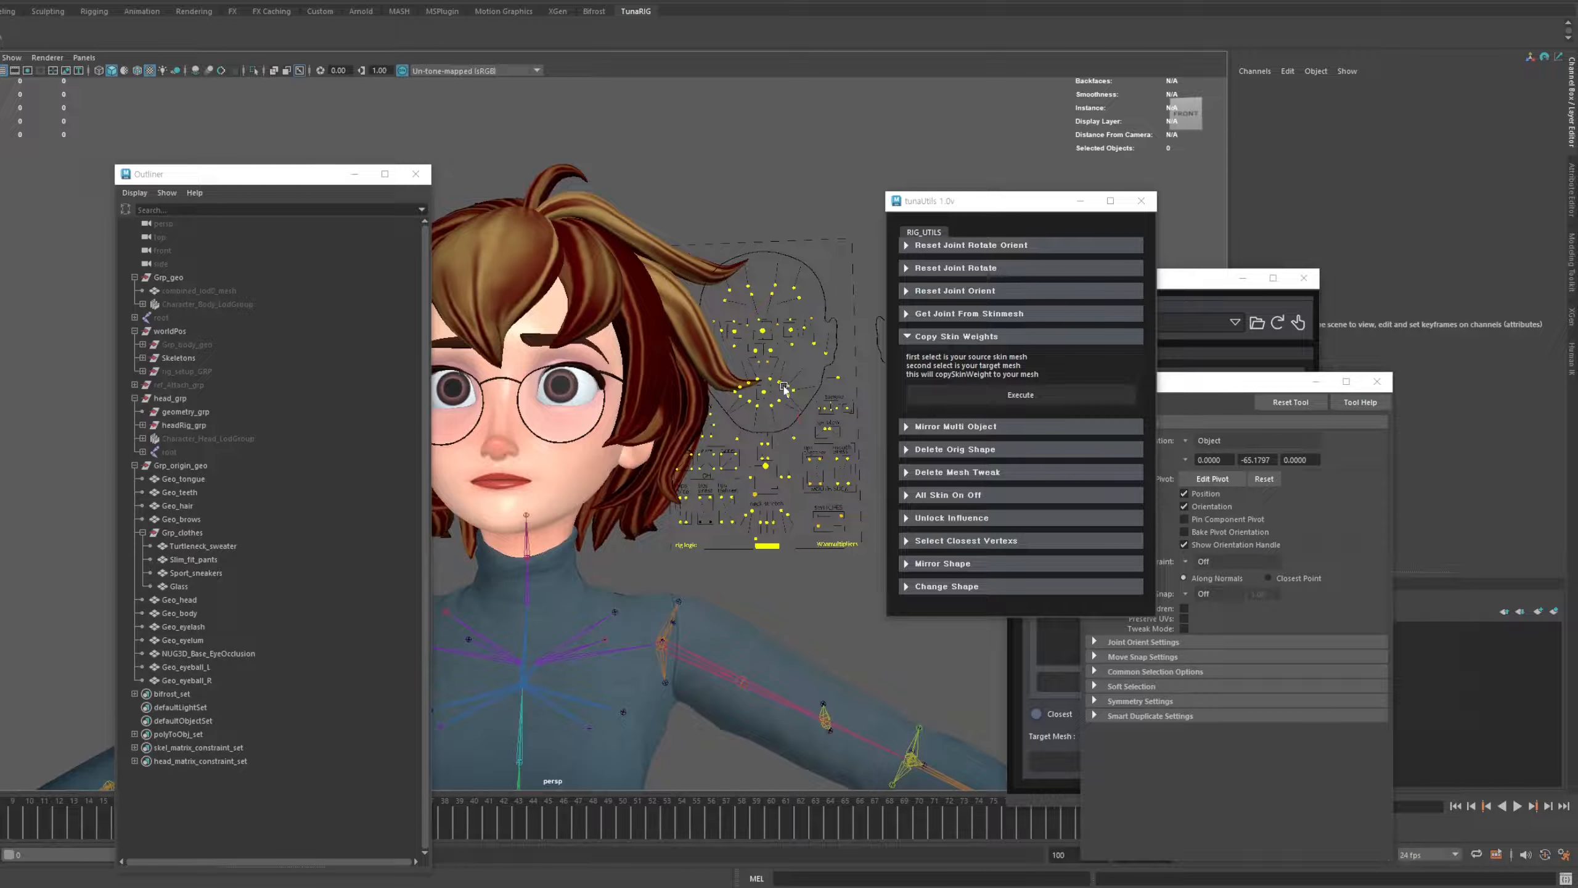
left_click(784, 387)
left_click_drag(829, 360, 499, 453, "alt")
key("ctrl+z")
Inspect the complete character with hair, glasses and clothes from several angles, from close up to full body
left_click(758, 574)
right_click_drag(758, 574, 738, 563, "alt")
middle_click_drag(738, 563, 758, 529, "alt")
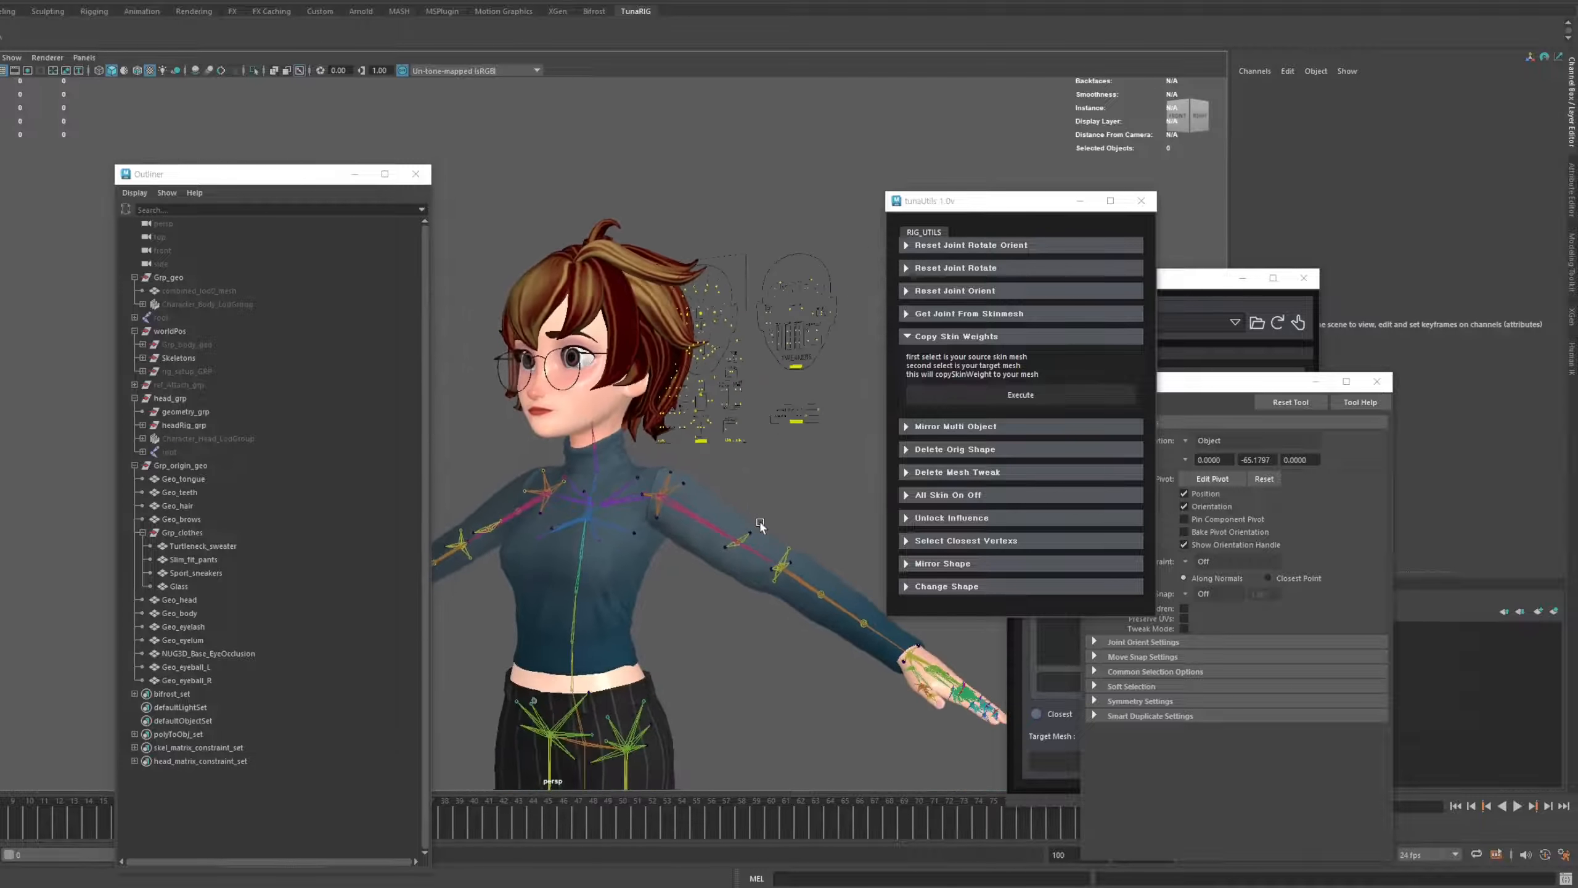
right_click_drag(757, 529, 700, 572, "alt")
middle_click_drag(700, 572, 725, 510, "alt")
left_click_drag(725, 508, 688, 506, "alt")
middle_click_drag(688, 506, 707, 497, "alt")
right_click_drag(707, 496, 690, 506, "alt")
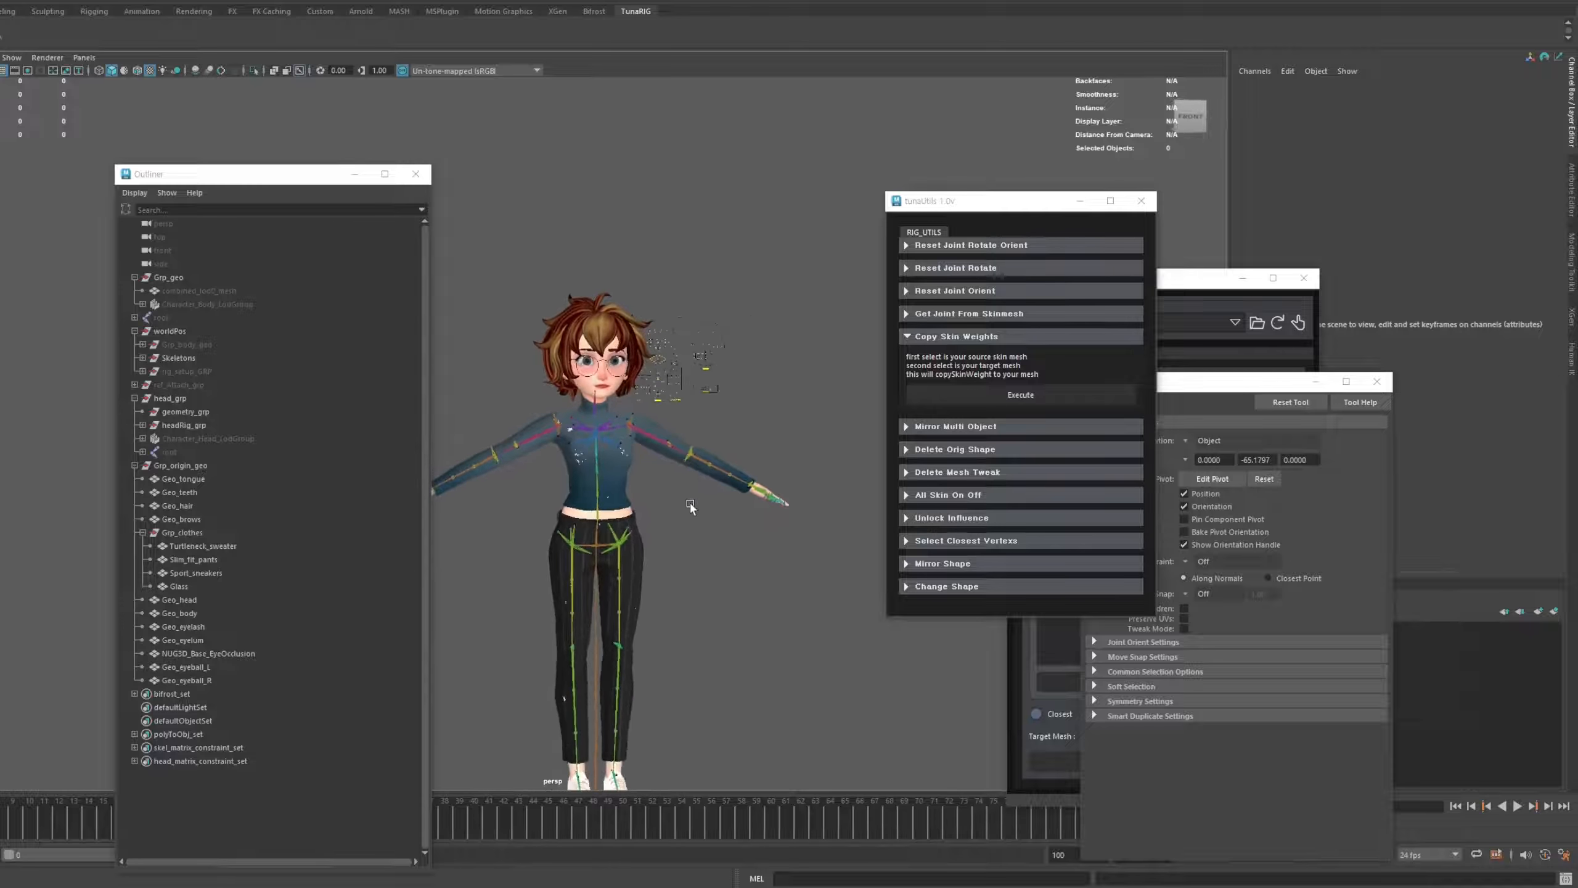
left_click_drag(690, 505, 682, 511, "alt")
Collapse the top-level groups in the outliner and unhide combined_lod0_mesh and Character_Body_LodGroup under Grp_geo
left_click_drag(286, 174, 259, 165)
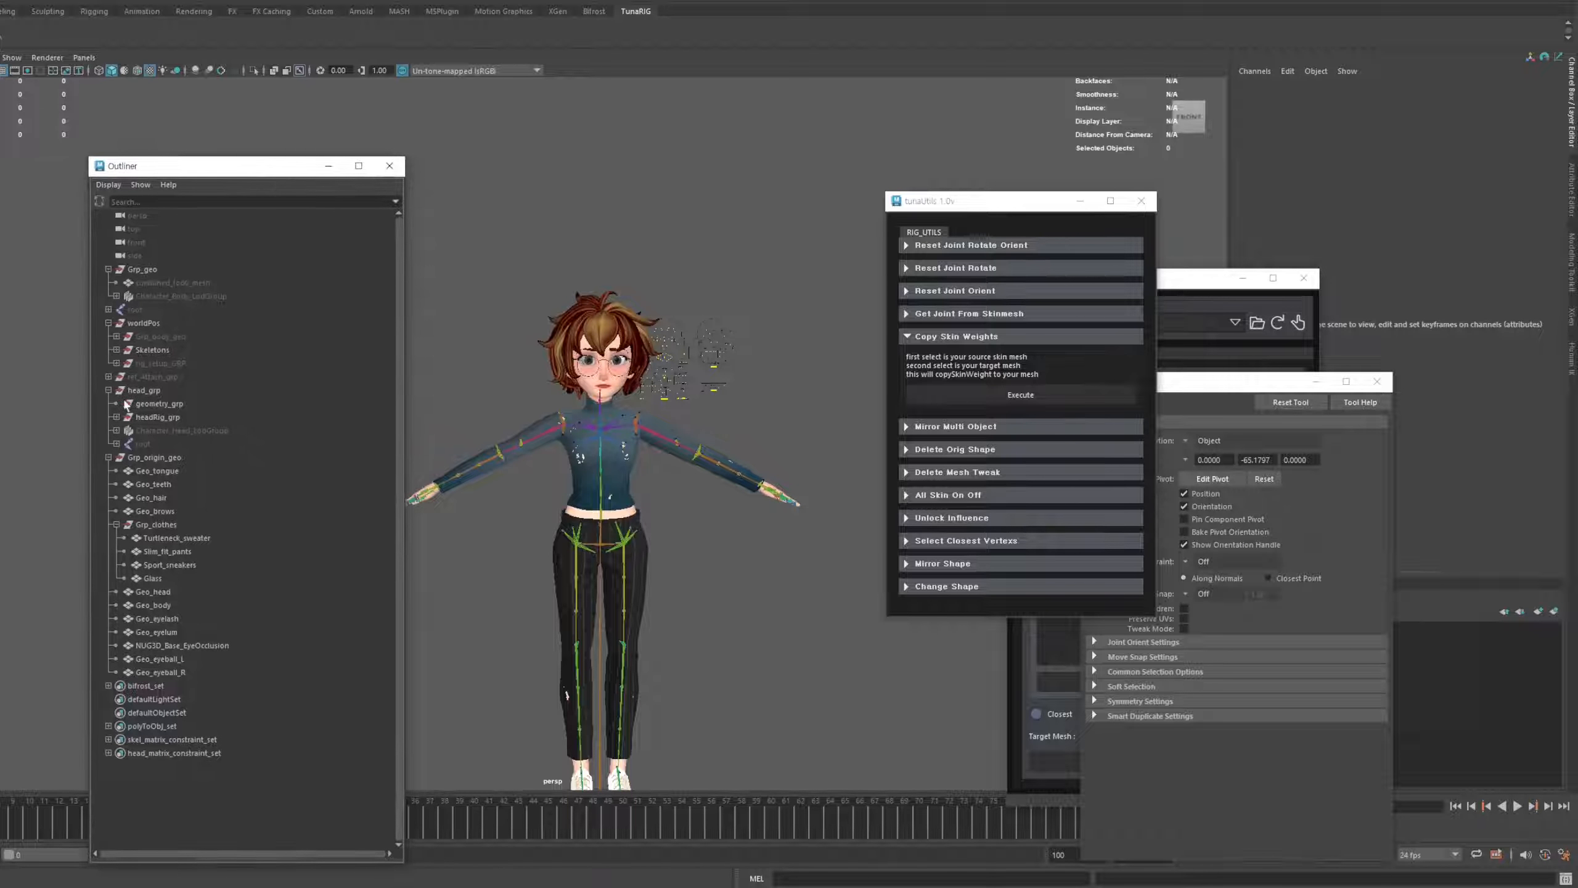
left_click(107, 390)
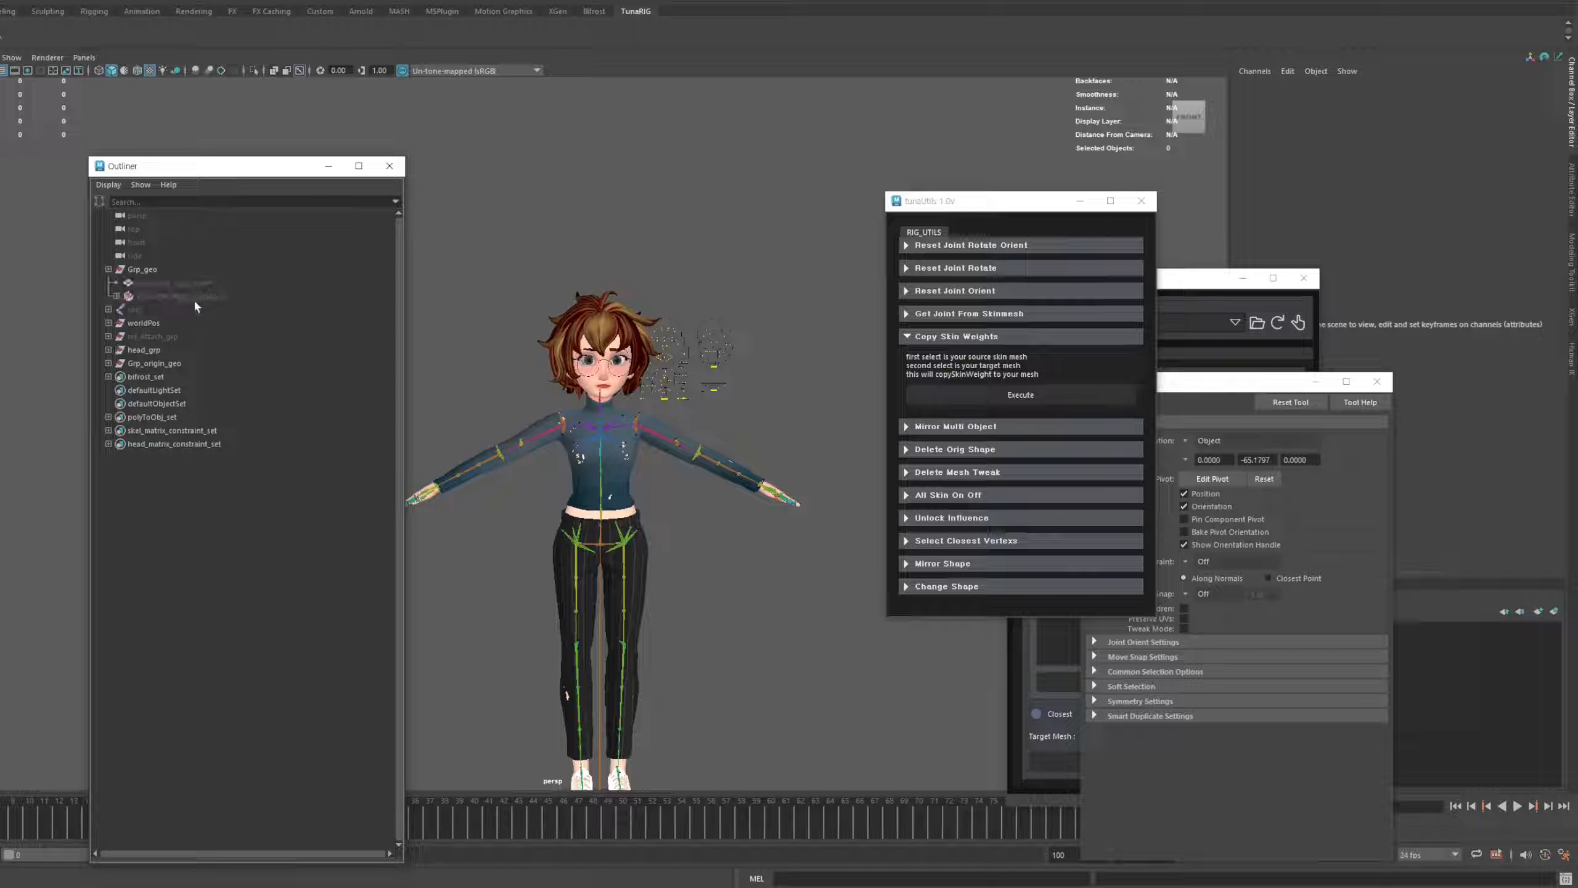
left_click(169, 283)
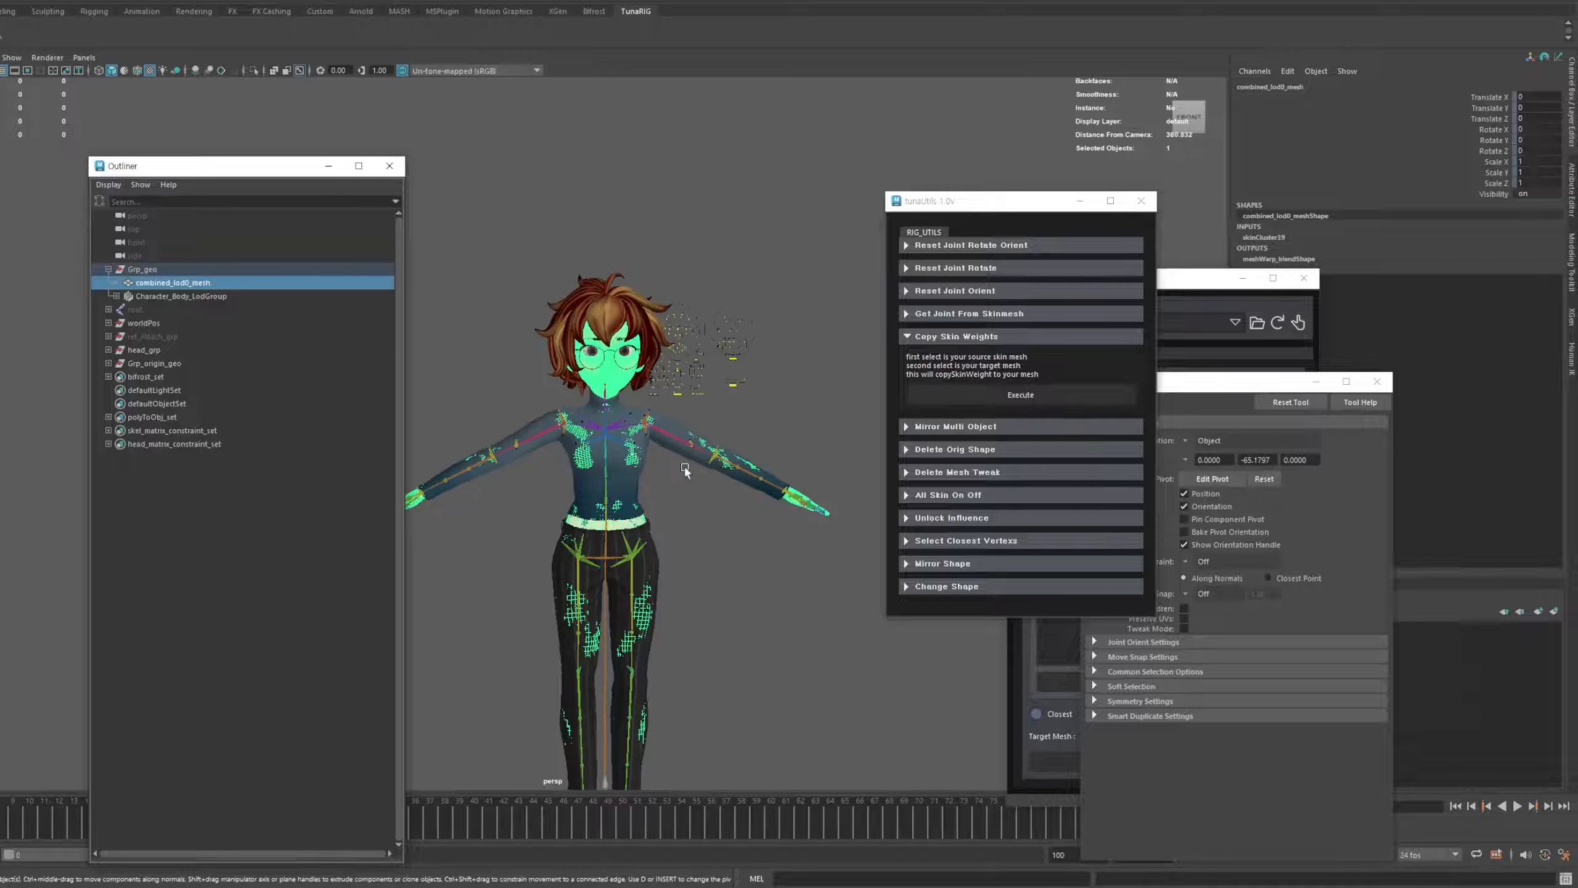
left_click_drag(685, 470, 667, 482, "alt")
left_click(457, 309)
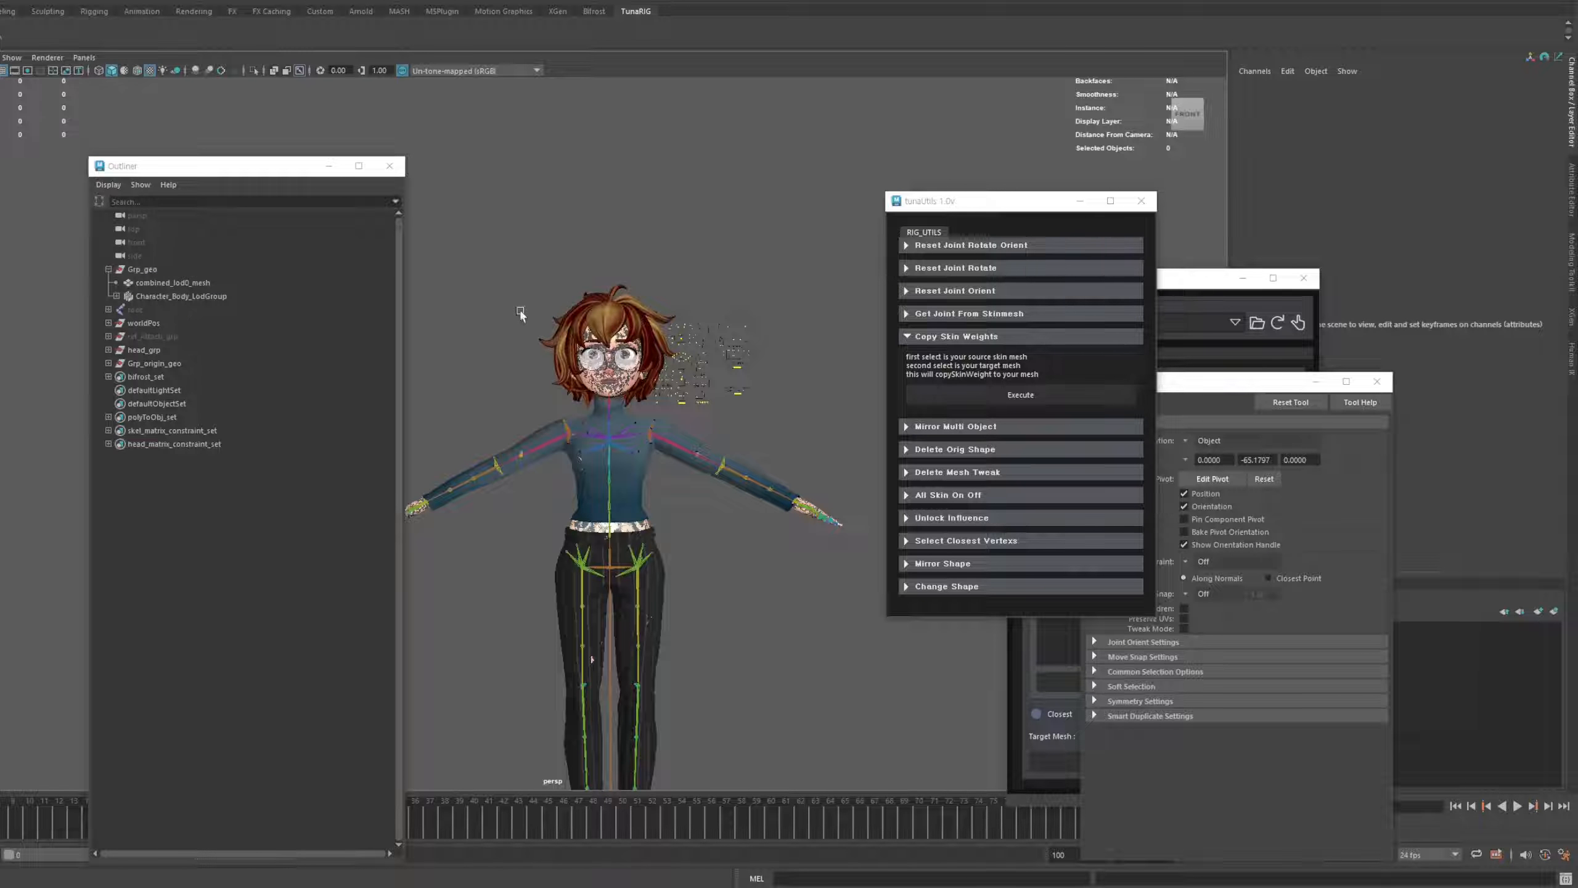
left_click_drag(521, 313, 539, 430, "alt")
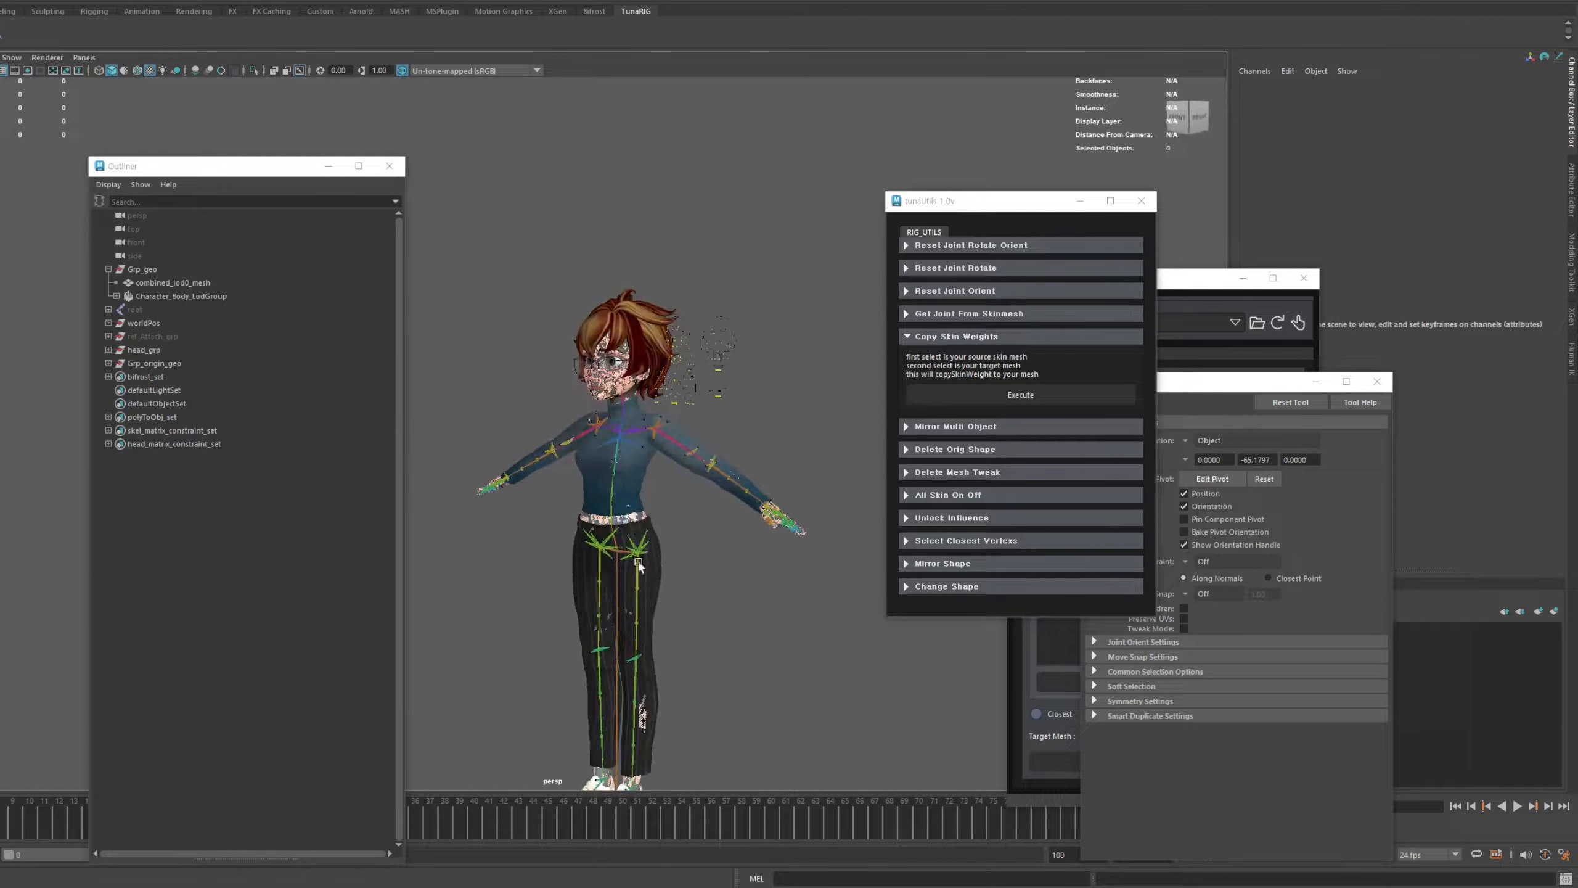
left_click_drag(636, 560, 666, 506, "alt")
left_click_drag(665, 506, 560, 440, "alt")
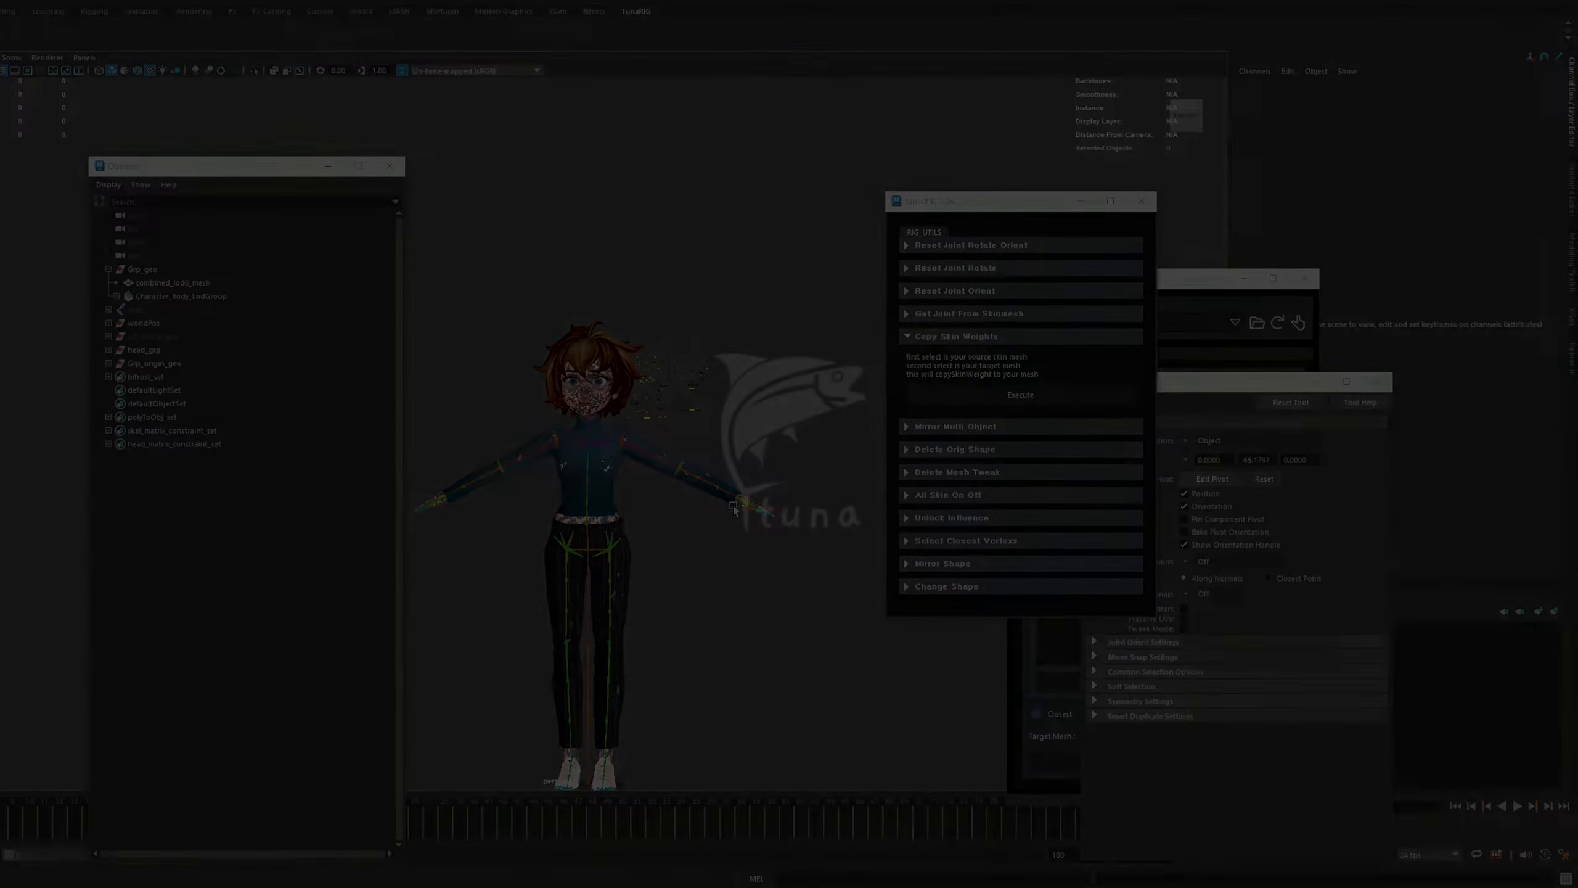